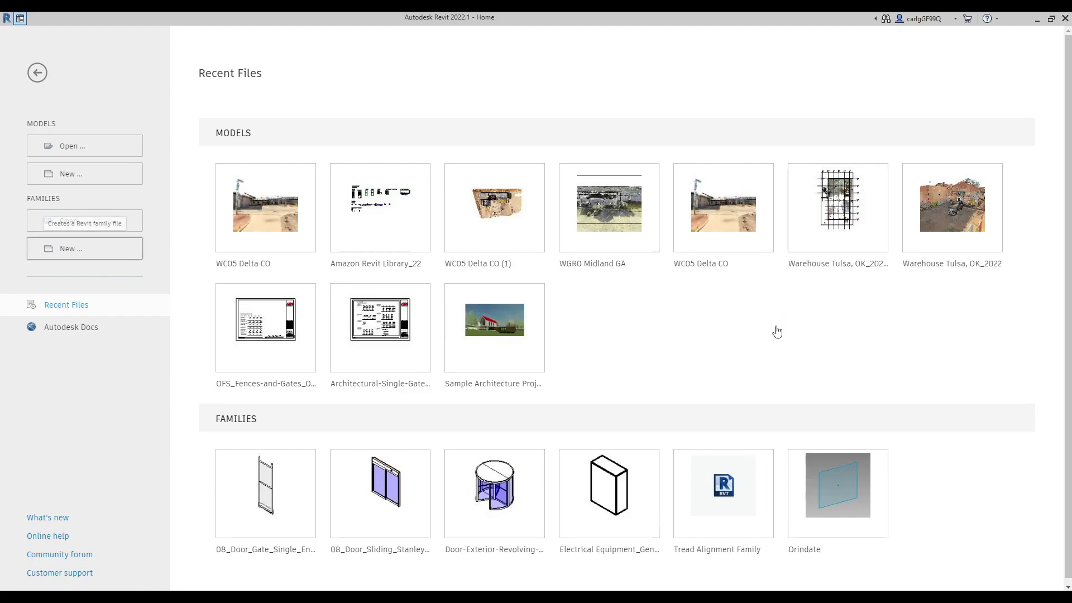
Create a new family from the Generic Model.rft template
scroll(462, 307, "down", 5)
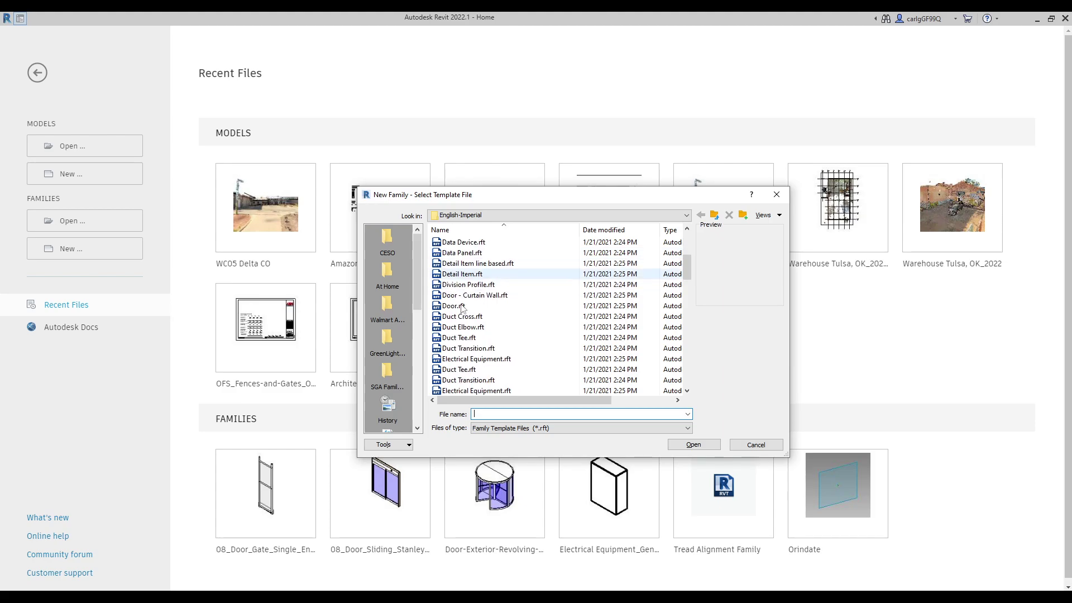
scroll(466, 315, "down", 3)
scroll(475, 329, "down", 3)
scroll(486, 346, "down", 1)
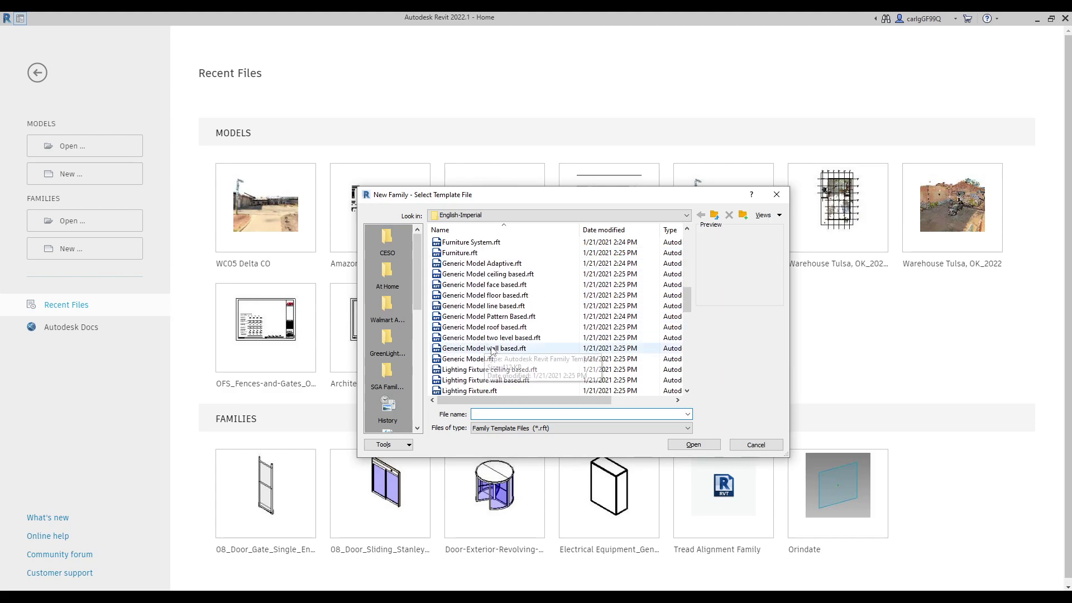
left_click(496, 360)
left_click(693, 445)
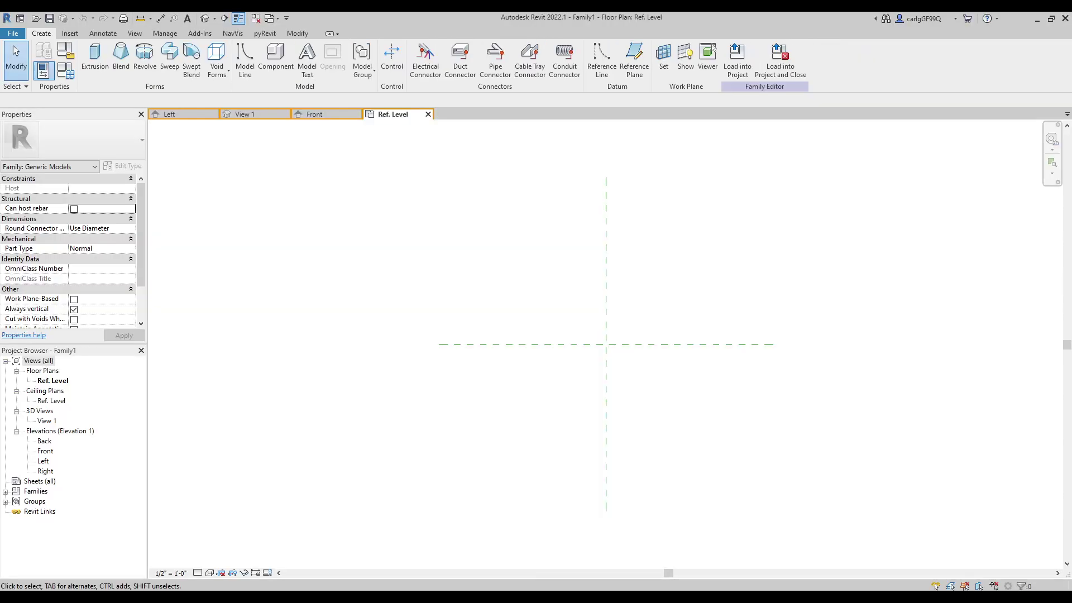
Open the new family's Front elevation view
scroll(588, 369, "down", 2)
scroll(620, 350, "up", 2)
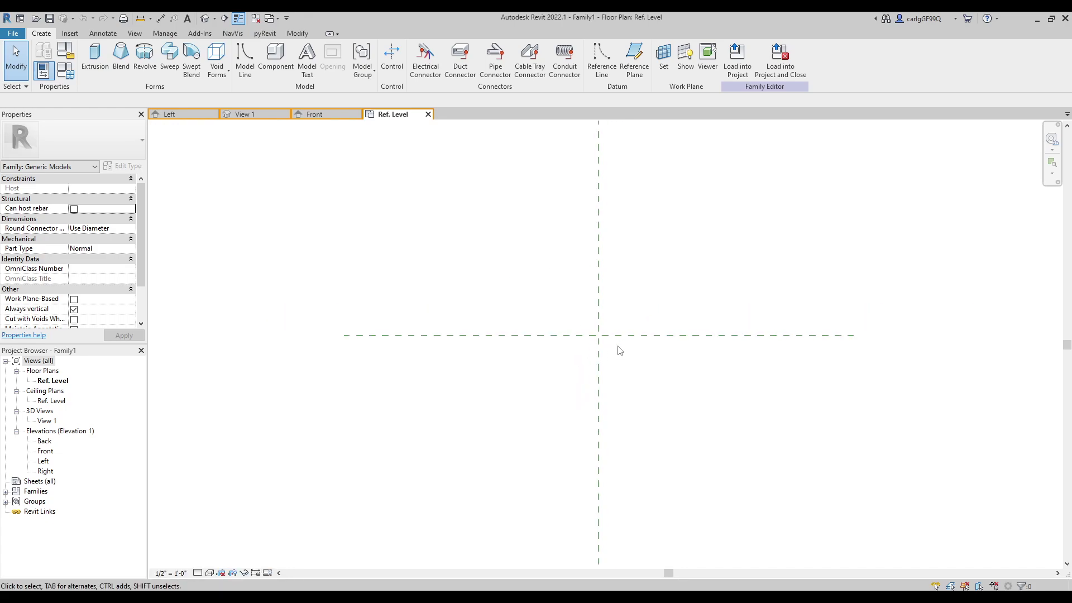
double_click(45, 451)
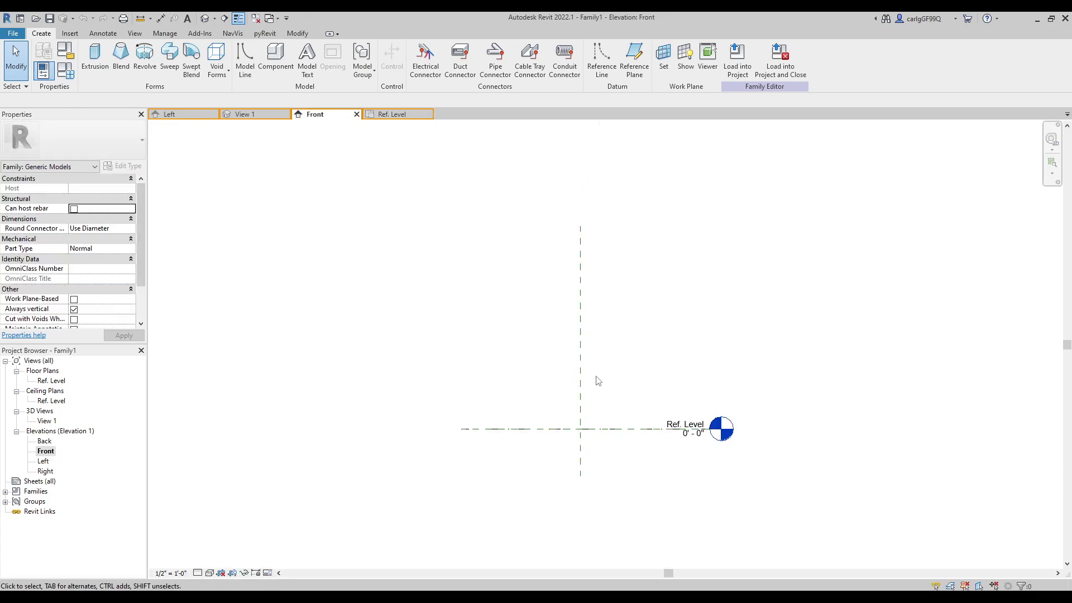
scroll(596, 376, "up", 2)
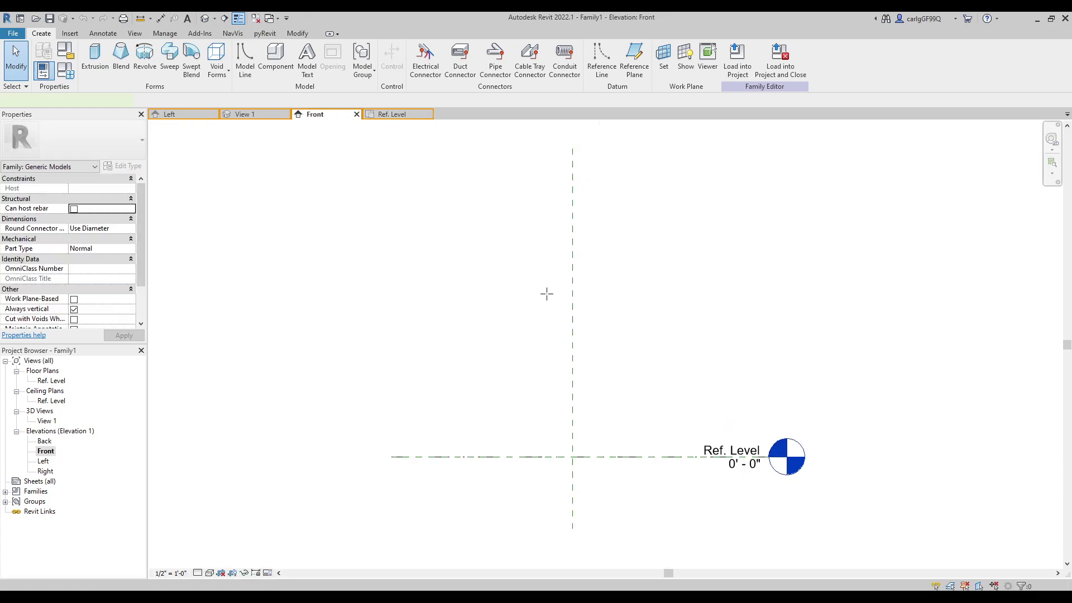
Start a reference plane with RP, cancel it, and bring up the File menu's new-file options
key("r")
key("p")
scroll(527, 330, "down", 3)
scroll(537, 306, "down", 1)
left_click(510, 395)
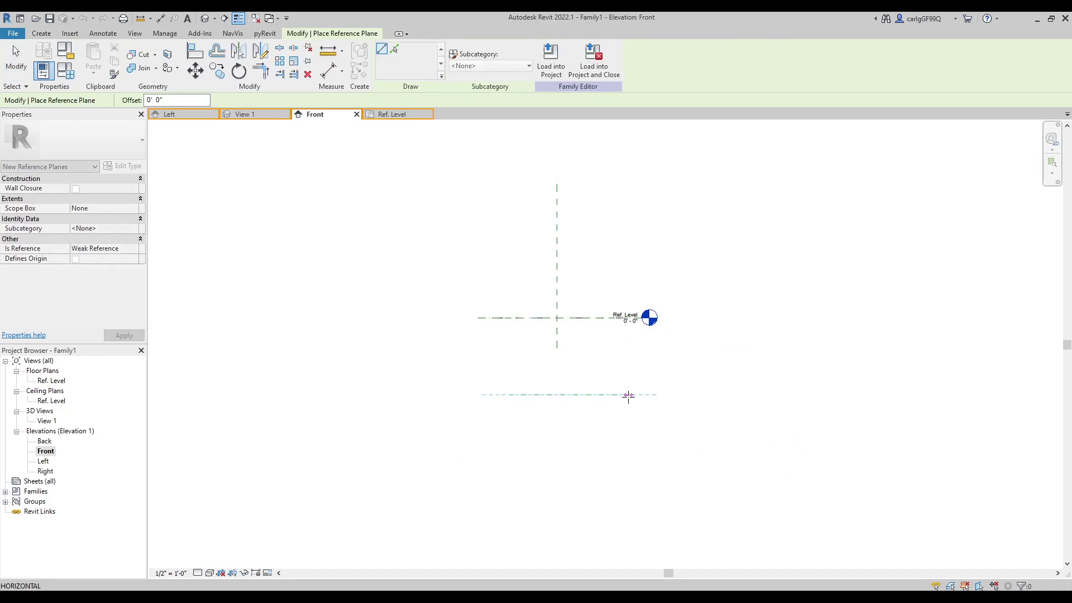
key("Escape")
key("Escape")
middle_click_drag(529, 252, 511, 338)
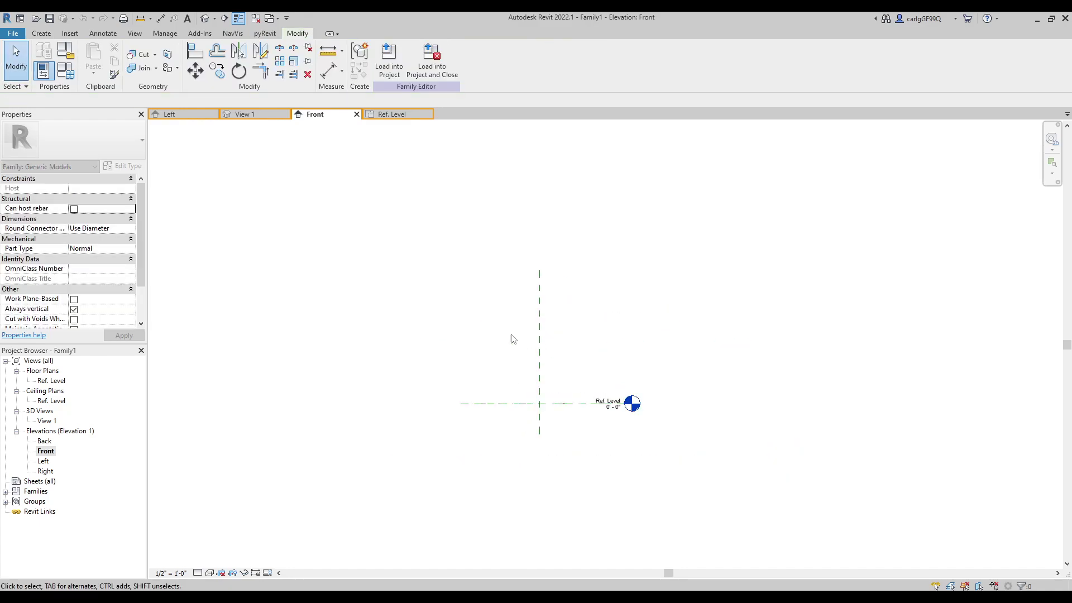
left_click(13, 36)
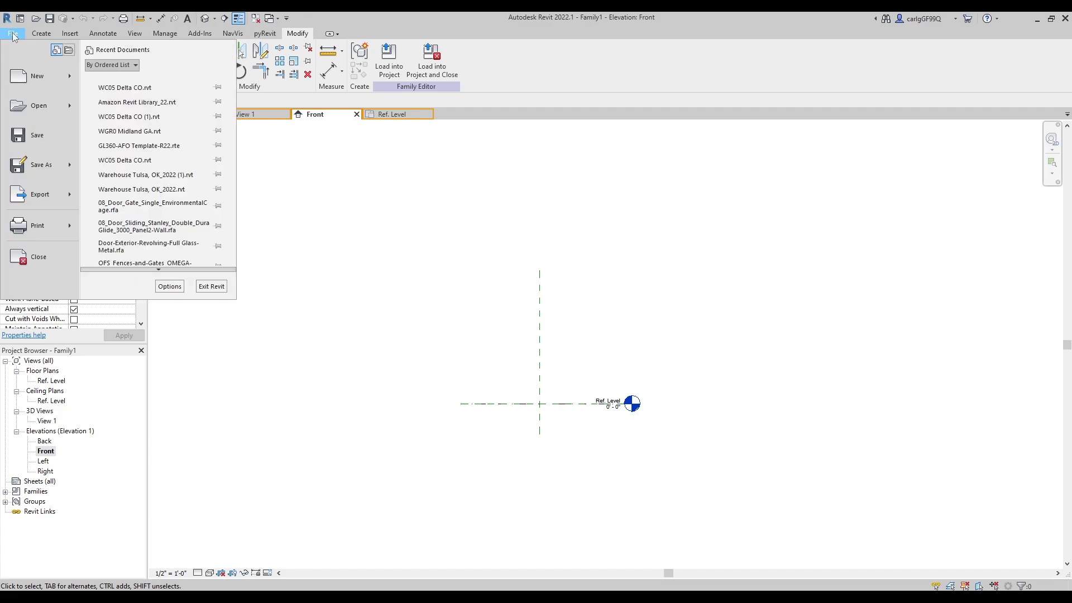
mouse_move(38, 76)
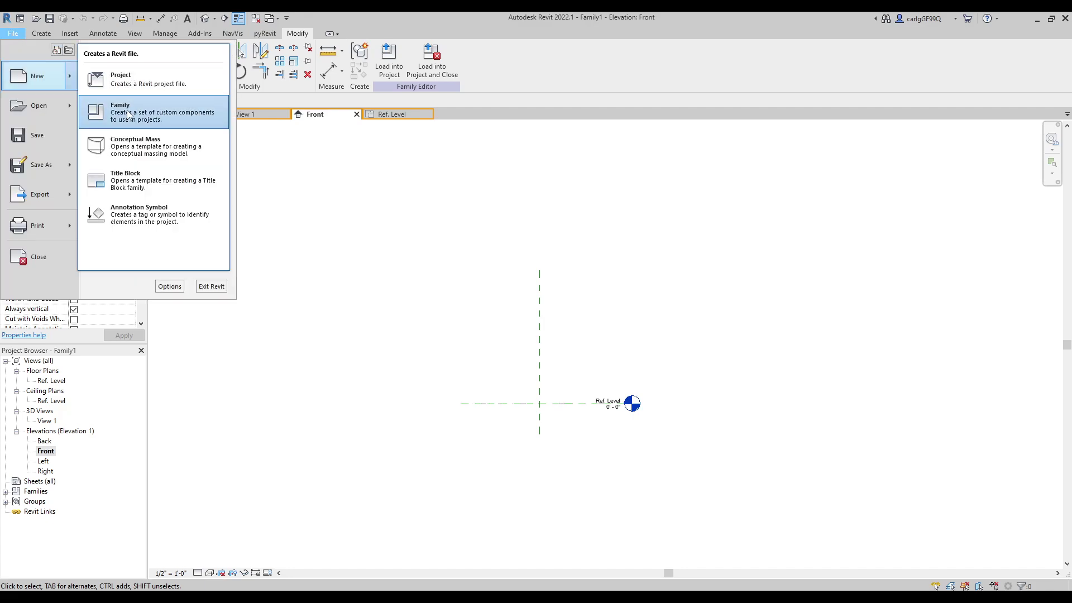
Create a new family from the Generic Model line based.rft template
left_click(120, 106)
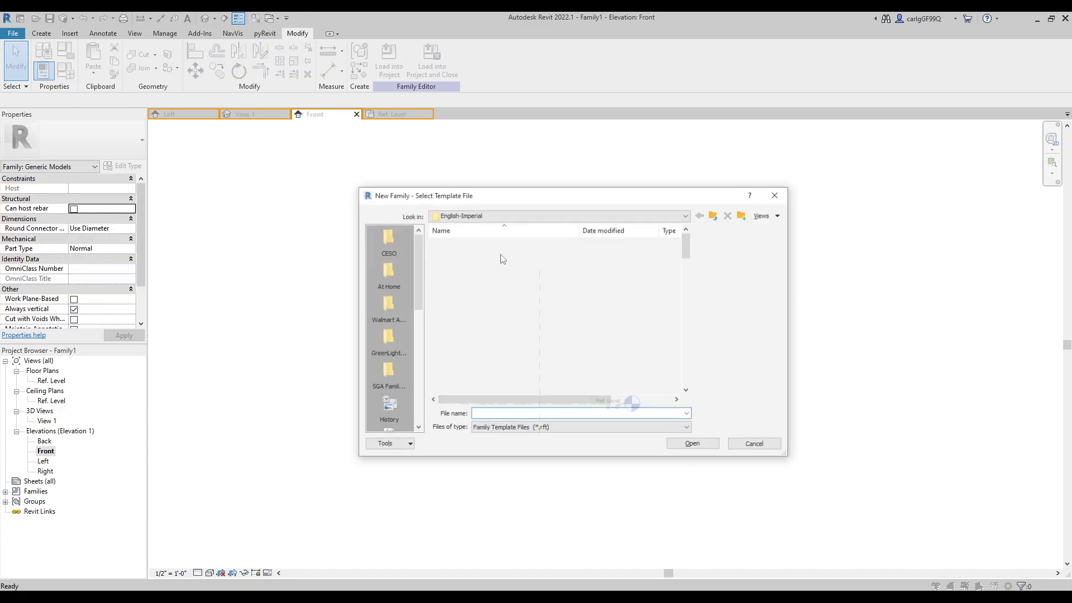
scroll(484, 323, "down", 5)
scroll(483, 322, "down", 5)
scroll(486, 321, "up", 1)
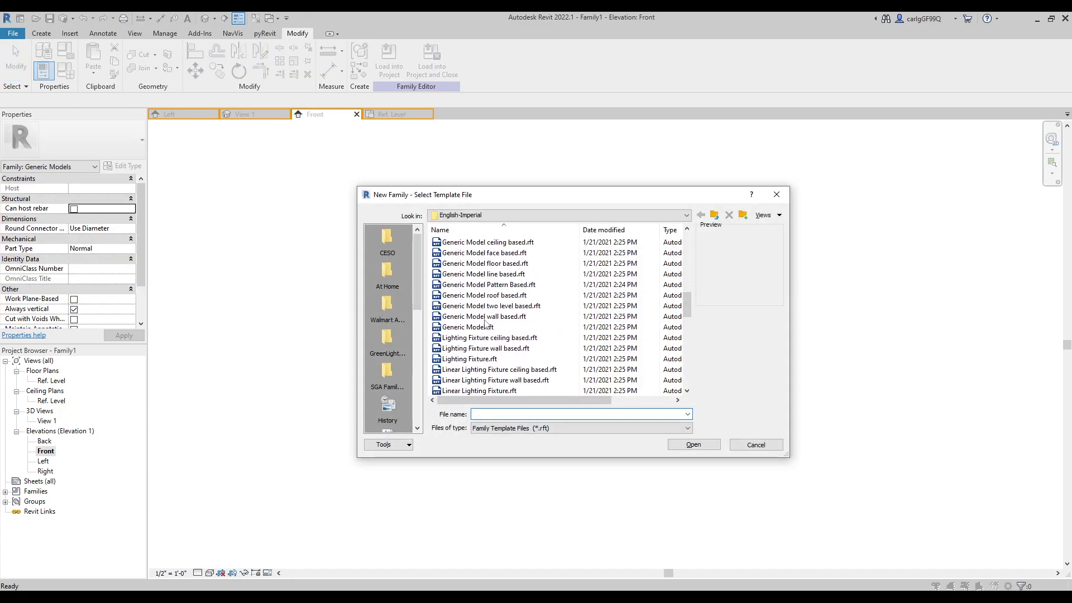
scroll(489, 319, "up", 1)
scroll(491, 316, "down", 1)
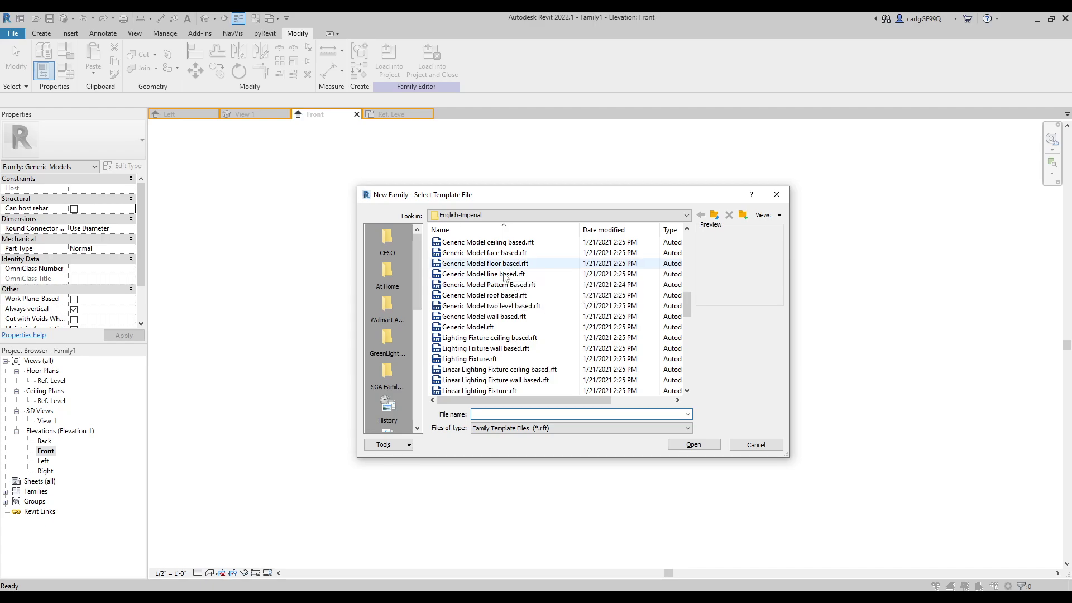
left_click(503, 277)
left_click(694, 444)
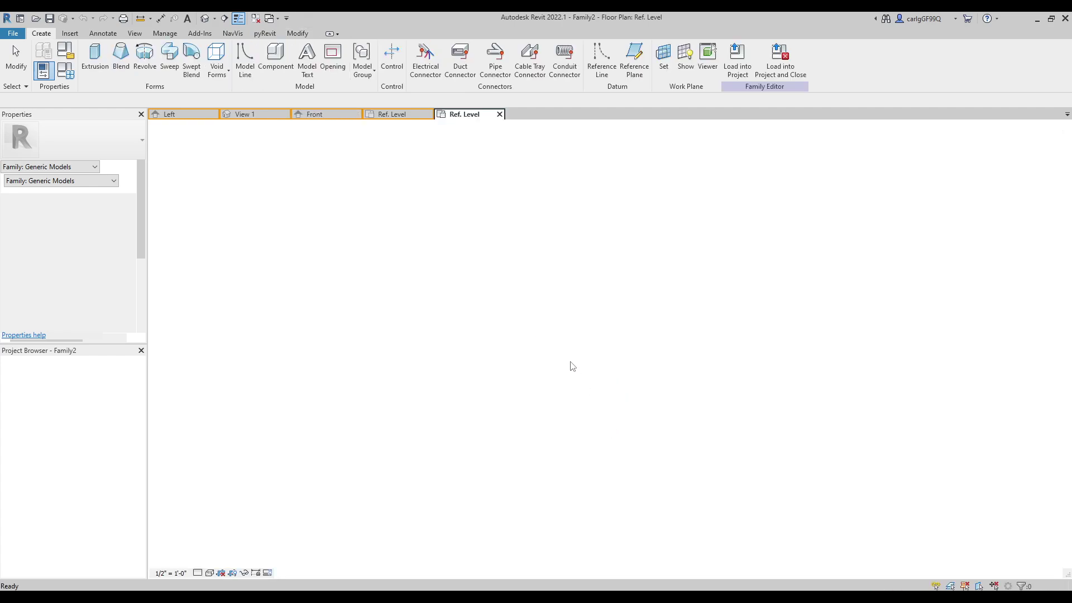
Open the Left elevation view of Family2
scroll(787, 358, "up", 2)
middle_click_drag(687, 386, 635, 361)
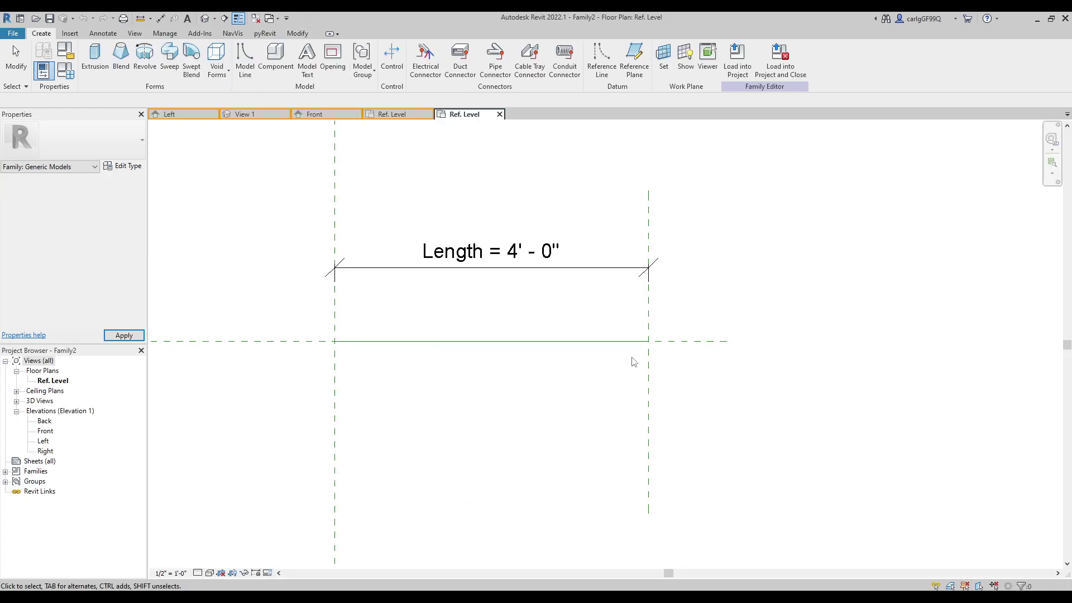
double_click(43, 441)
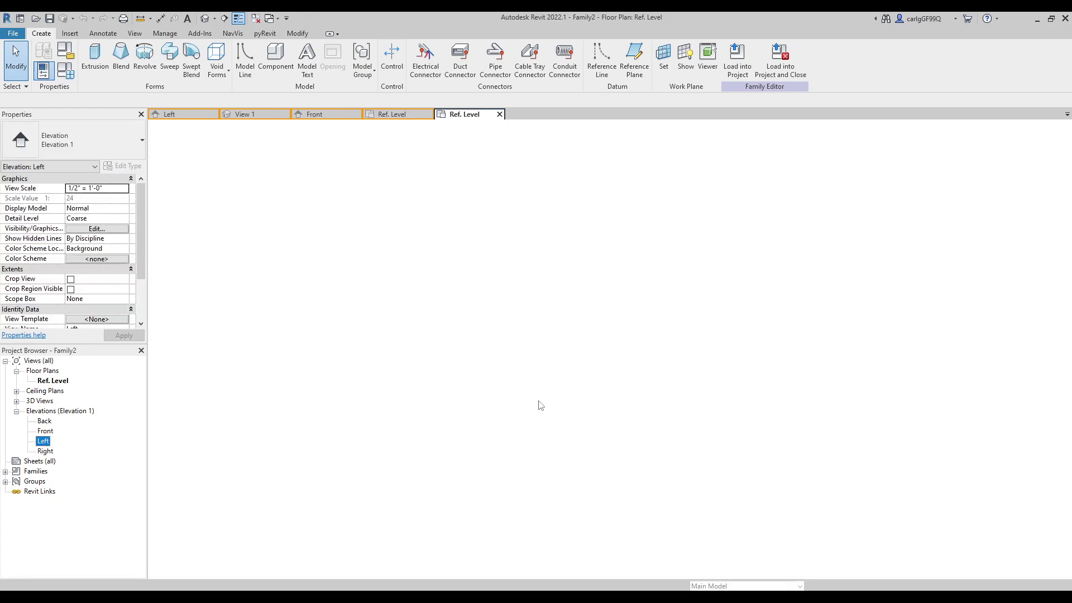
scroll(598, 458, "up", 2)
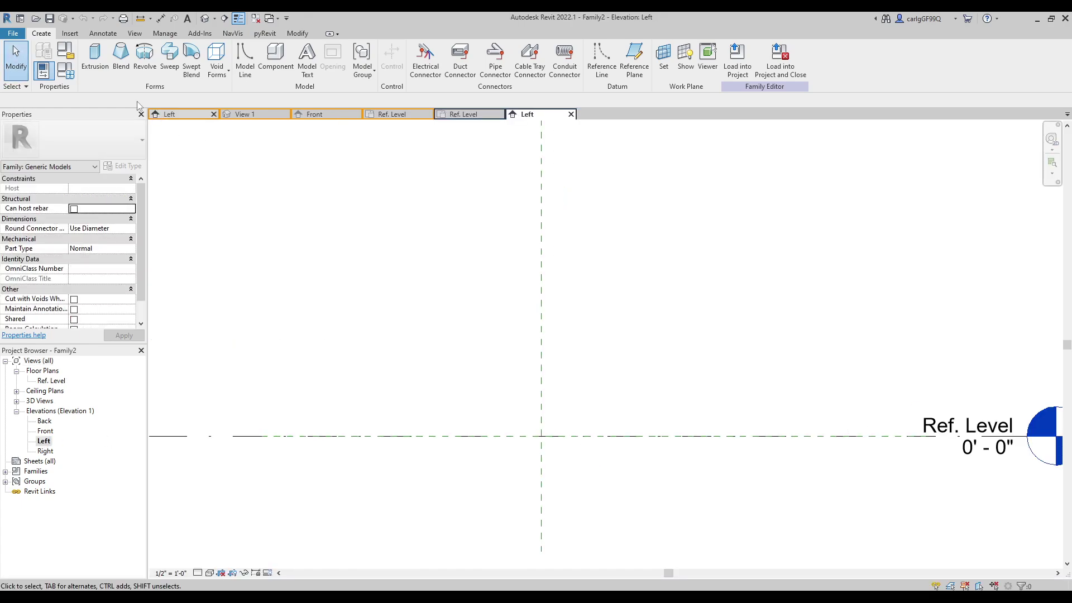
Sketch an extrusion circle of 3/4" radius centred on the reference-plane crossing
left_click(94, 55)
left_click(456, 49)
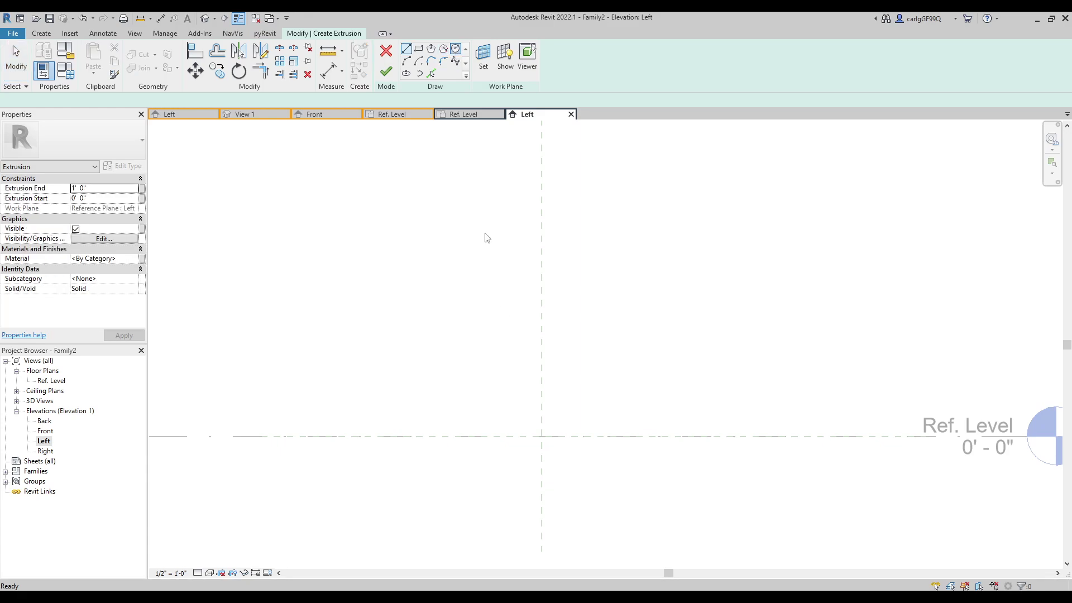
left_click(541, 436)
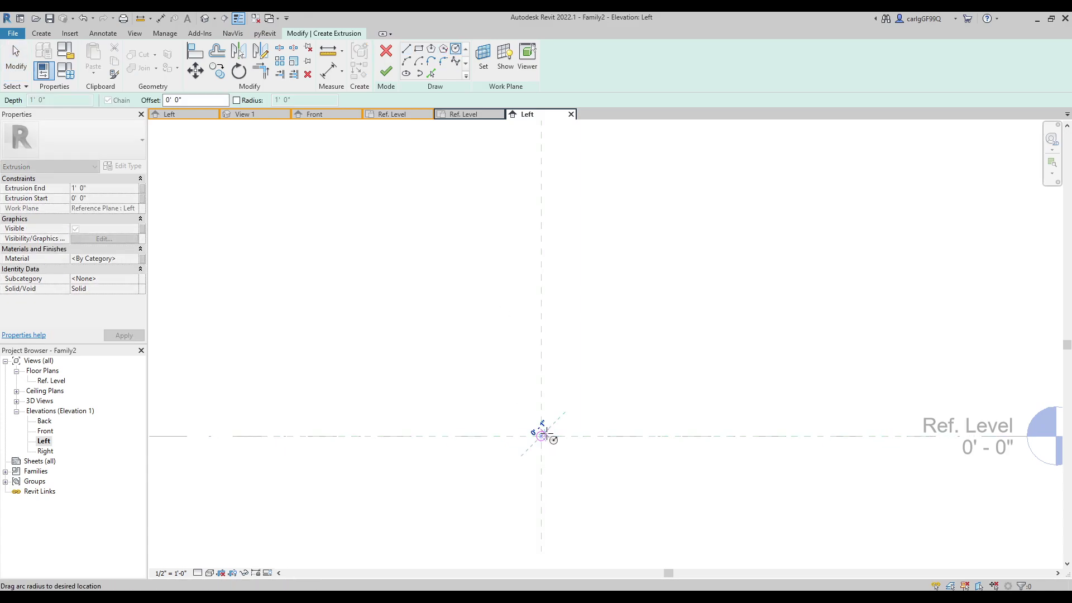
scroll(547, 432, "up", 2)
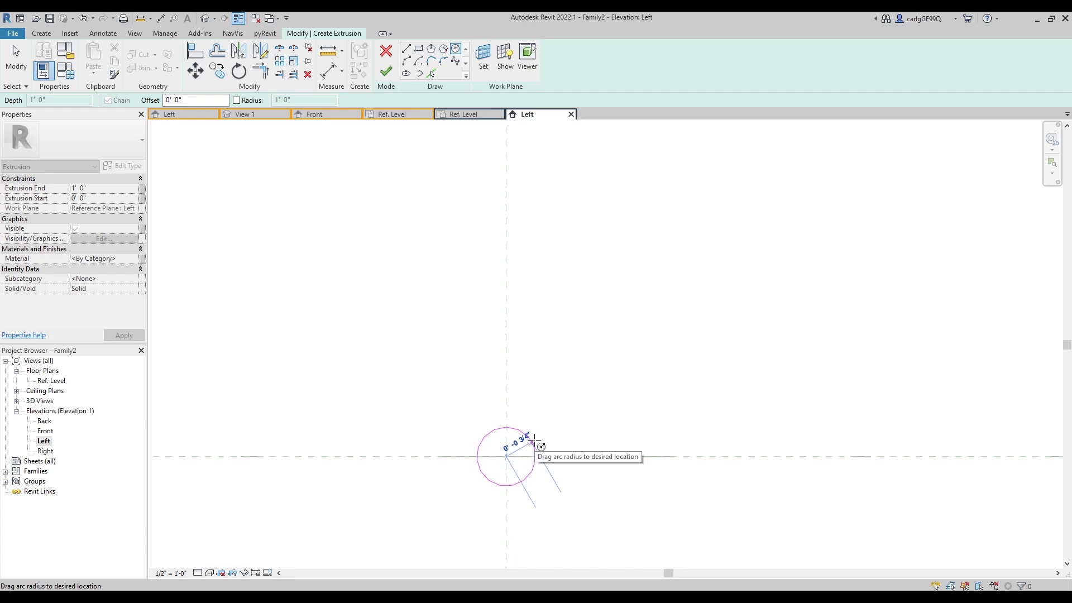
left_click(532, 440)
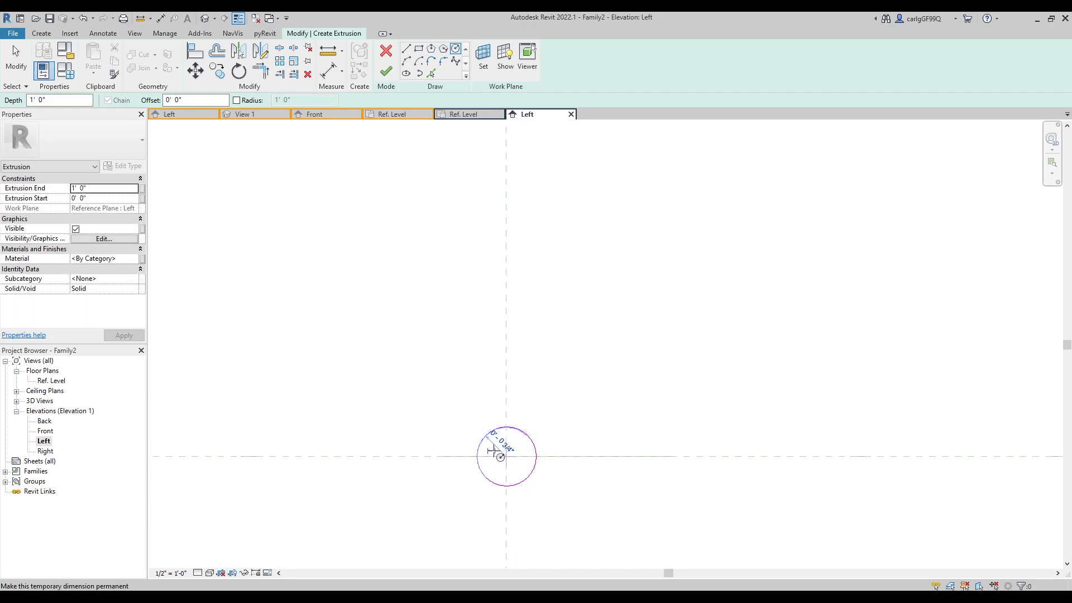
scroll(499, 444, "up", 3)
key("Escape")
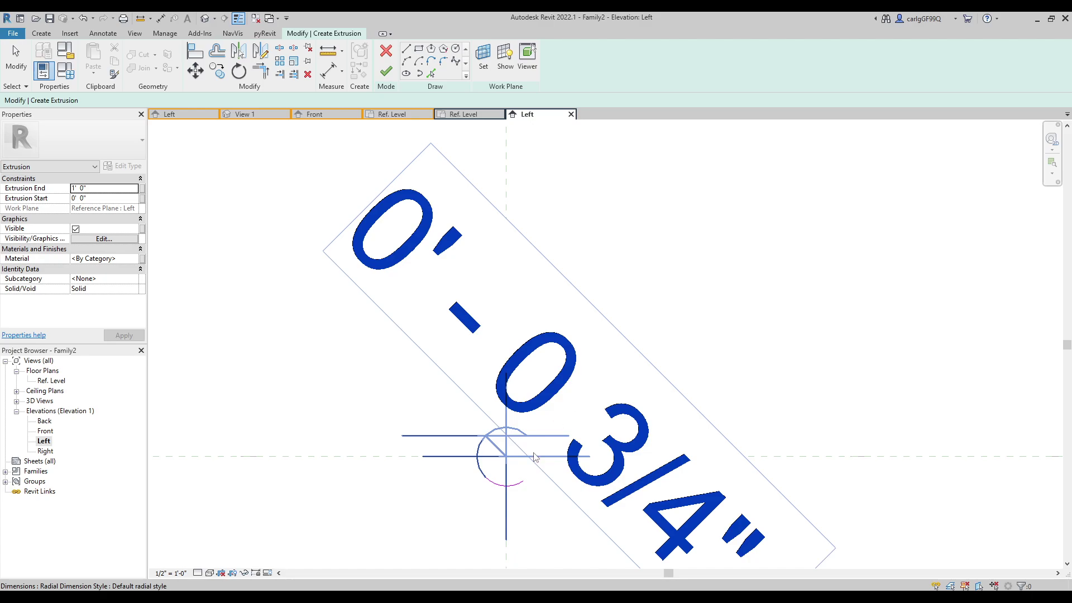
Select the circle's radius dimension and move its text clear of the circle
left_click(556, 399)
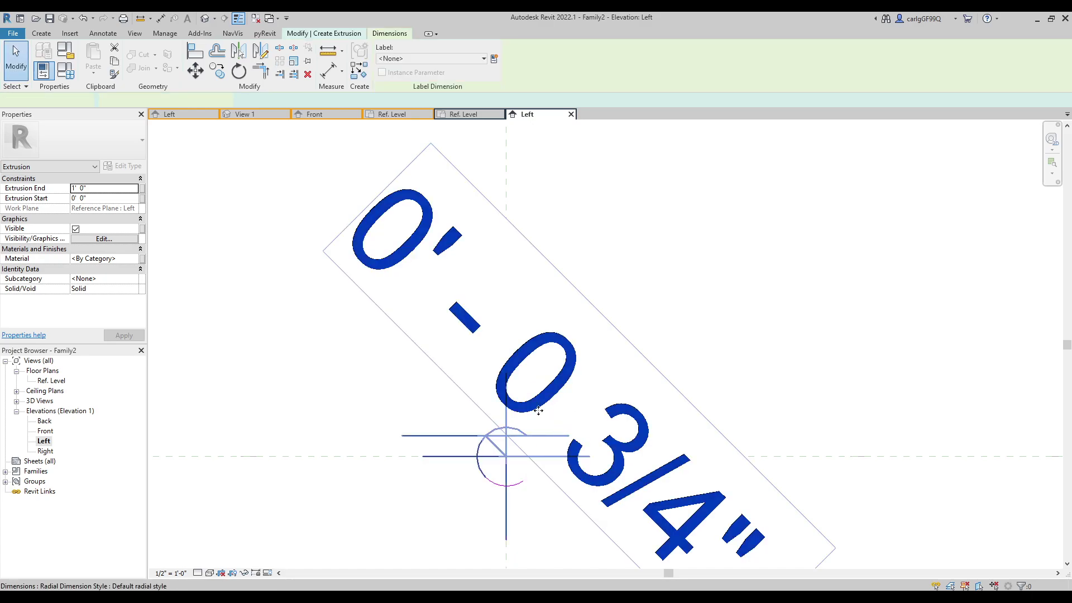
scroll(537, 405, "down", 2)
mouse_move(538, 412)
left_mouse_down()
mouse_move(781, 354)
mouse_move(838, 475)
left_mouse_up()
scroll(680, 248, "down", 1)
scroll(681, 248, "down", 1)
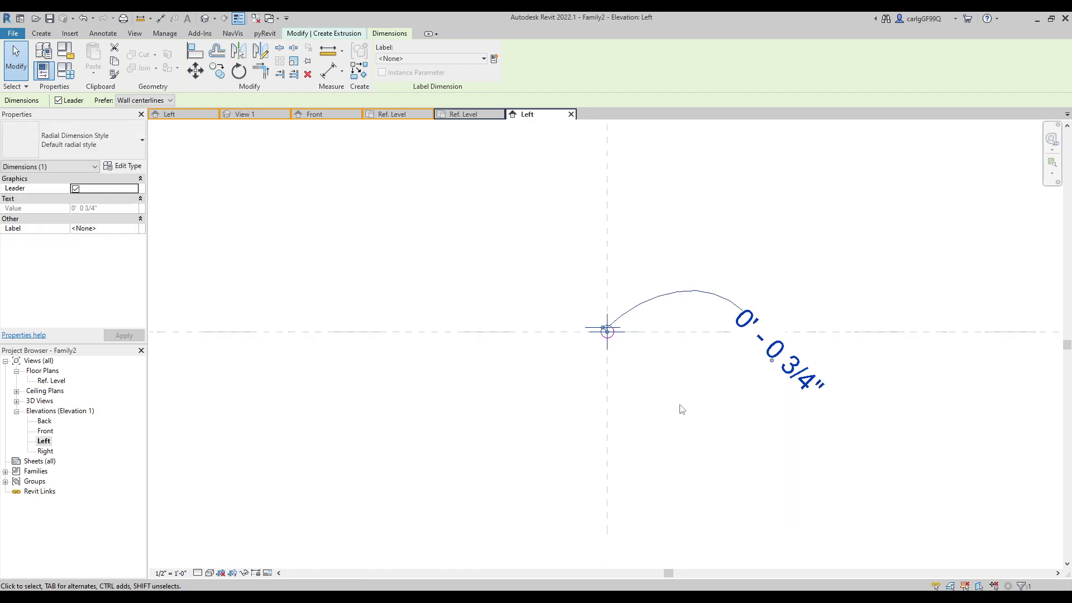
scroll(615, 356, "up", 3)
middle_click_drag(606, 342, 613, 491)
scroll(613, 491, "down", 2)
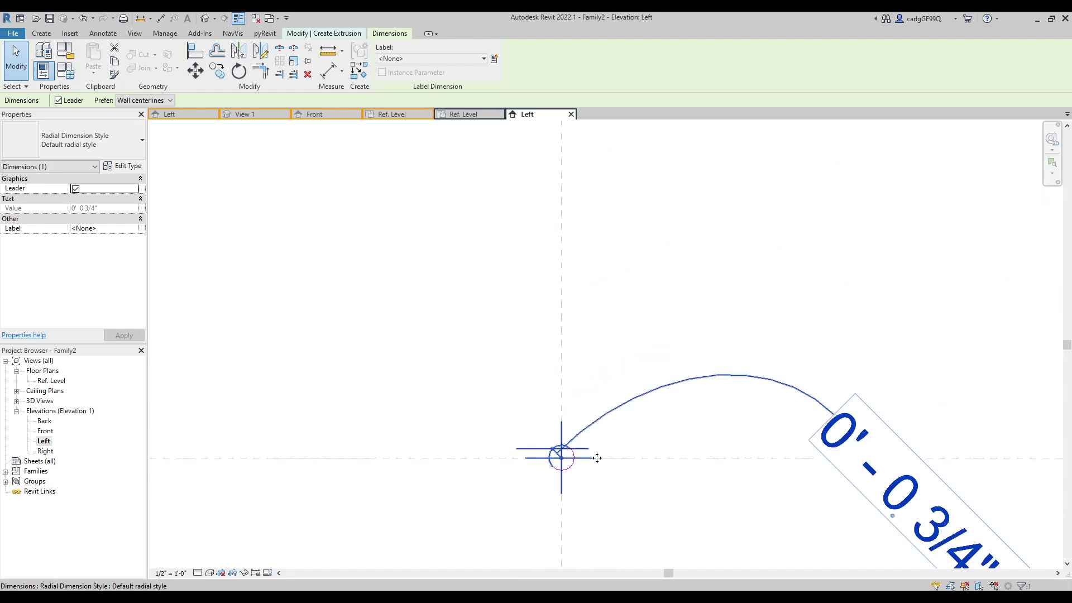
scroll(666, 342, "up", 1)
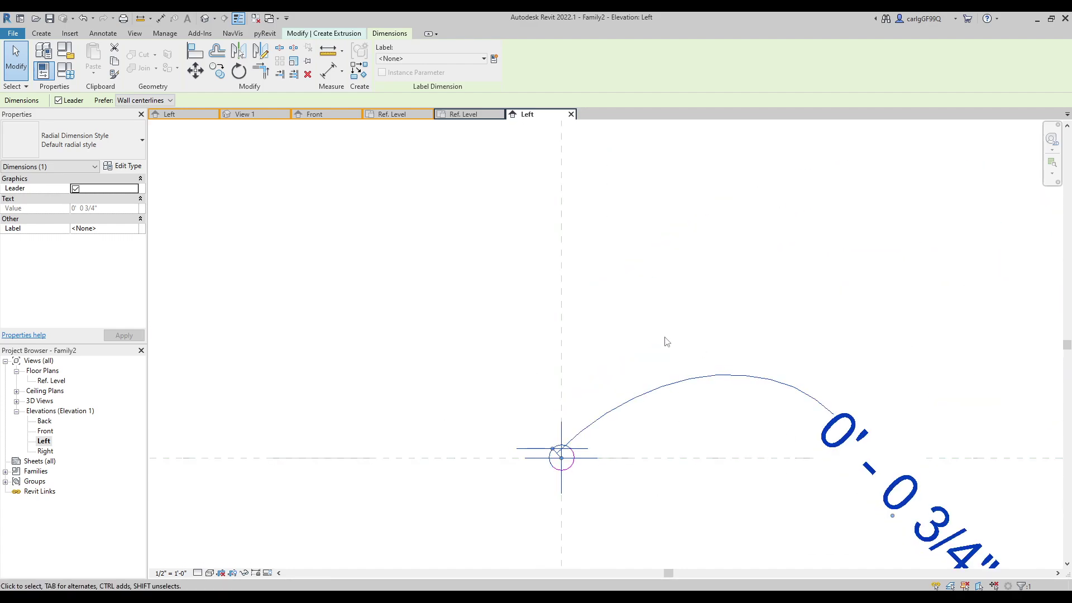
Label the radius with a new Nail Radius parameter and finish the extrusion
left_click(484, 59)
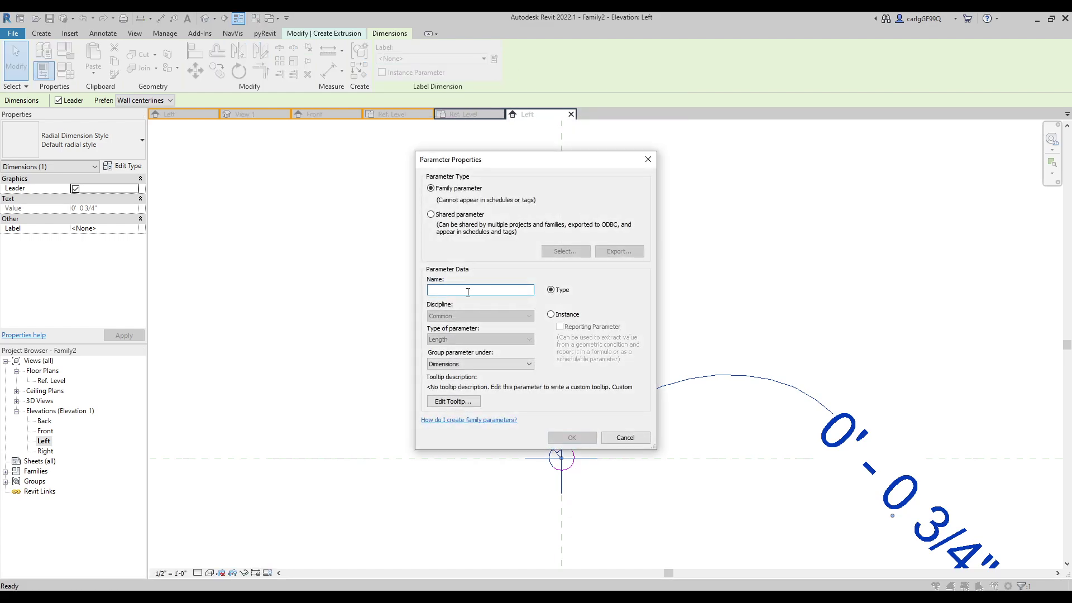
type("Nail Radius")
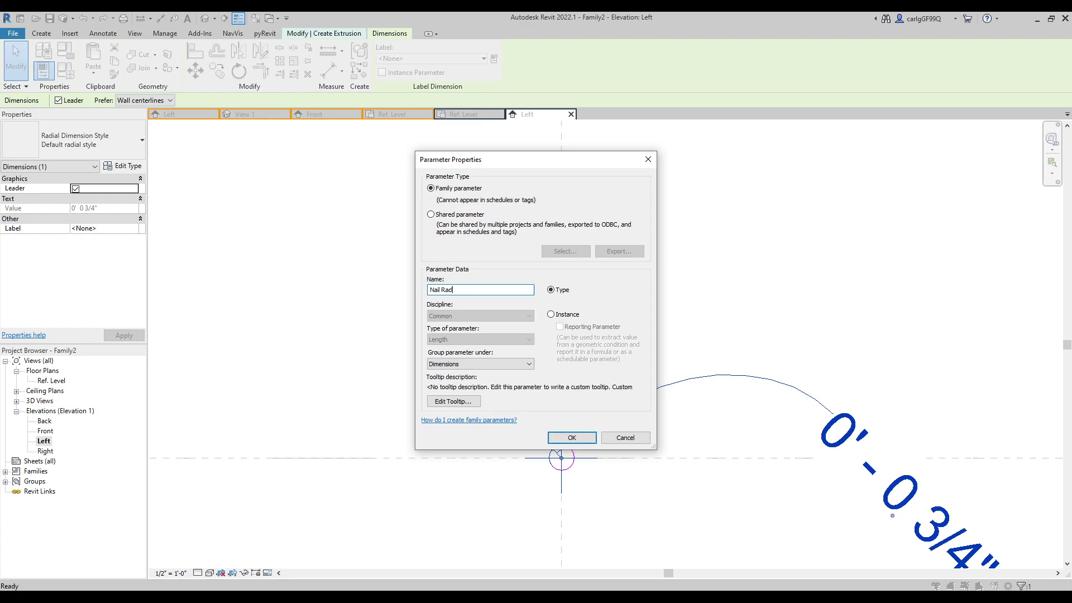
left_click(573, 439)
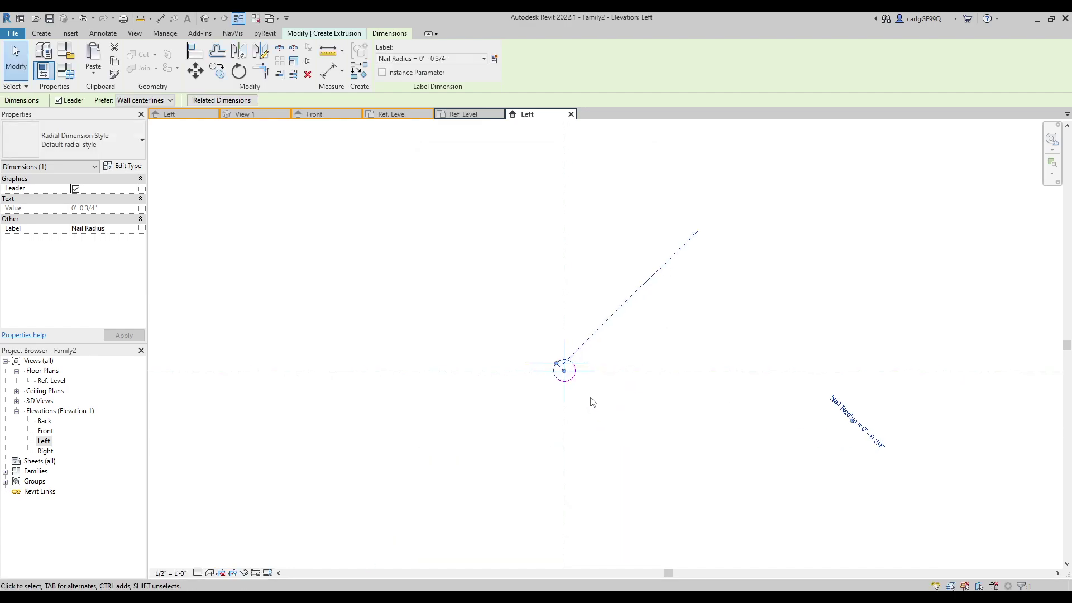
scroll(592, 401, "up", 1)
key("Escape")
key("Escape")
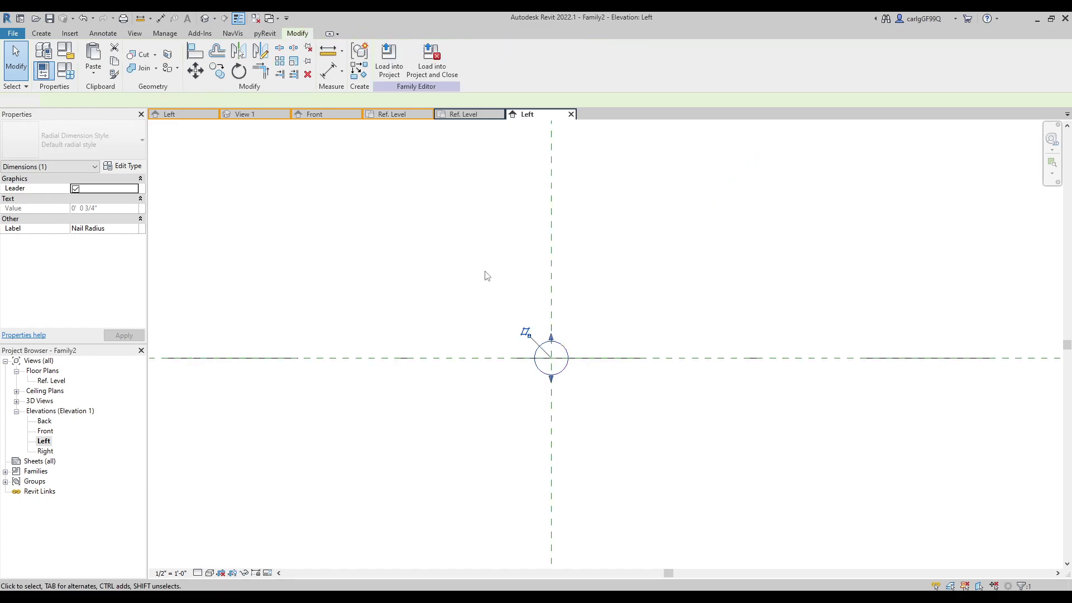
left_click(485, 275)
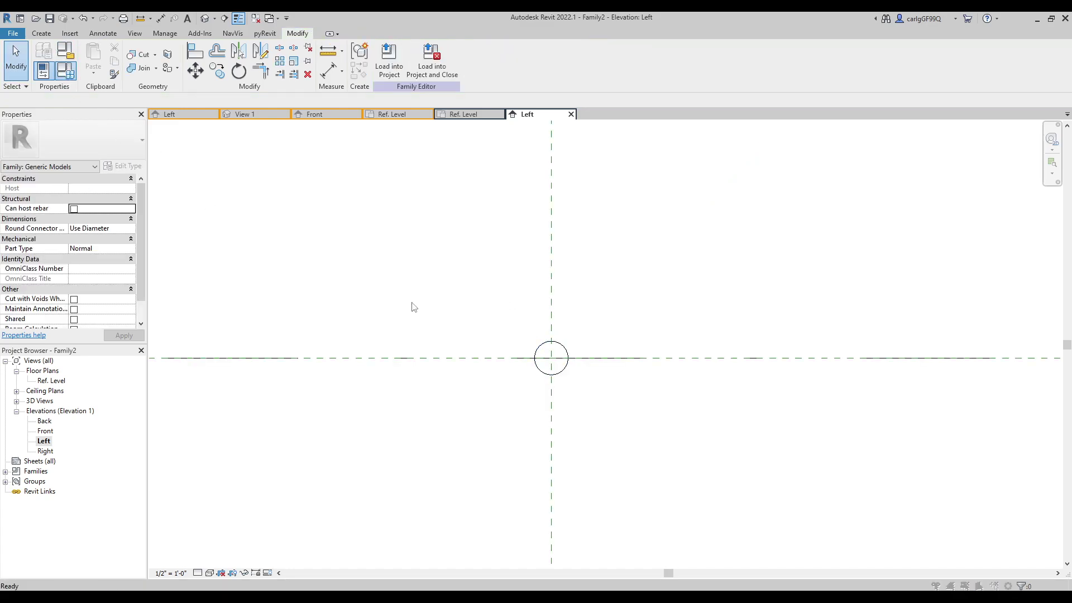
Set Nail Radius to 0' 0 1/2" in the Family Types dialog
key("ctrl+s")
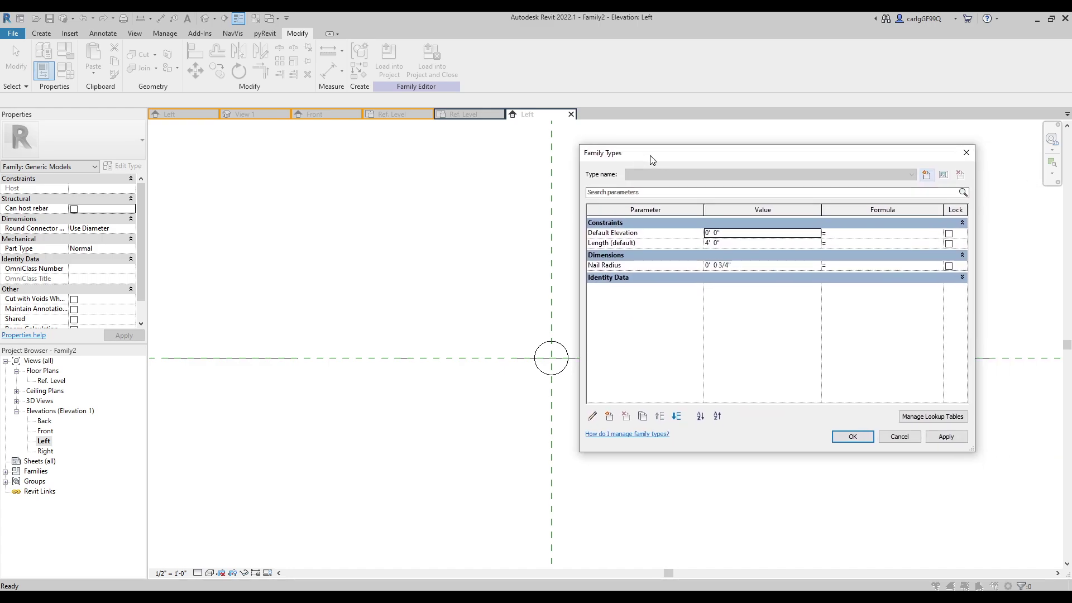
left_click(759, 266)
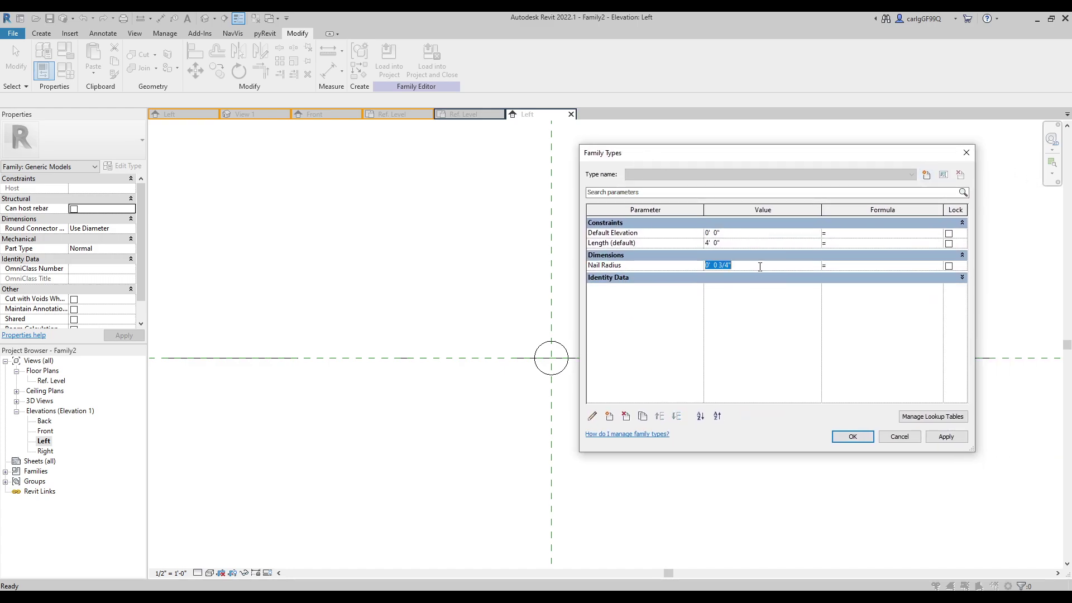
type(".5")
key("Tab")
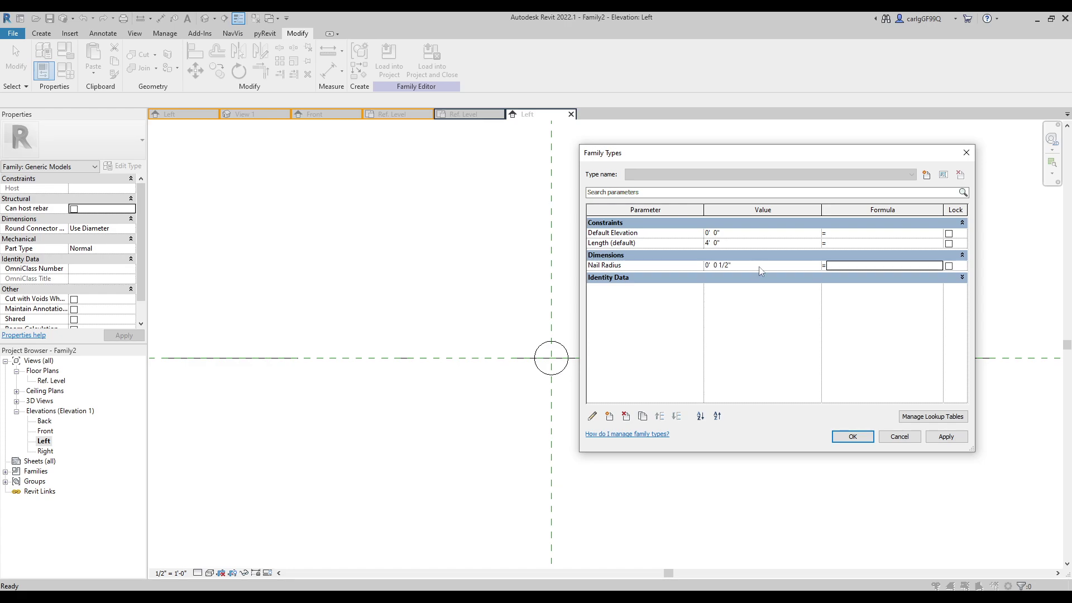
left_click(853, 436)
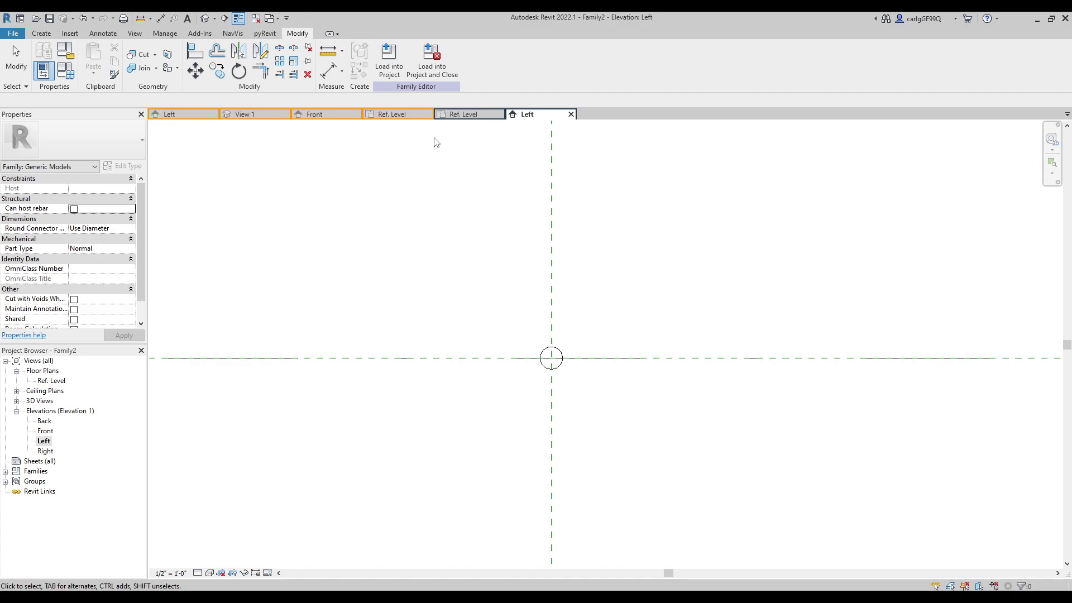
In Ref. Level, stretch the extrusion to the right plane and flex Length to 2' then 3'
left_click(471, 115)
left_click(413, 343)
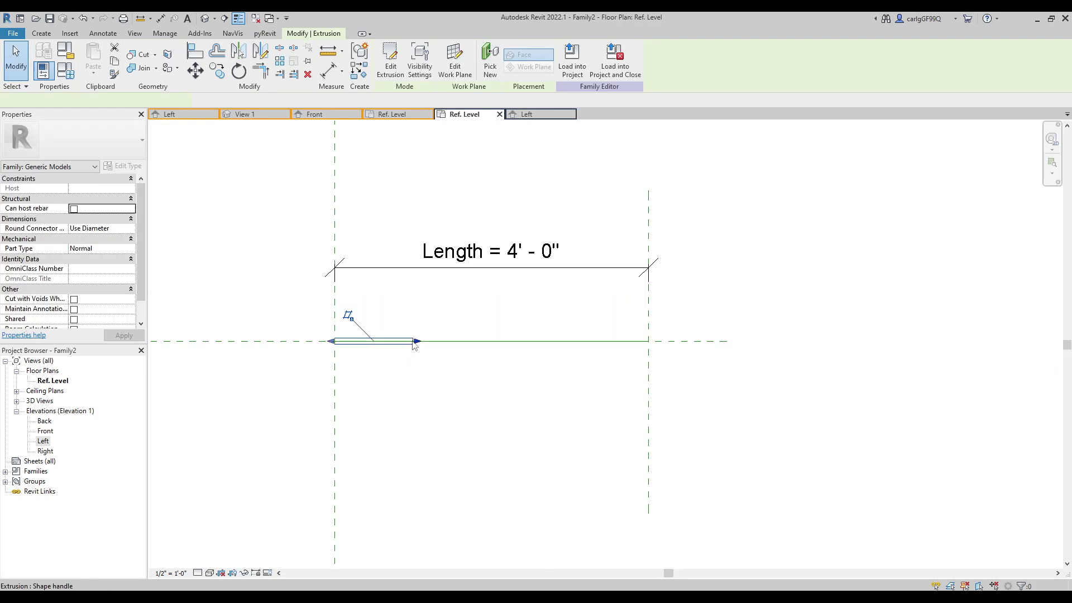
mouse_move(414, 343)
left_mouse_down()
mouse_move(650, 312)
mouse_move(654, 342)
left_mouse_up()
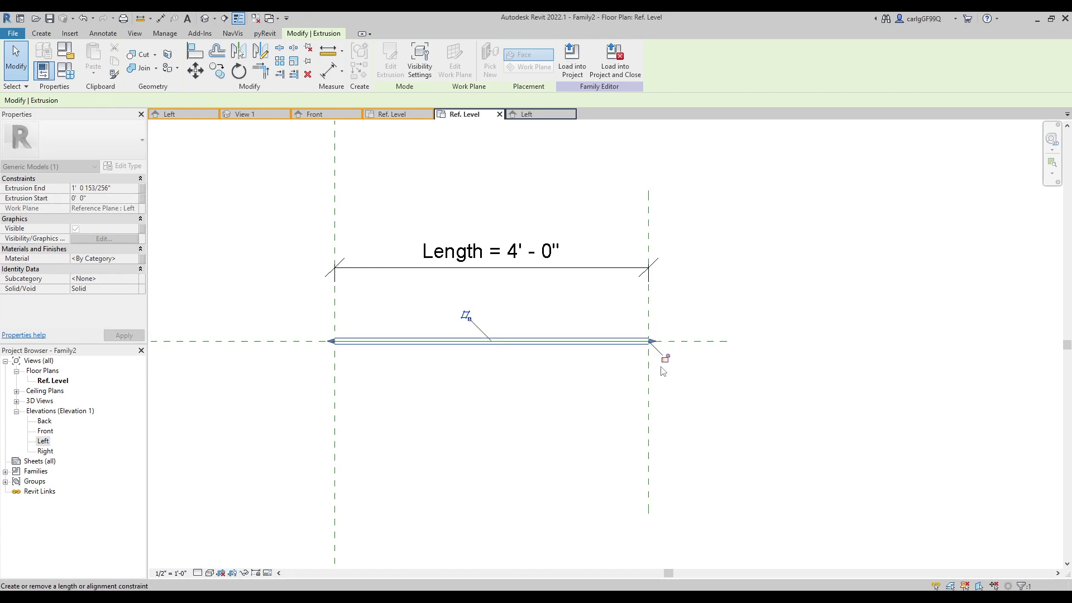
left_click(480, 259)
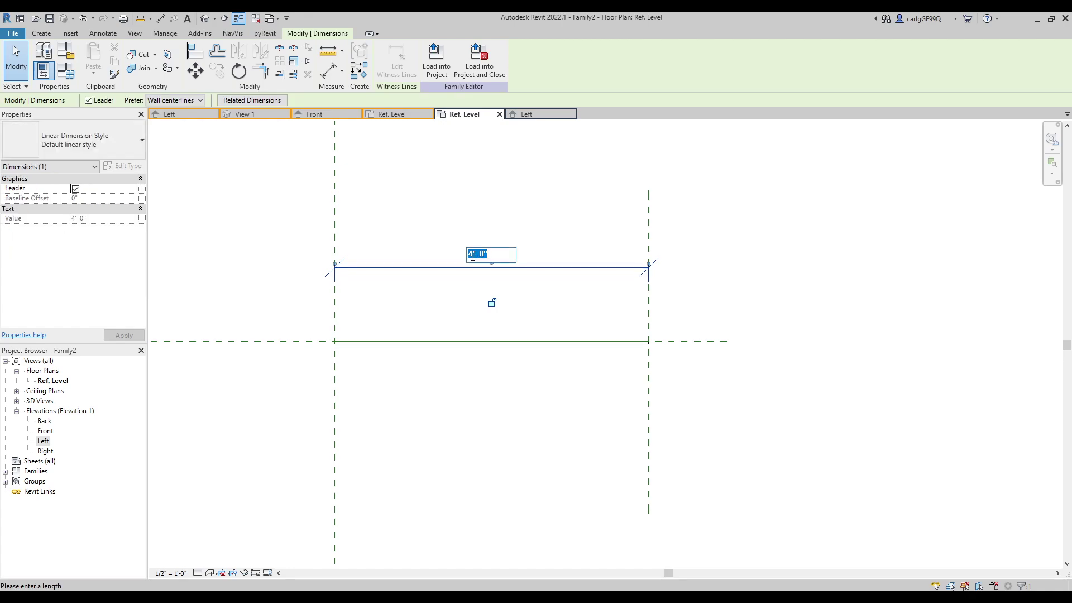
type("2")
key("Return")
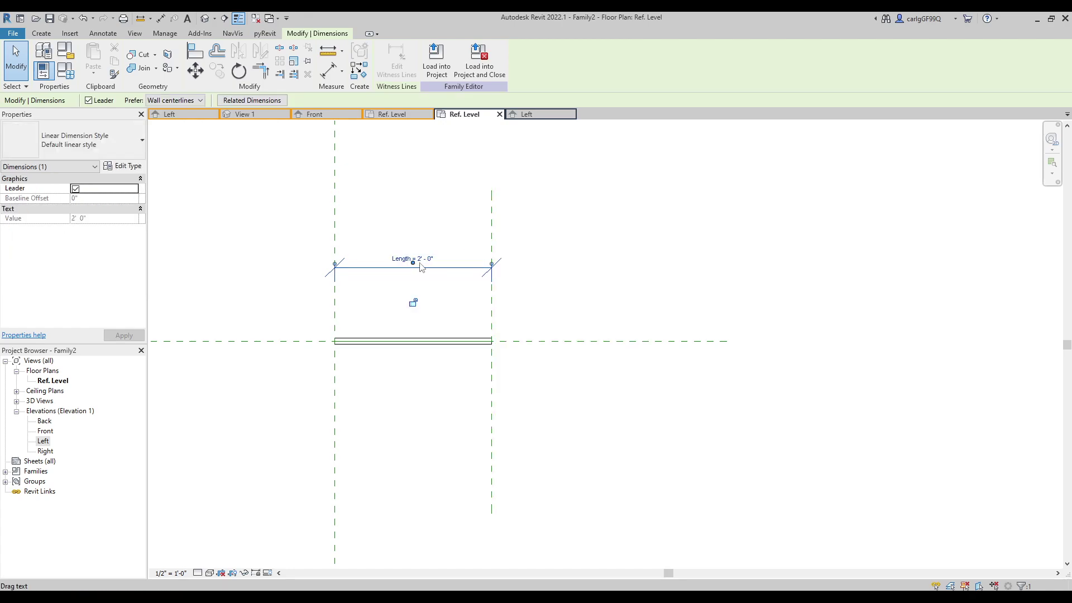
left_click(431, 259)
type("3")
key("Return")
left_click(352, 187)
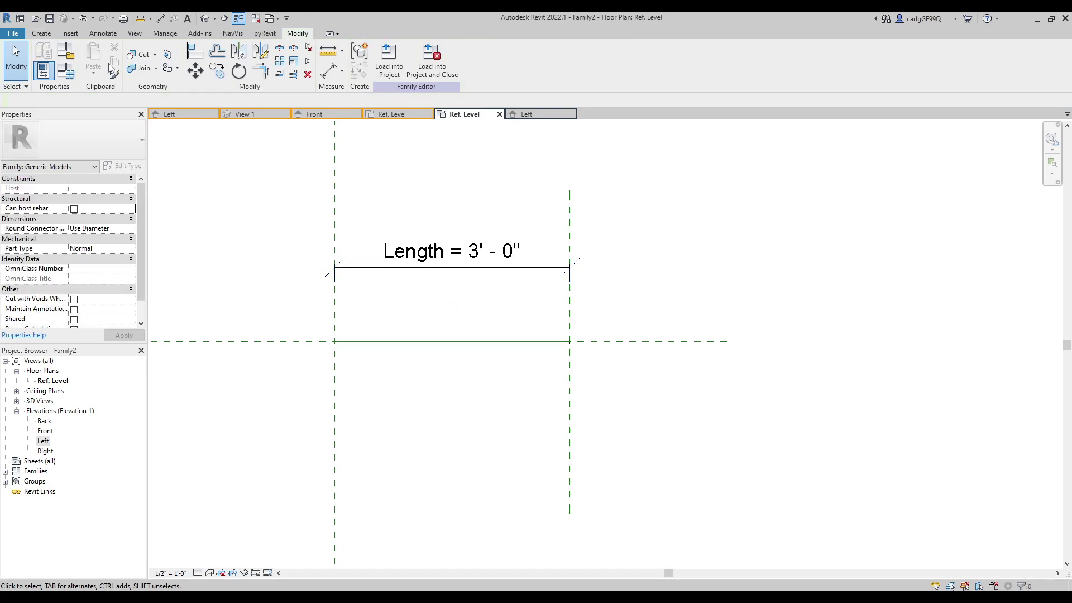
Preview Nail Radius at 1", then set it to 1/4" in Family Types
left_click(66, 71)
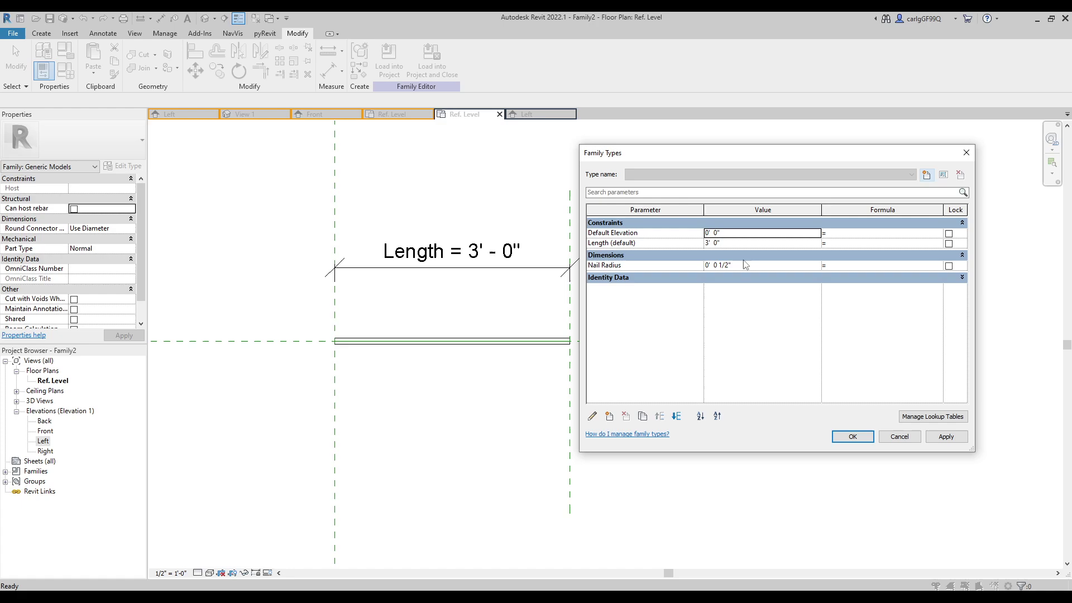
left_click(746, 266)
key("Tab")
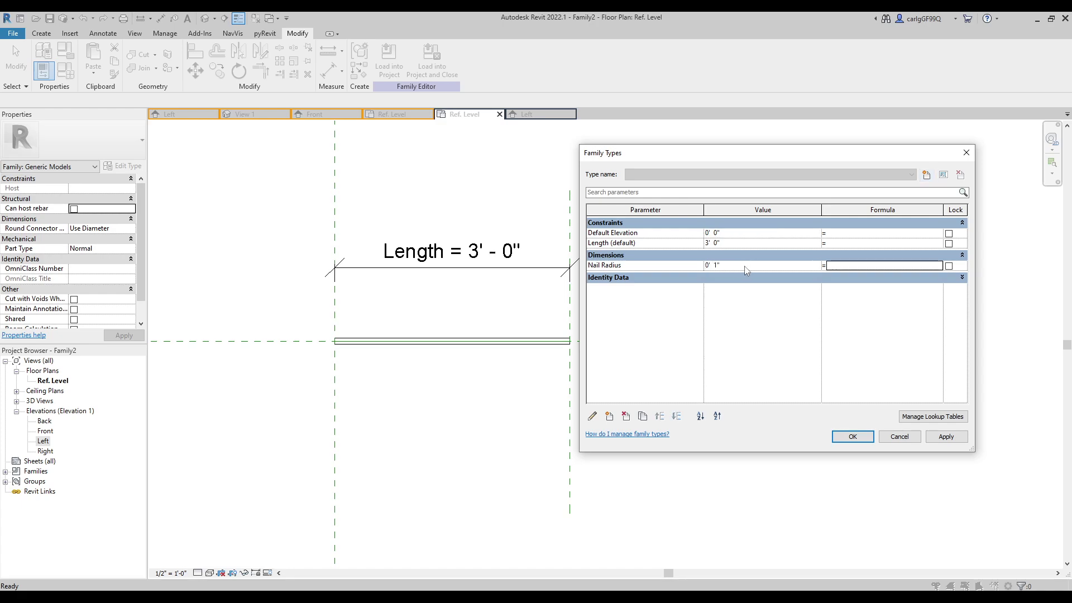
left_click(944, 437)
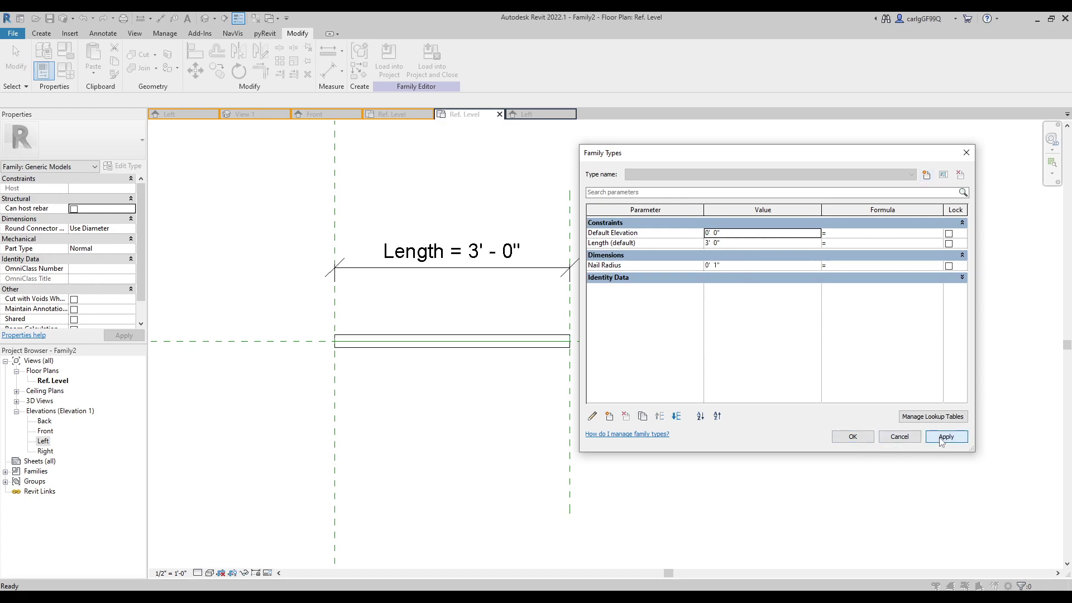
left_click(769, 265)
type(".25")
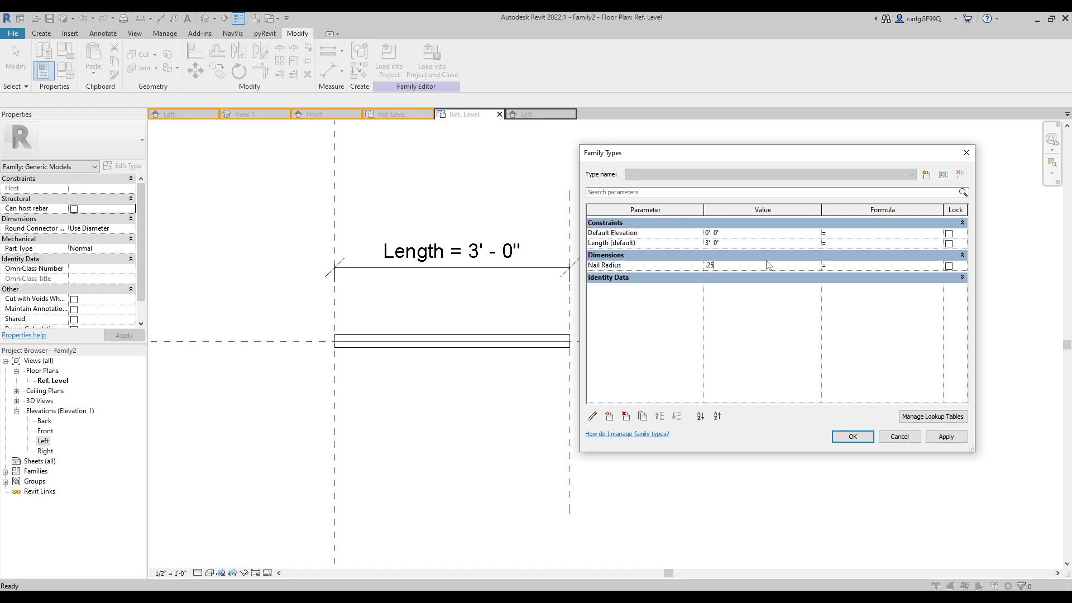
key("Tab")
left_click(853, 438)
Draw a short vertical reference plane left of the nail's start
scroll(256, 351, "up", 3)
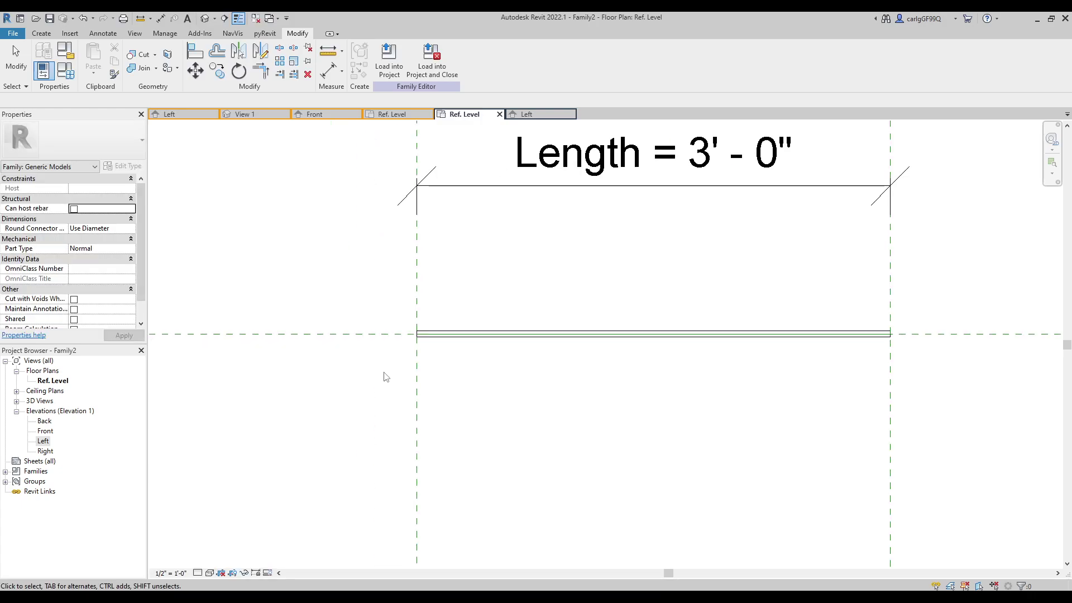
scroll(385, 377, "down", 2)
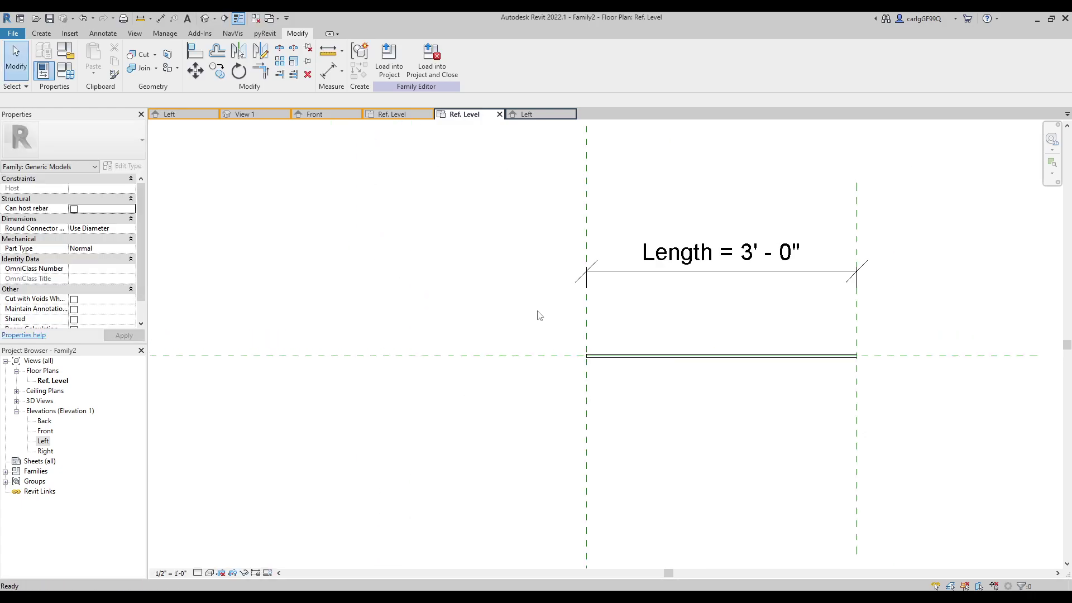
key("r")
key("p")
left_click(549, 322)
left_click(549, 416)
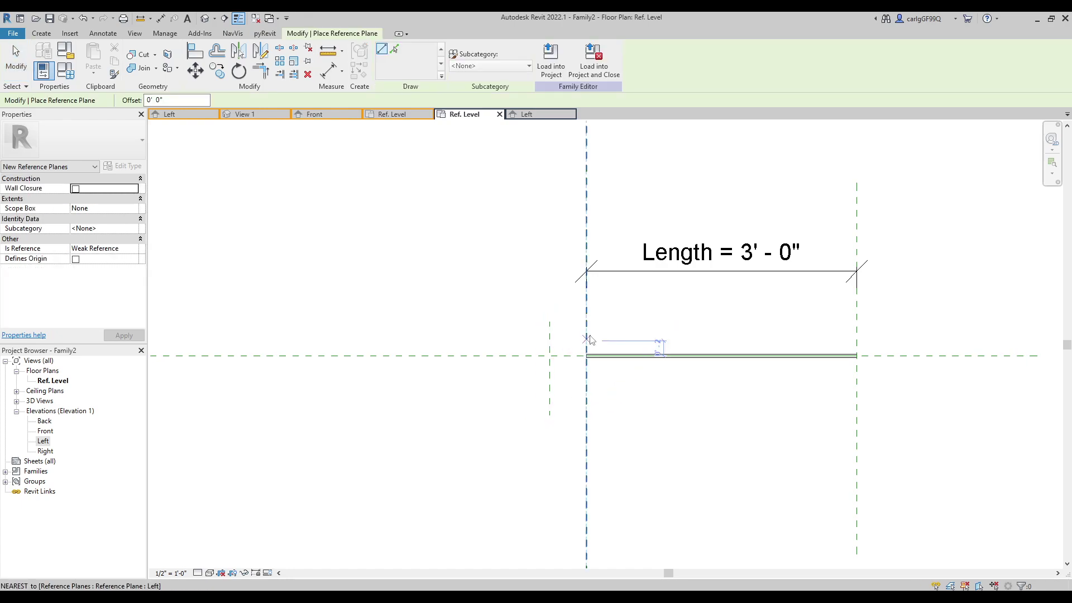
key("Escape")
key("Escape")
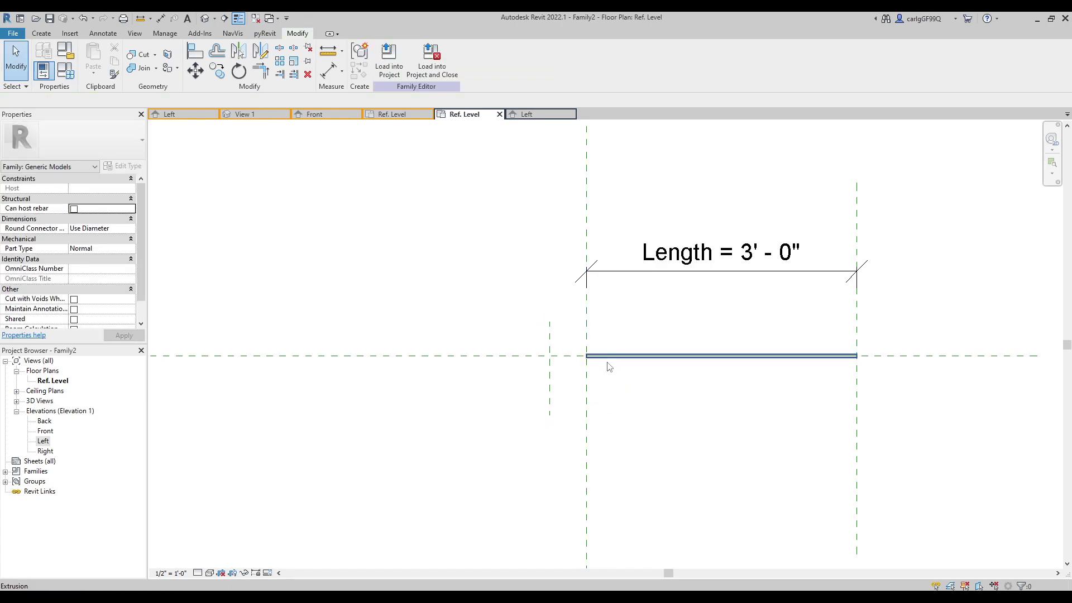
Extend the extrusion's left end to the new reference plane
left_click(605, 366)
left_click_drag(587, 356, 548, 356)
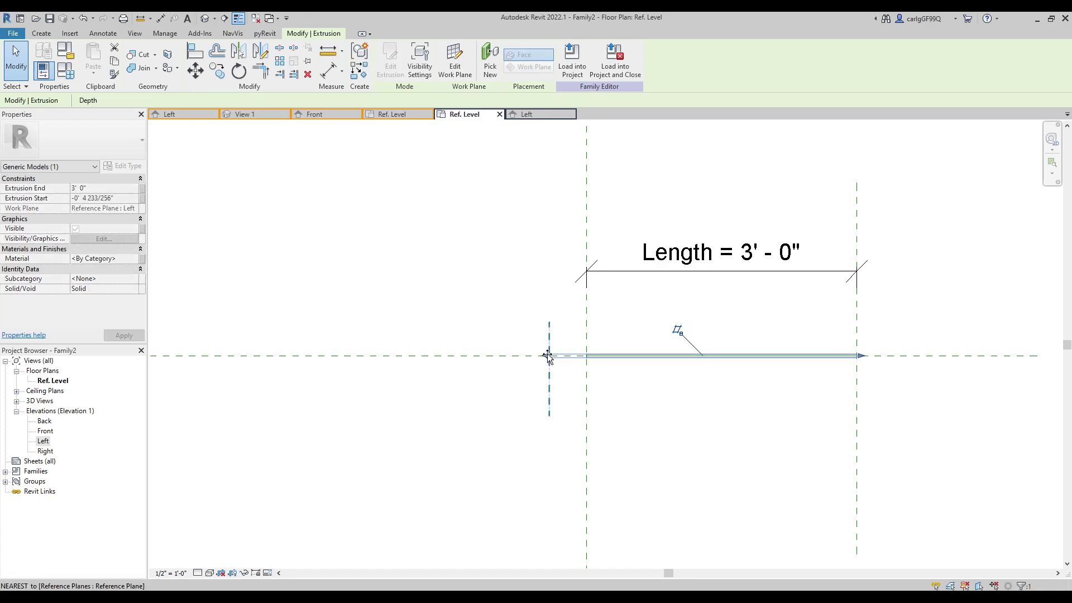
left_click(565, 326)
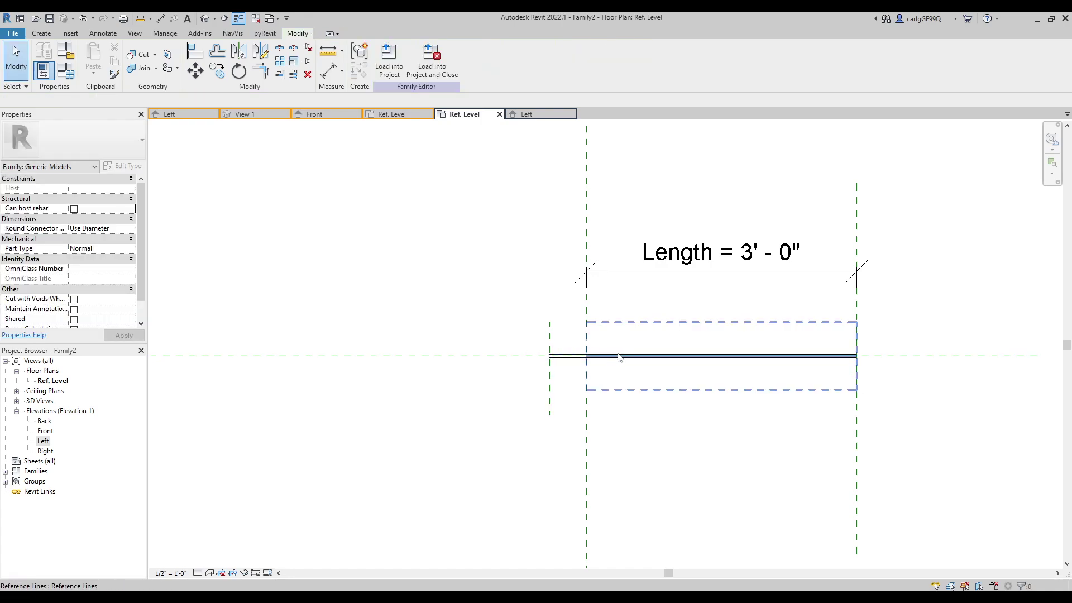
key("a")
key("l")
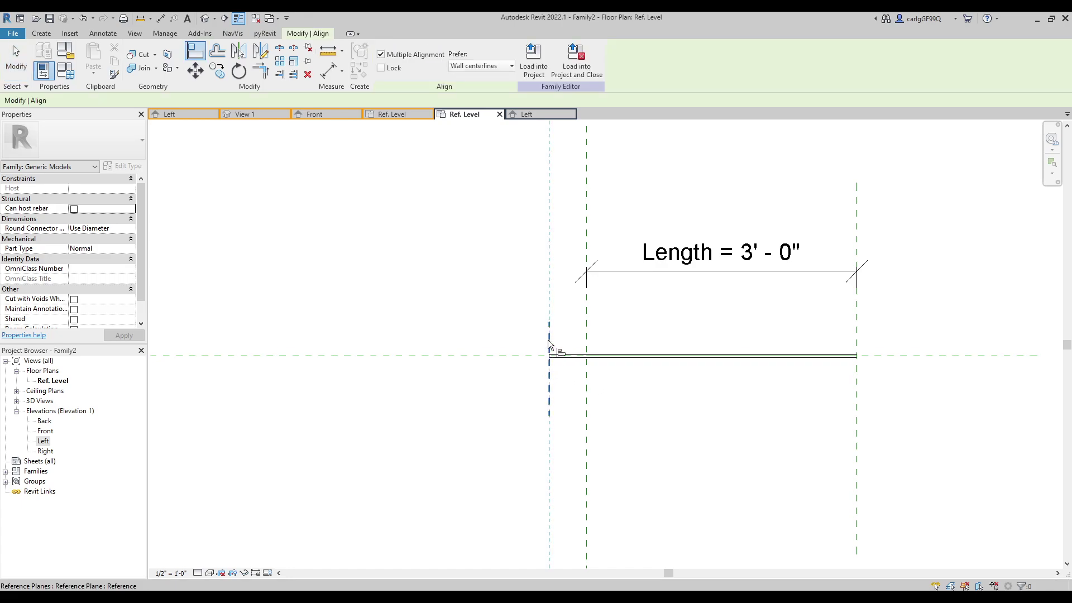
key("Escape")
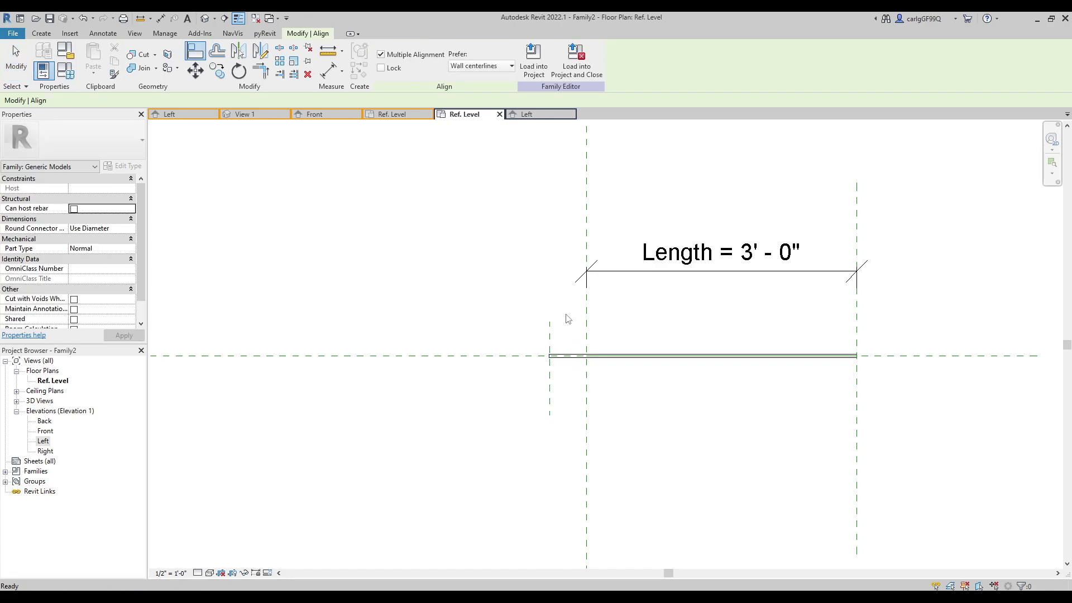
key("Escape")
Dimension the offset between the new reference plane and the nail's start plane
key("d")
key("i")
left_click(587, 318)
left_click(551, 335)
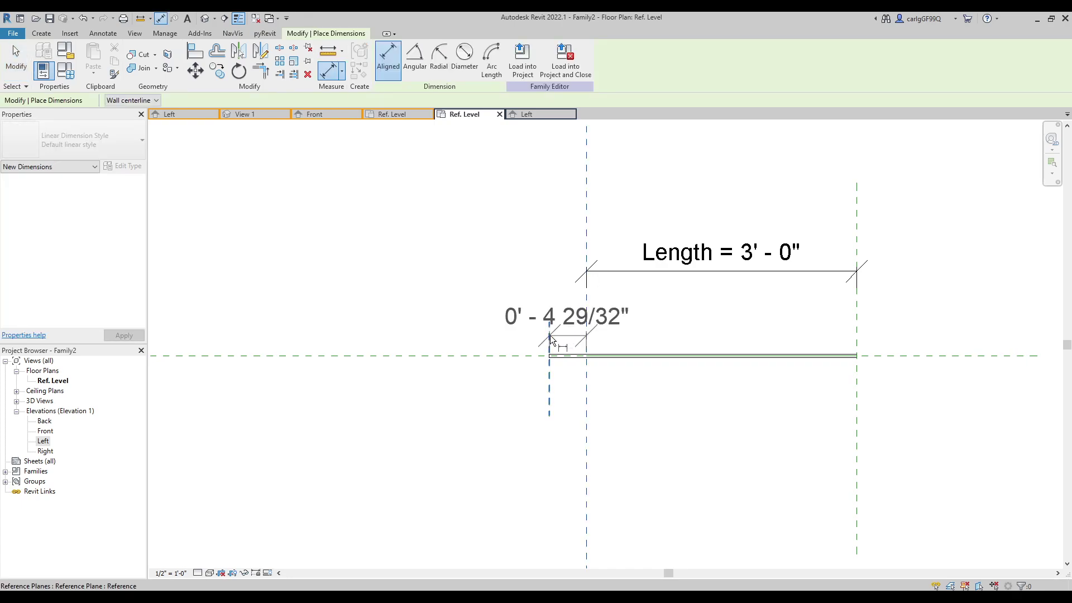
left_click(565, 223)
key("Escape")
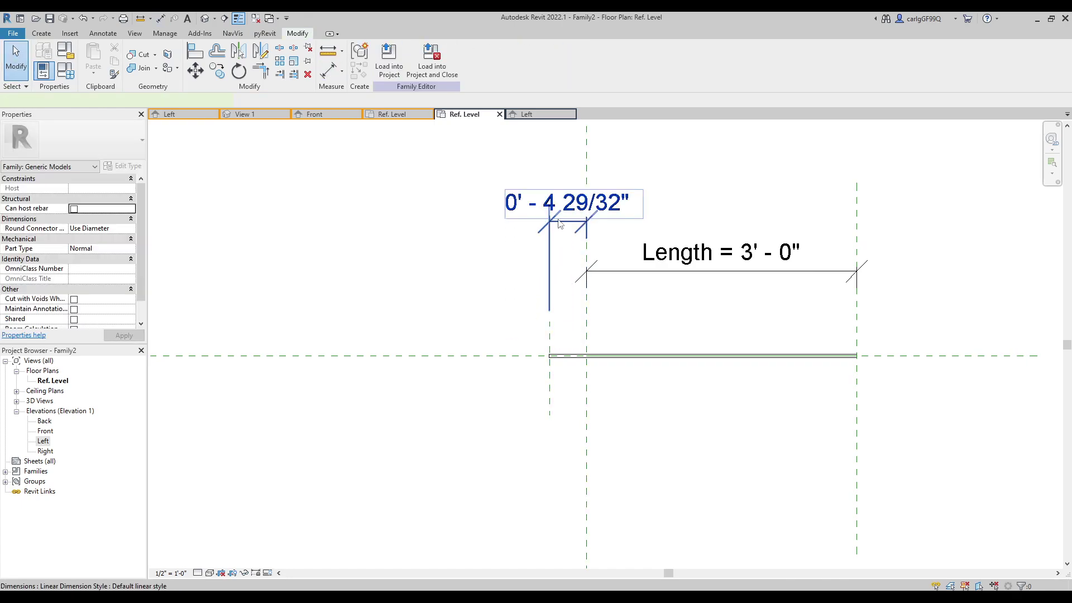
Label that dimension with a new Head offset instance parameter
left_click(558, 221)
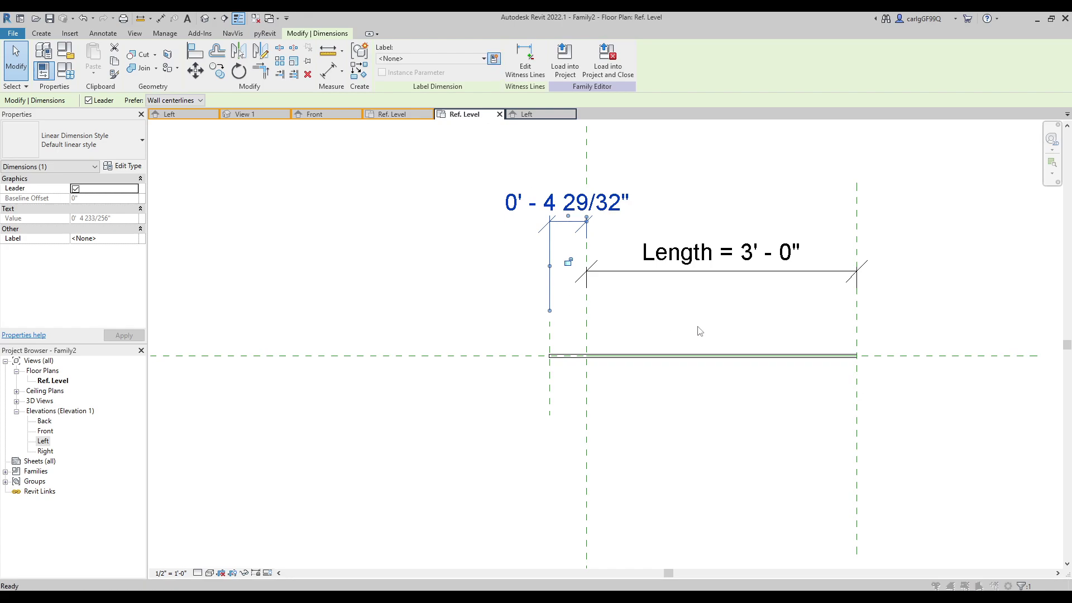
left_click(495, 59)
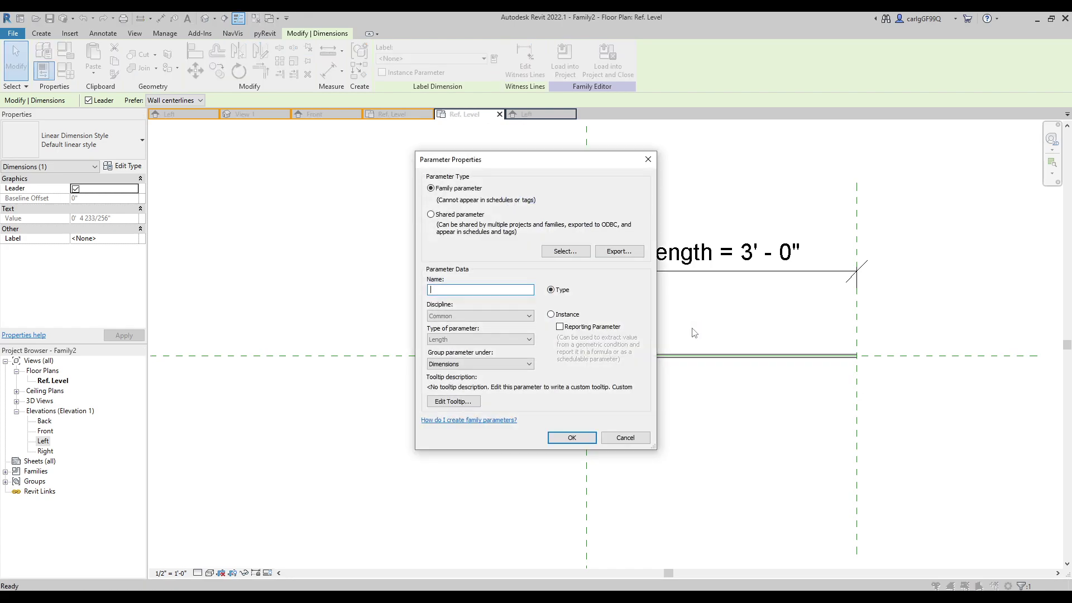
type("Head offset")
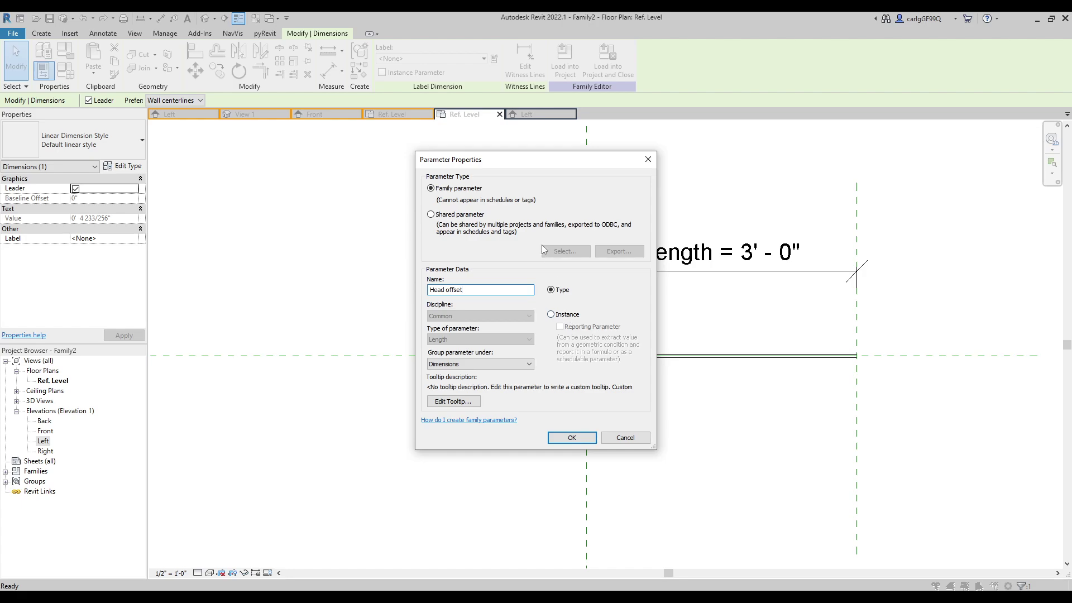
left_click(551, 315)
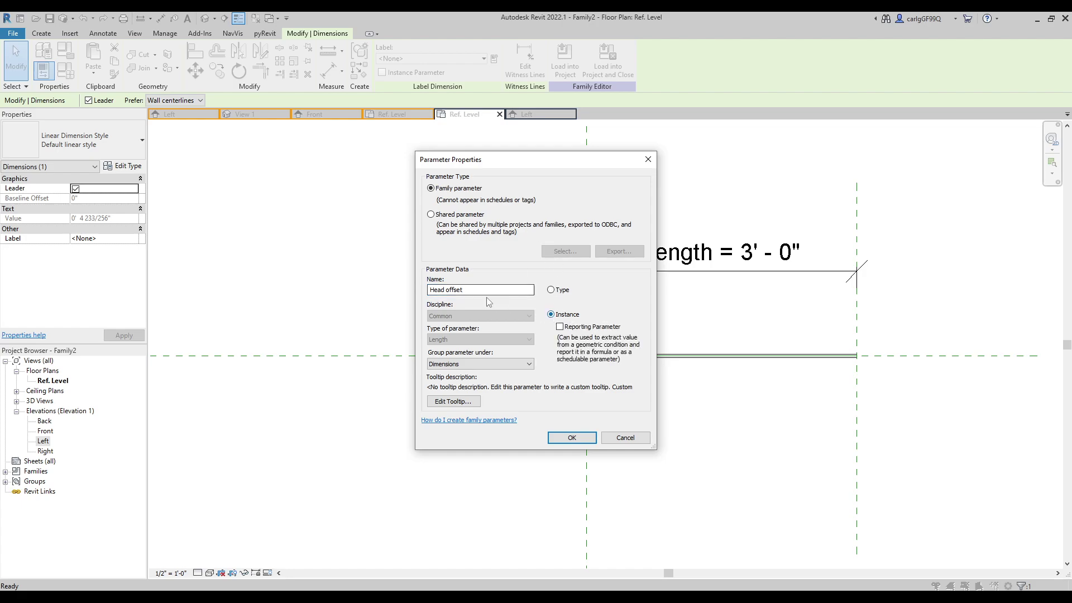
key("Return")
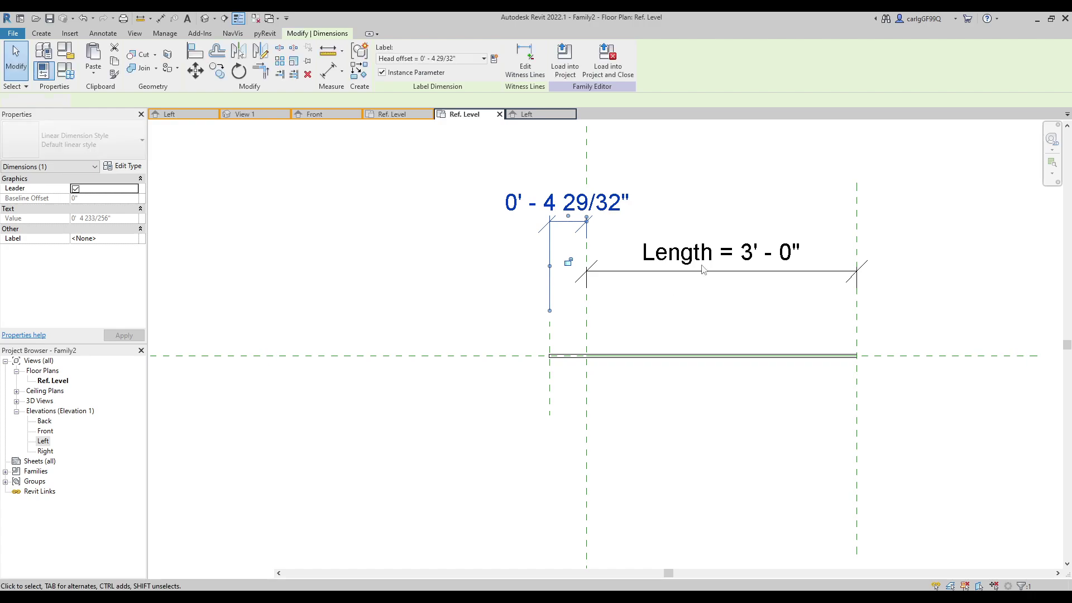
Flex Length to 2' 0" and Head offset to 0' 2"
left_click(695, 262)
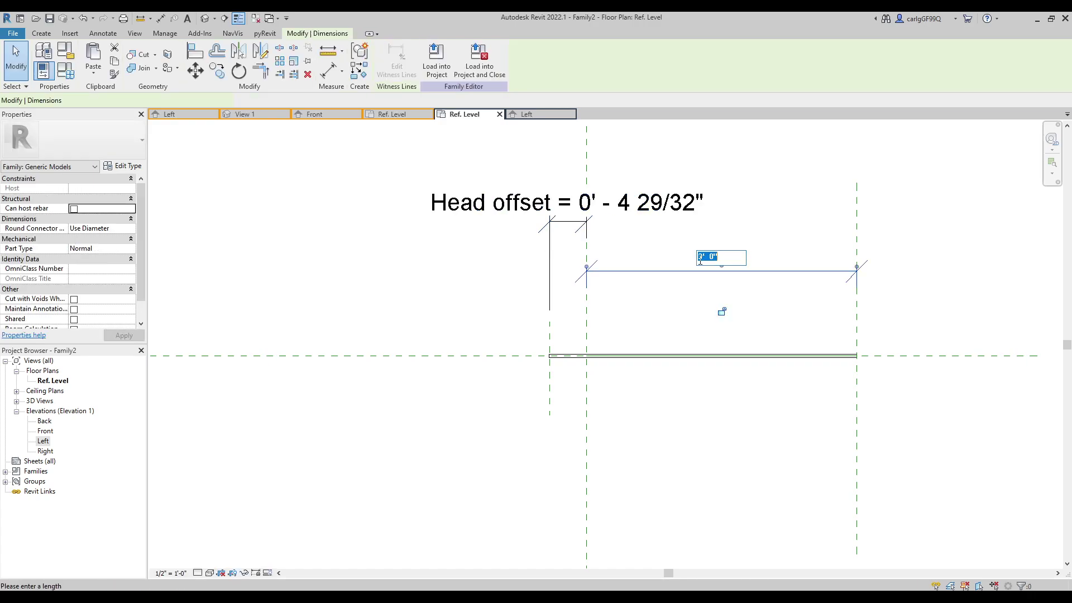
type("2")
key("Return")
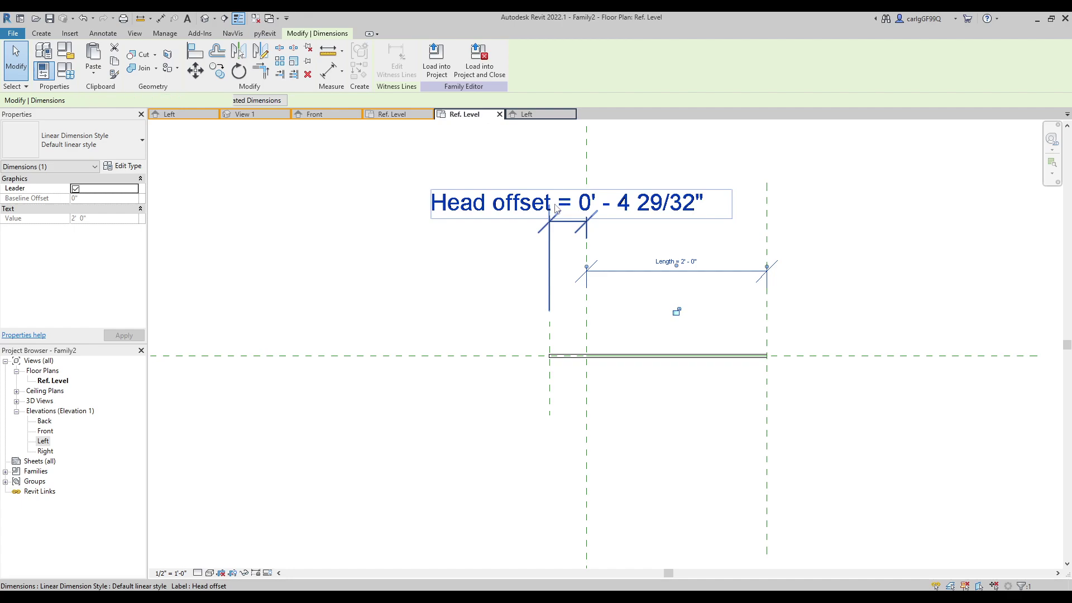
left_click(525, 216)
type("2")
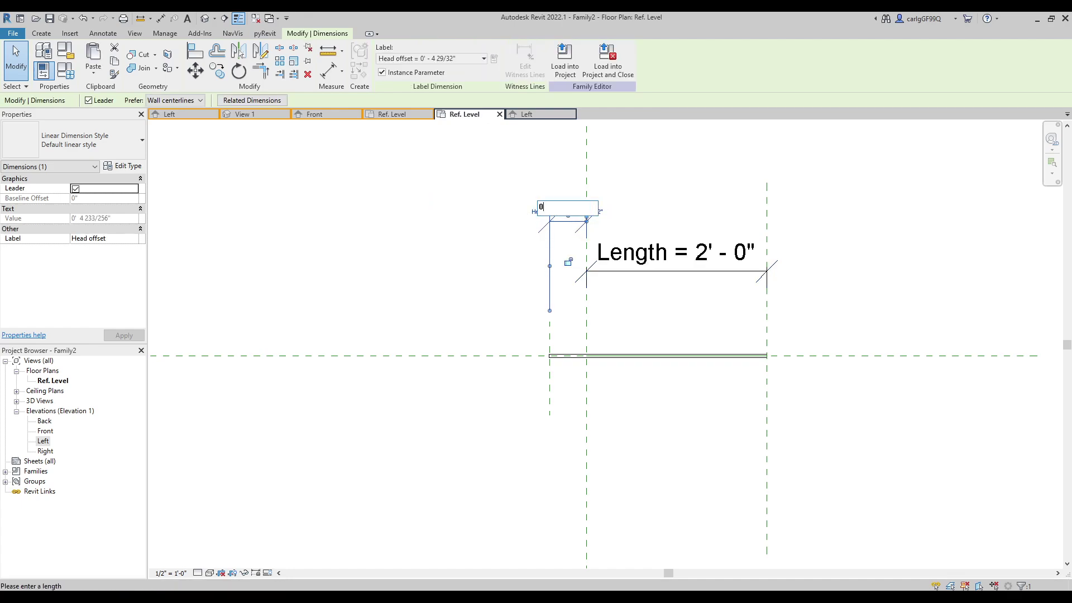
key("Return")
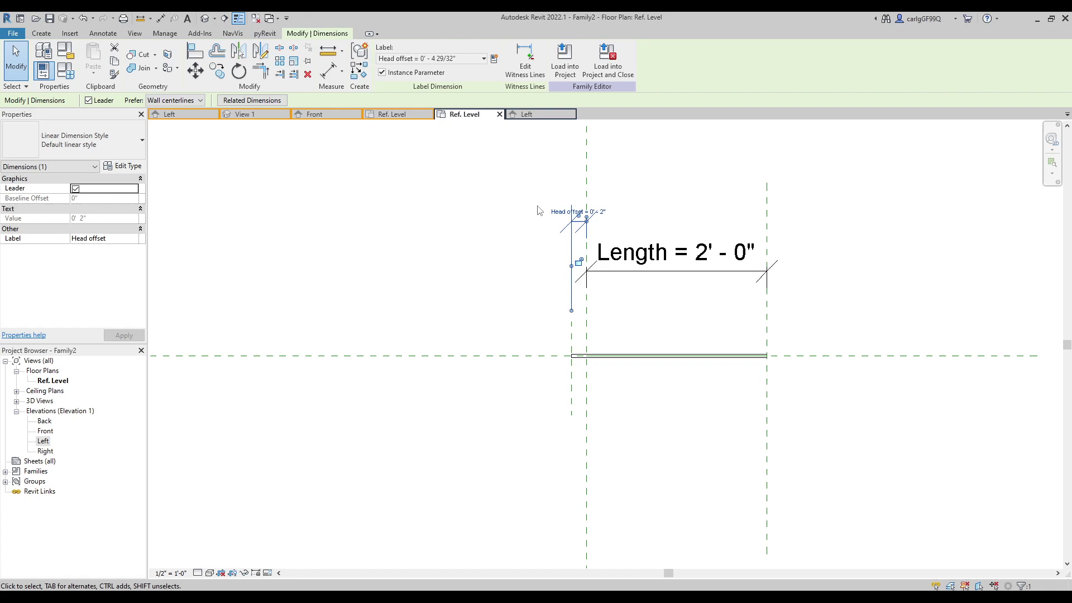
left_click(603, 410)
scroll(646, 343, "up", 2)
Start saving the family and browse to the project folder under C:\Projects
middle_click_drag(646, 342, 608, 339)
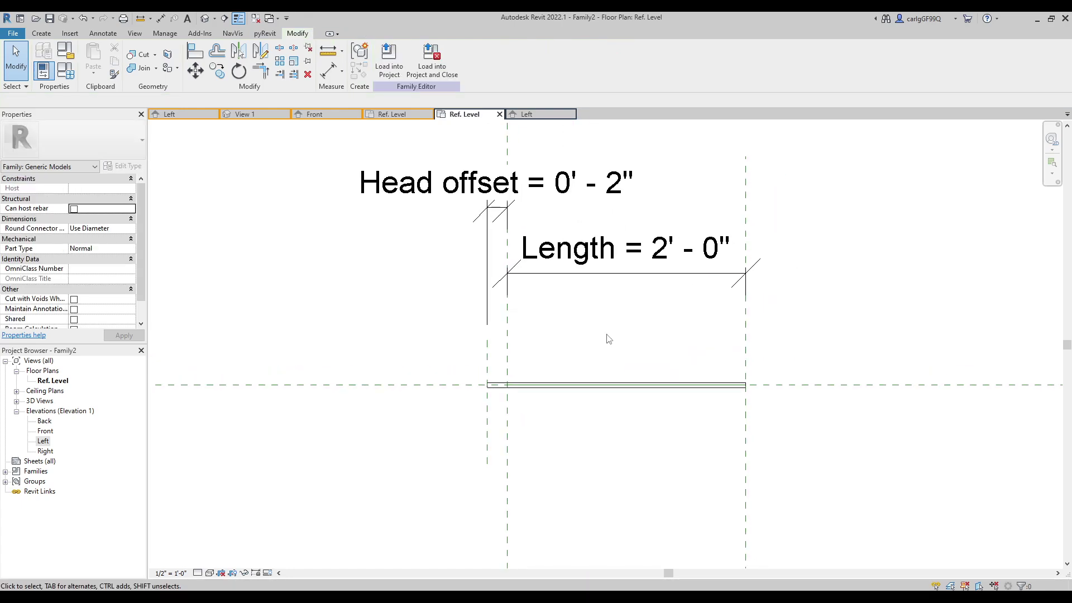
key("ctrl+s")
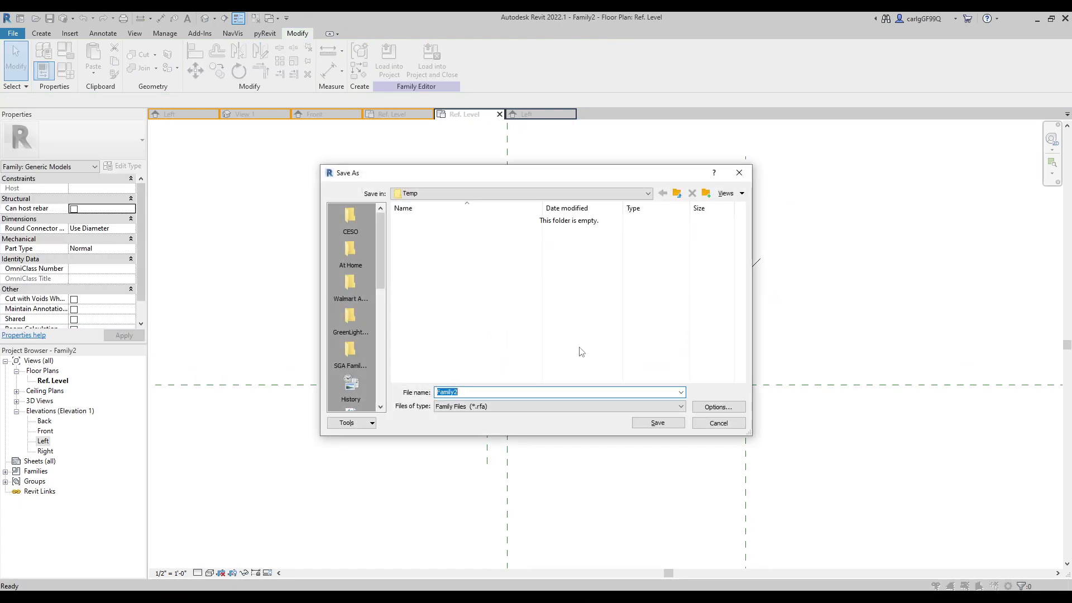
scroll(368, 382, "down", 2)
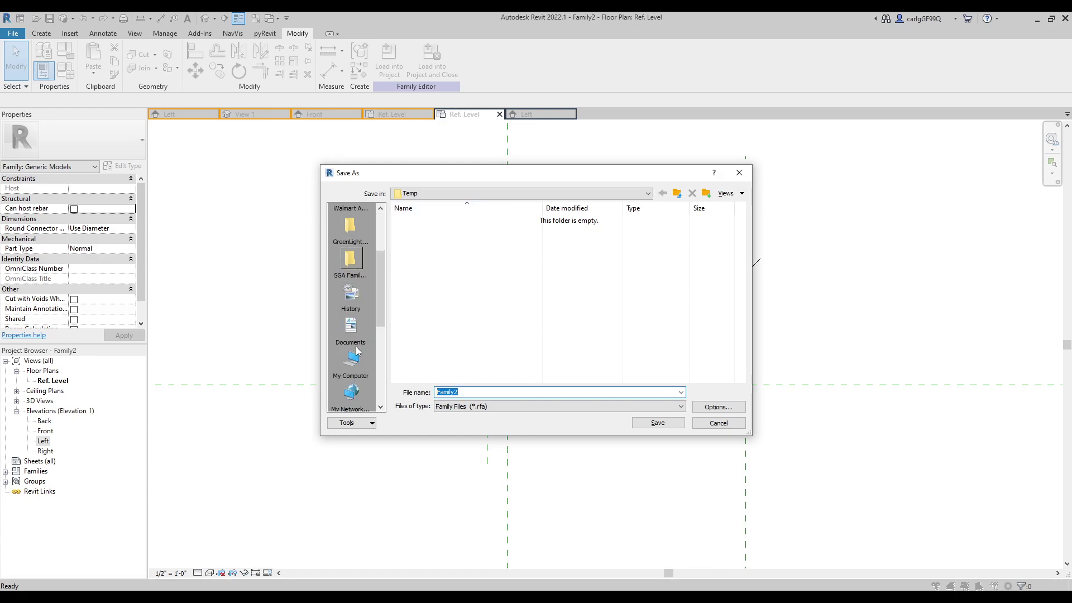
scroll(358, 351, "down", 3)
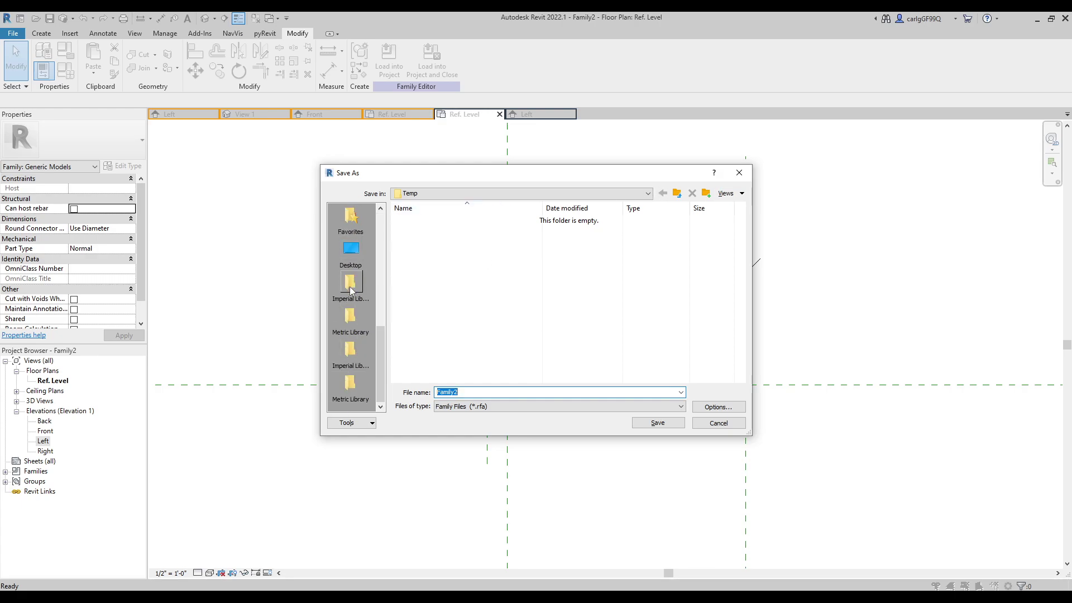
scroll(351, 290, "up", 2)
scroll(353, 303, "up", 3)
scroll(350, 330, "down", 1)
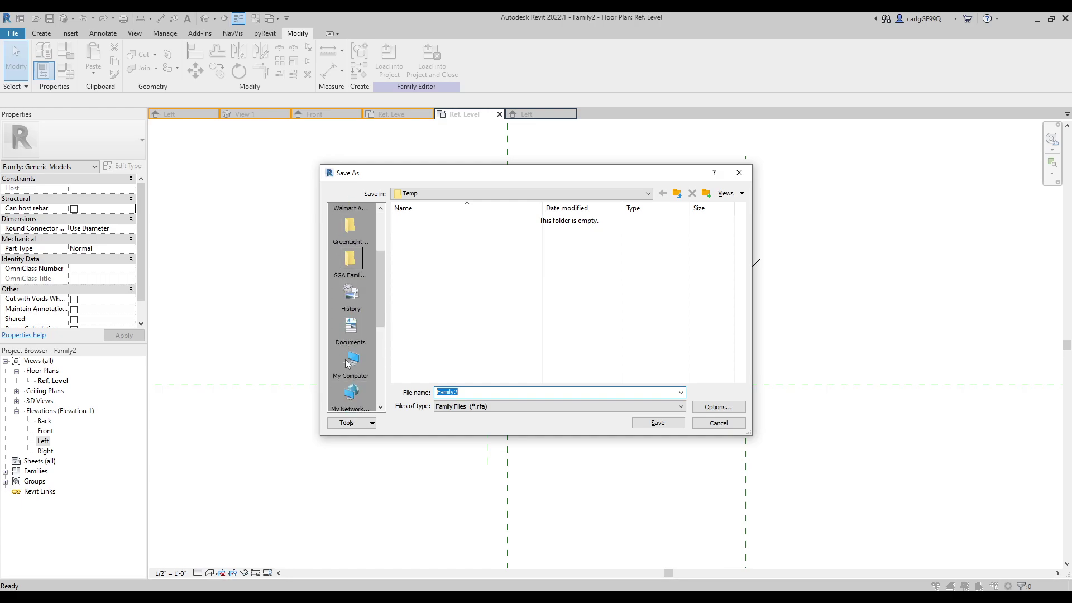
scroll(347, 340, "down", 2)
scroll(350, 357, "up", 2)
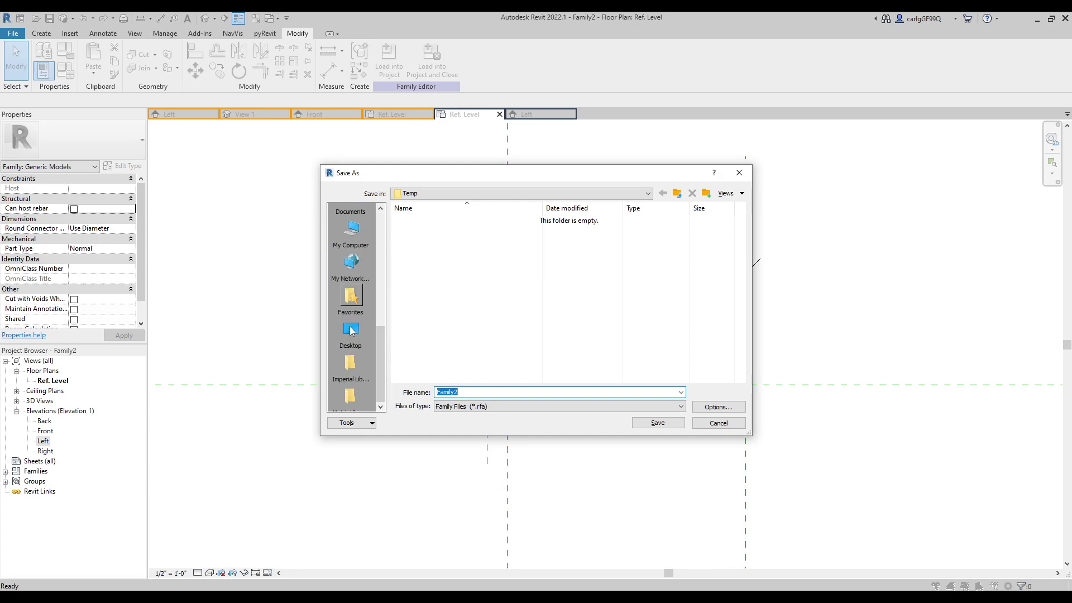
scroll(352, 358, "up", 2)
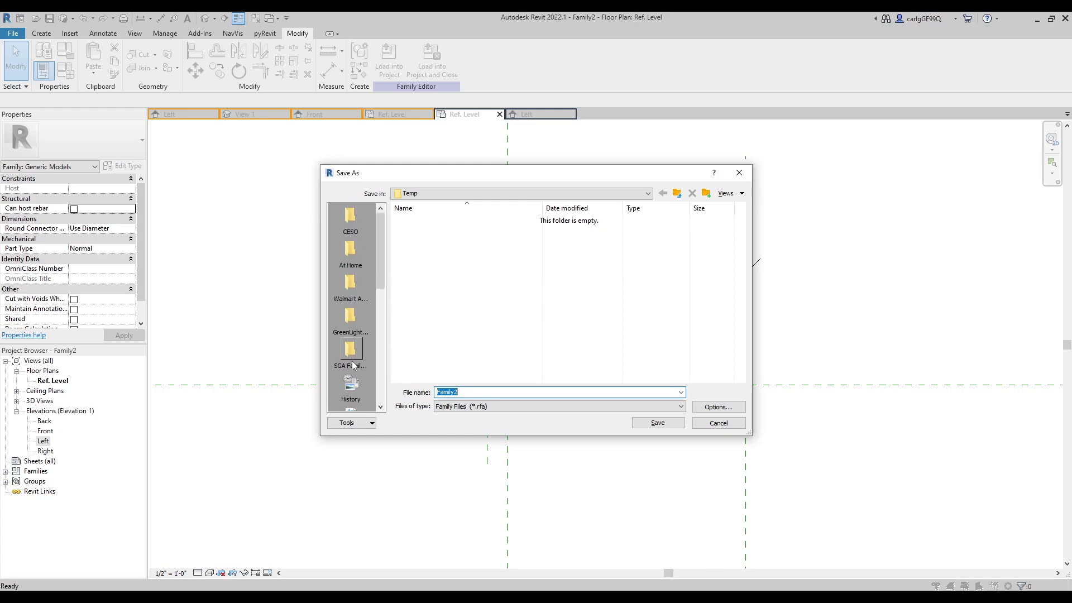
scroll(352, 366, "down", 2)
left_click(351, 319)
scroll(416, 291, "down", 4)
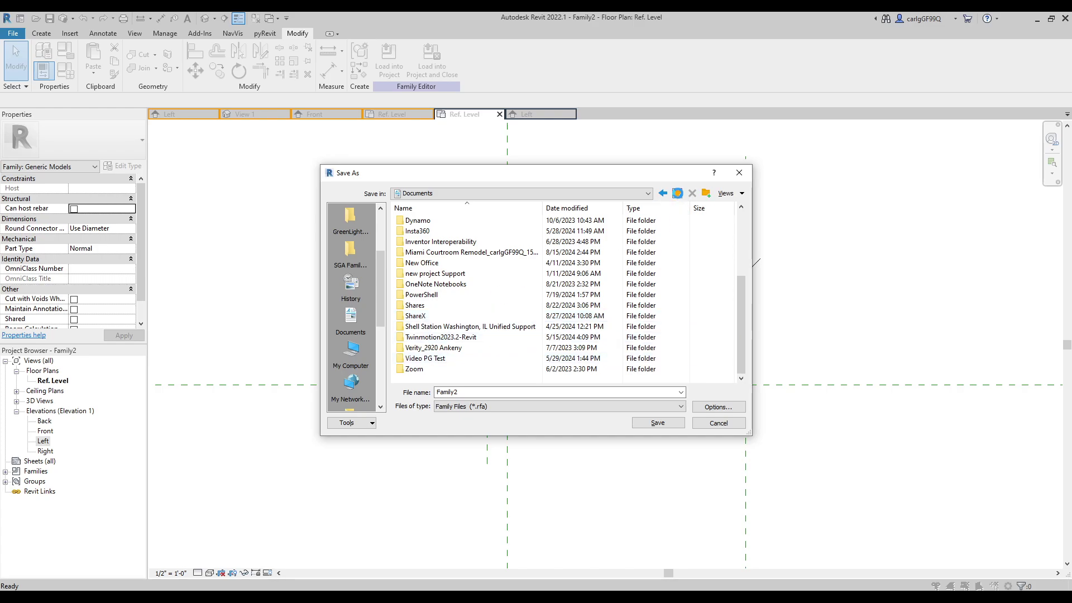
left_click(678, 194)
scroll(445, 302, "down", 2)
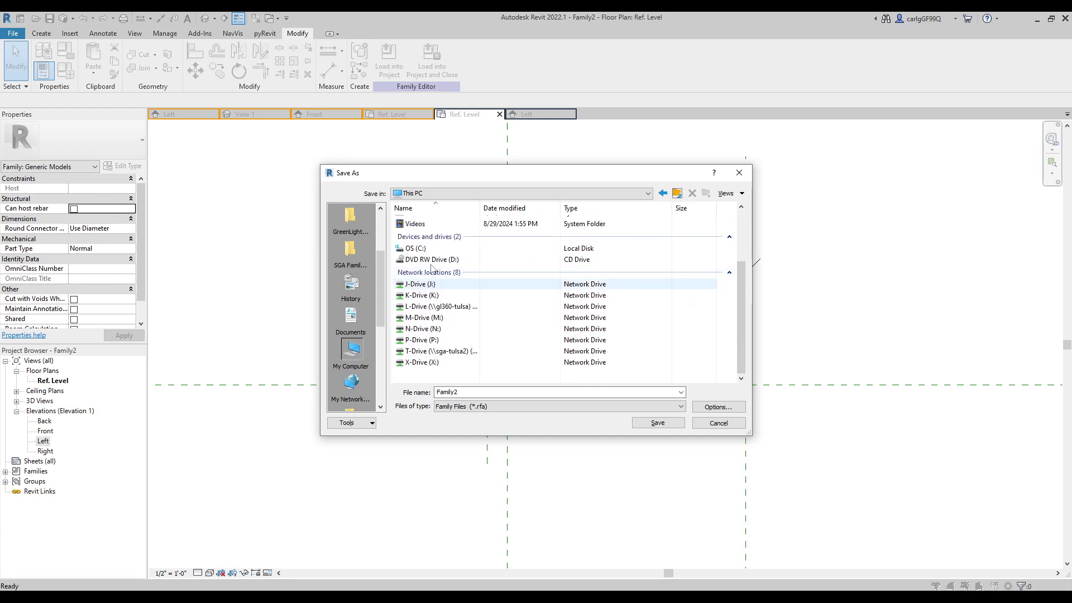
double_click(416, 249)
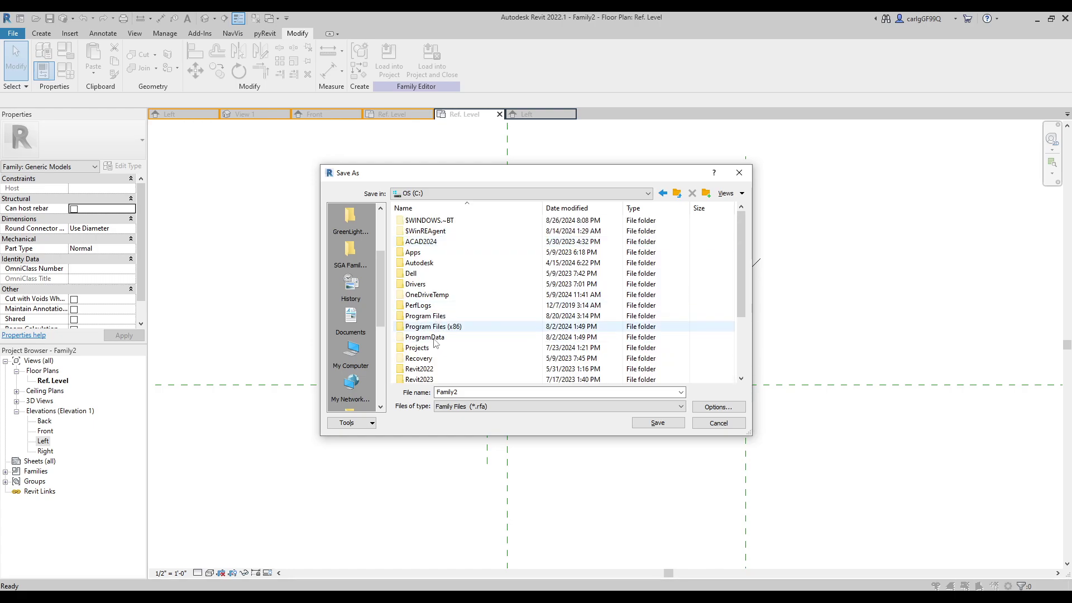
double_click(425, 348)
double_click(438, 230)
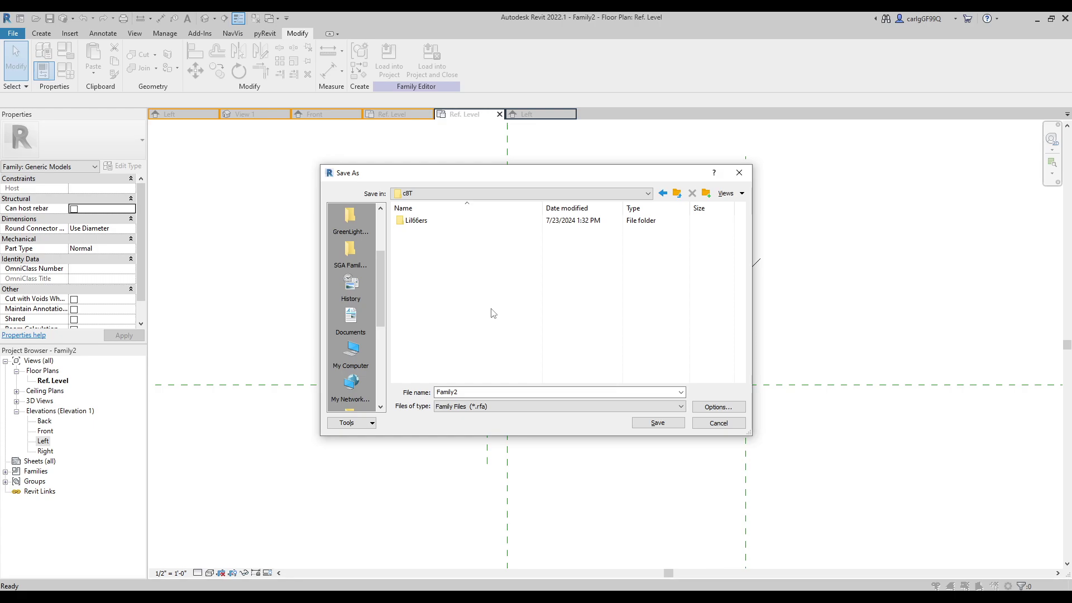
Create nested Families and Soil Nail folders and save the file as Nail Shaft.rfa
left_click(707, 194)
type("Families")
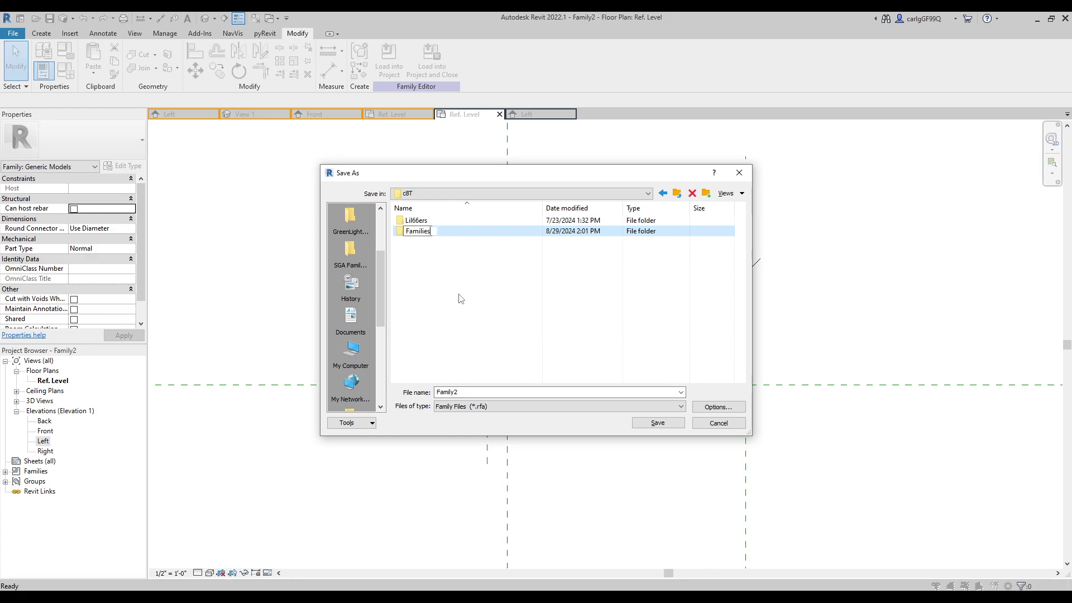
key("Return")
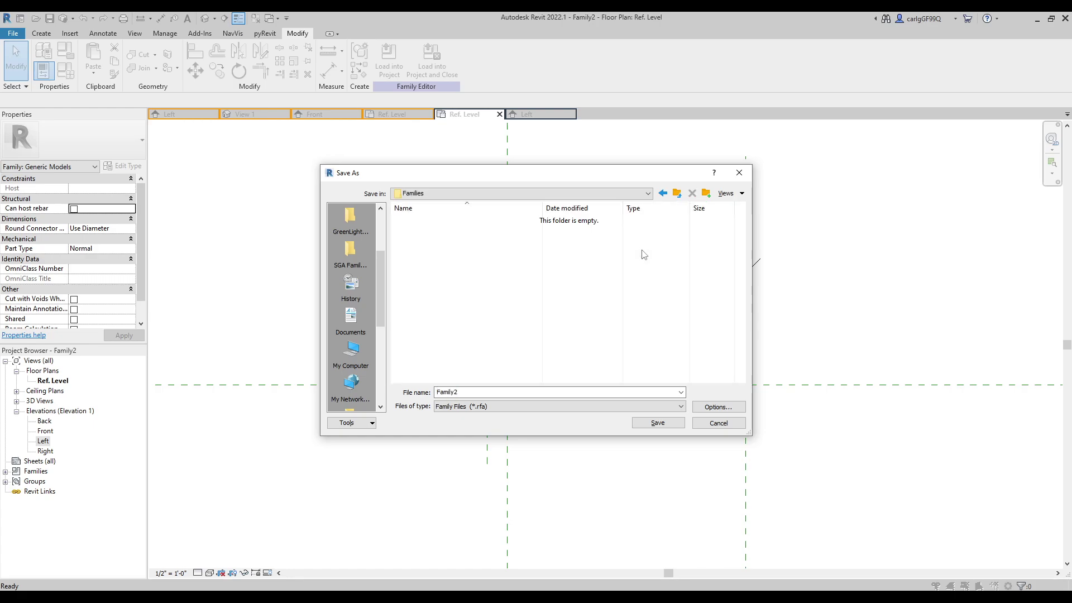
type("Soil Nail")
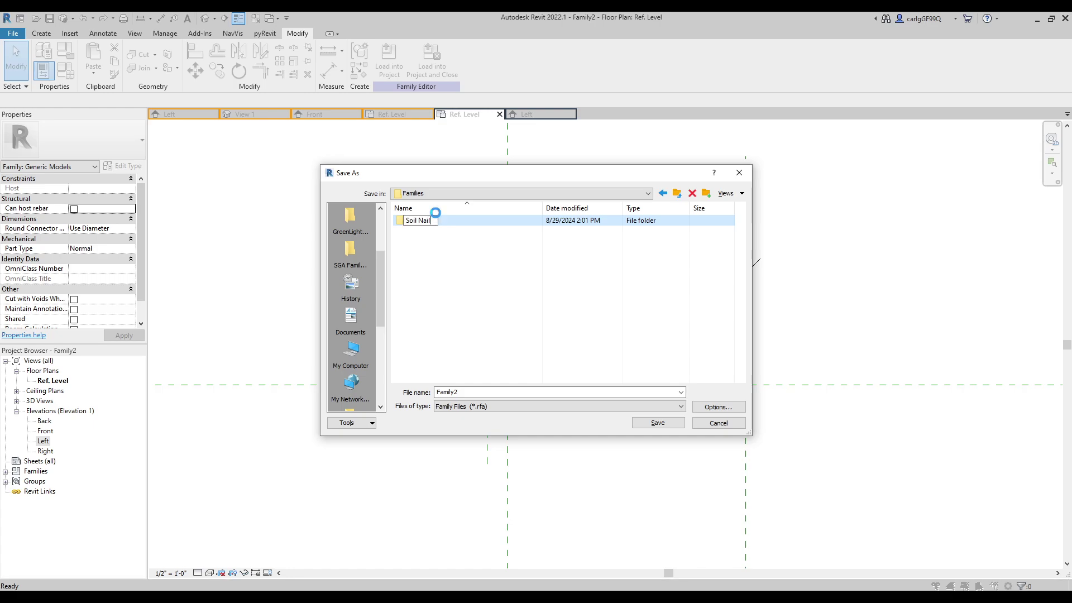
key("Return")
key("Return")
double_click(488, 394)
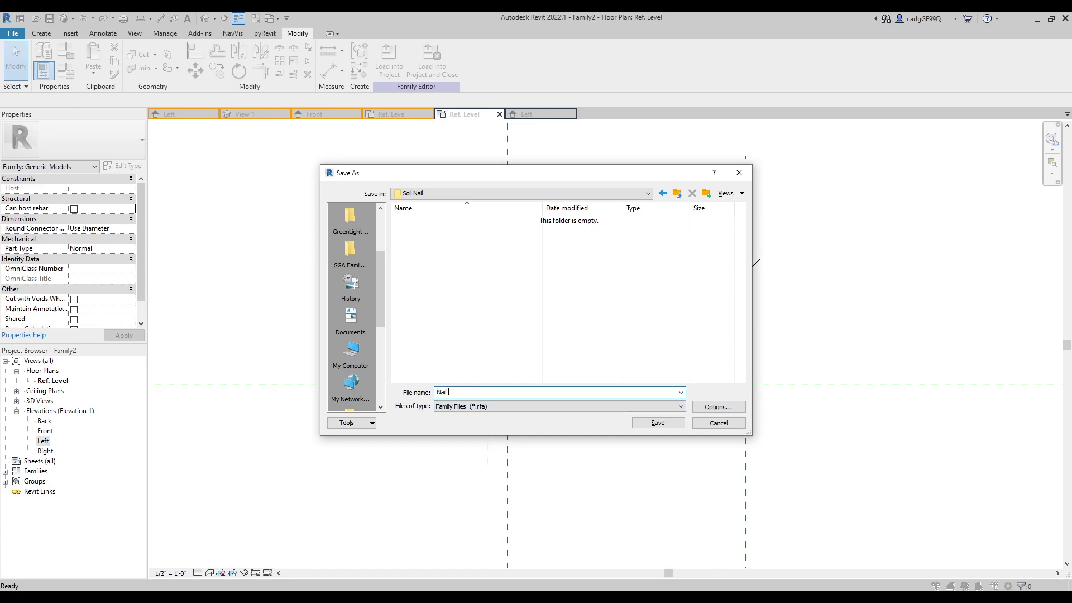
type("t")
key("Return")
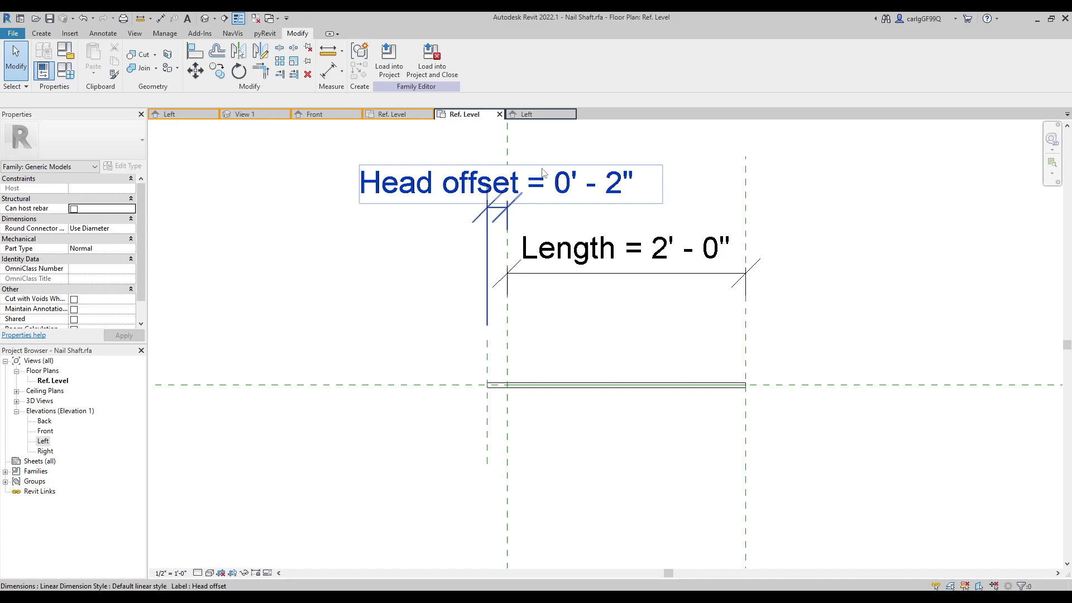
Load the Nail Shaft family into Family1 from its Ref. Level plan
left_click(321, 116)
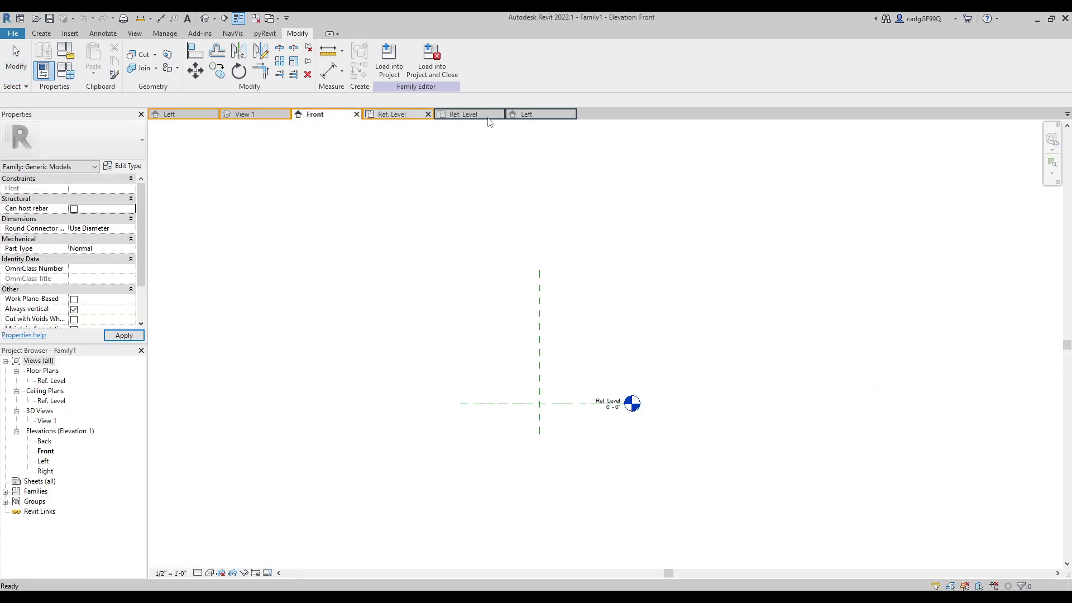
key("ctrl+Tab")
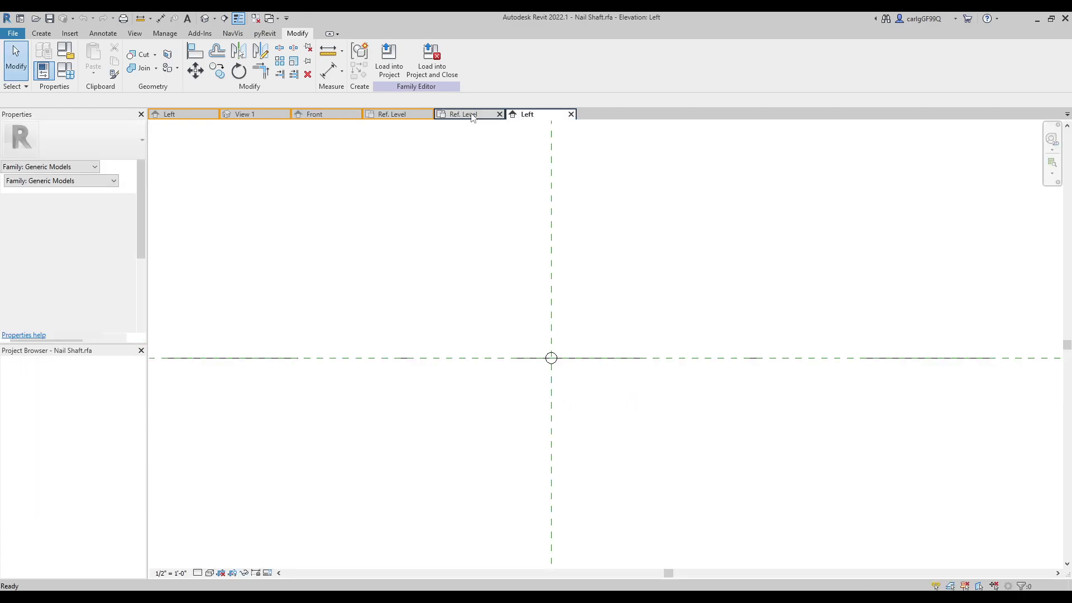
left_click(472, 115)
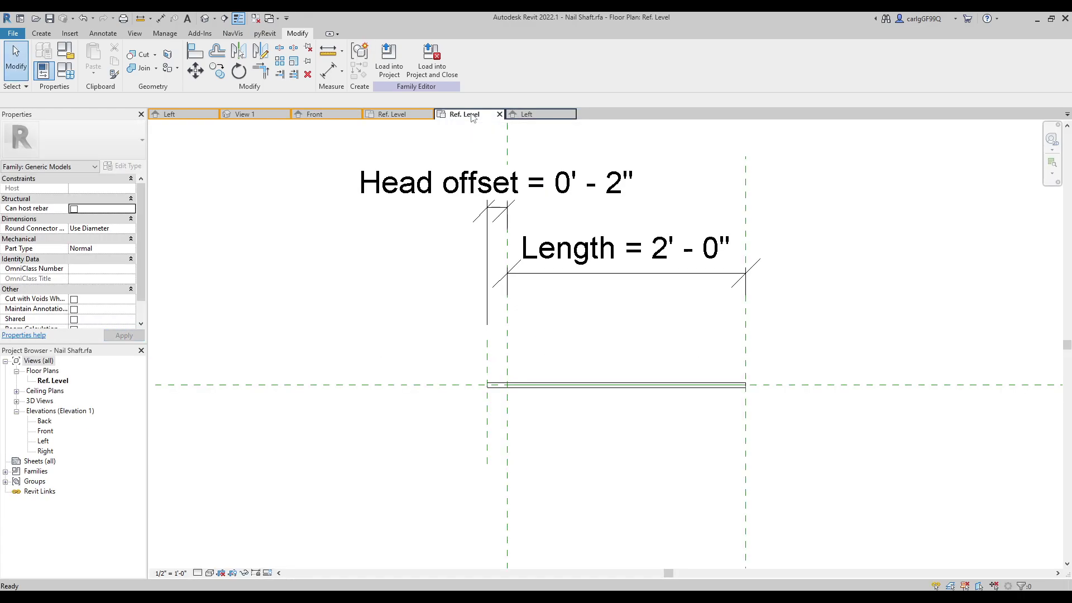
left_click(387, 64)
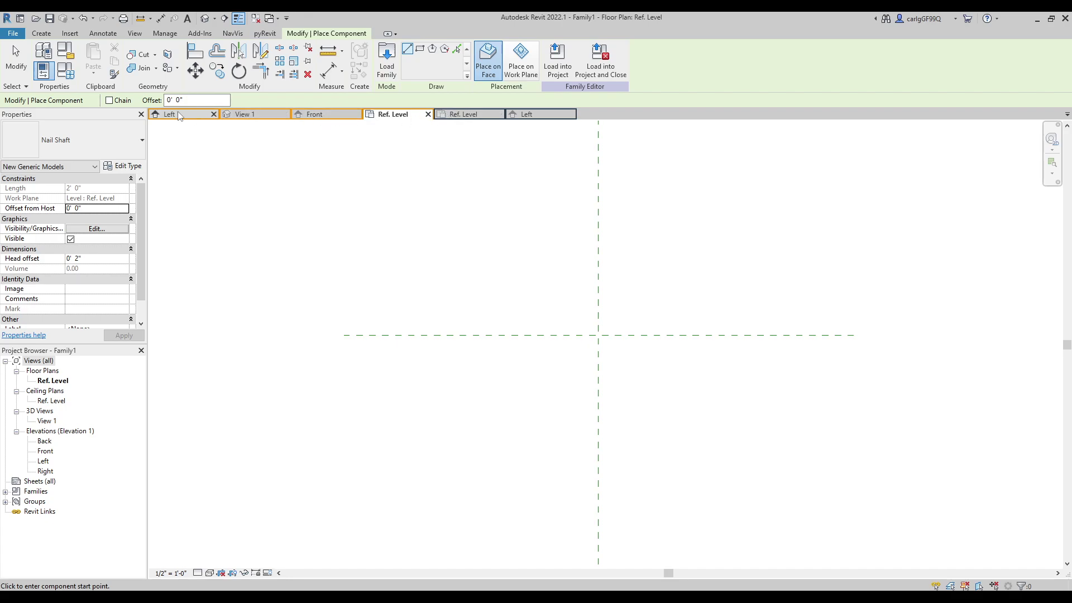
Place Nail Shaft on a work plane in Front elevation as a vertical shaft below Ref. Level
left_click(313, 114)
scroll(529, 409, "up", 5)
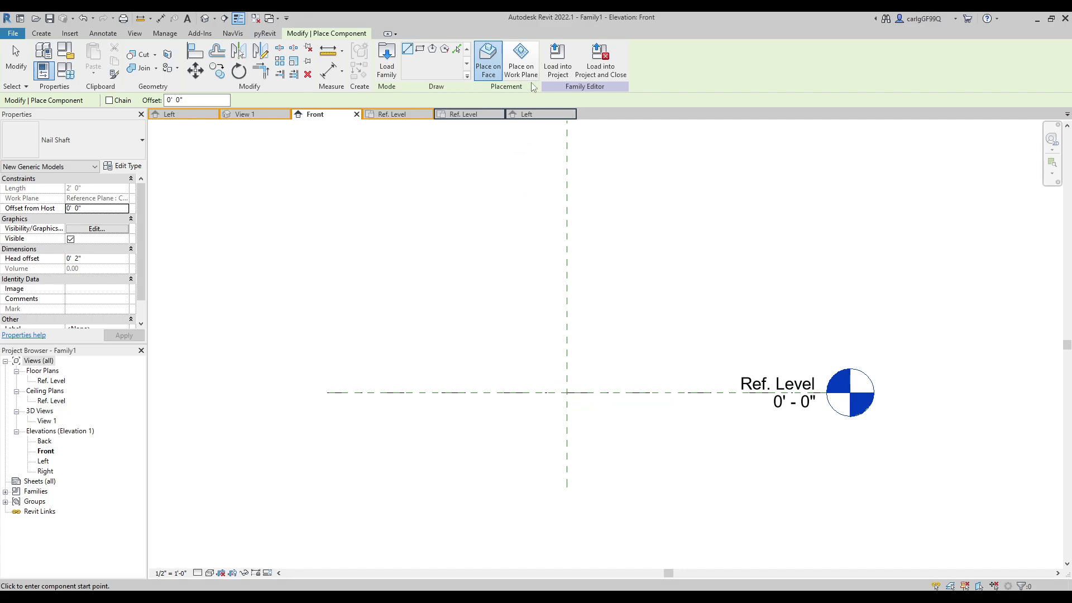
left_click(522, 59)
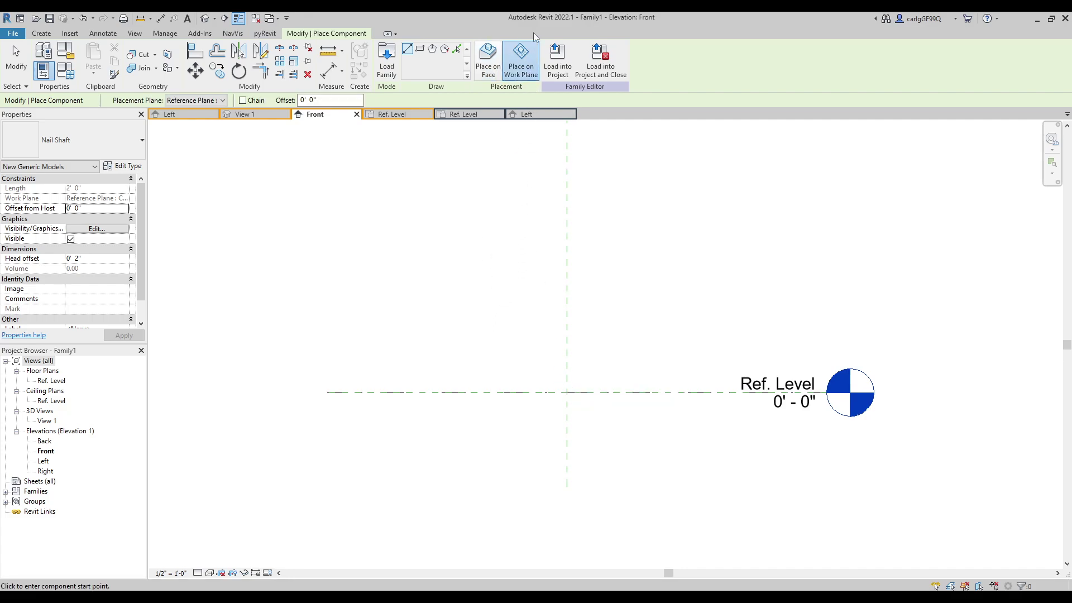
left_click(567, 393)
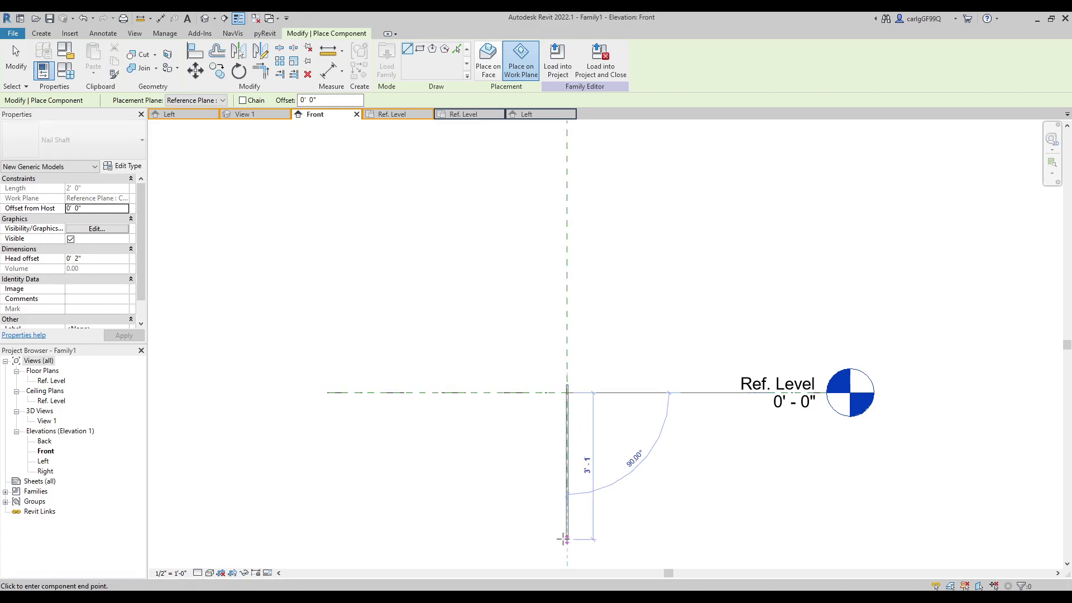
left_click(565, 539)
middle_click_drag(596, 477, 571, 370)
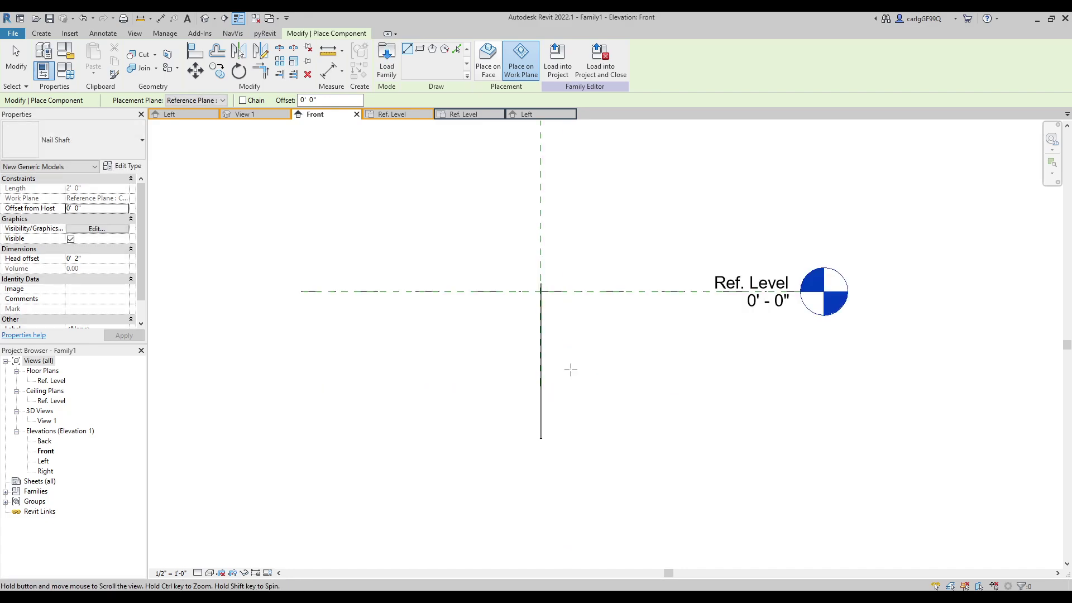
key("Escape")
key("Escape")
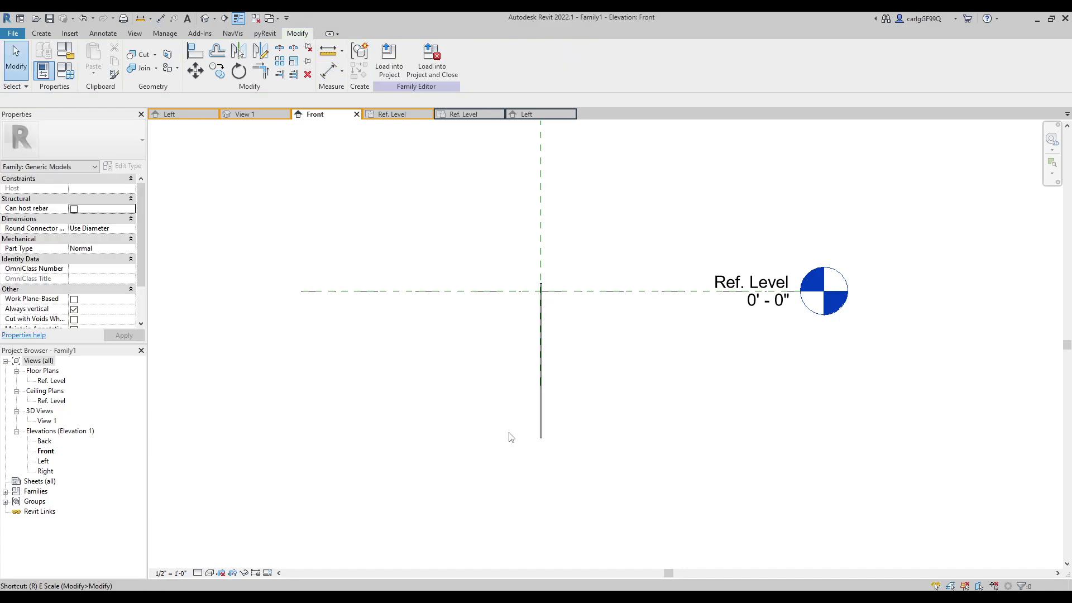
Move the nail shaft up and right, then delete the short lower reference plane
key("r")
key("p")
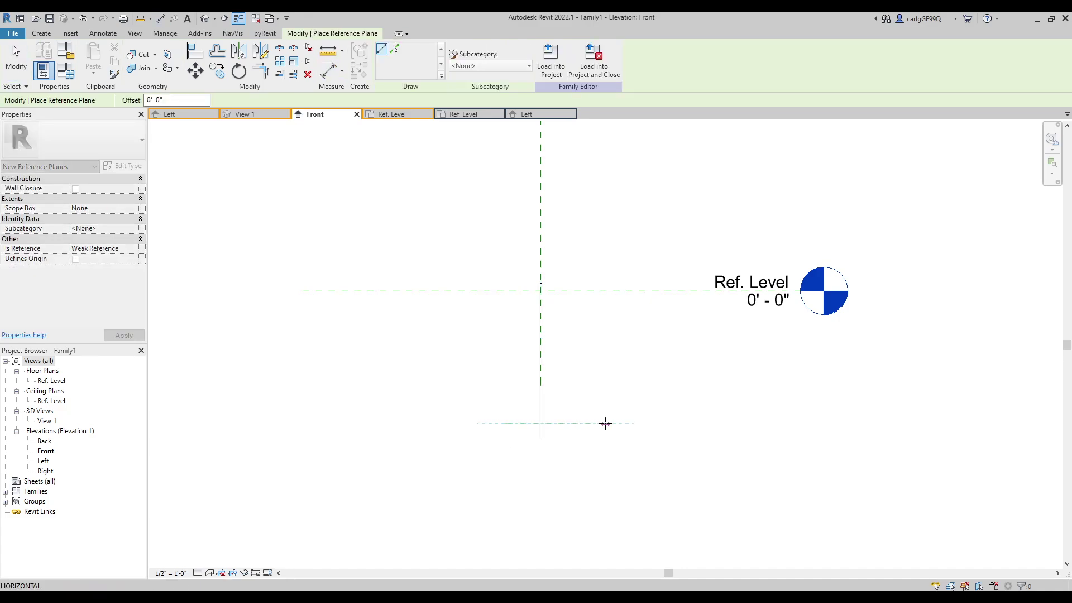
key("Escape")
key("Escape")
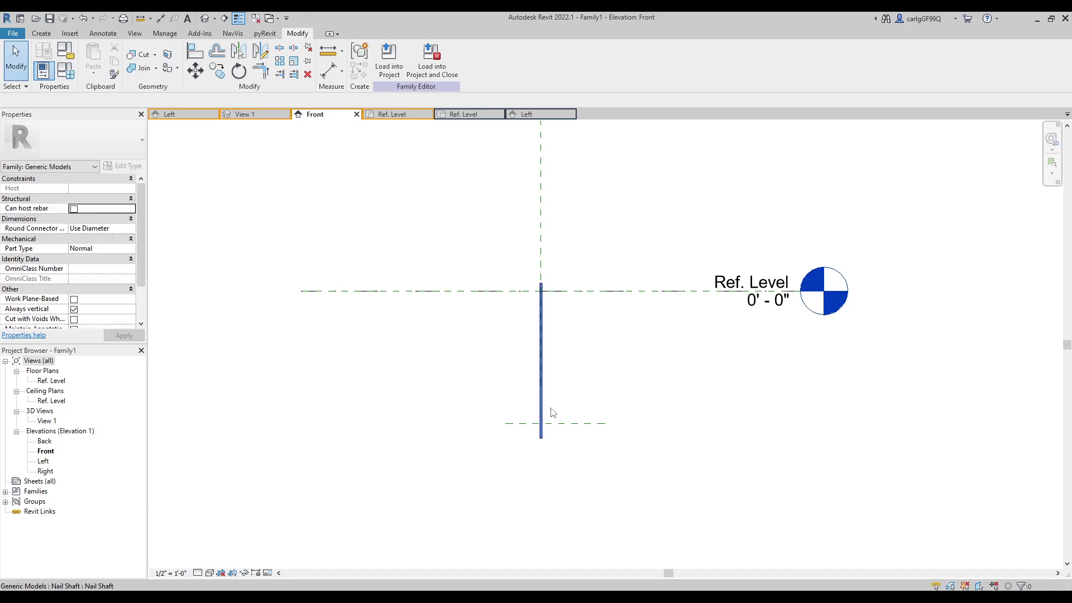
left_click(546, 397)
left_click_drag(547, 396, 618, 355)
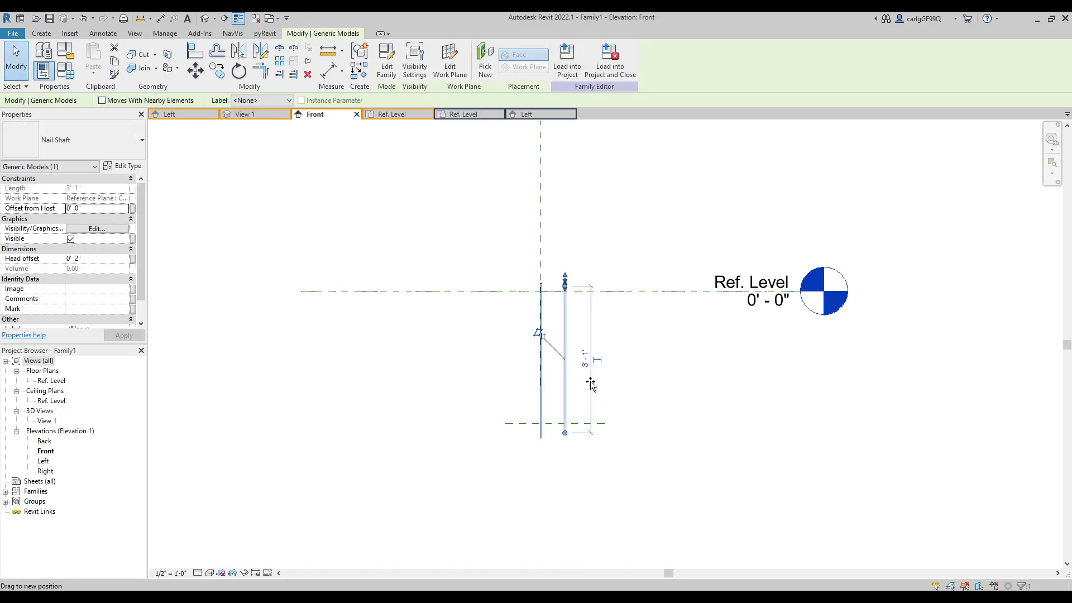
left_click(559, 402)
scroll(559, 402, "up", 2)
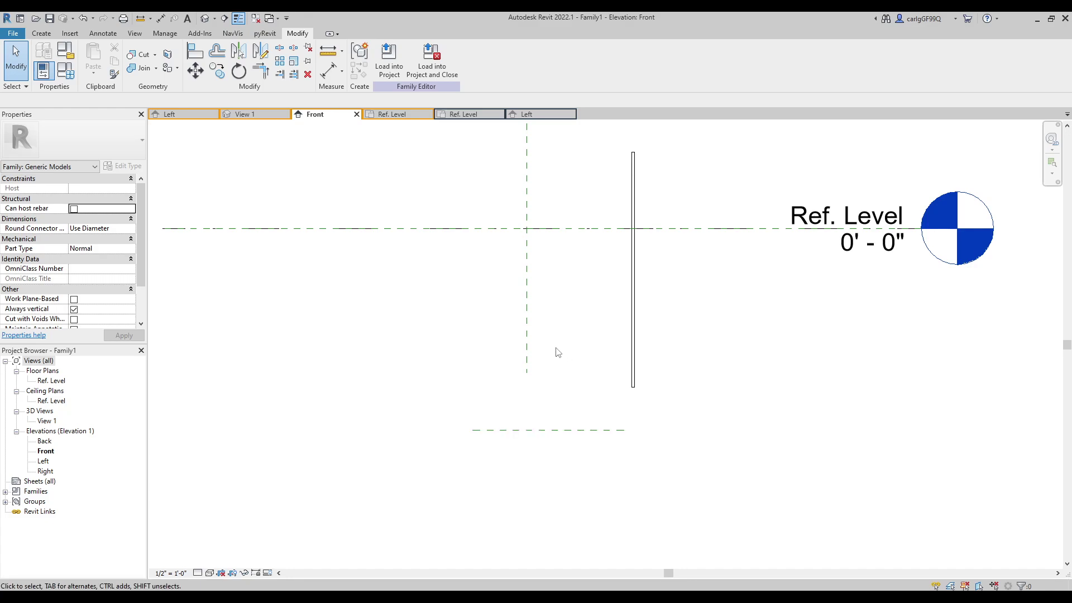
left_click(553, 431)
key("Delete")
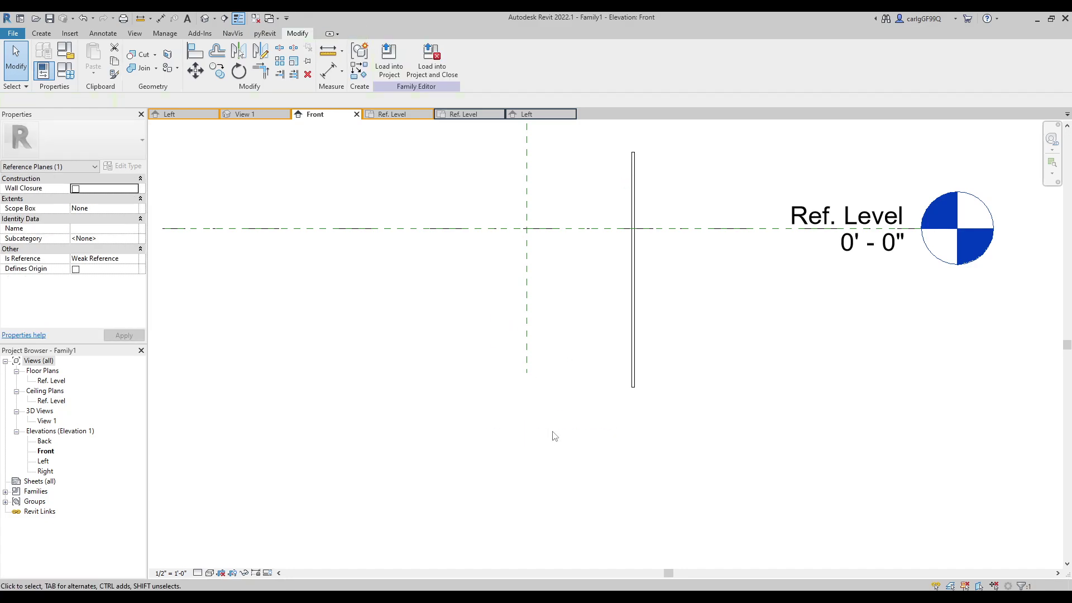
Draw a reference line sloping down-left from the Ref. Level and centre-plane intersection
left_click(40, 34)
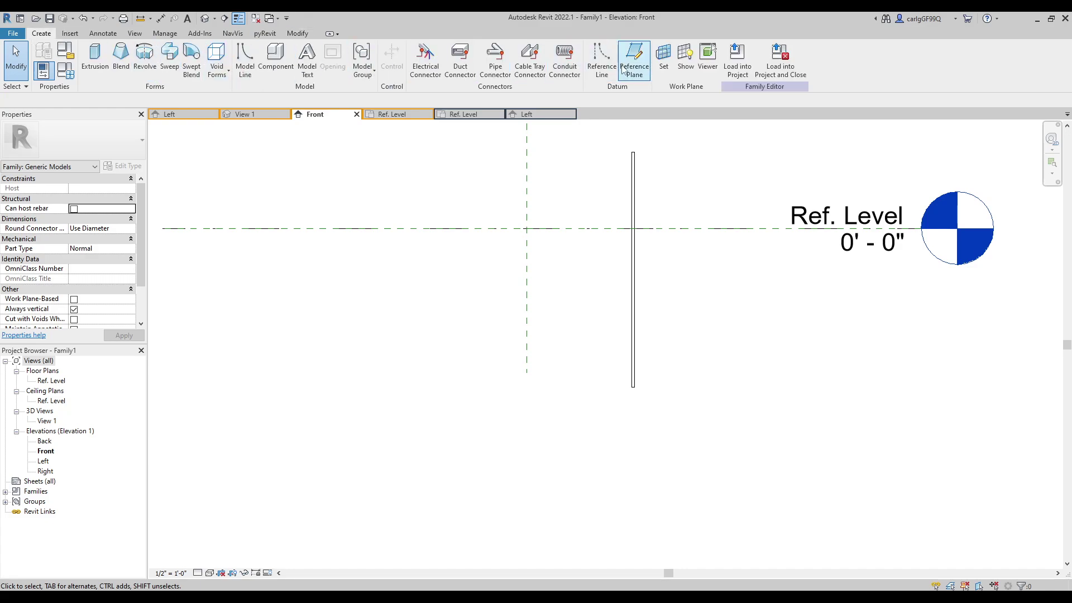
left_click(602, 62)
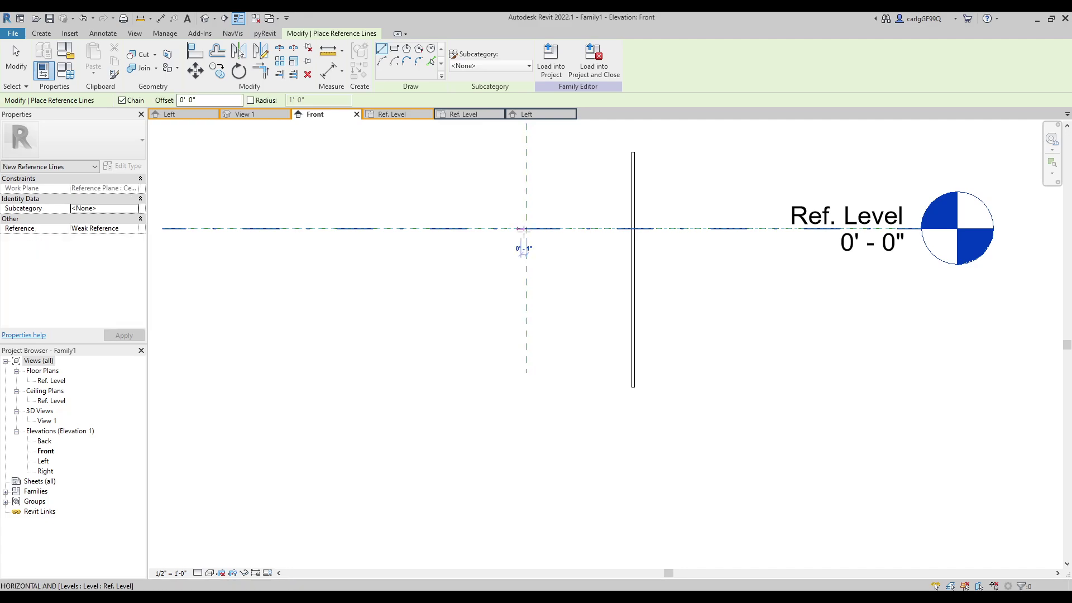
left_click(527, 228)
left_click(436, 406)
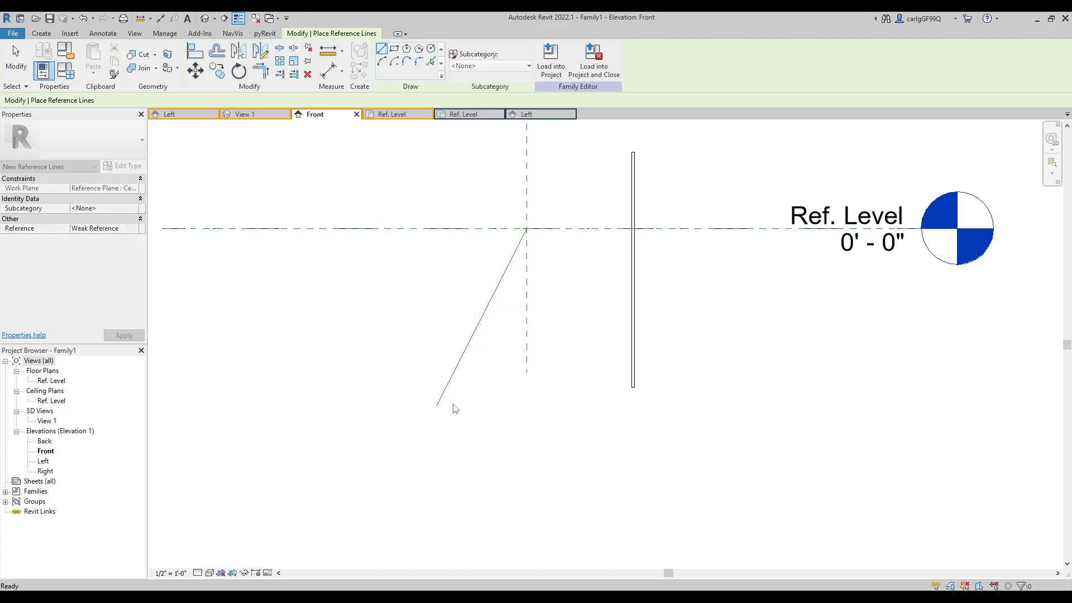
key("Escape")
key("Escape")
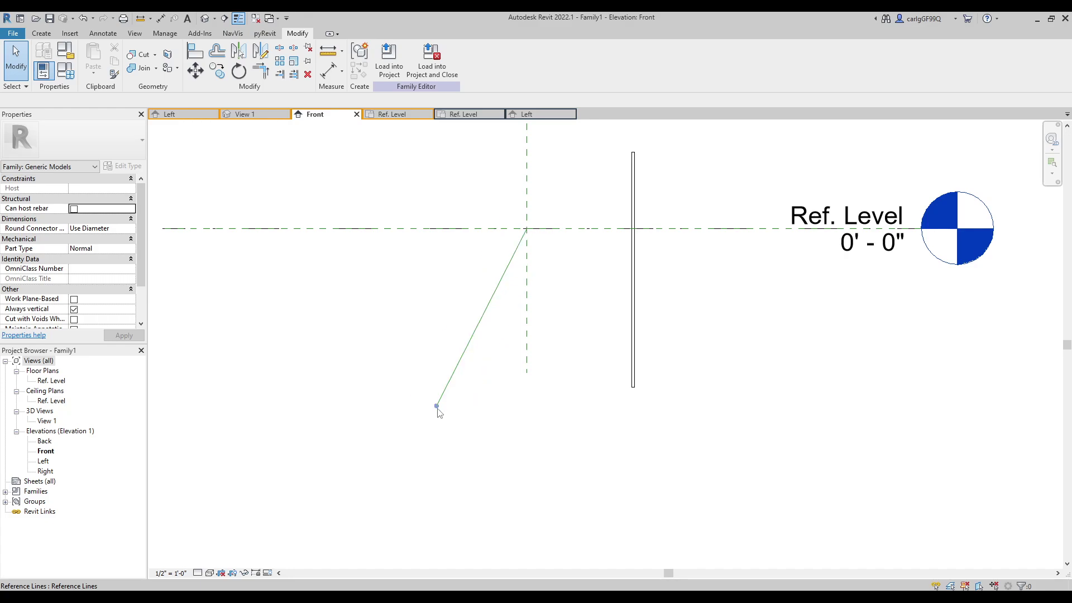
left_click(437, 409)
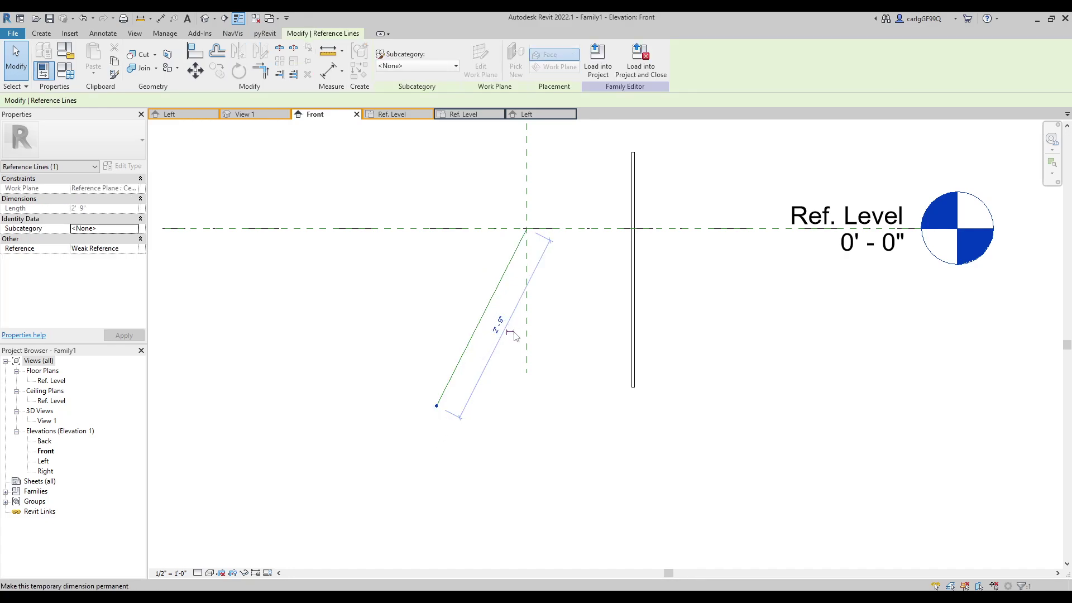
Make the reference line's 2' - 9" temporary length dimension permanent
left_click(557, 337)
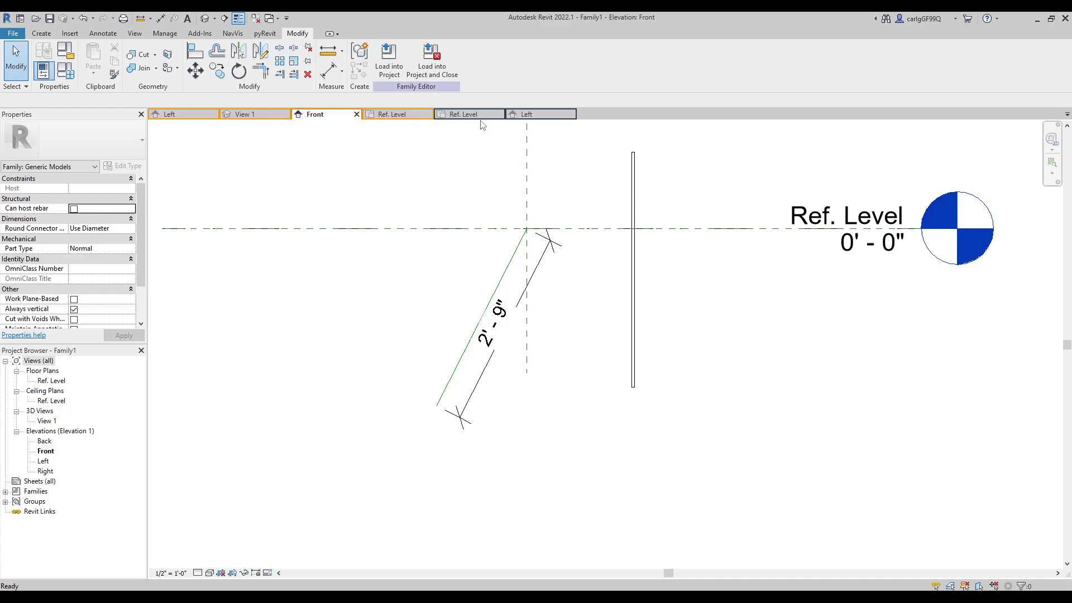
key("d")
key("i")
key("Escape")
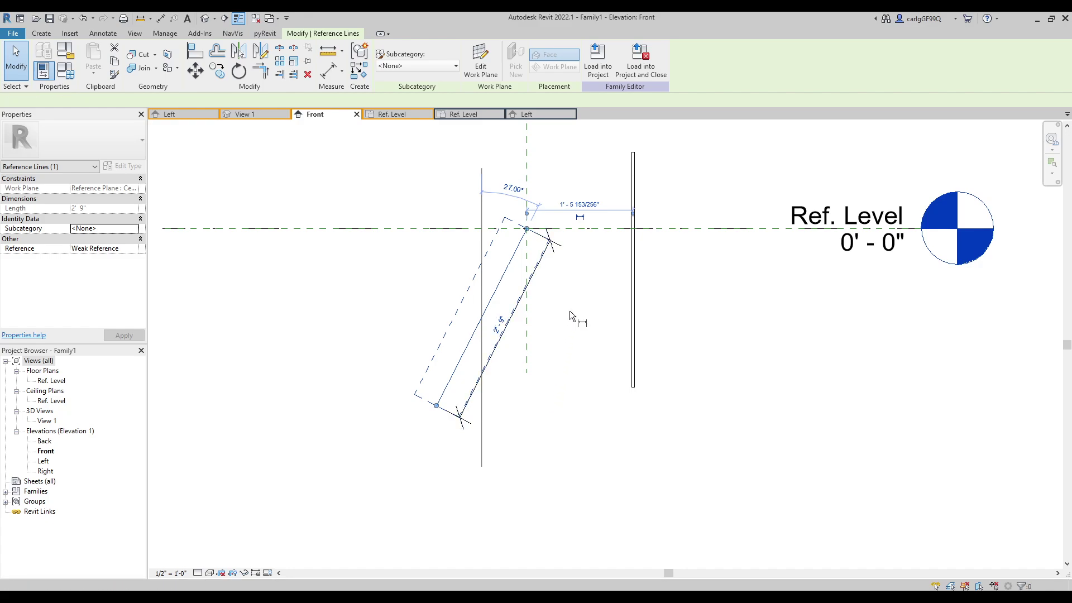
key("d")
key("i")
key("Escape")
Align the reference line's top end to the vertical centre plane
key("a")
key("l")
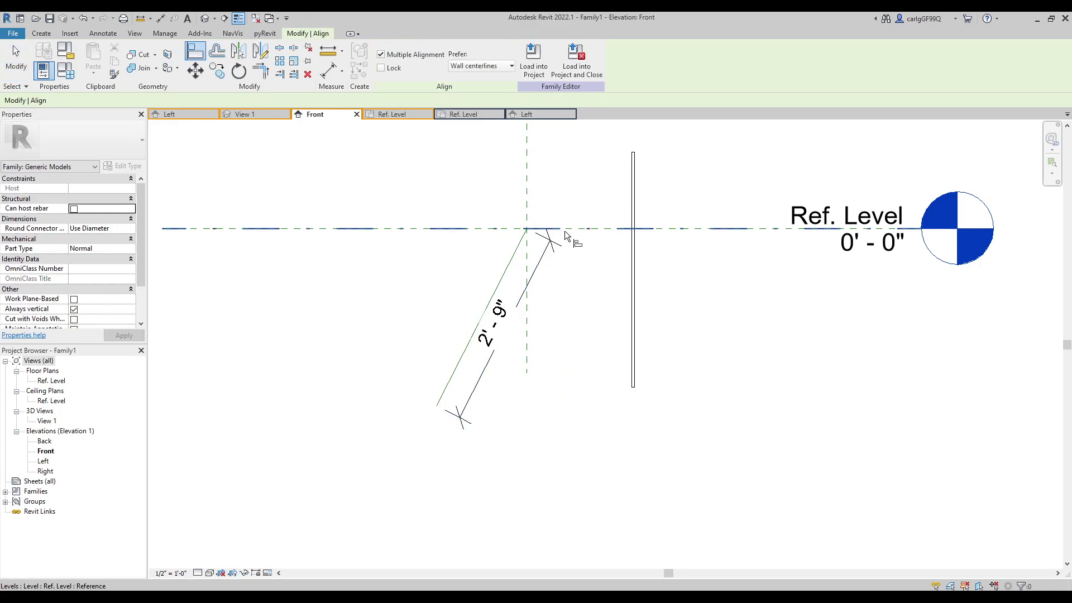
left_click(565, 230)
scroll(511, 232, "up", 2)
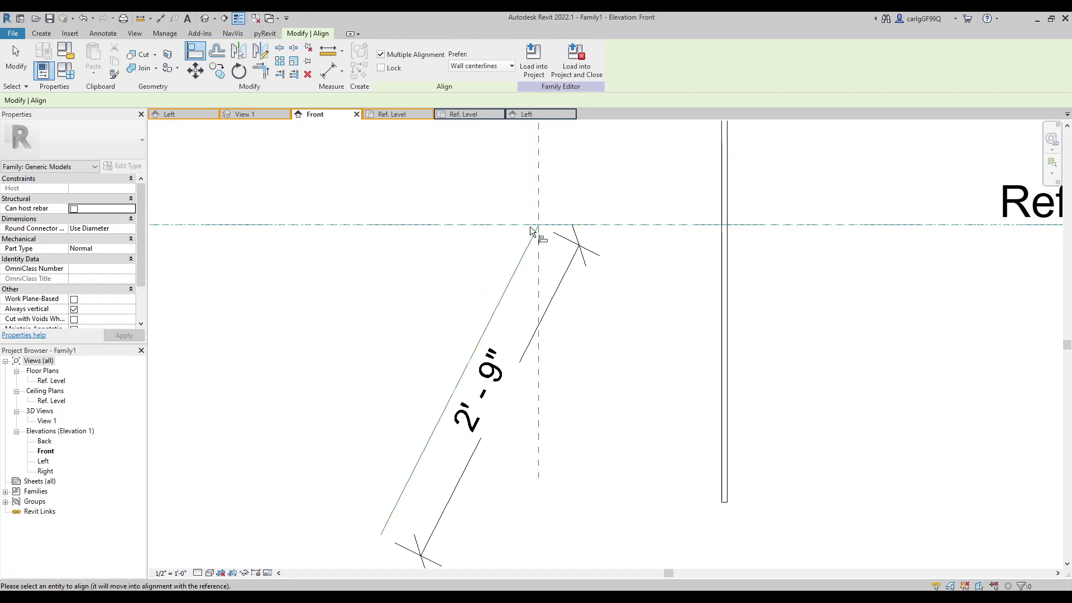
left_click(538, 226)
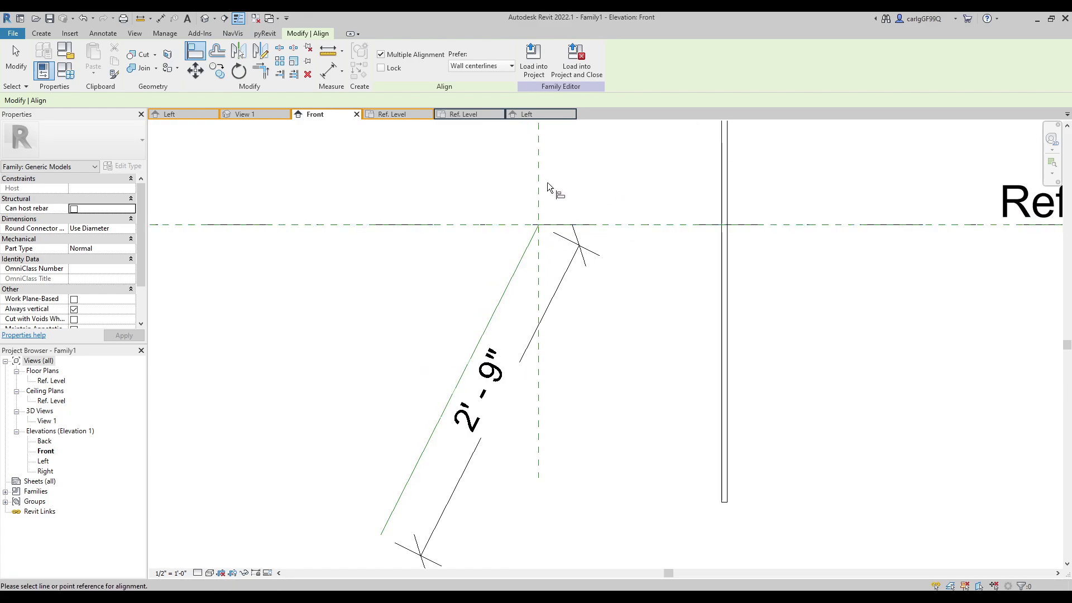
left_click(537, 204)
left_click(538, 225)
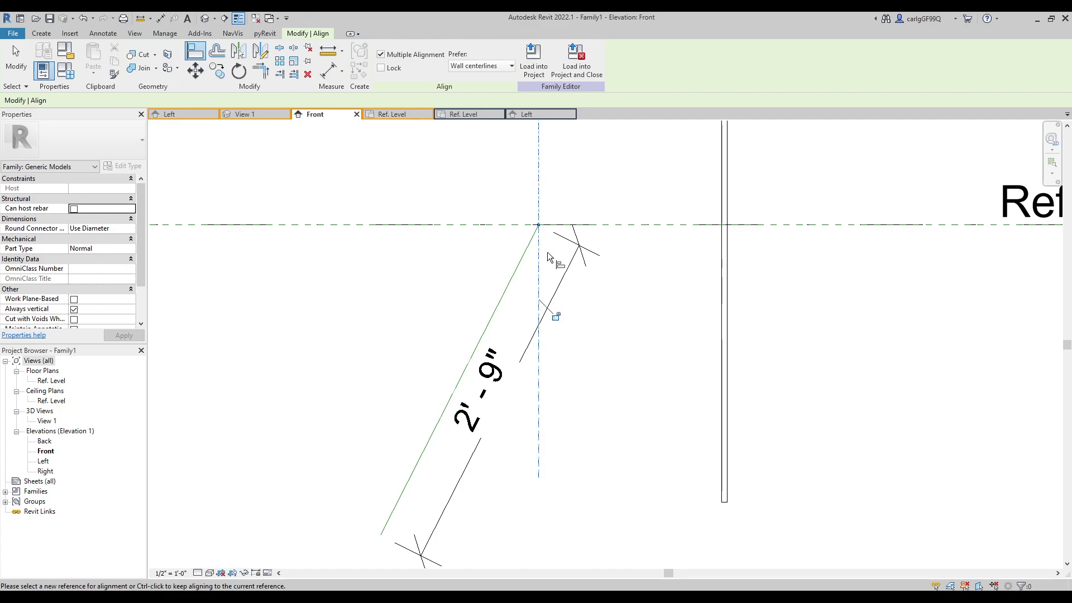
scroll(614, 301, "down", 2)
key("Escape")
key("Escape")
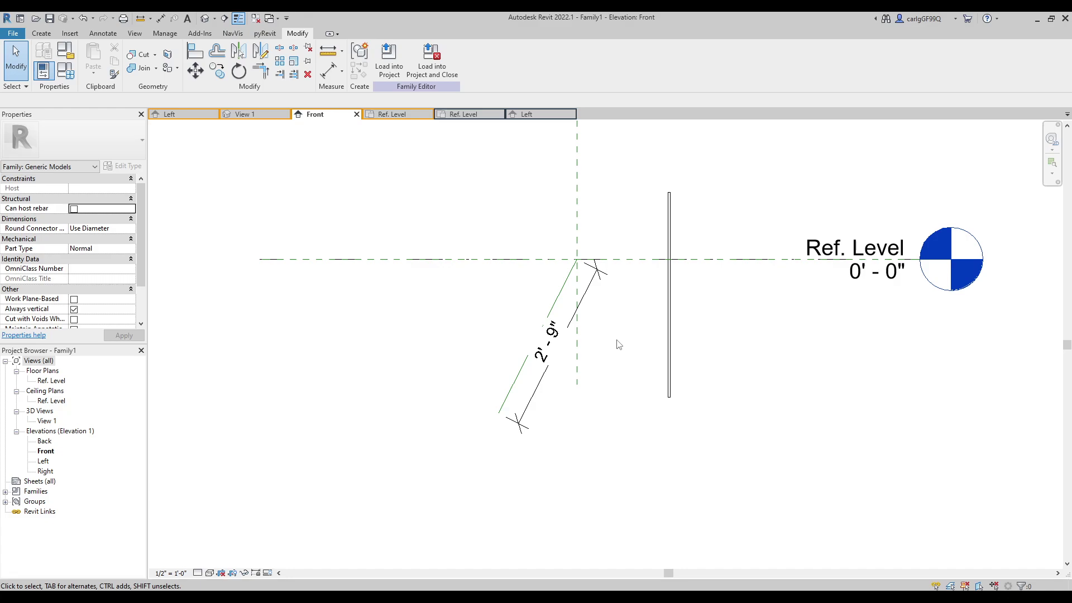
Label the angled line's 2' - 9" dimension with a new Nail Length parameter
scroll(589, 282, "up", 3)
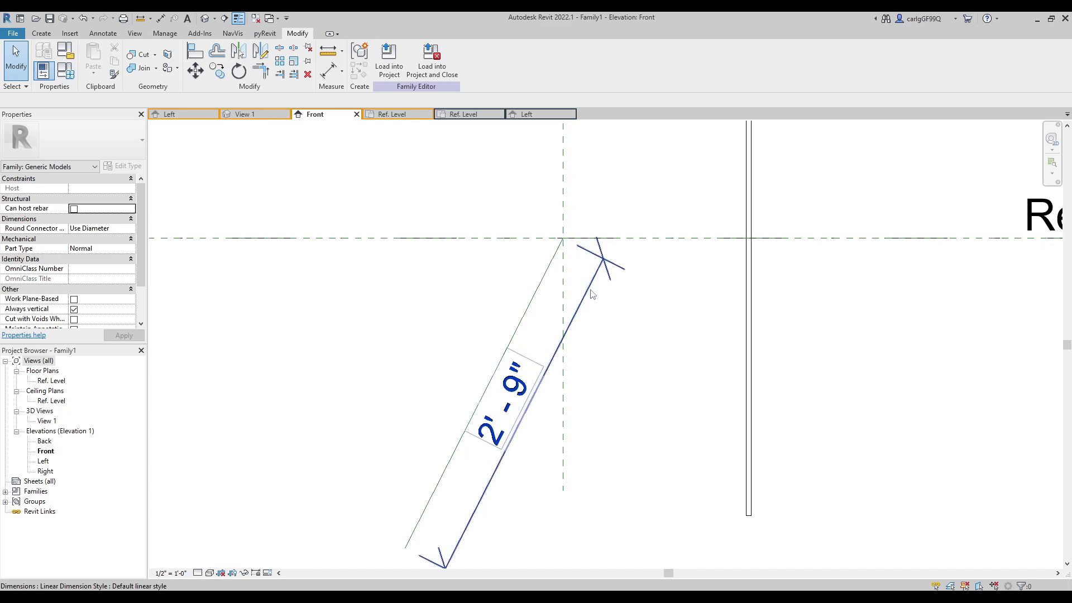
left_click(593, 299)
scroll(629, 335, "down", 2)
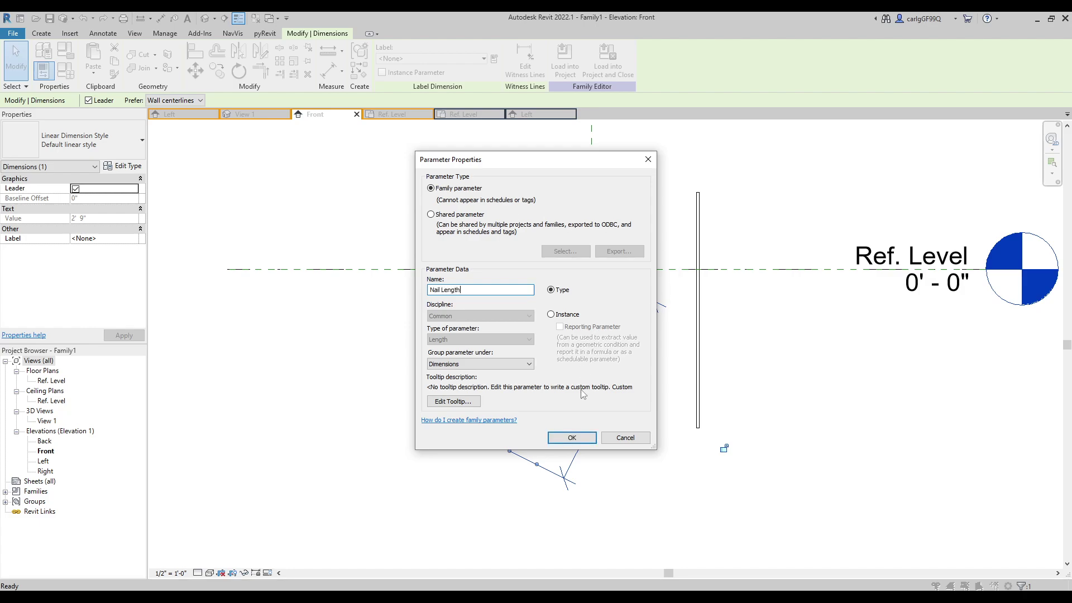
left_click(570, 434)
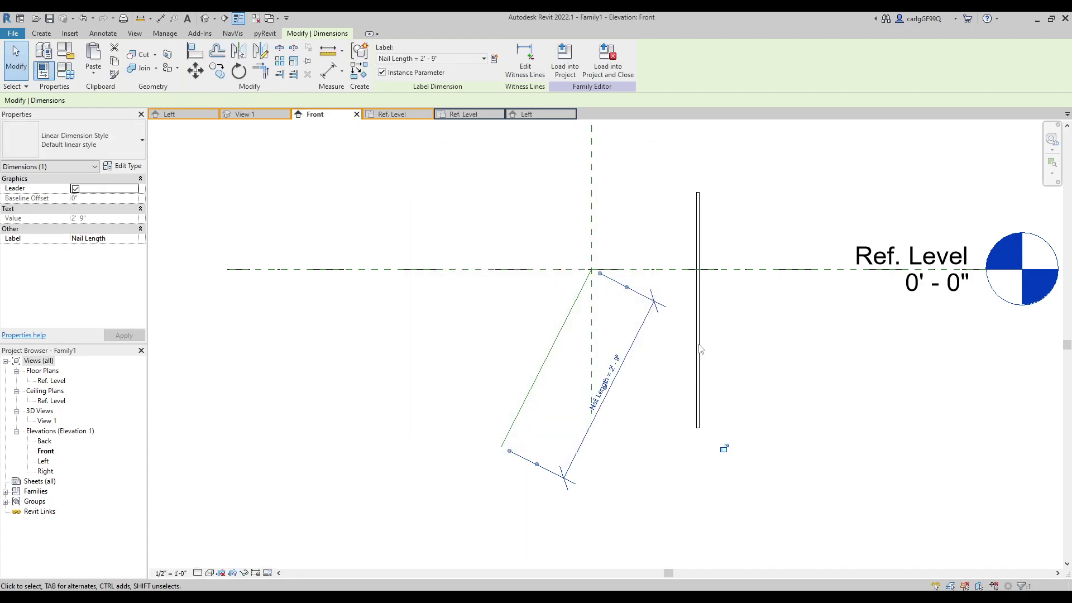
left_click(707, 349)
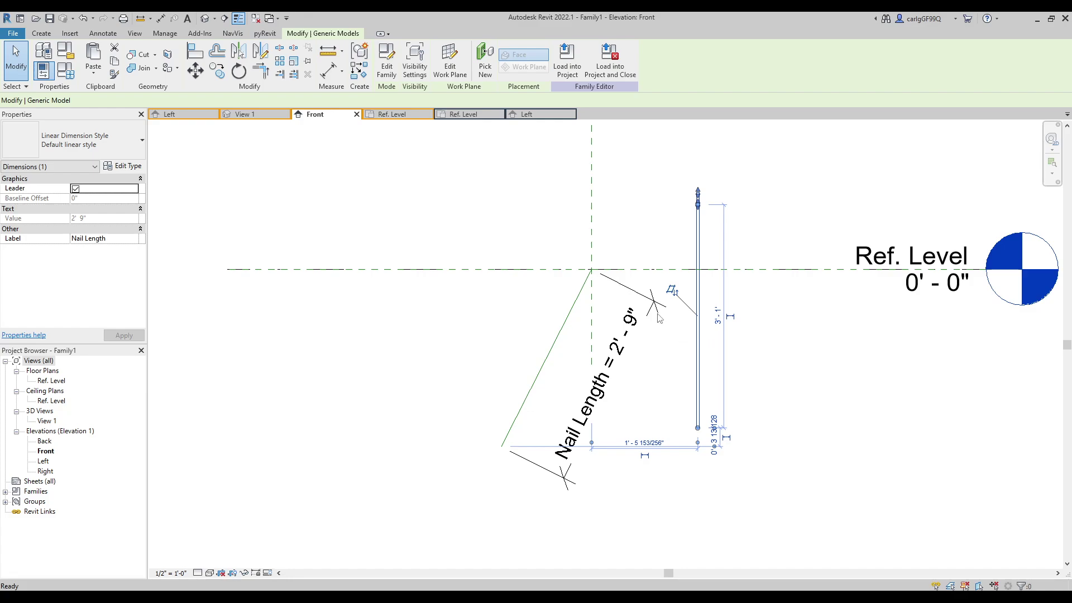
Create a similar Nail Shaft placed along the angled reference line
key("c")
key("s")
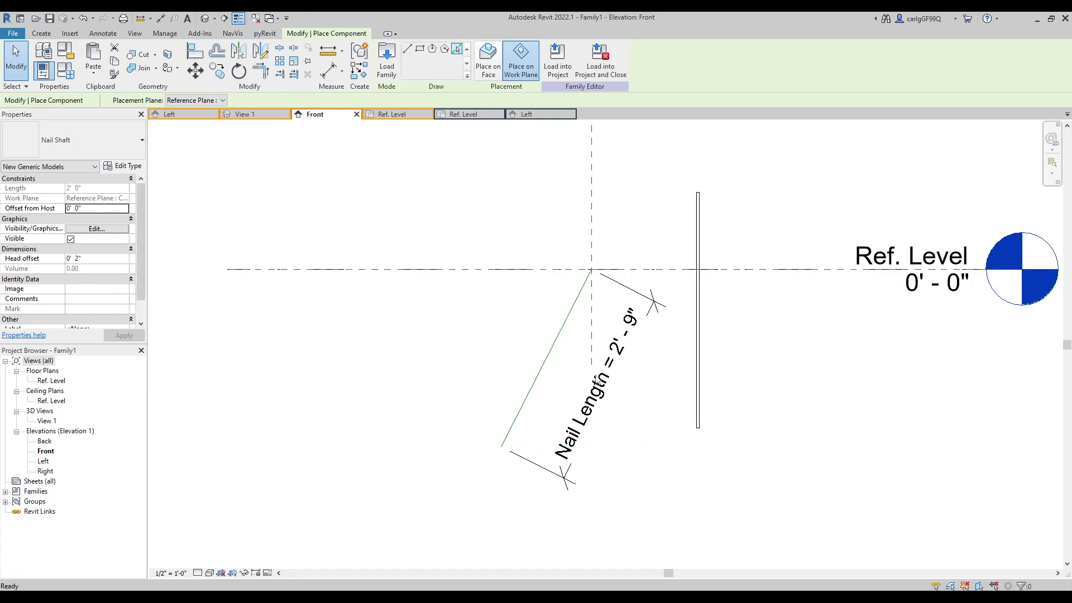
left_click(561, 342)
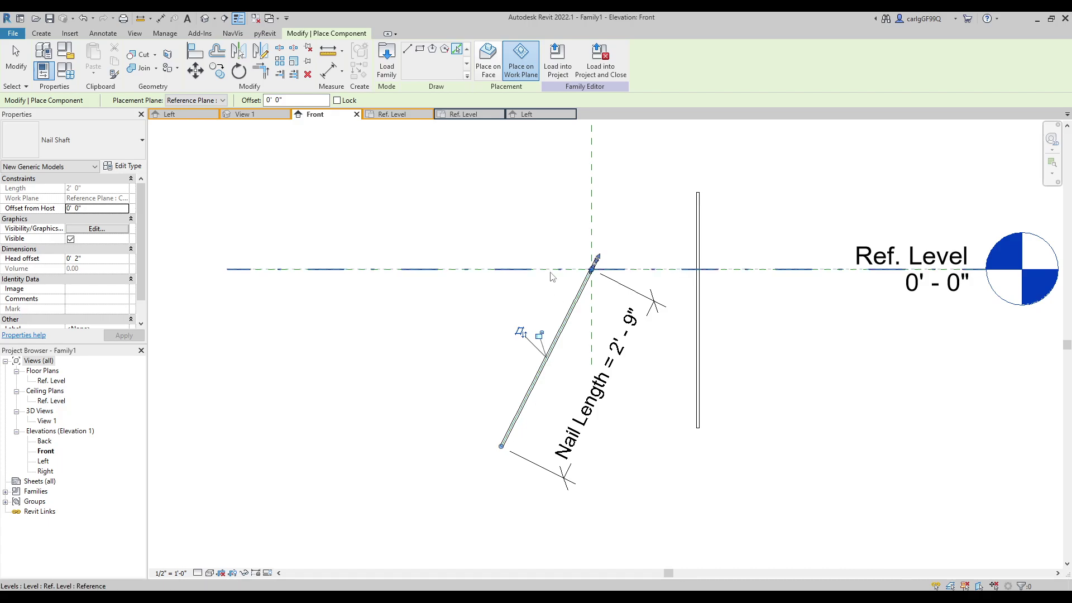
key("Escape")
scroll(519, 441, "up", 3)
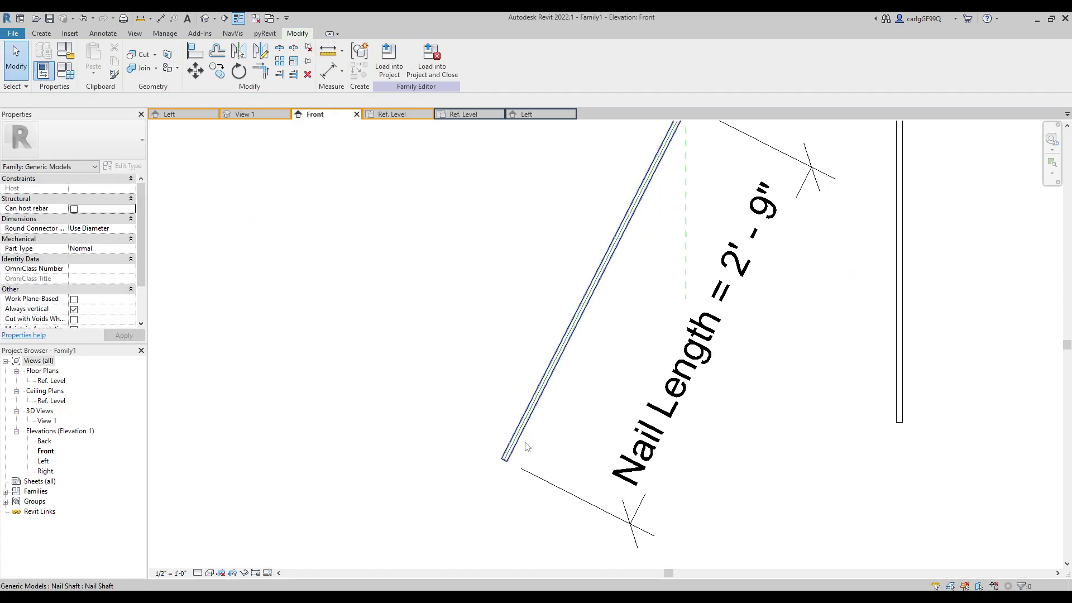
scroll(609, 421, "down", 3)
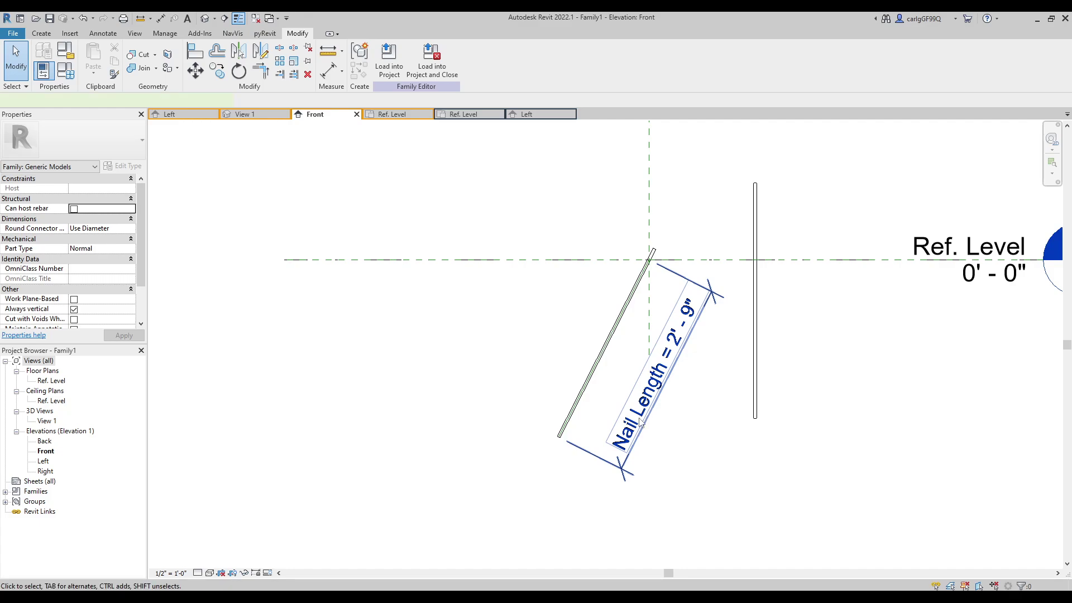
Flex Nail Length to 3' - 0"
double_click(659, 380)
type("3")
key("Return")
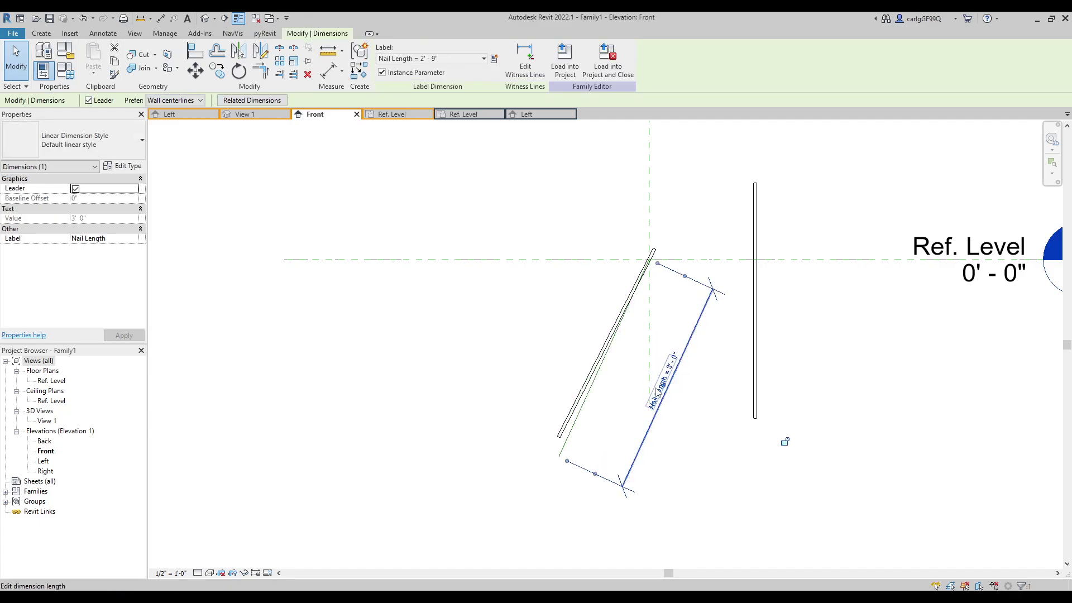
left_click(646, 431)
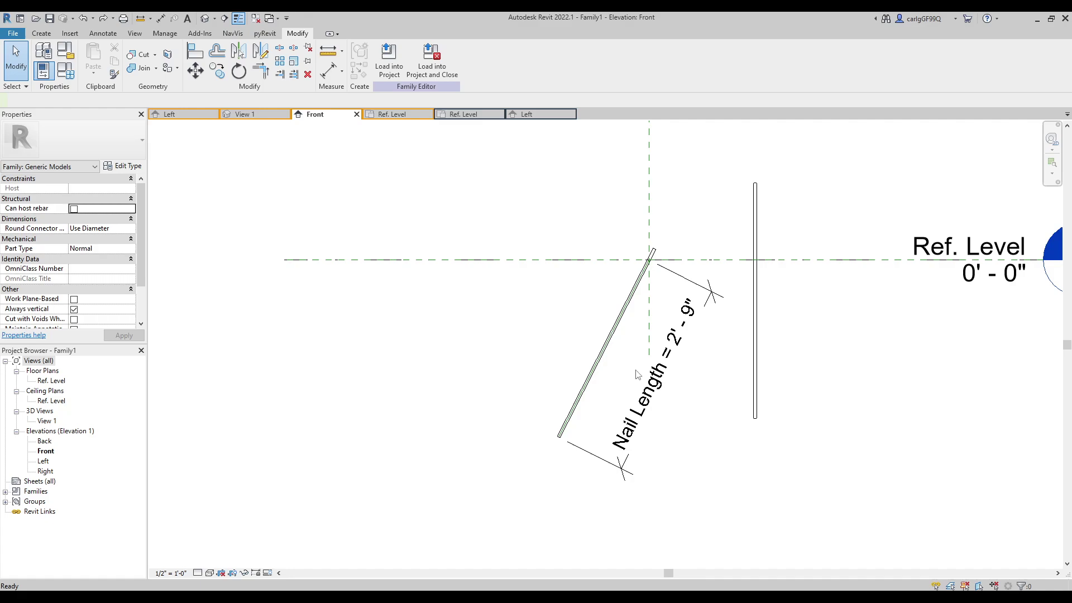
scroll(631, 369, "up", 2)
Add a 27° angular dimension between the nail and the vertical plane
key("d")
key("i")
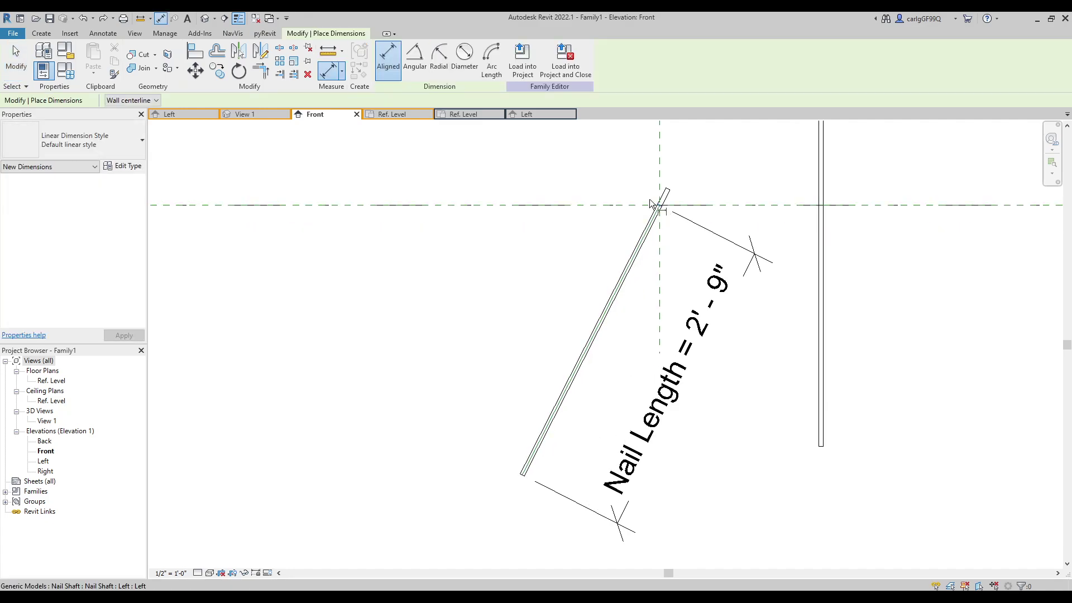
left_click(415, 56)
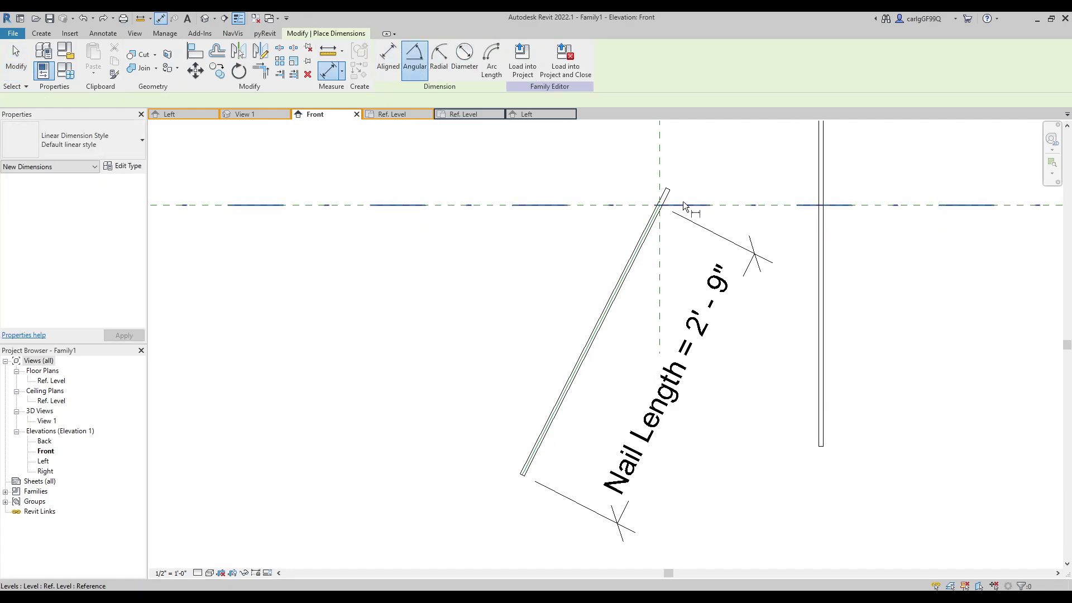
left_click(662, 248)
left_click(652, 229)
scroll(652, 231, "down", 2)
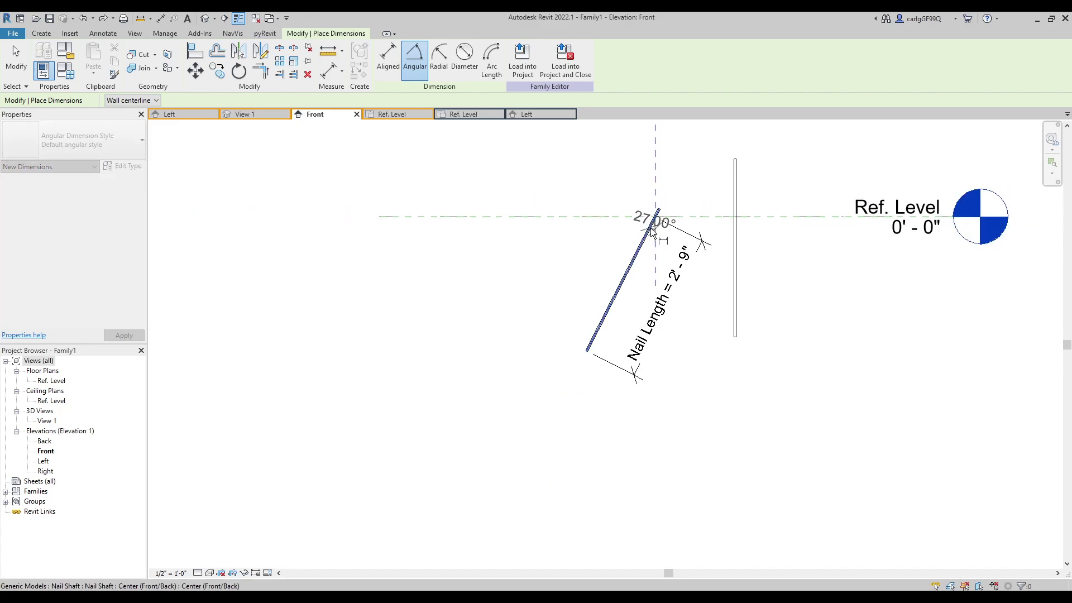
scroll(651, 233, "up", 2)
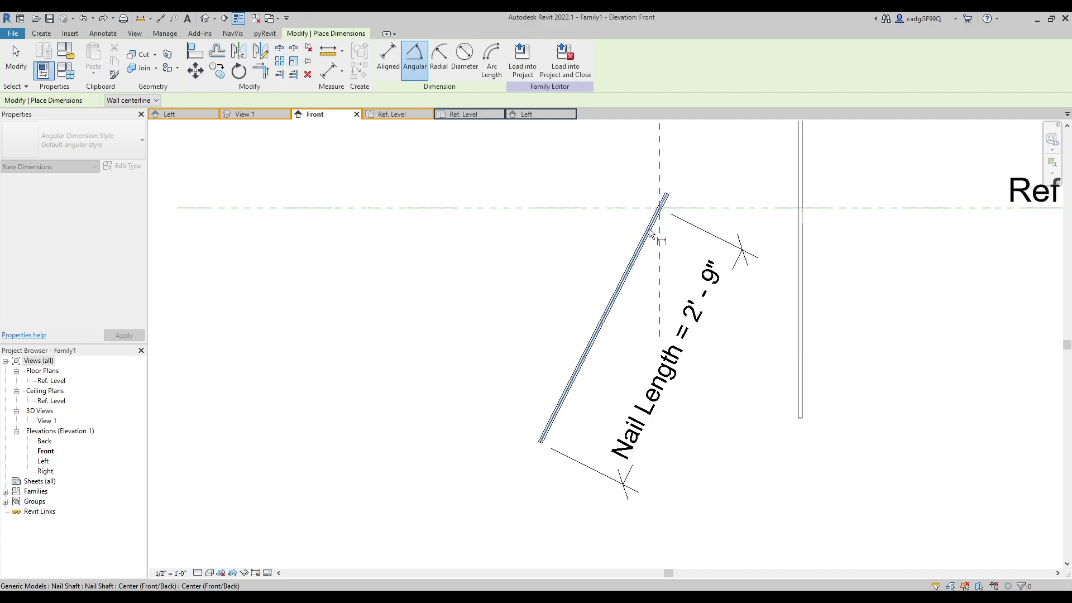
scroll(657, 237, "up", 2)
left_click(668, 247)
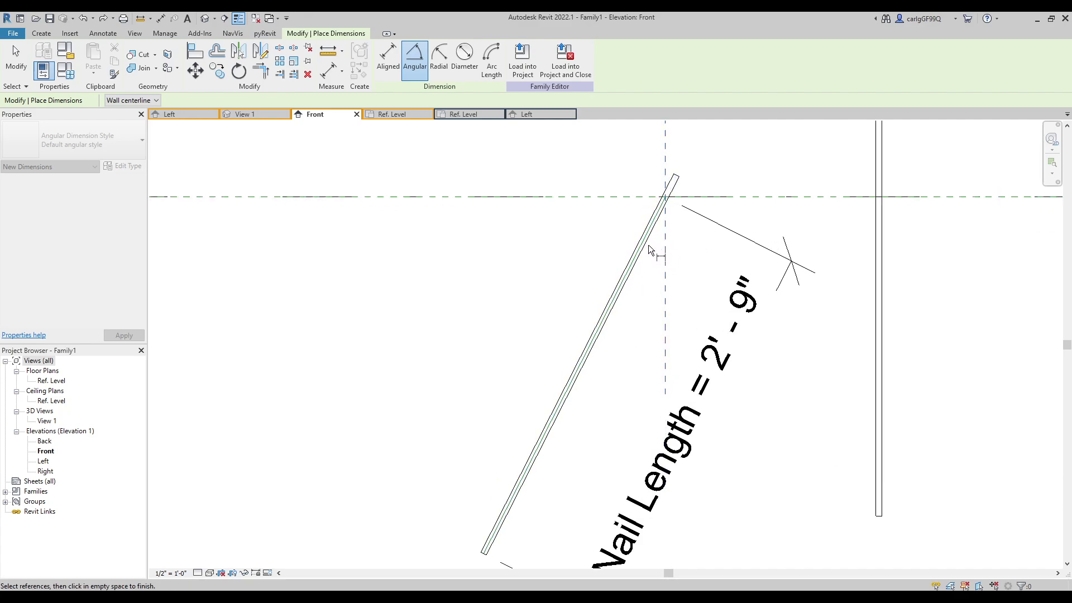
left_click(643, 241)
scroll(642, 241, "down", 2)
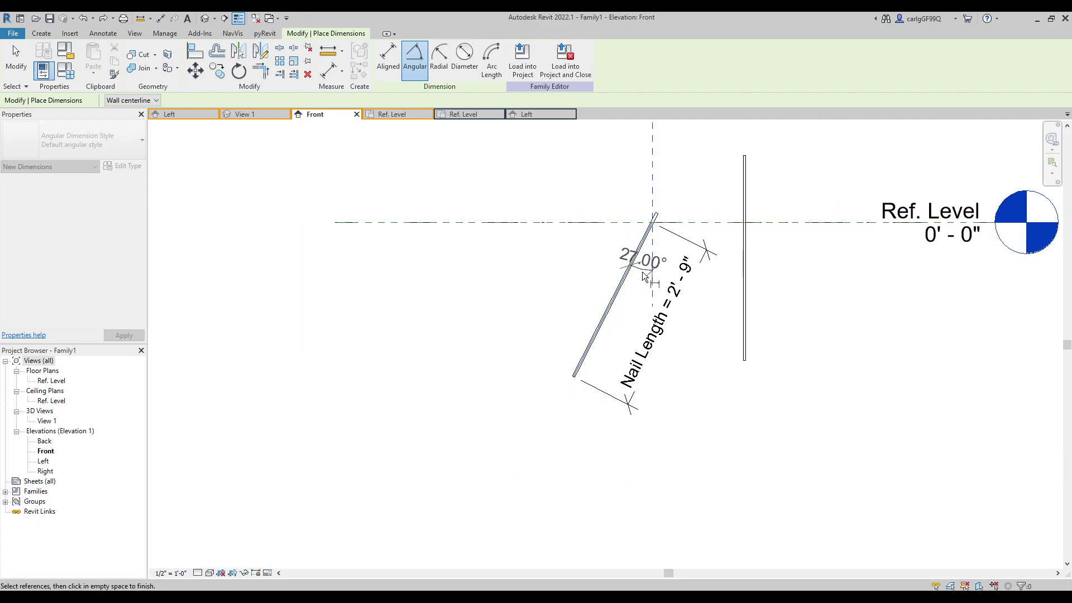
left_click(637, 290)
key("Escape")
key("Escape")
Move the angle dimension below the nail and label it with a new Nail Angle parameter
left_click(641, 297)
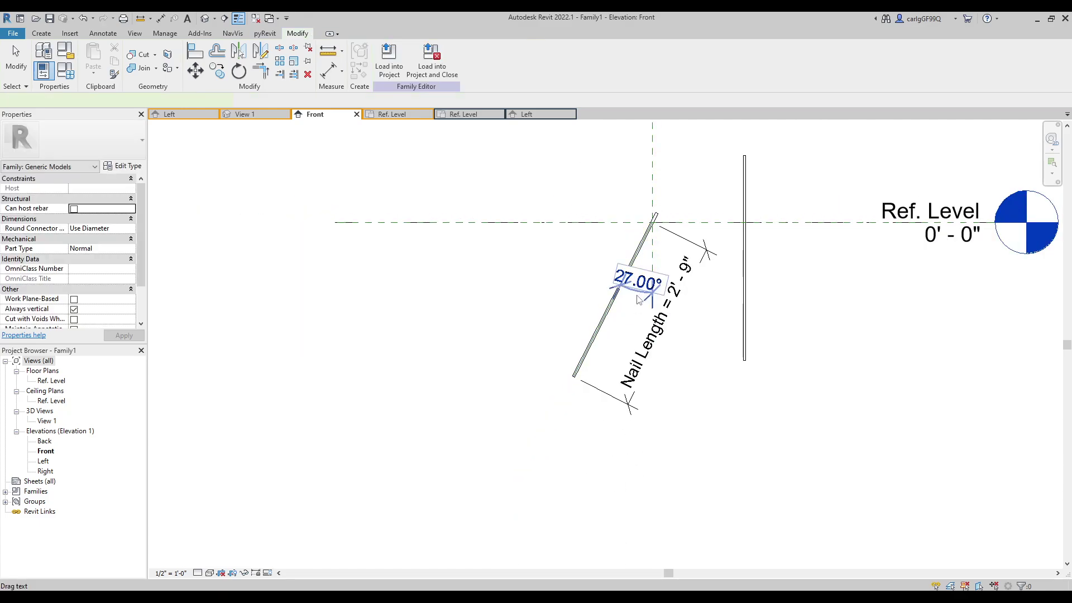
left_click_drag(642, 297, 581, 475)
type("Nail Angle")
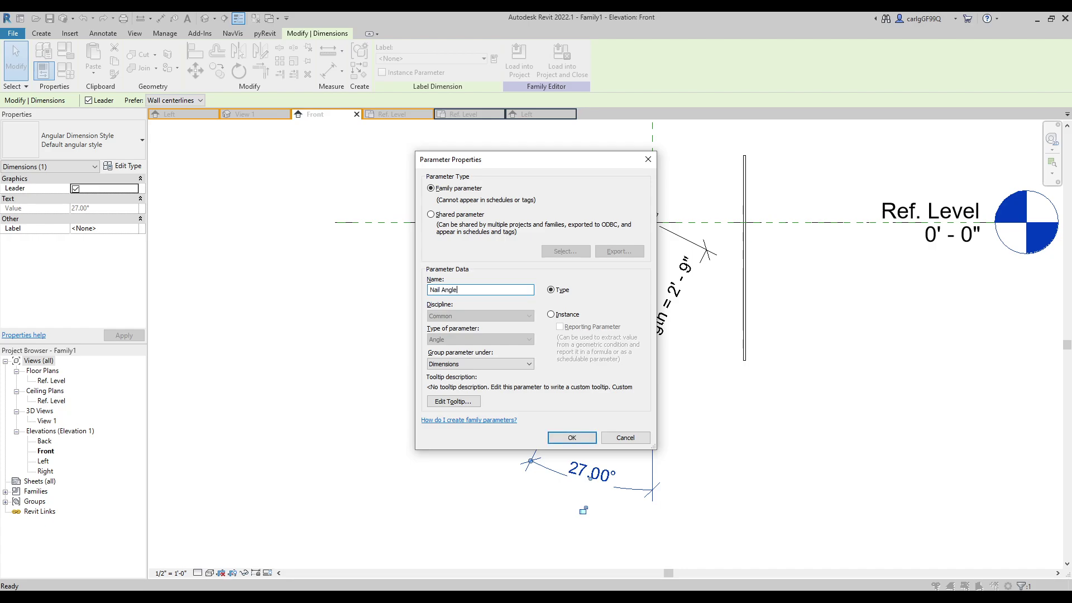
key("Return")
key("Escape")
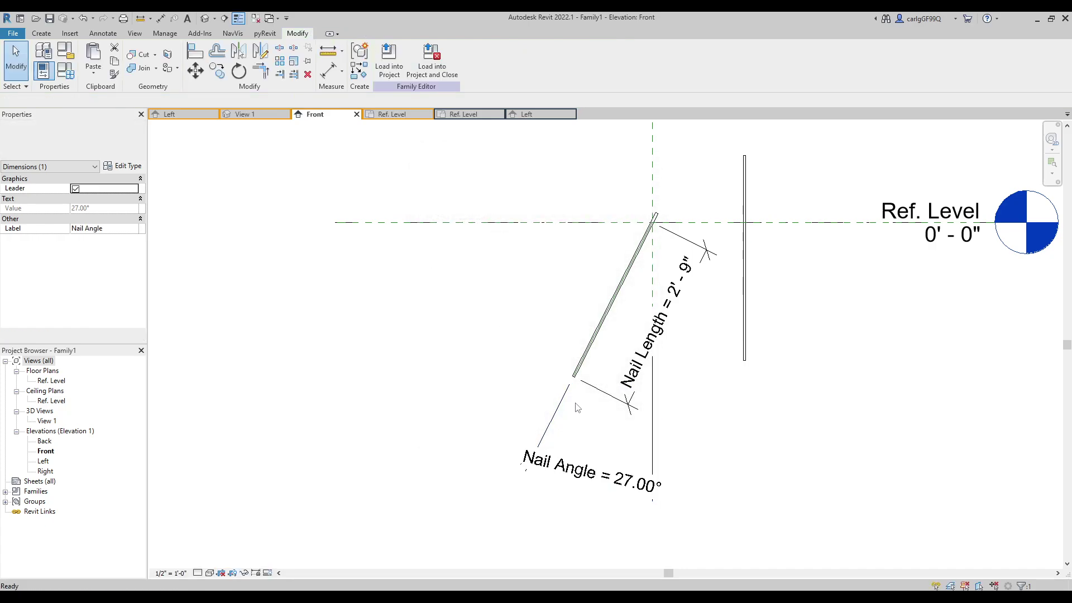
scroll(585, 379, "up", 3)
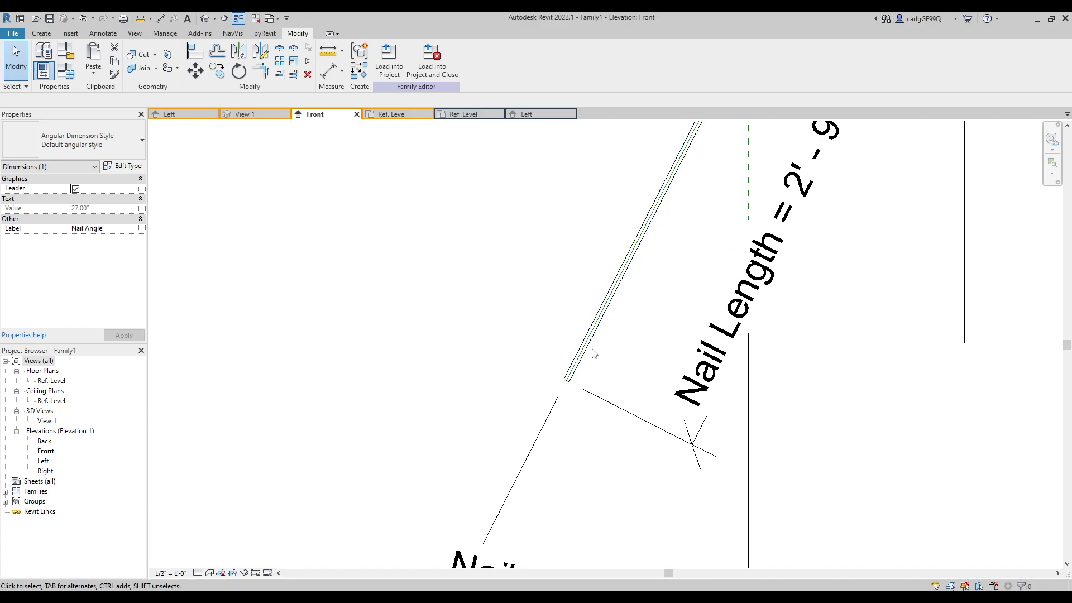
Align the Nail Shaft onto the angled reference line at its top end
left_click(594, 353)
scroll(598, 360, "down", 2)
key("a")
key("l")
scroll(678, 215, "up", 1)
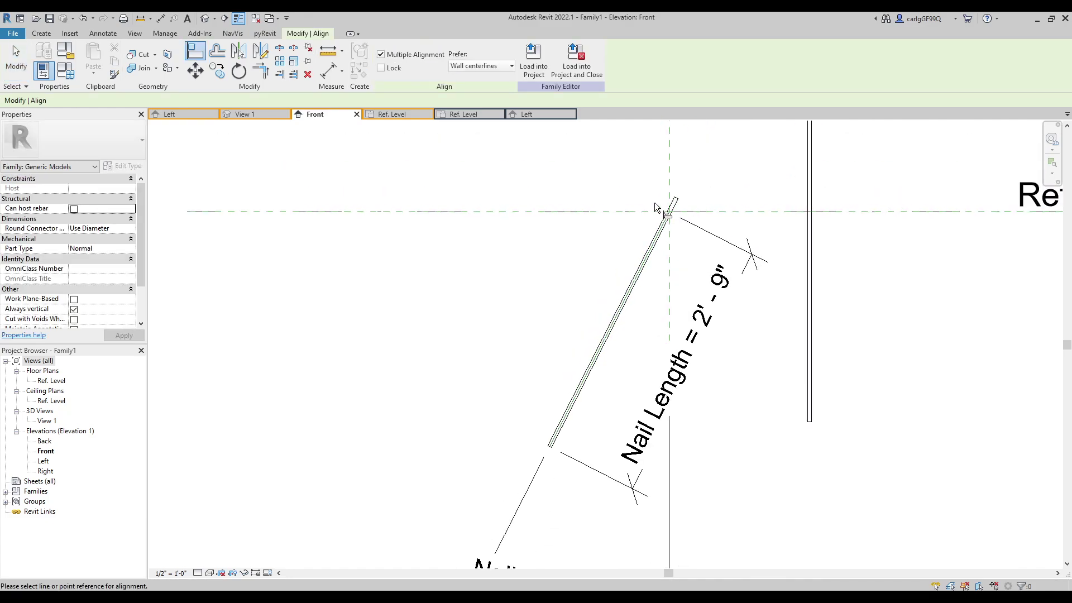
scroll(677, 216, "up", 2)
scroll(687, 225, "up", 2)
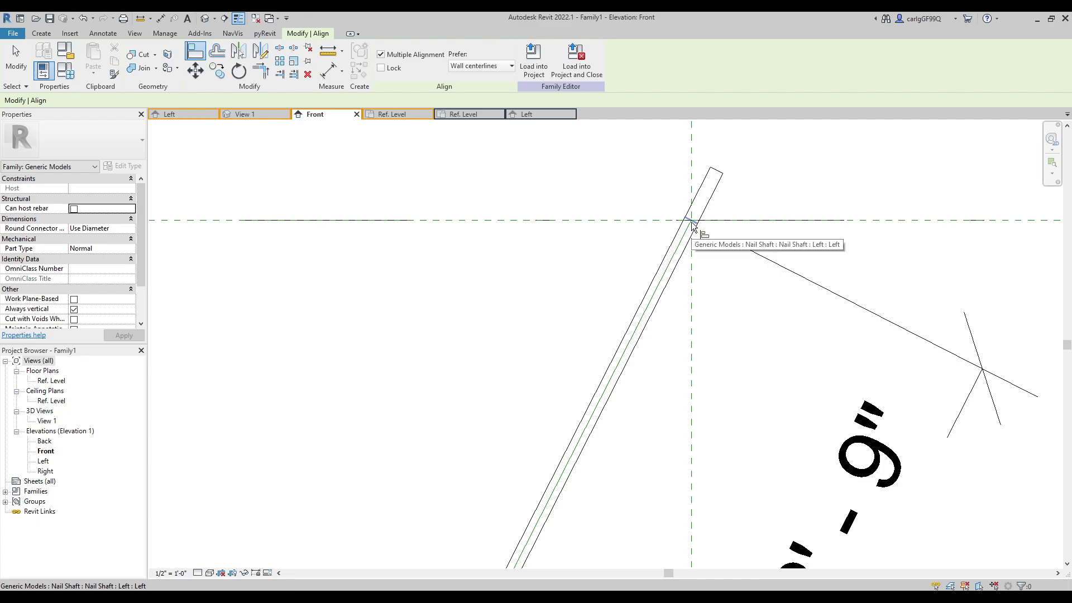
key("Tab")
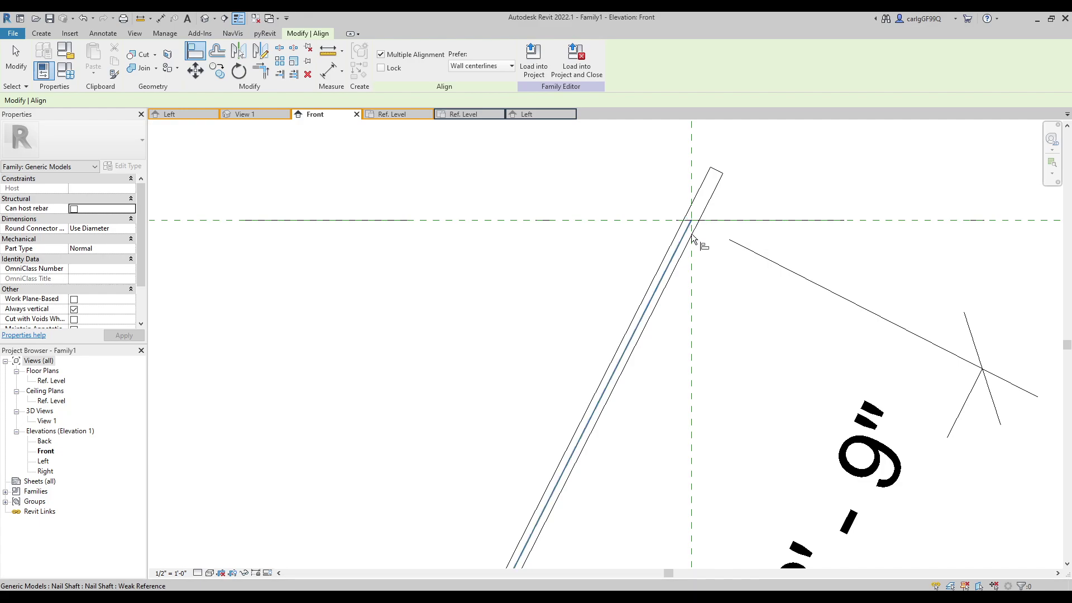
key("Tab")
key("Tab")
key("Tab")
left_click(693, 227)
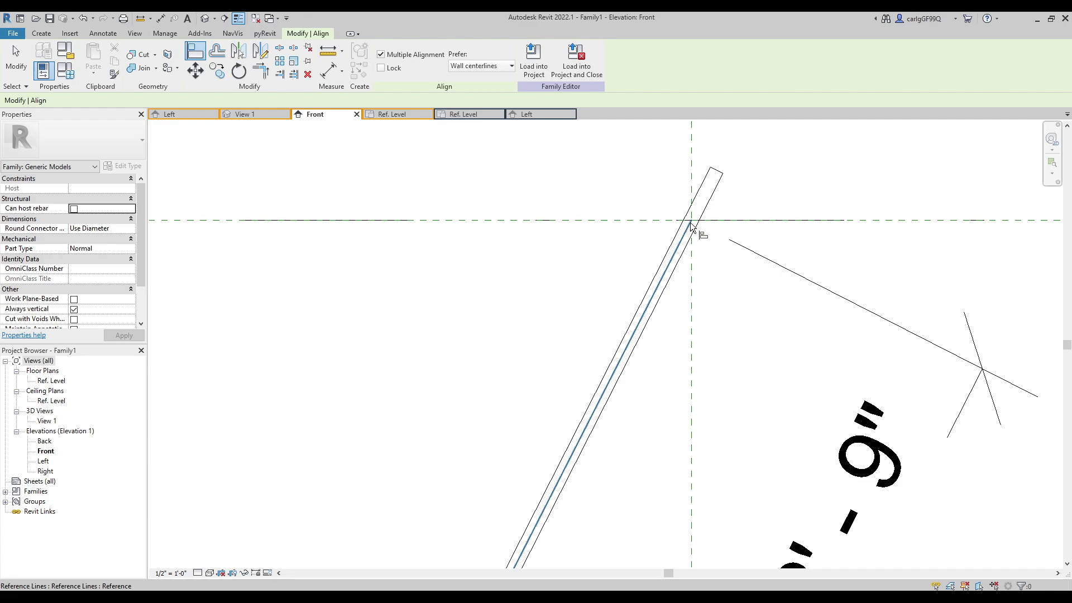
key("Tab")
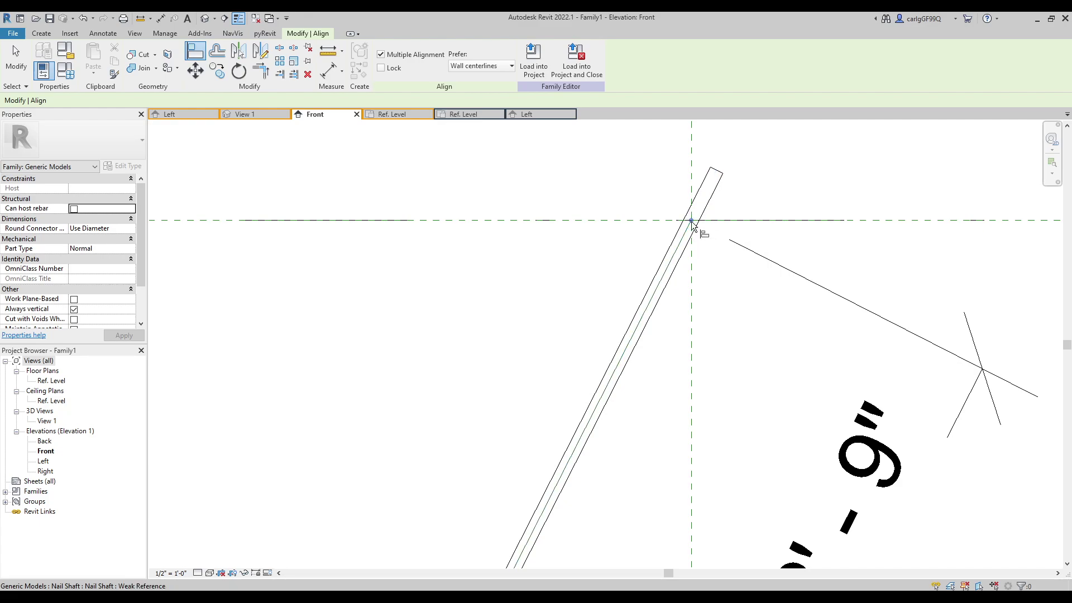
left_click(697, 229)
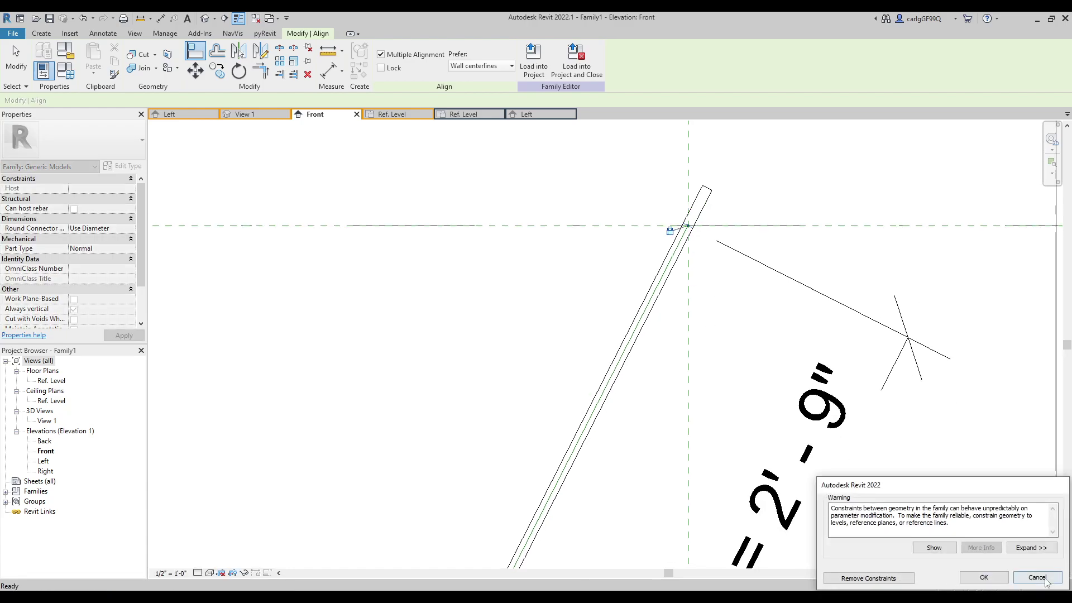
scroll(726, 312, "down", 2)
scroll(732, 304, "down", 1)
key("Escape")
Start an aligned dimension in the Front elevation
scroll(743, 256, "up", 3)
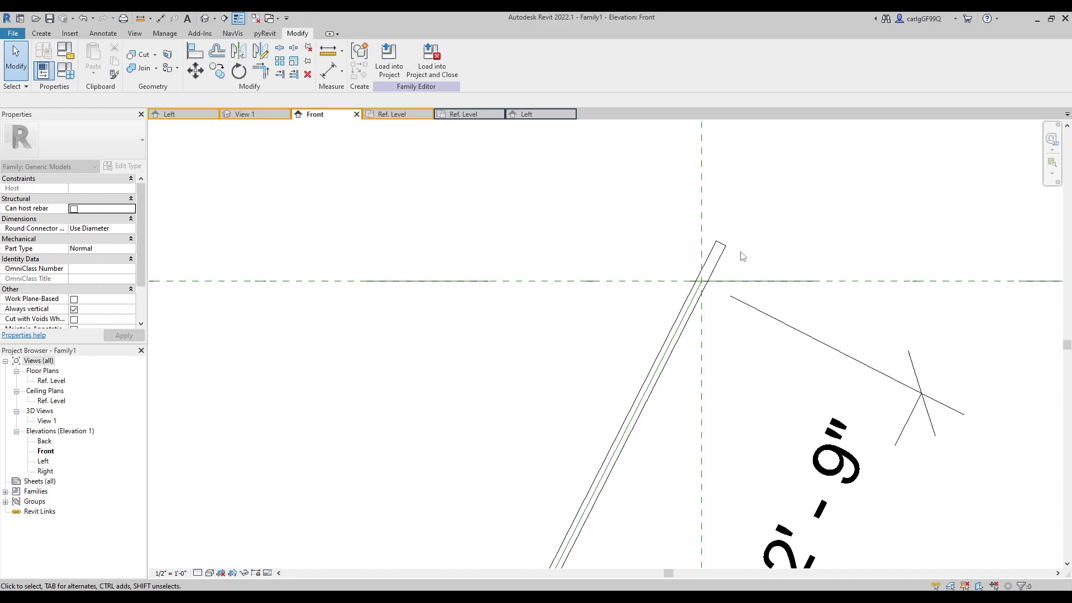
scroll(744, 255, "down", 2)
key("d")
key("i")
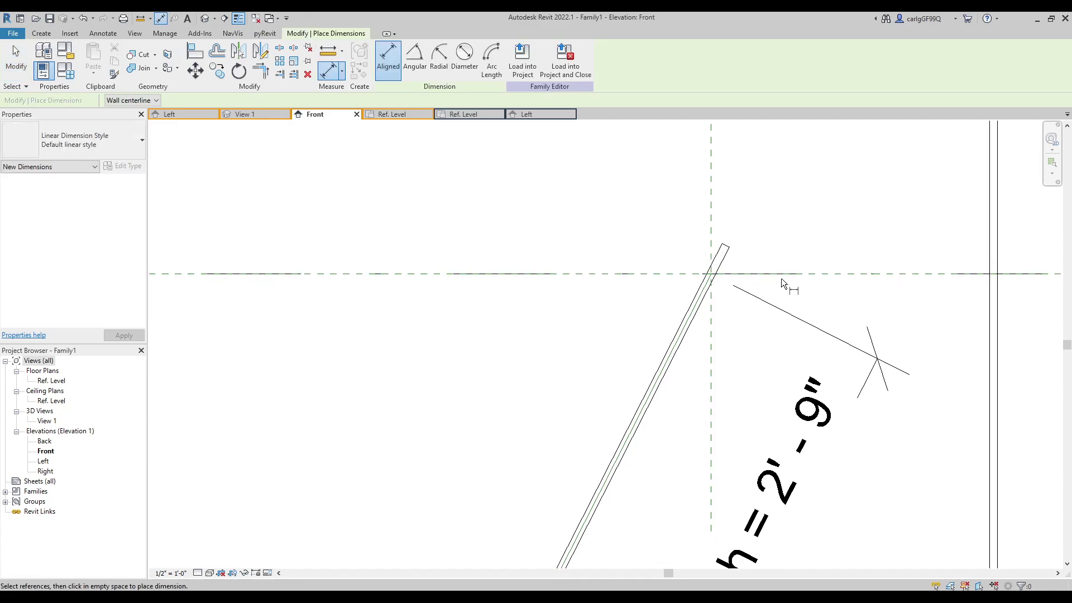
Dimension the 0'-0" offset from the Nail Shaft reference to the vertical plane
key("Tab")
left_click(712, 274)
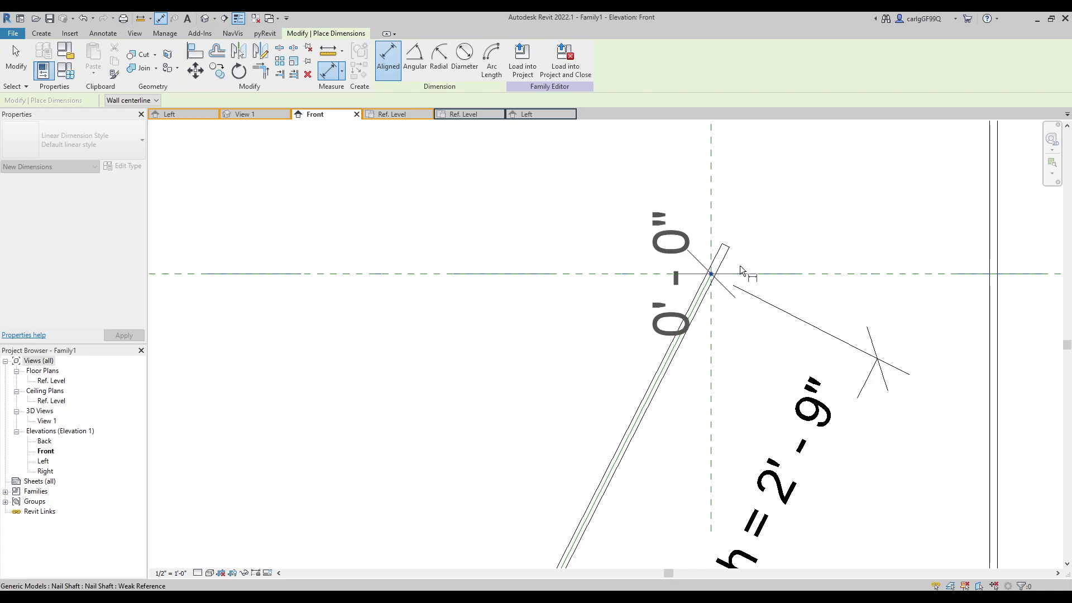
left_click(981, 274)
left_click(891, 221)
scroll(803, 206, "down", 2)
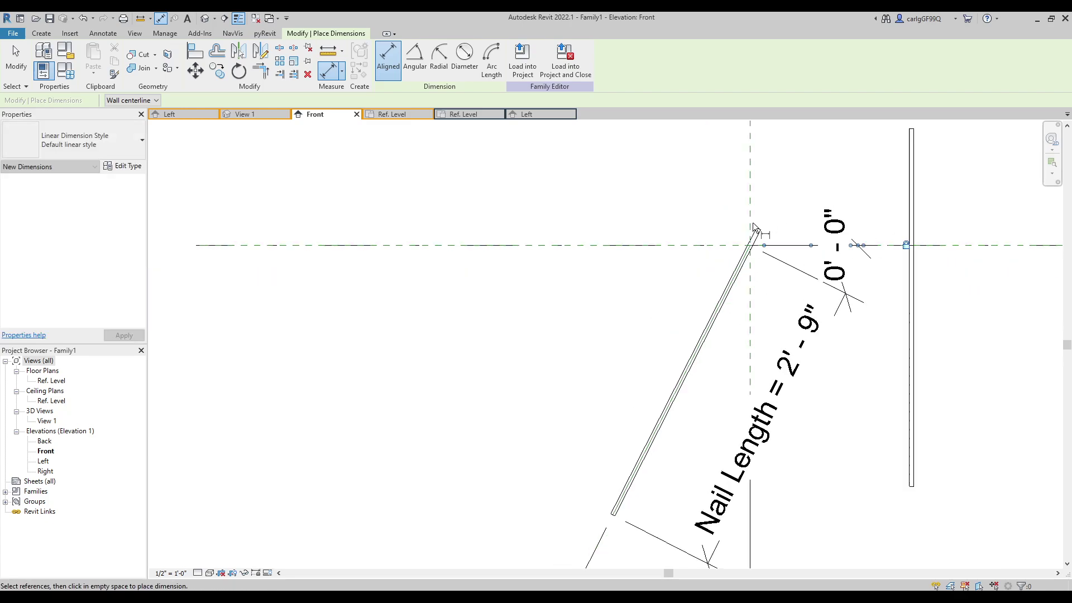
key("Escape")
key("Escape")
Set Nail Length to 3' - 0"
left_click(726, 421)
middle_click_drag(726, 421, 715, 356)
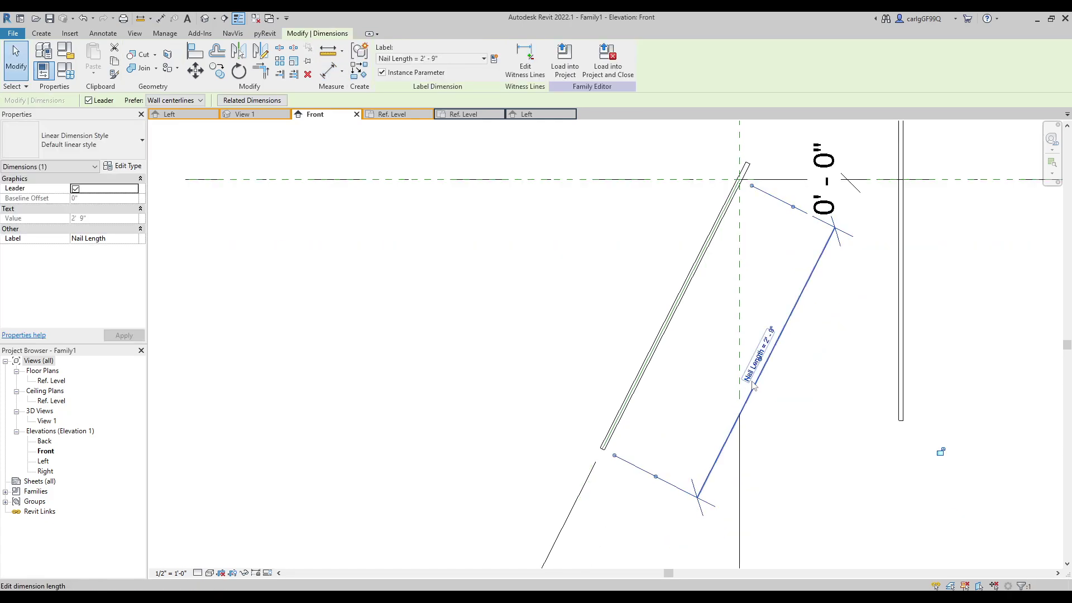
left_click(753, 385)
key("Return")
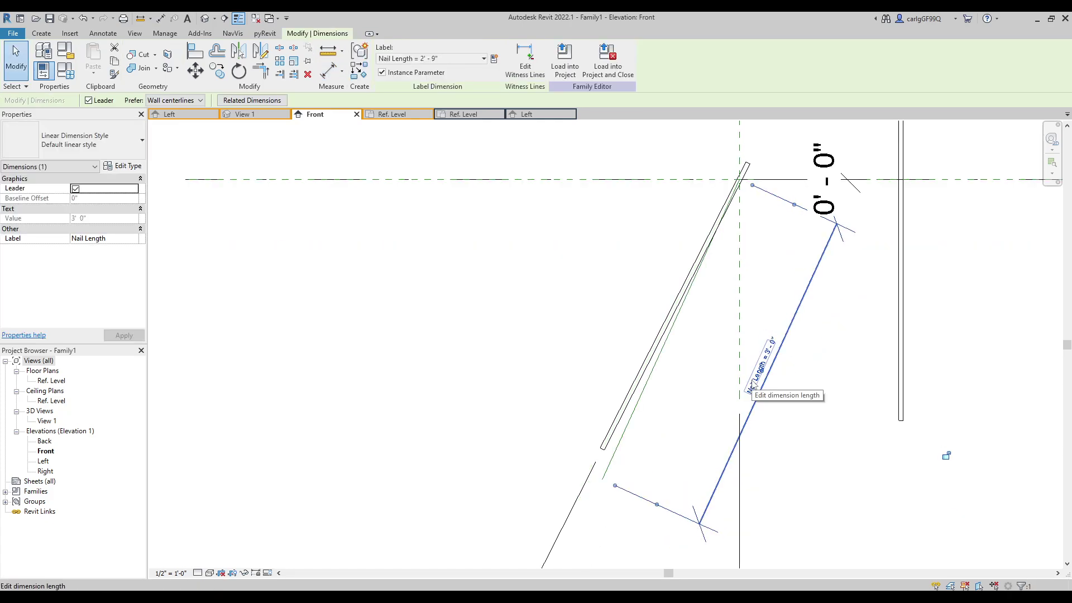
key("Escape")
scroll(774, 306, "down", 3)
scroll(688, 371, "up", 3)
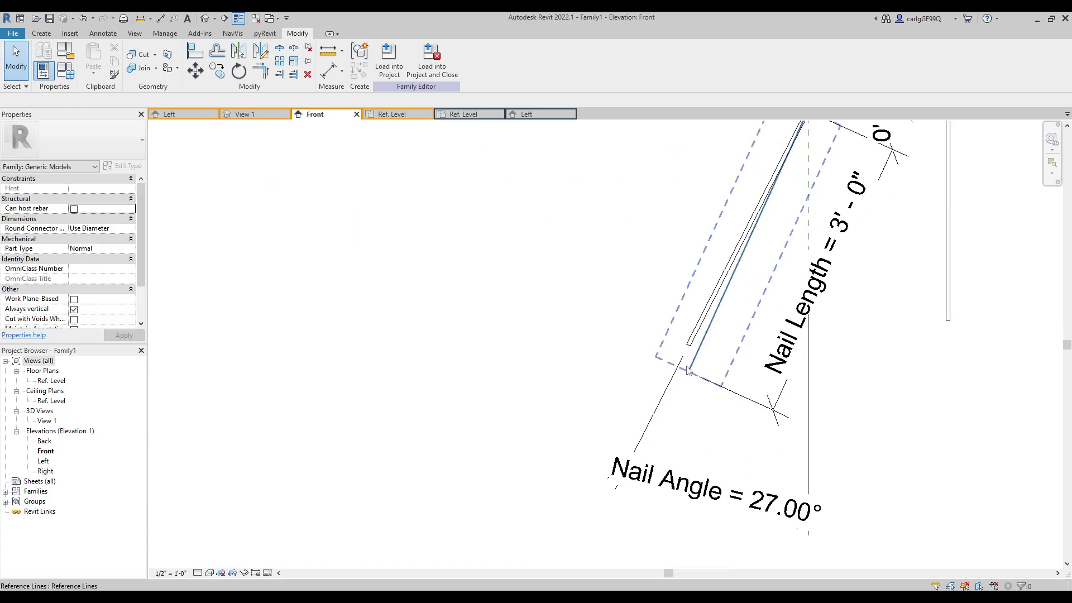
Replace the Nail Angle dimension with a new 24.59° angular dimension to the vertical plane
left_click(672, 380)
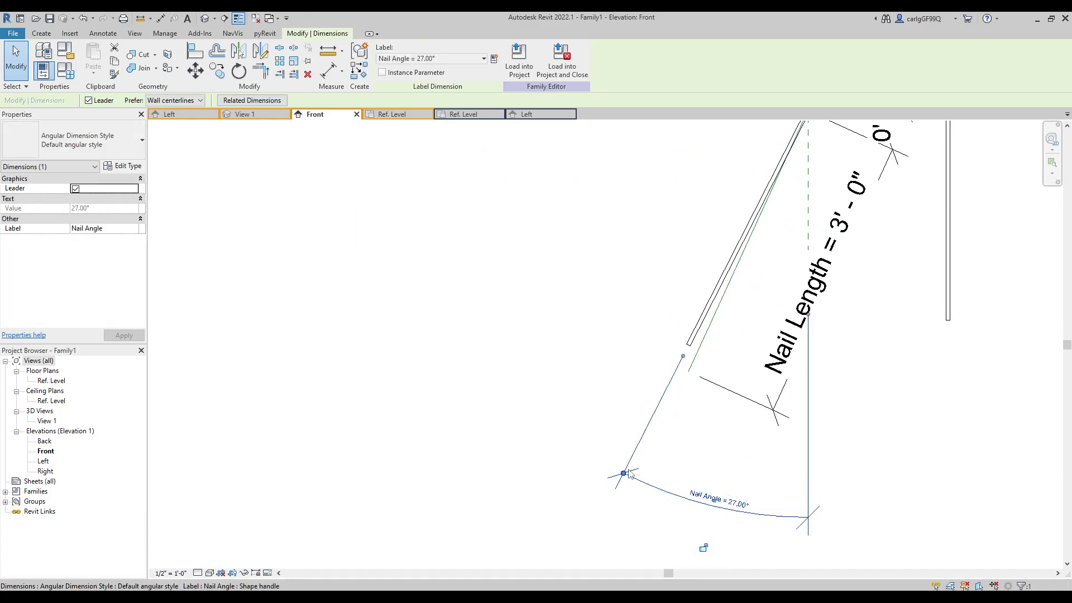
left_click_drag(625, 476, 702, 365)
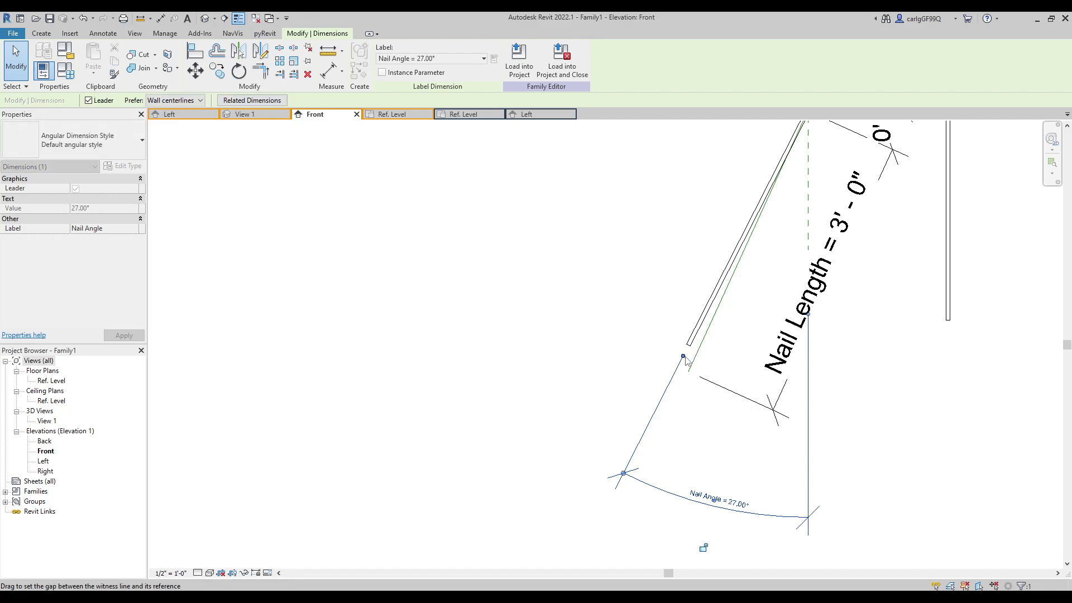
left_click_drag(702, 366, 623, 473)
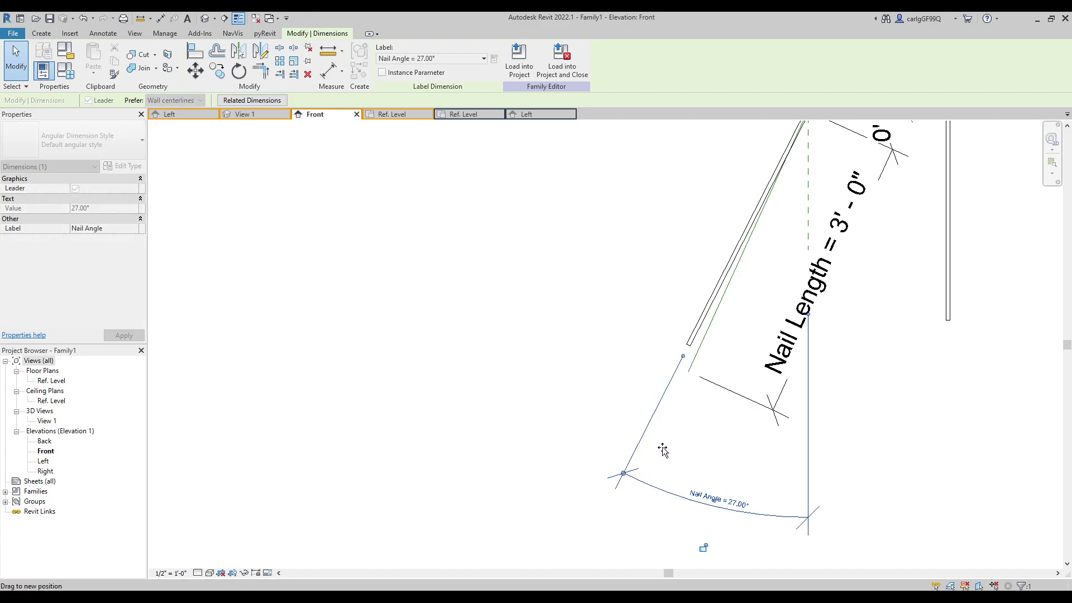
key("Delete")
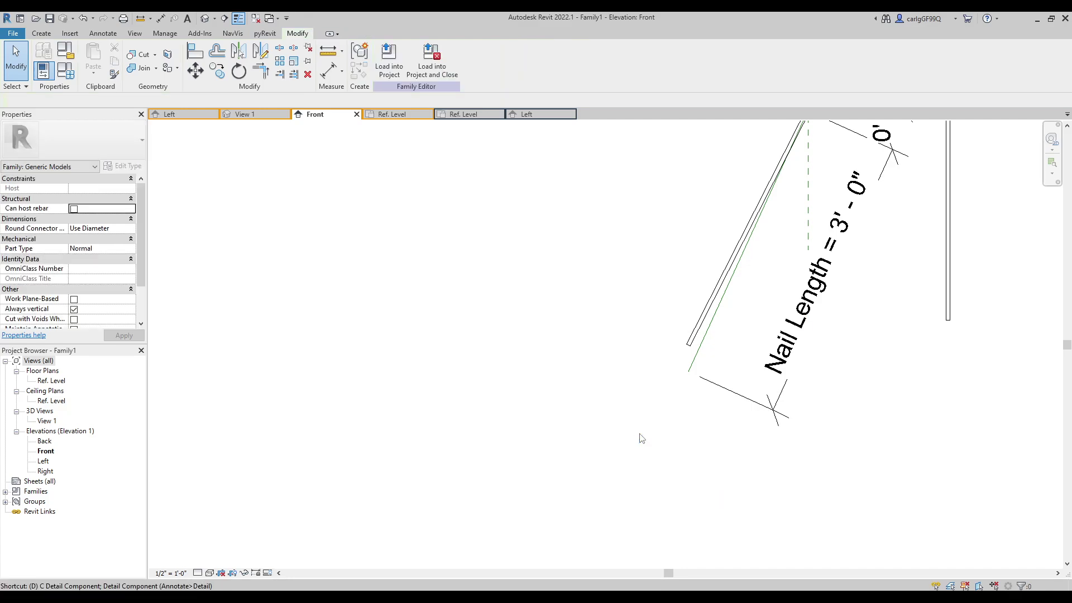
key("d")
key("i")
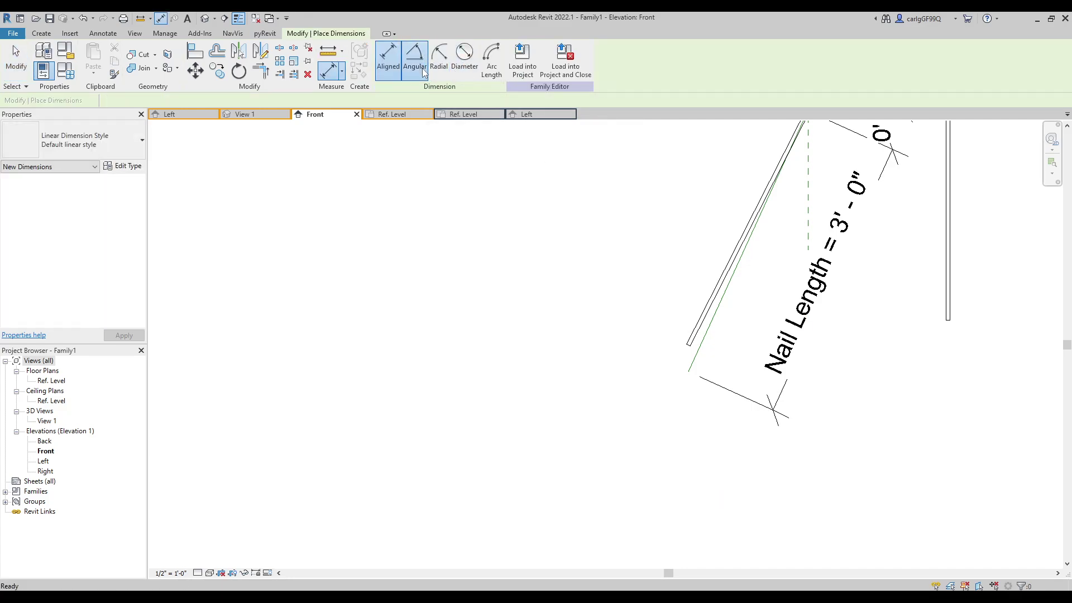
left_click(415, 56)
left_click(750, 241)
left_click(808, 205)
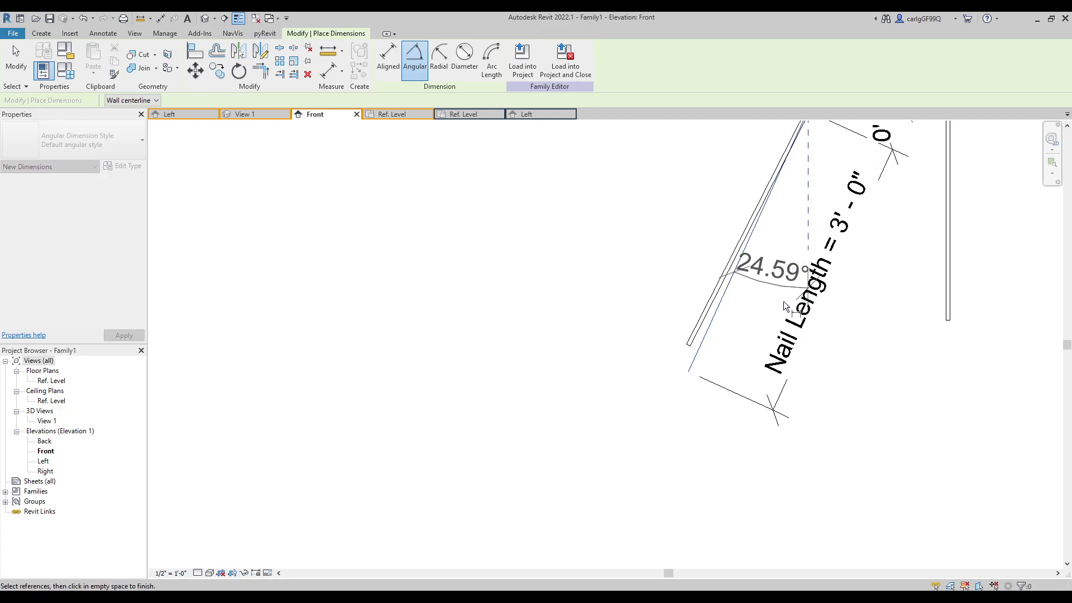
left_click(720, 476)
key("Escape")
key("Escape")
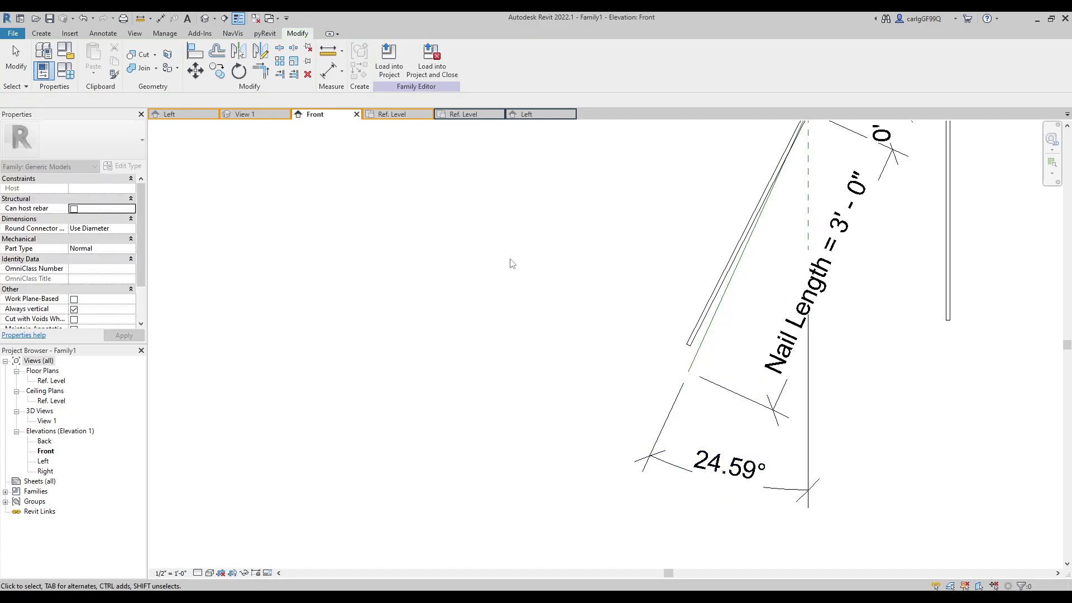
Label the 24.59° angular dimension with the Nail Angle parameter
left_click(666, 426)
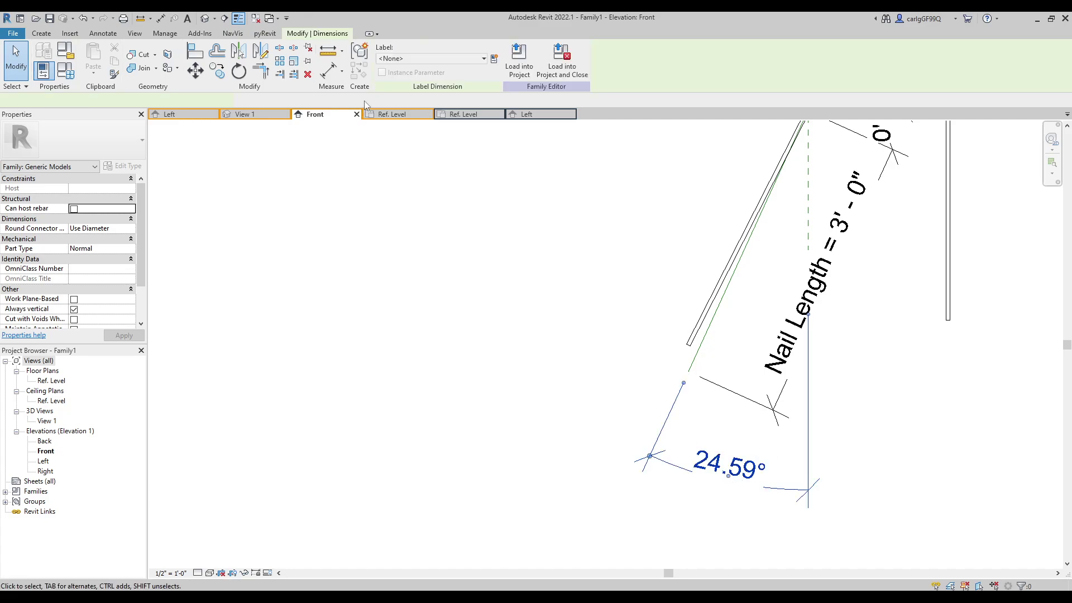
left_click(483, 58)
left_click(484, 58)
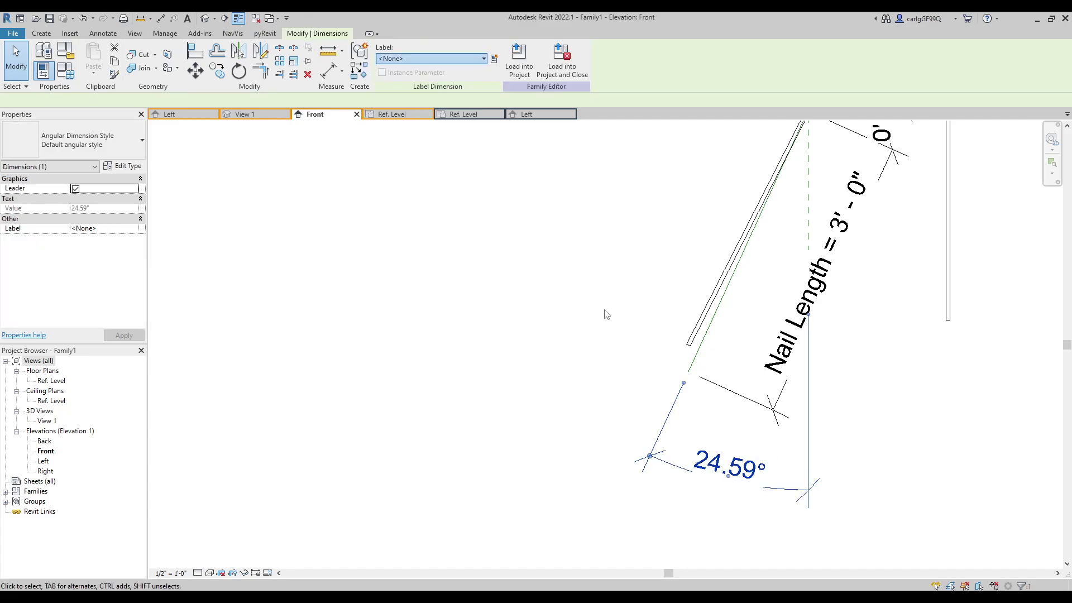
key("Down")
Flex the nail to a 45° Nail Angle and a 2' - 0" Nail Length
middle_click_drag(658, 359, 637, 445)
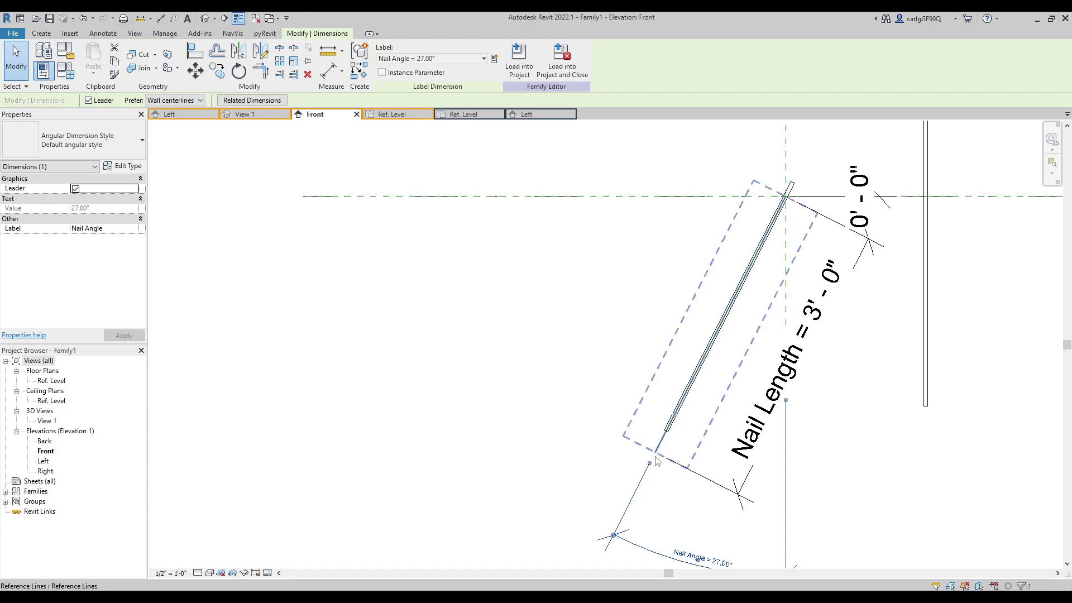
left_click(680, 560)
type("45")
key("Return")
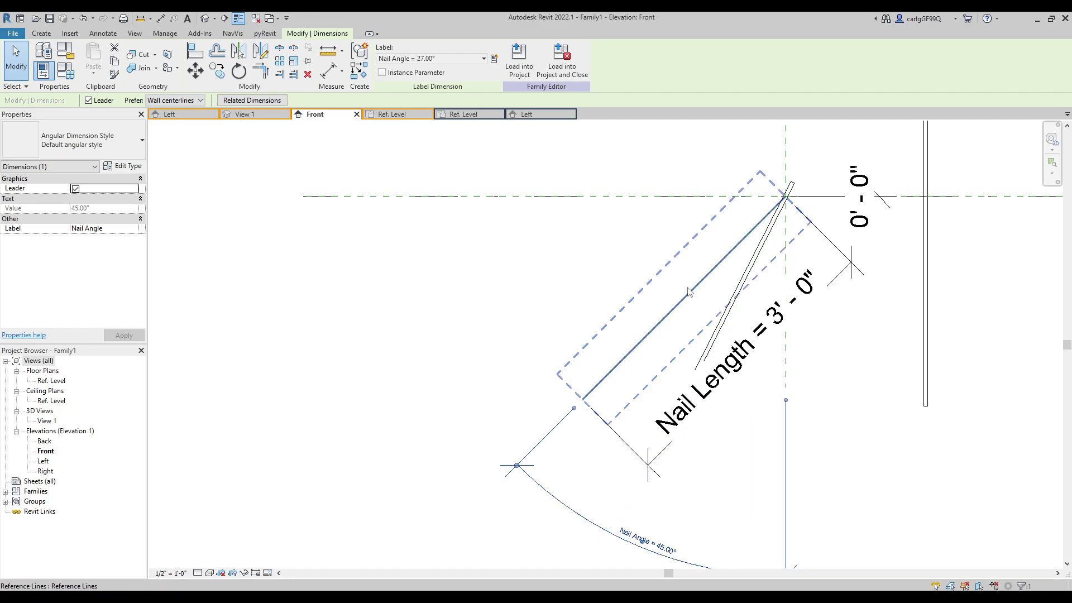
left_click(695, 424)
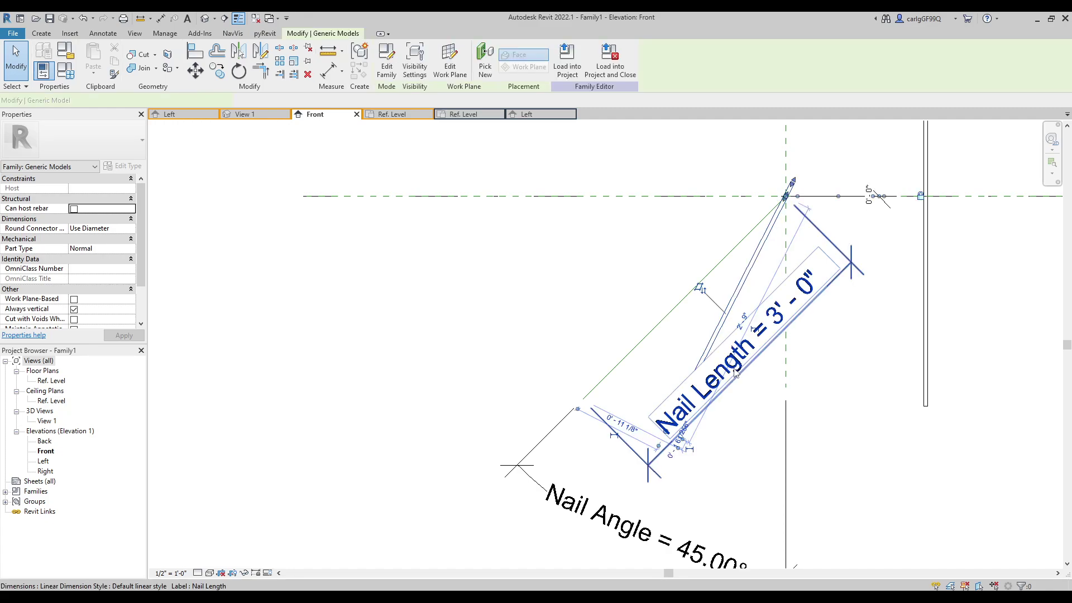
left_click(750, 358)
key("Return")
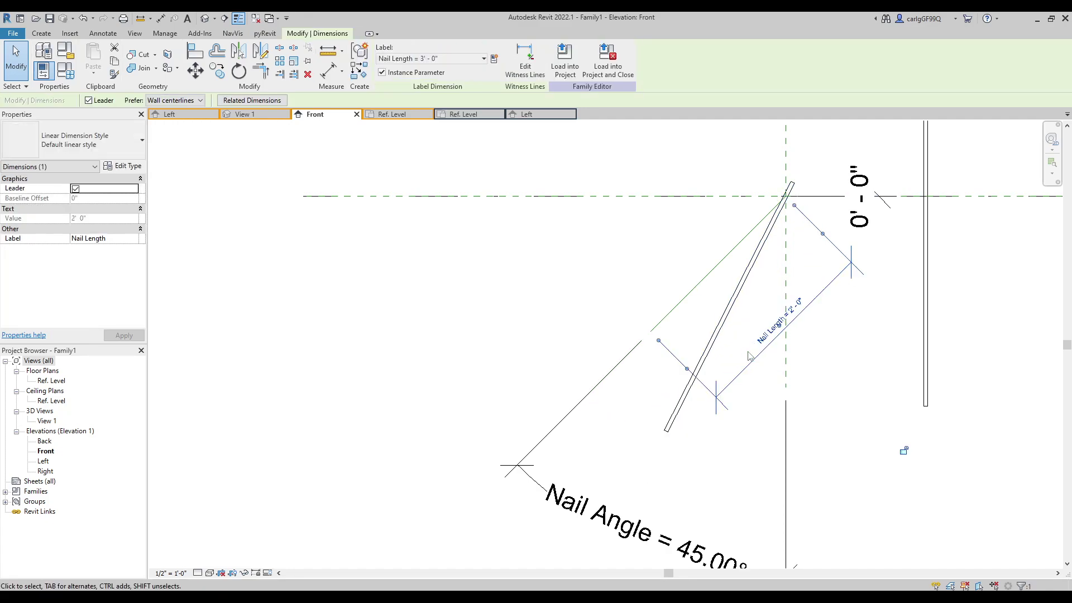
key("Escape")
Align the nail shaft to the angled reference line and lock it with the padlock
key("a")
key("l")
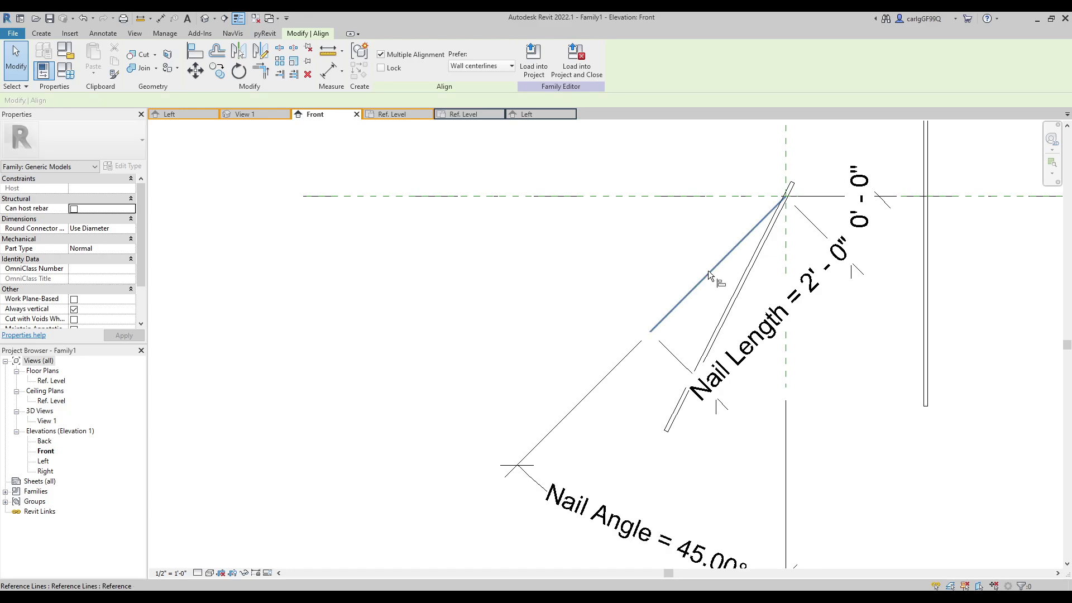
left_click(708, 273)
left_click(721, 324)
left_click(697, 261)
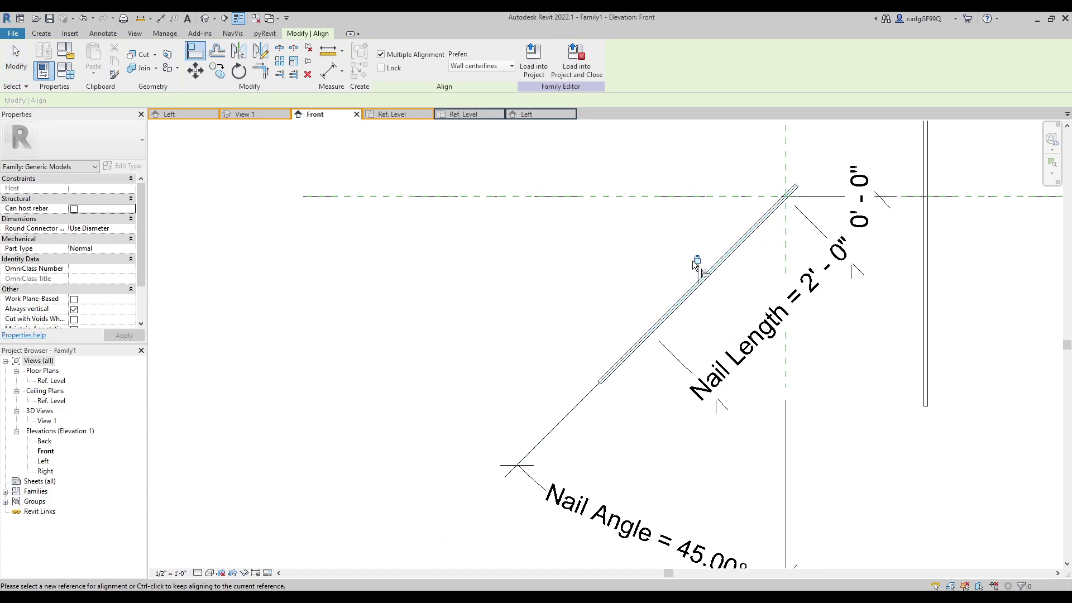
key("Escape")
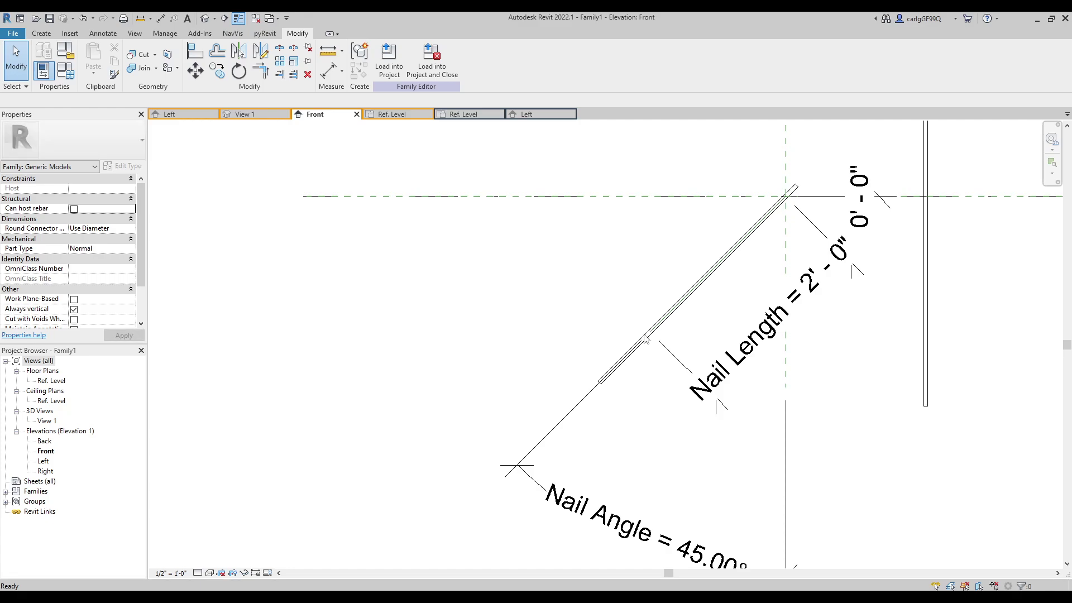
left_click(648, 336)
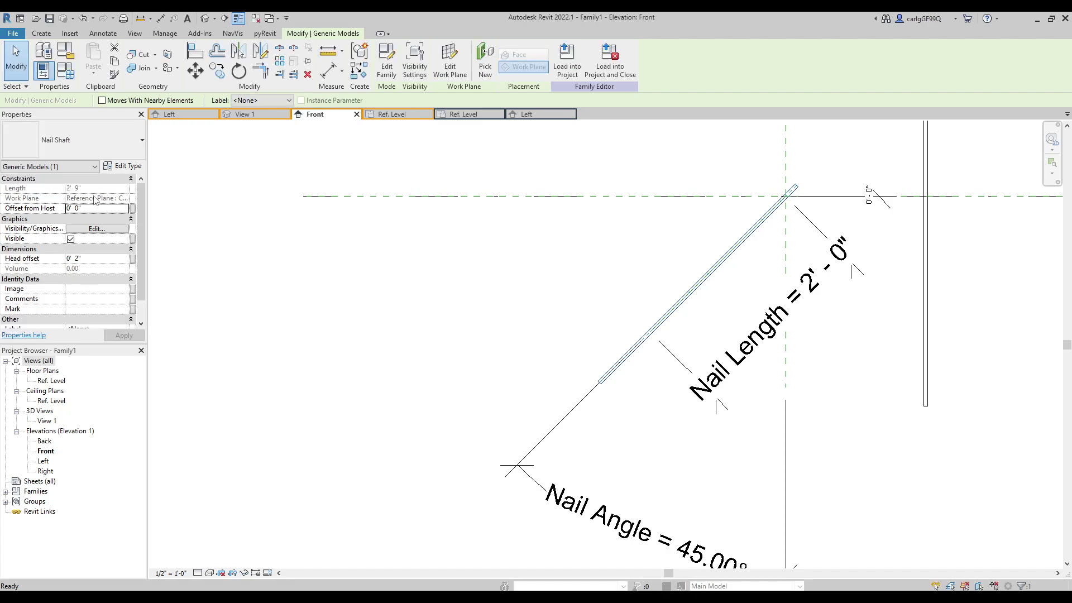
left_click(571, 314)
Try a second alignment from the shaft's lower end, then cancel it
scroll(624, 339, "up", 1)
scroll(624, 339, "up", 2)
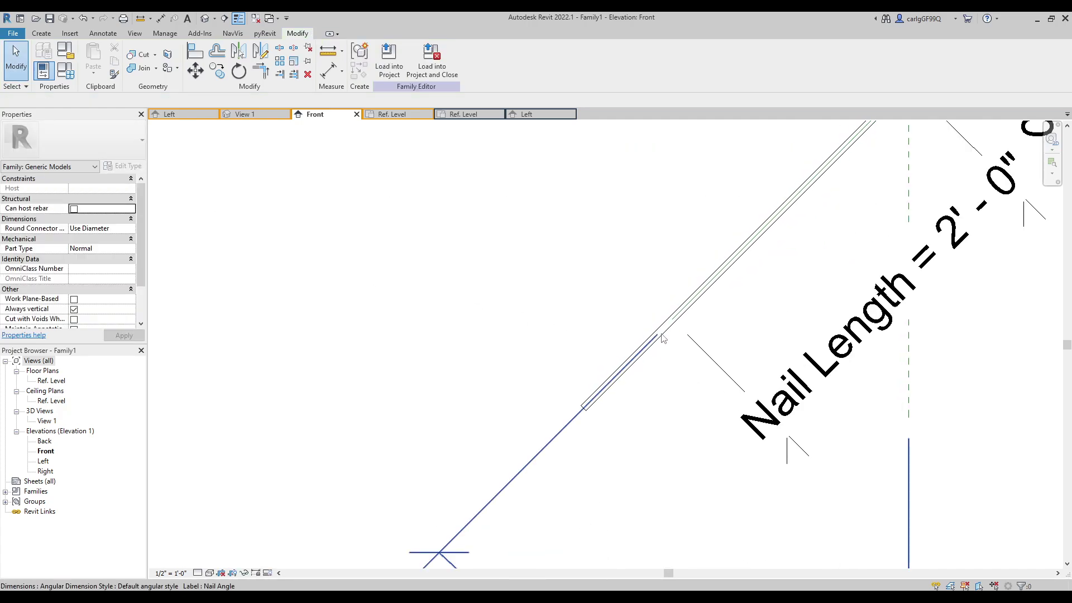
key("a")
key("l")
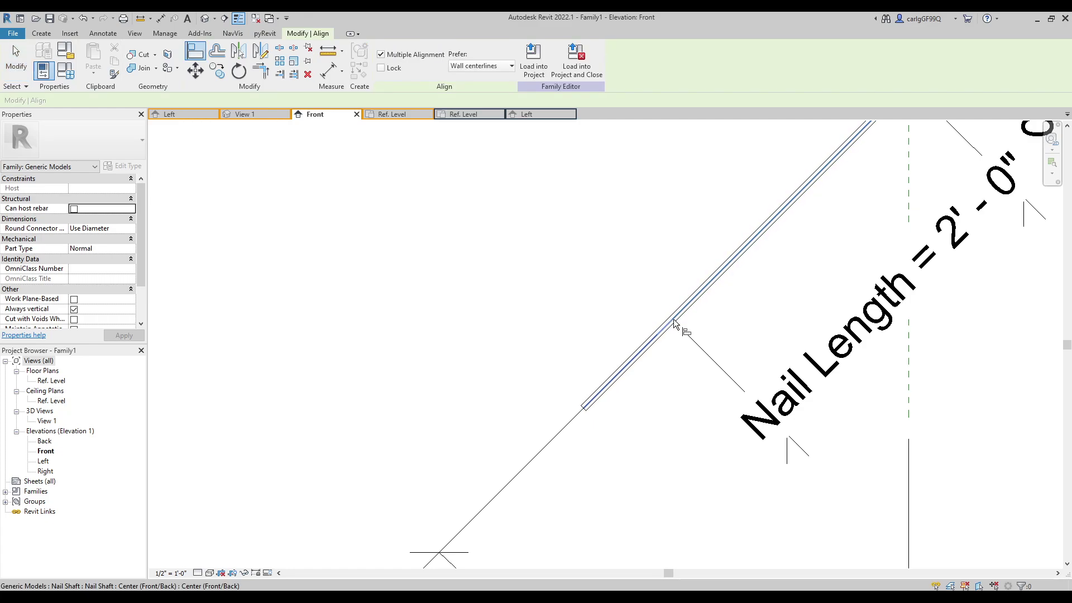
left_click(673, 319)
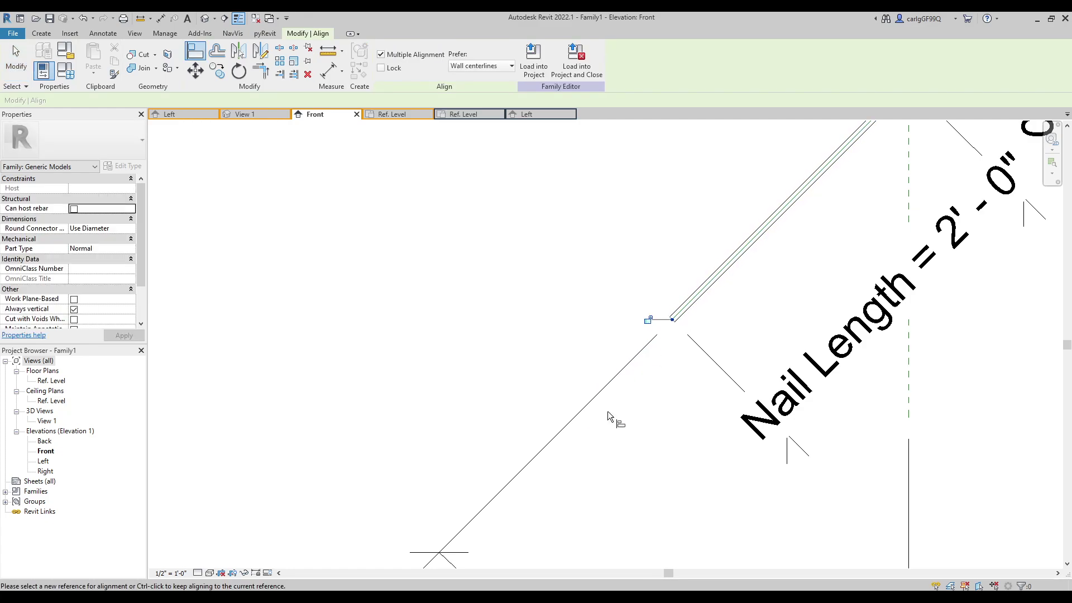
scroll(647, 319, "down", 1)
scroll(648, 318, "down", 1)
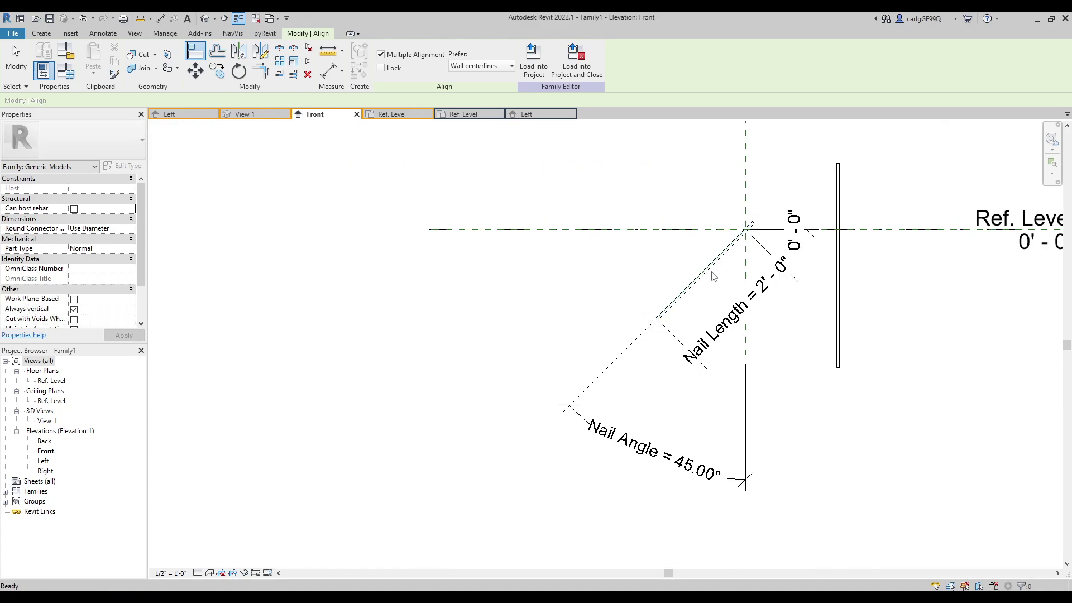
key("Escape")
scroll(711, 280, "up", 1)
scroll(688, 314, "down", 1)
Flex Nail Length to 3' - 0" so the shaft lengthens with it
left_click(715, 345)
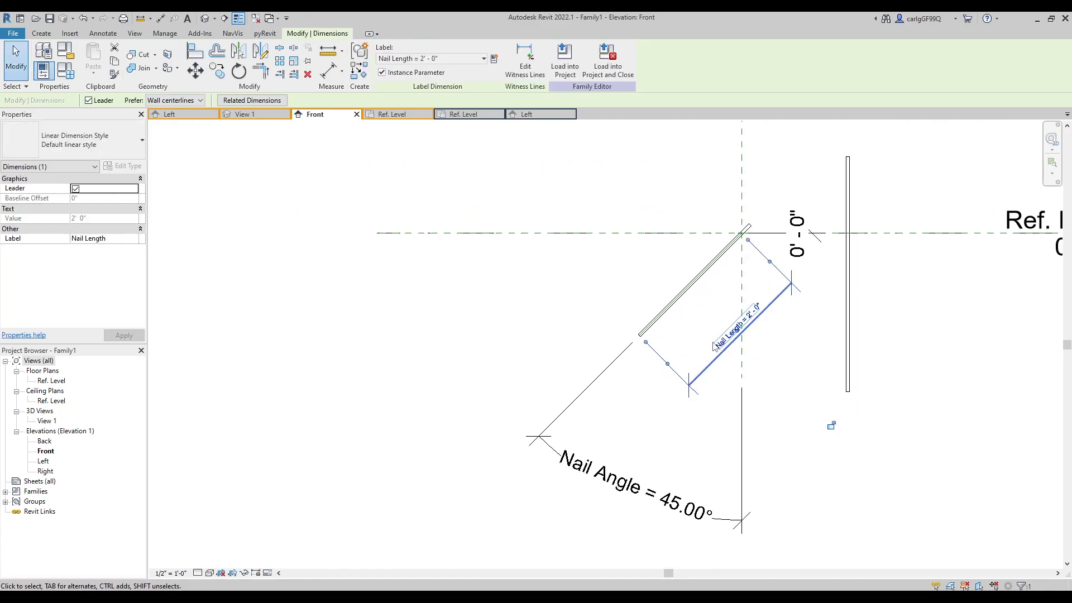
type("3")
key("Return")
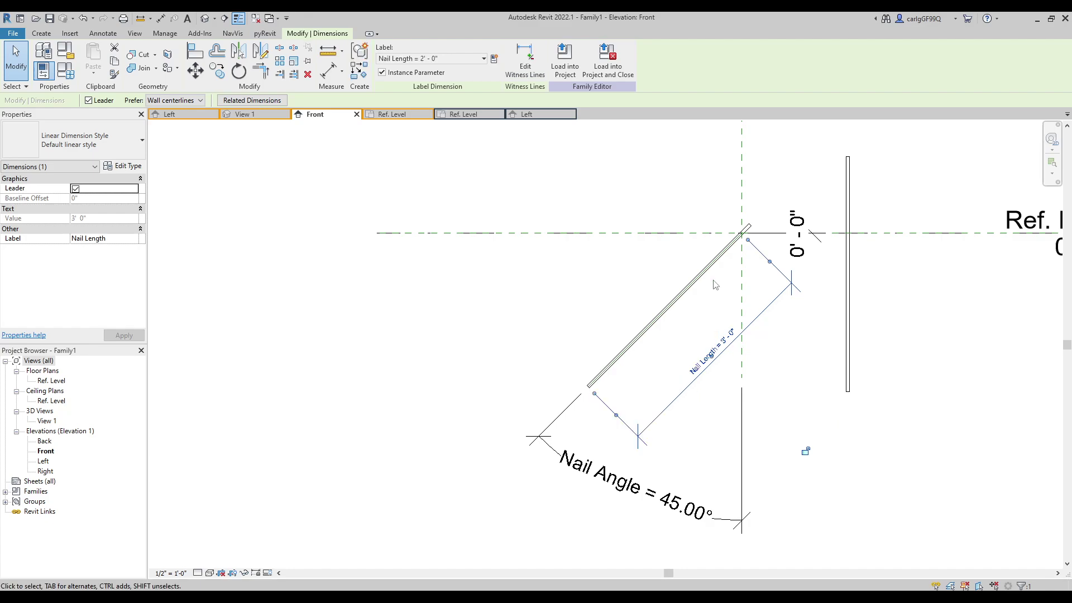
left_click(620, 484)
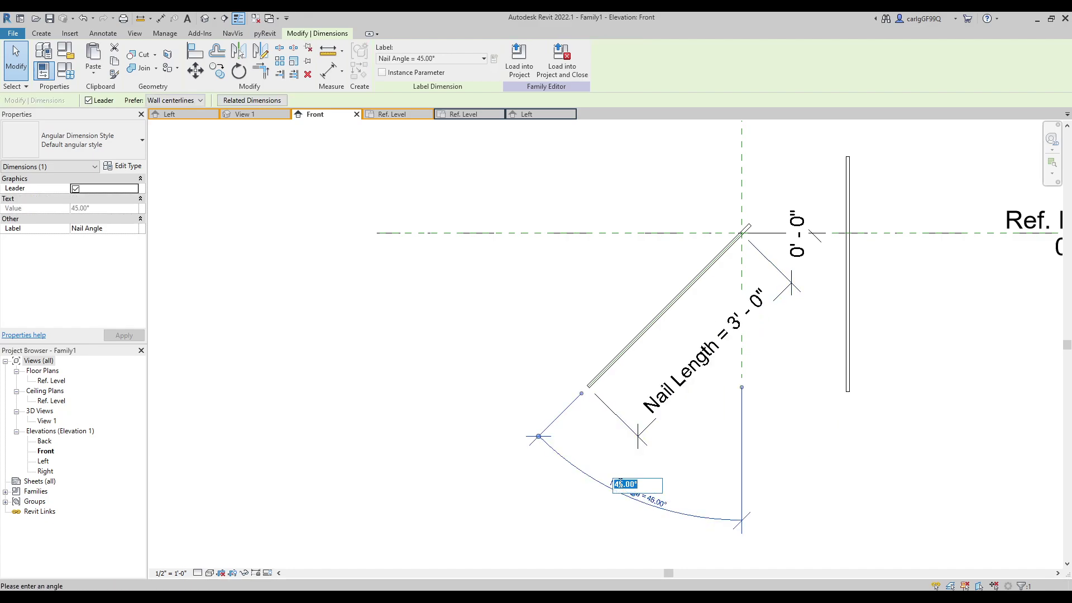
type("29")
Apply a 29° Nail Angle and remove the constraints that cannot be satisfied
key("Return")
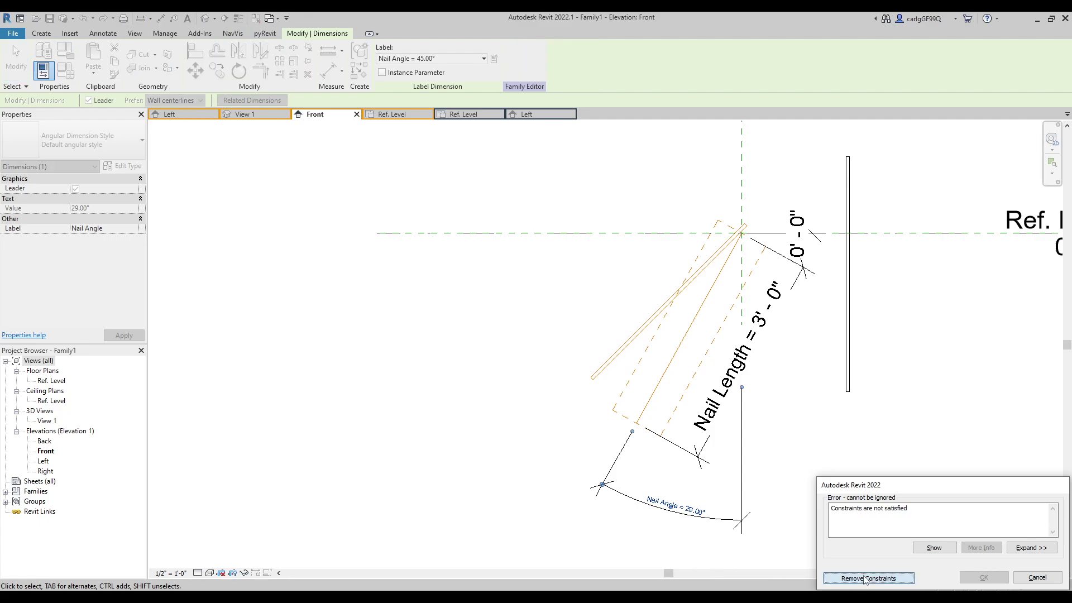
left_click(865, 579)
scroll(735, 226, "up", 3)
scroll(736, 226, "up", 2)
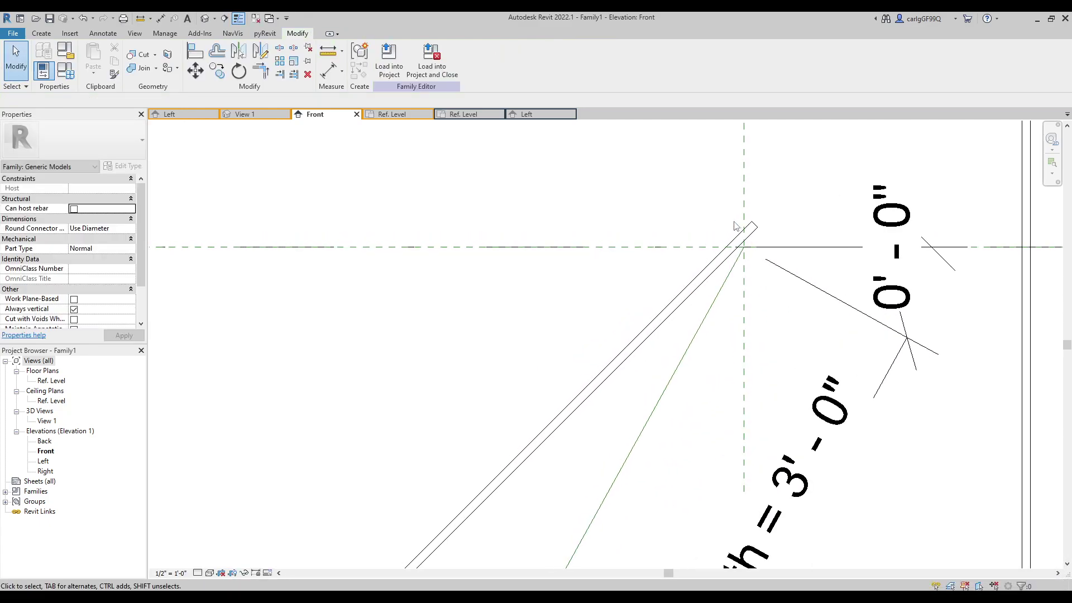
scroll(734, 227, "down", 1)
scroll(733, 234, "down", 1)
Realign the nail shaft onto the angled reference line
left_click(672, 322)
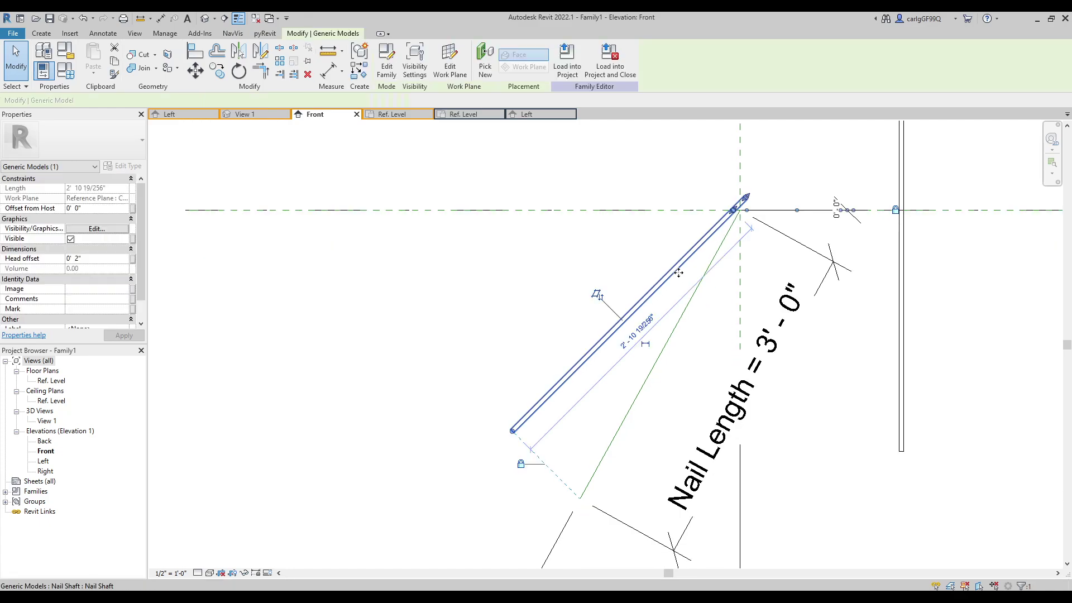
key("a")
key("l")
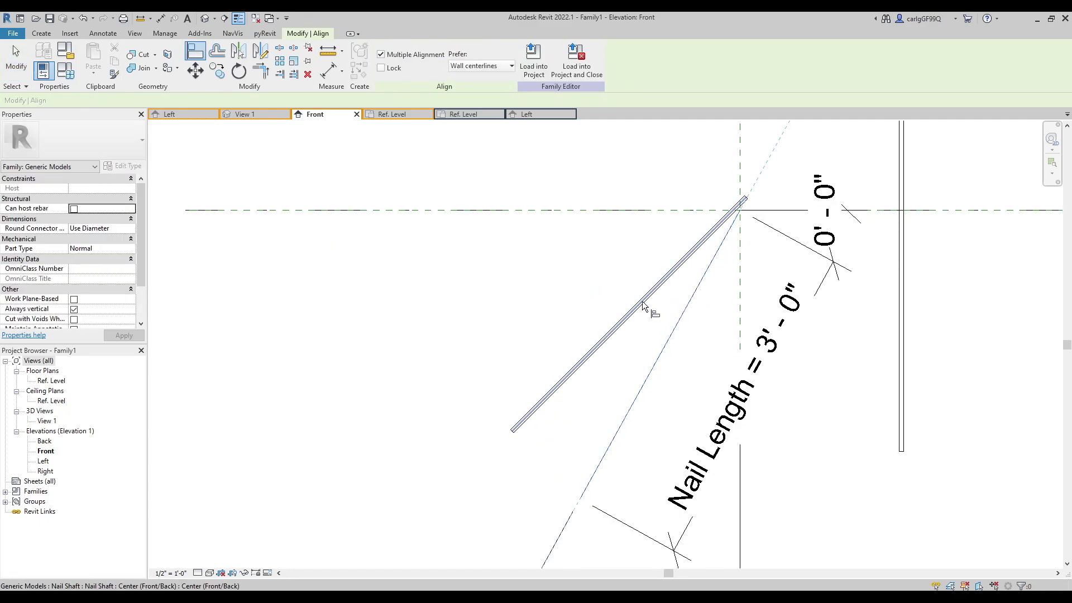
left_click(648, 306)
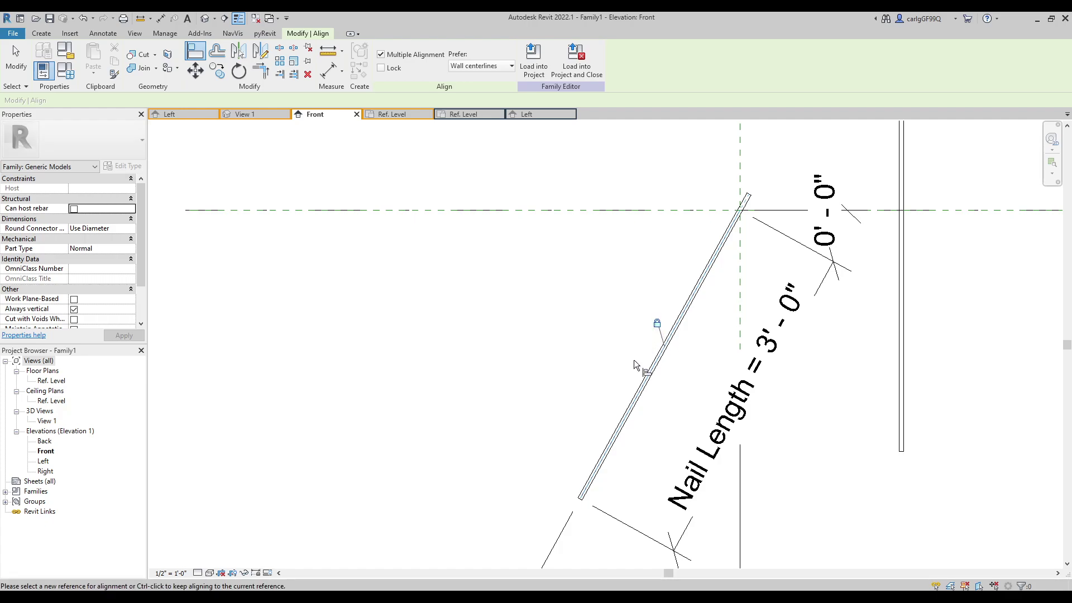
scroll(782, 212, "up", 1)
scroll(804, 234, "up", 2)
scroll(868, 195, "down", 2)
key("Escape")
Delete the vertical 0' - 0" dimension
left_click(868, 195)
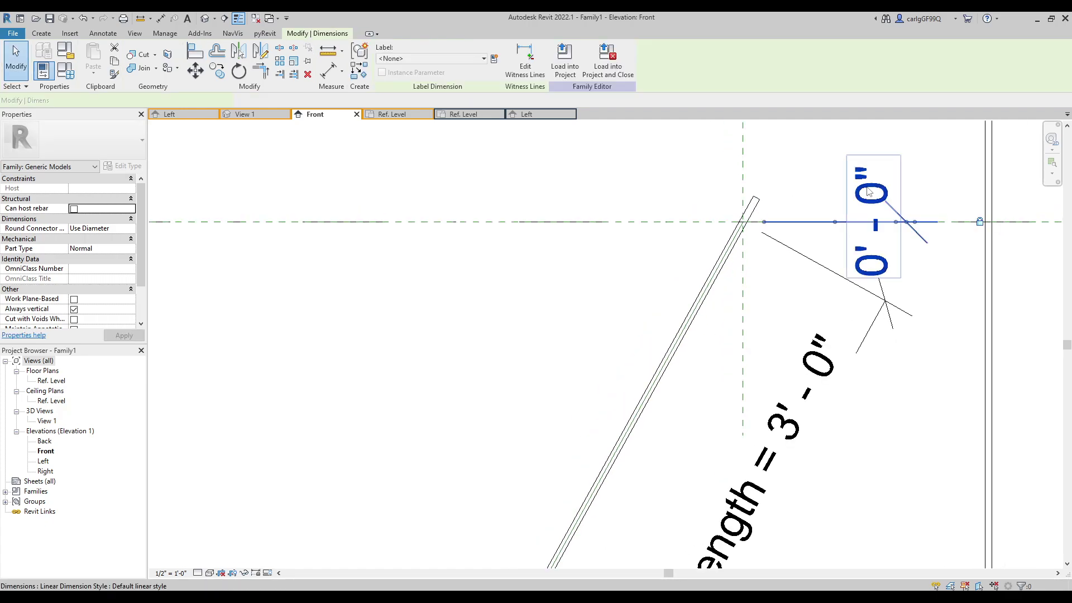
key("Delete")
scroll(868, 195, "down", 1)
scroll(868, 195, "down", 1)
Reset Nail Length to 2' - 0" and Nail Angle to 45°, removing failed constraints
left_click(766, 407)
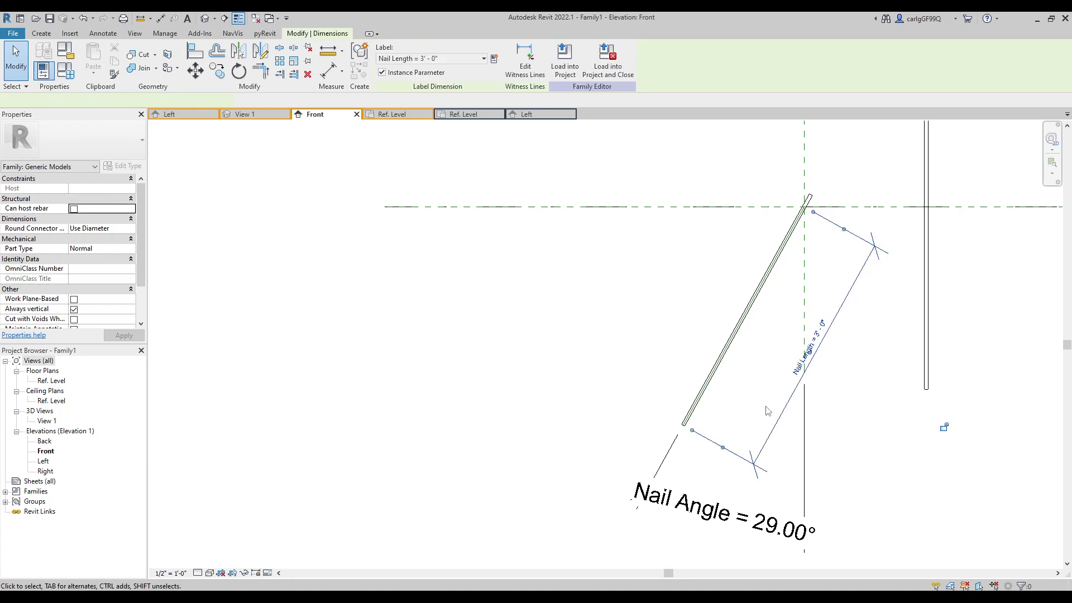
left_click(797, 360)
key("Return")
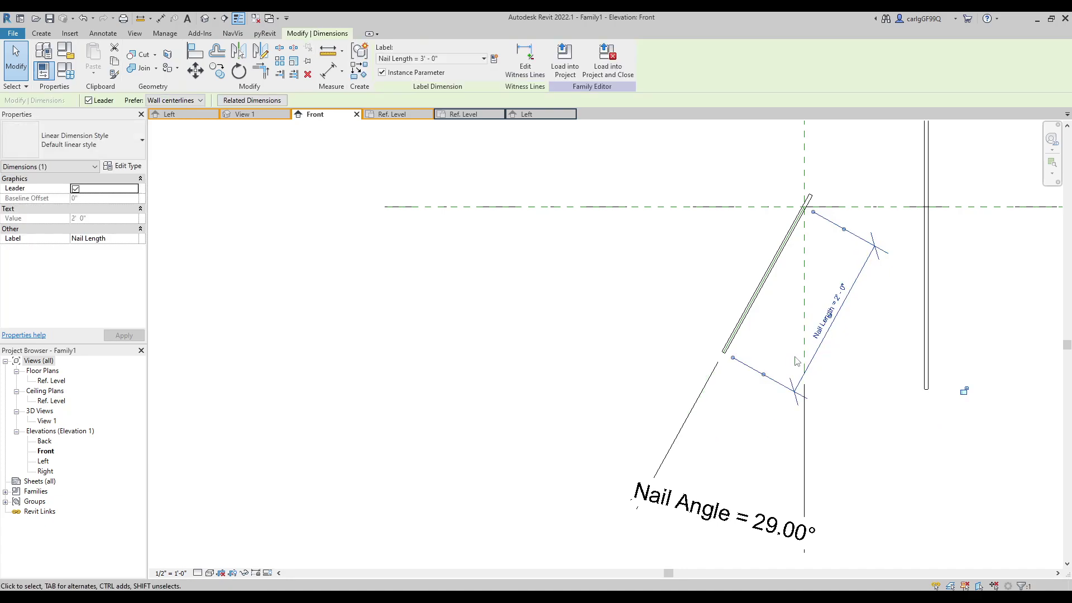
left_click(705, 510)
left_click(706, 512)
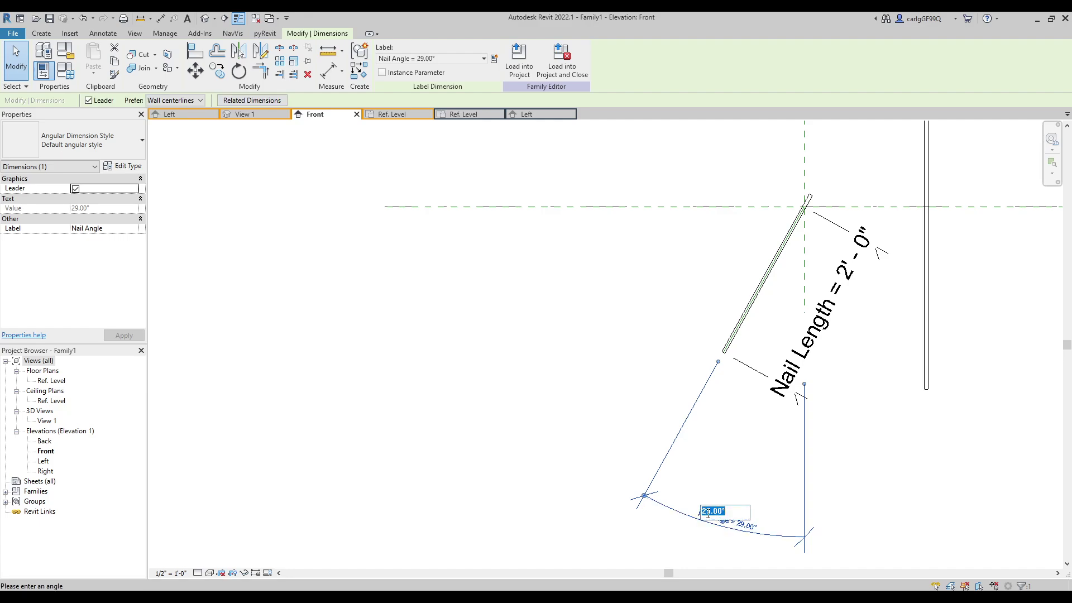
type("45")
key("Return")
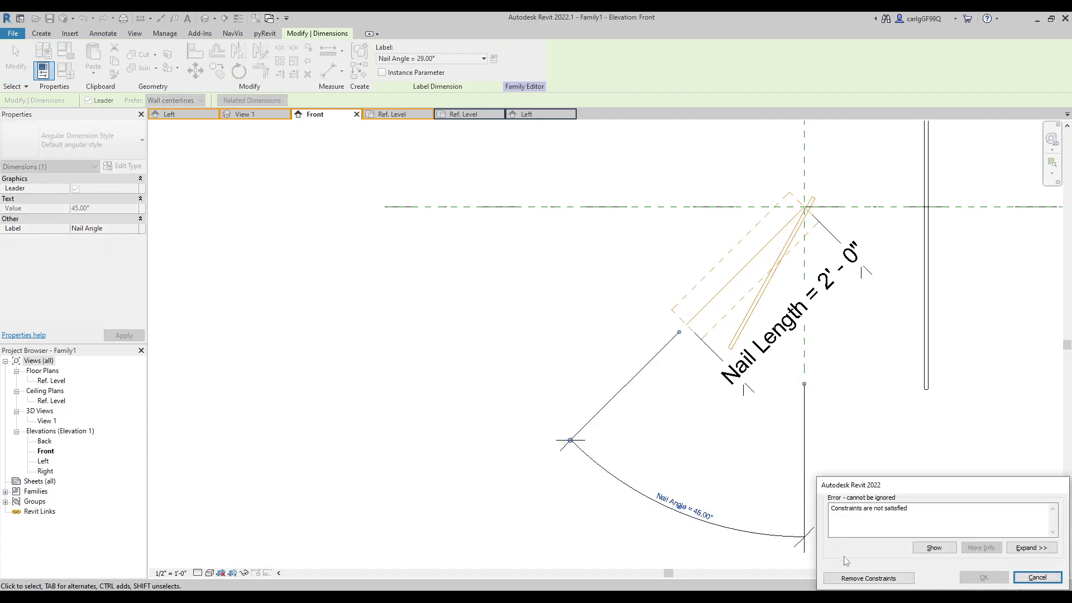
left_click(862, 578)
Start another shaft alignment, then cancel it
scroll(838, 202, "up", 4)
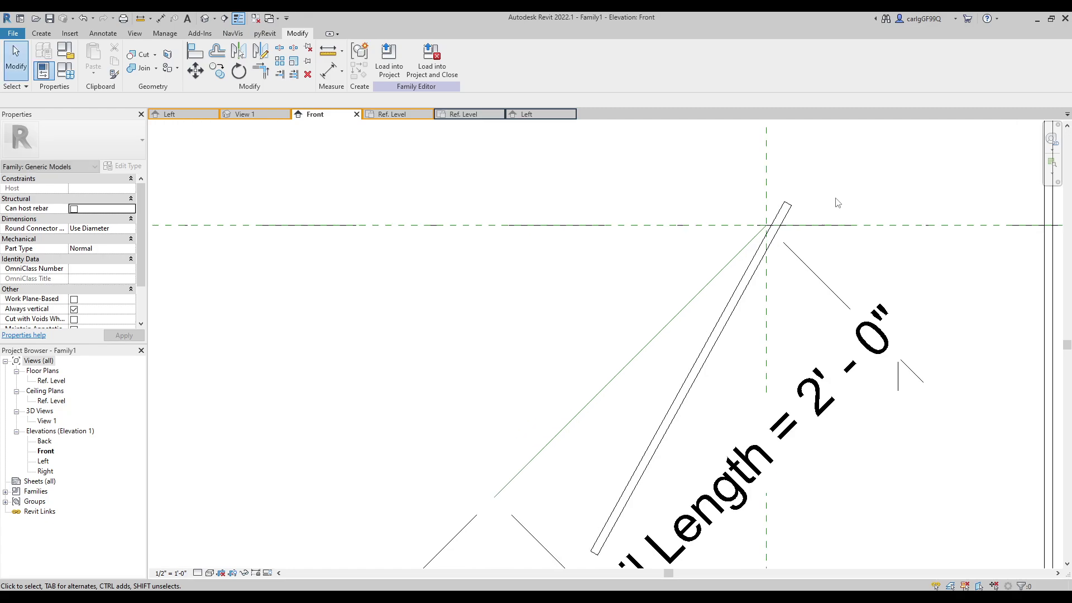
key("l")
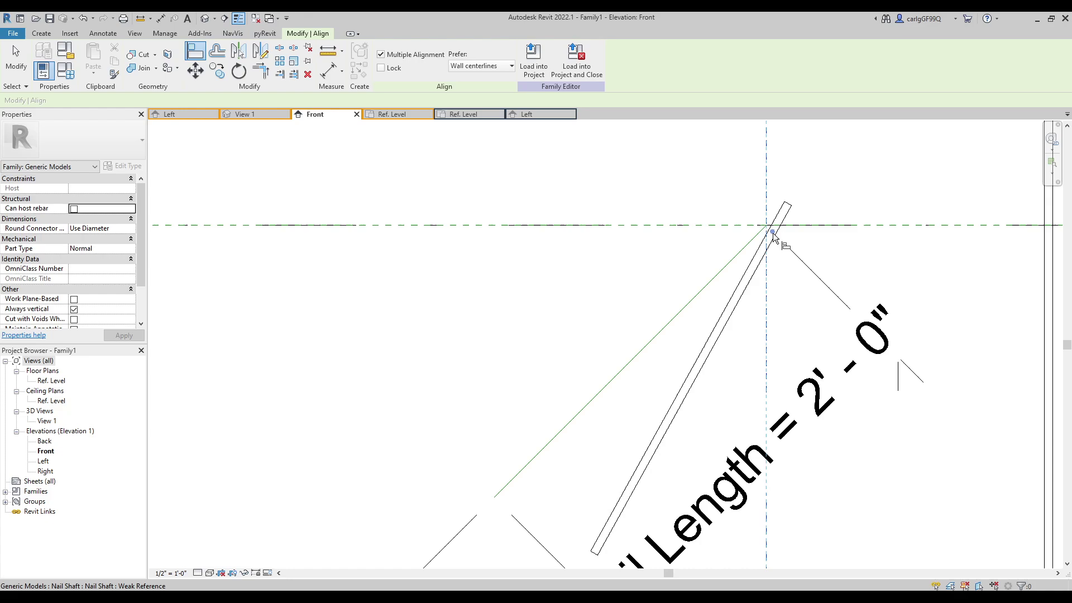
left_click(773, 235)
scroll(776, 262, "down", 2)
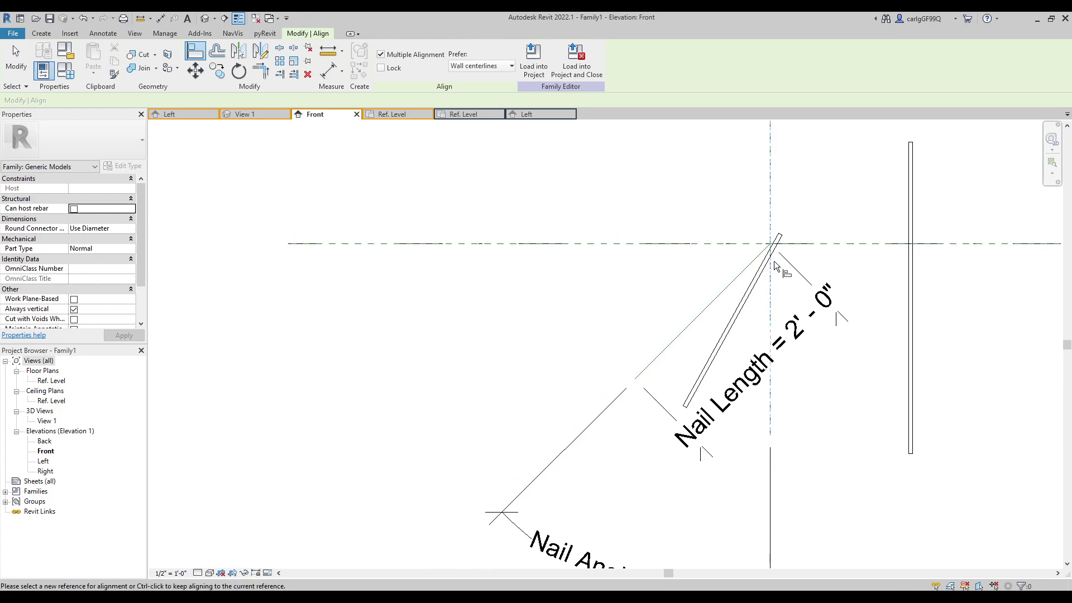
scroll(775, 261, "up", 1)
scroll(775, 263, "up", 1)
key("Escape")
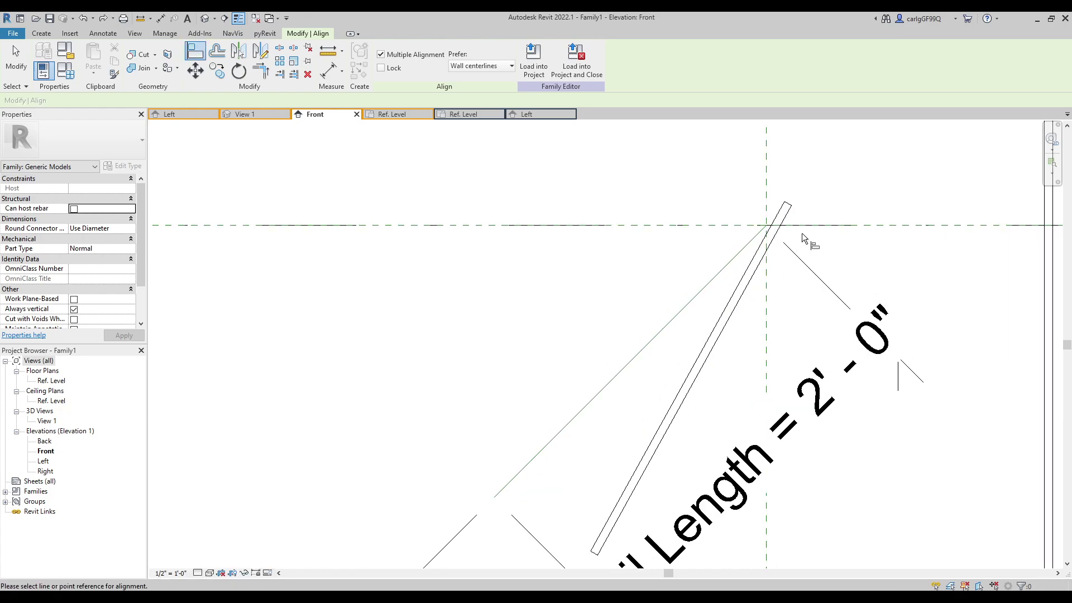
key("Escape")
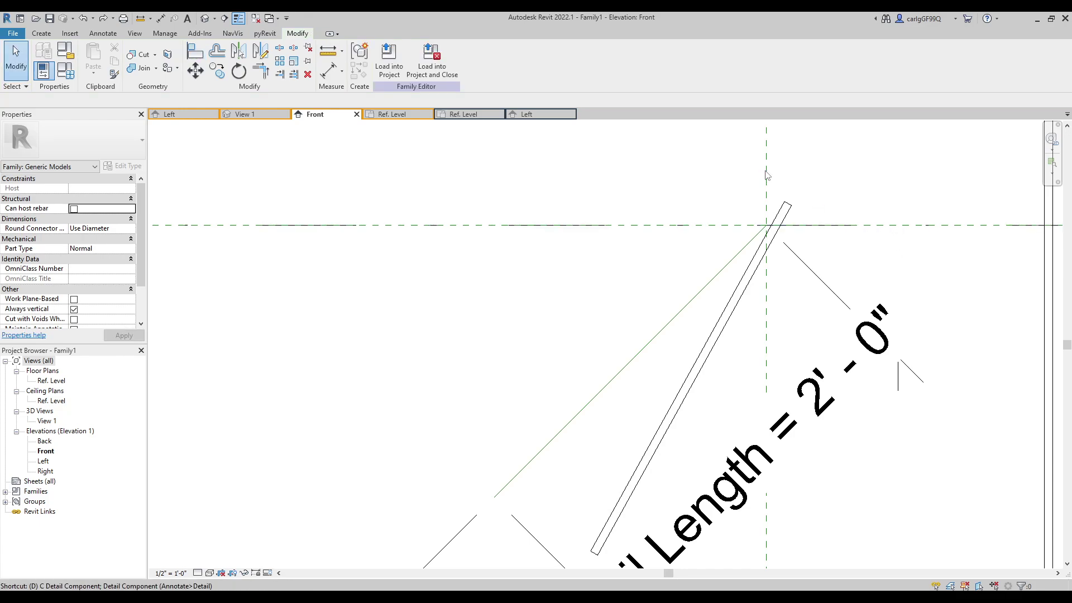
Place a 0' - 0 3/8" aligned dimension from the shaft tip
key("d")
key("i")
left_click(769, 220)
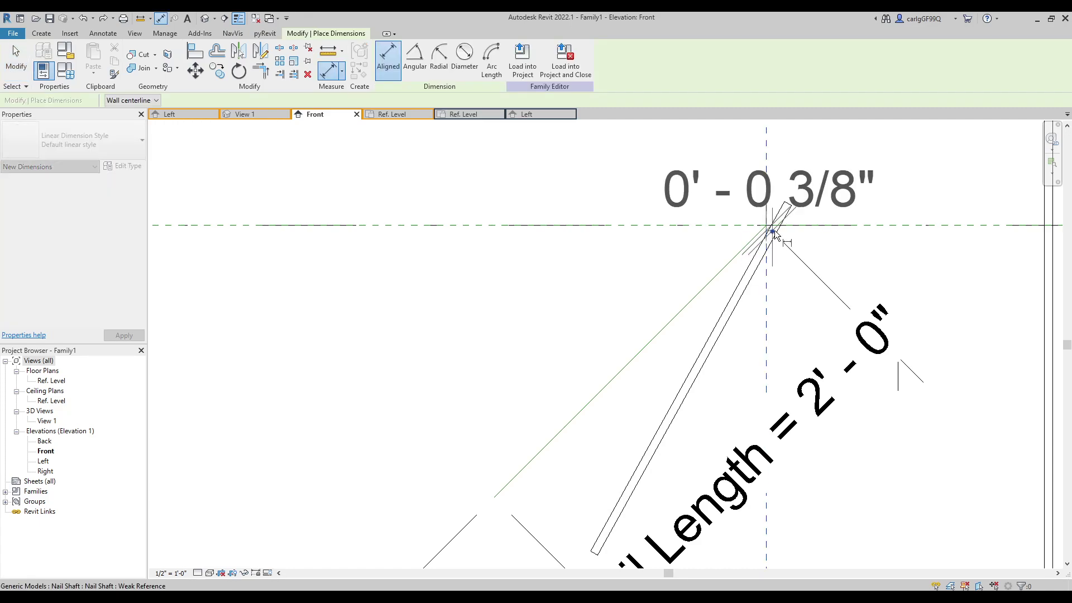
scroll(799, 211, "down", 1)
scroll(798, 211, "down", 2)
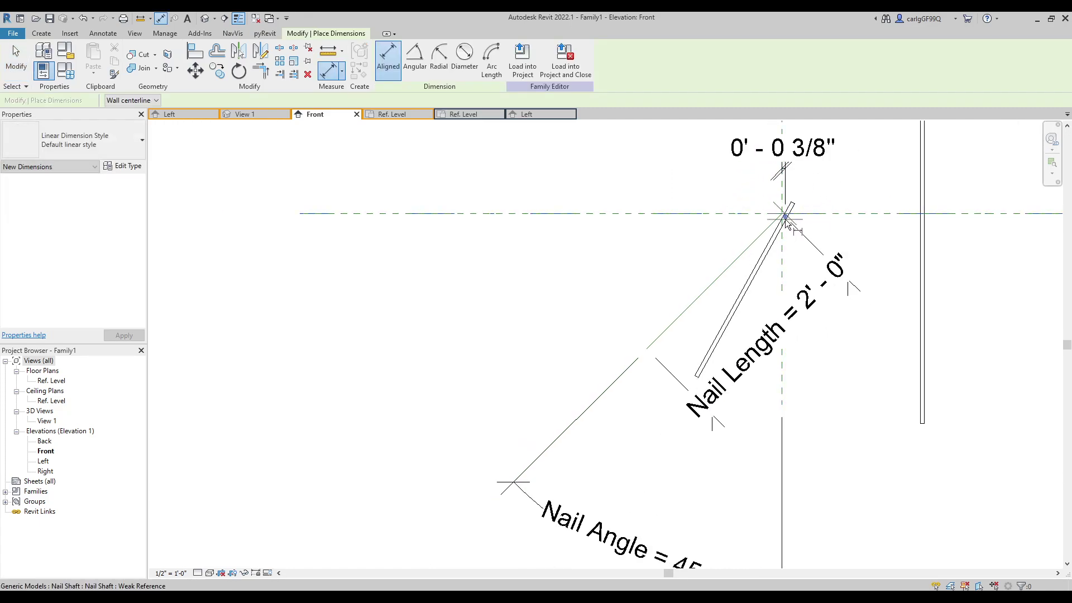
scroll(789, 218, "up", 3)
scroll(791, 218, "down", 3)
scroll(792, 218, "down", 1)
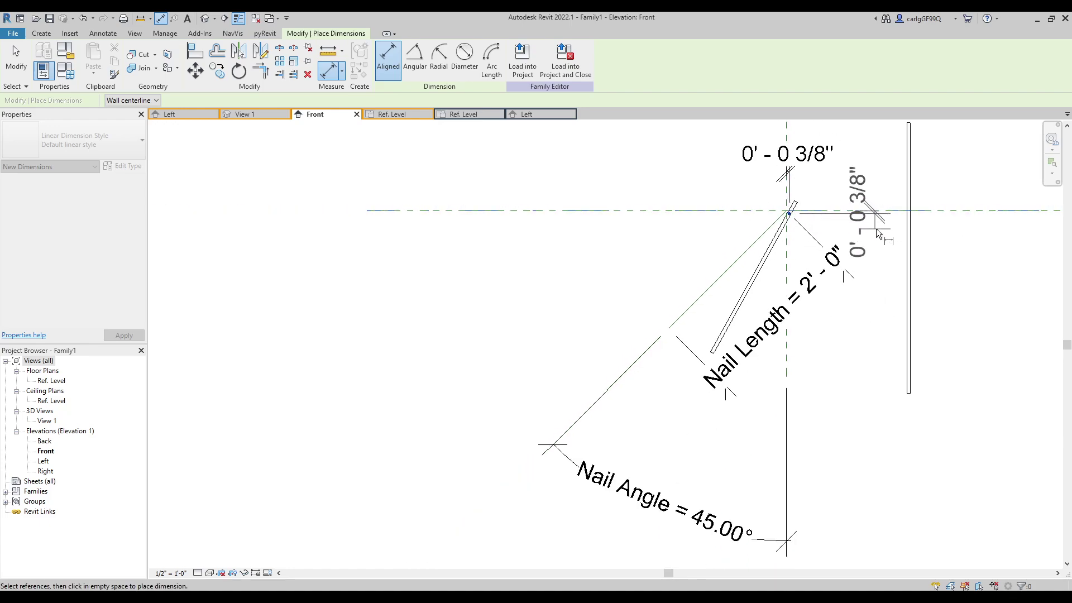
left_click(882, 224)
key("Escape")
key("Escape")
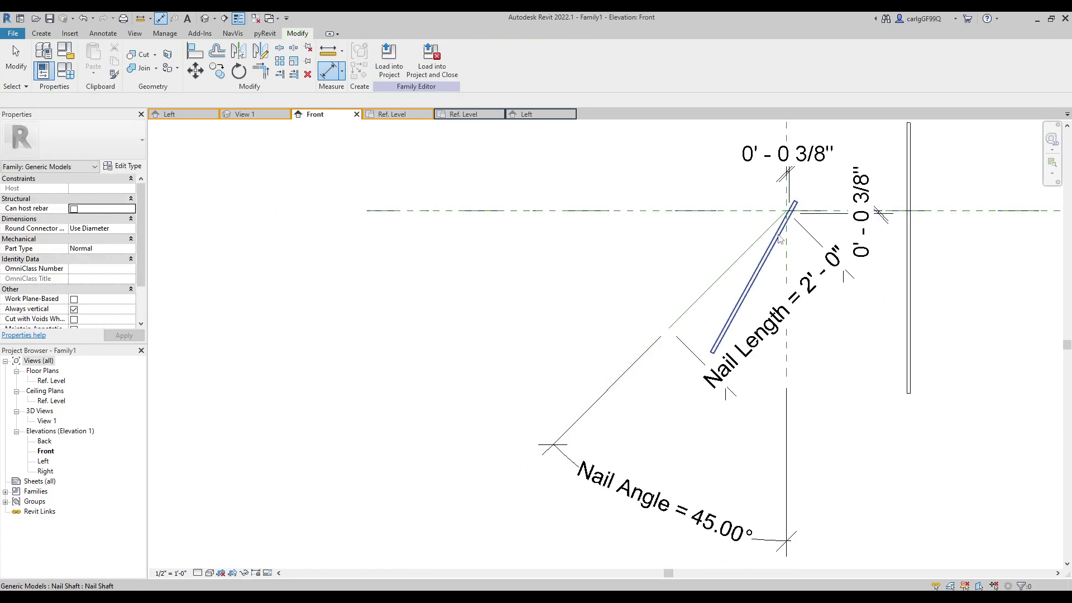
Set both shaft end offsets to 0 and make one a permanent dimension
left_click(779, 229)
left_click(869, 215)
type("0")
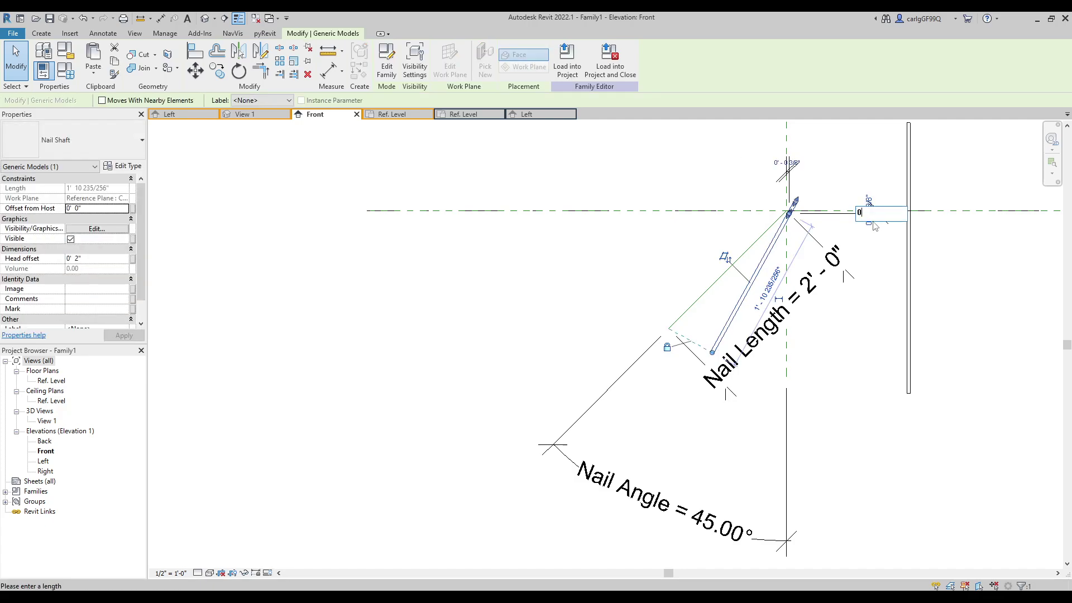
key("Return")
left_click(800, 164)
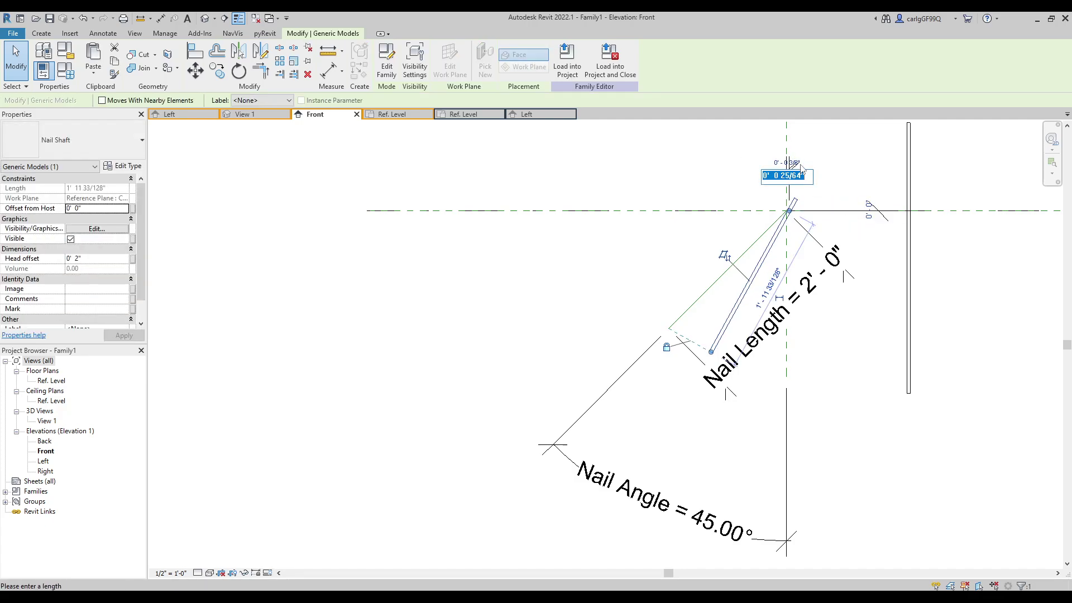
type("0")
key("Return")
left_click(794, 165)
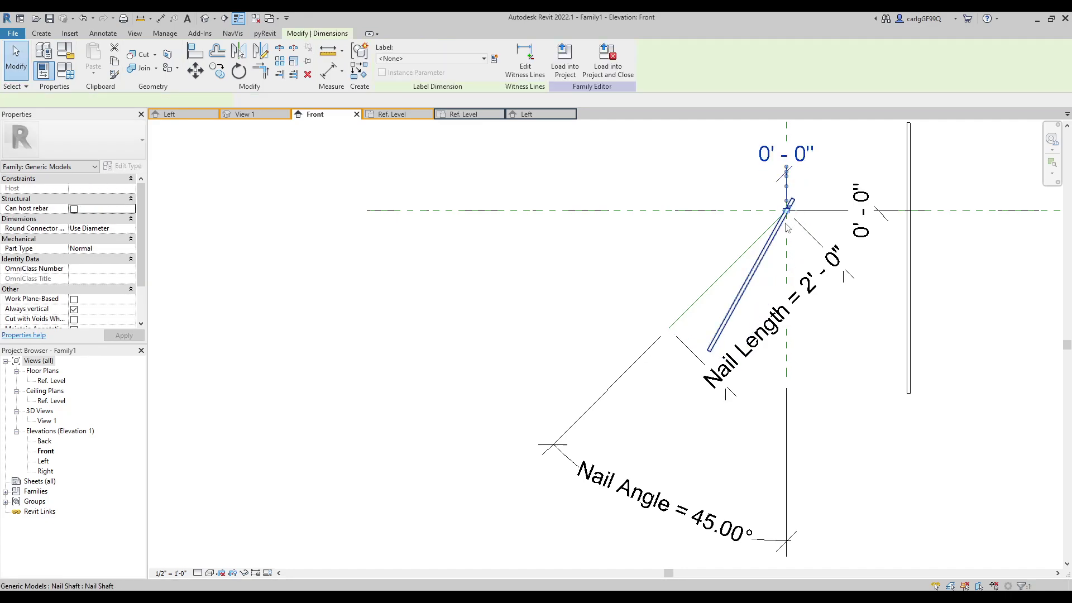
left_click(863, 211)
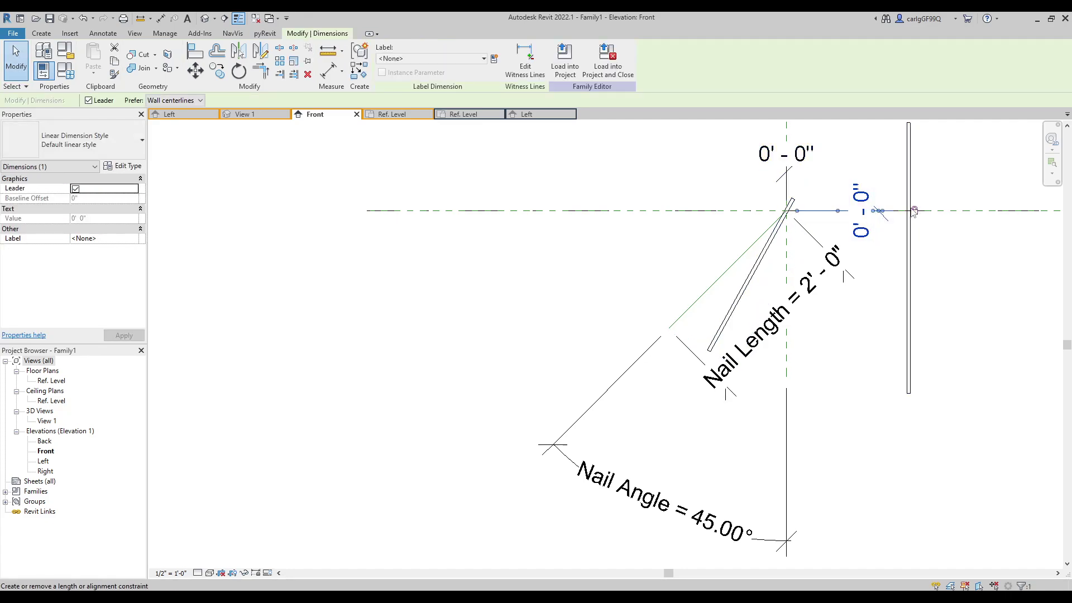
key("Escape")
Align the nail shaft onto the diagonal reference line
scroll(754, 279, "up", 3)
scroll(758, 294, "up", 1)
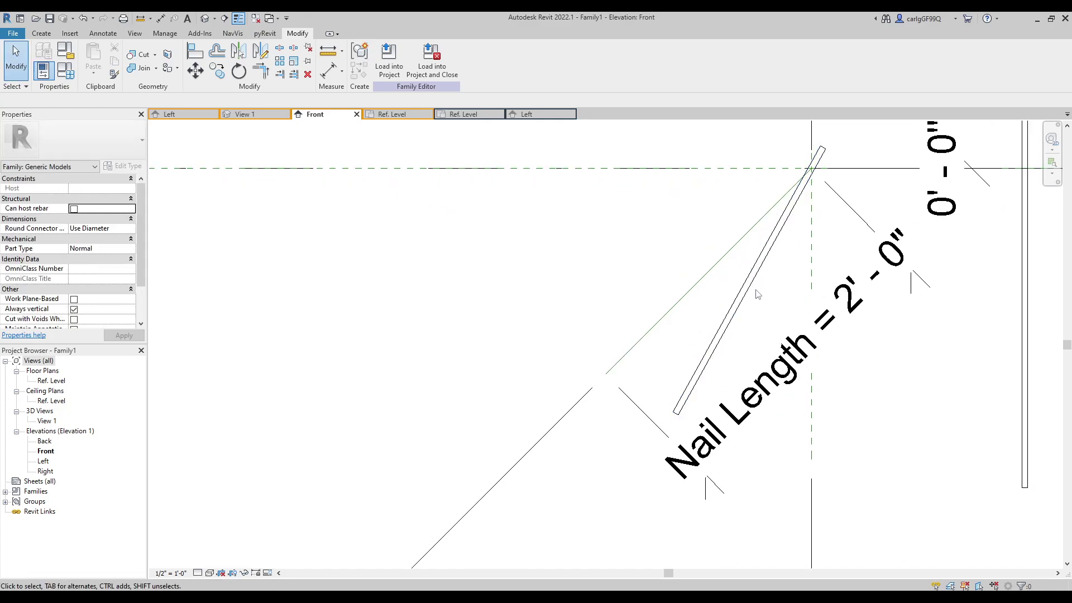
key("a")
key("l")
left_click(725, 253)
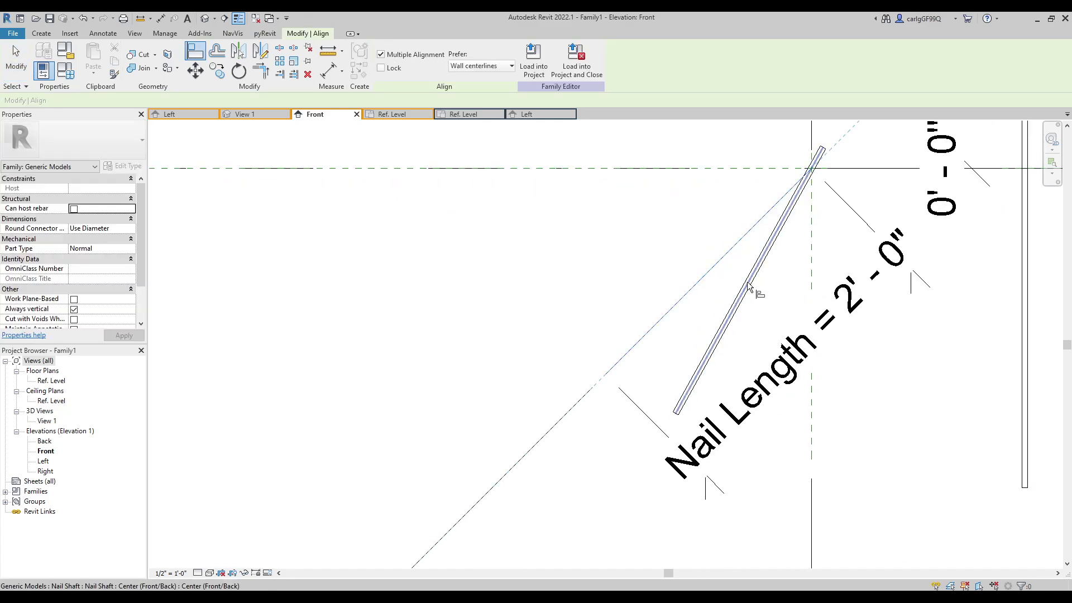
left_click(749, 285)
key("Escape")
scroll(737, 354, "down", 2)
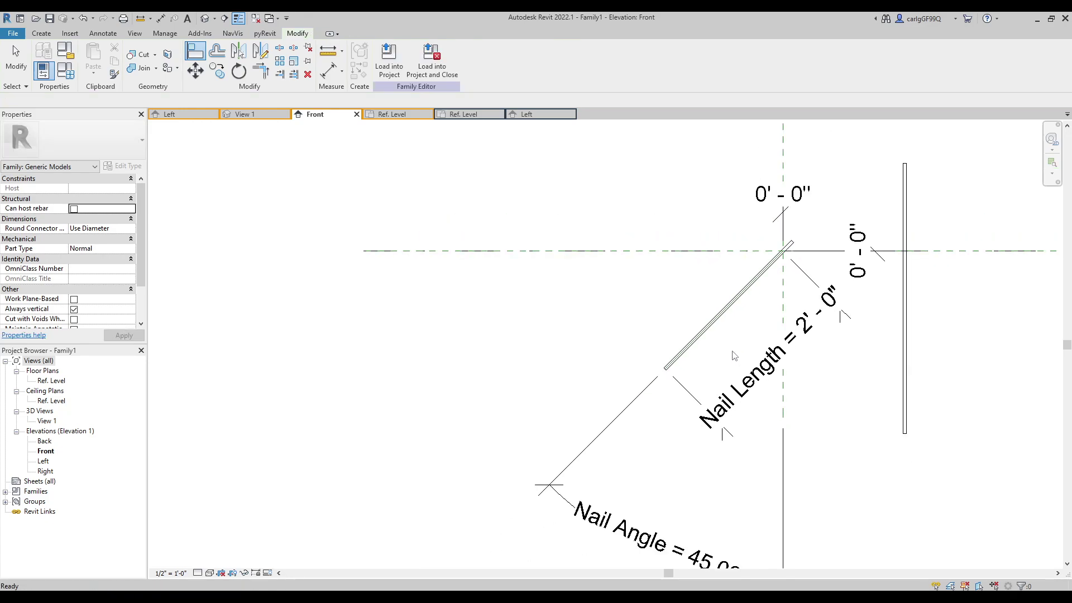
scroll(734, 355, "down", 1)
left_click(667, 500)
Test a 29° Nail Angle, cancel the error, and realign the shaft to the angled line
left_click(666, 494)
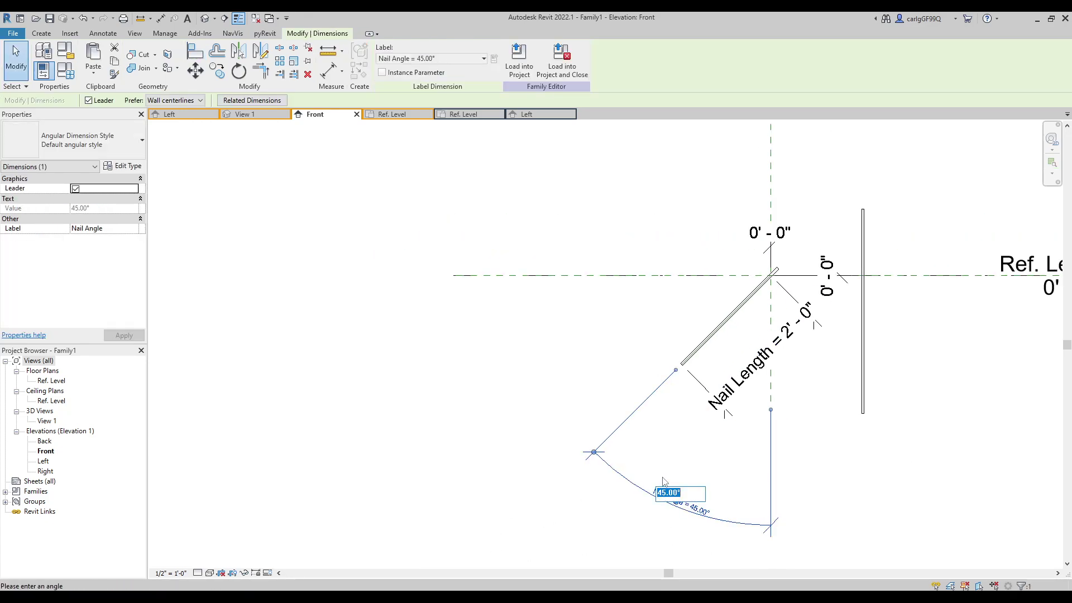
key("Return")
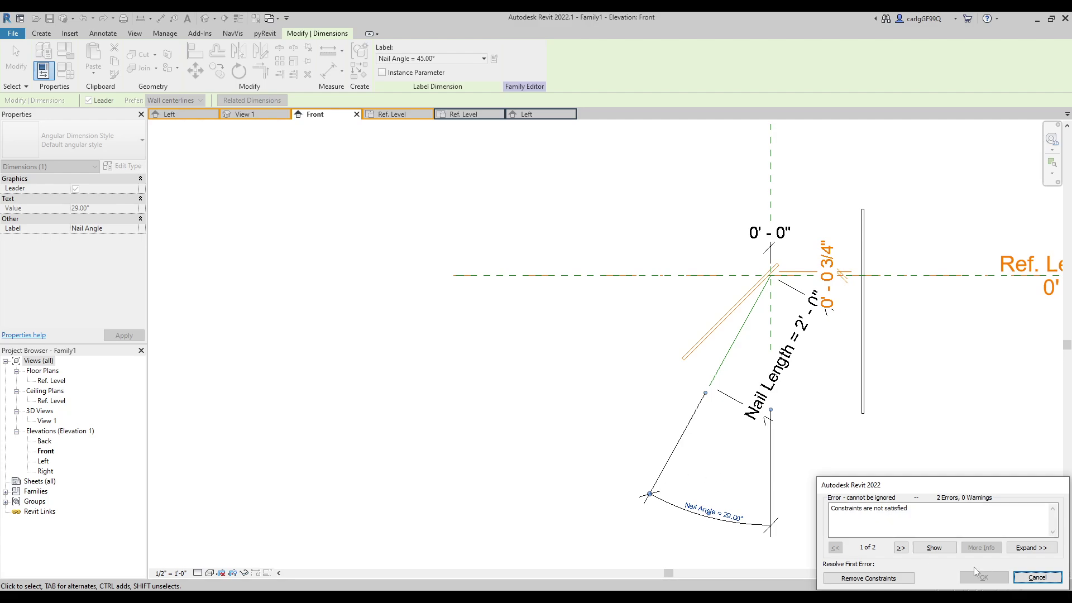
left_click(1036, 579)
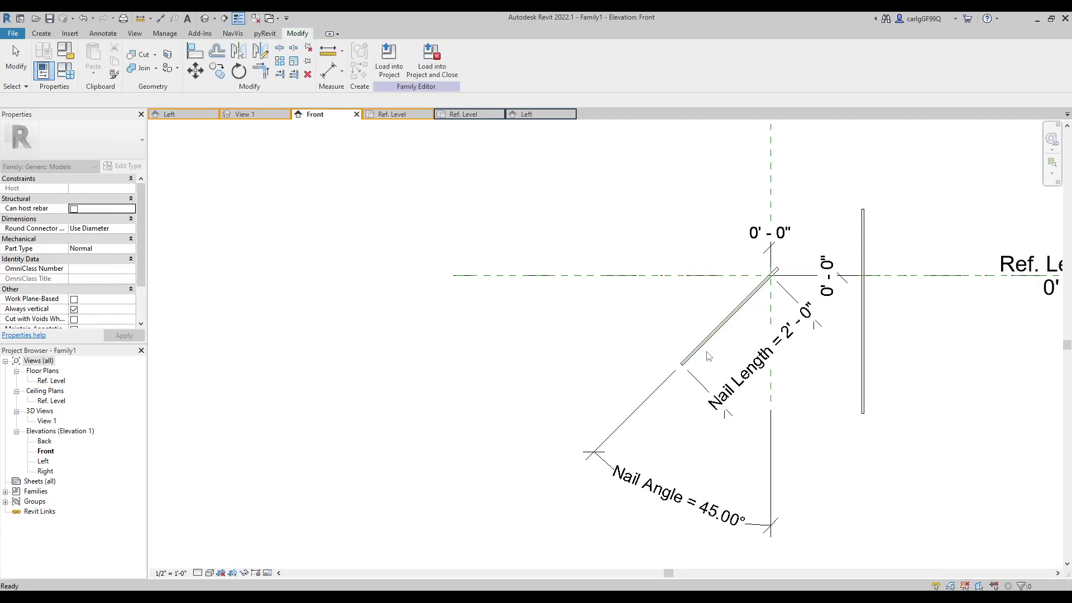
key("l")
scroll(699, 350, "up", 2)
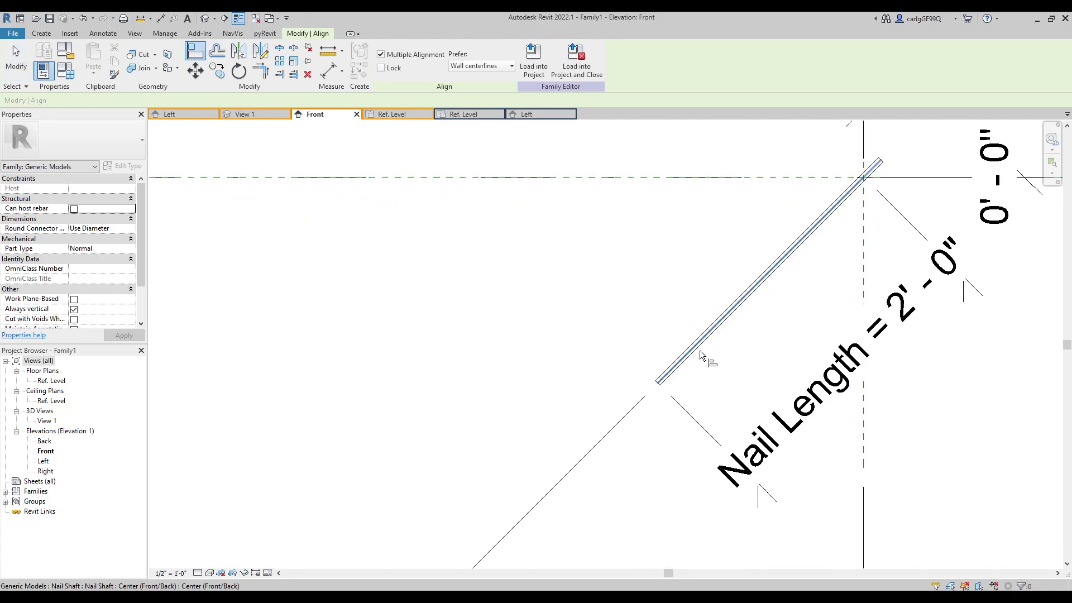
left_click(699, 345)
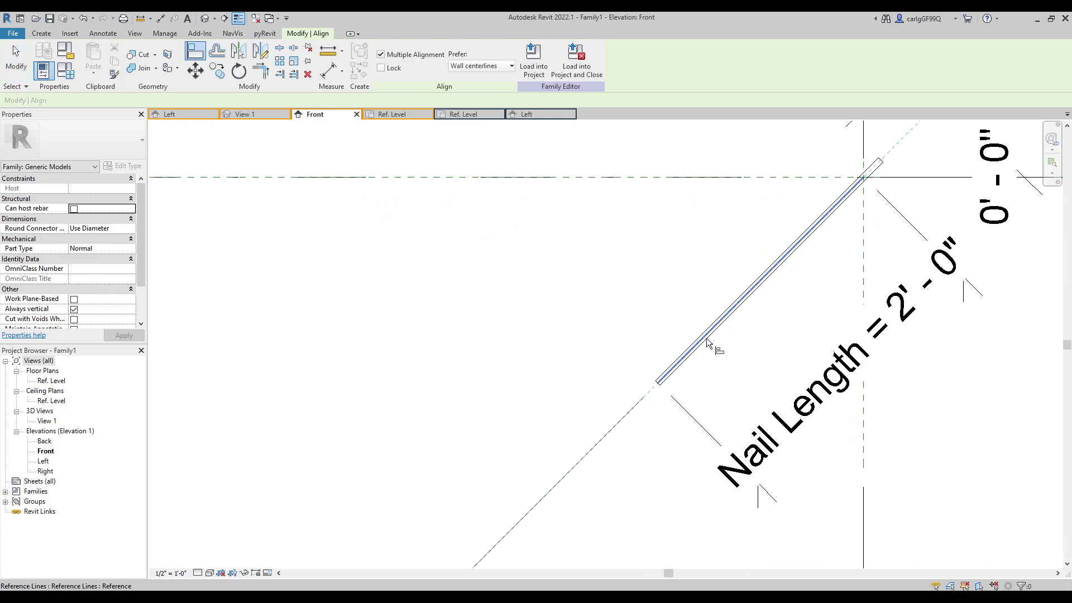
left_click(706, 338)
scroll(761, 262, "down", 3)
key("Escape")
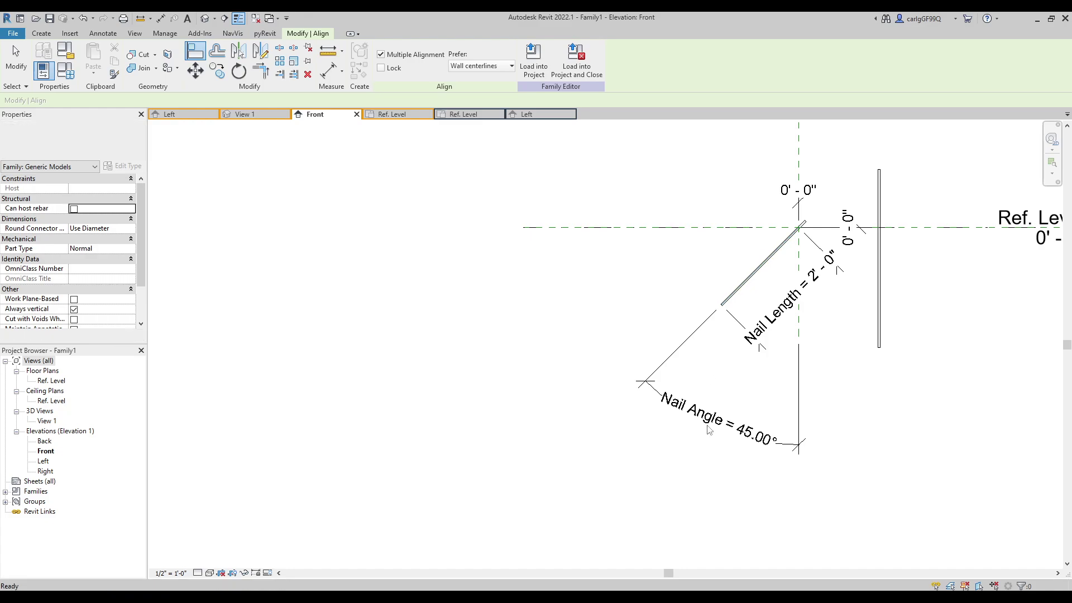
Test a 24° Nail Angle and cancel the failing change, keeping 45°
left_click(693, 416)
left_click(689, 416)
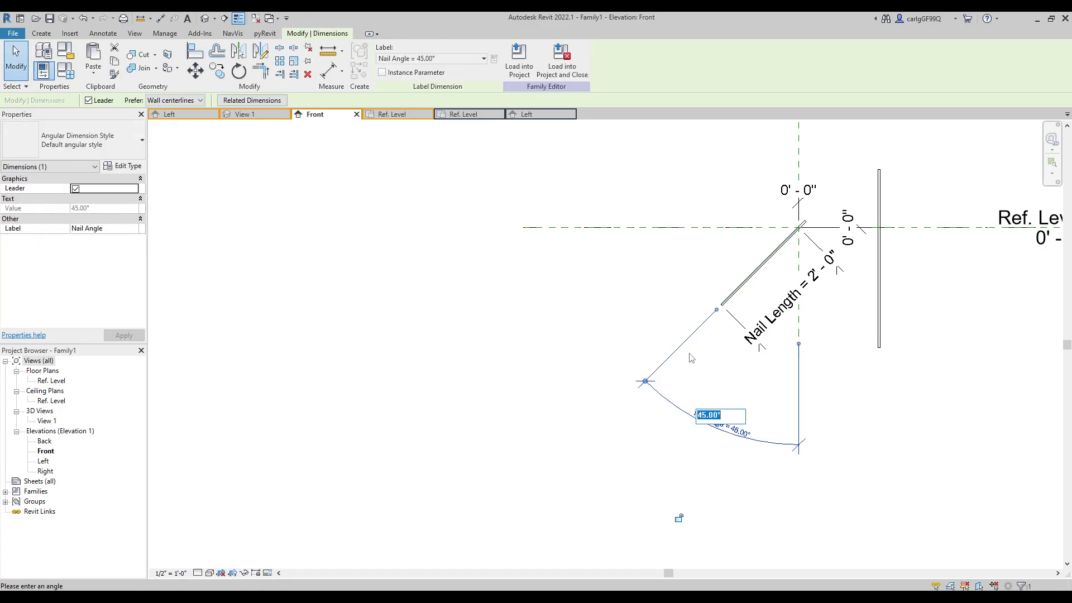
type("24")
key("Return")
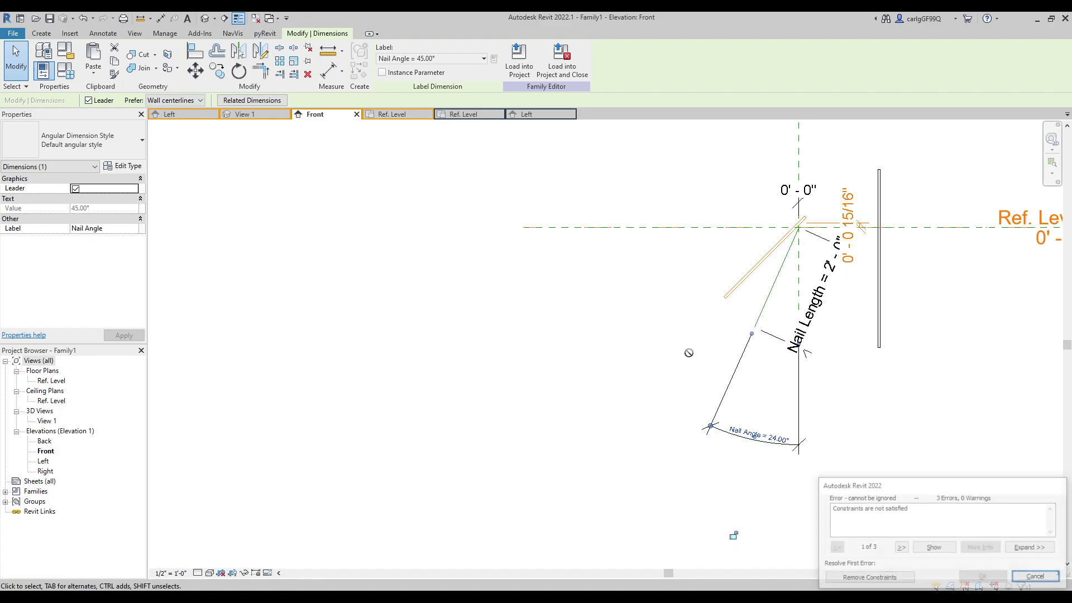
left_click(1037, 577)
Delete the Nail Shaft extrusion and bring the Ref Level marker into view
scroll(746, 282, "up", 2)
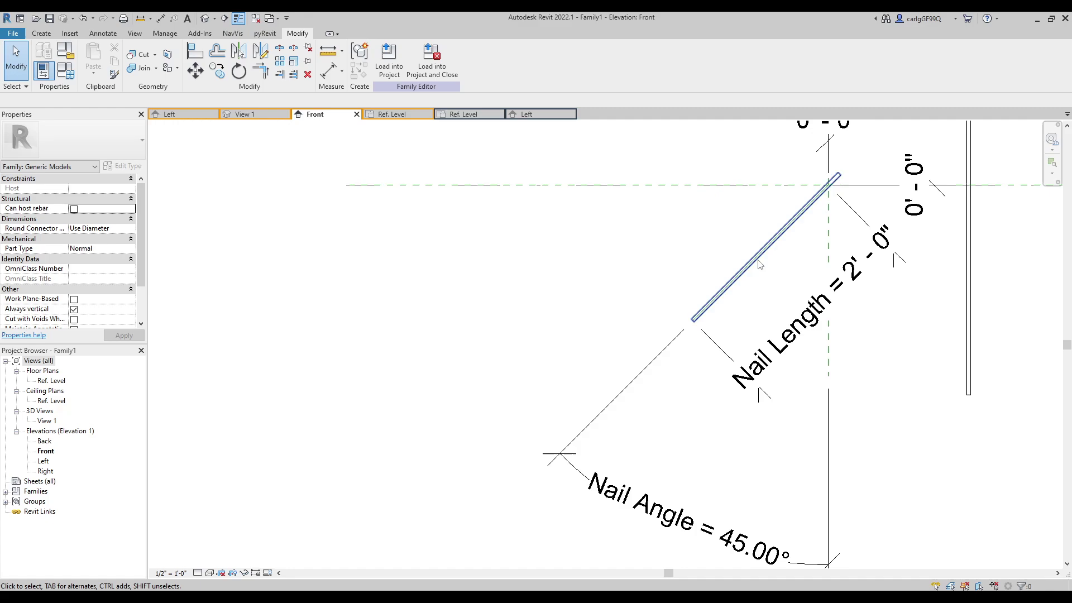
left_click(761, 268)
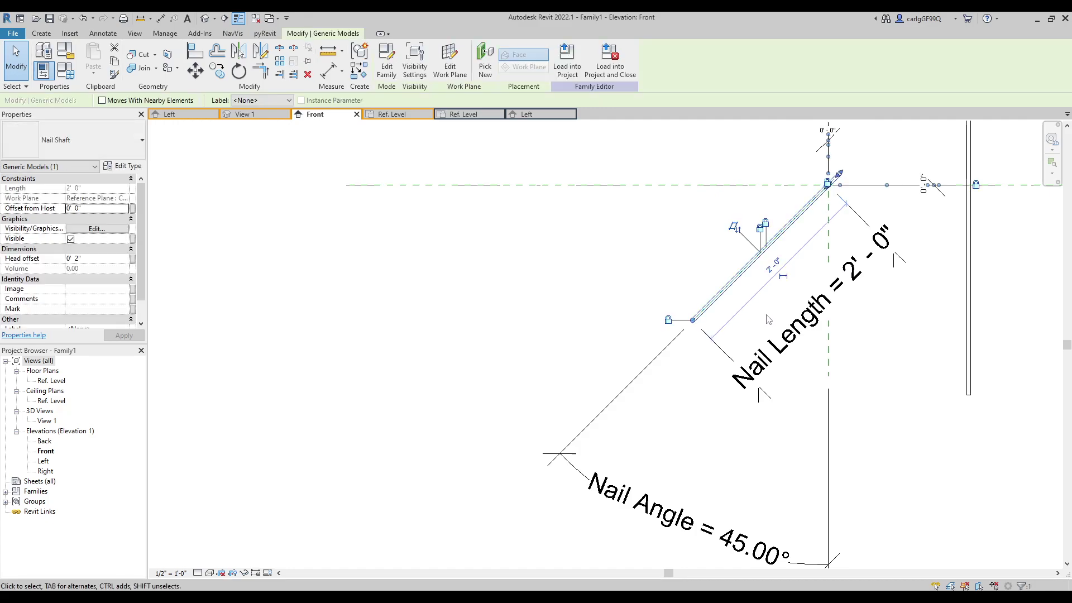
key("Delete")
scroll(660, 350, "down", 3)
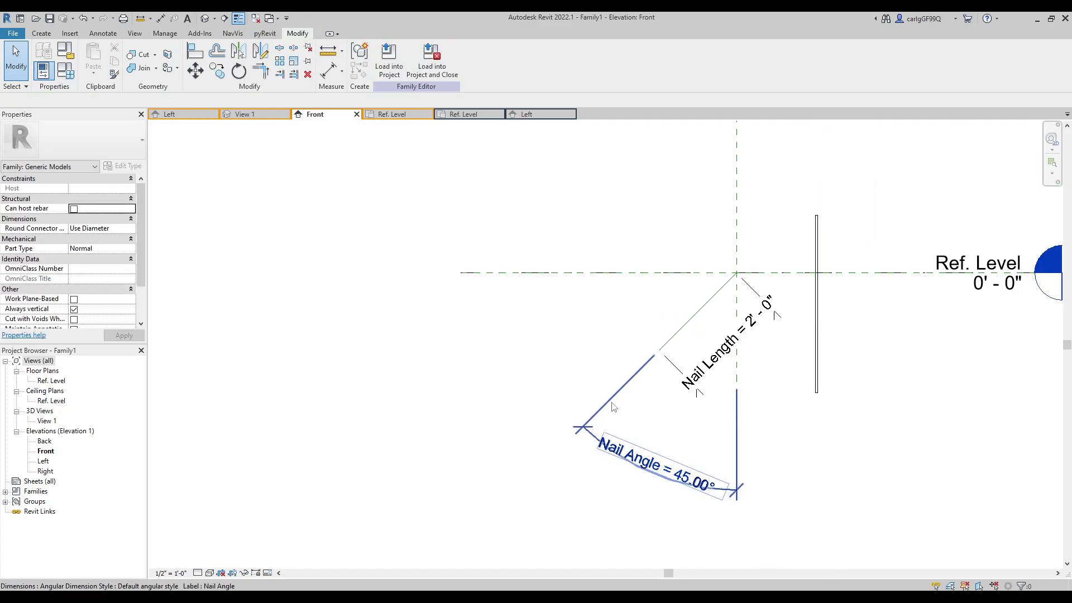
scroll(661, 351, "up", 4)
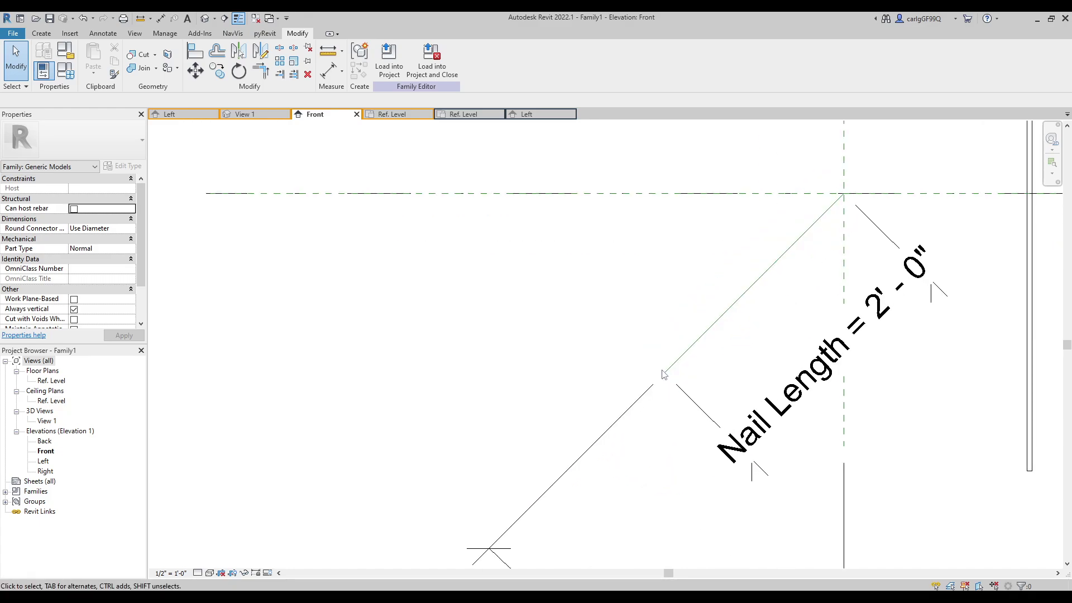
scroll(665, 357, "down", 2)
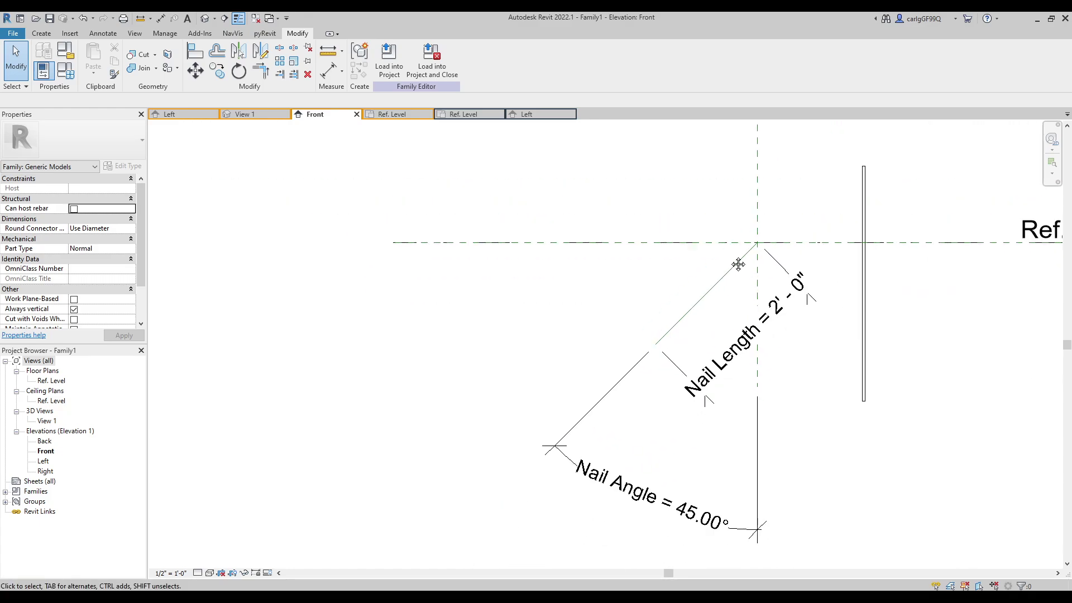
middle_click_drag(734, 262, 627, 360)
scroll(627, 360, "up", 1)
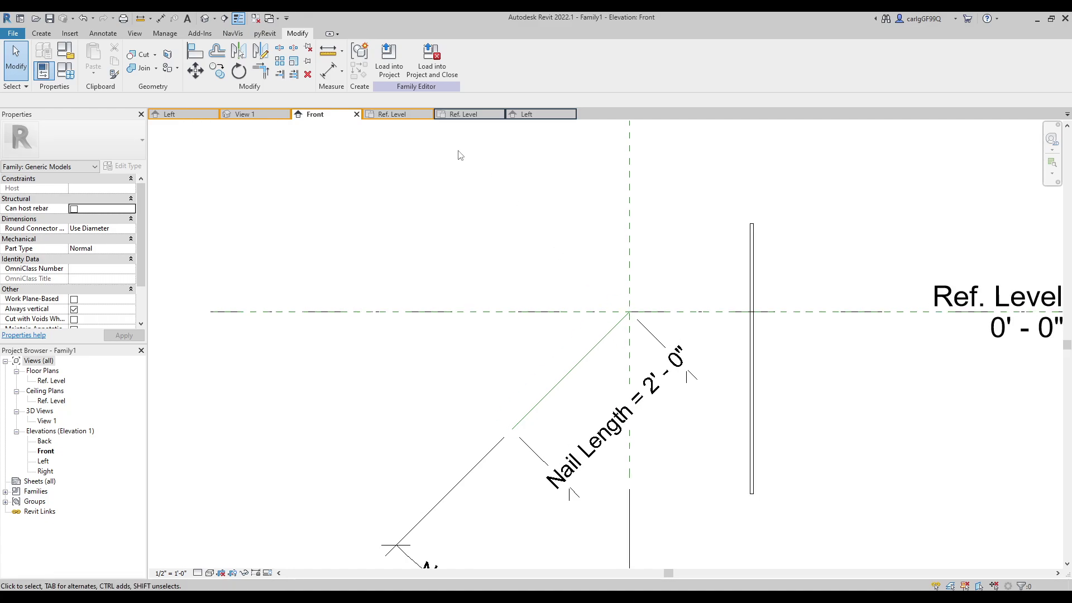
Start a new extrusion sketched on the angled reference line in 3D View 1
left_click(41, 34)
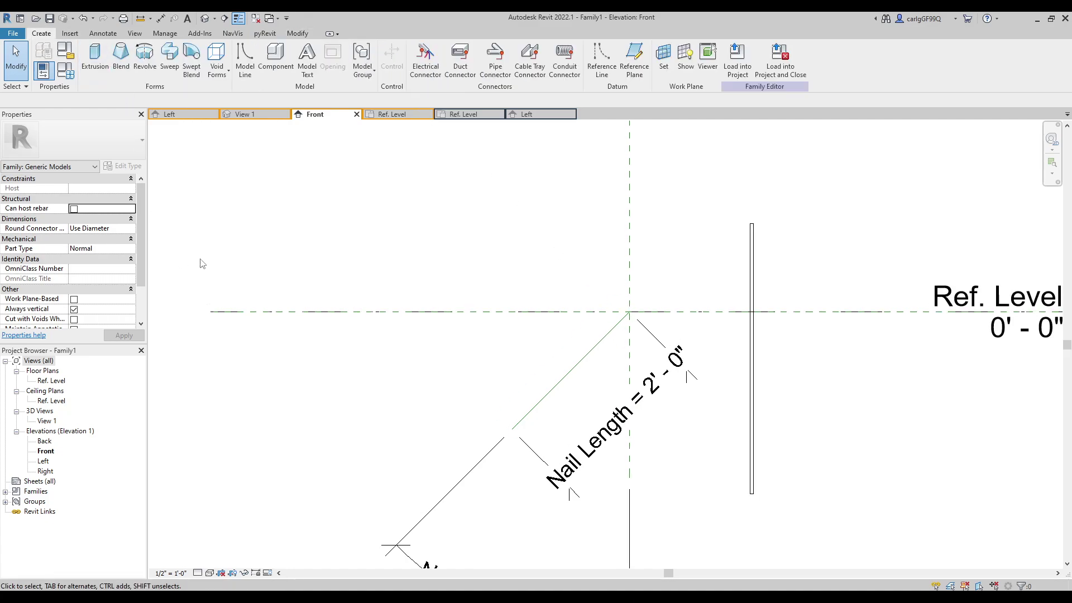
left_click(94, 59)
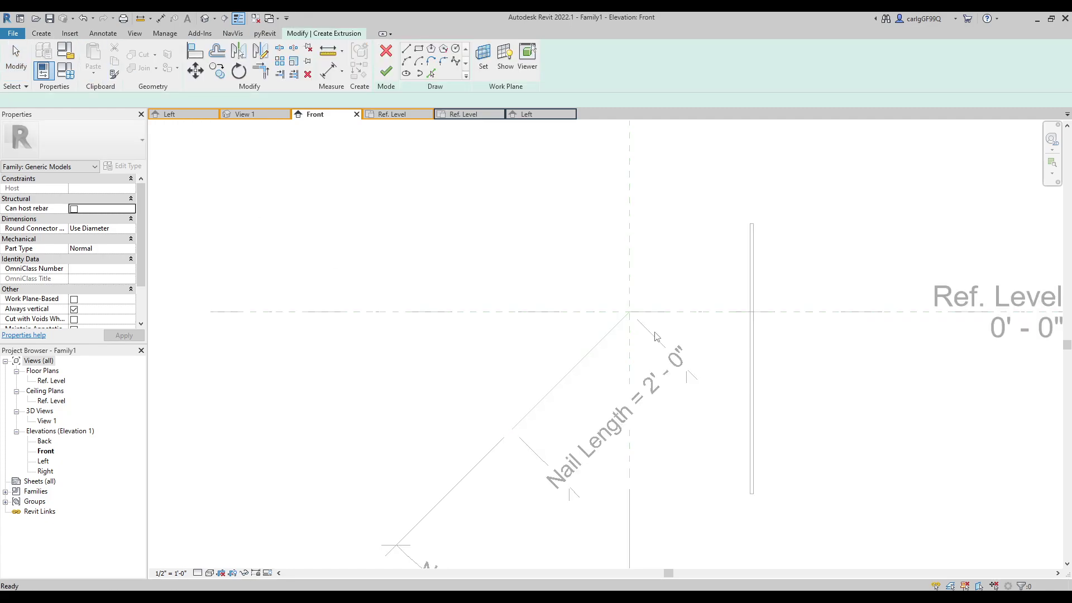
left_click(483, 56)
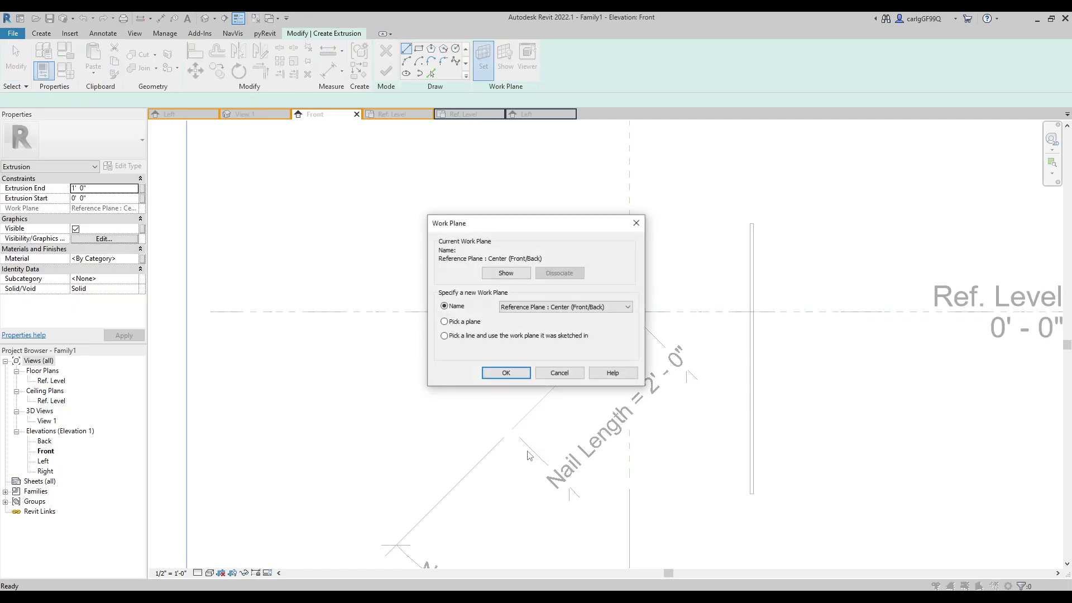
left_click(506, 373)
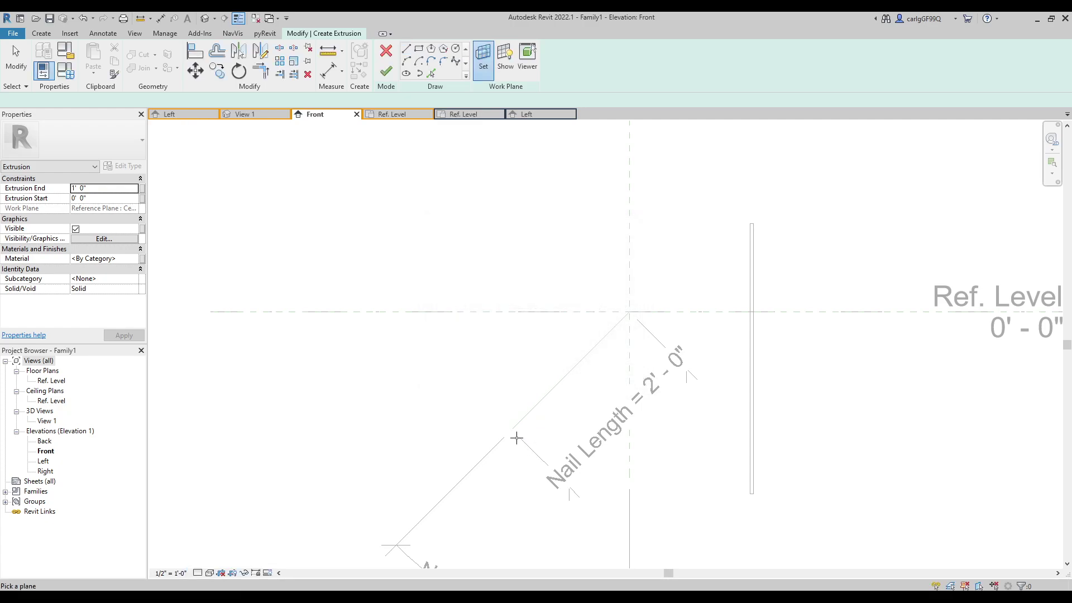
left_click(514, 431)
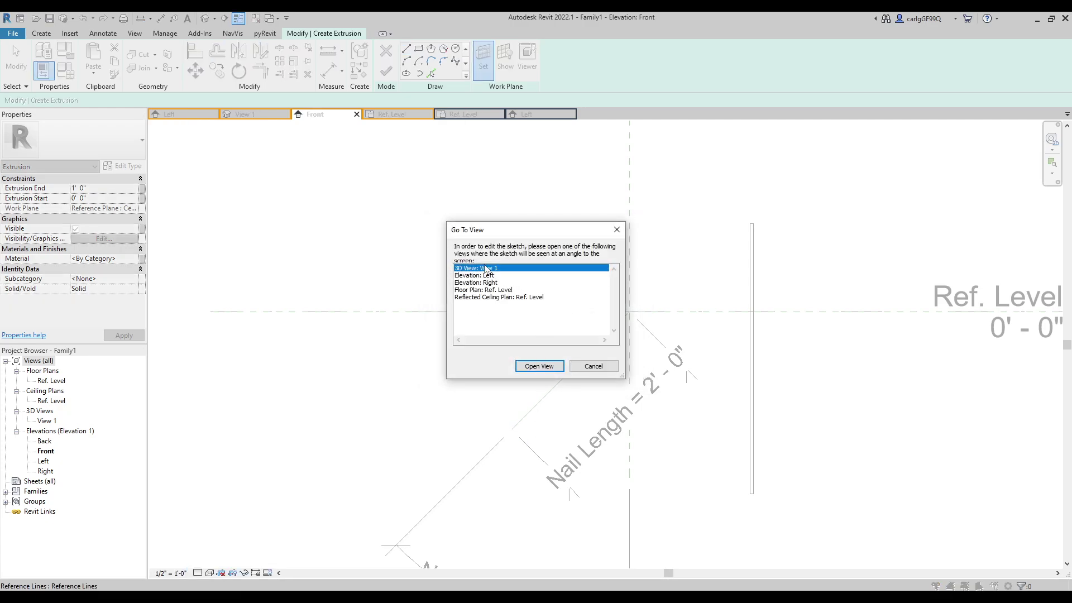
left_click(535, 366)
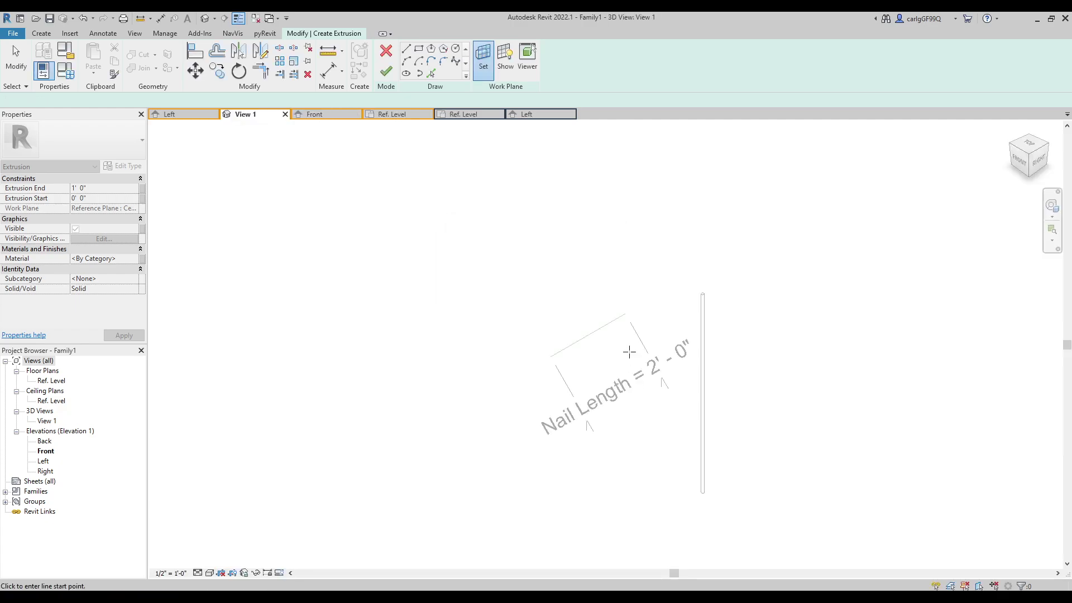
scroll(616, 403, "down", 2)
scroll(623, 360, "up", 2)
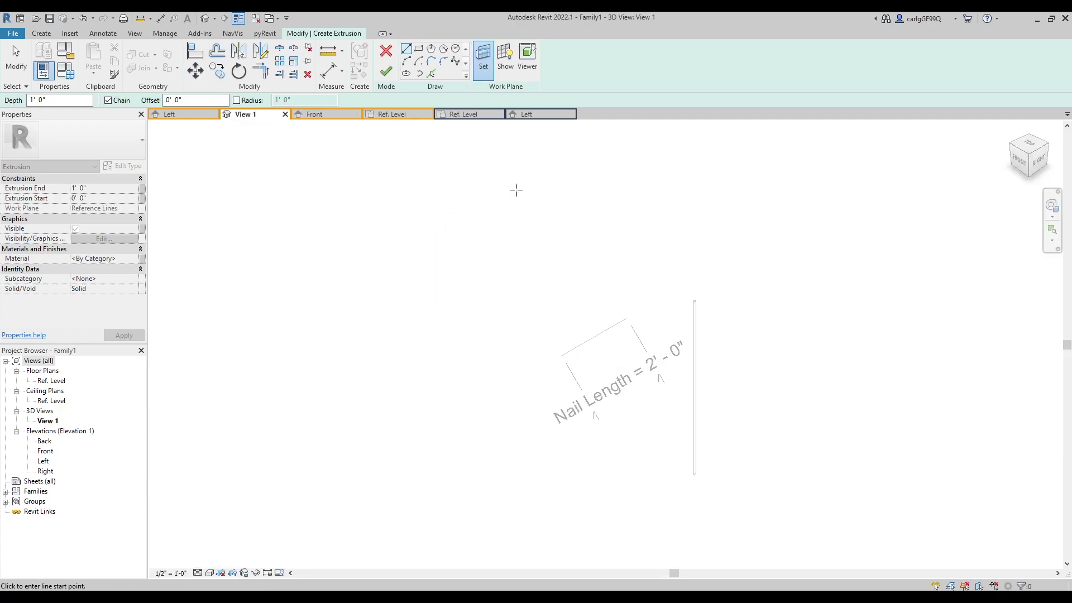
left_click(505, 56)
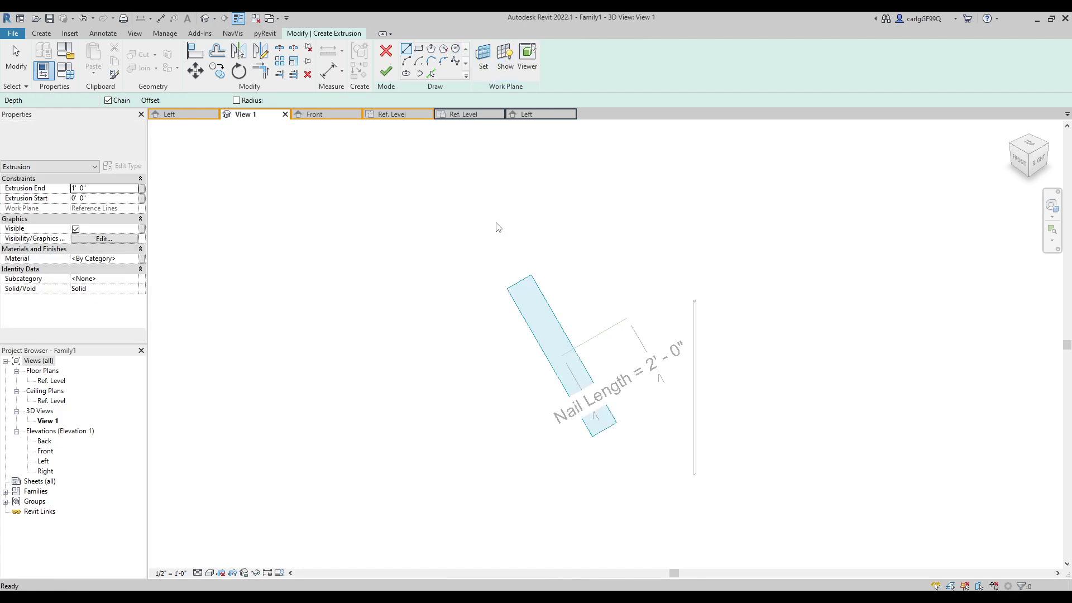
mouse_move(557, 289)
middle_mouse_down("shift")
mouse_move(618, 403)
mouse_move(587, 436)
mouse_move(653, 434)
mouse_move(567, 357)
mouse_move(587, 395)
middle_mouse_up("shift")
scroll(576, 333, "up", 4)
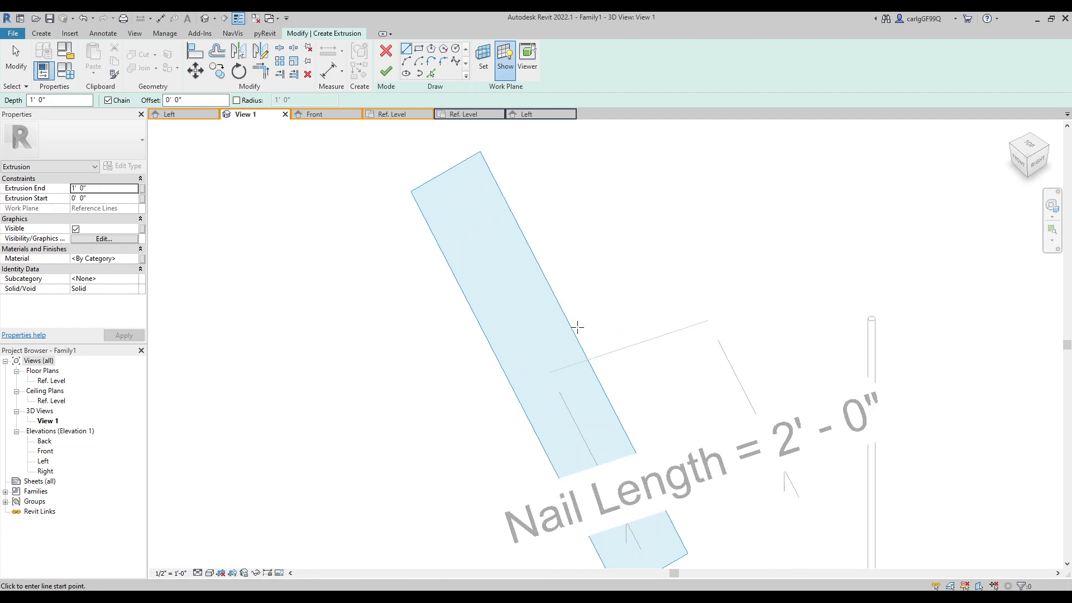
Sketch a 1/2" radius circle at the line intersection and finish the cylinder
left_click(455, 49)
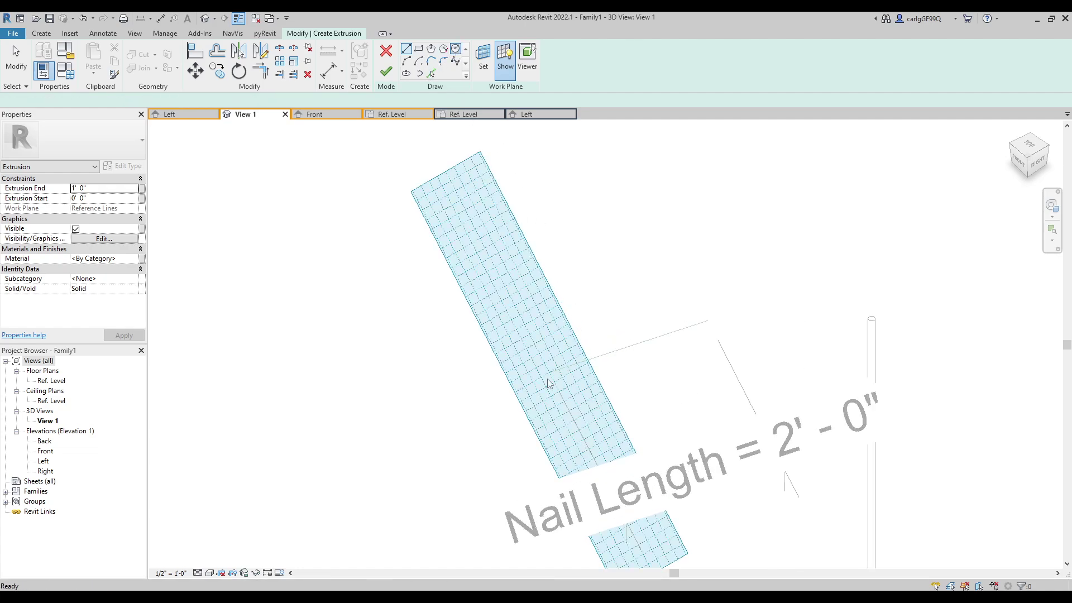
left_click(550, 362)
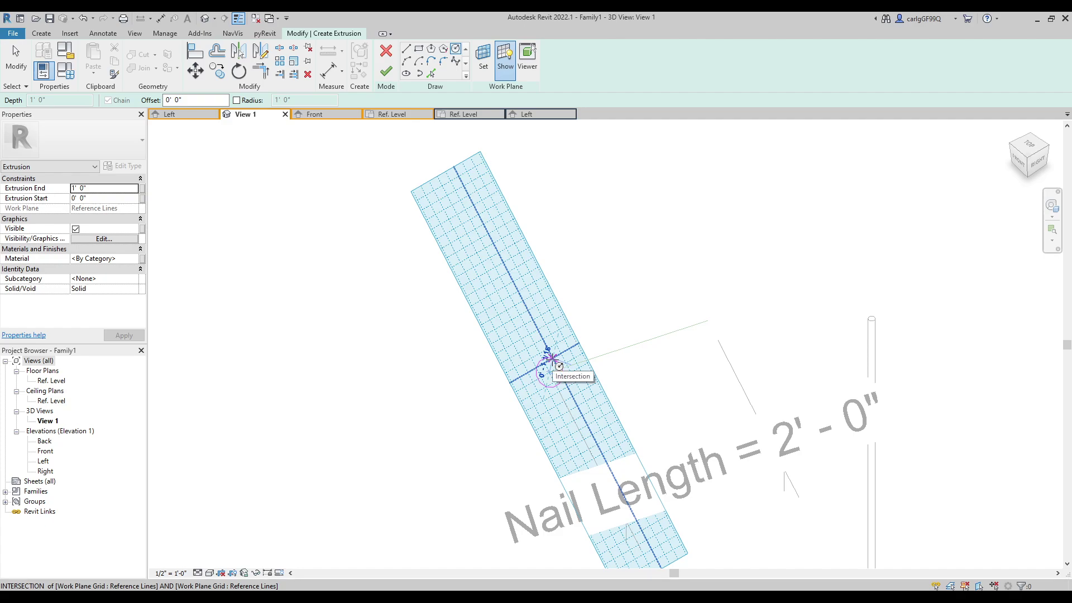
left_click(552, 361)
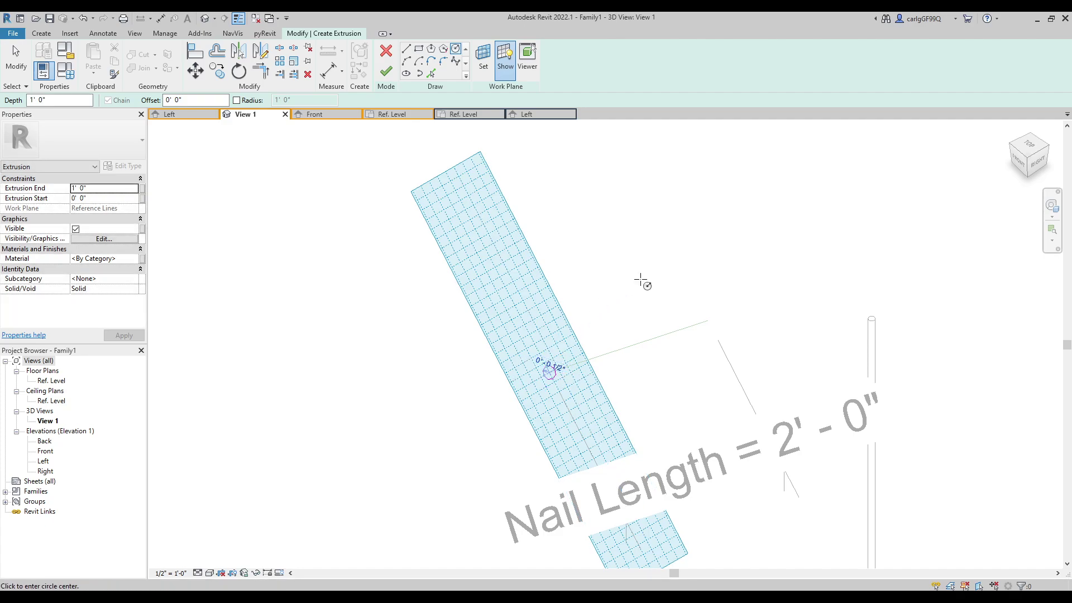
key("f")
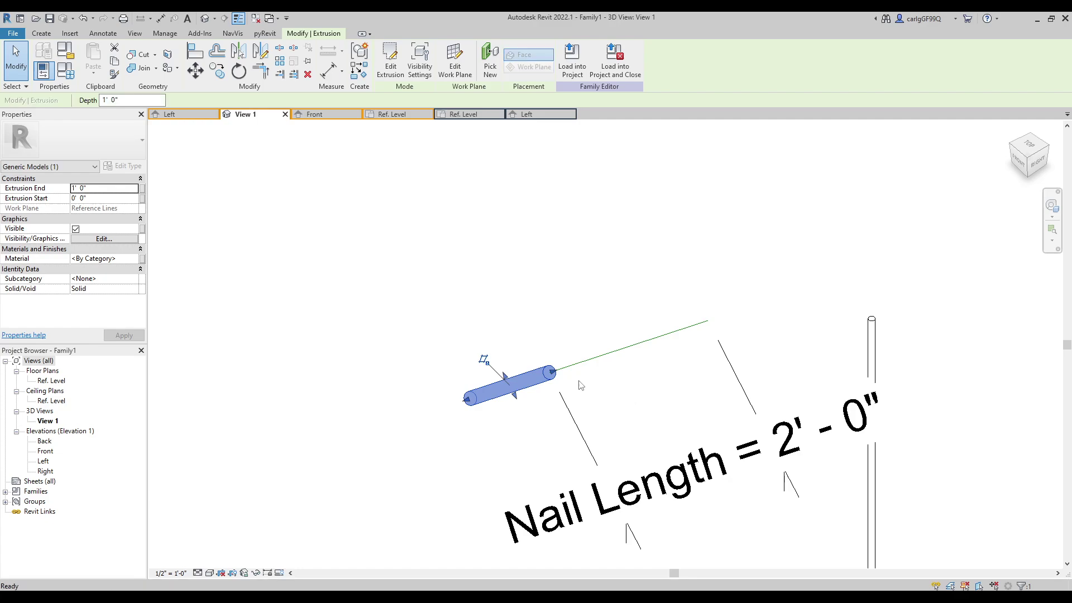
left_click(556, 326)
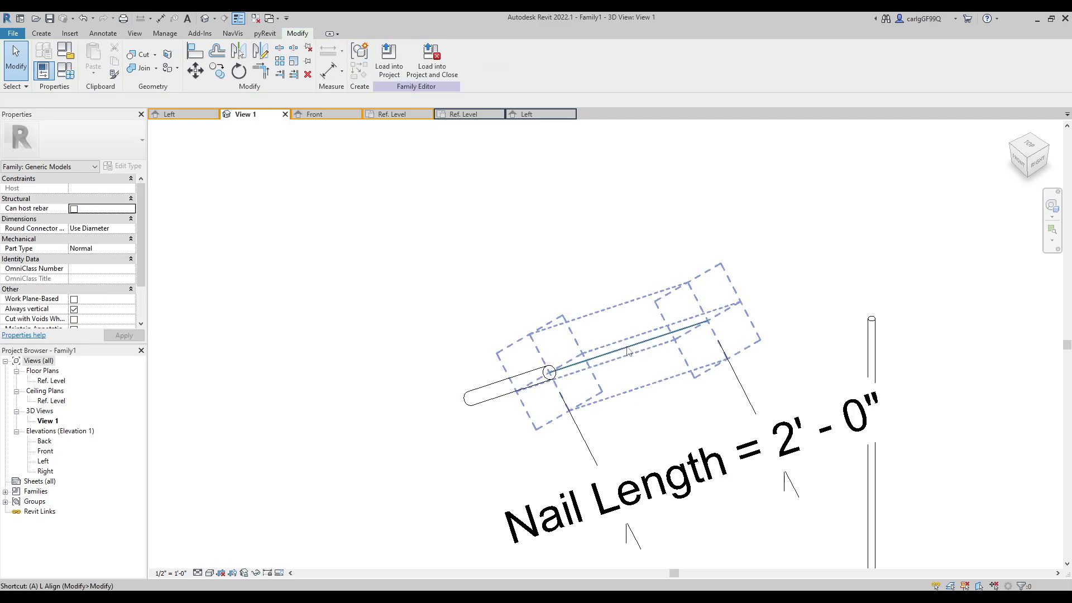
Align the cylinder end to the reference line's endpoint
key("a")
key("l")
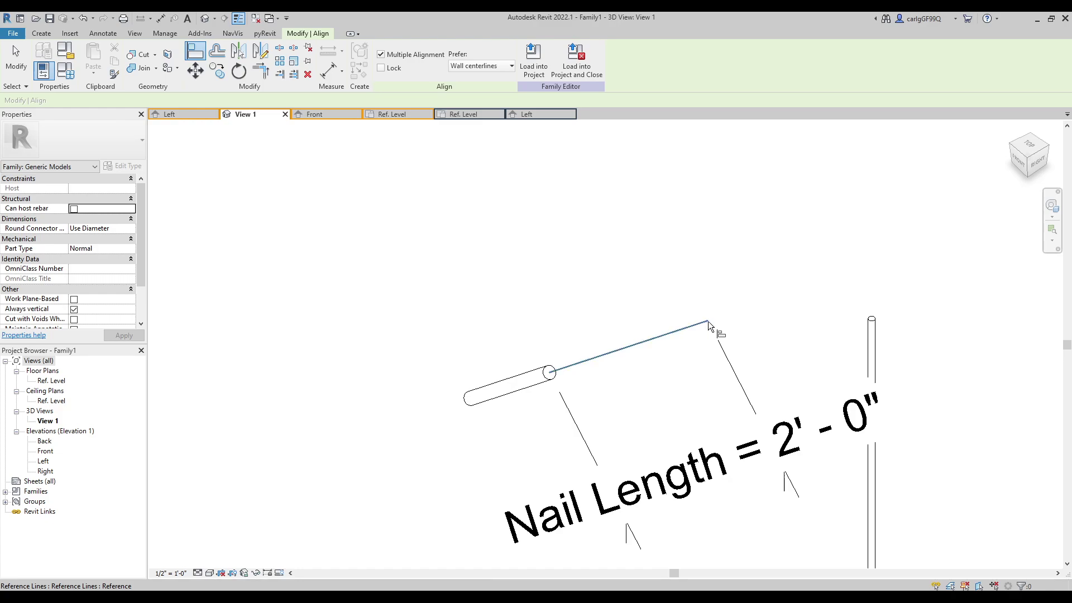
left_click(468, 403)
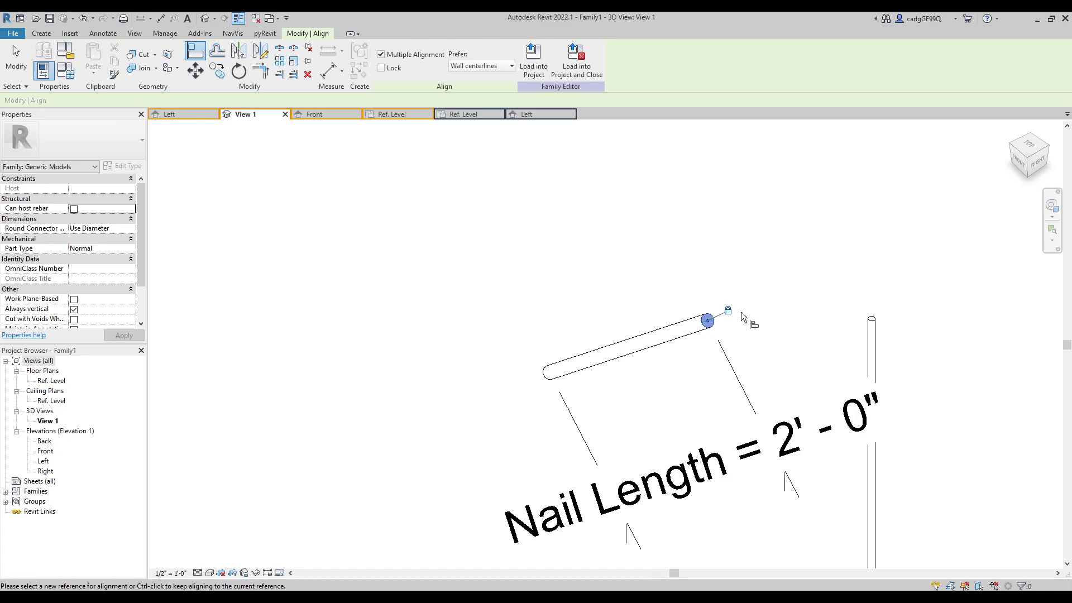
key("Escape")
key("Escape")
mouse_move(742, 317)
middle_mouse_down("shift")
mouse_move(846, 490)
mouse_move(651, 328)
middle_mouse_up("shift")
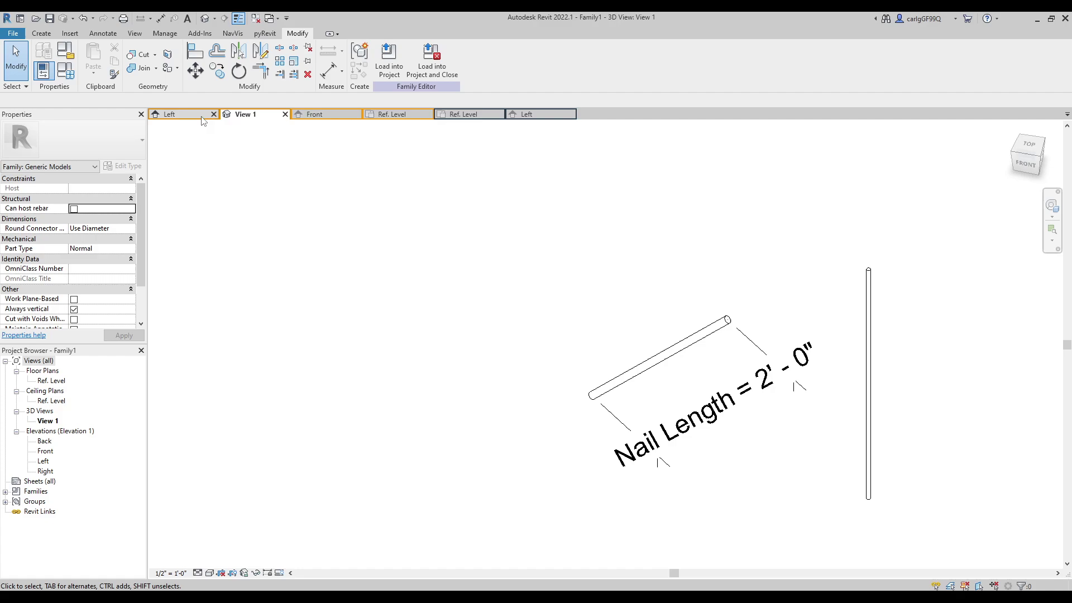
In the Front elevation, change the Nail Angle dimension from 45° to 29°
left_click(399, 117)
left_click(312, 114)
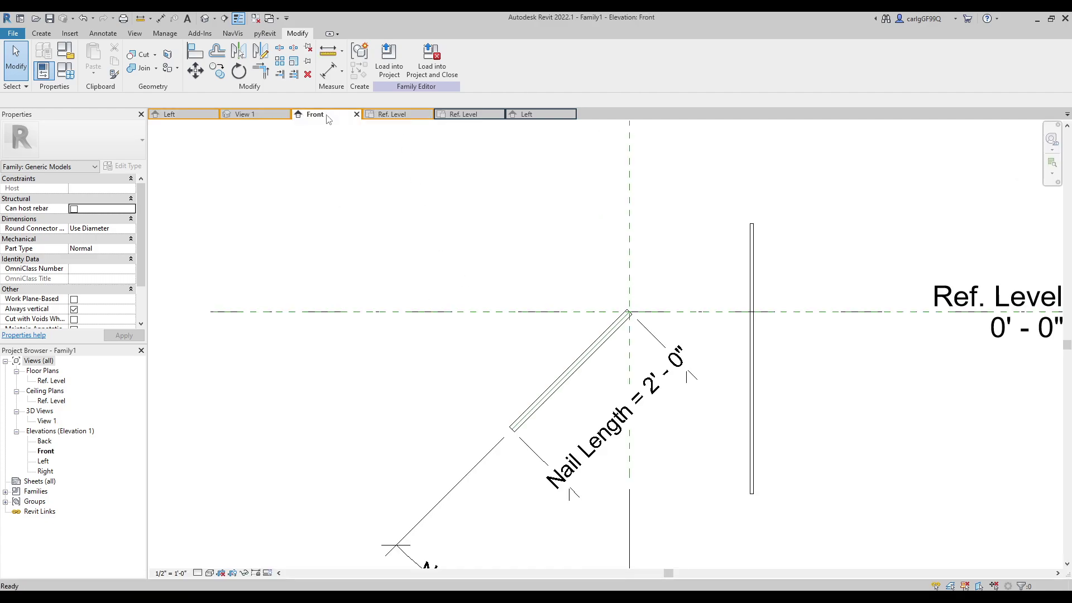
scroll(566, 390, "down", 3)
scroll(567, 390, "up", 3)
scroll(567, 390, "down", 2)
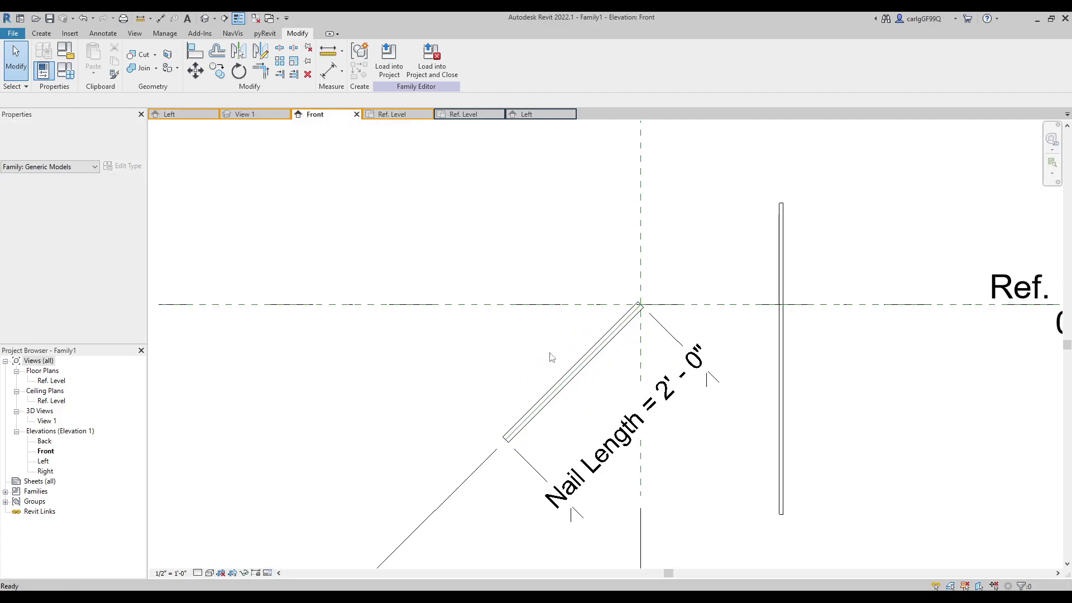
scroll(551, 359, "down", 2)
left_click(525, 455)
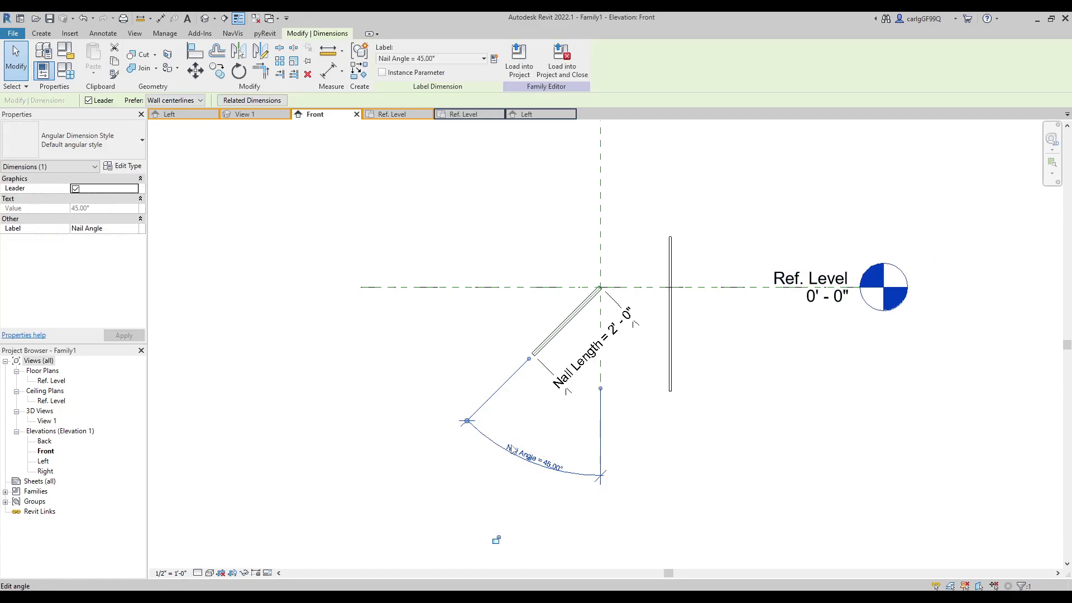
type("29")
key("Return")
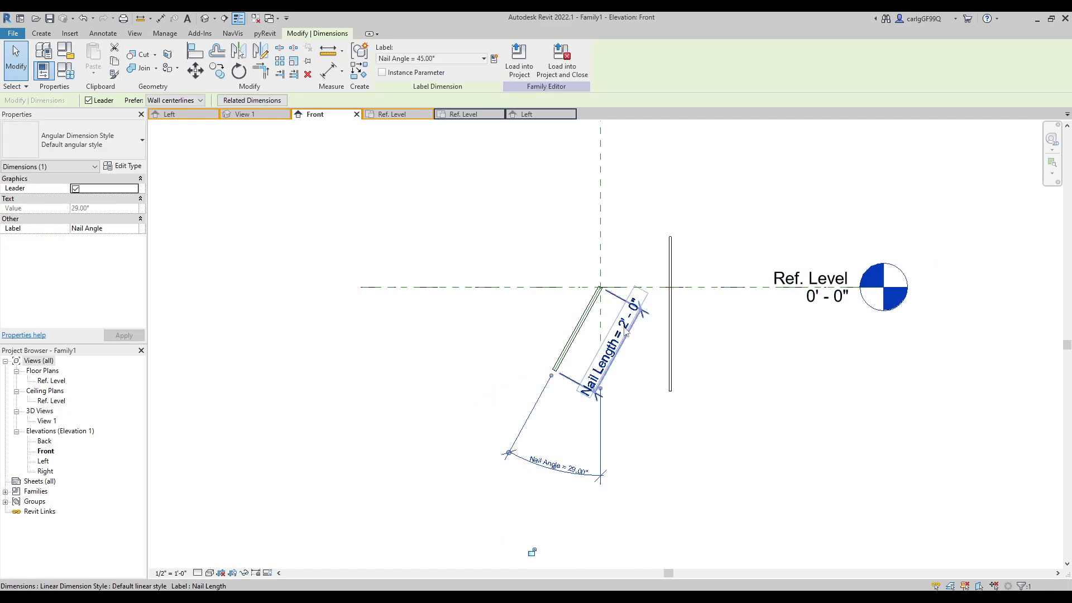
key("Escape")
Select the nail extrusion to check it follows the 29° reference line
scroll(622, 294, "up", 3)
scroll(615, 287, "down", 2)
scroll(606, 272, "up", 3)
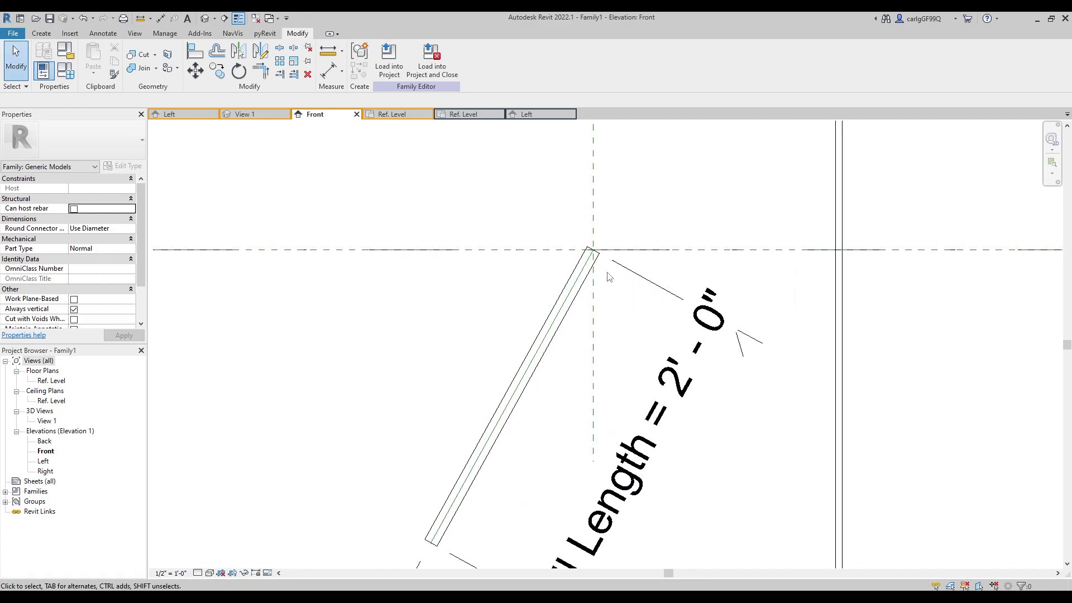
scroll(603, 273, "down", 1)
scroll(592, 280, "down", 2)
left_click(591, 289)
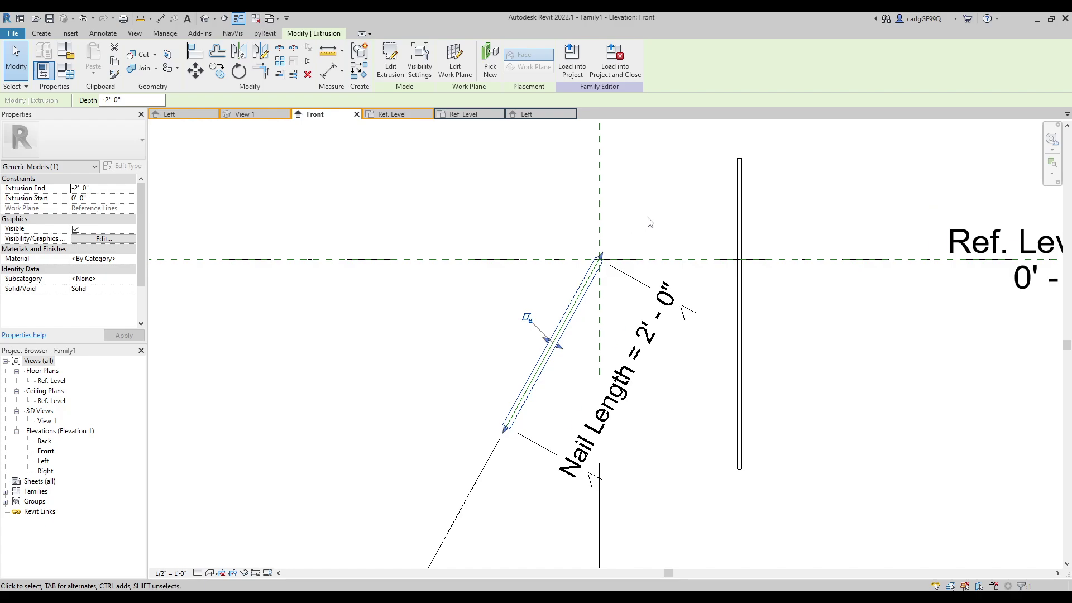
left_click(642, 236)
scroll(642, 241, "down", 2)
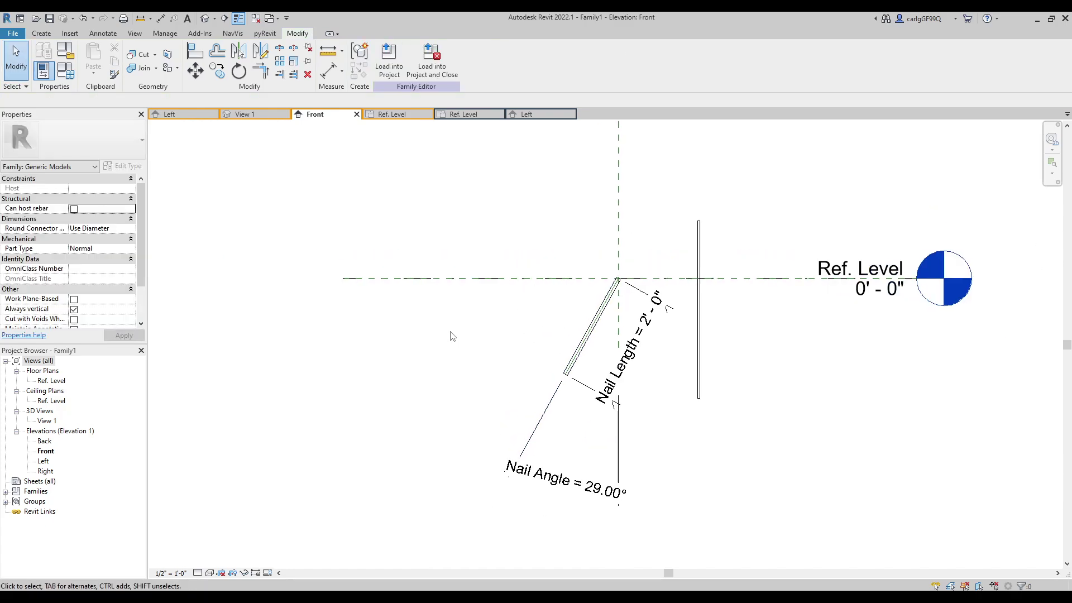
Draw two horizontal reference planes, one above and one below Ref. Level
key("r")
key("p")
left_click(333, 438)
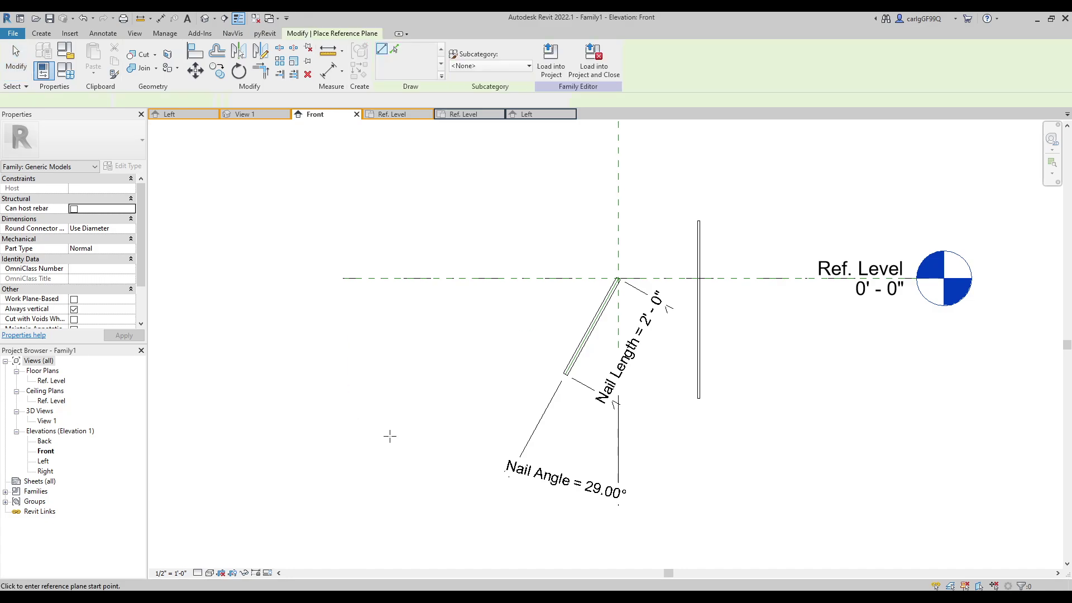
left_click(451, 437)
left_click(350, 250)
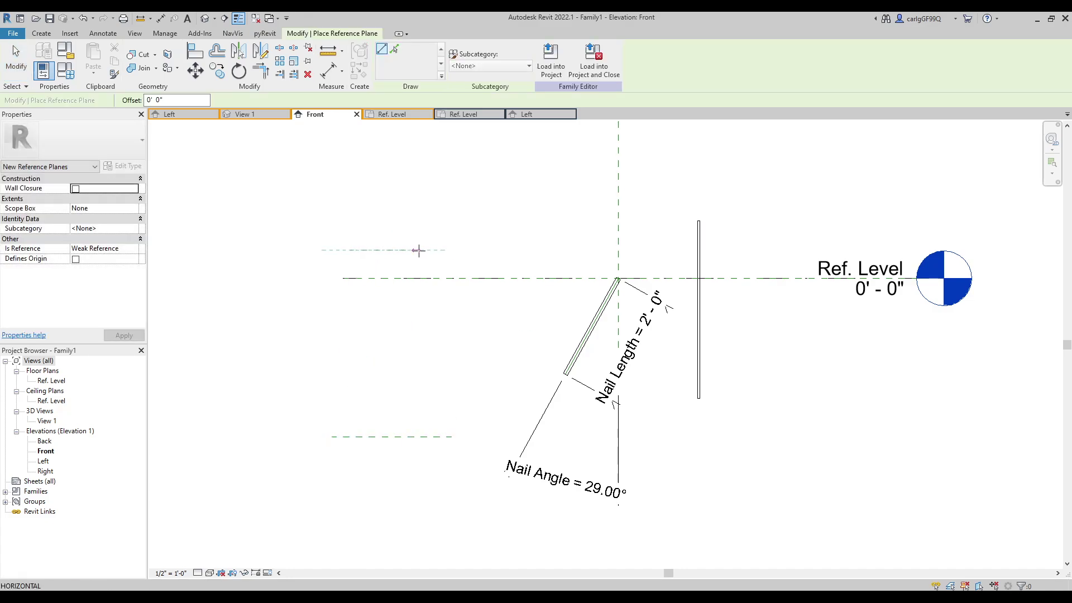
left_click(442, 250)
Dimension both new reference planes to Ref. Level in one aligned dimension string
key("d")
key("i")
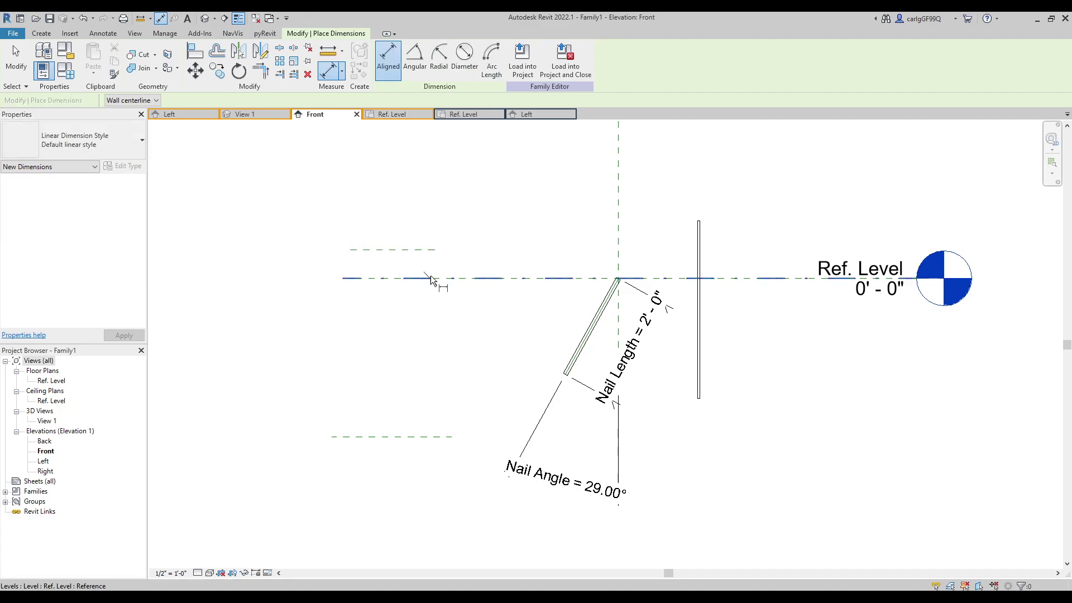
left_click(427, 278)
left_click(430, 437)
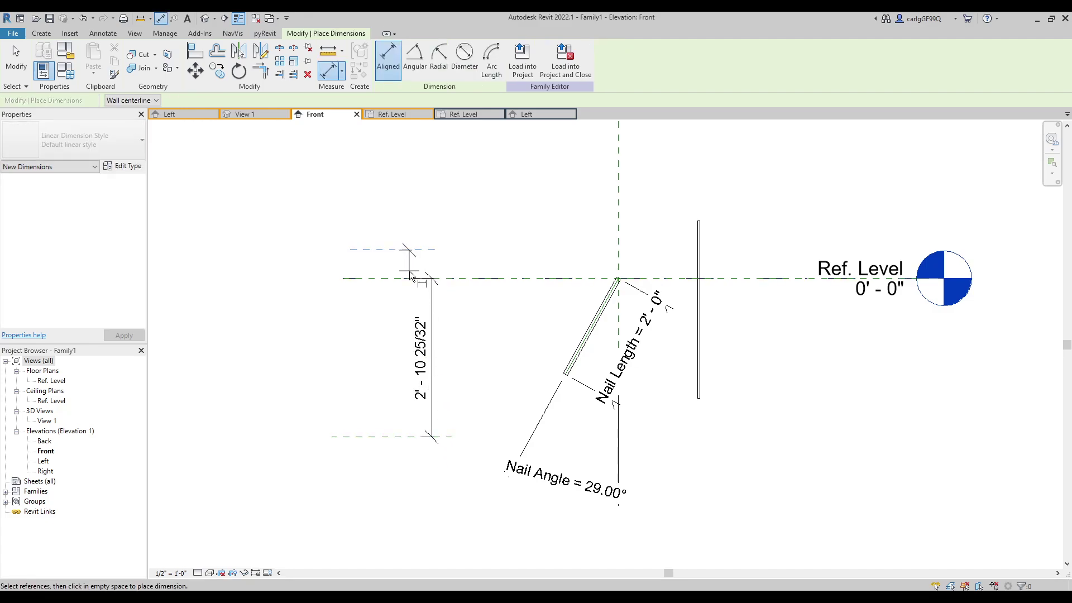
left_click(430, 250)
left_click(434, 274)
key("Escape")
key("Escape")
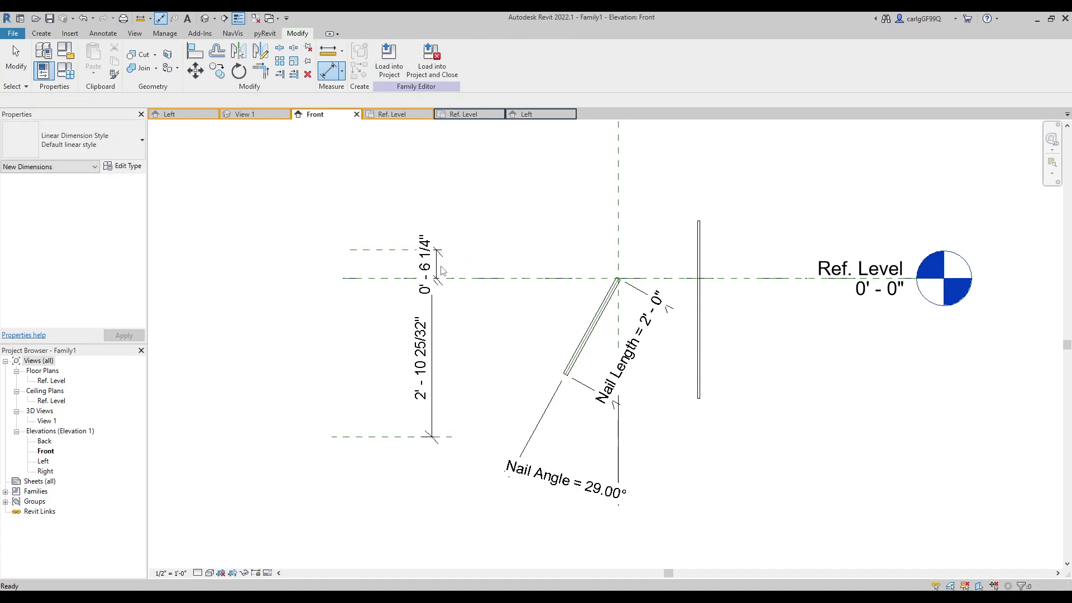
left_click(435, 273)
scroll(435, 272, "up", 3)
left_click(475, 274)
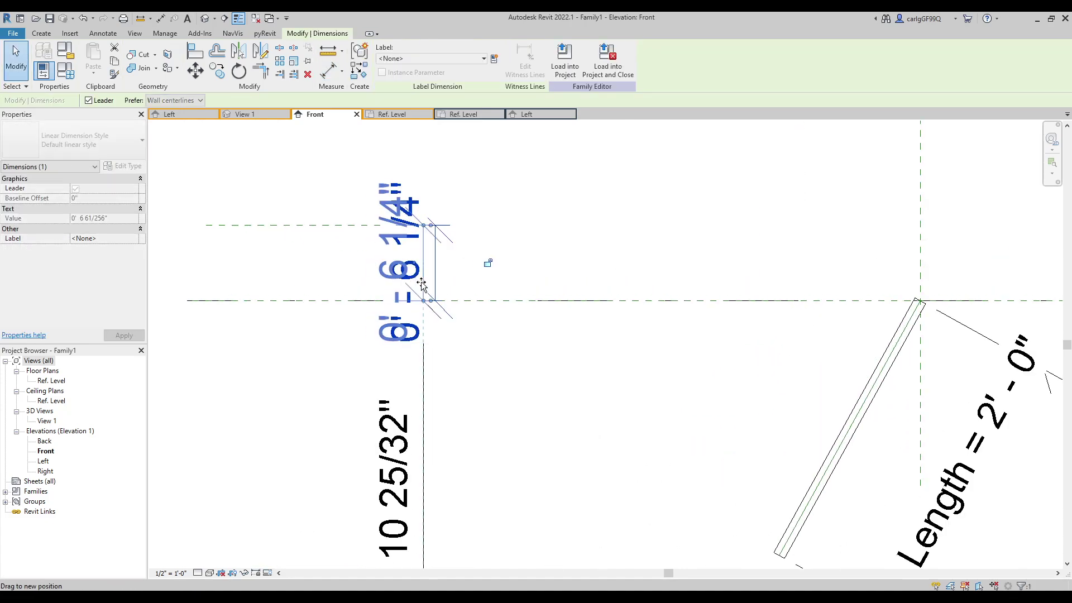
scroll(462, 274, "down", 3)
Label the lower 2'-10 25/32" dimension Nail Length and flex the bottom plane
left_click(437, 344)
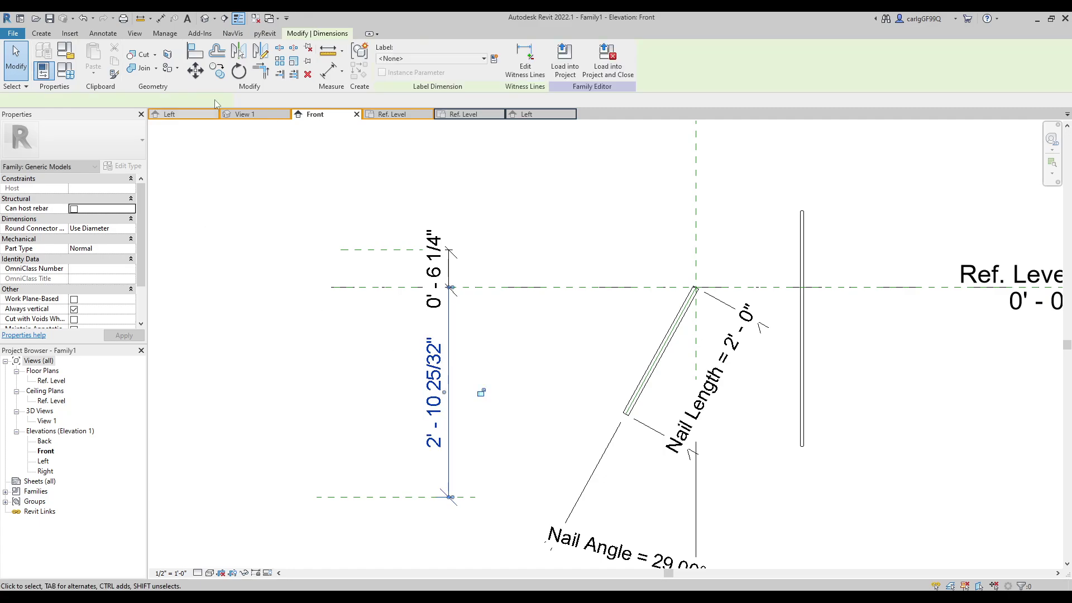
left_click(421, 59)
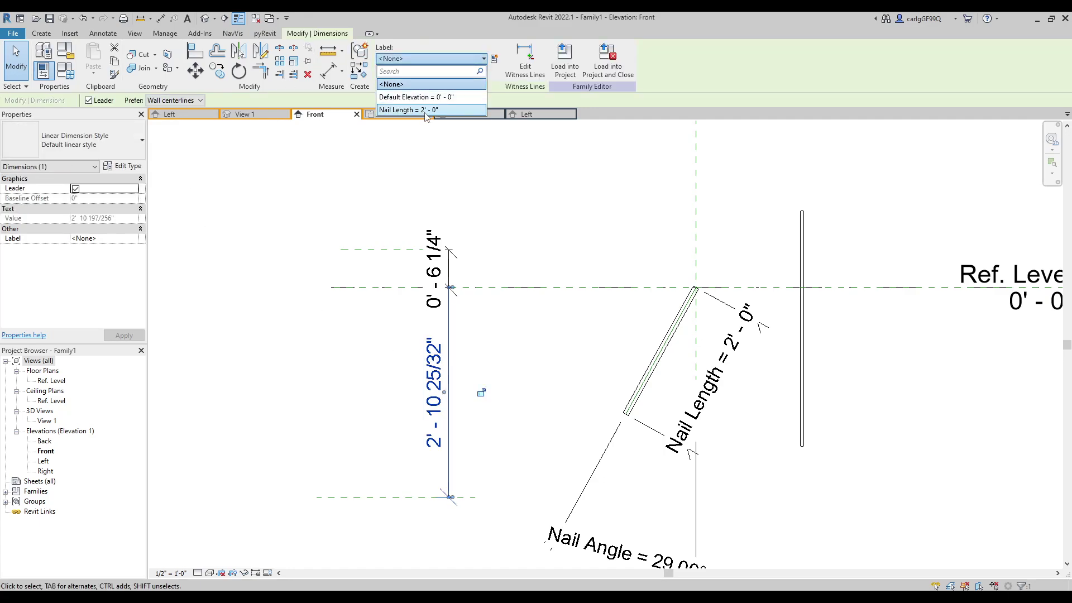
left_click(413, 107)
left_click(368, 386)
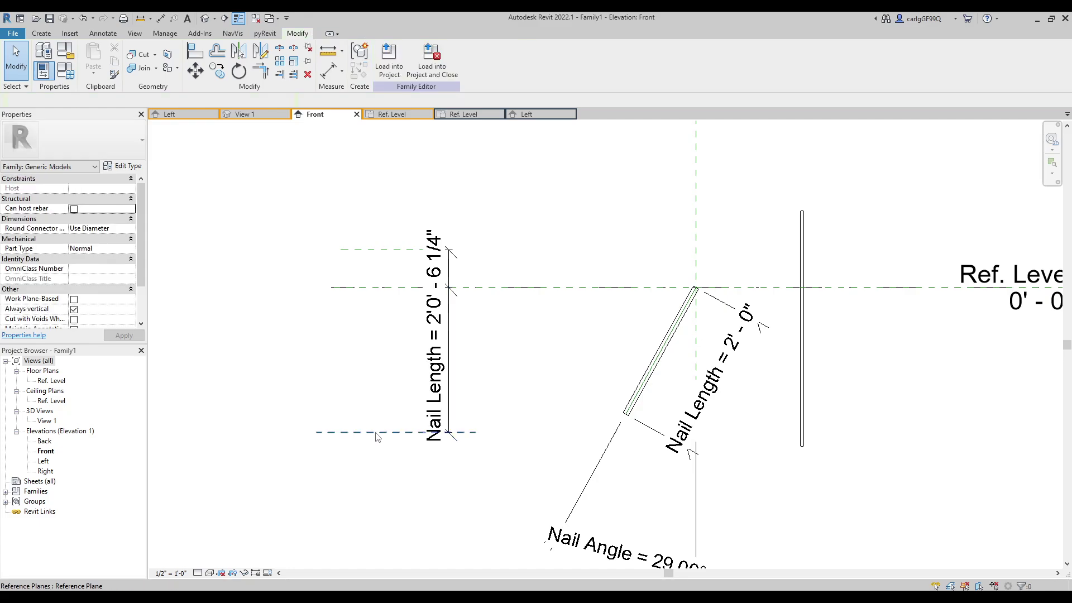
left_click(375, 432)
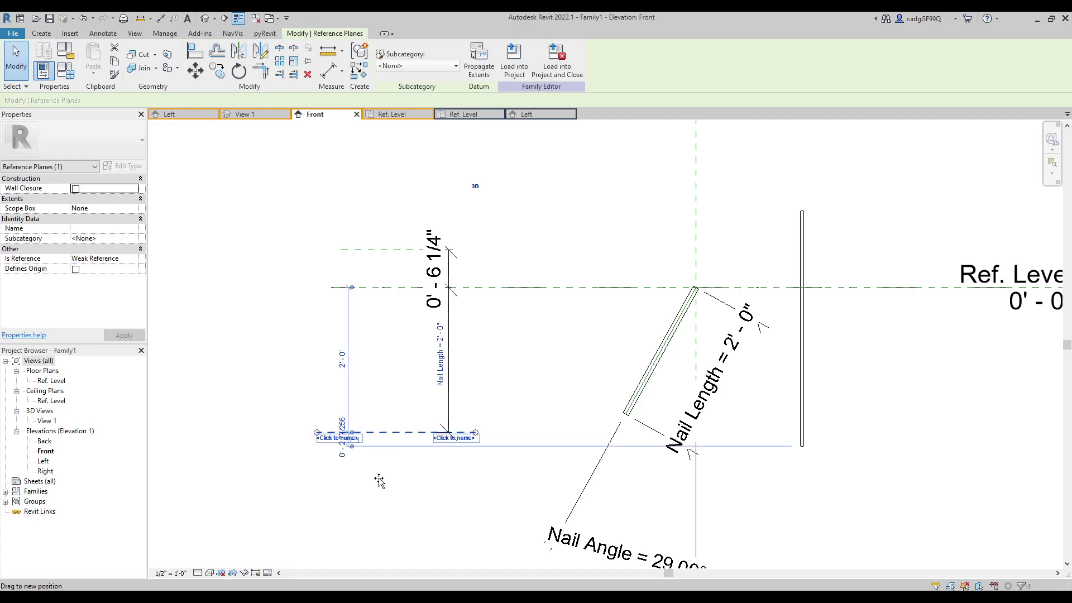
mouse_move(378, 469)
left_mouse_down()
mouse_move(382, 416)
mouse_move(382, 456)
left_mouse_up()
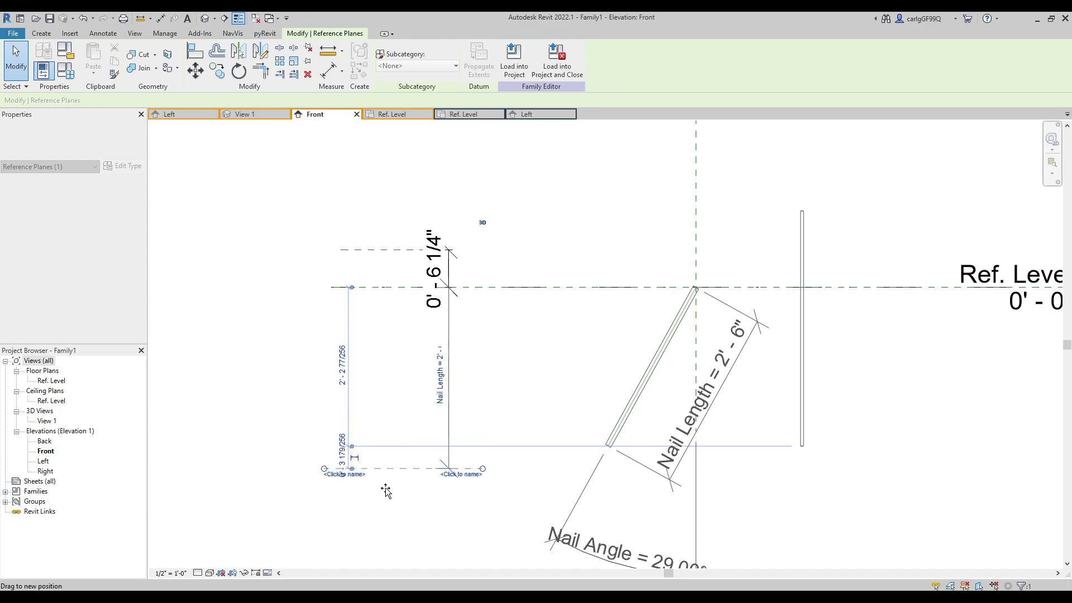
key("Escape")
left_click(441, 261)
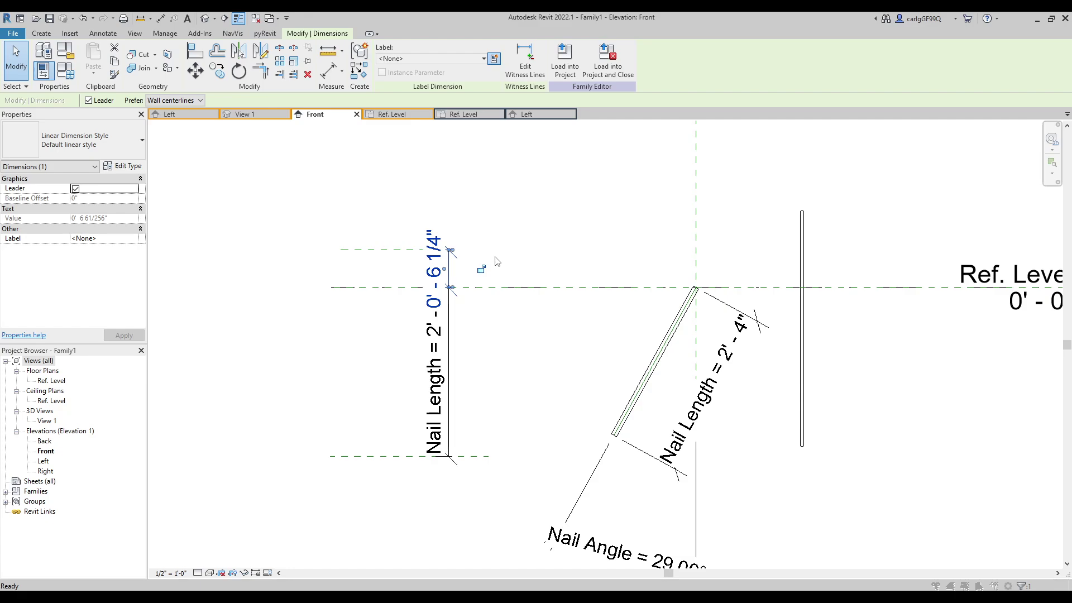
Create an instance parameter 'Nail Head Offset' as the label of the 0'-6 1/4" dimension
left_click(482, 269)
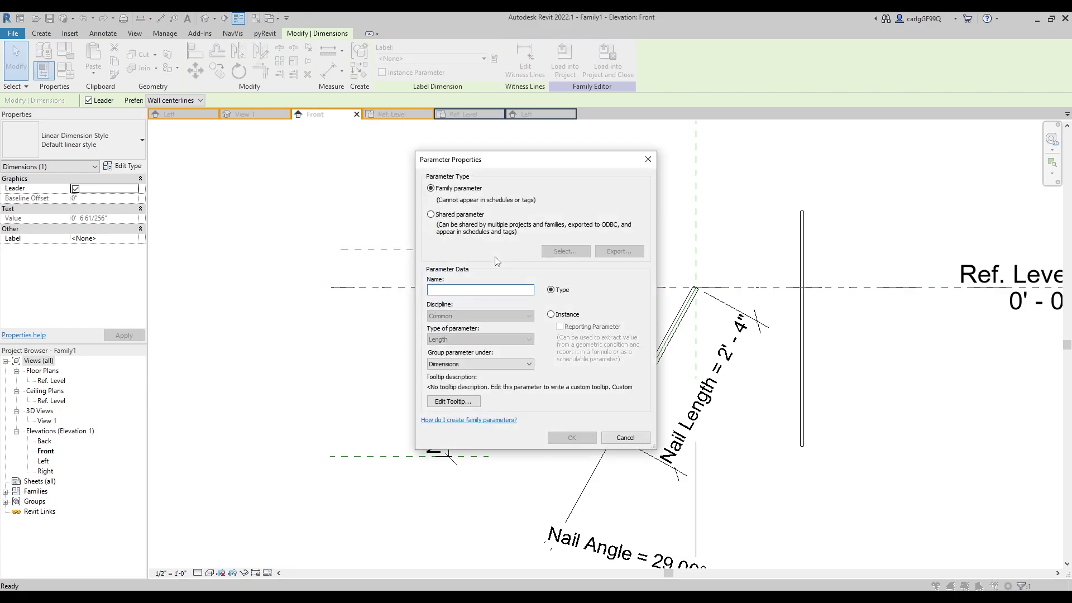
type("Nail Offset")
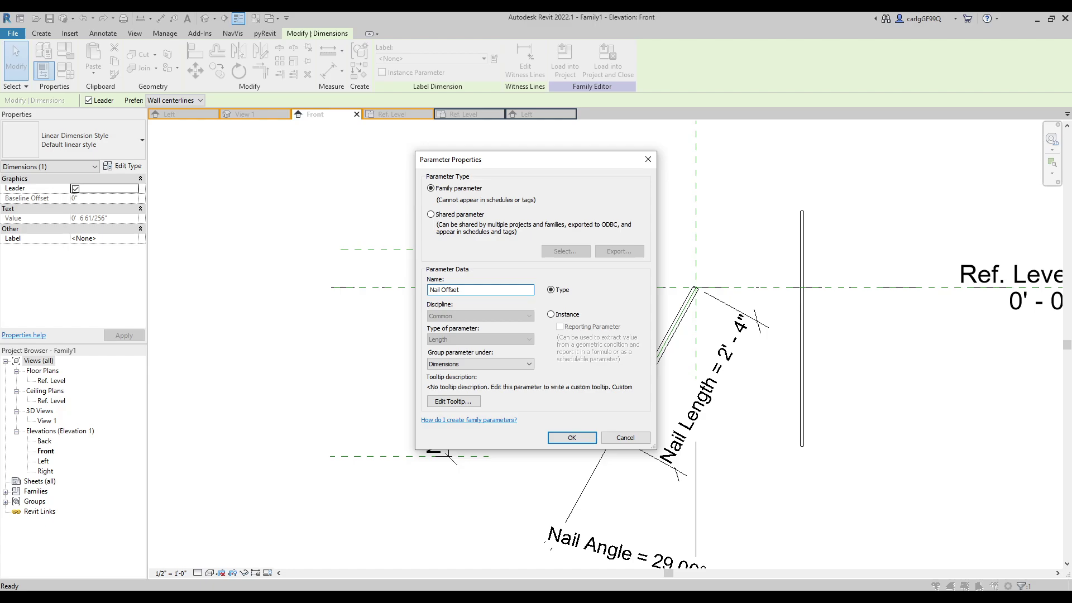
key("ctrl+a")
type("N")
left_click(566, 316)
left_click(572, 437)
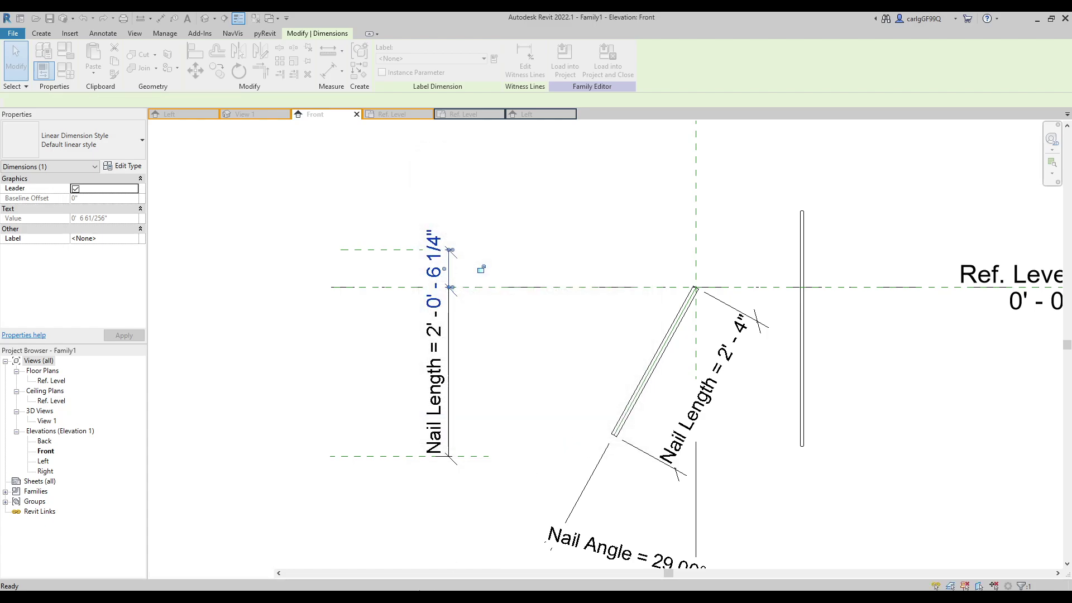
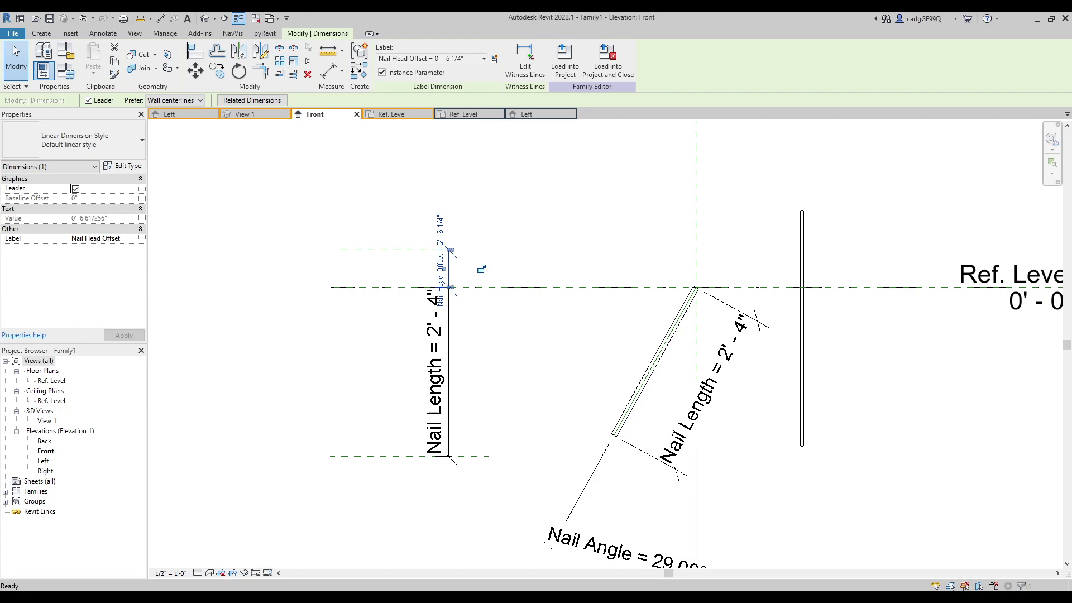
Associate the nail extrusion's Extrusion End with a new Length parameter, 'Total Nail Shaft Length'
left_click(531, 369)
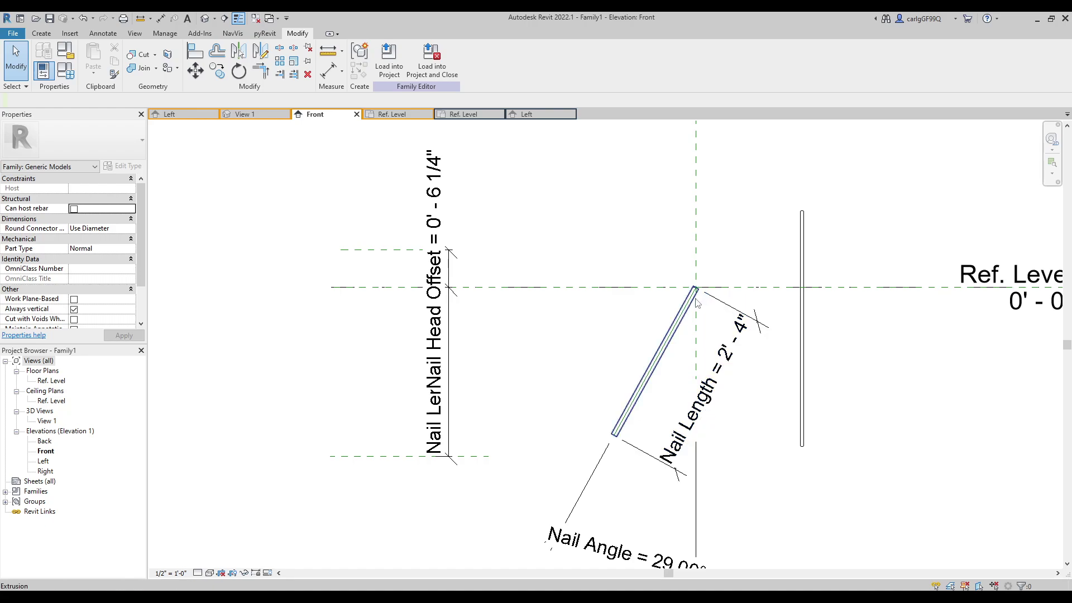
left_click(668, 338)
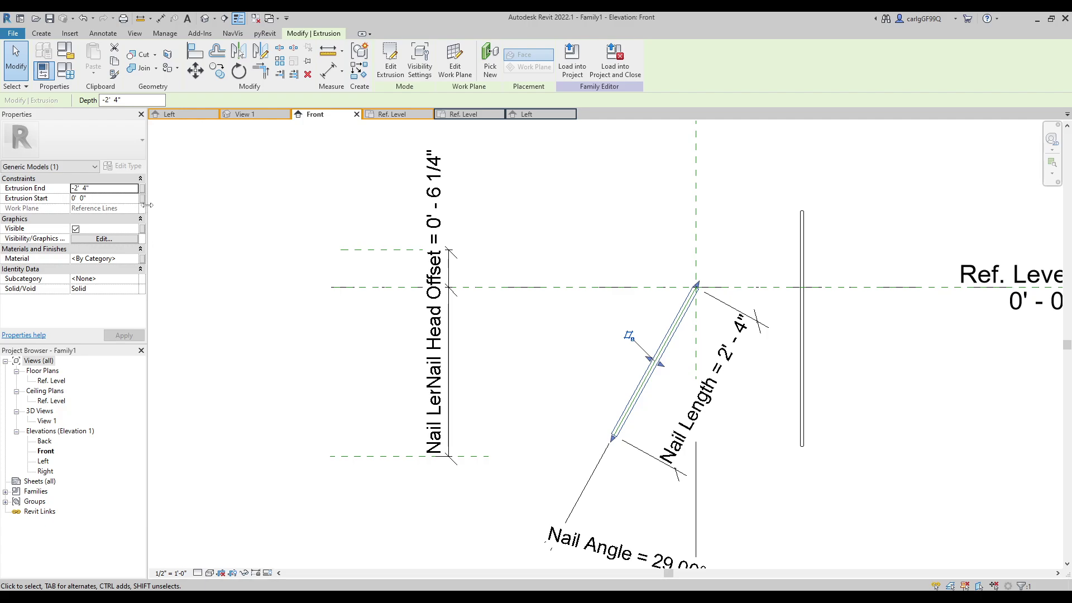
left_click(143, 188)
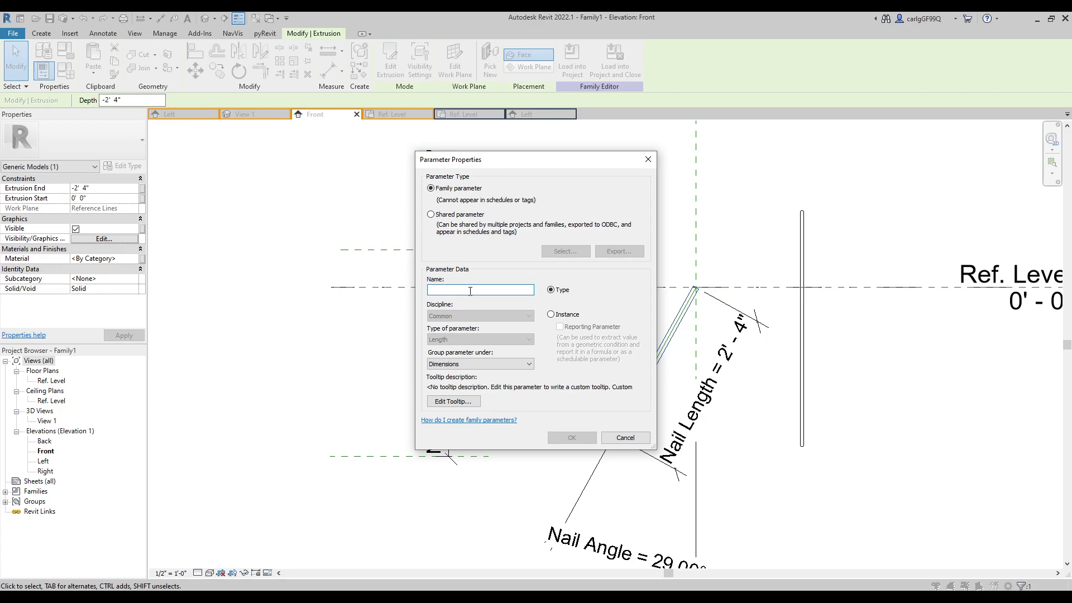
type("Total Nail Shaft Length")
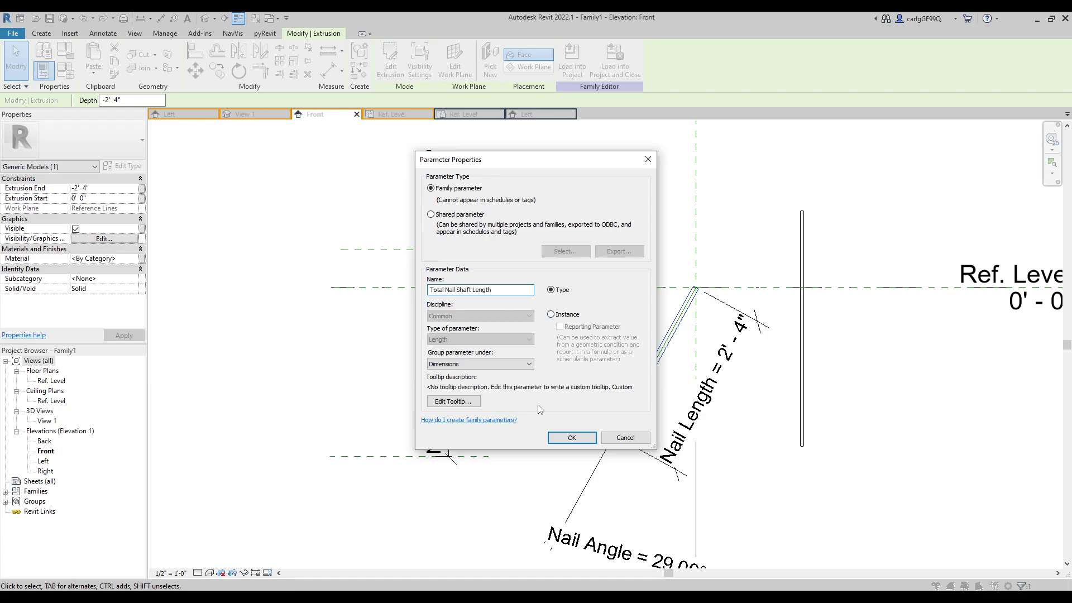
left_click(552, 315)
left_click(564, 438)
left_click(555, 404)
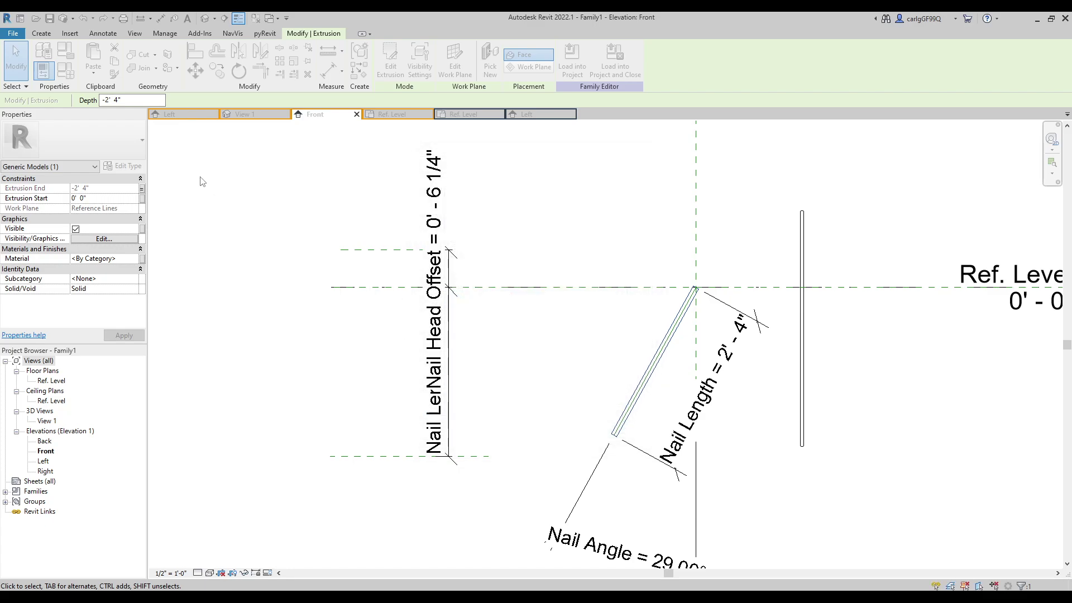
In Family Types, give Total Nail Shaft Length the formula 0' - (Nail Length + Nail Head Offset)
left_click(65, 50)
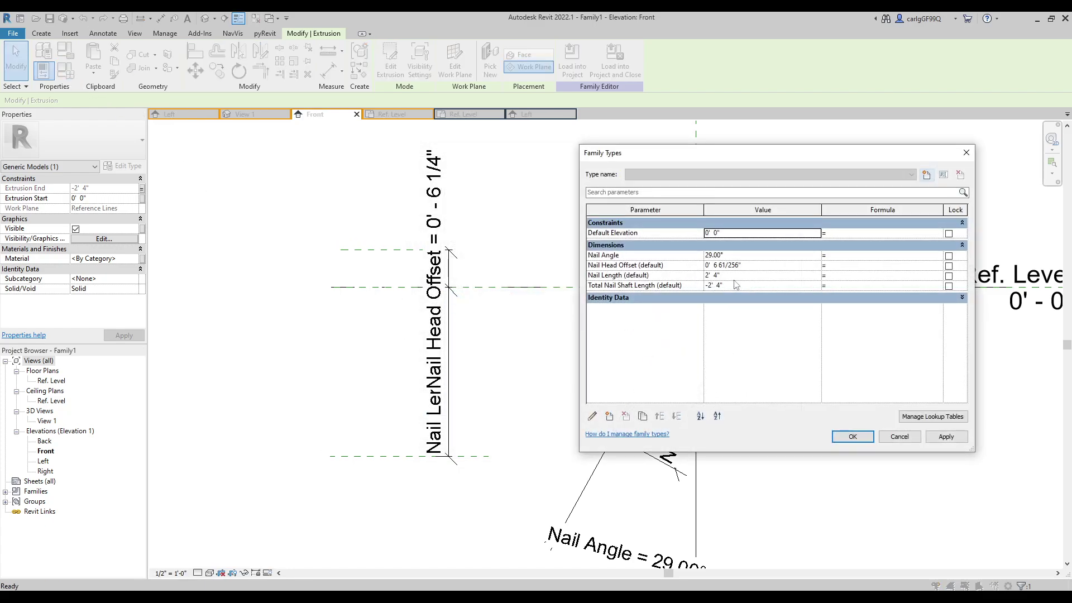
left_click(848, 286)
type("0-(Nail Length - Nail Head Offset)")
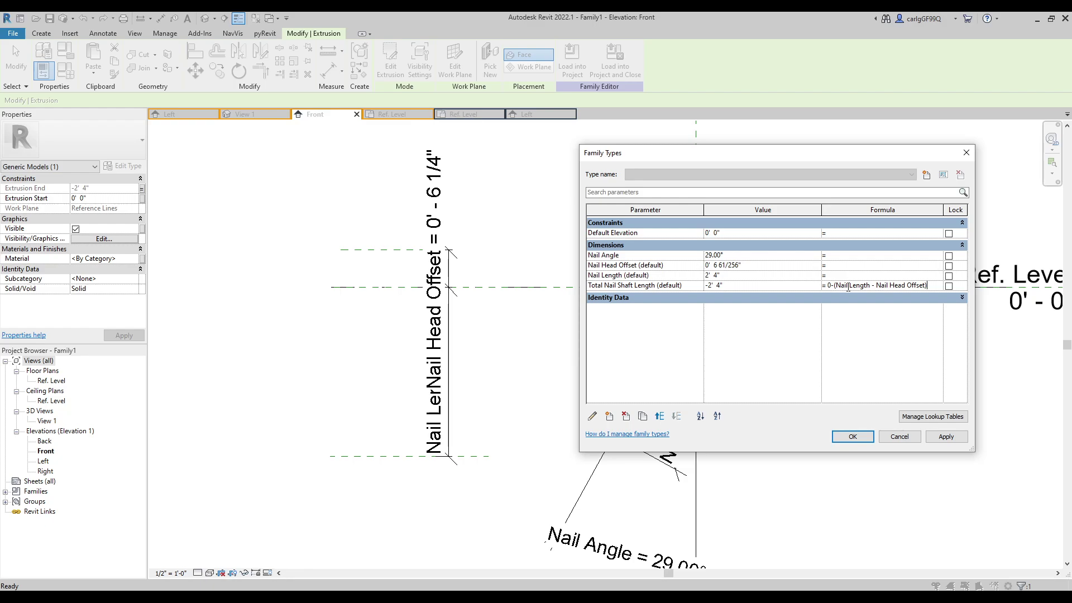
key("Tab")
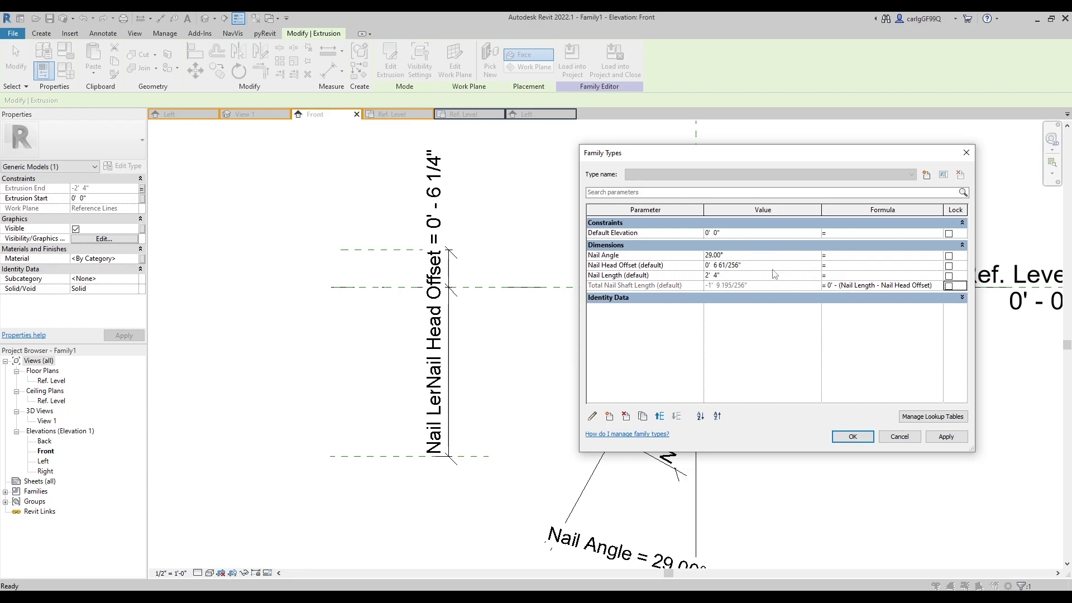
left_click(873, 285)
key("BackSpace")
type("+")
key("Delete")
key("Tab")
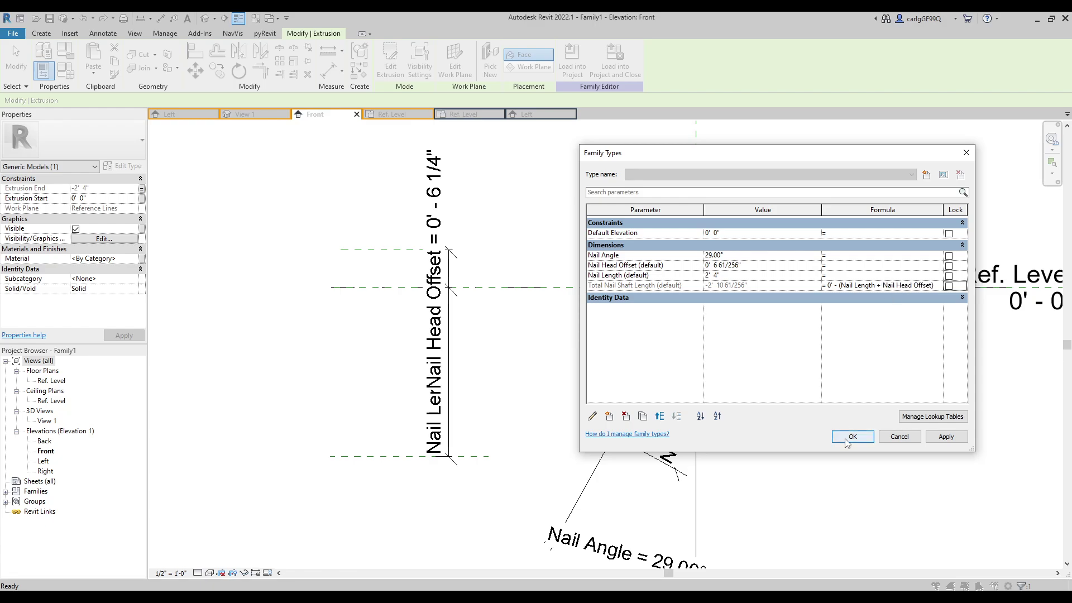
Apply the new formula, dismissing the constraint errors, and close Family Types
left_click(847, 442)
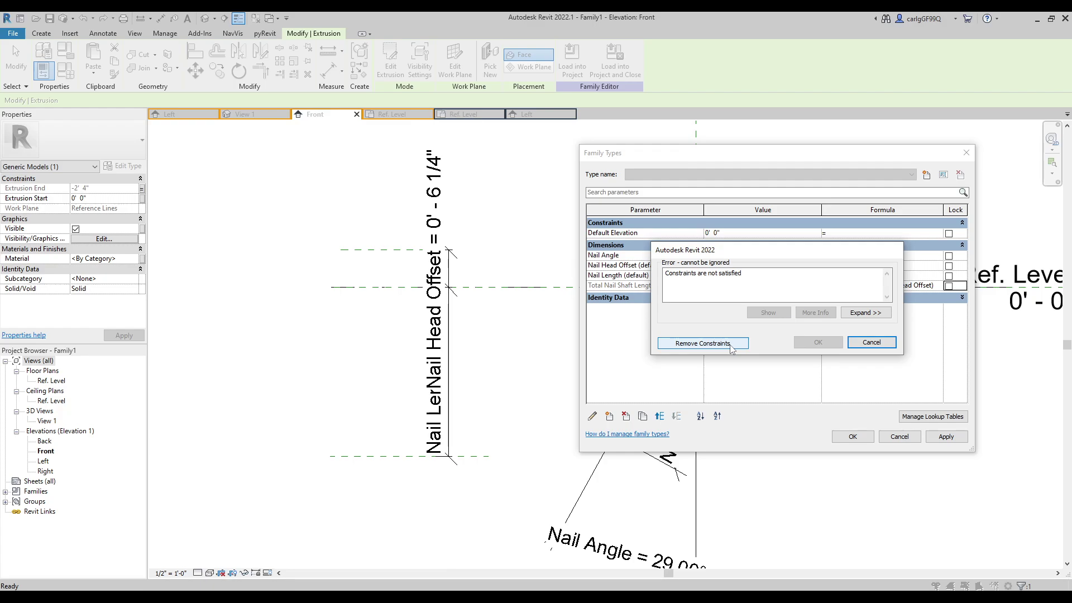
left_click(863, 347)
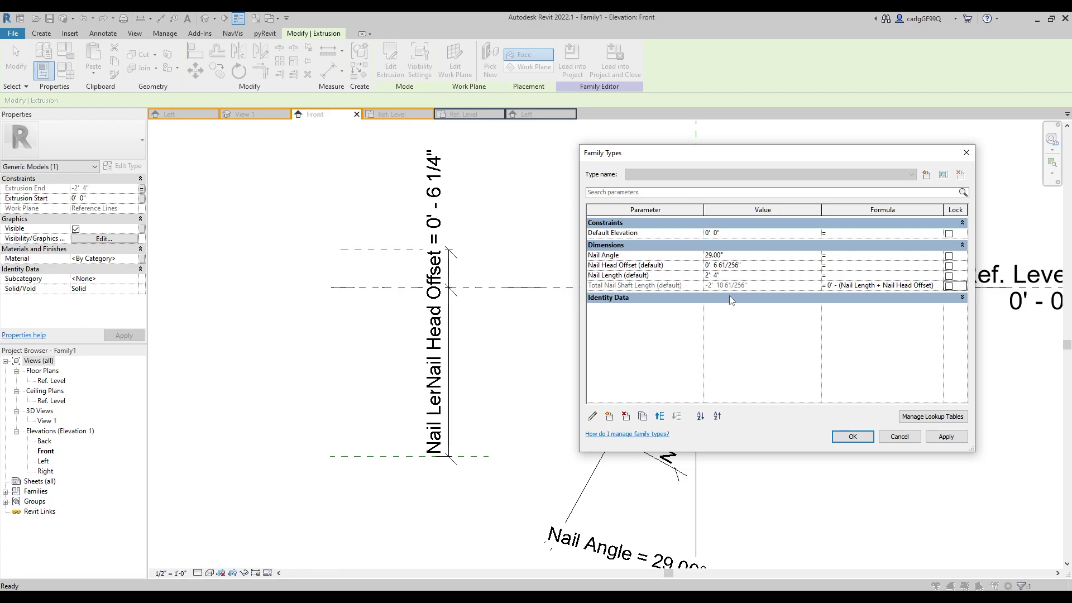
left_click(853, 437)
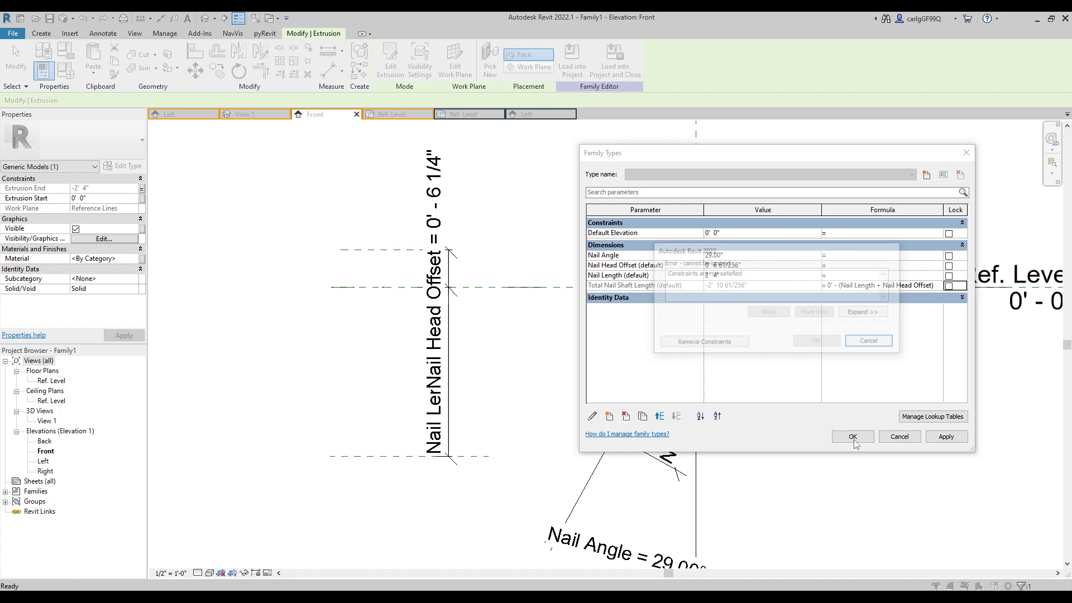
left_click(703, 343)
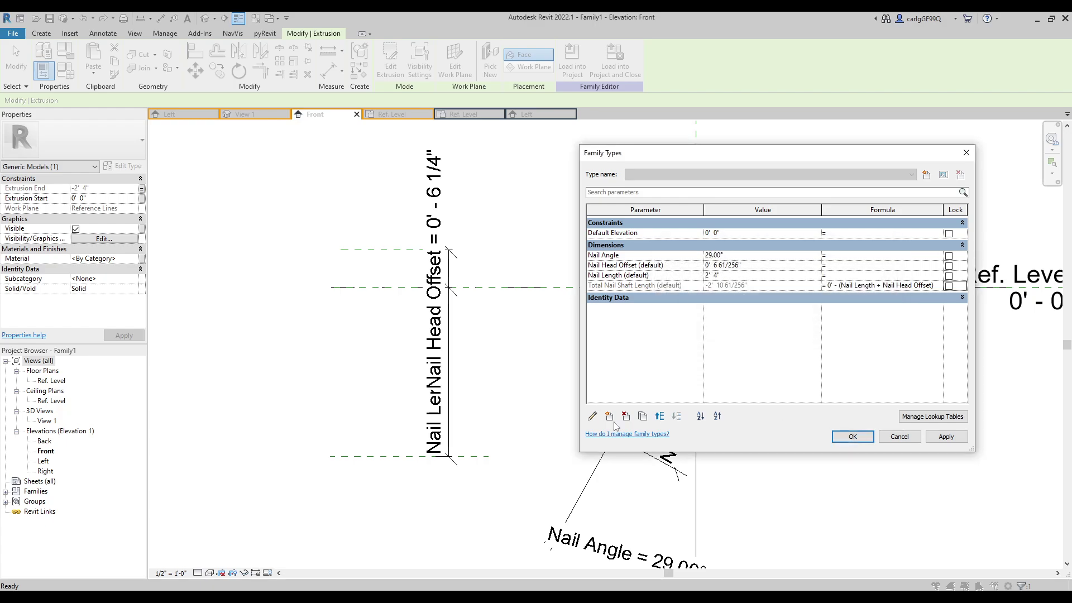
left_click(845, 438)
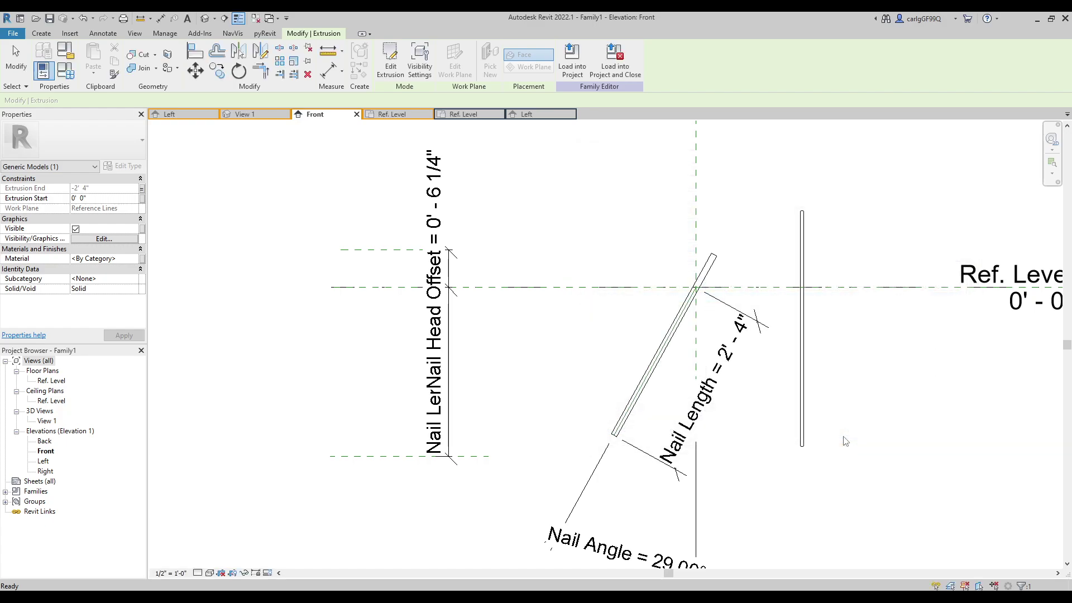
left_click(714, 268)
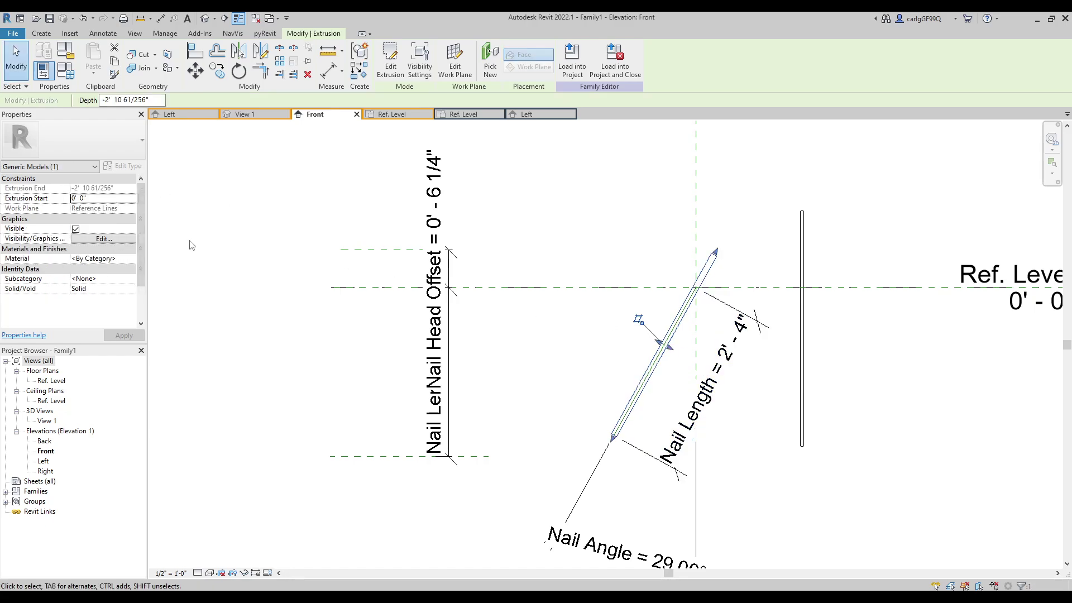
key("Escape")
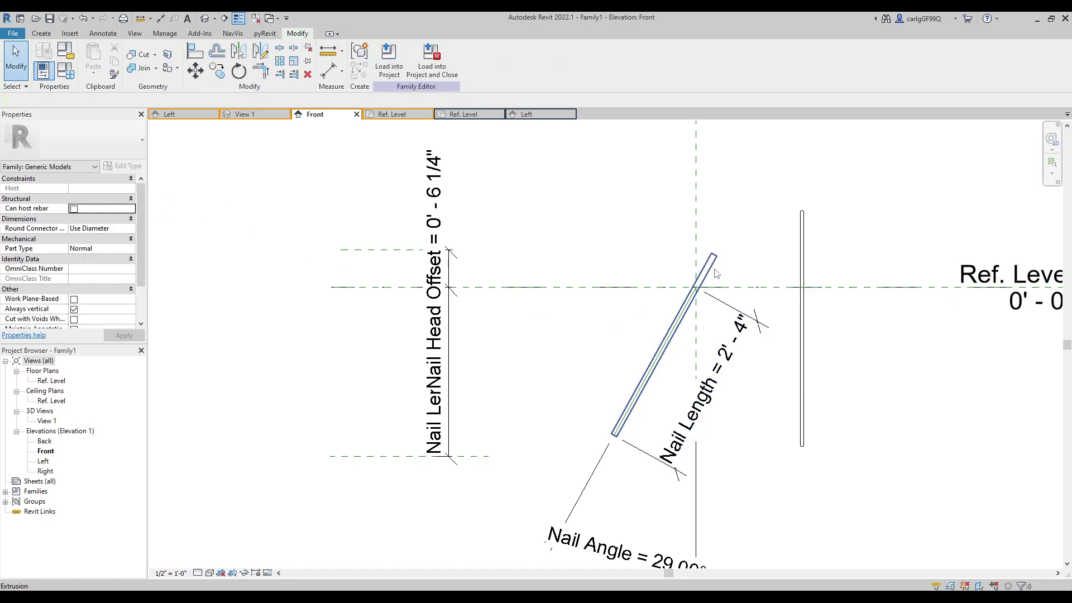
left_click(716, 273)
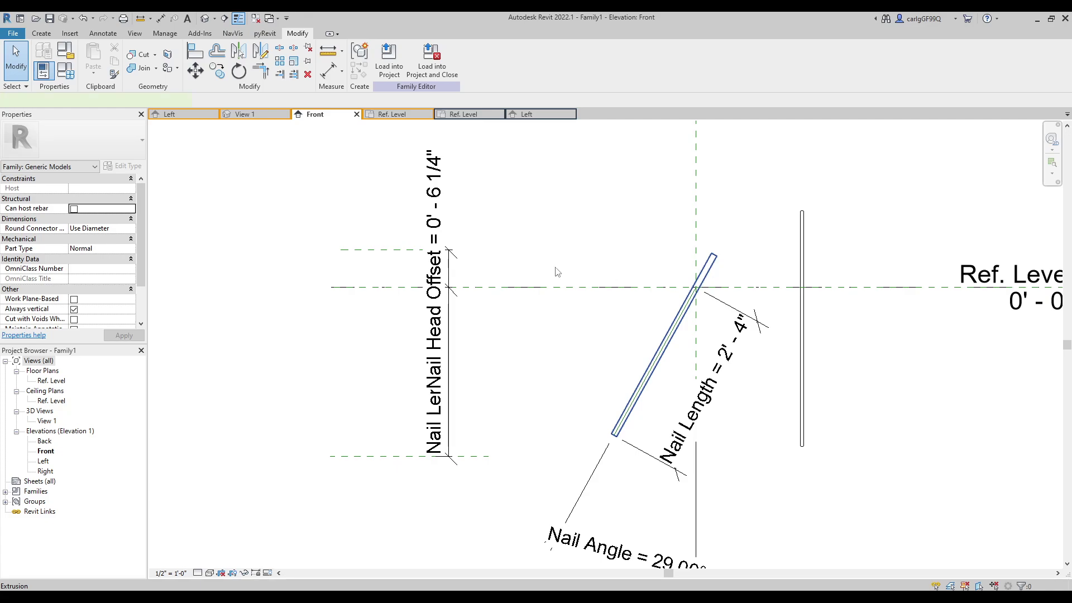
left_click(142, 189)
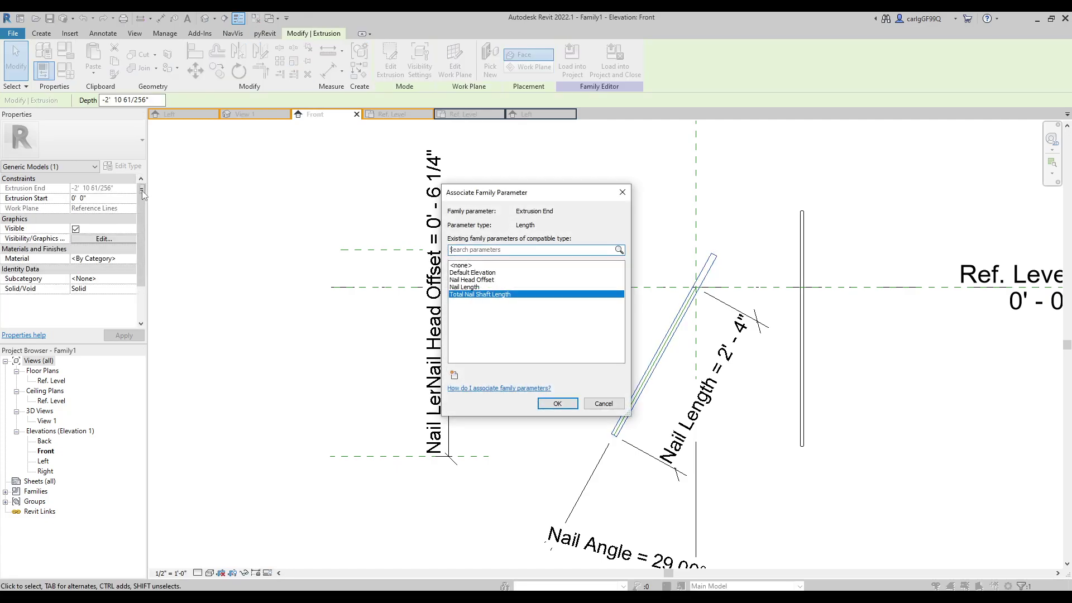
left_click(561, 407)
left_click(434, 249)
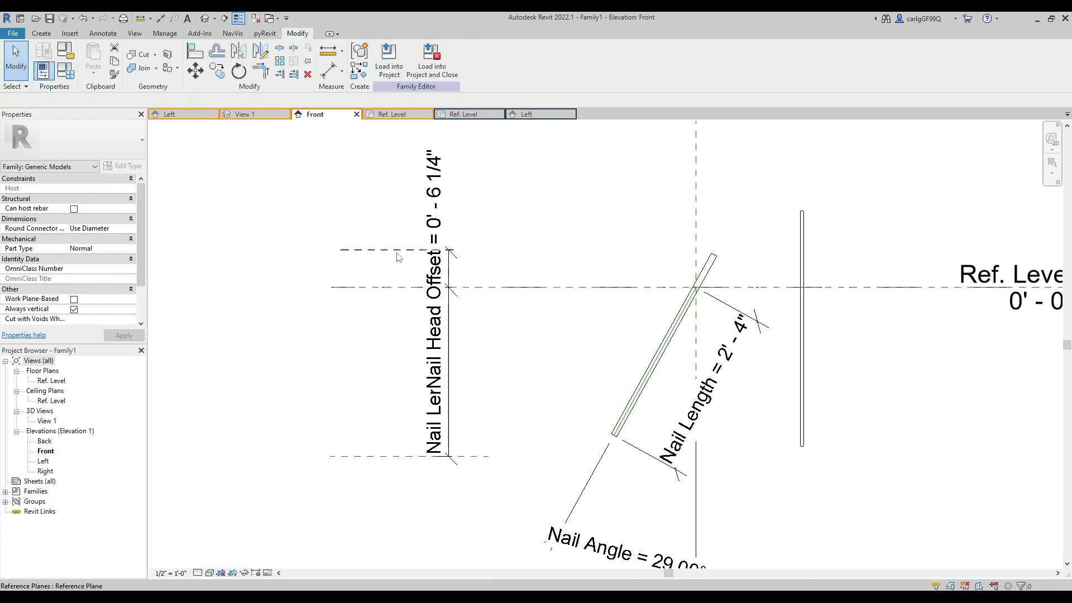
Set the nail head offset distance to 0' 2"
left_click(439, 247)
type("0 2")
key("Return")
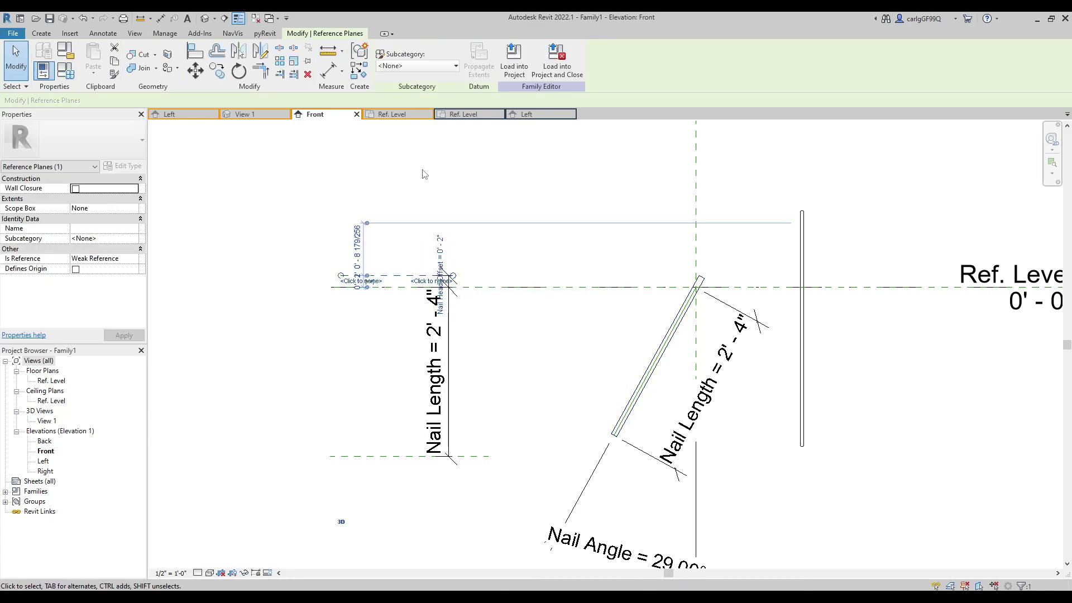
left_click(537, 254)
Flex the Nail Angle dimension to 45°, then 5°, then 0°
left_click(597, 556)
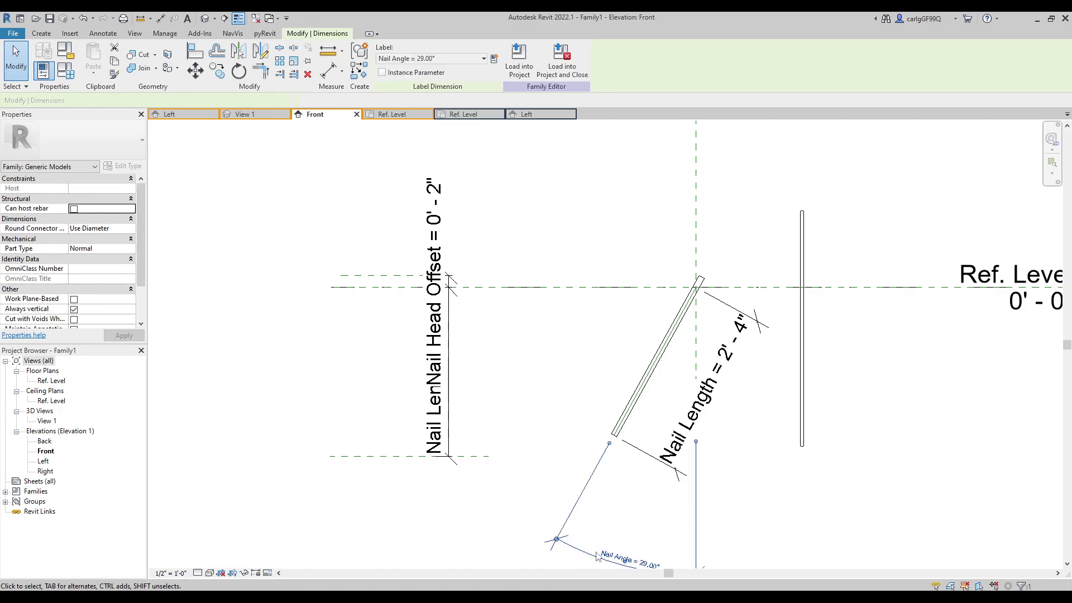
type("45")
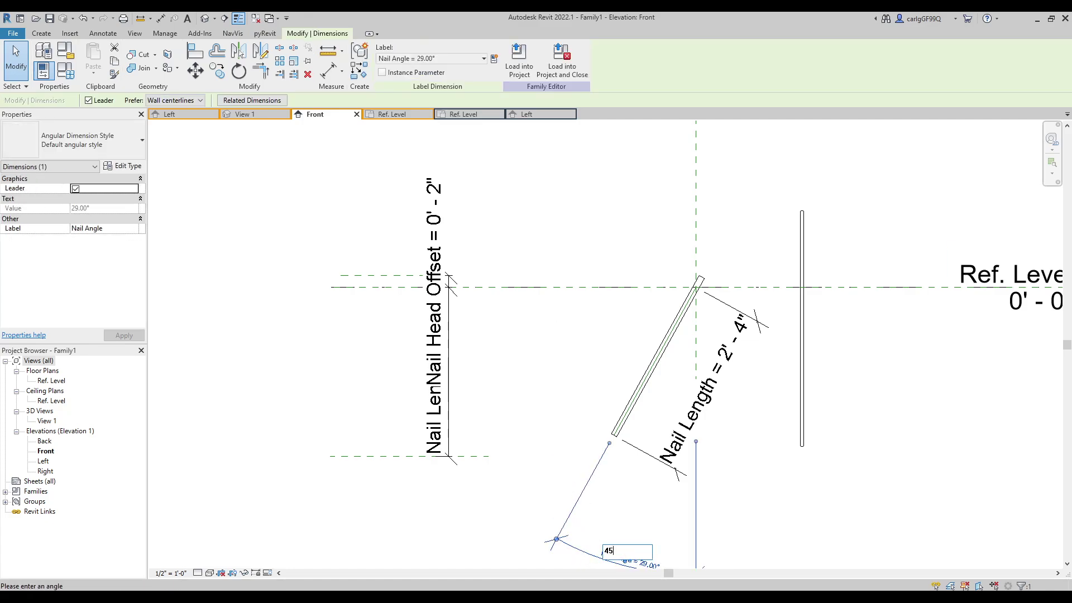
key("Return")
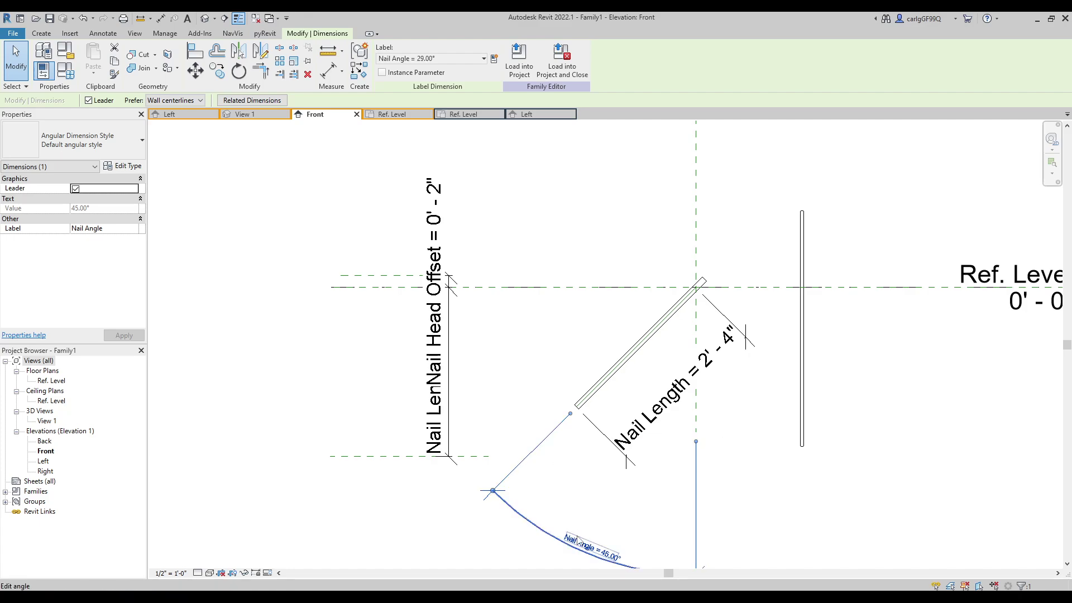
left_click(578, 538)
type("5")
key("Return")
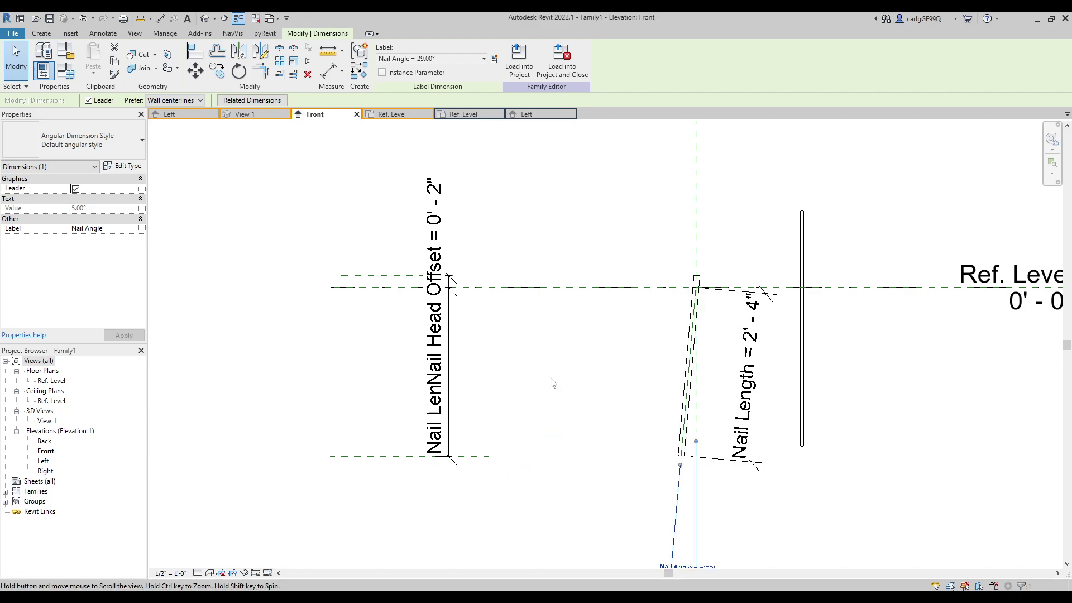
middle_click_drag(673, 571, 642, 487)
left_click(643, 483)
type("0")
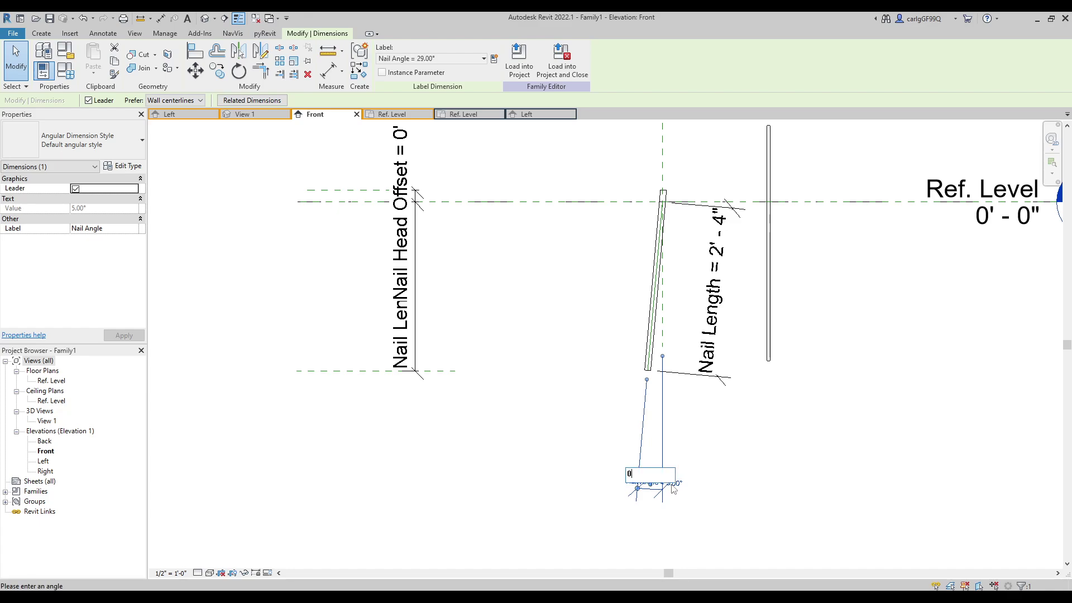
key("Return")
Flex the Nail Angle to 5°, then -5°, then 90°
left_click(692, 265)
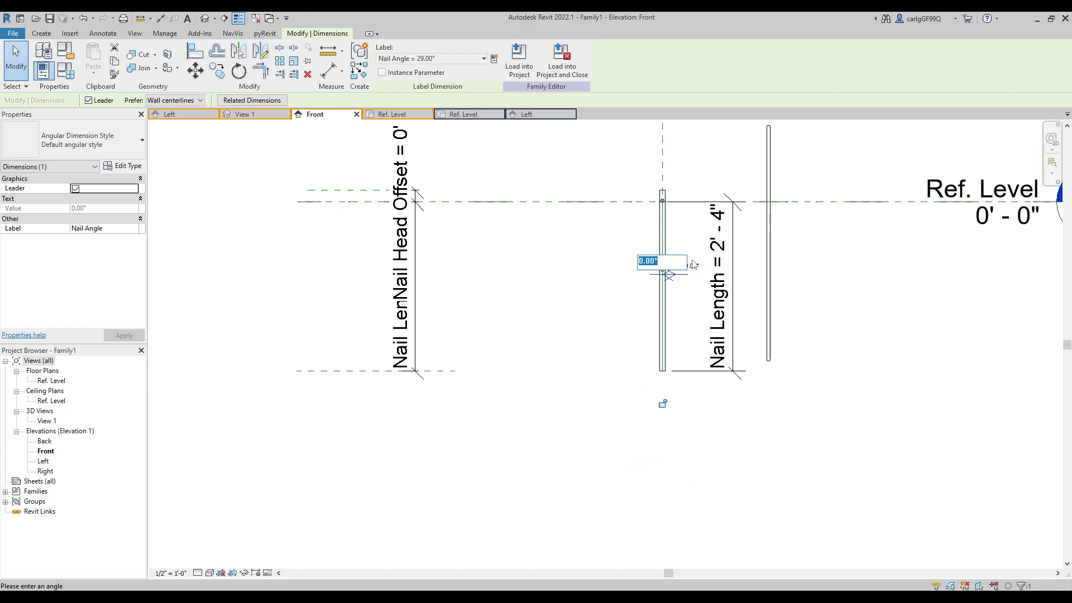
type("5")
key("Return")
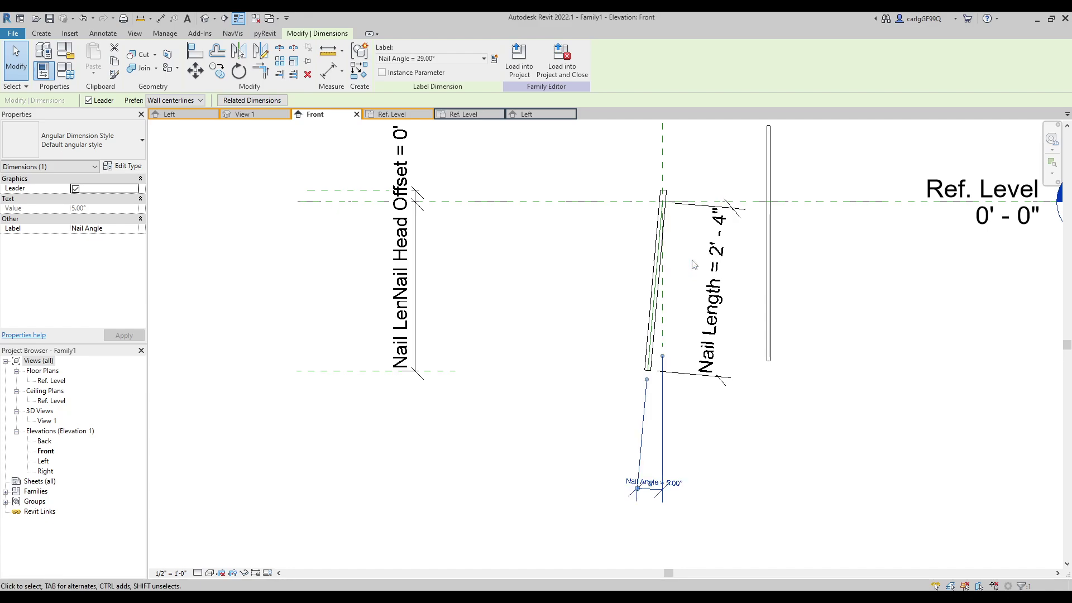
key("Escape")
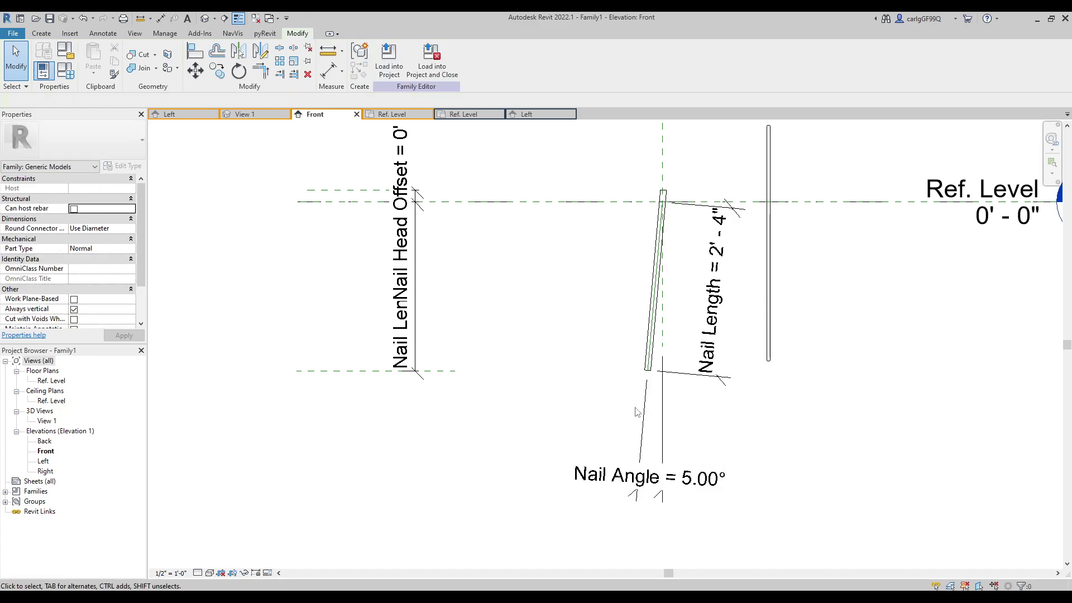
left_click(677, 485)
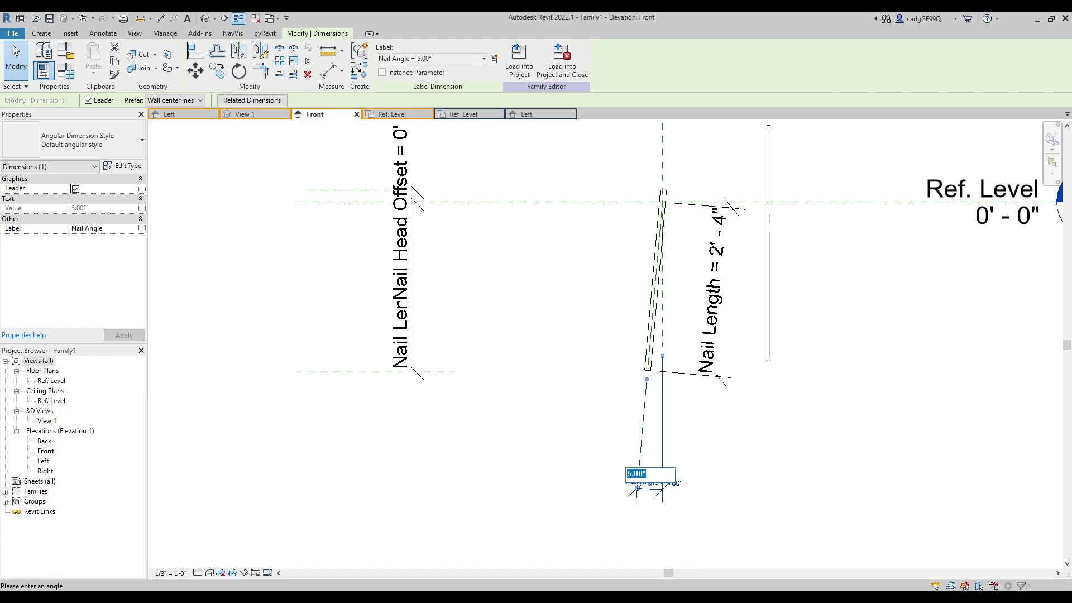
type("-5")
key("Return")
left_click(700, 484)
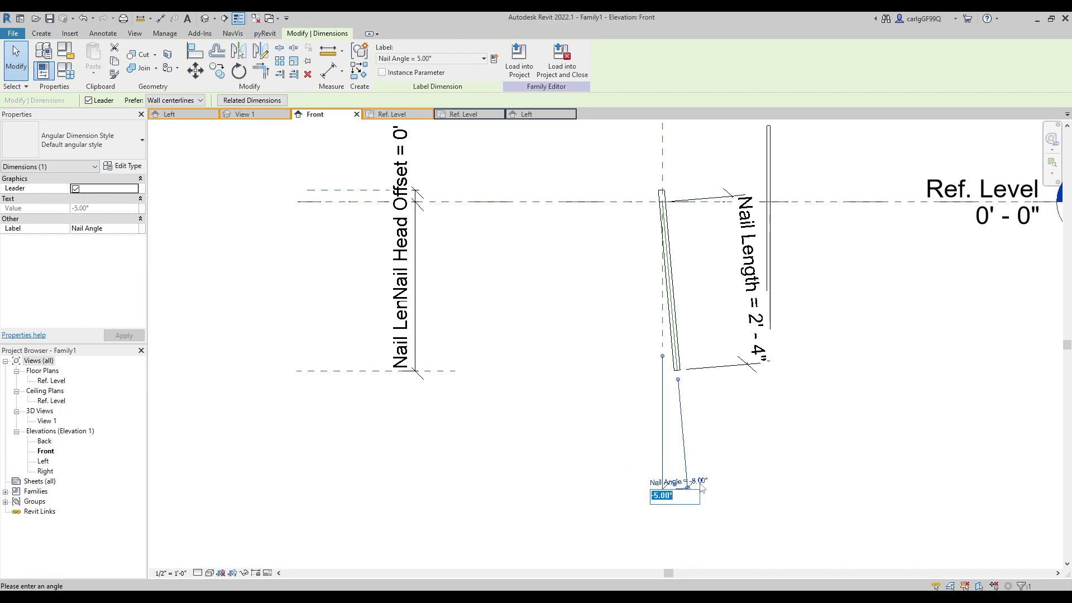
type("90")
key("Return")
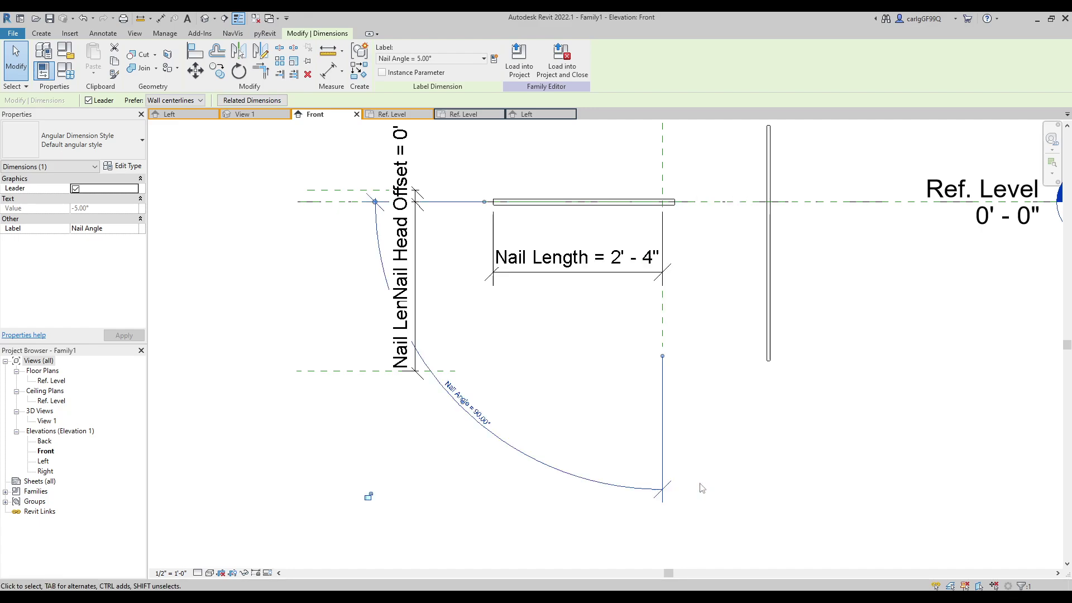
Flex the Nail Angle to 270°, then leave it at 180°
left_click(468, 403)
type("270")
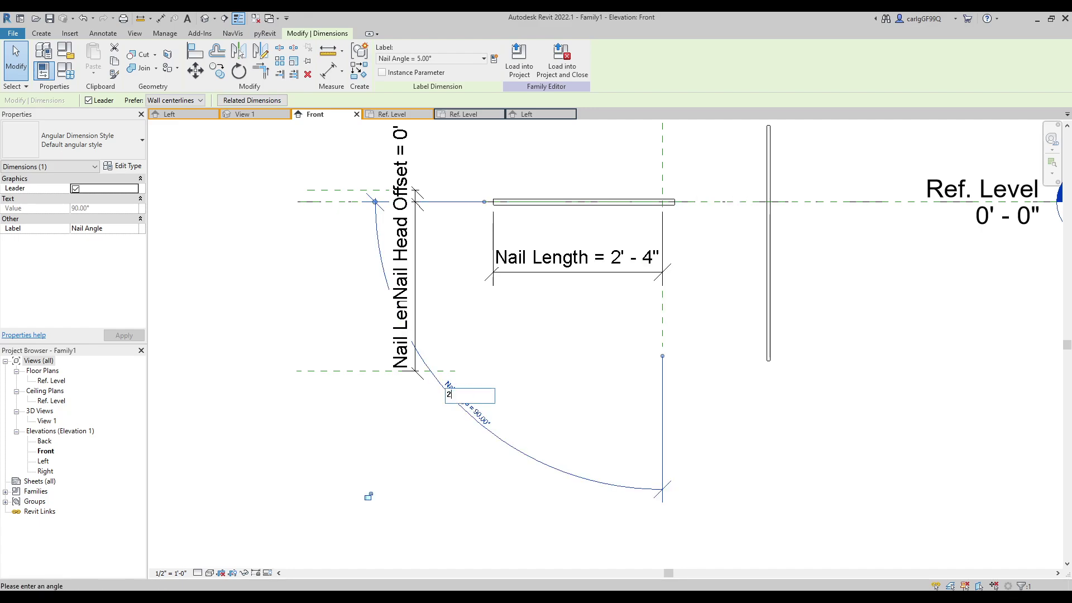
key("Return")
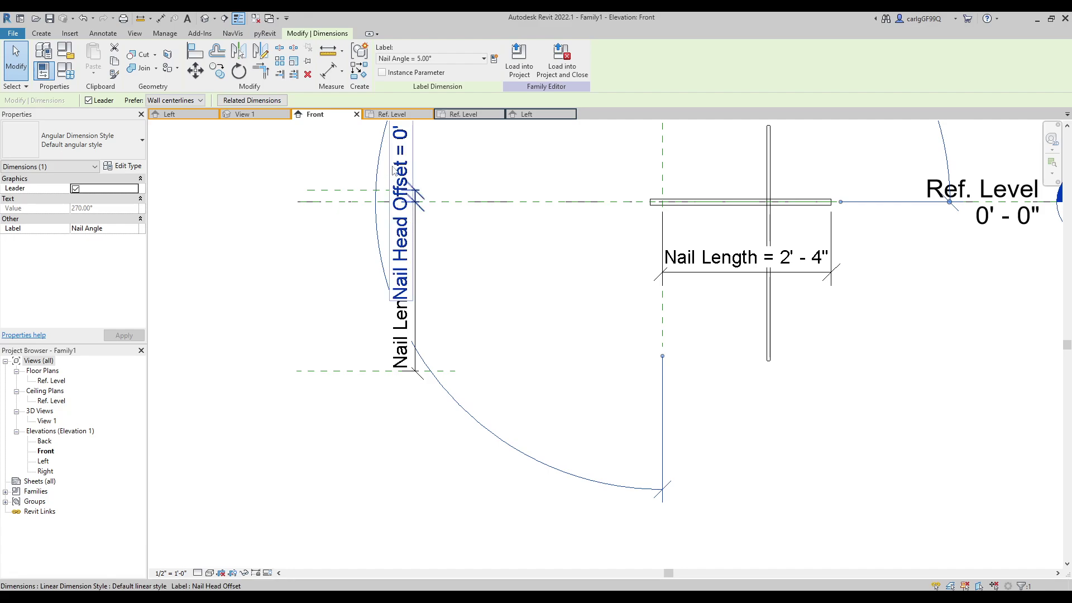
middle_click_drag(516, 140, 566, 316)
scroll(566, 315, "down", 2)
key("Escape")
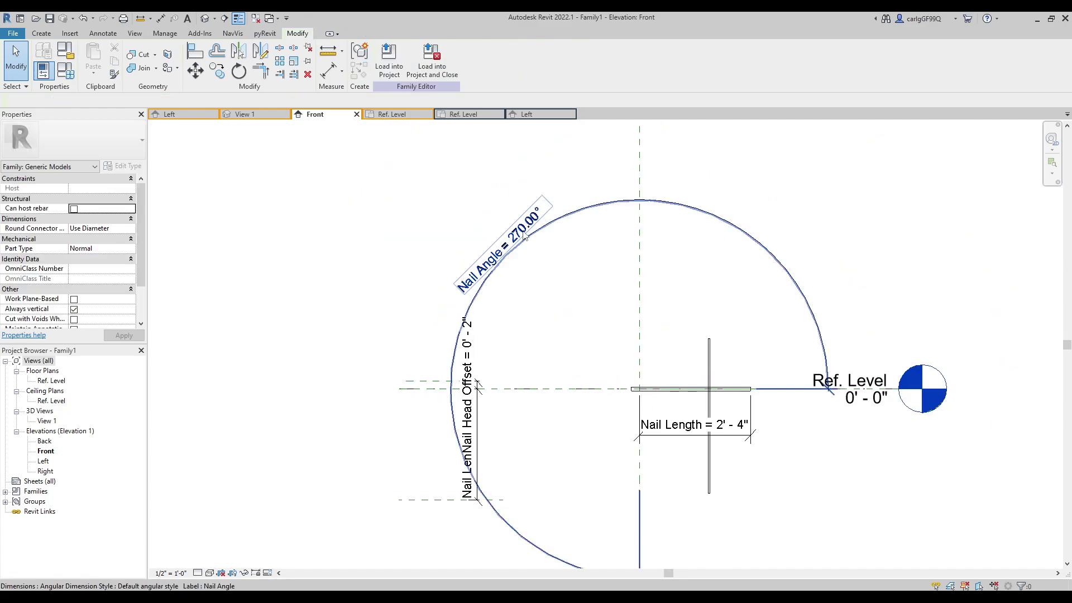
left_click(521, 239)
left_click(521, 238)
type("180")
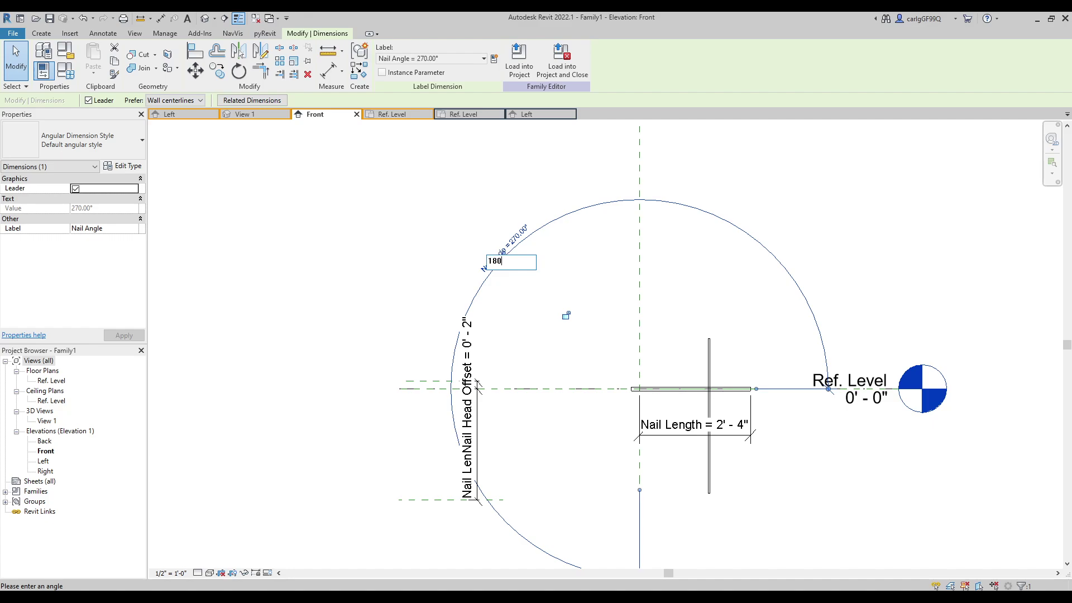
key("Return")
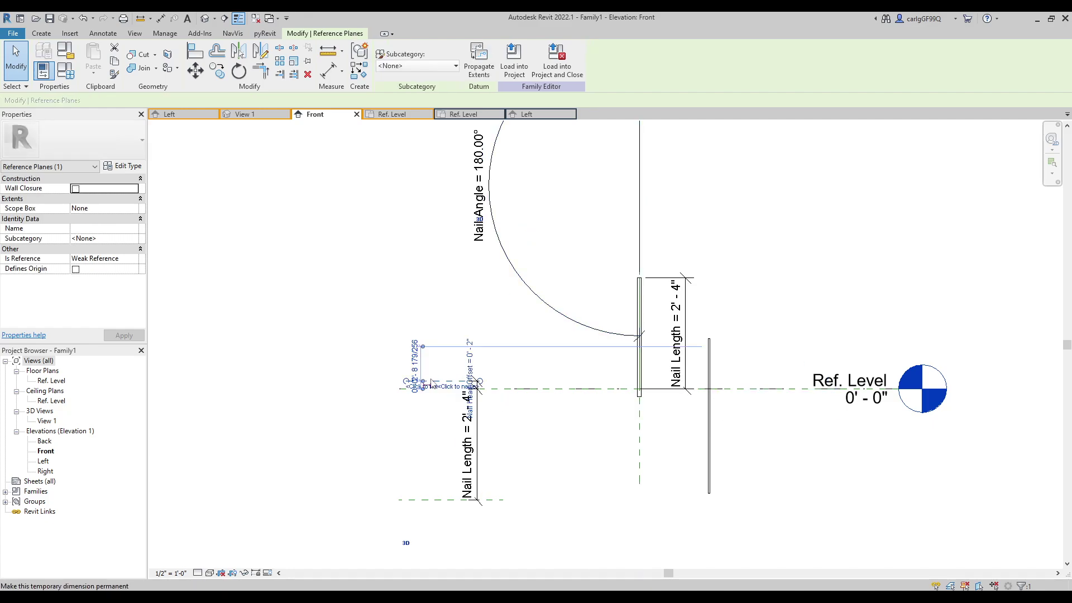
Test-drag the nail's reference planes, then cancel to keep Nail Length at 2'-4"
left_click(448, 382)
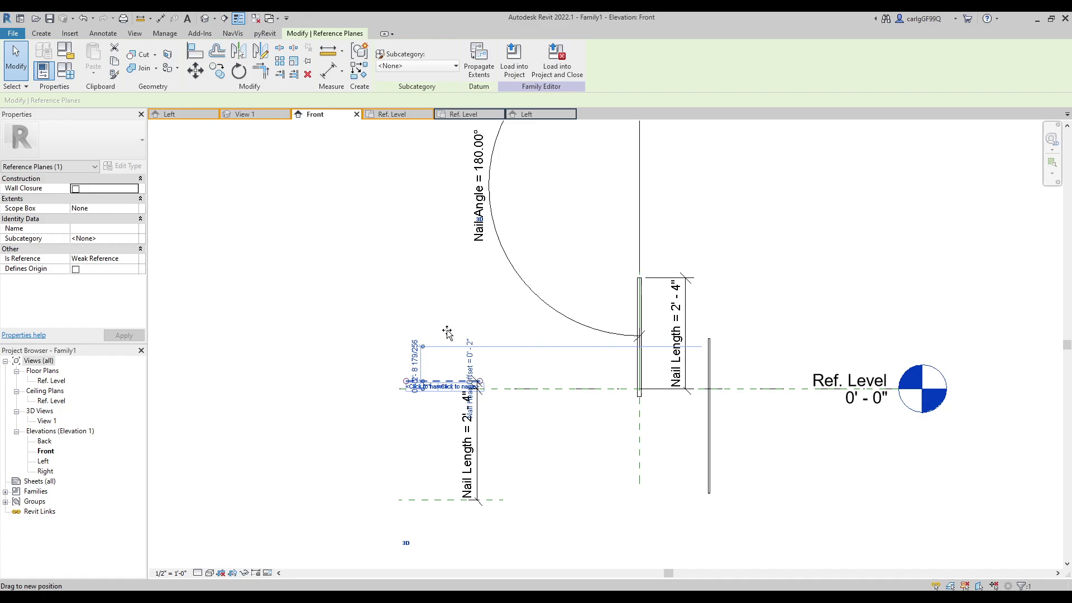
left_click_drag(448, 382, 447, 366)
left_click(440, 499)
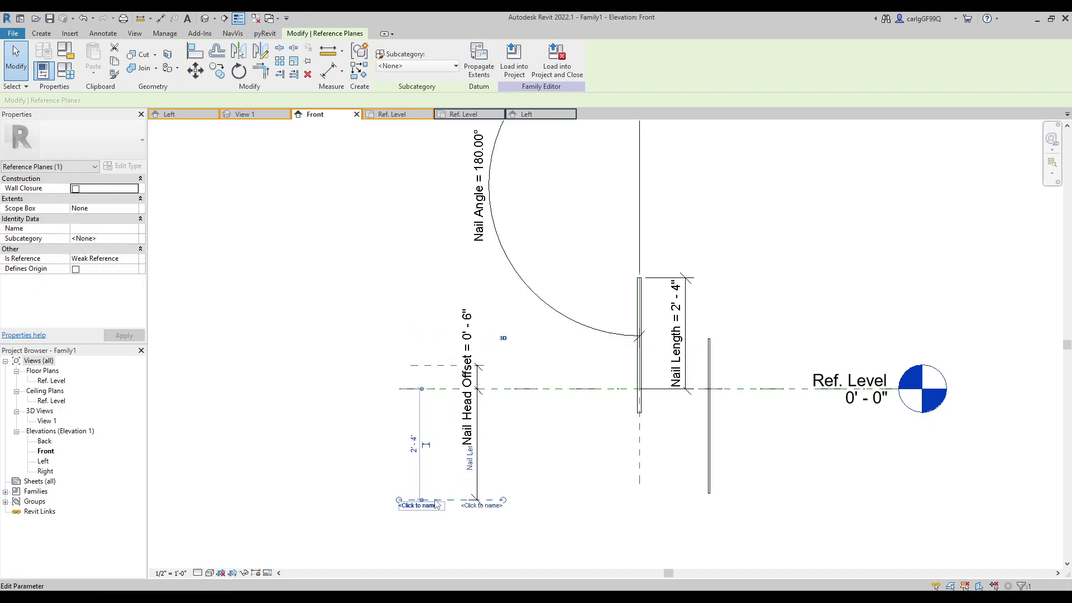
left_click_drag(455, 527, 532, 514)
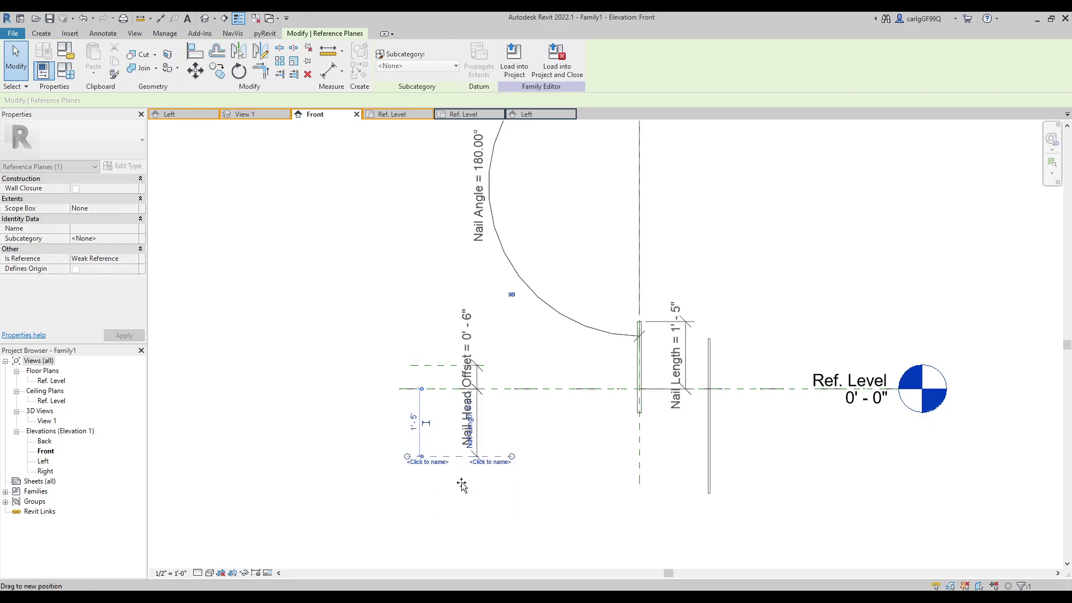
key("Escape")
key("Escape")
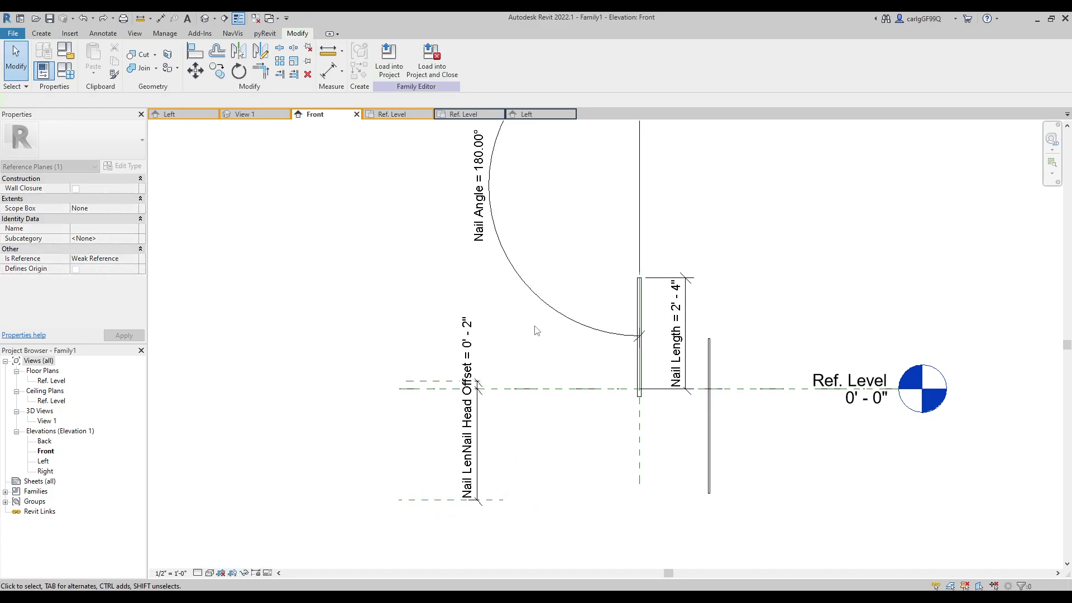
Set the Nail Angle to 29°
left_click(484, 179)
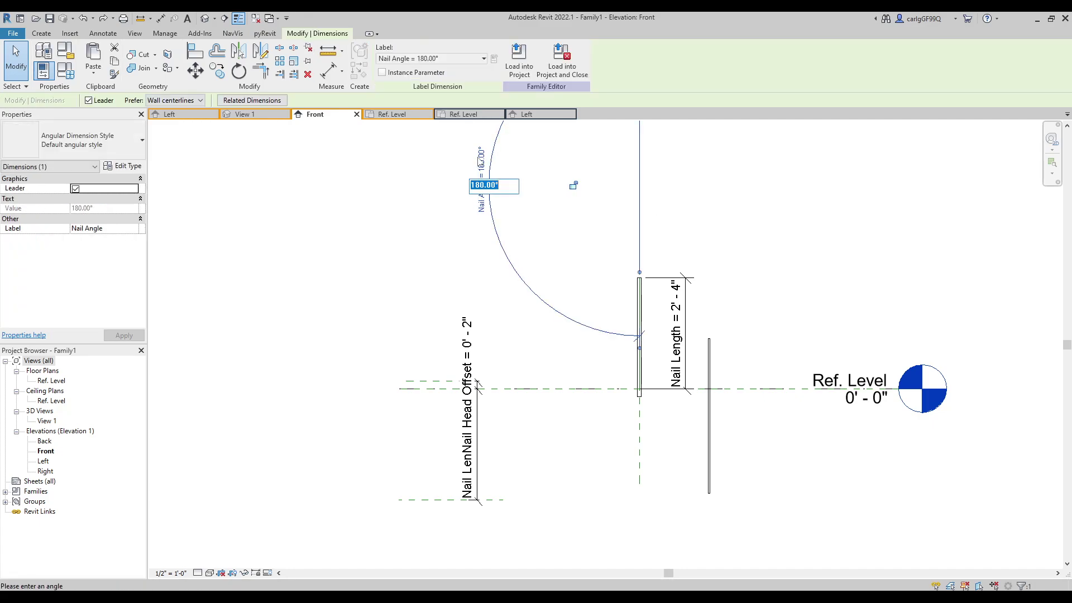
type("29")
key("Return")
key("Escape")
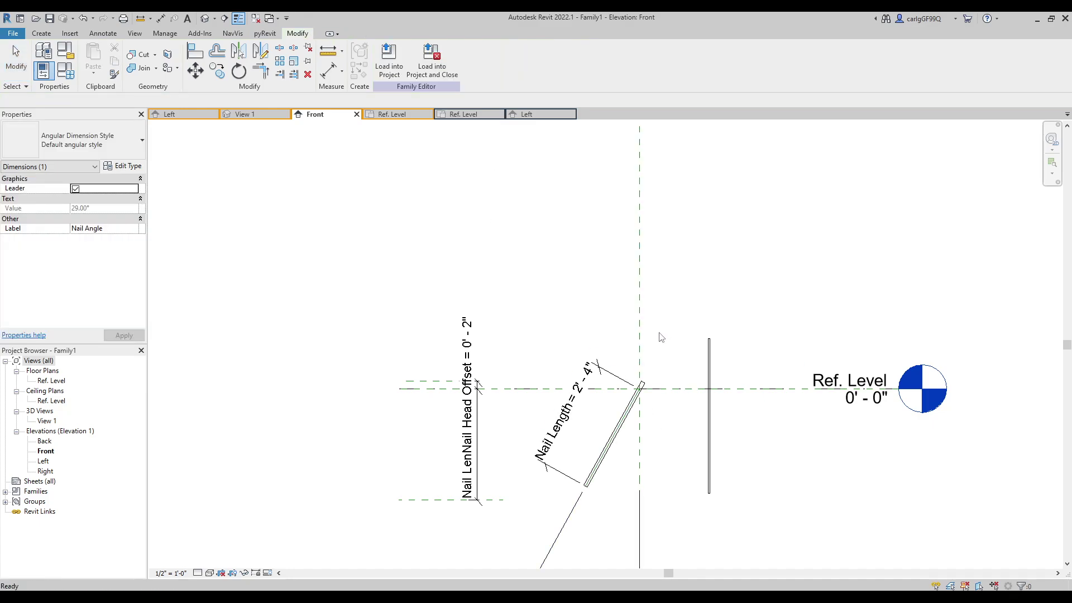
left_click(661, 337)
scroll(660, 338, "up", 2)
scroll(642, 379, "up", 2)
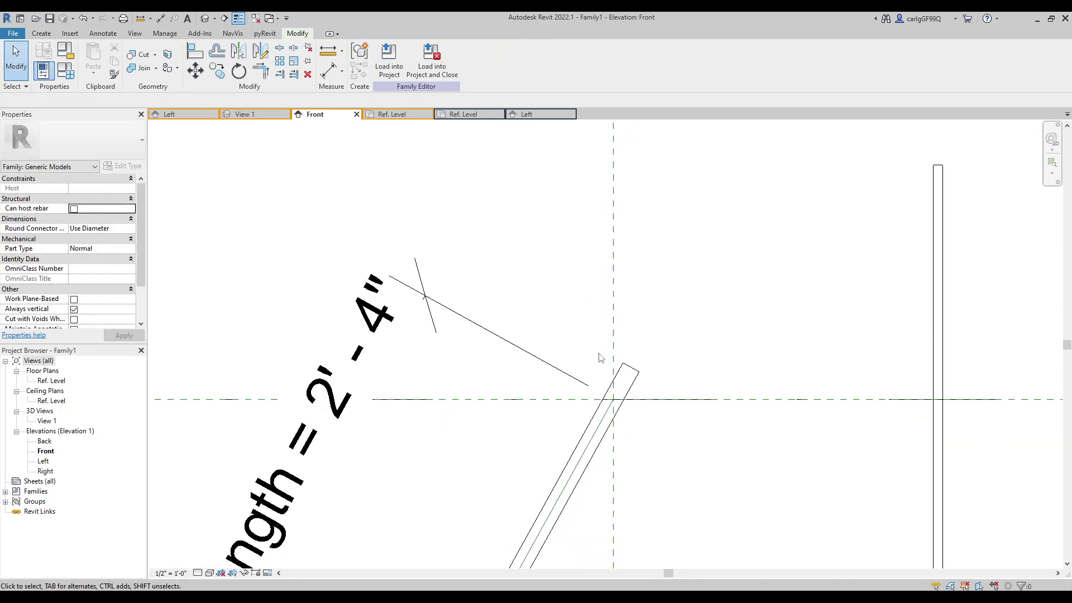
mouse_move(601, 358)
middle_mouse_down()
mouse_move(587, 304)
mouse_move(579, 319)
mouse_move(570, 242)
middle_mouse_up()
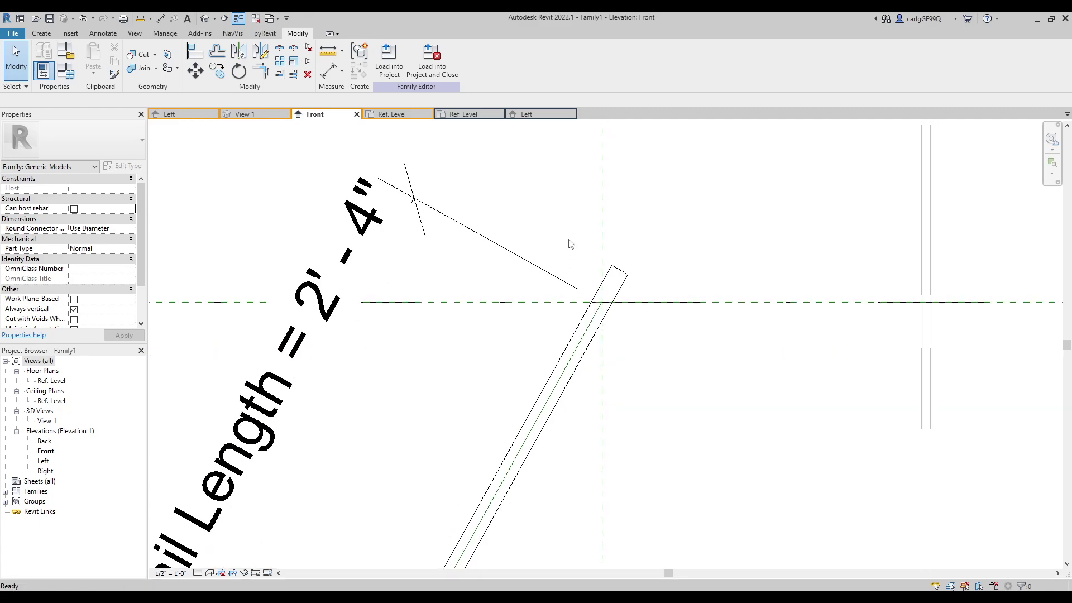
Start a reference plane with RP, cancel it, and zoom back to the angle dimension
key("r")
key("p")
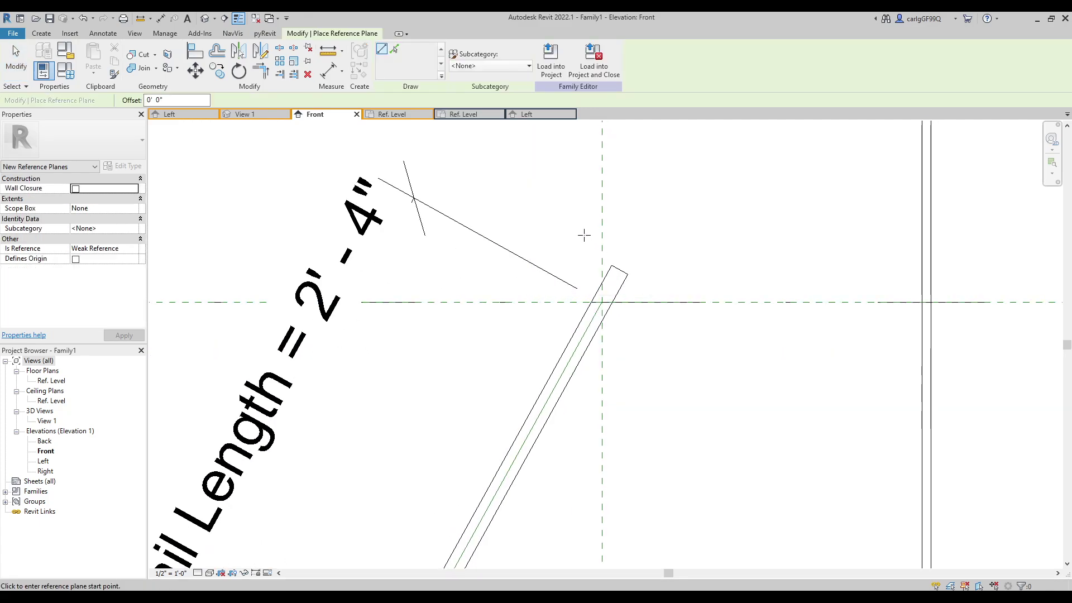
key("Escape")
key("Escape")
scroll(606, 307, "up", 2)
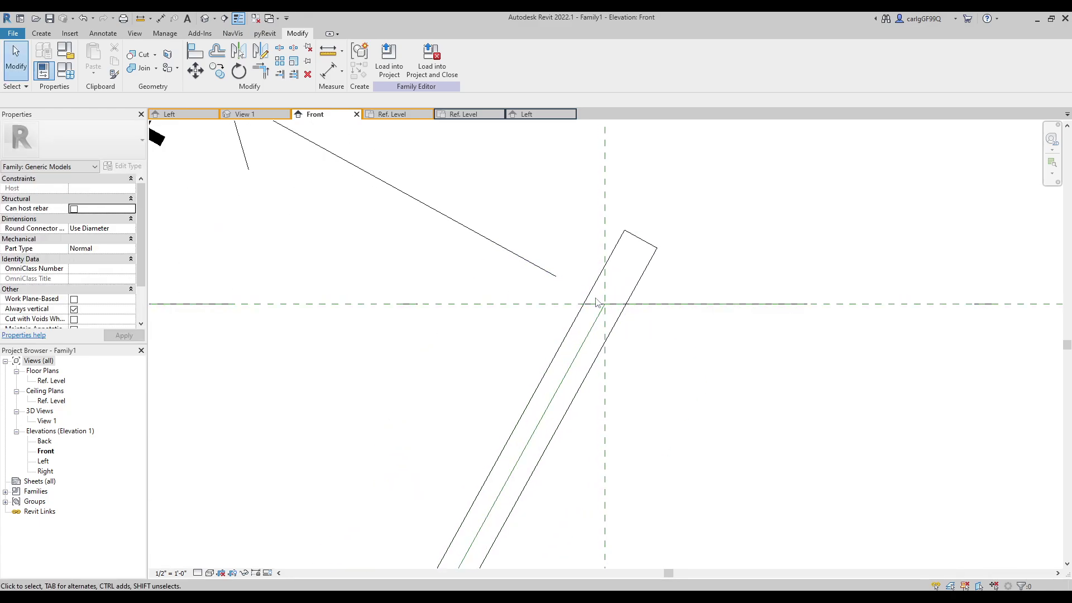
scroll(580, 301, "down", 2)
scroll(492, 319, "down", 2)
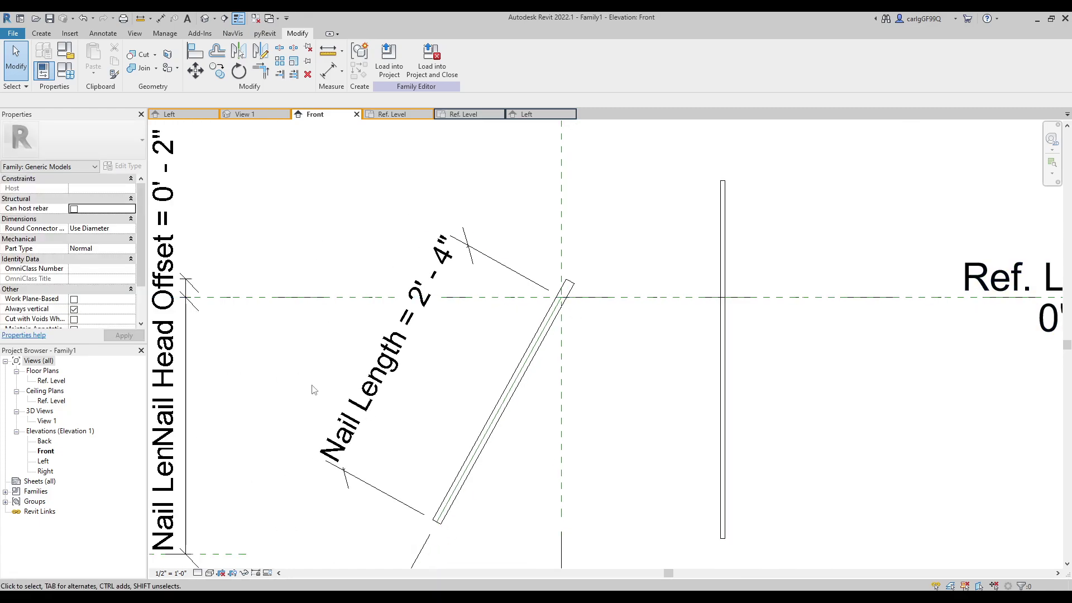
scroll(412, 350, "down", 2)
scroll(424, 447, "down", 1)
Change the Nail Angle to 10°
left_click(427, 543)
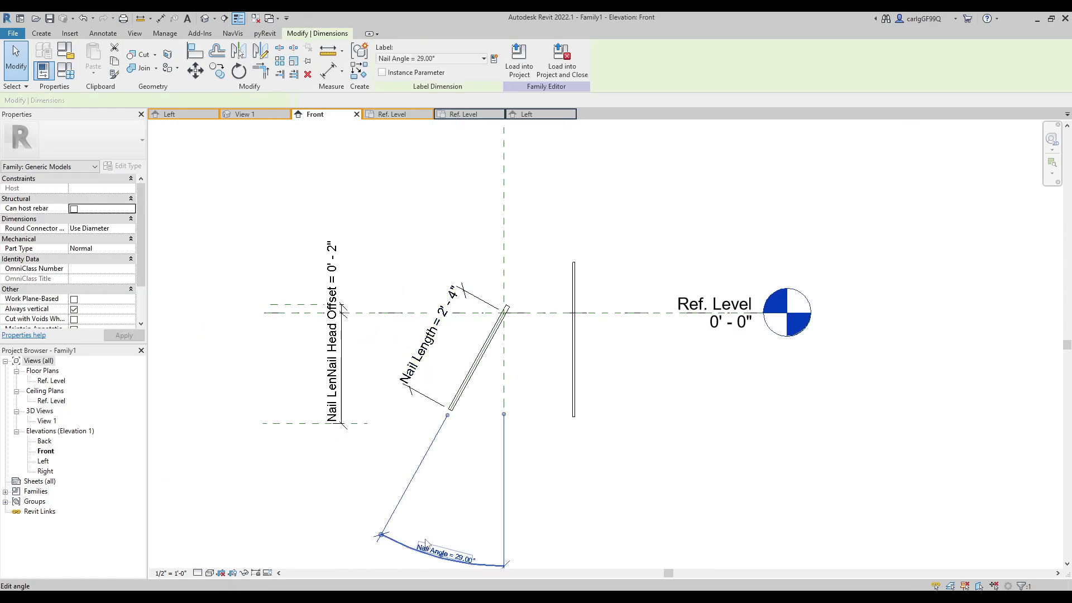
type("10")
key("Return")
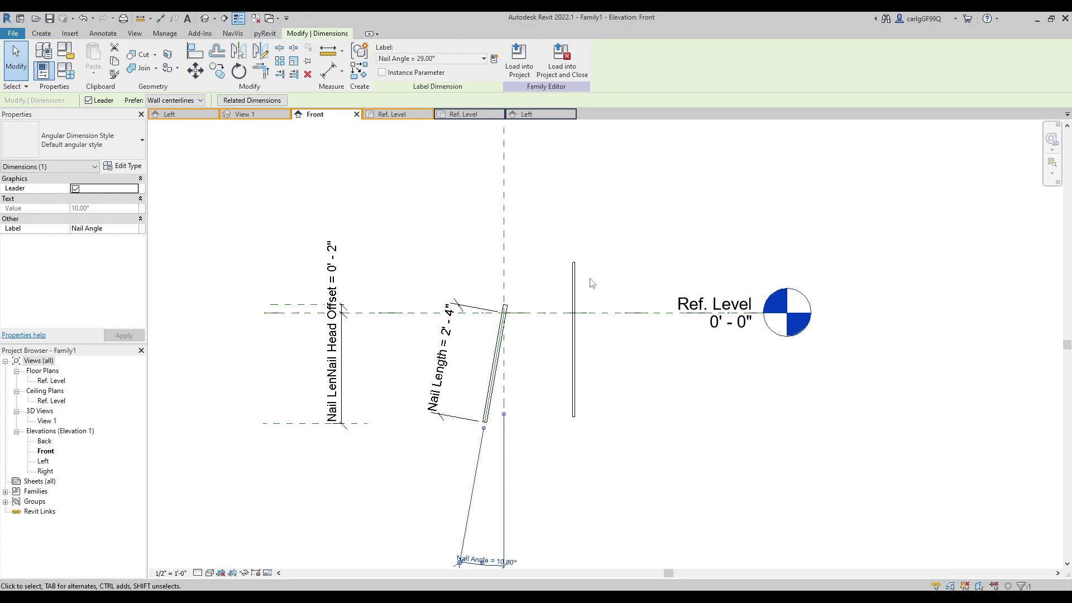
left_click(592, 283)
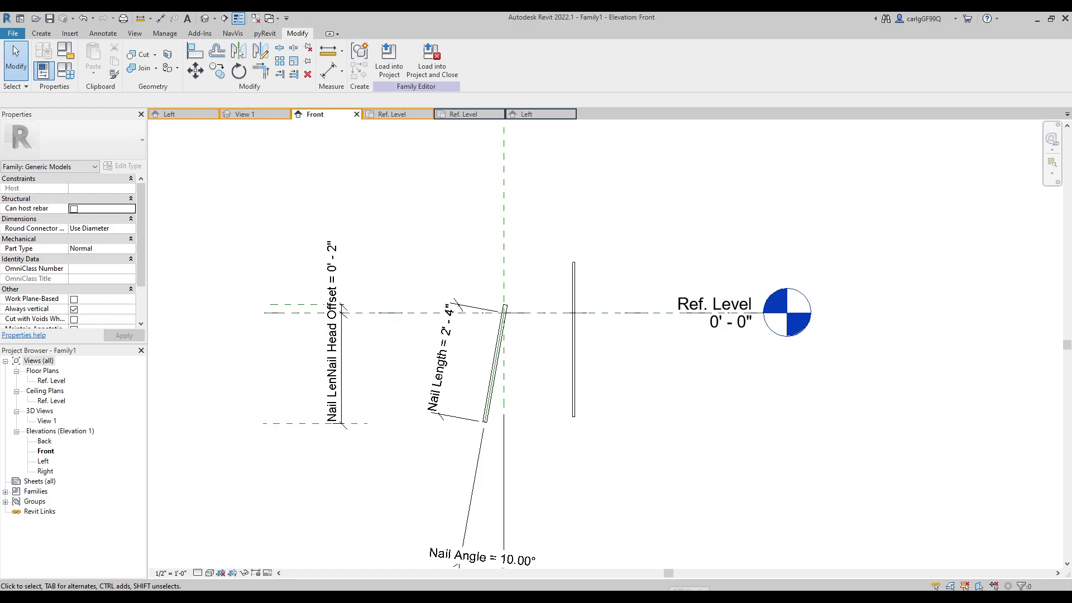
scroll(661, 392, "up", 1)
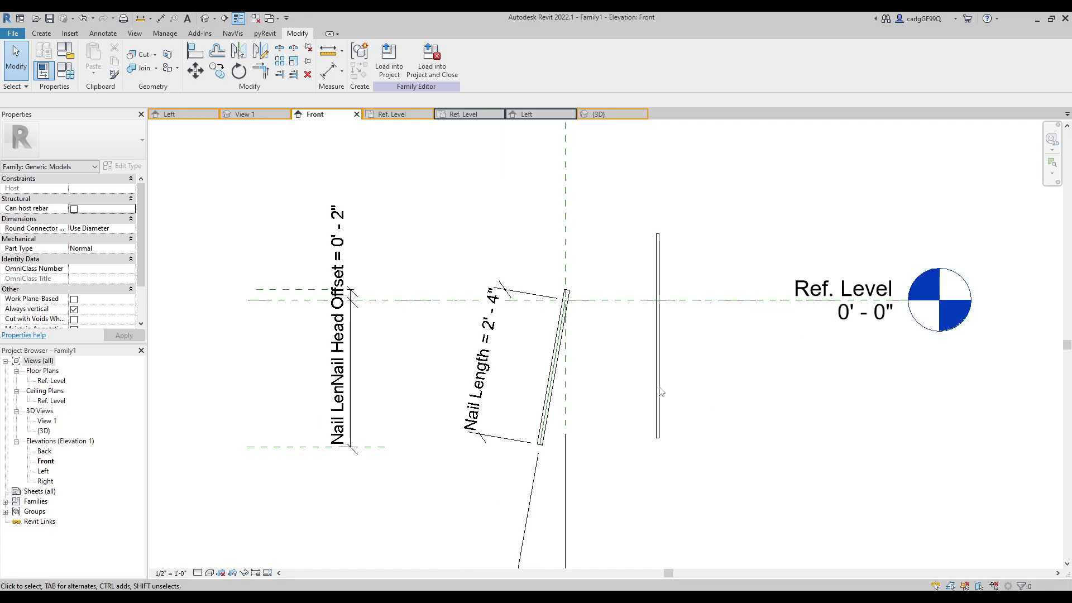
scroll(566, 289, "up", 3)
scroll(566, 289, "down", 2)
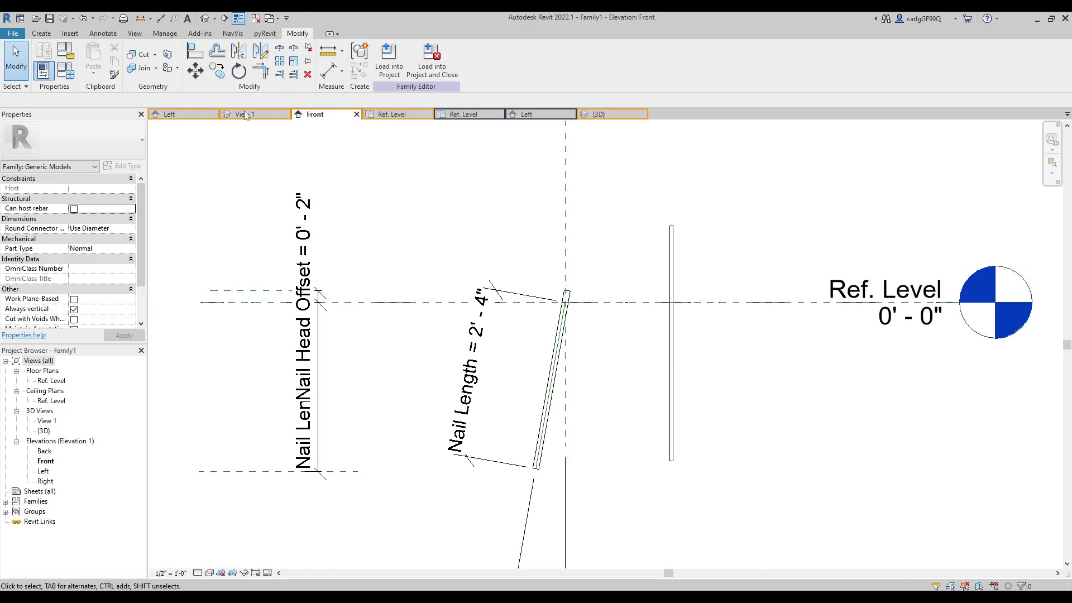
Switch to the Ref. Level floor plan and zoom to the nail
left_click(372, 114)
scroll(592, 337, "up", 2)
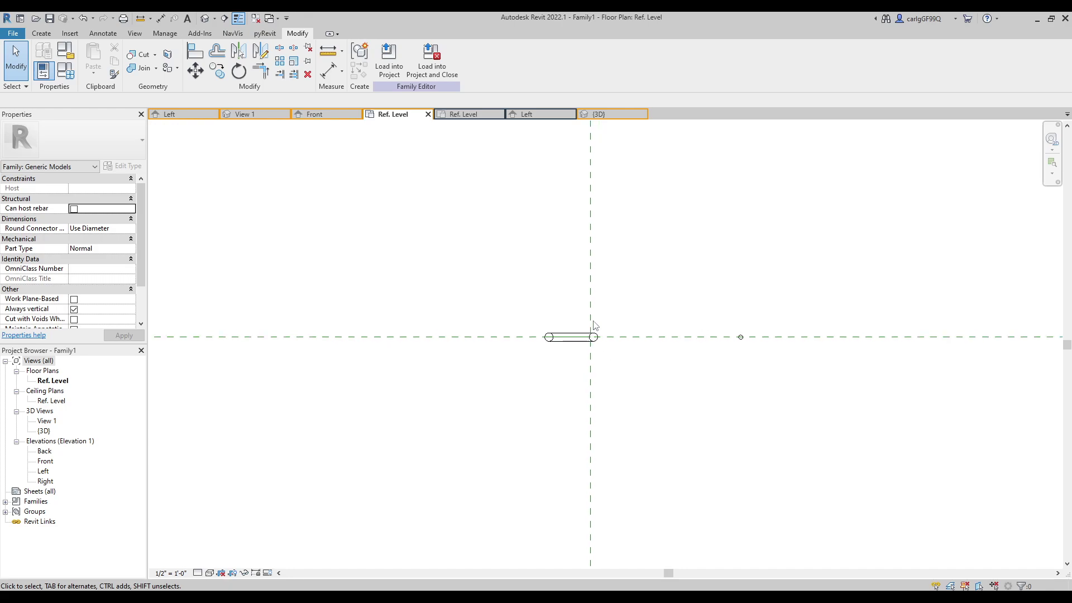
scroll(594, 338, "up", 2)
scroll(594, 335, "down", 2)
scroll(595, 327, "down", 1)
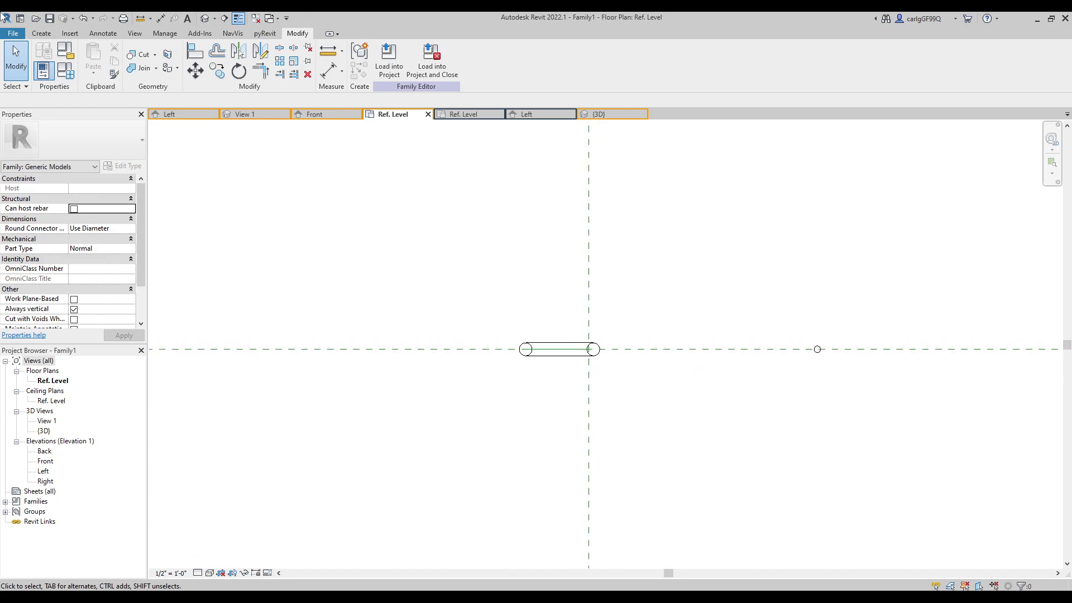
Sketch a rectangular extrusion around the nail's end, then cancel and discard it
left_click(42, 33)
left_click(92, 60)
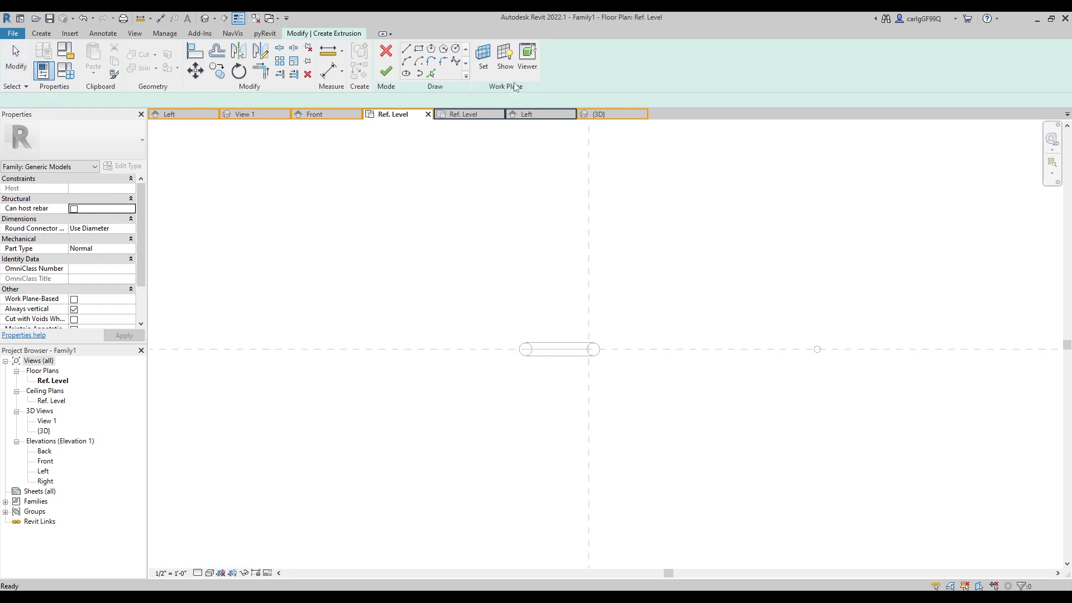
left_click(562, 328)
left_click(616, 374)
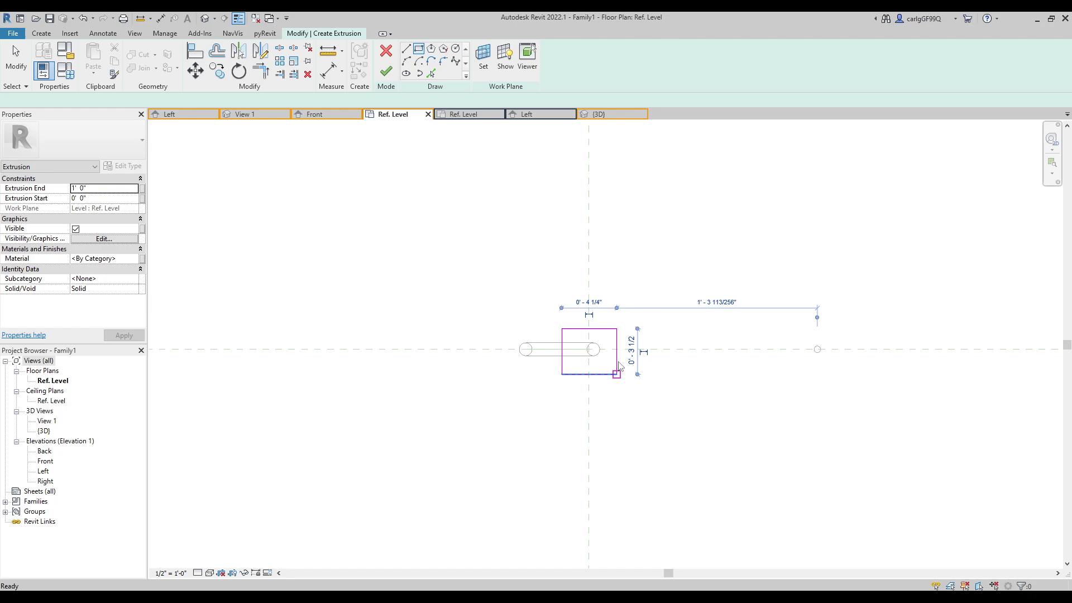
key("d")
key("i")
key("Escape")
key("Escape")
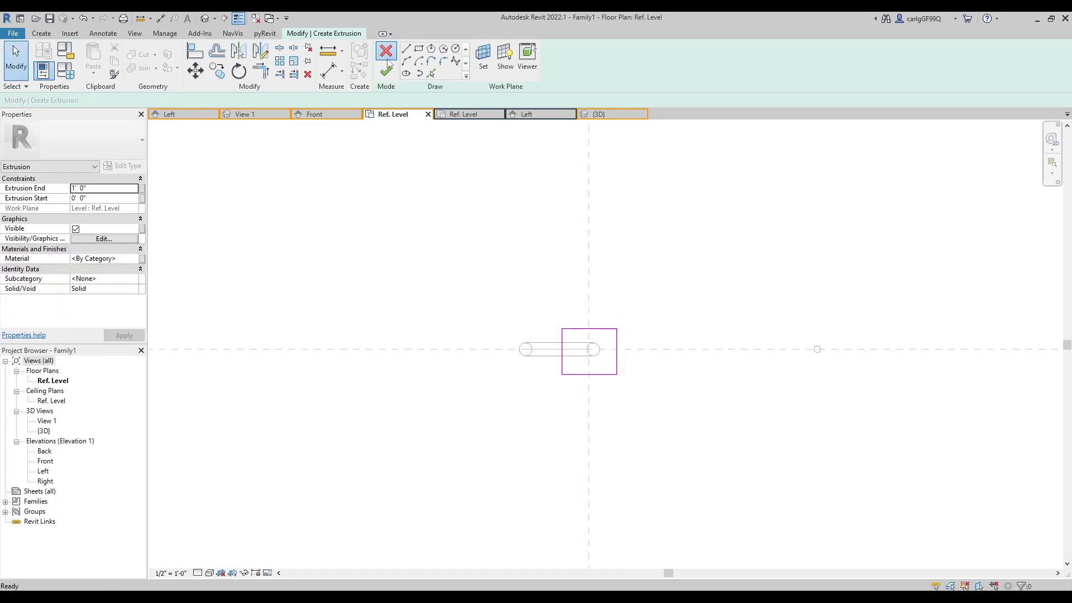
key("Escape")
left_click(586, 327)
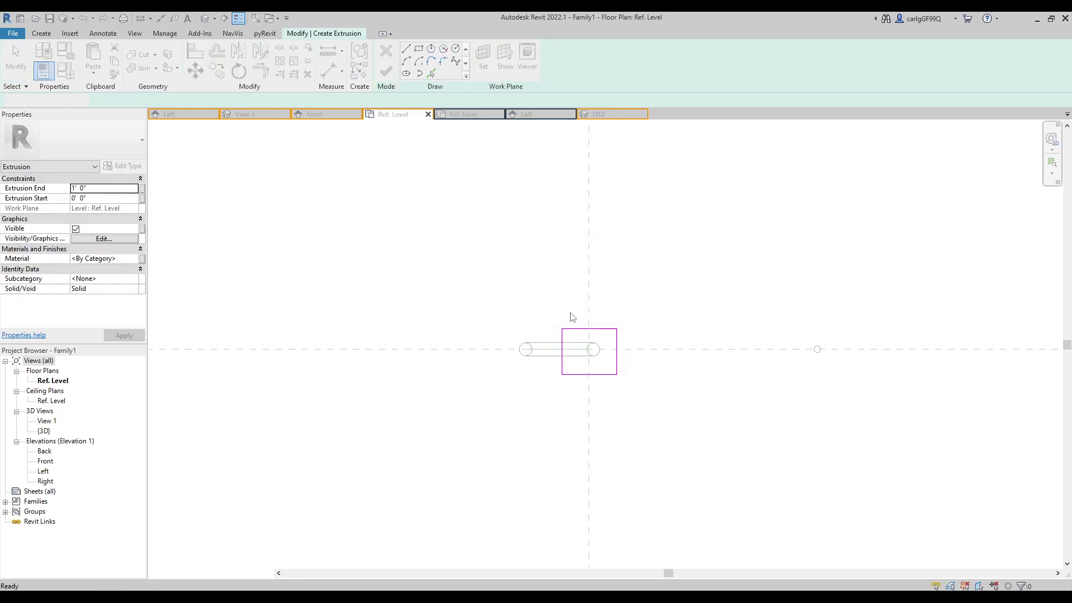
Draw reference planes above, below, left and right of the nail's end
key("r")
key("p")
left_click(641, 313)
left_click(542, 313)
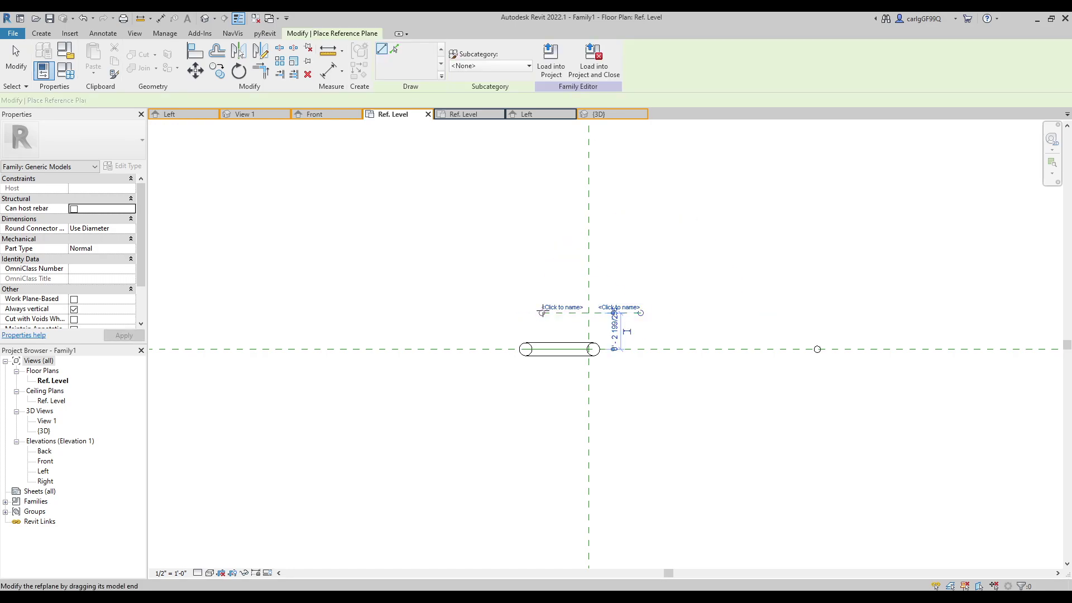
left_click(555, 294)
left_click(555, 410)
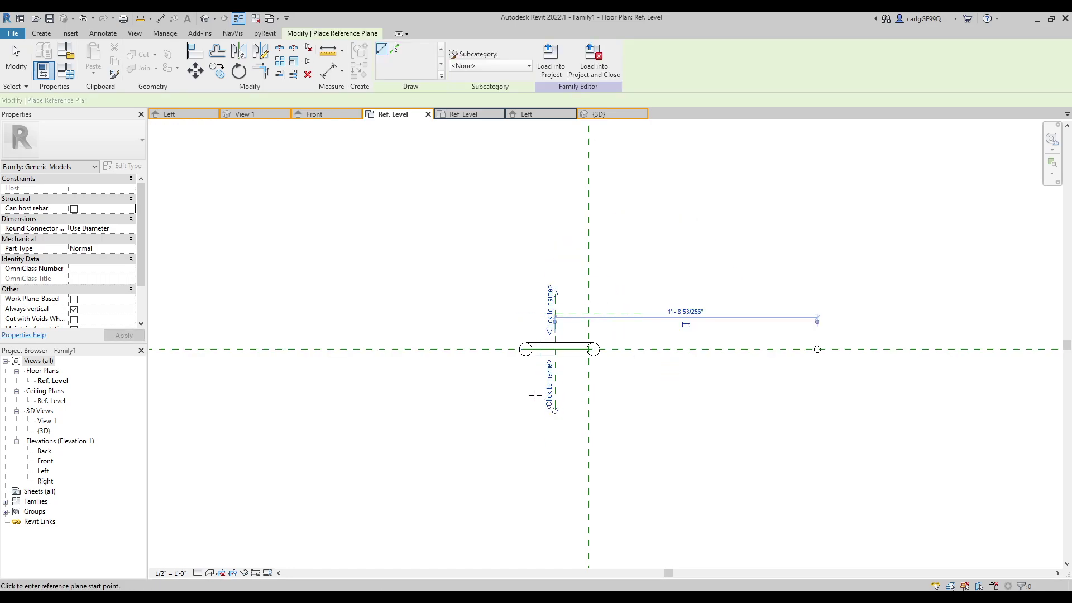
left_click(644, 395)
left_click(535, 395)
left_click(622, 300)
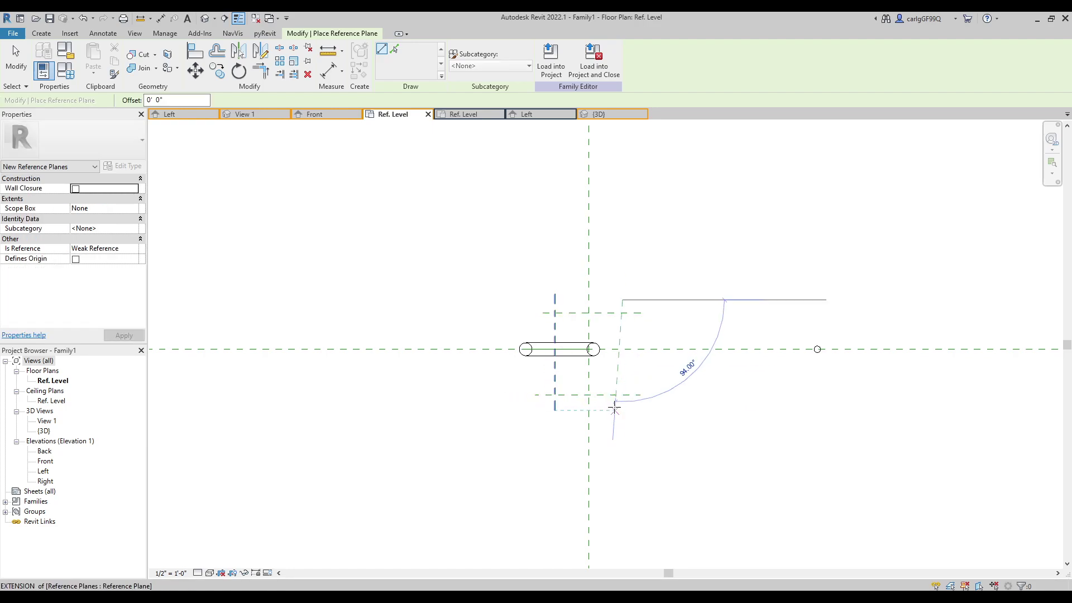
key("Escape")
left_click(622, 410)
left_click(621, 300)
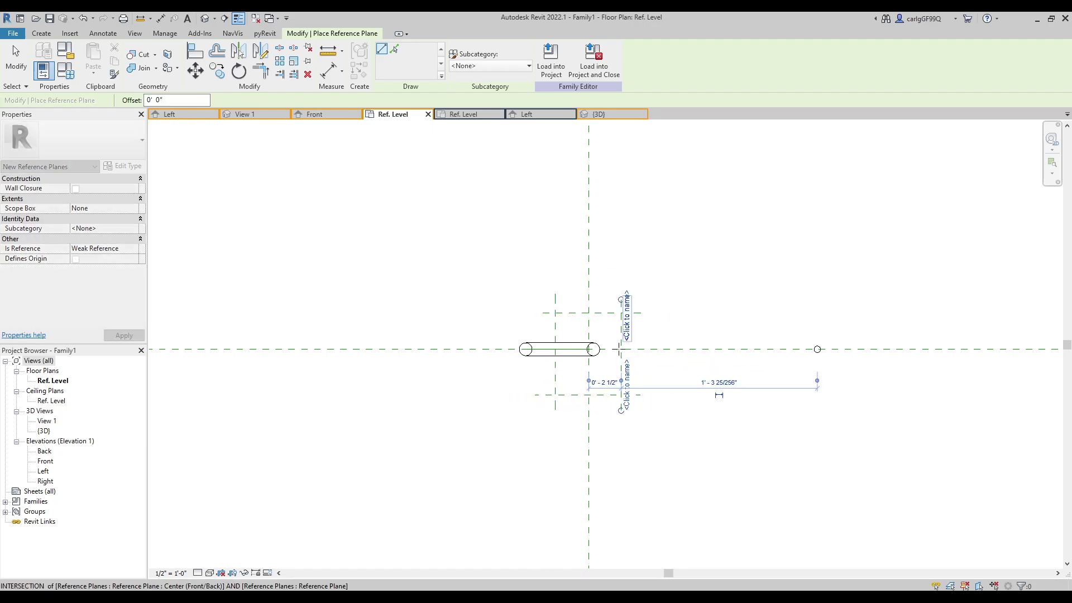
key("Escape")
Name the right vertical plane Bearing Plate.Right
left_click(622, 339)
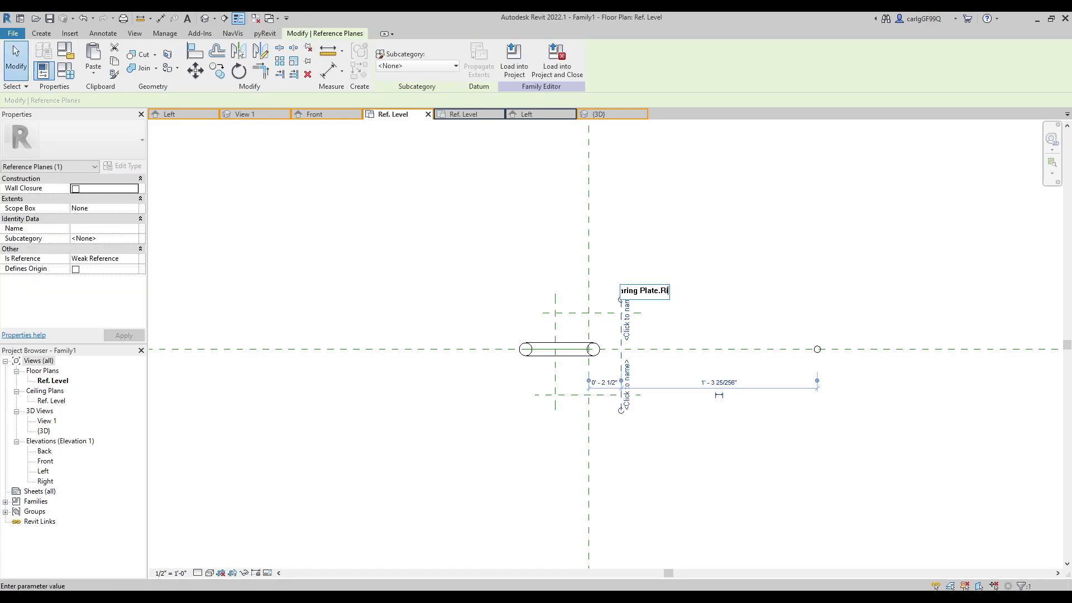
type("ght")
key("Return")
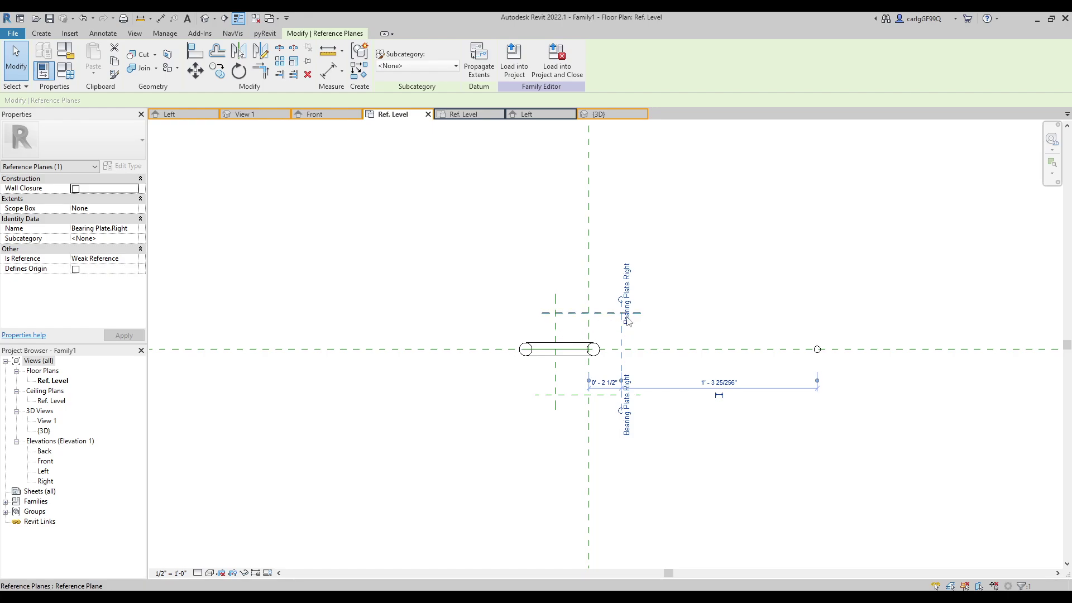
key("Escape")
left_click(630, 333)
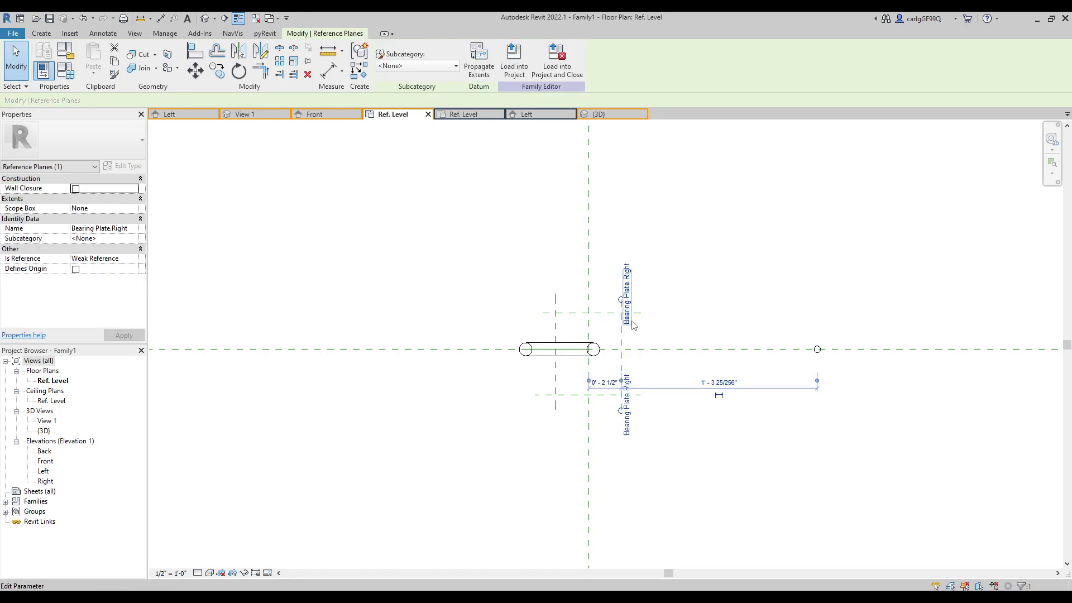
left_click(628, 295)
key("Escape")
Name the left vertical plane Bearing Plate.Left
left_click(556, 323)
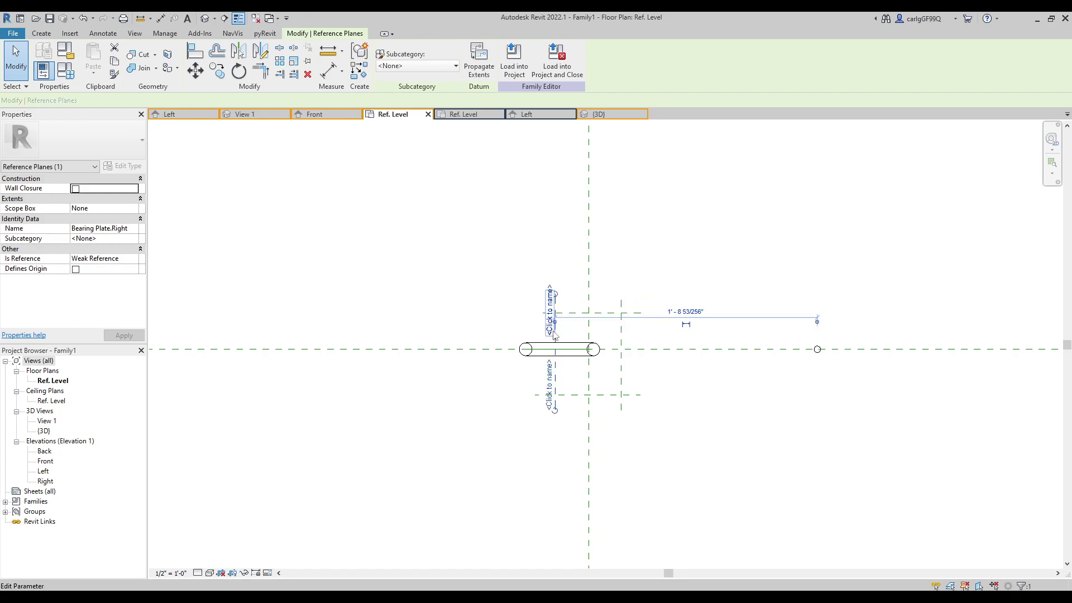
key("ctrl+v")
key("Return")
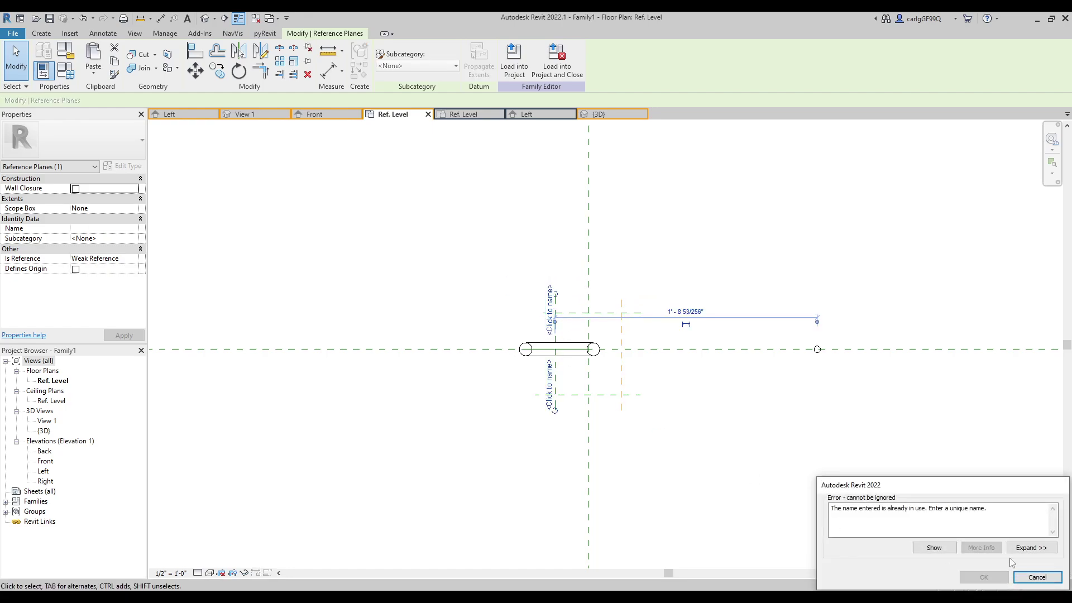
key("Escape")
left_click(555, 319)
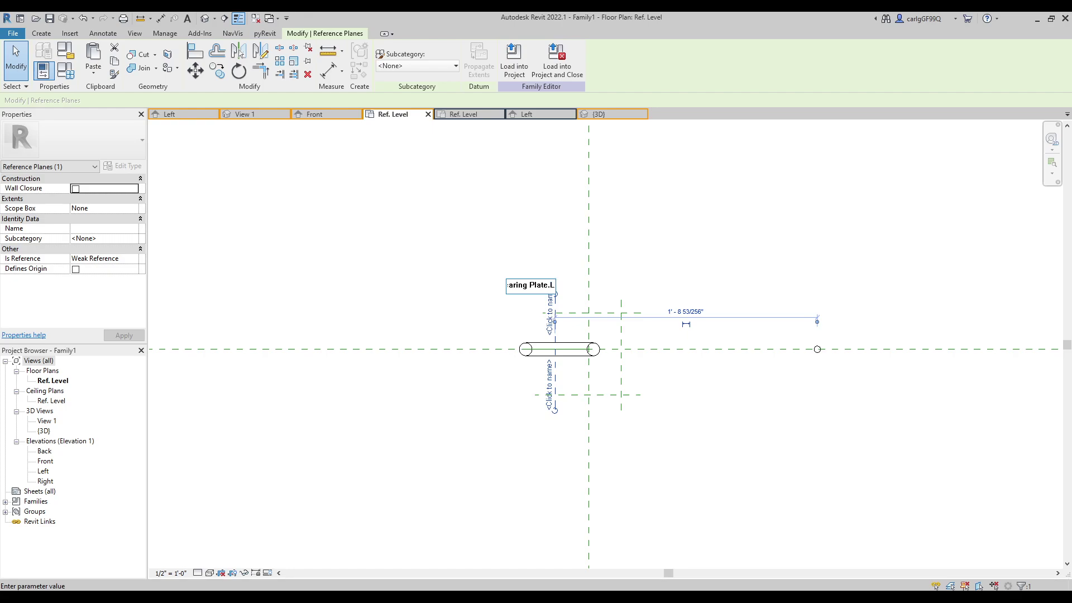
key("Return")
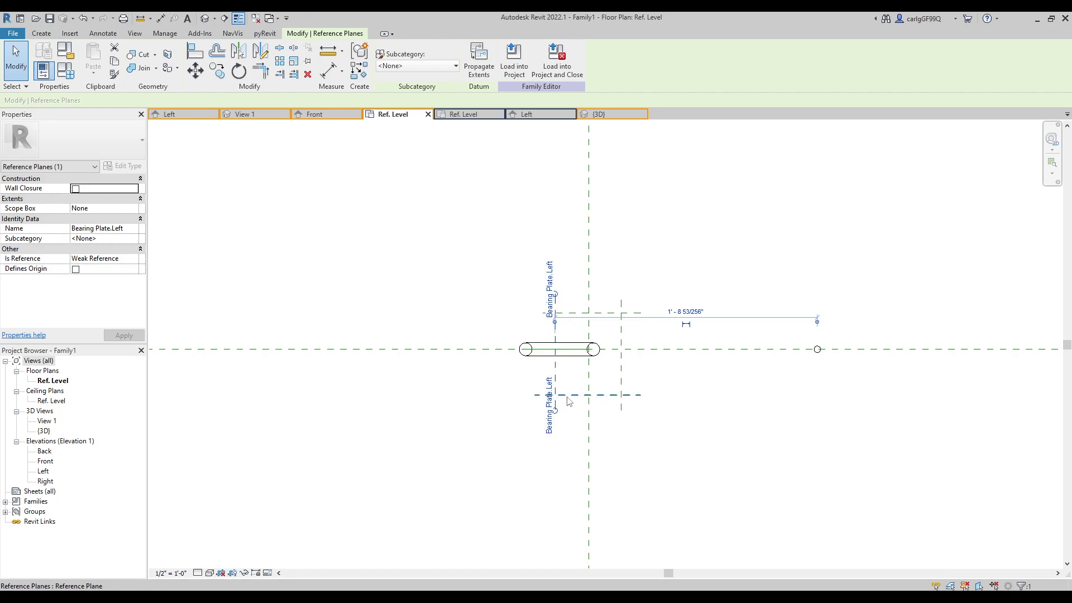
Name the lower plane Bearing Plate.Front and the upper plane Bearing Plate.Rear
left_click(570, 395)
left_click(619, 401)
type("Bearing Plate.Right")
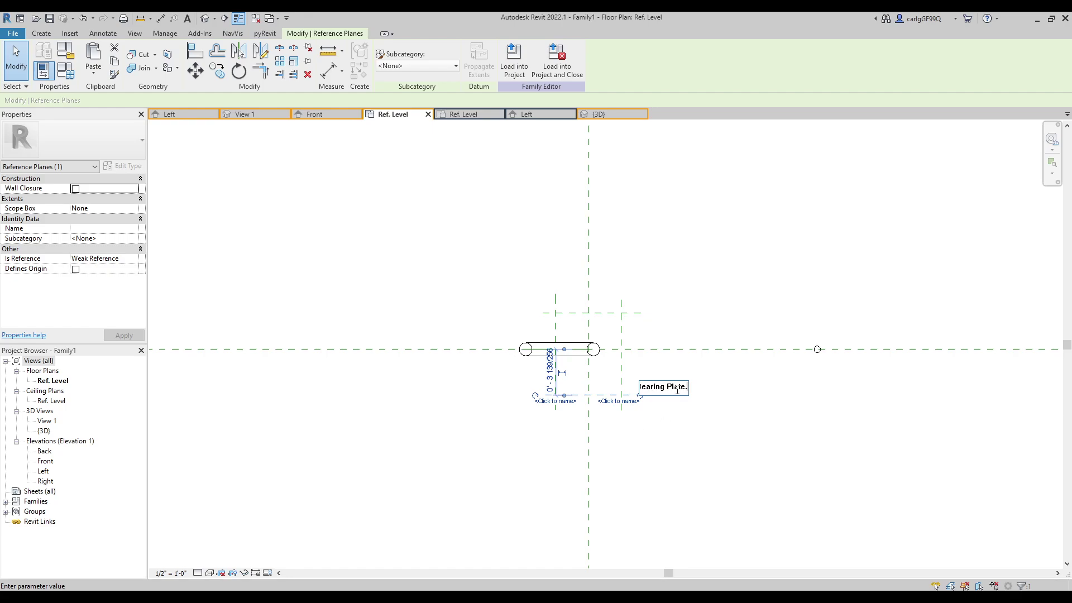
type("t")
key("Return")
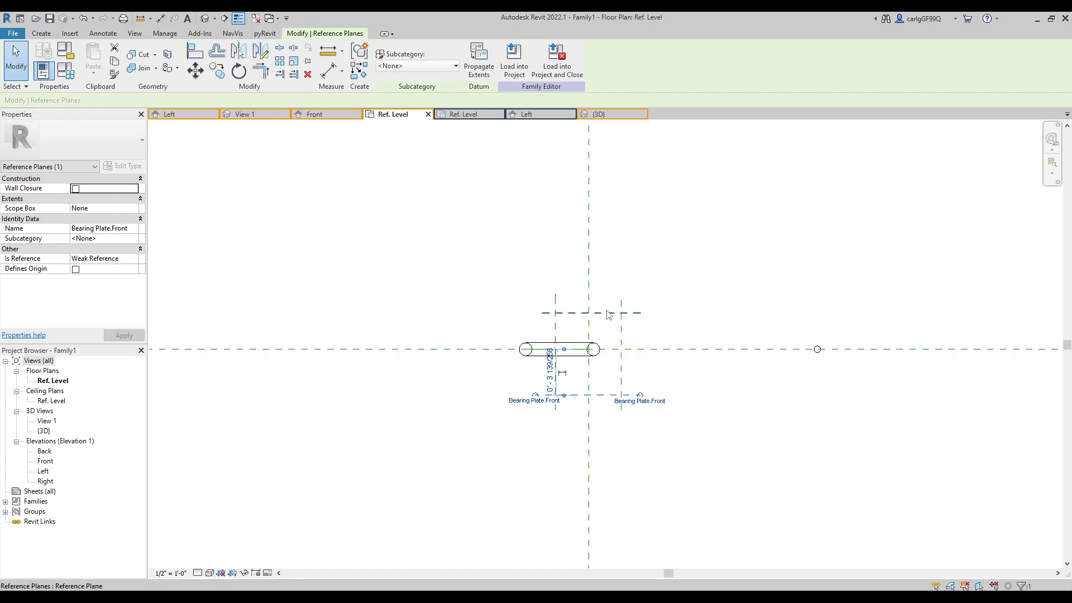
left_click(634, 314)
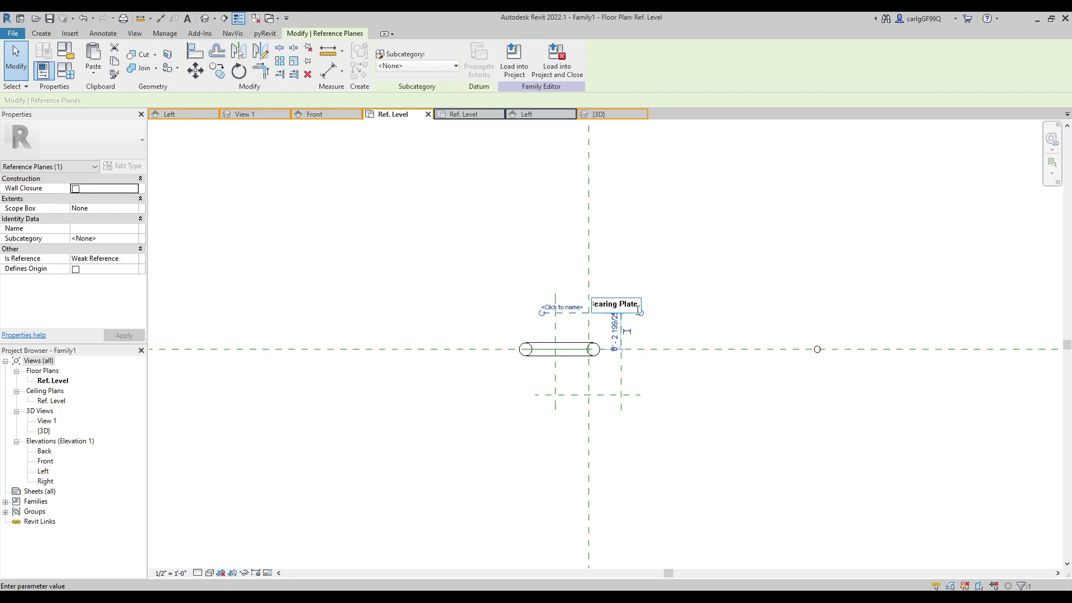
key("Return")
left_click(694, 259)
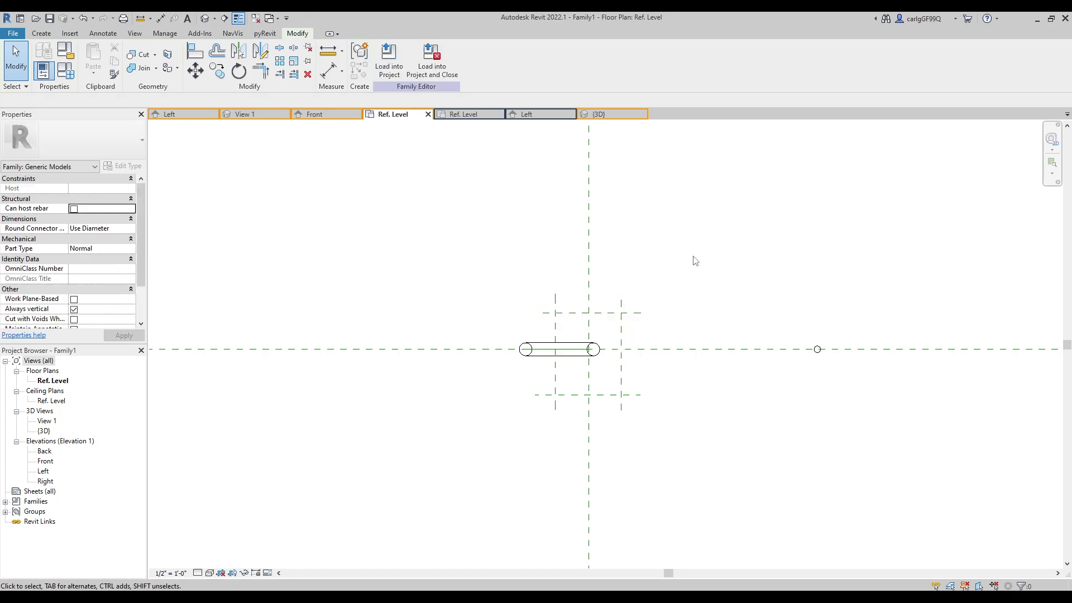
Place aligned dimension strings across the bearing plate's width and depth planes through the nail centre
key("d")
key("i")
left_click(620, 331)
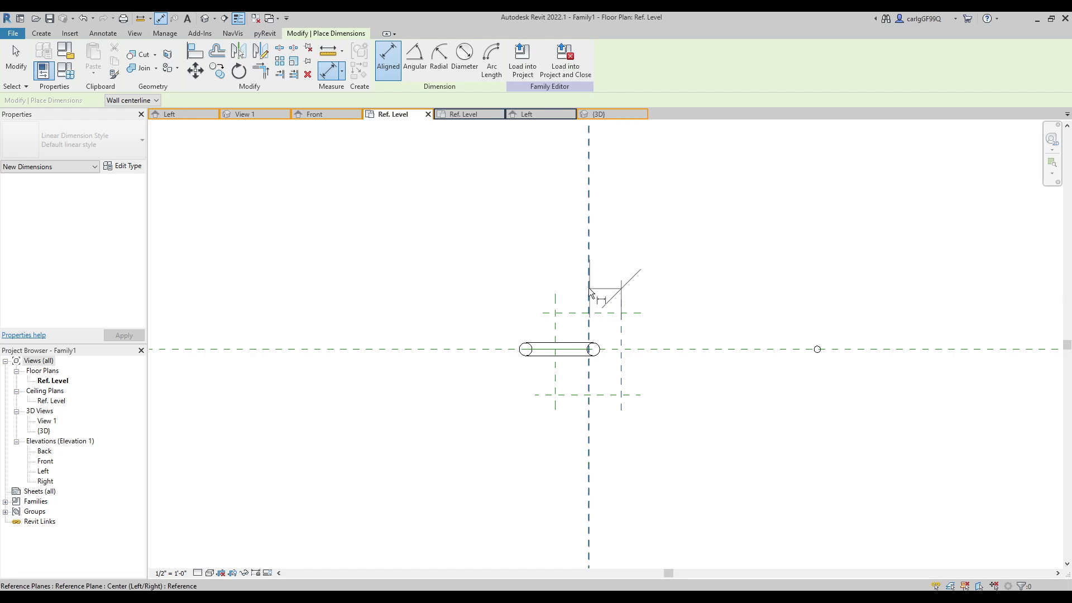
left_click(557, 307)
scroll(553, 312, "down", 2)
left_click(525, 197)
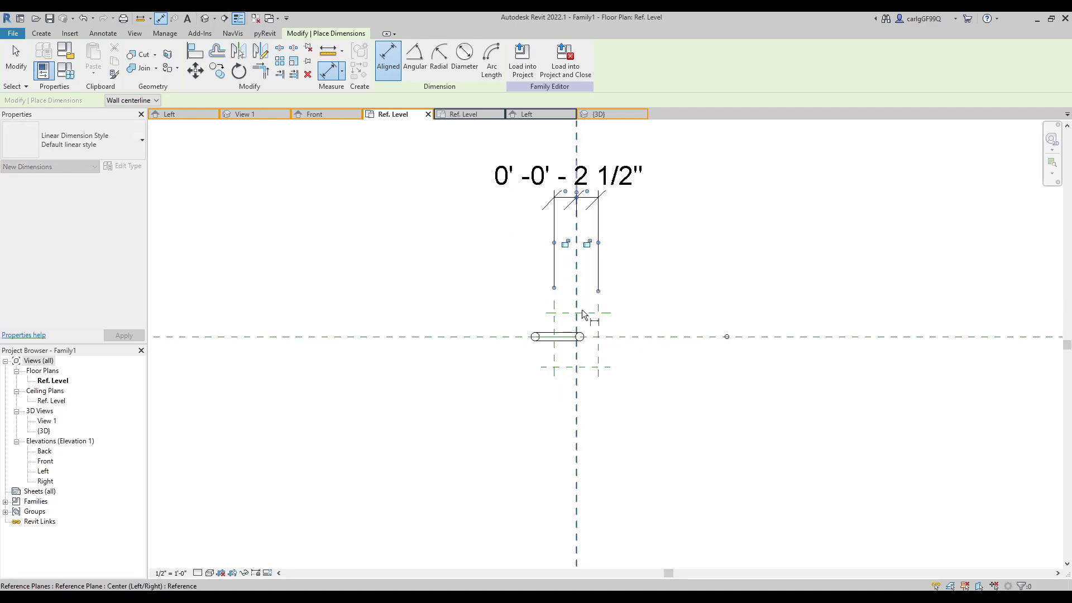
left_click(605, 338)
left_click(608, 367)
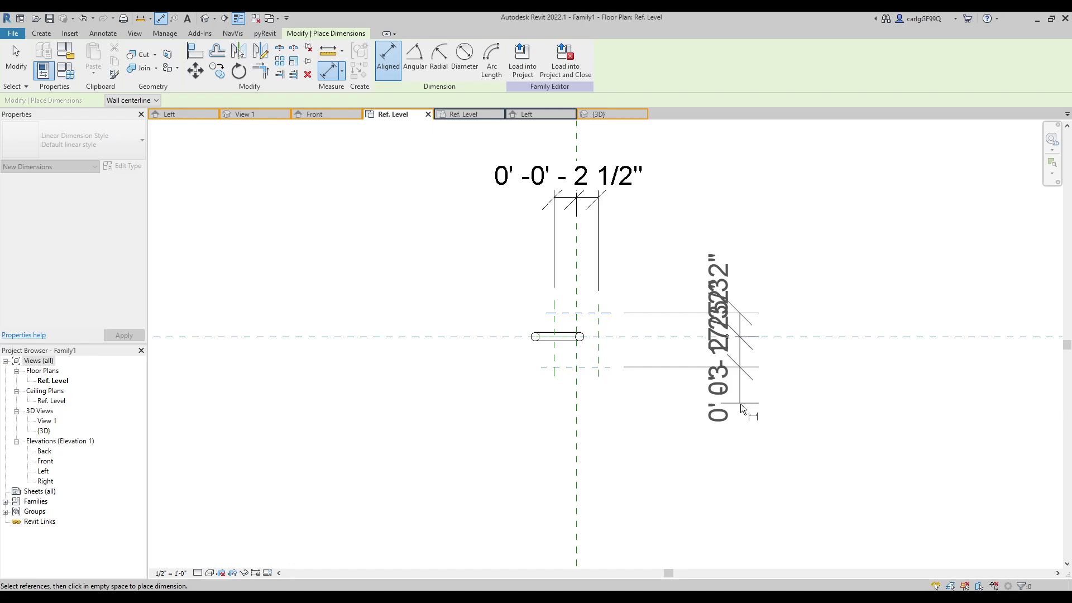
left_click(398, 385)
Toggle EQ on both strings so the plate planes sit equally about the nail centre
left_click(291, 341)
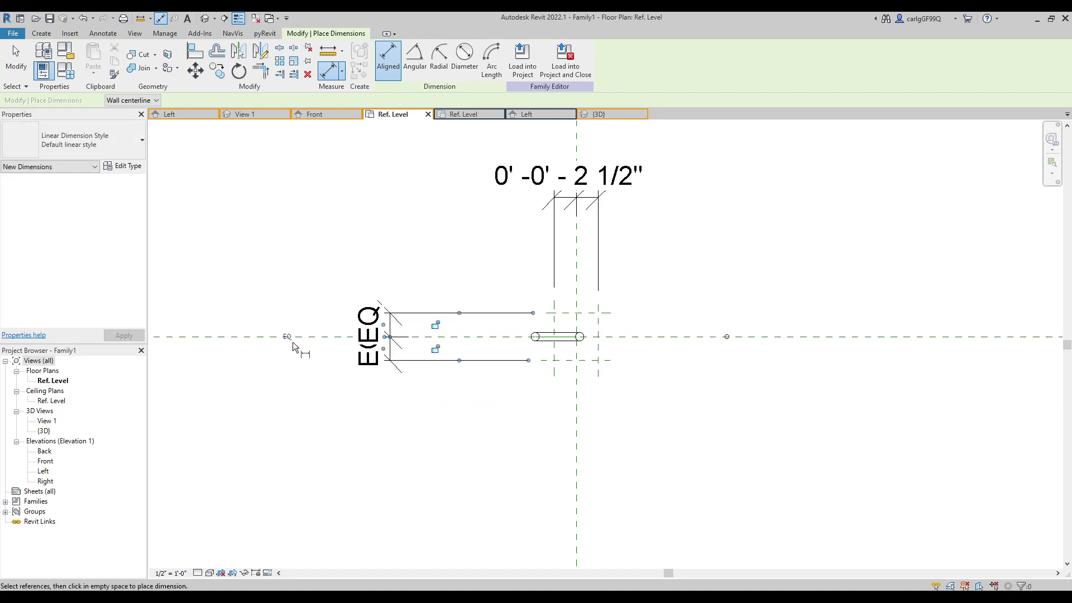
left_click(618, 175)
key("Escape")
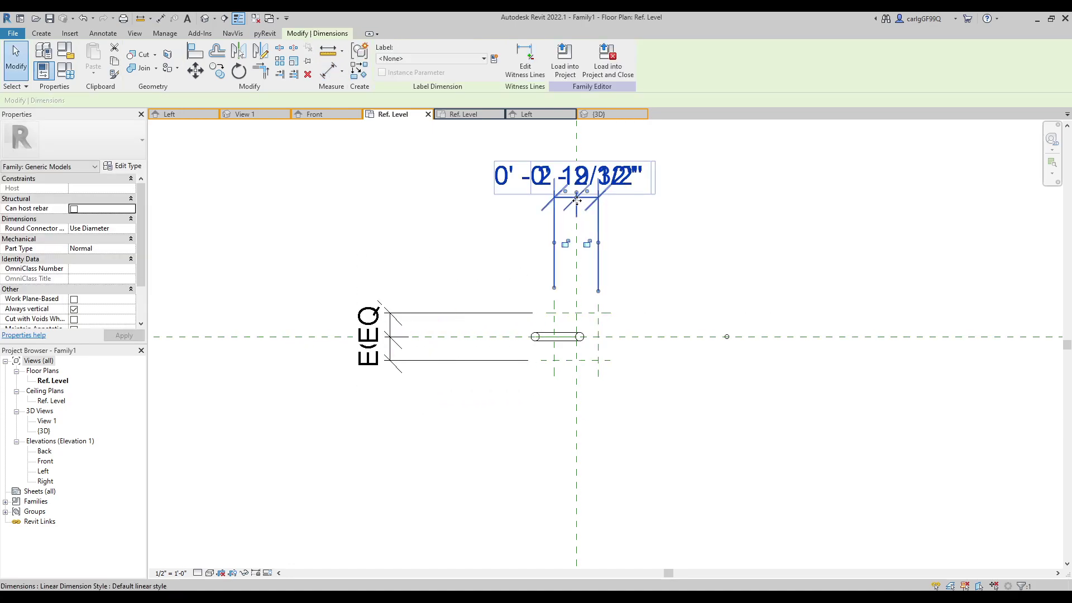
scroll(577, 230, "down", 1)
scroll(576, 230, "up", 1)
left_click(611, 251)
left_click(564, 363)
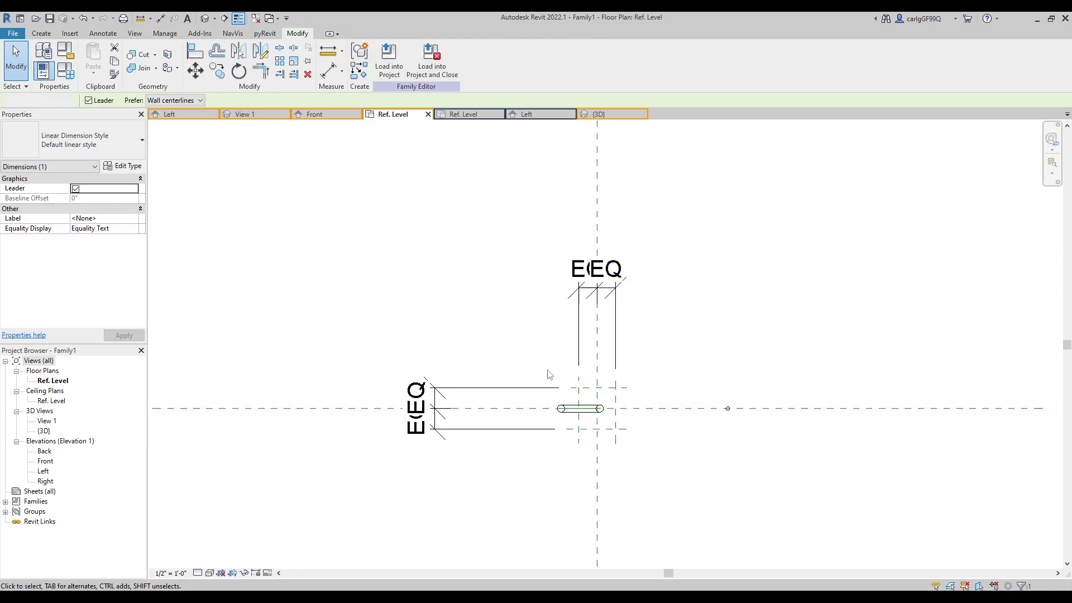
Add overall width and depth dimensions between the outer plate planes (0' - 5" and 0' - 5 9/16")
key("d")
key("i")
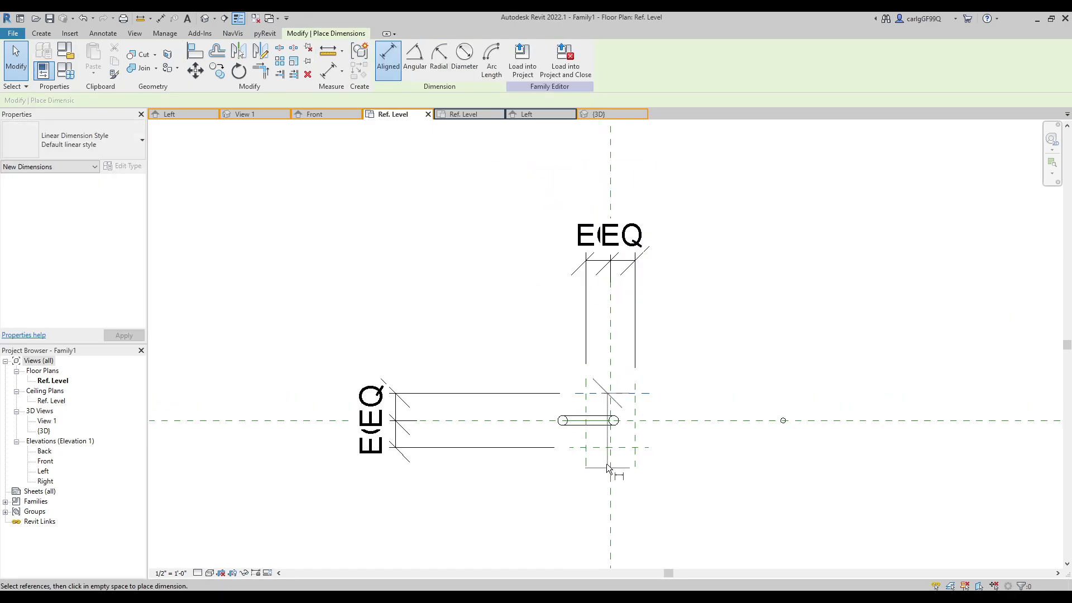
left_click(600, 452)
left_click(284, 493)
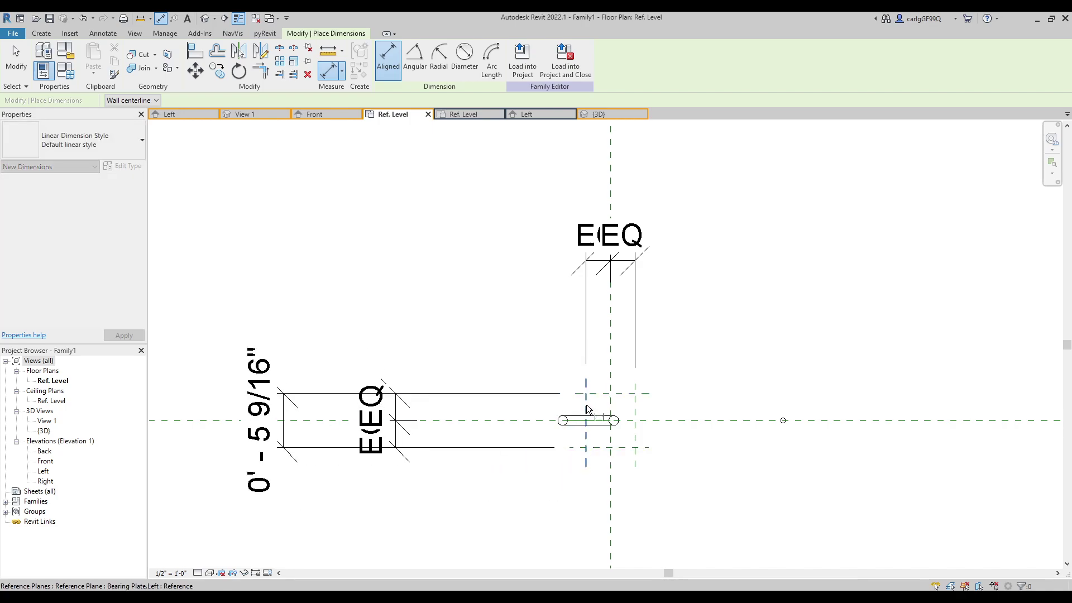
left_click(635, 405)
left_click(659, 180)
key("Escape")
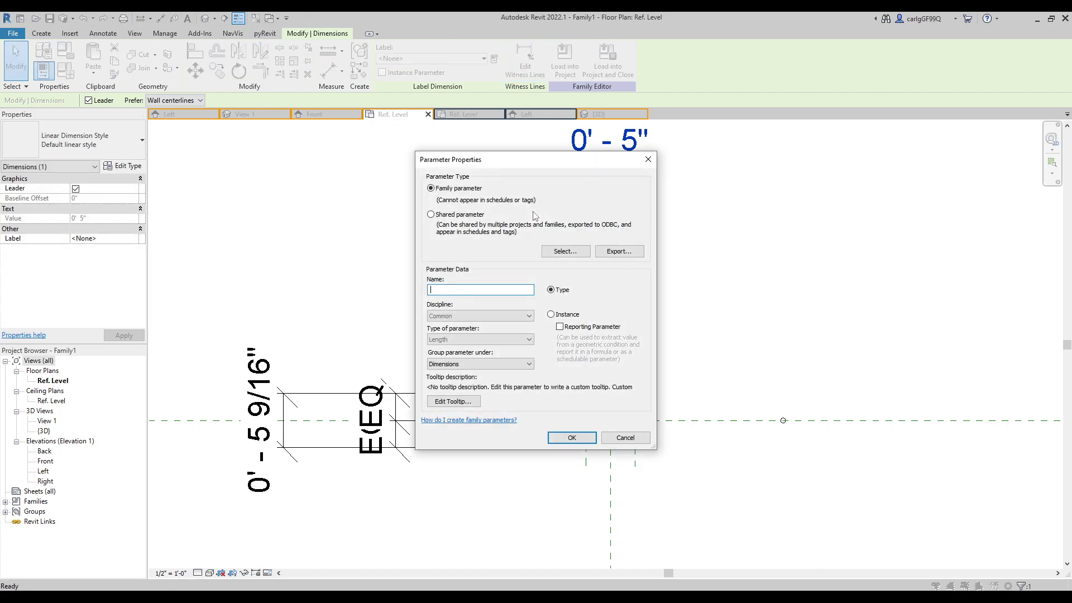
Label the top dimension with a new Bearing Plate Width type parameter and apply it to the left dimension
type("Bearing Plate Width")
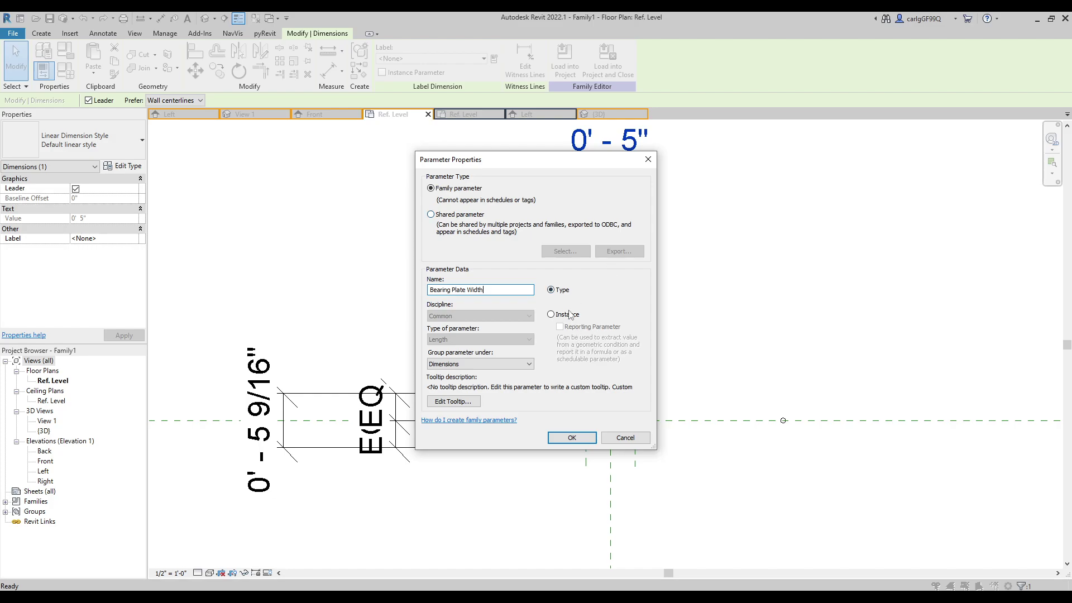
left_click(565, 439)
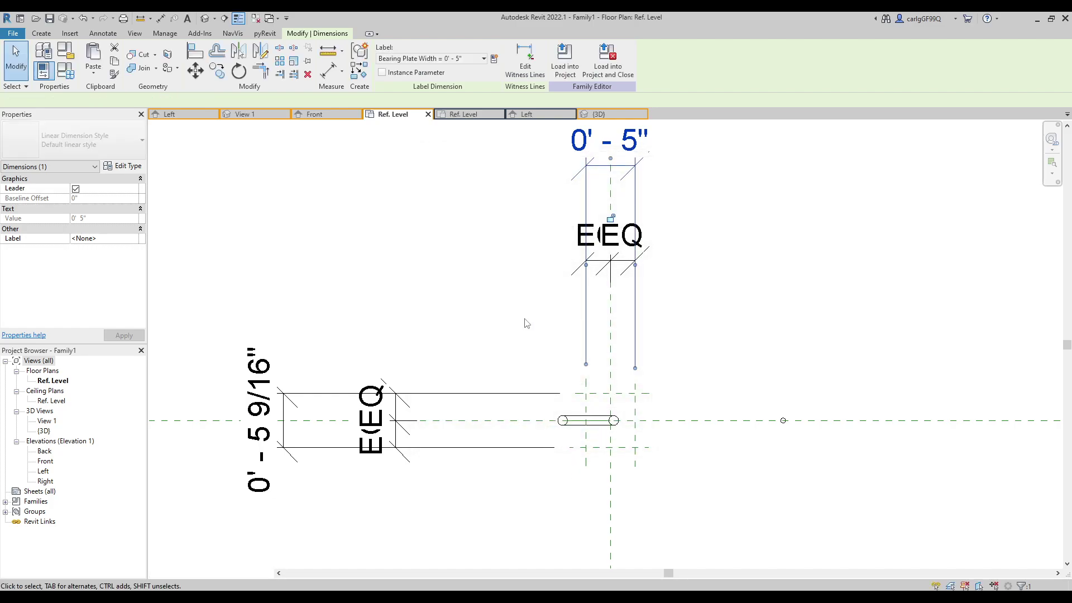
left_click(424, 59)
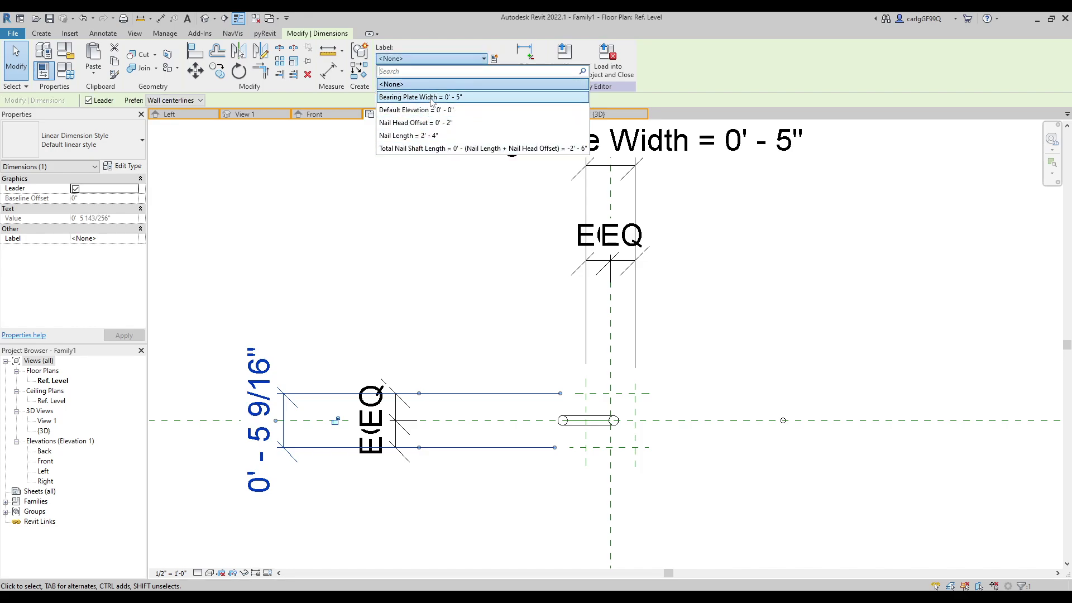
left_click(430, 97)
scroll(671, 362, "up", 2)
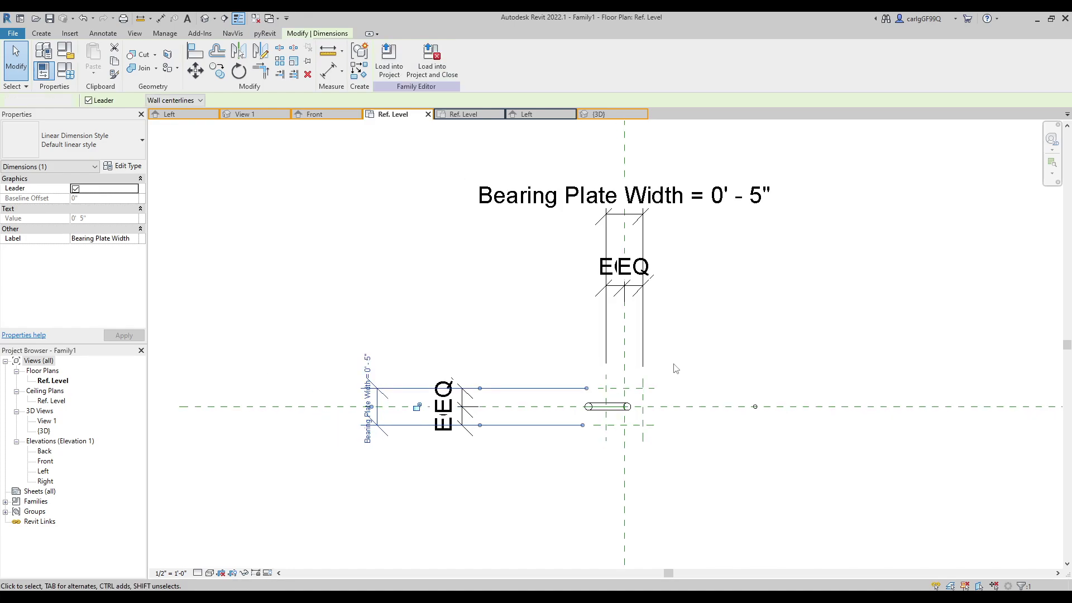
left_click(680, 375)
Create a 1/8"-deep rectangular extrusion between the bearing plate plane intersections
left_click(42, 33)
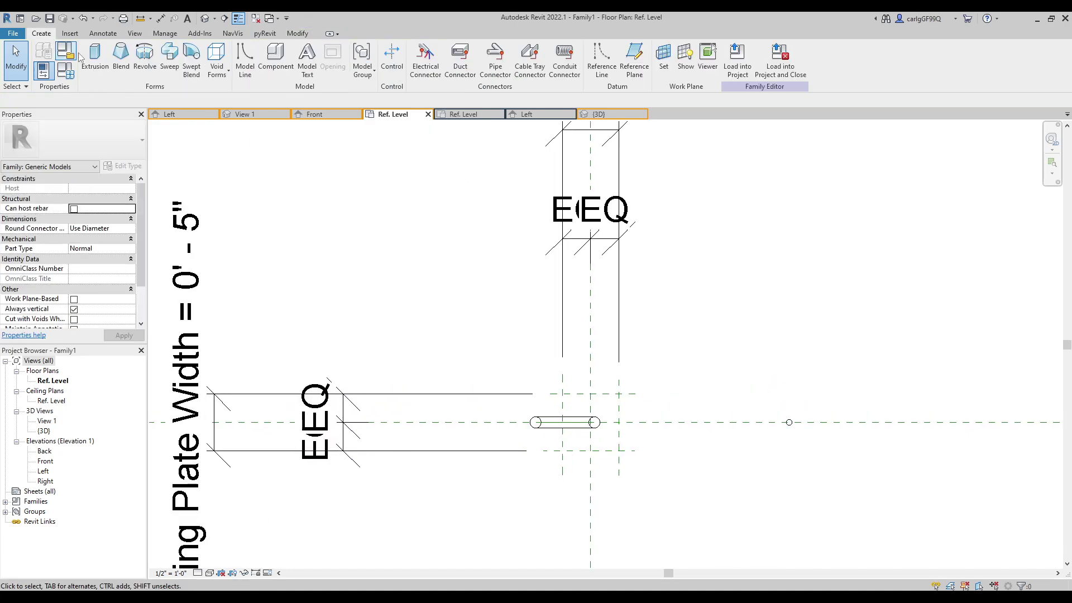
left_click(79, 56)
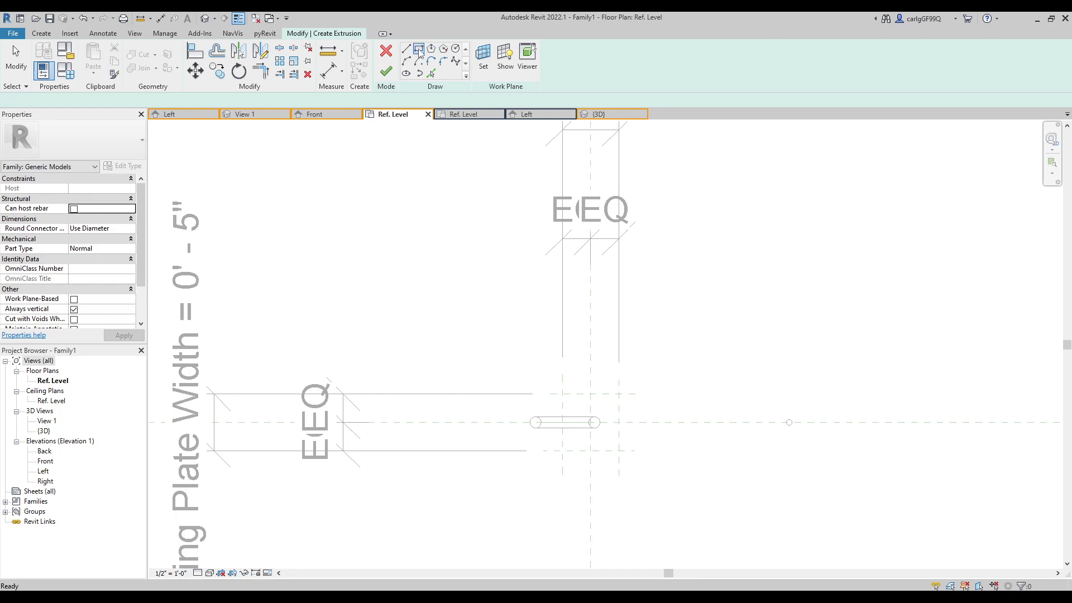
left_click(418, 49)
left_click(563, 394)
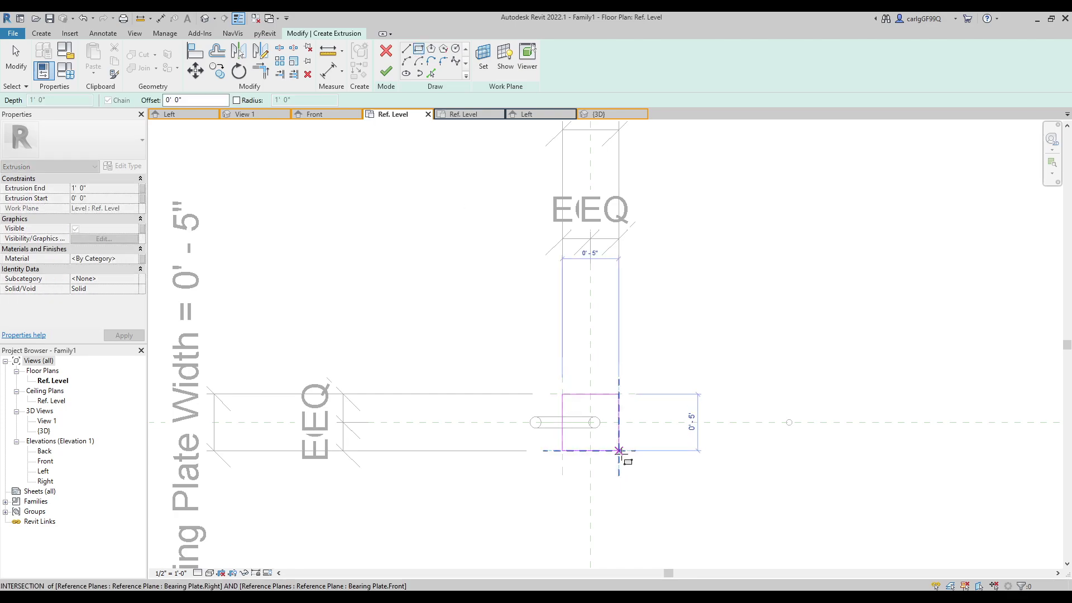
left_click(619, 450)
type("0 1/8")
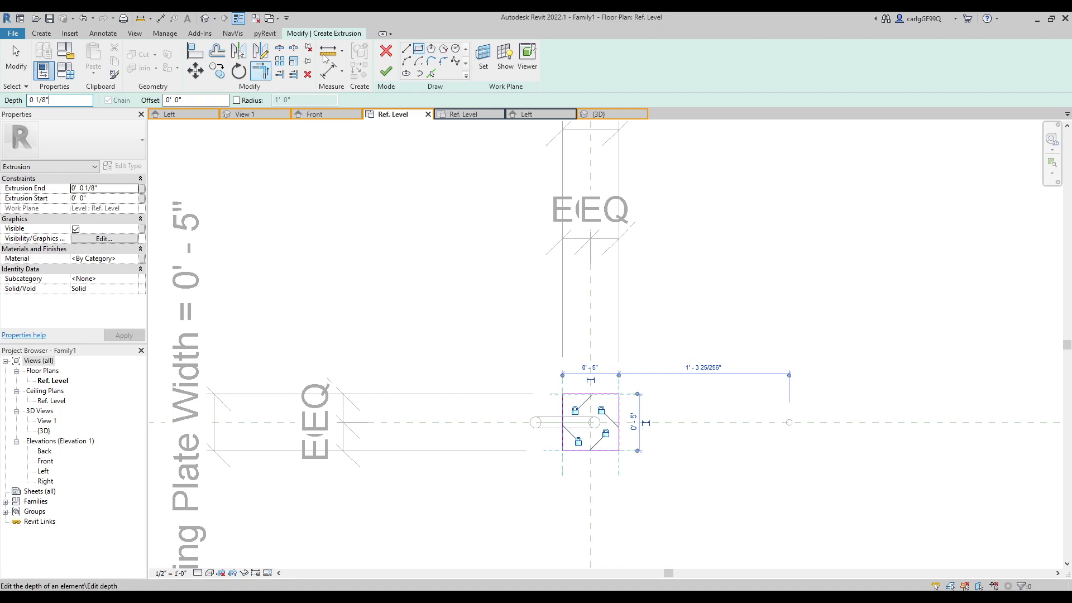
left_click(384, 74)
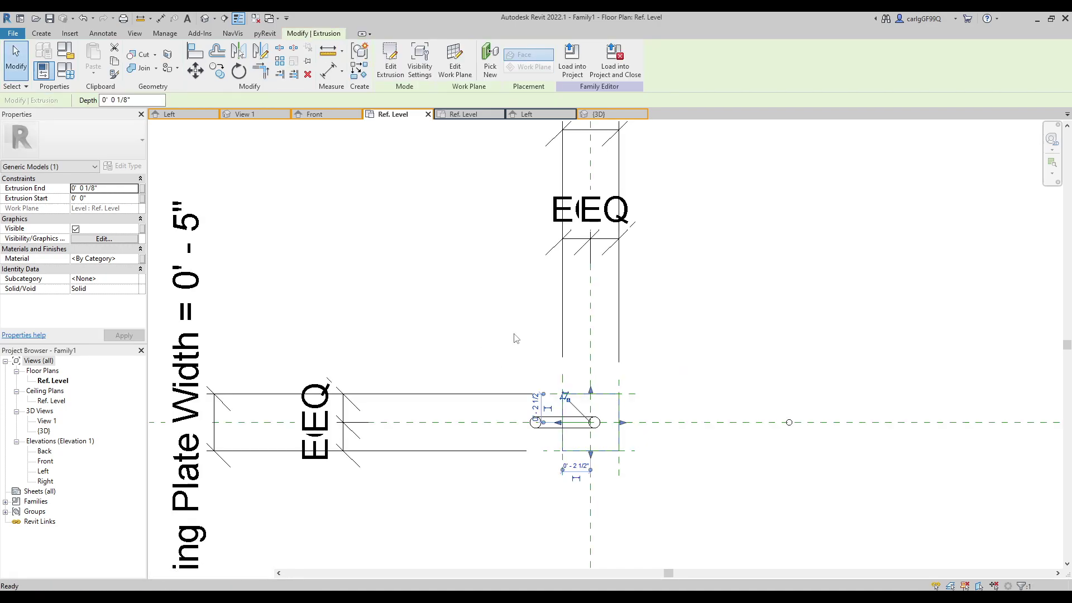
Switch to the {3D} view and orbit to inspect the new plate
key("ctrl+Tab")
key("Escape")
scroll(693, 396, "up", 3)
mouse_move(692, 397)
middle_mouse_down("shift")
mouse_move(762, 351)
mouse_move(761, 387)
mouse_move(723, 387)
mouse_move(709, 426)
mouse_move(660, 386)
middle_mouse_up("shift")
scroll(660, 386, "down", 1)
scroll(615, 335, "down", 2)
Delete the Nail Length dimension from the {3D} view
scroll(586, 308, "down", 1)
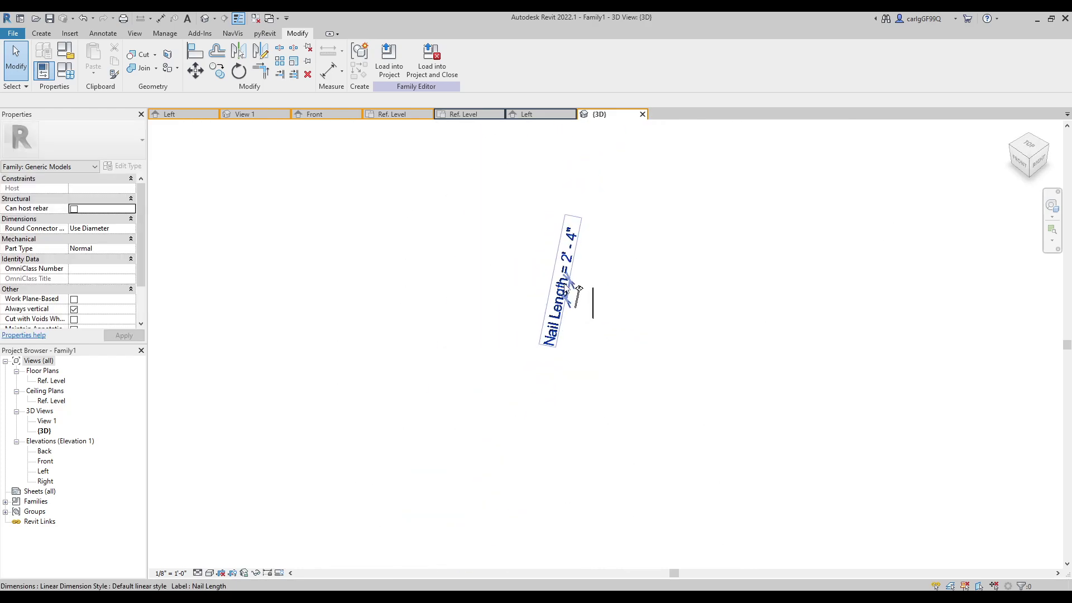
scroll(566, 288, "up", 2)
scroll(566, 287, "up", 1)
left_click(566, 288)
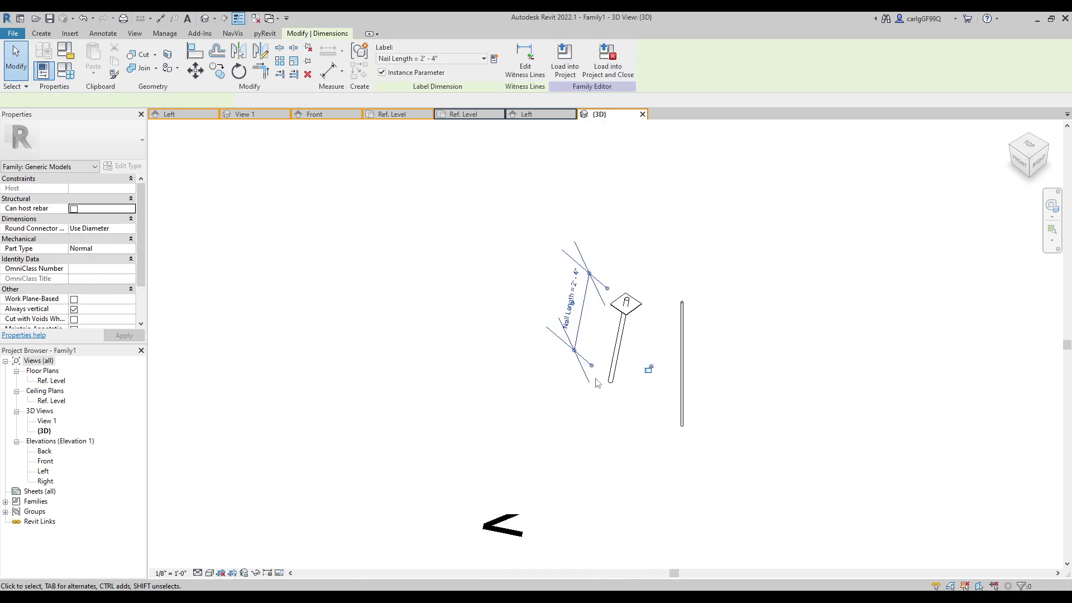
left_click(693, 354)
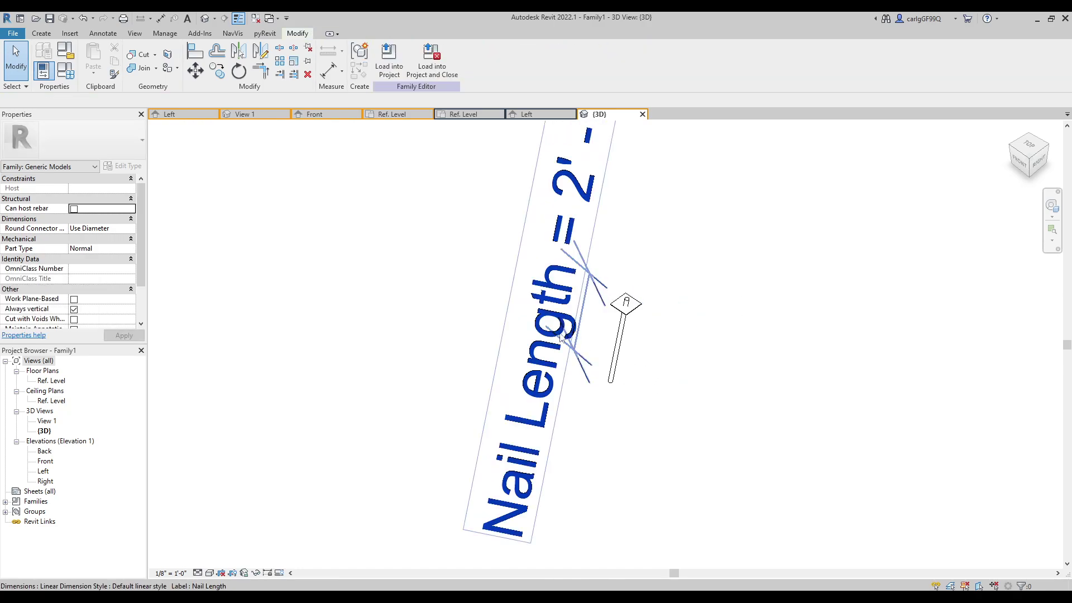
left_click(445, 254)
key("Delete")
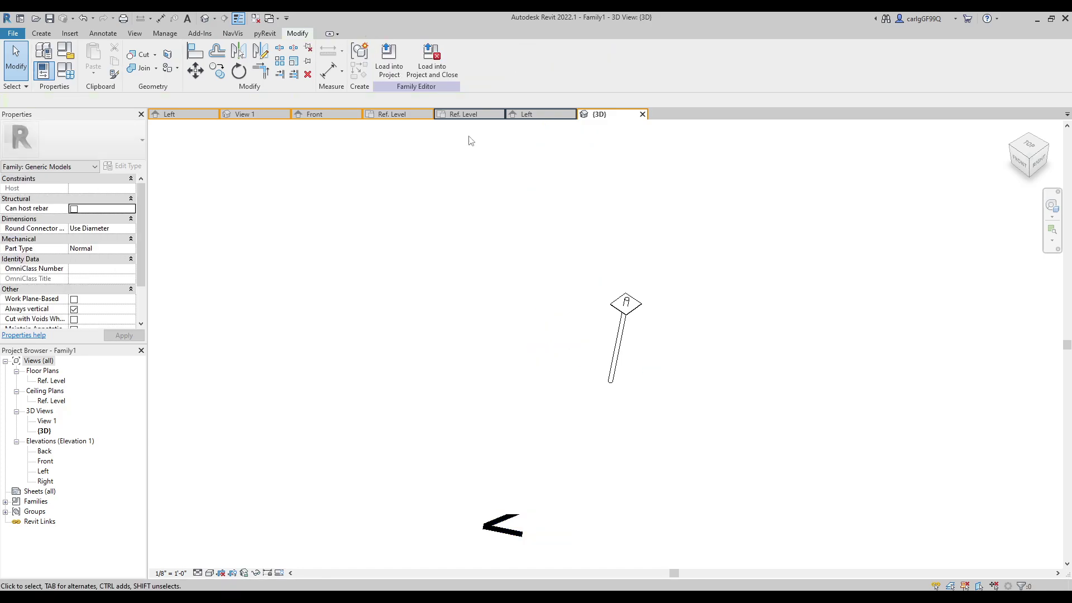
Go to the Front elevation and zoom in on the nail head
left_click(323, 118)
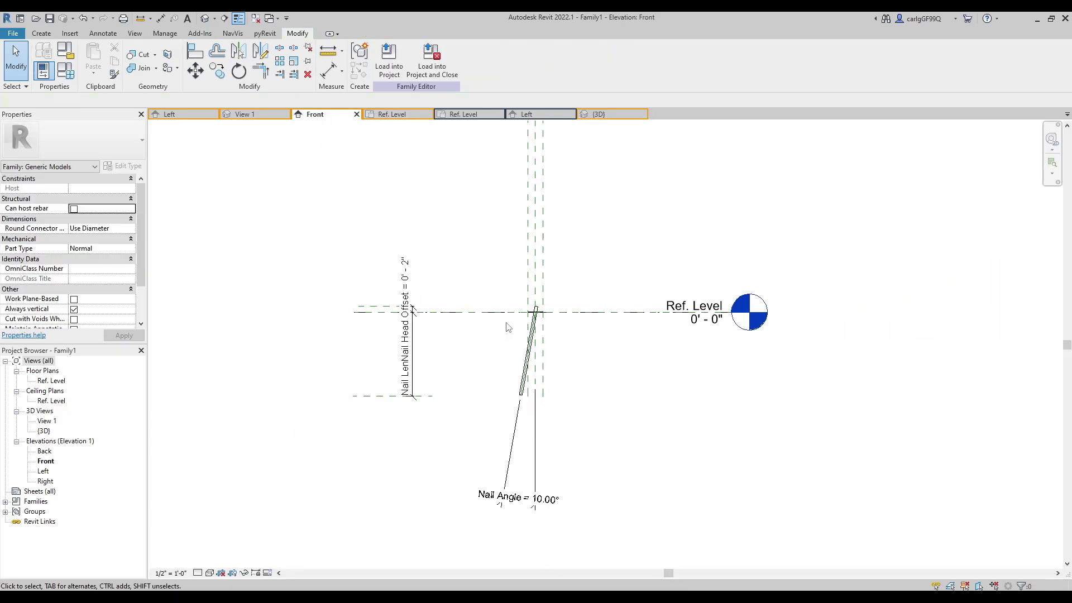
scroll(508, 341, "up", 3)
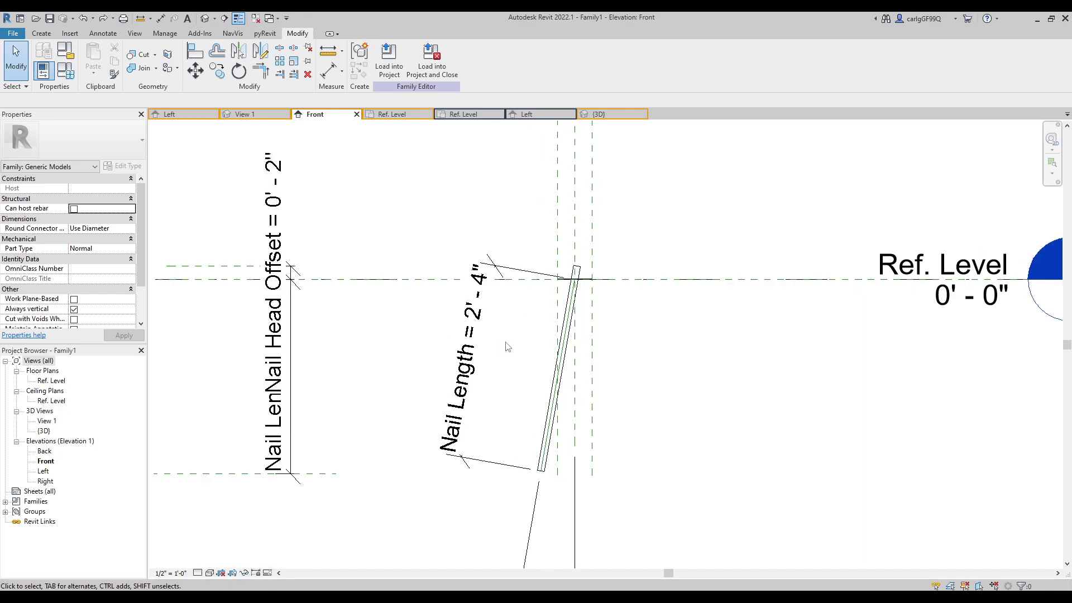
scroll(507, 341, "down", 2)
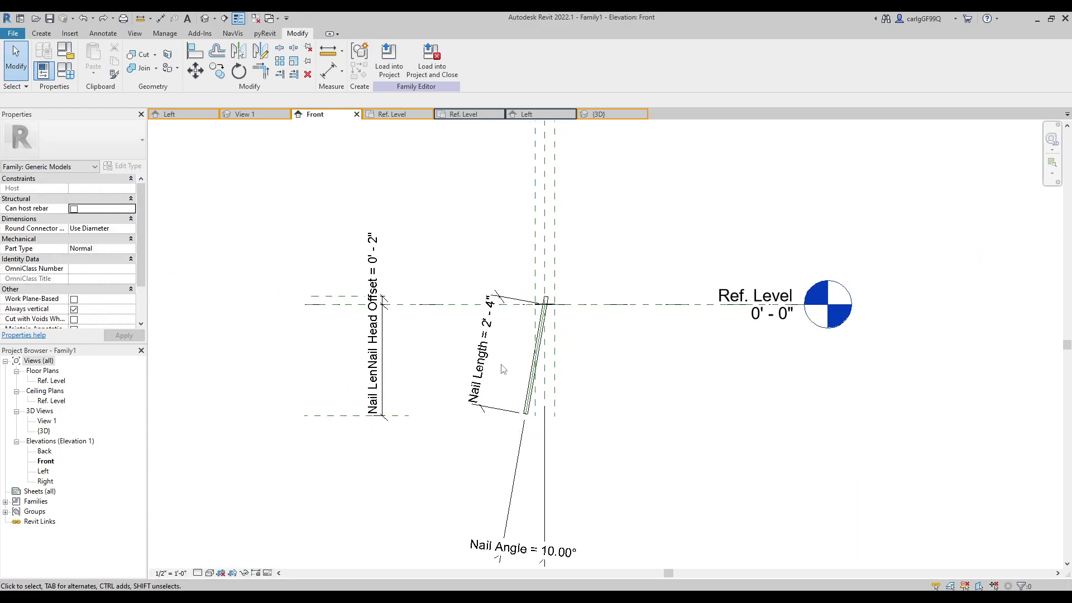
left_click(338, 416)
scroll(567, 304, "up", 2)
scroll(505, 307, "up", 2)
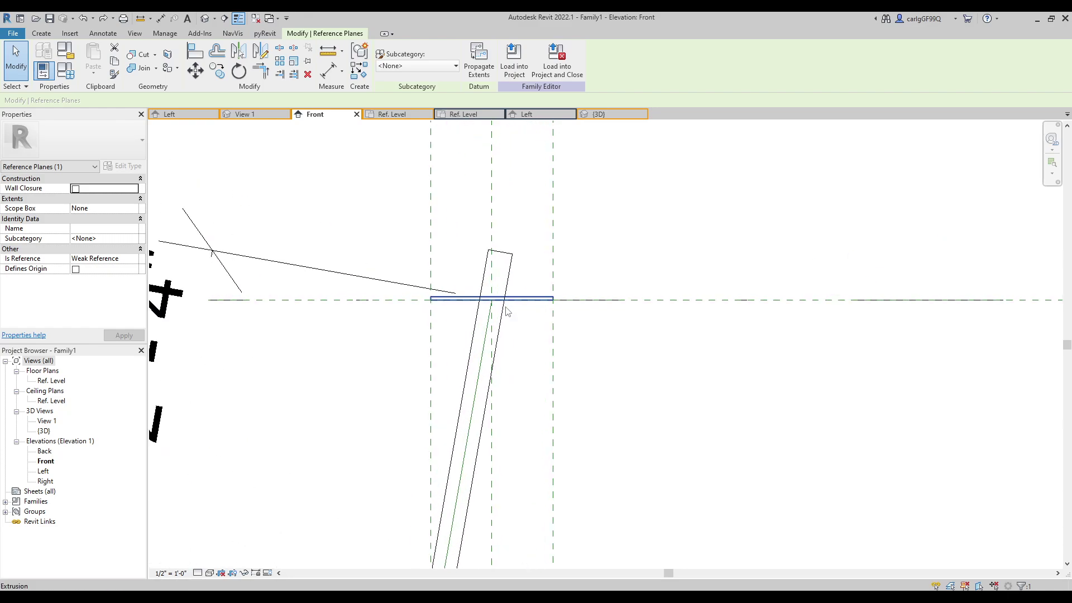
scroll(517, 300, "down", 1)
Associate the plate extrusion's Extrusion End with a new type parameter, Bearing Plate Thickness
left_click(540, 296)
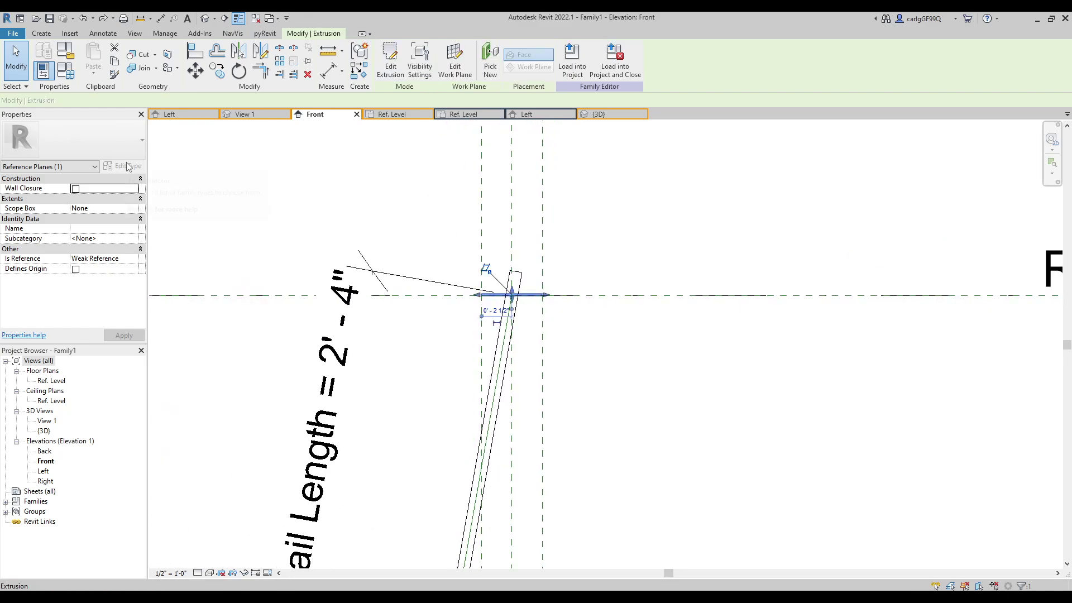
left_click(142, 190)
type("Bearing Plate Thickness")
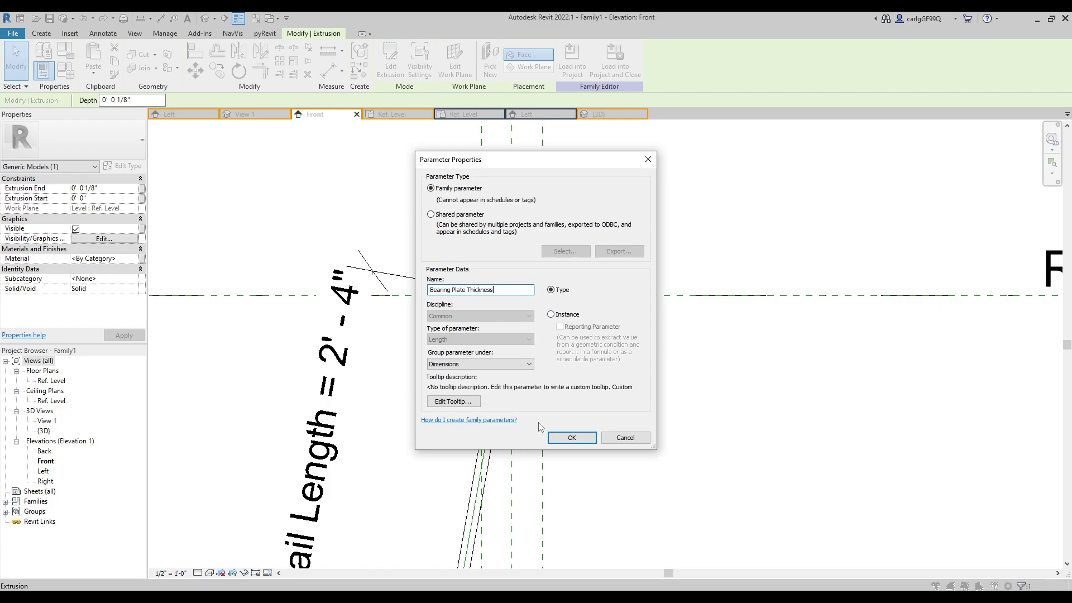
left_click(556, 439)
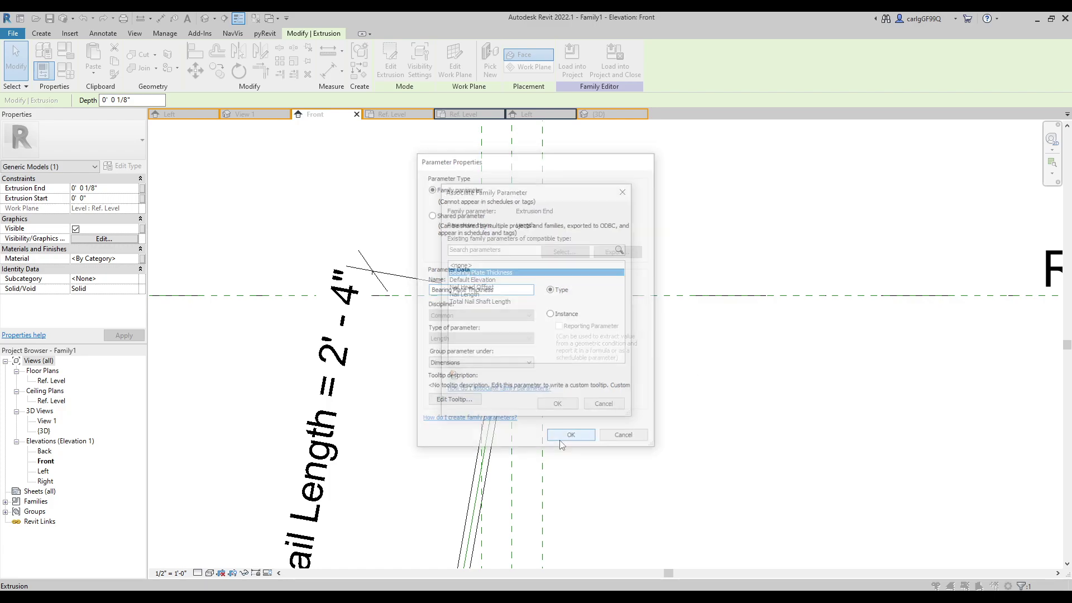
left_click(572, 401)
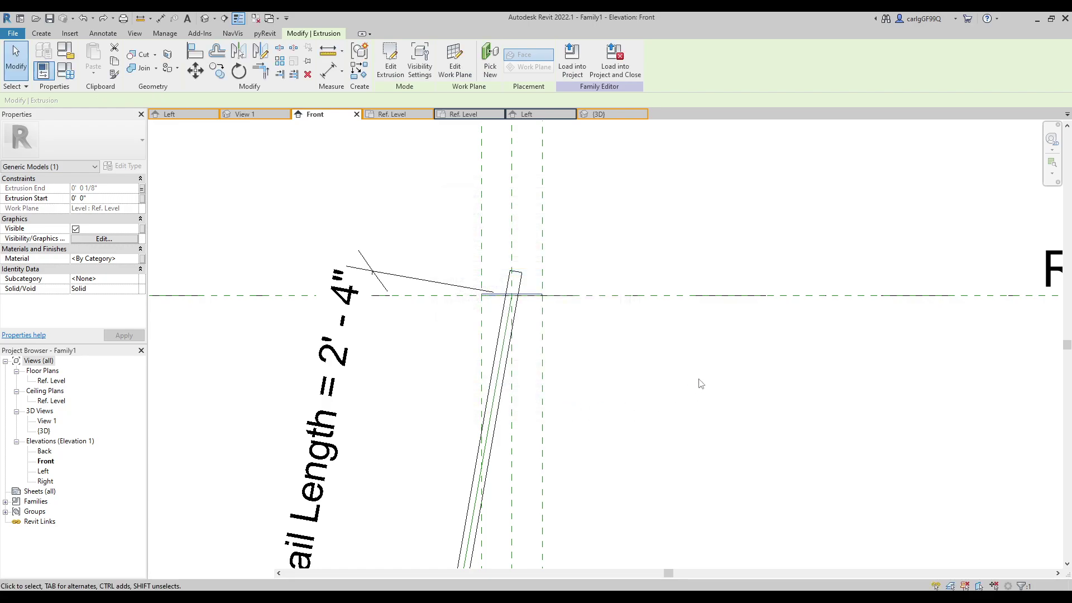
scroll(642, 369, "down", 3)
Draw a horizontal reference plane just above the Ref. Level
scroll(313, 313, "up", 3)
middle_click_drag(343, 311, 528, 299)
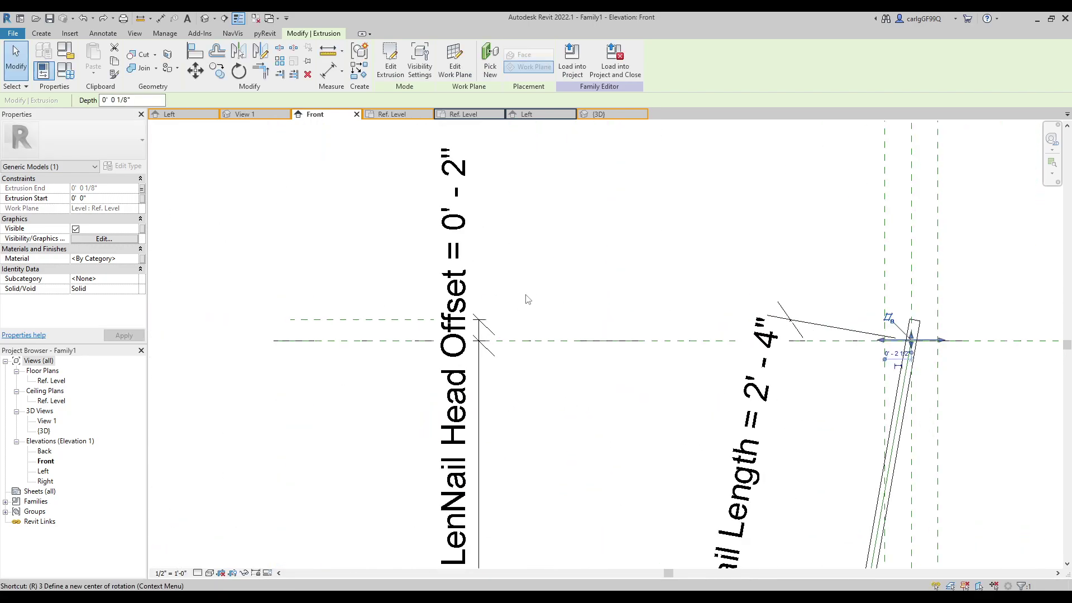
key("p")
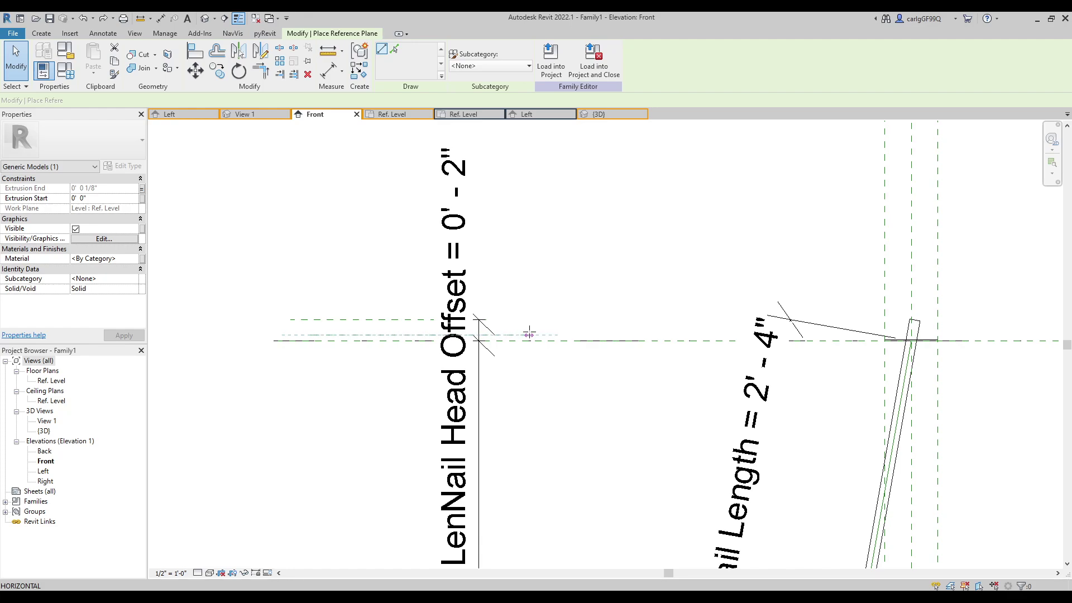
left_click(529, 334)
Dimension the new plane to the level (0' - 0 9/16") and label it Bearing Plate Thickness
key("d")
key("i")
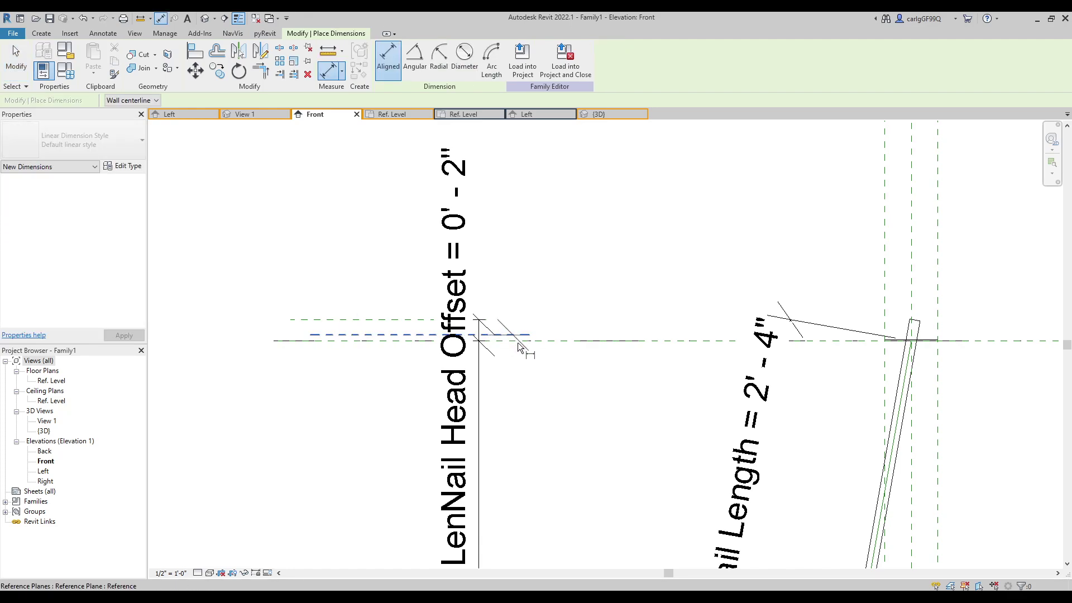
left_click(518, 343)
left_click(519, 343)
scroll(518, 343, "down", 2)
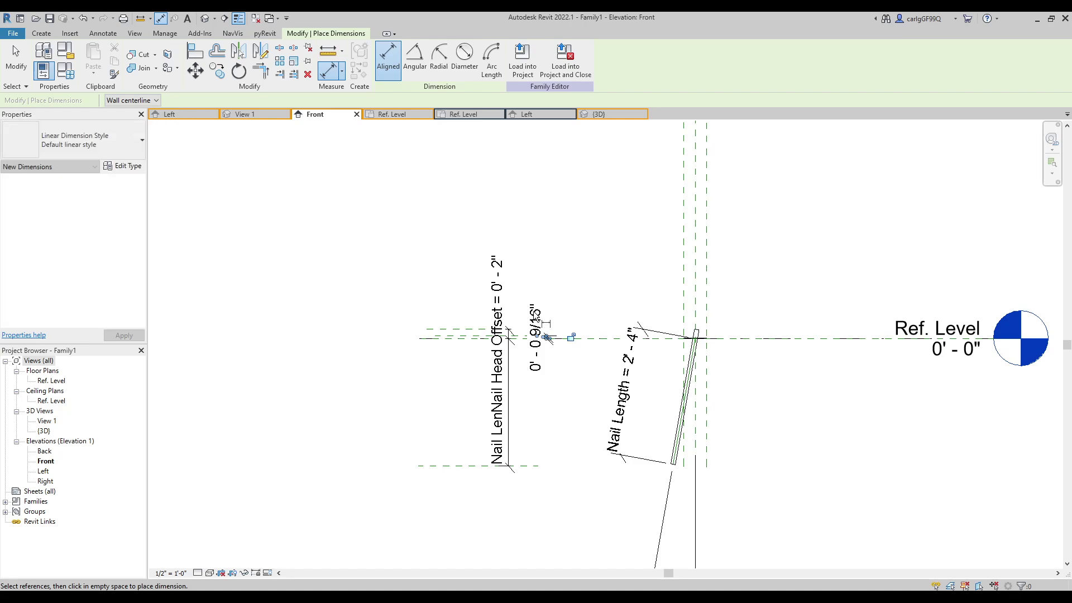
left_click(535, 316)
key("Escape")
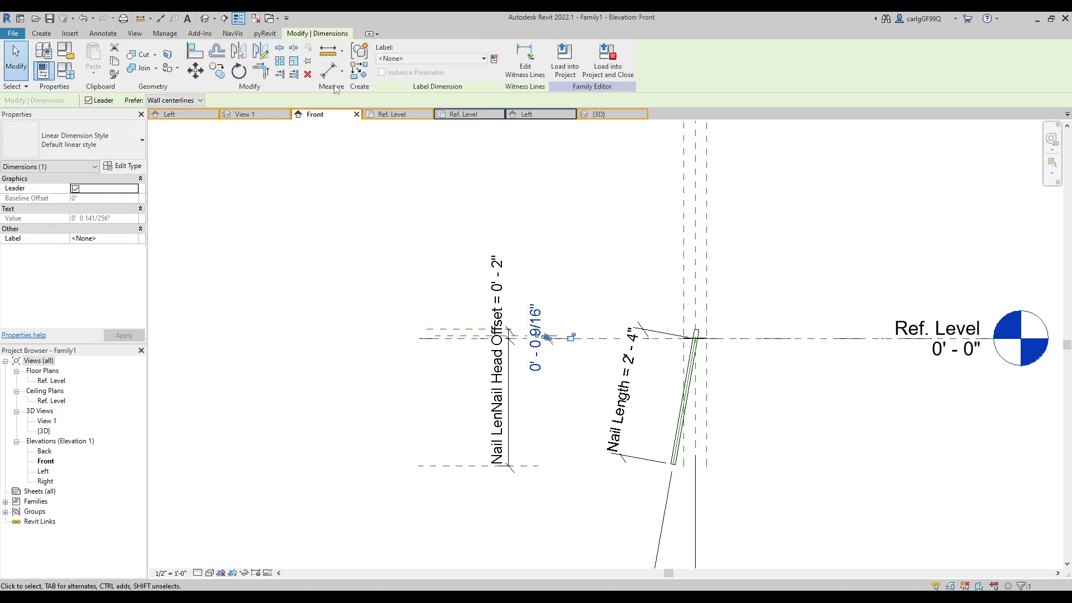
left_click(447, 58)
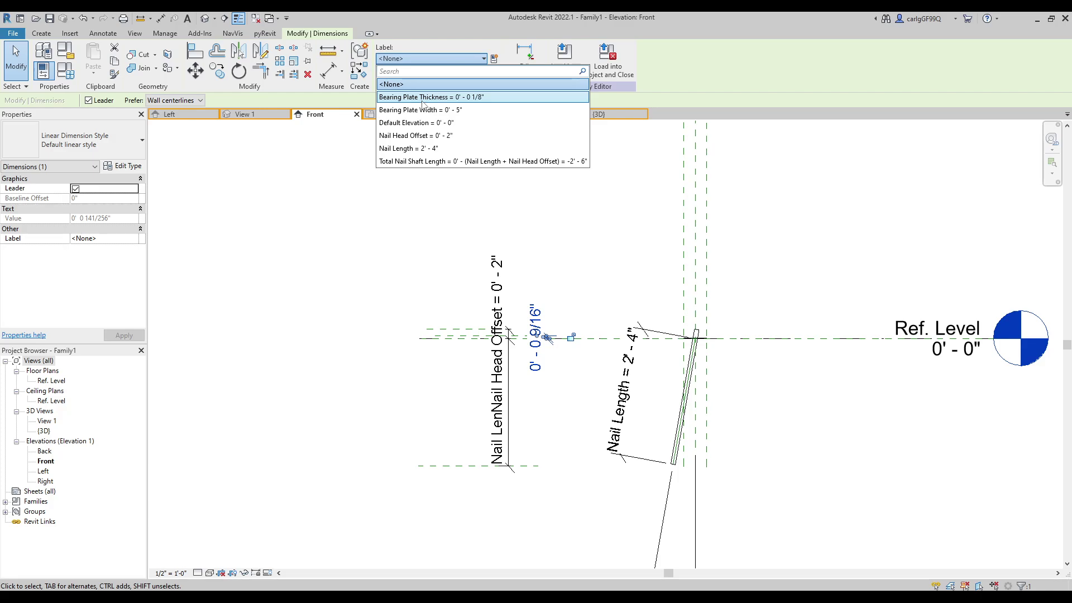
left_click(580, 278)
key("Down")
left_click(581, 278)
Flex Bearing Plate Thickness to 0' - 0 1/2"
scroll(469, 358, "up", 4)
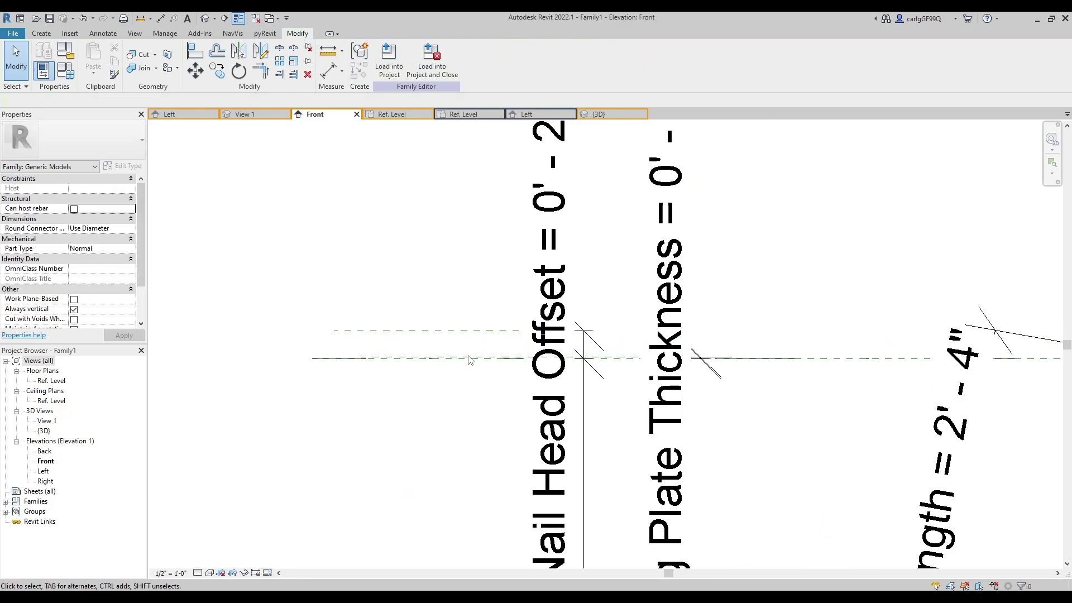
scroll(515, 335, "down", 2)
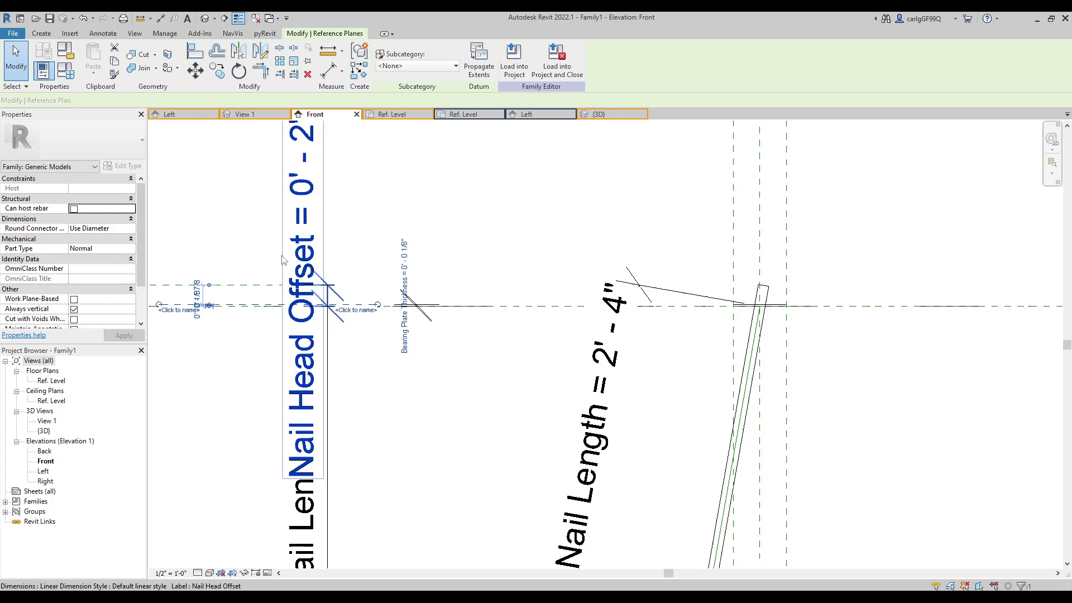
left_click(259, 305)
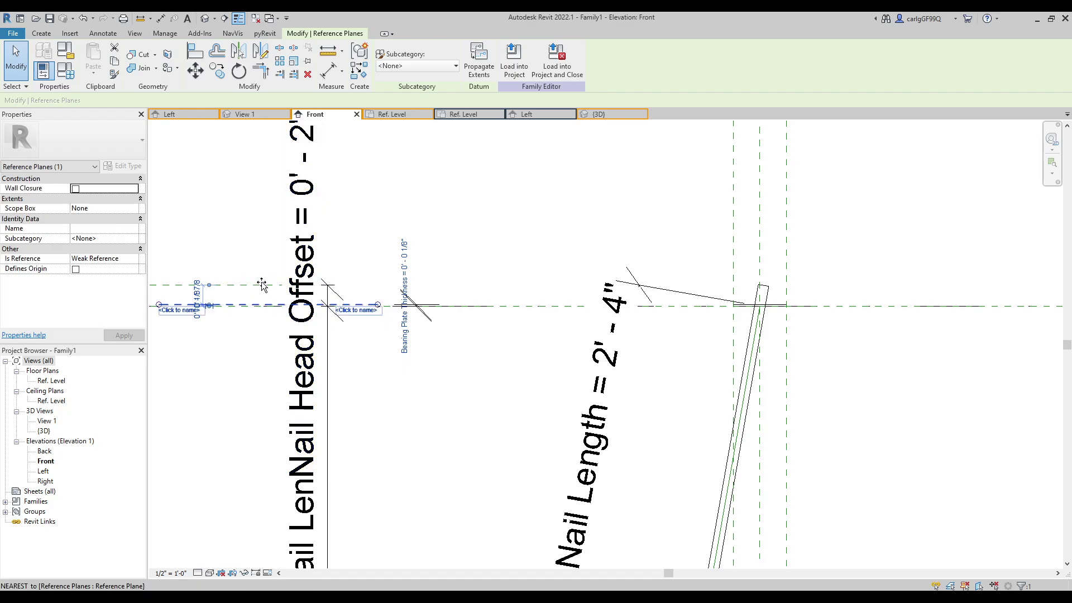
left_click_drag(262, 304, 261, 299)
left_click(404, 296)
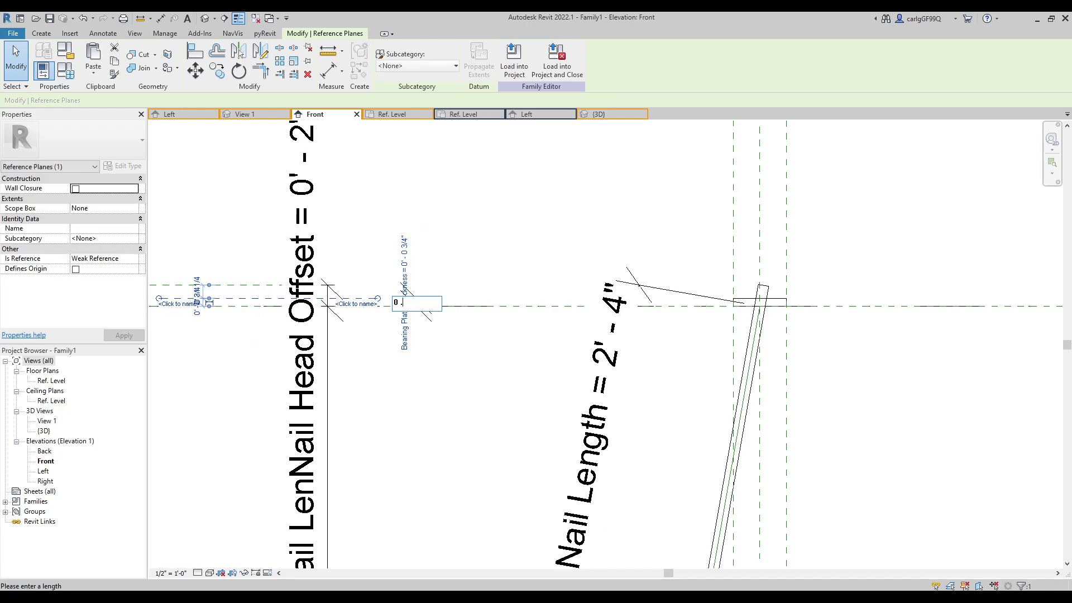
type("5")
key("Return")
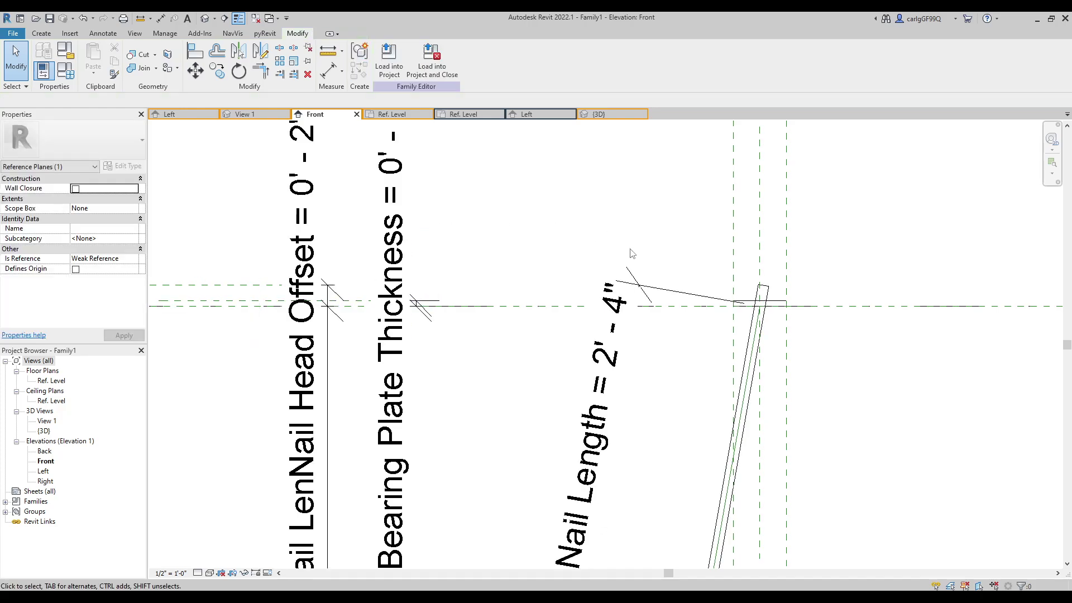
key("Escape")
scroll(577, 307, "up", 2)
middle_click_drag(353, 319, 405, 355)
scroll(405, 355, "up", 1)
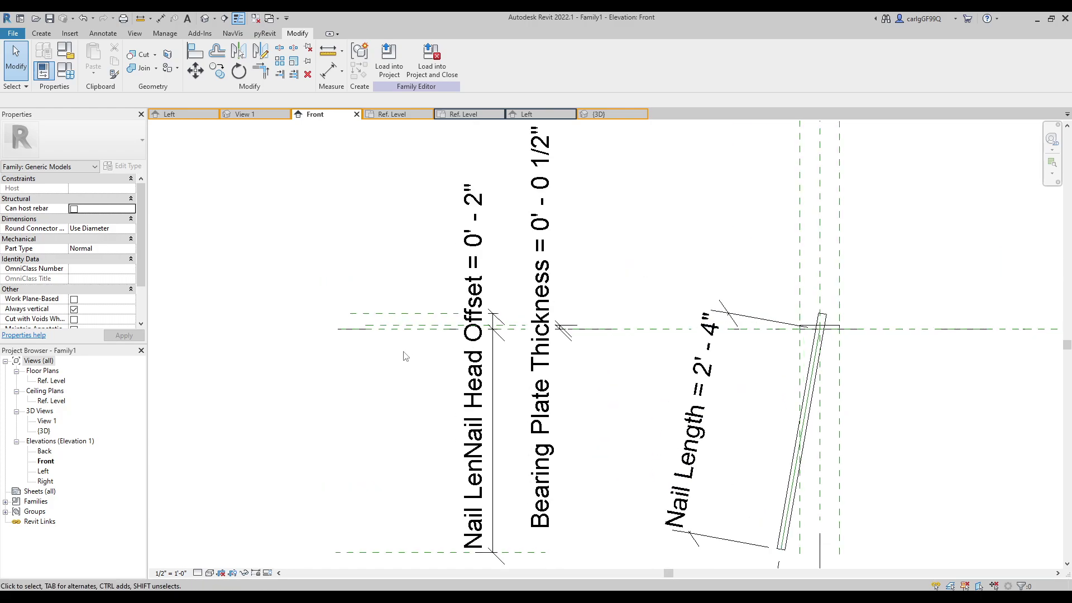
Draw two vertical reference planes at the plate's edges in the Front elevation
key("r")
key("p")
left_click(387, 294)
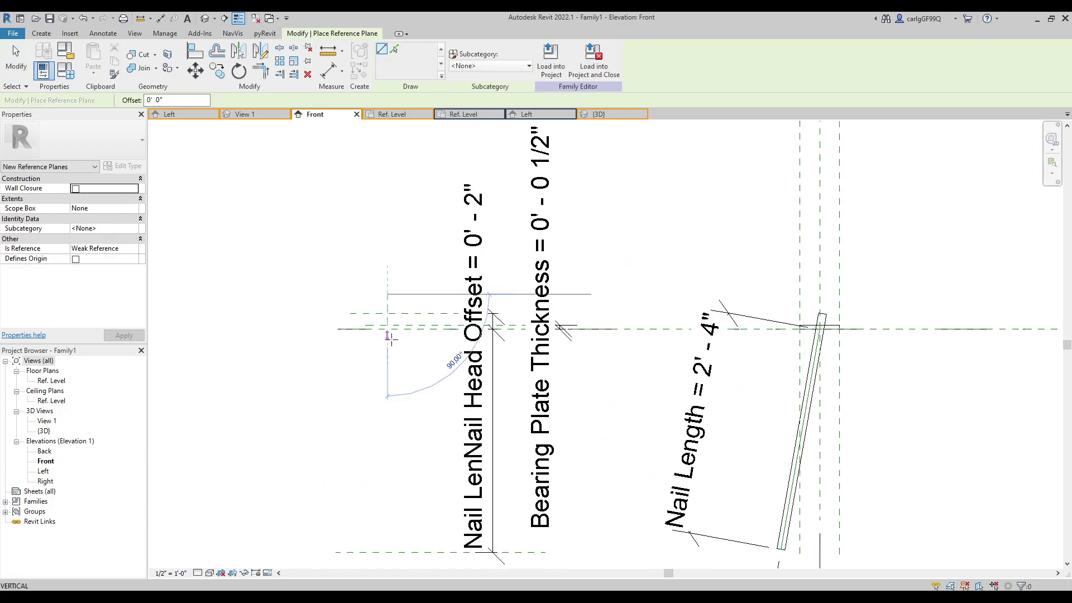
left_click(388, 353)
left_click(427, 293)
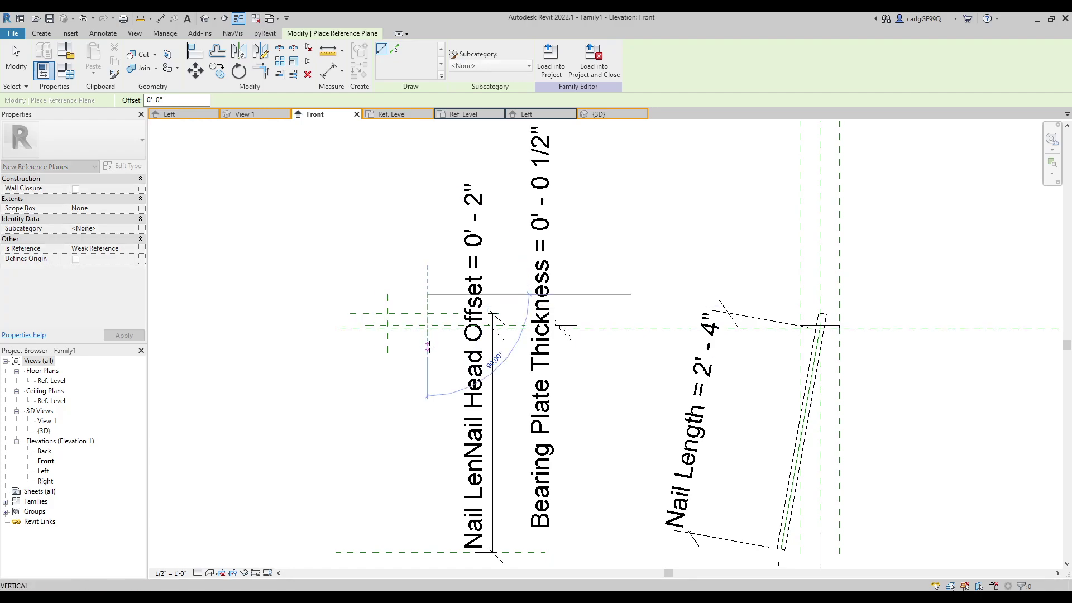
left_click(429, 353)
Dimension the two vertical planes (0' - 5") and label it Bearing Plate Width
key("d")
key("i")
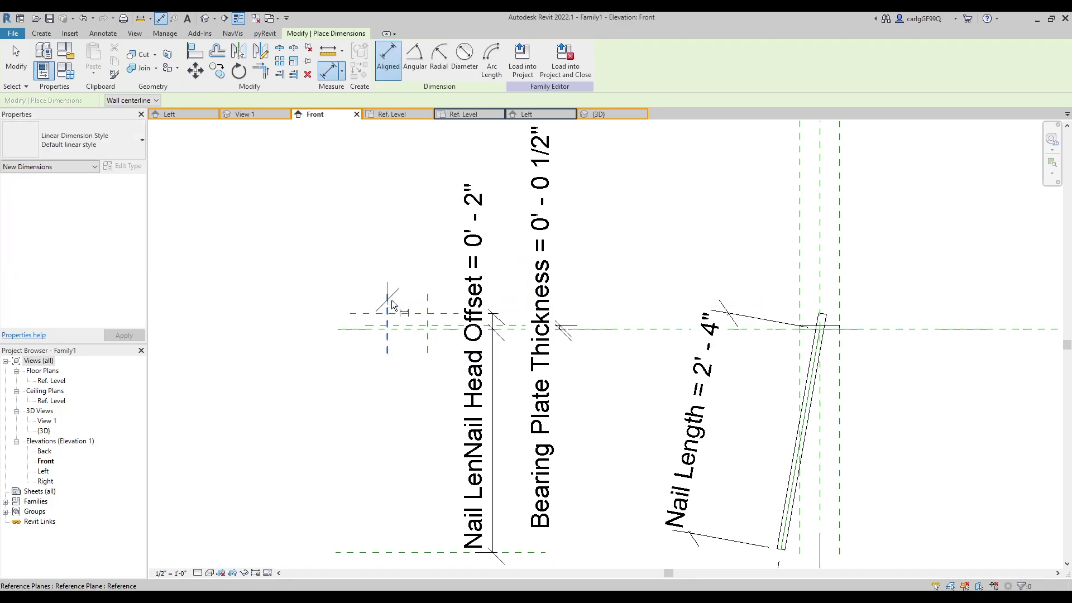
left_click(387, 306)
left_click(429, 306)
left_click(411, 206)
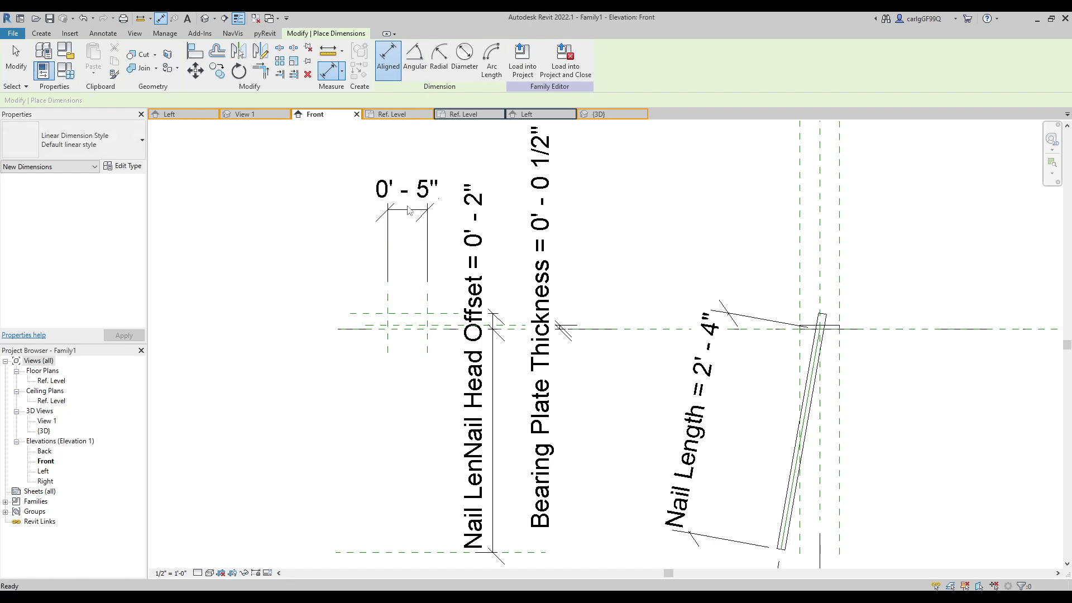
key("Escape")
key("Escape")
left_click(424, 59)
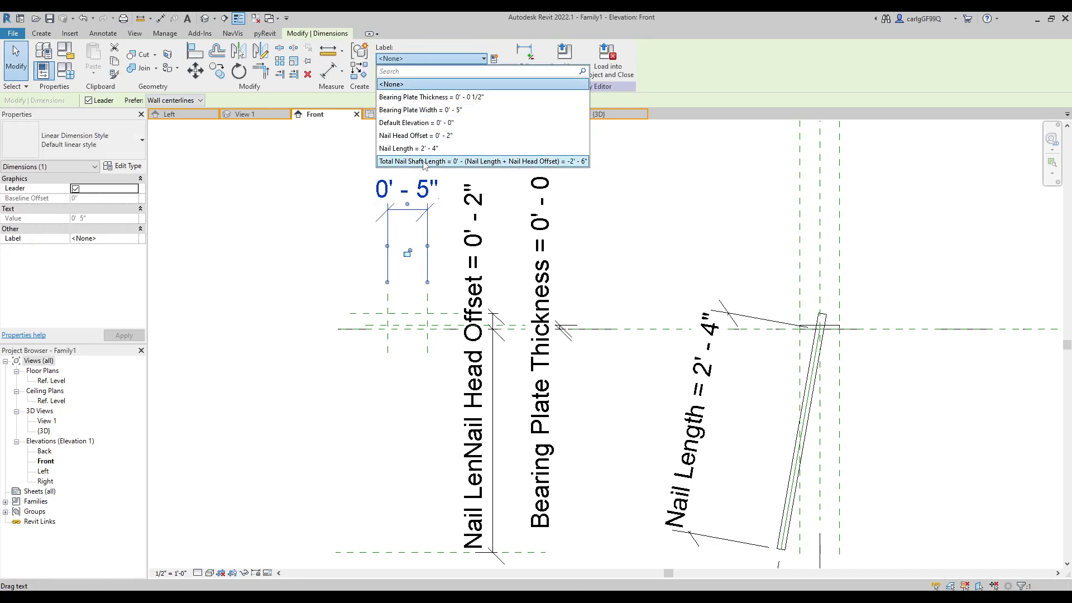
left_click(421, 110)
key("Escape")
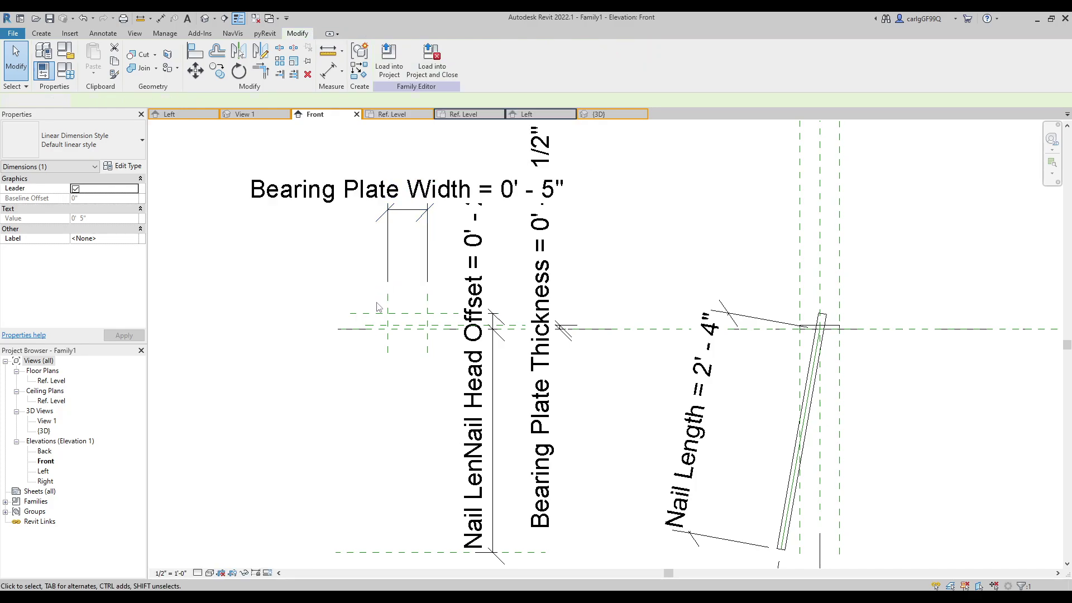
Drag the left vertical plane, then undo the move to restore the 0' - 5" width
left_click(389, 305)
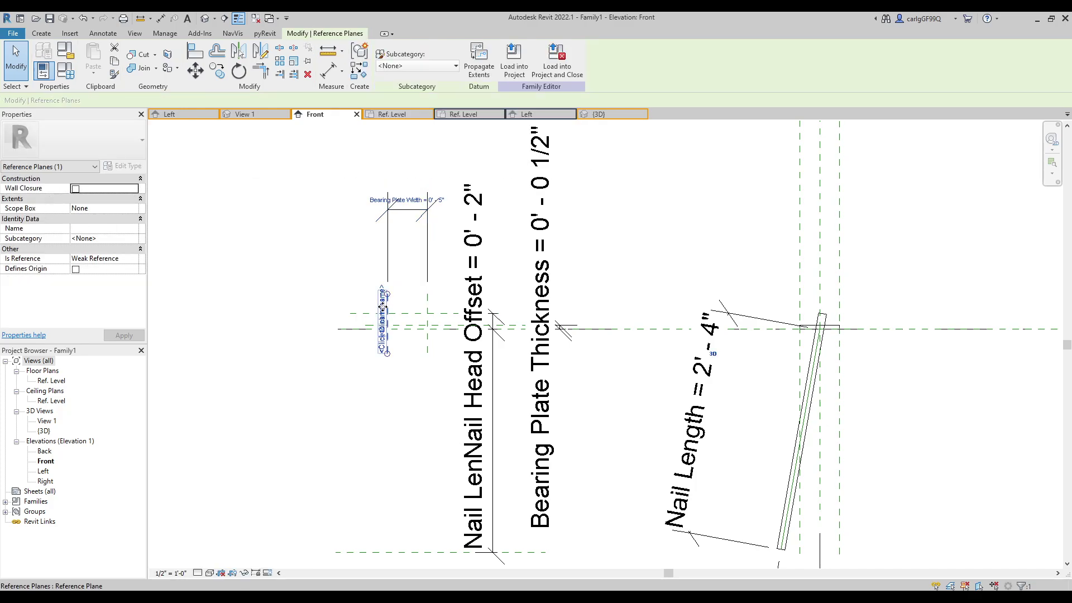
left_click_drag(382, 307, 386, 311)
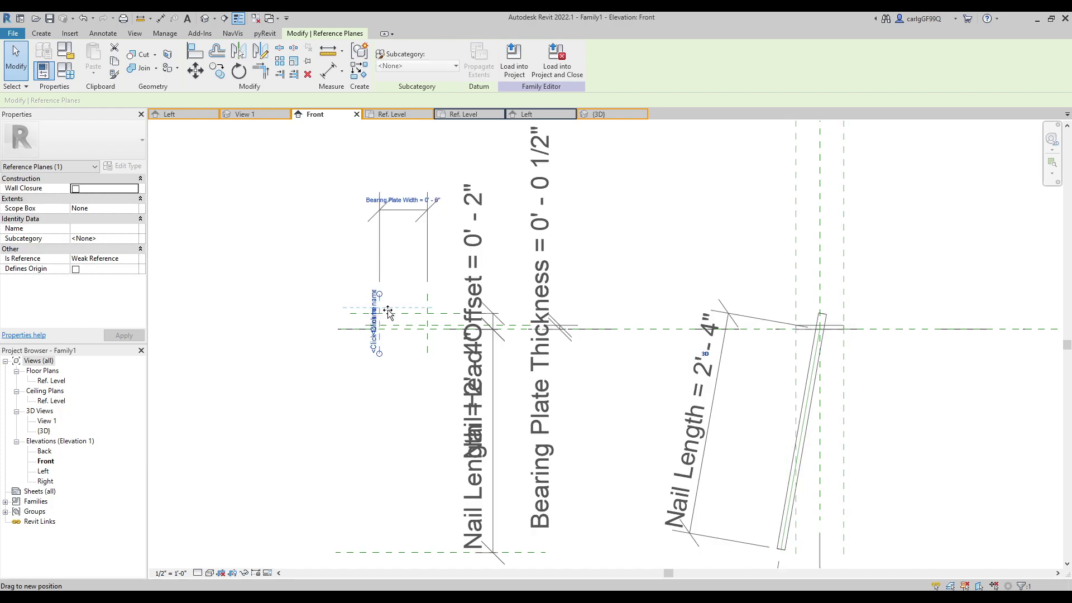
key("ctrl+z")
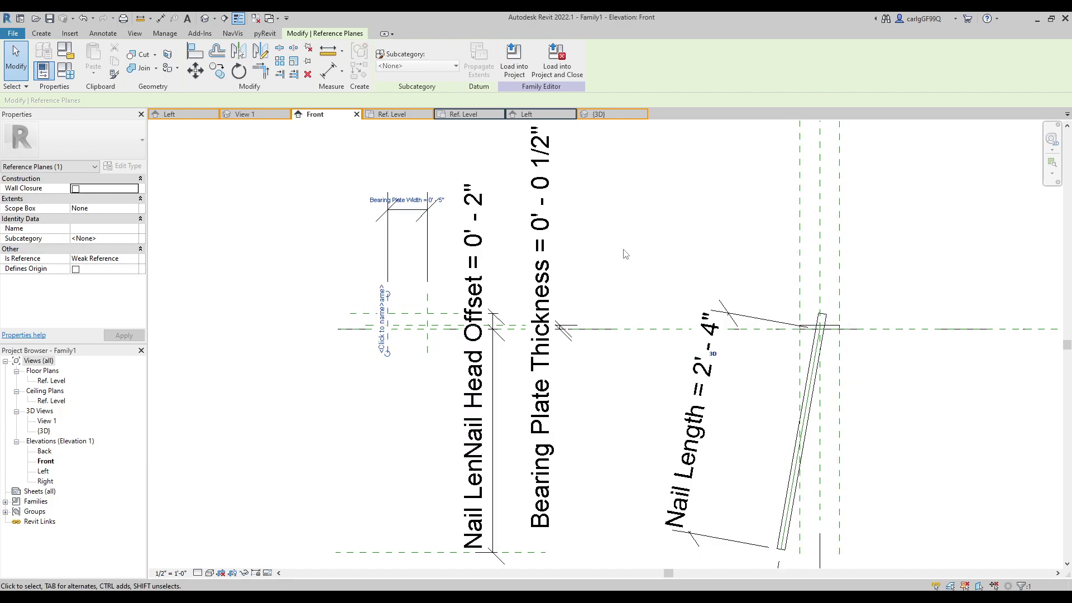
scroll(620, 246, "down", 3)
scroll(731, 288, "up", 5)
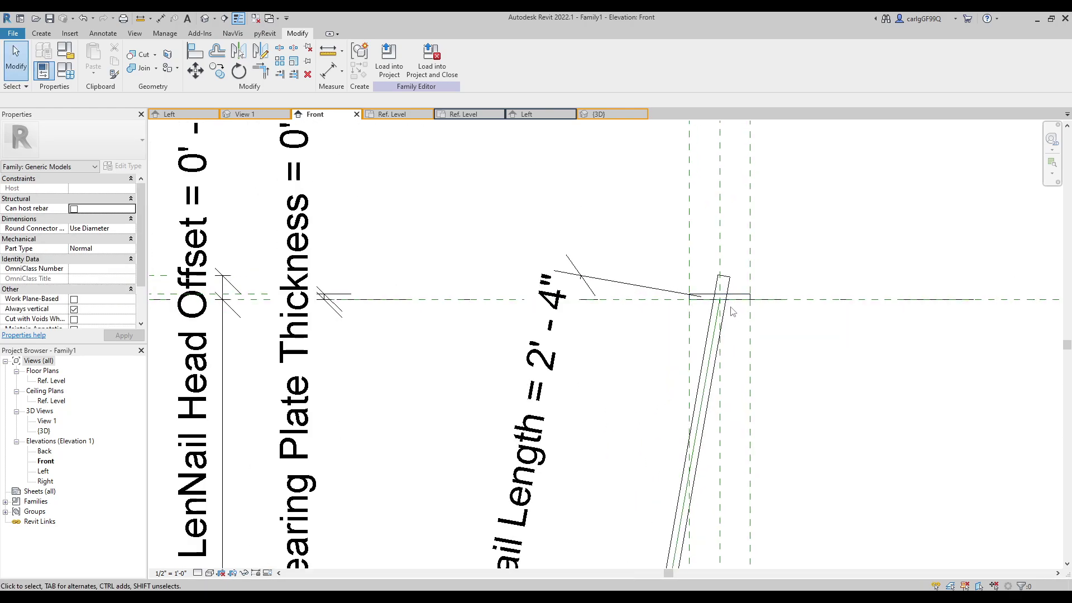
scroll(737, 279, "down", 3)
mouse_move(645, 560)
middle_mouse_down()
mouse_move(623, 426)
mouse_move(592, 404)
middle_mouse_up()
Change the Nail Angle dimension from 10° to 5°
scroll(737, 301, "down", 2)
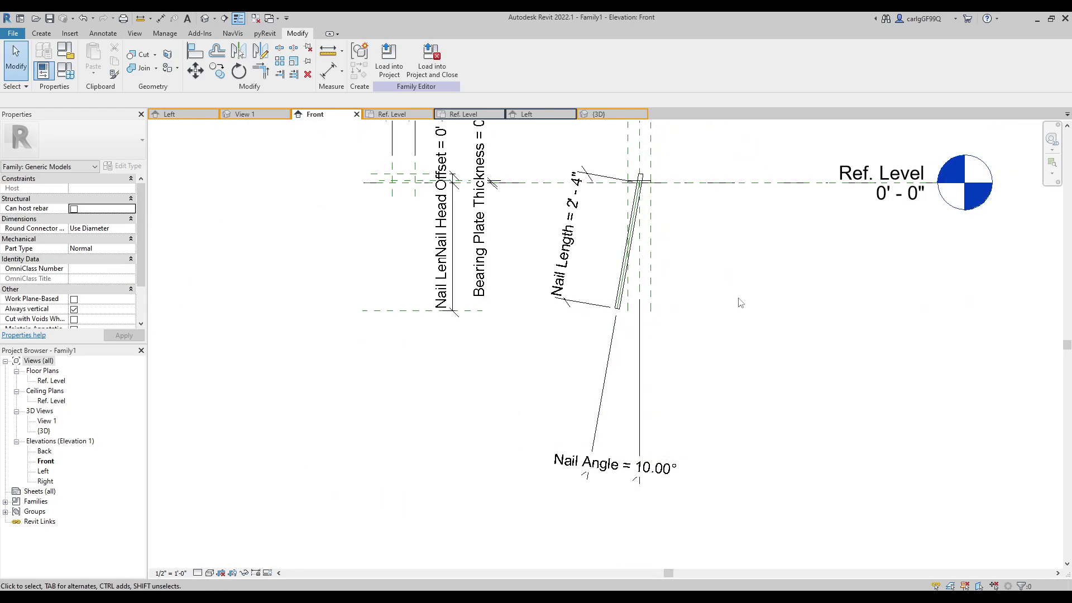
middle_click_drag(737, 302, 754, 372)
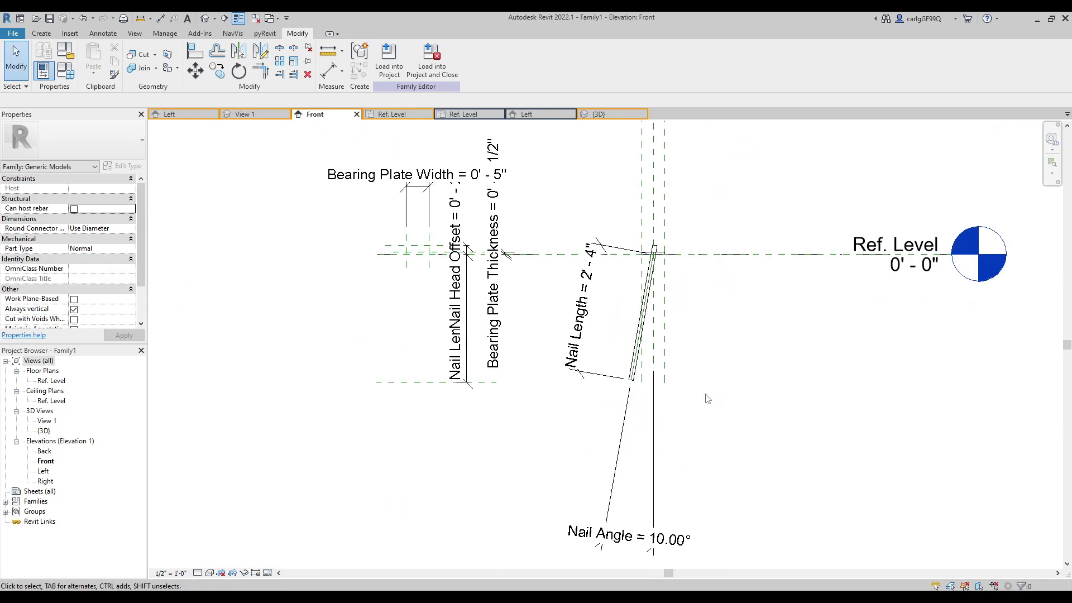
left_click(625, 548)
left_click(646, 541)
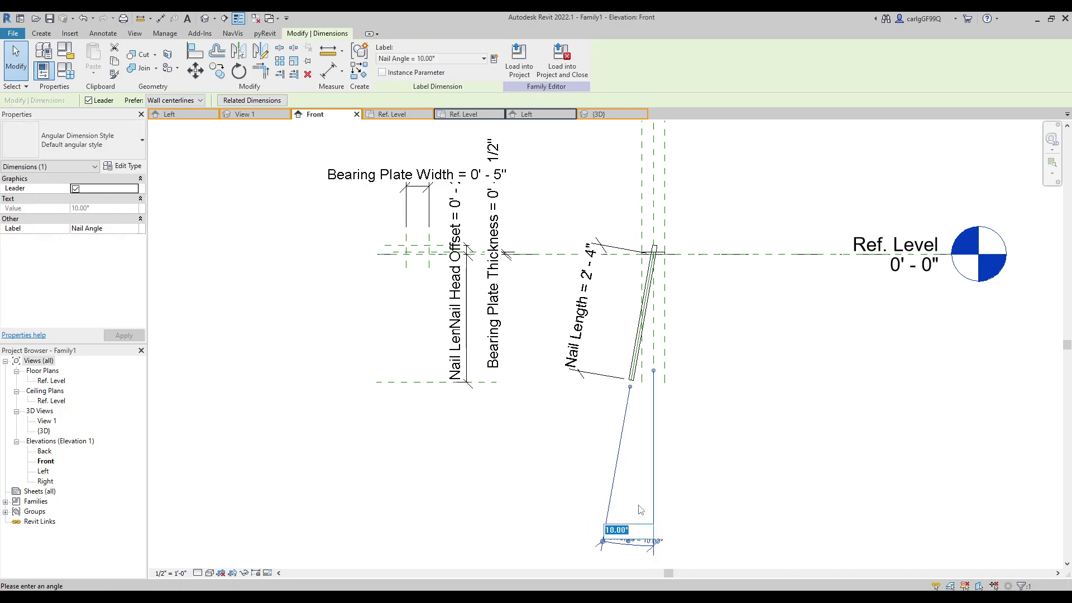
key("Return")
left_click(678, 354)
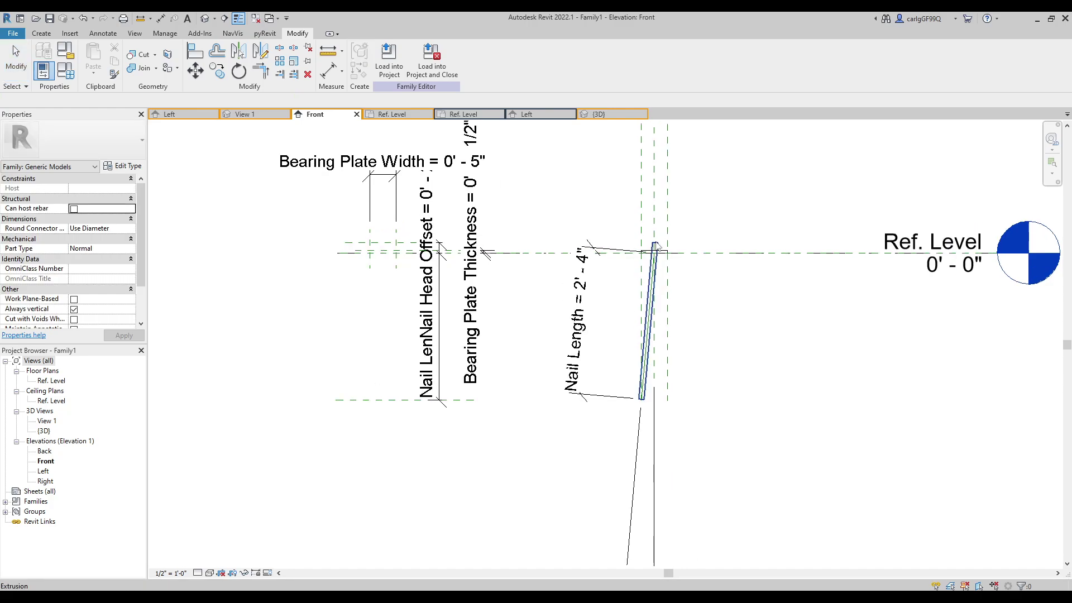
Review the elevation, then switch to the Ref. Level floor plan
scroll(664, 279, "up", 3)
scroll(664, 279, "down", 2)
scroll(666, 278, "up", 3)
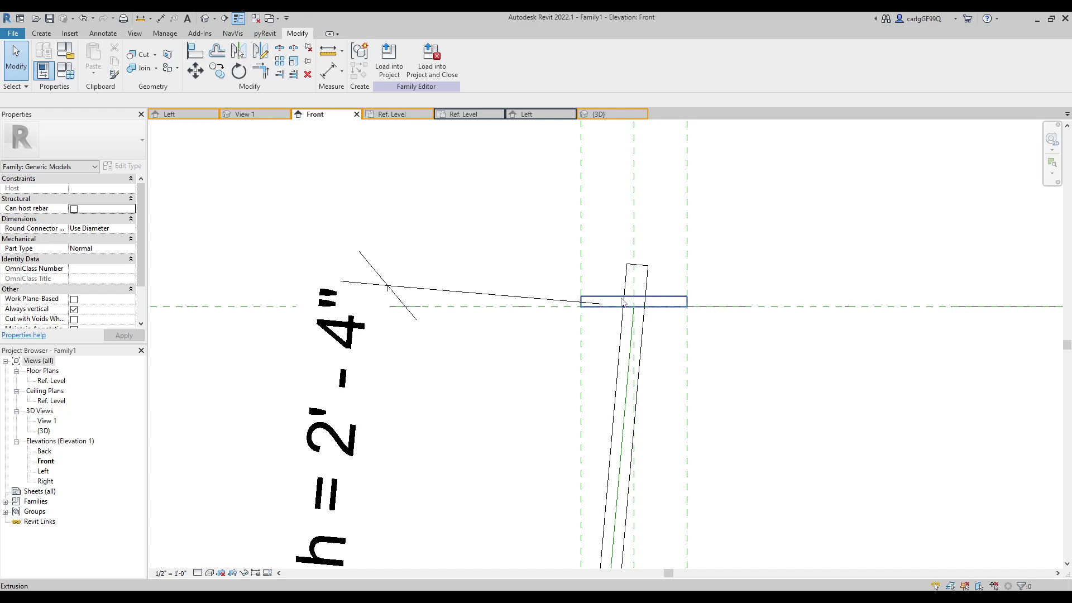
scroll(655, 302, "down", 5)
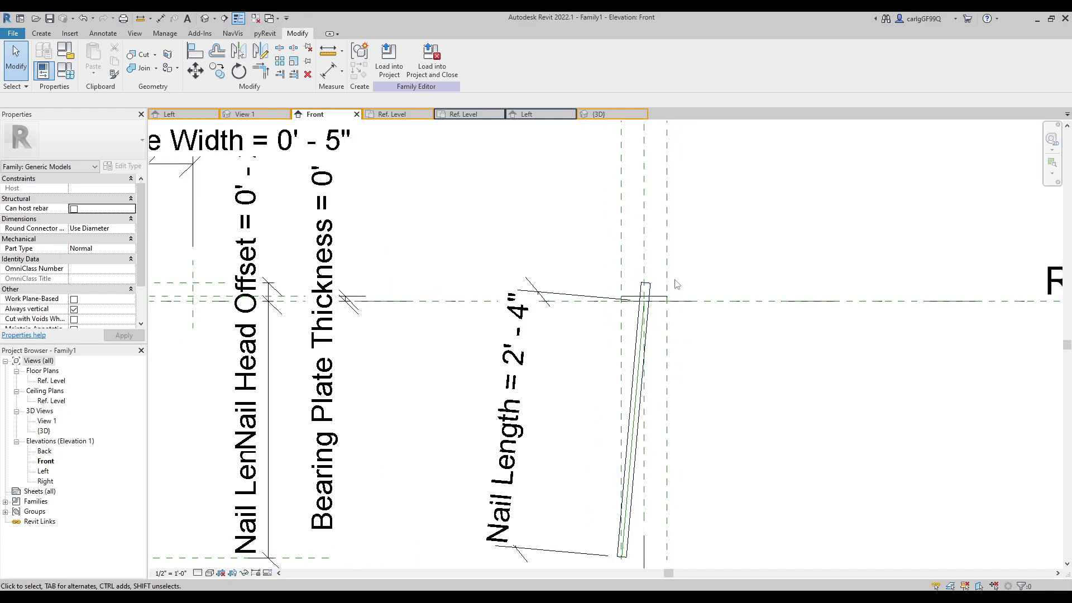
scroll(681, 282, "up", 3)
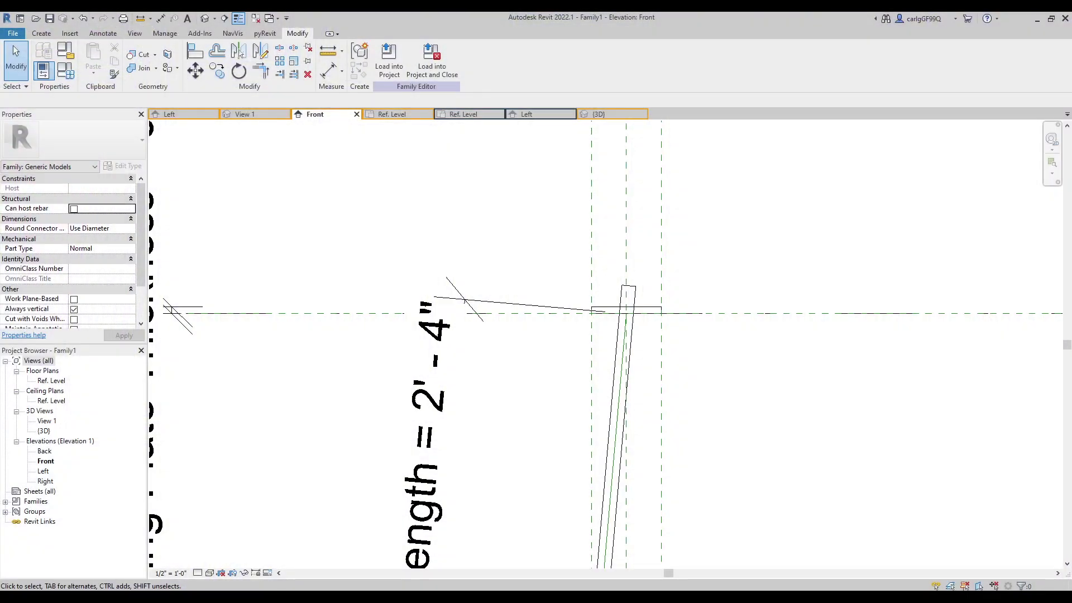
scroll(606, 300, "up", 2)
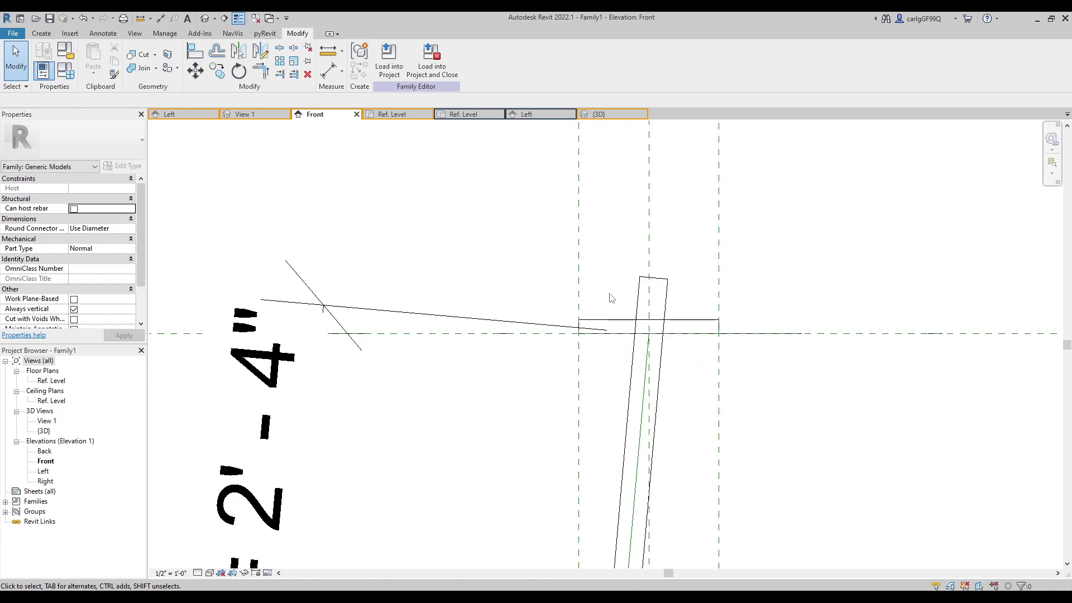
scroll(608, 302, "down", 3)
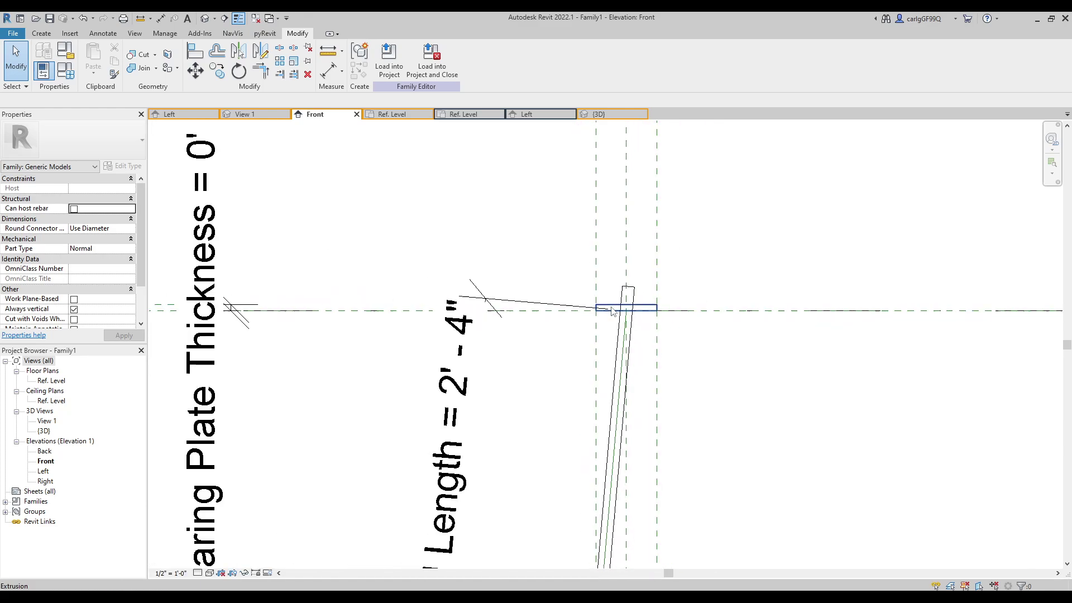
left_click(390, 115)
Add a vertical and a horizontal reference plane near the nail's end
scroll(576, 306, "up", 3)
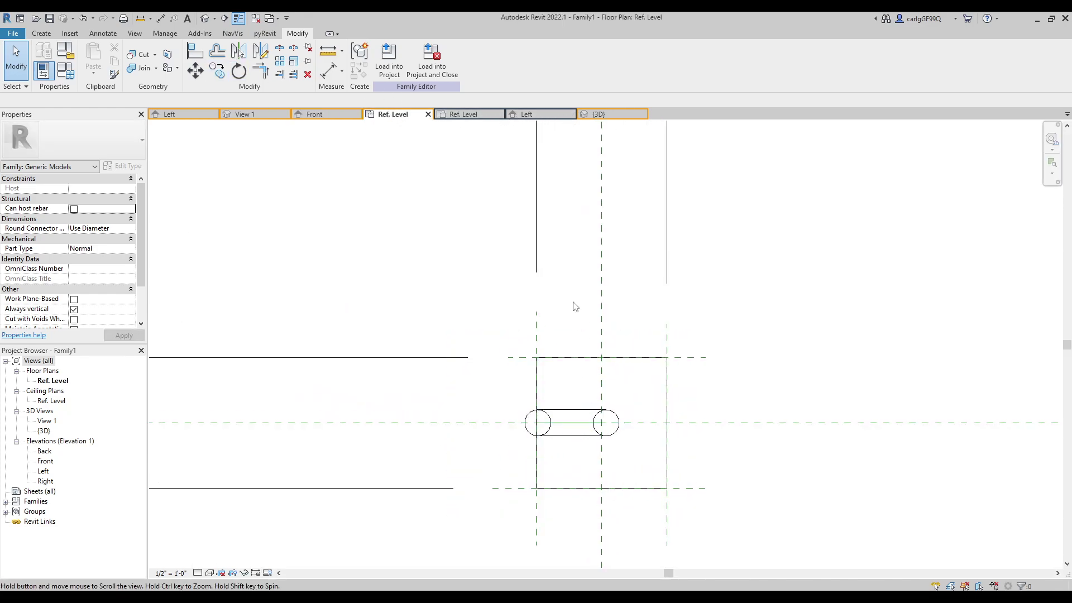
scroll(575, 307, "down", 2)
key("r")
key("p")
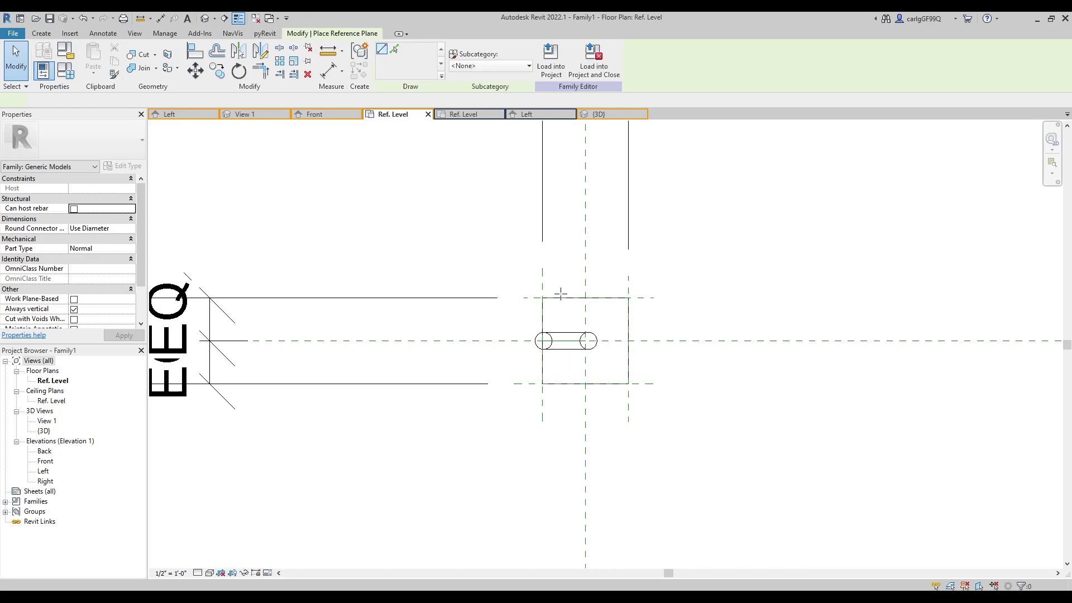
left_click(561, 291)
left_click(561, 391)
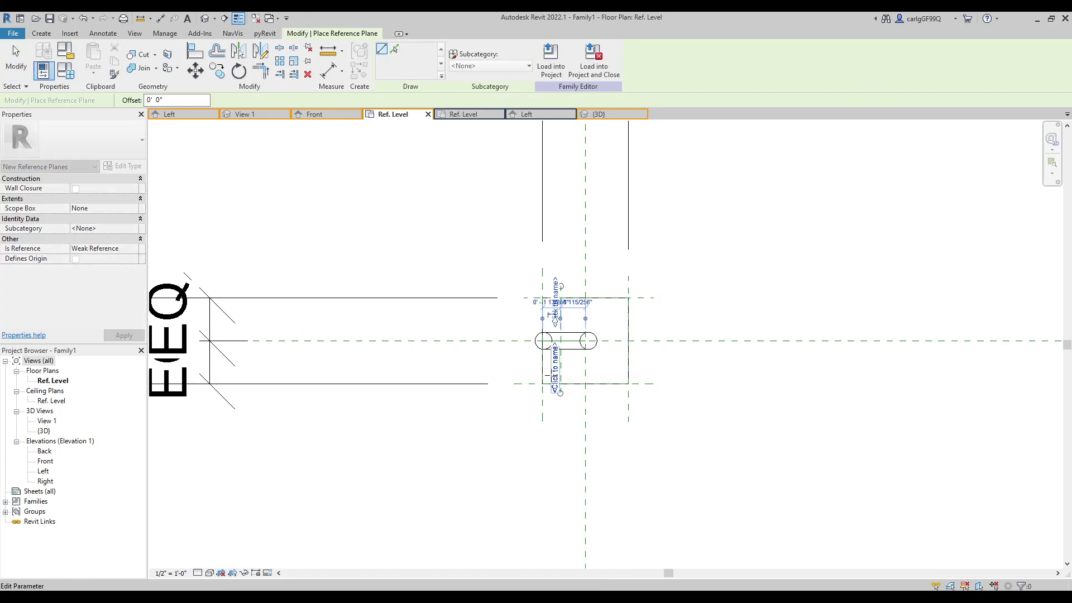
left_click(535, 370)
left_click(637, 370)
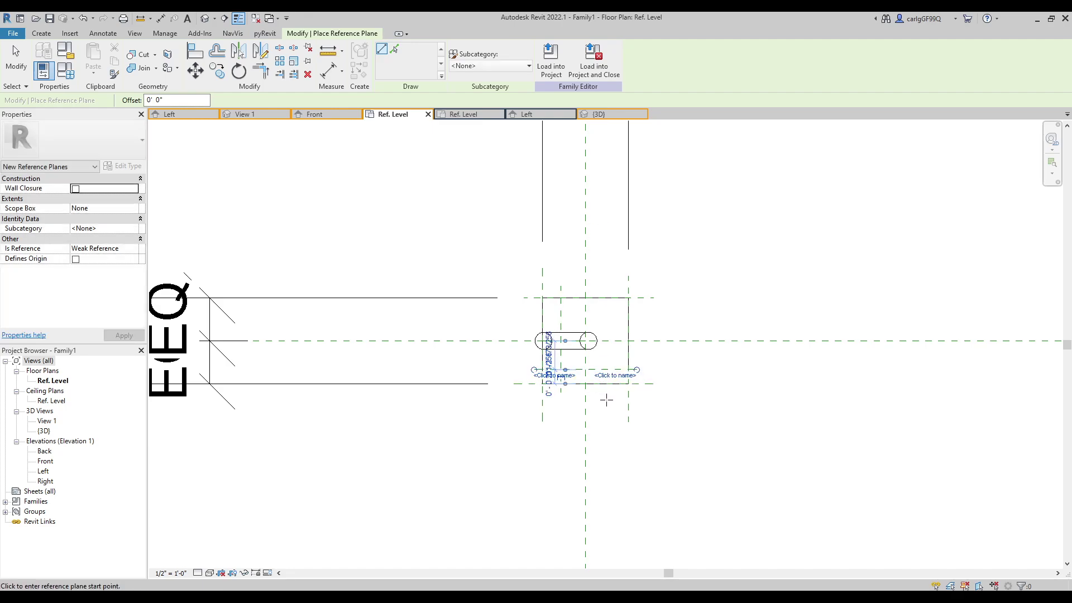
key("Escape")
key("Escape")
Delete the new horizontal and short vertical reference planes
left_click(557, 370)
key("Delete")
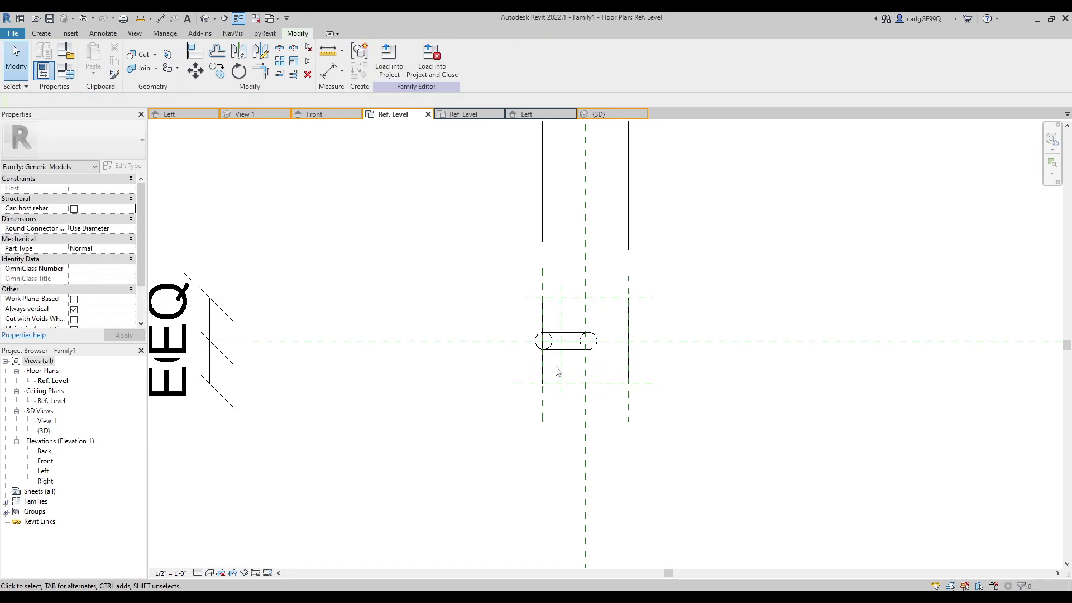
left_click(560, 371)
key("Delete")
Start a new extrusion whose work plane is the existing extrusion's face
left_click(42, 33)
left_click(89, 56)
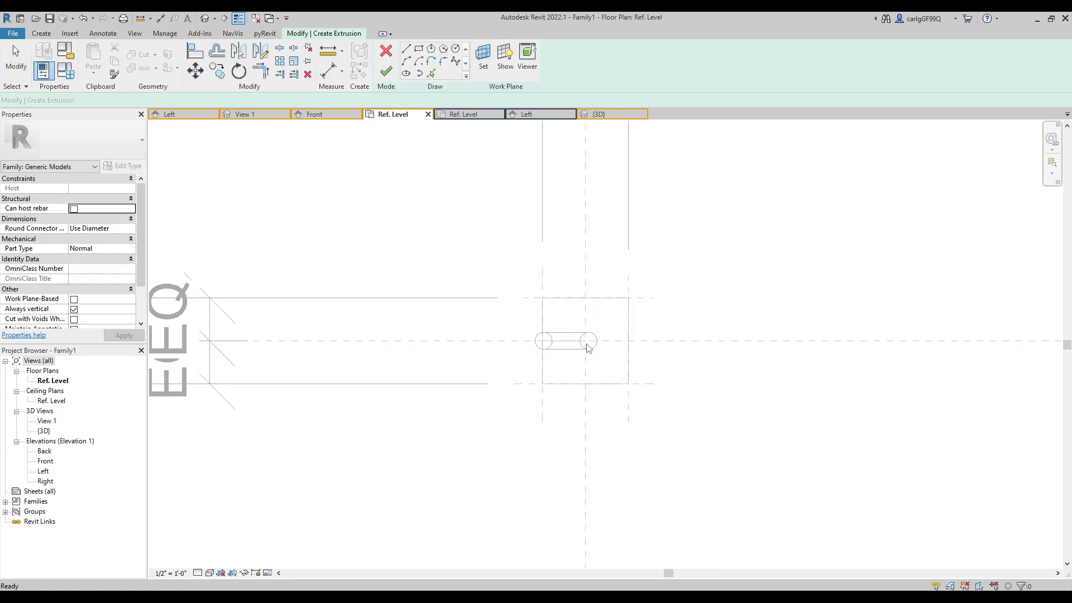
key("Escape")
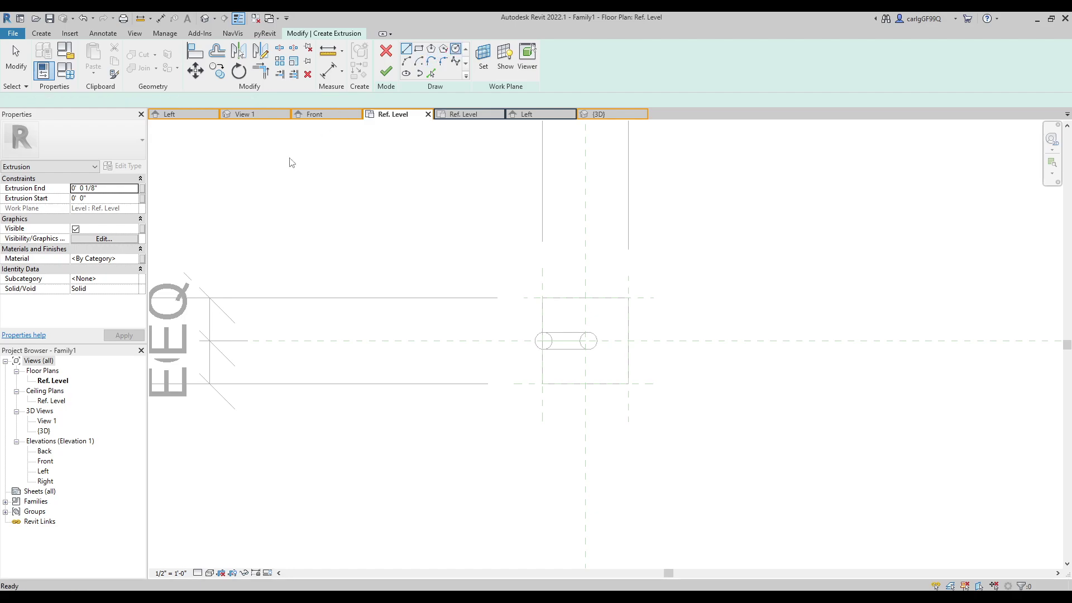
left_click(483, 58)
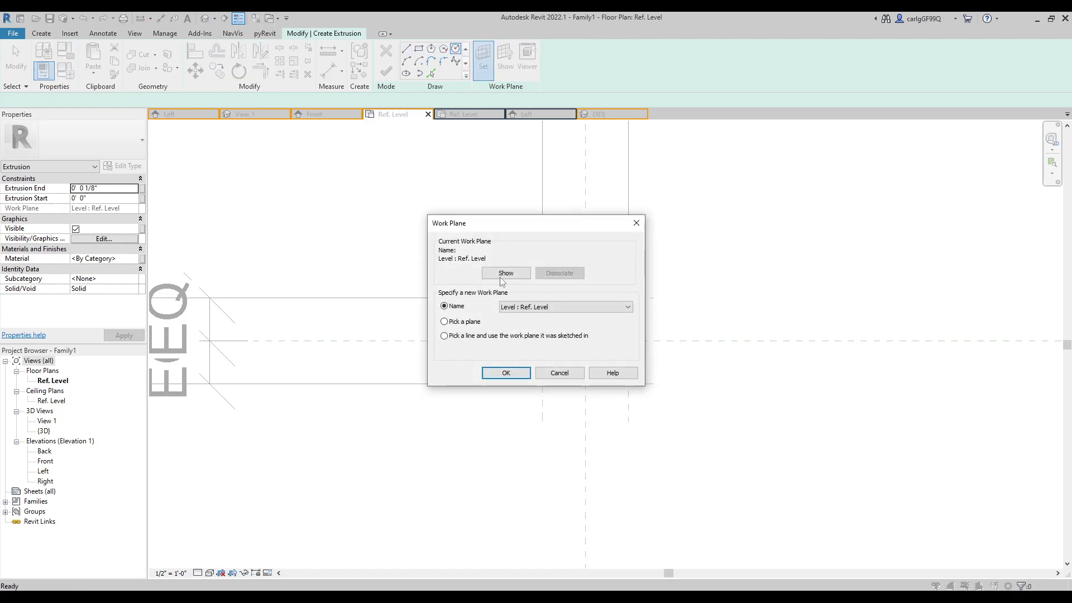
left_click(499, 373)
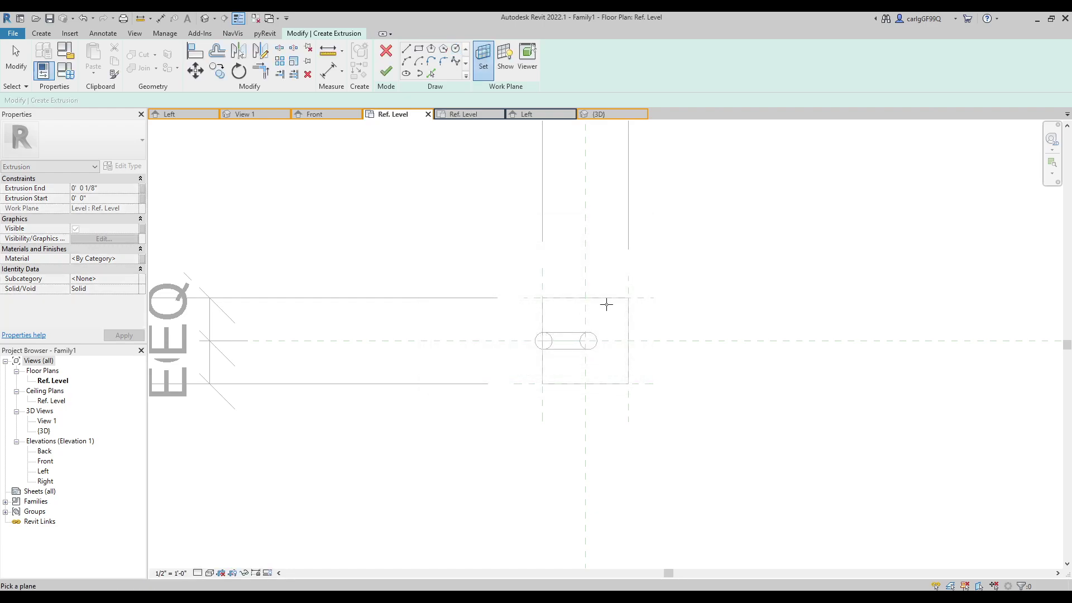
left_click(608, 330)
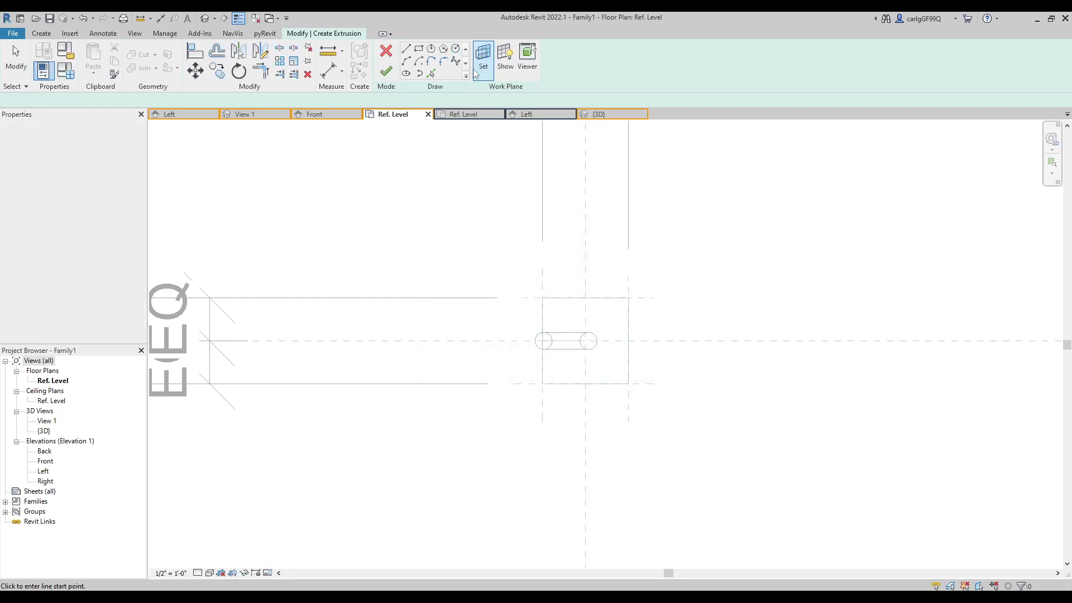
Sketch a circle centred on the reference-plane intersection, discarding a trial rectangle
left_click(419, 48)
left_click(585, 341)
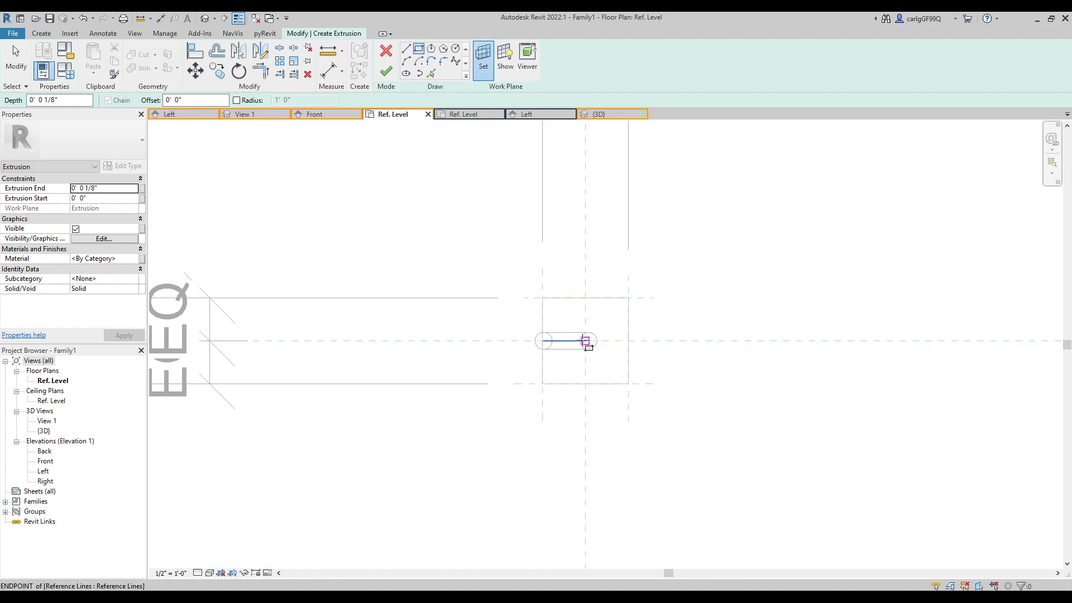
left_click(508, 137)
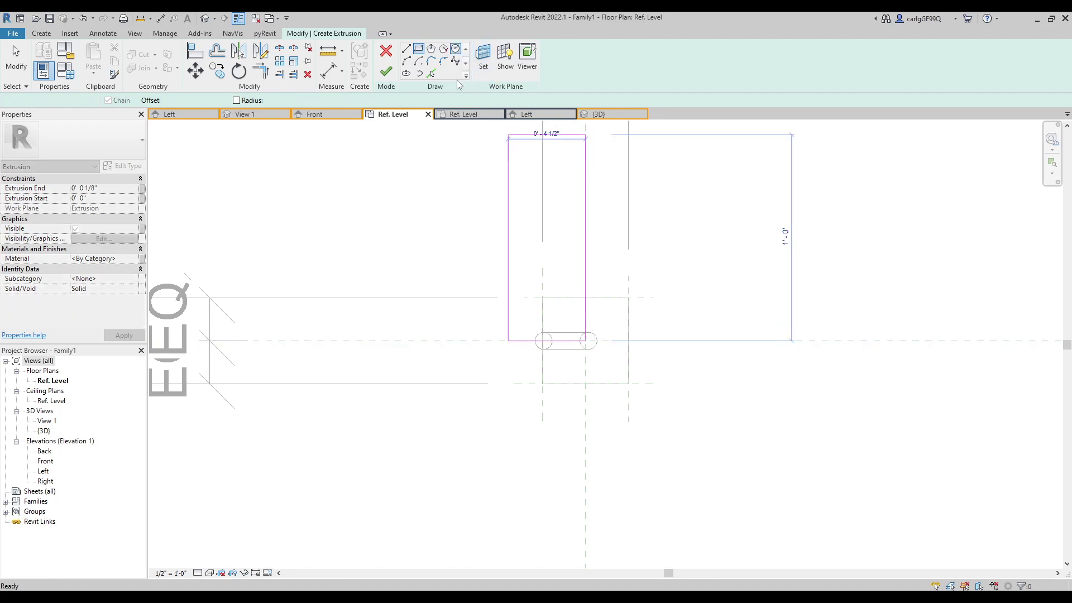
key("ctrl+z")
left_click(586, 340)
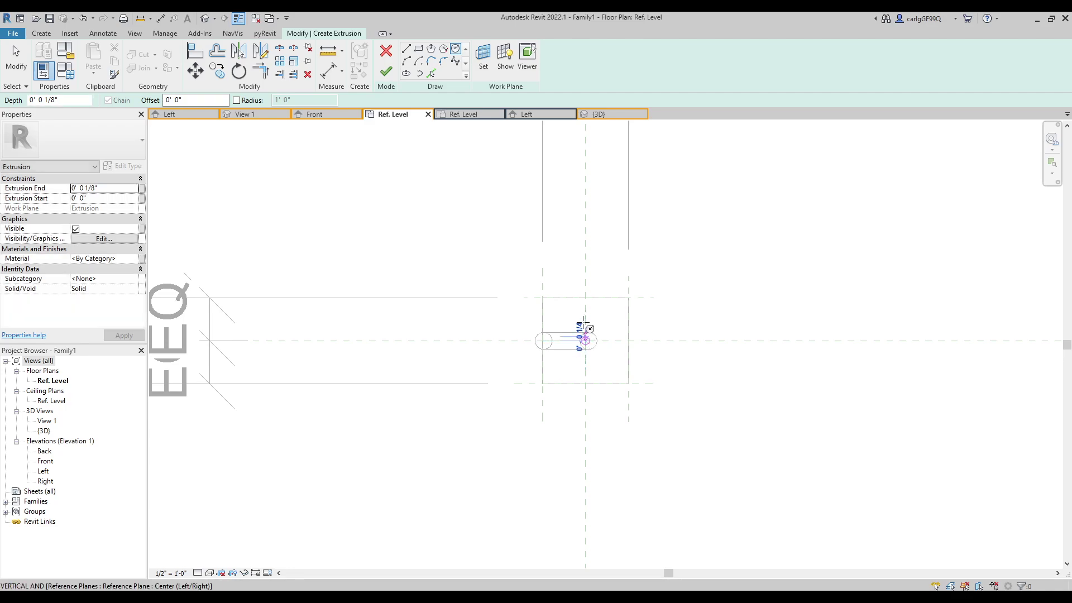
left_click(596, 319)
key("Escape")
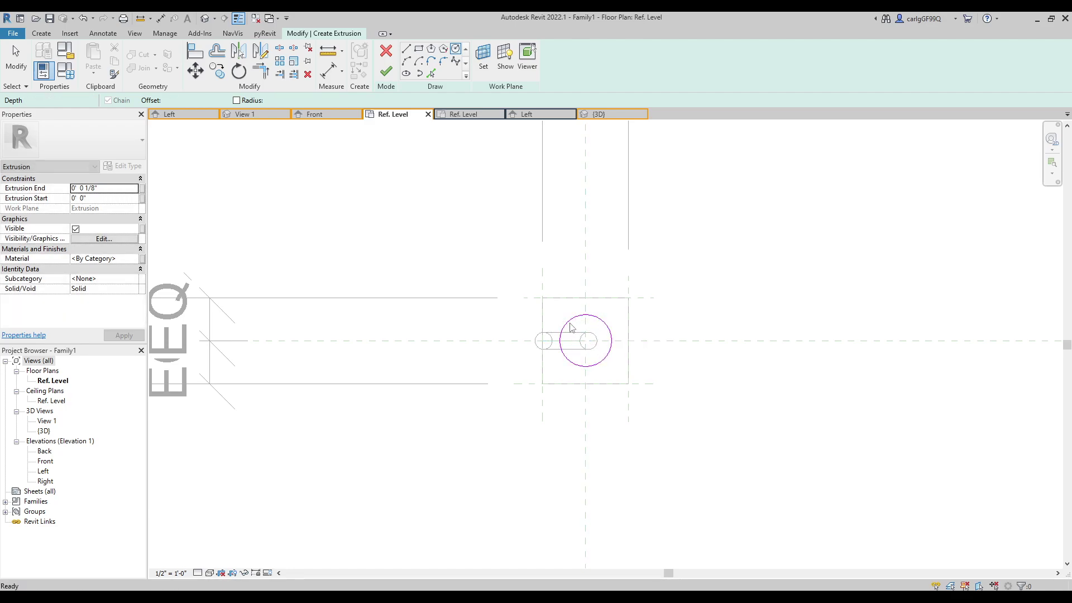
left_click(575, 332)
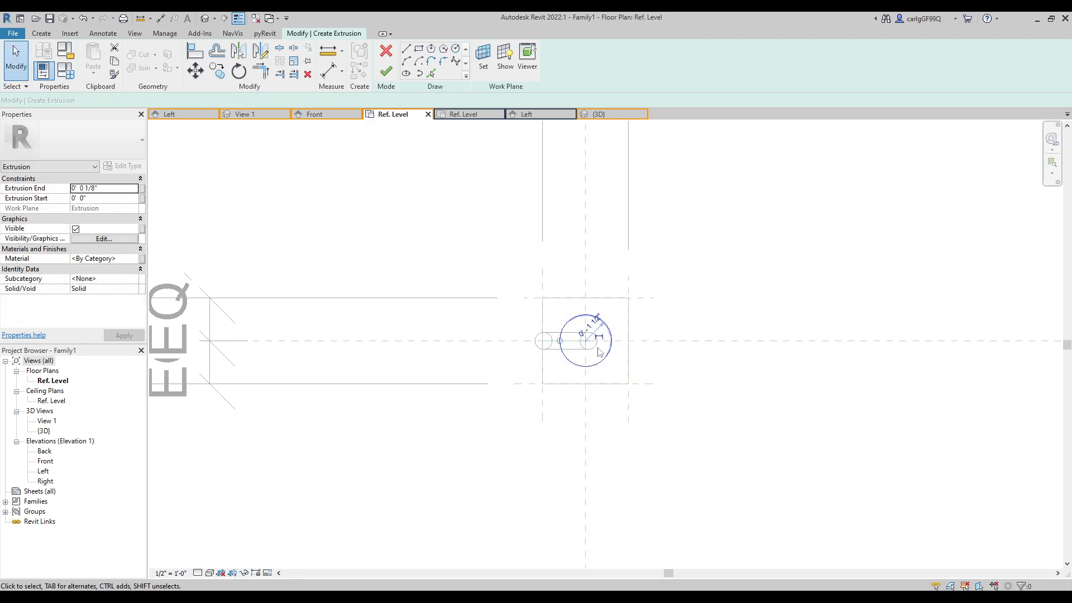
Label the circle's radius with a new Washer Diameter parameter and enter 3/4 inch
left_click(590, 312)
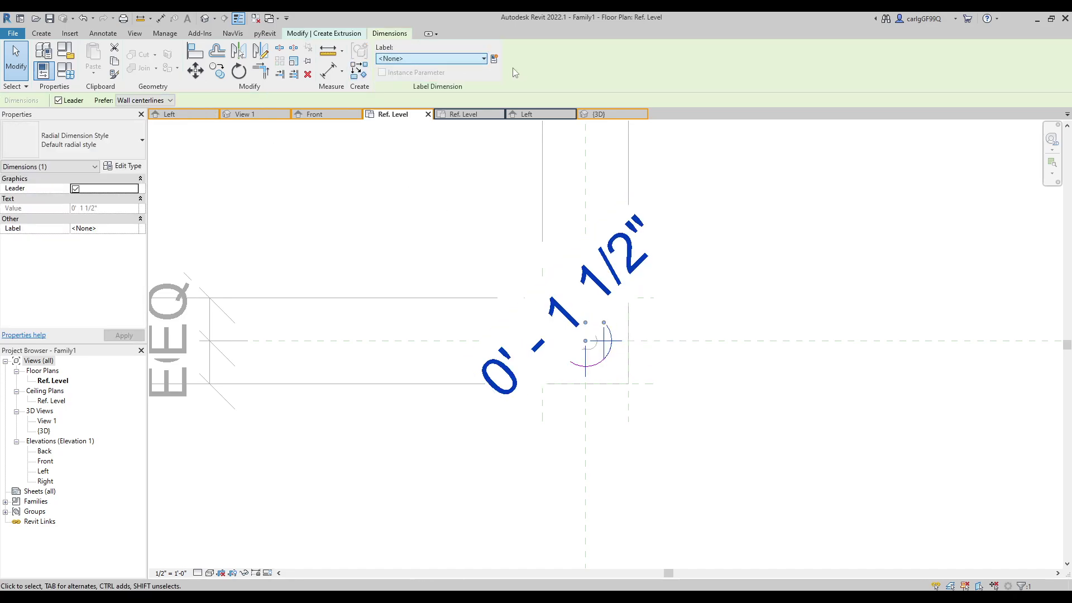
left_click(494, 59)
type("Washer Diameter")
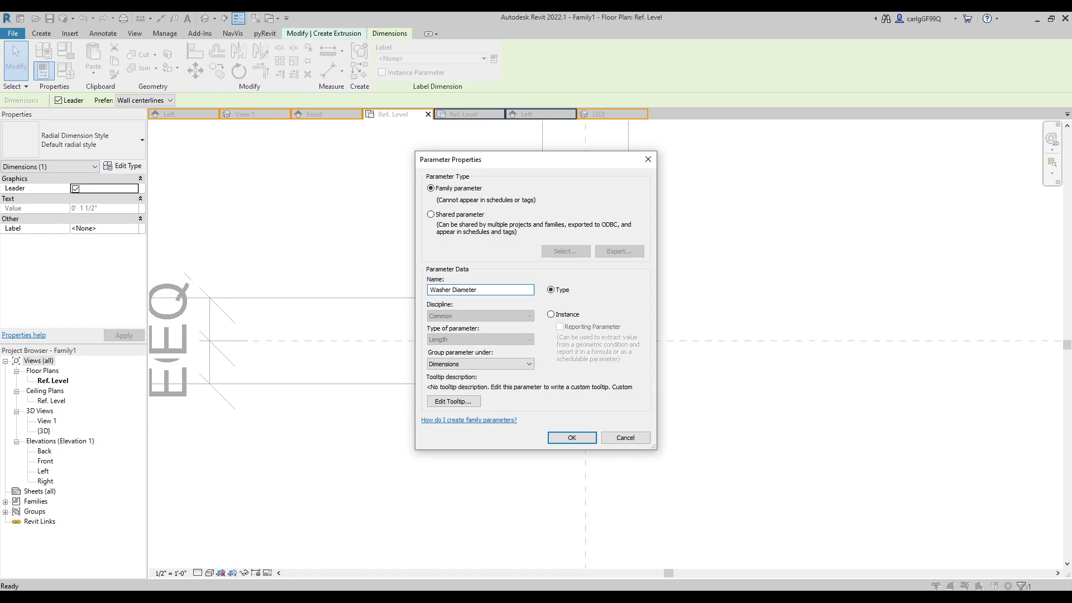
left_click(575, 436)
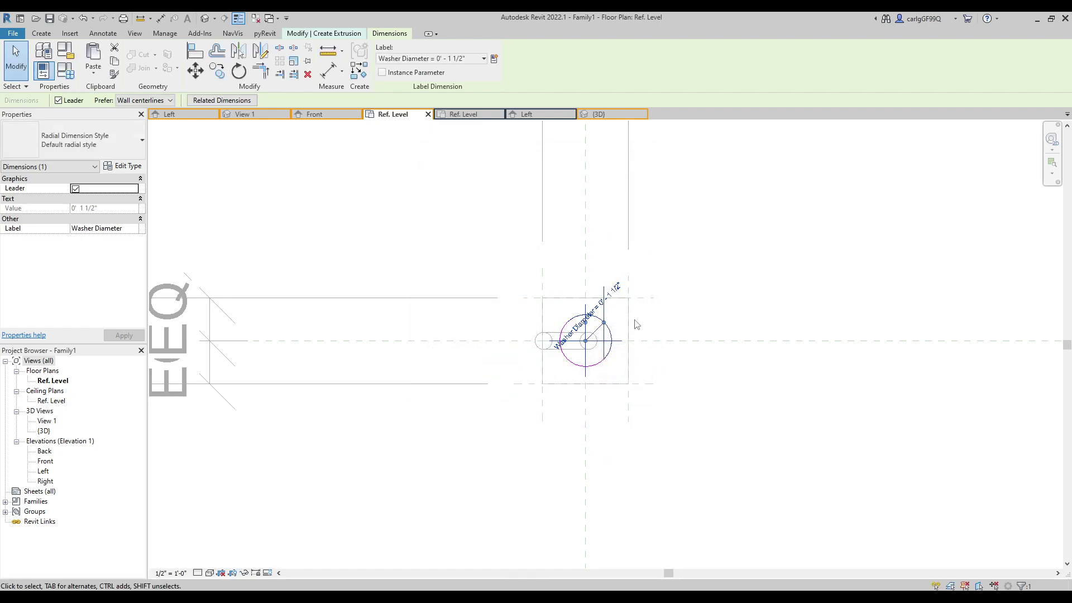
left_click(602, 310)
type("75")
key("Return")
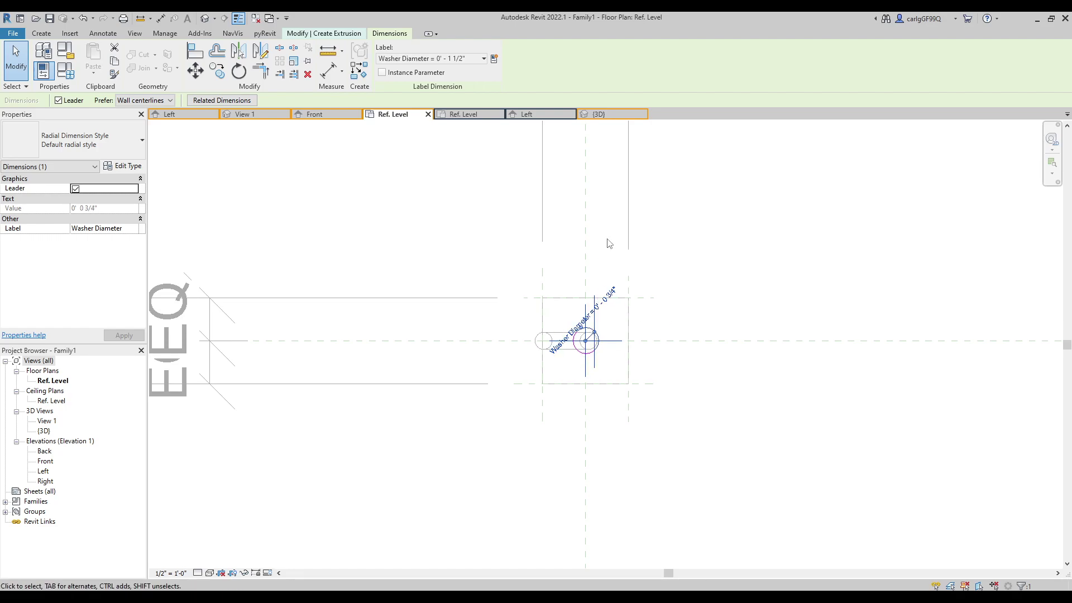
key("Escape")
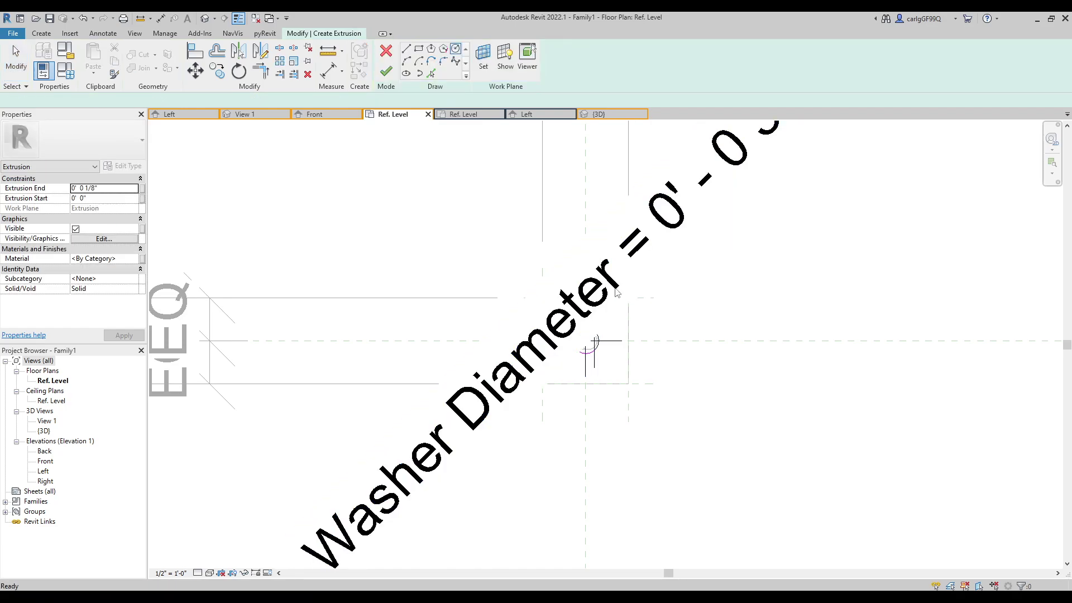
Set the plan view scale to 1 1/2" = 1'-0"
scroll(609, 290, "down", 2)
scroll(604, 293, "down", 2)
left_click(600, 302)
scroll(601, 302, "down", 2)
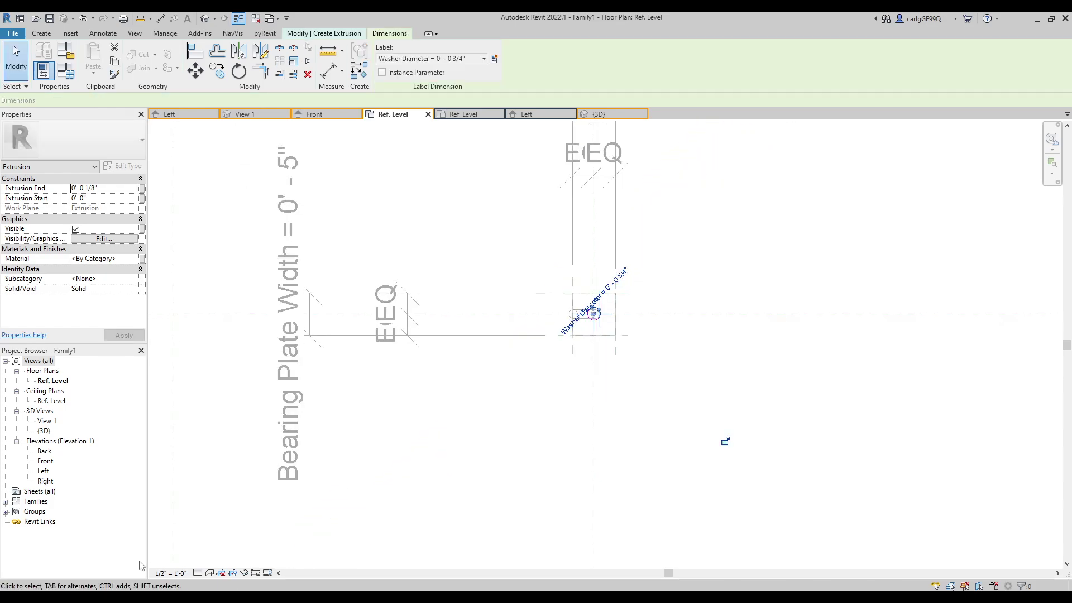
left_click(171, 574)
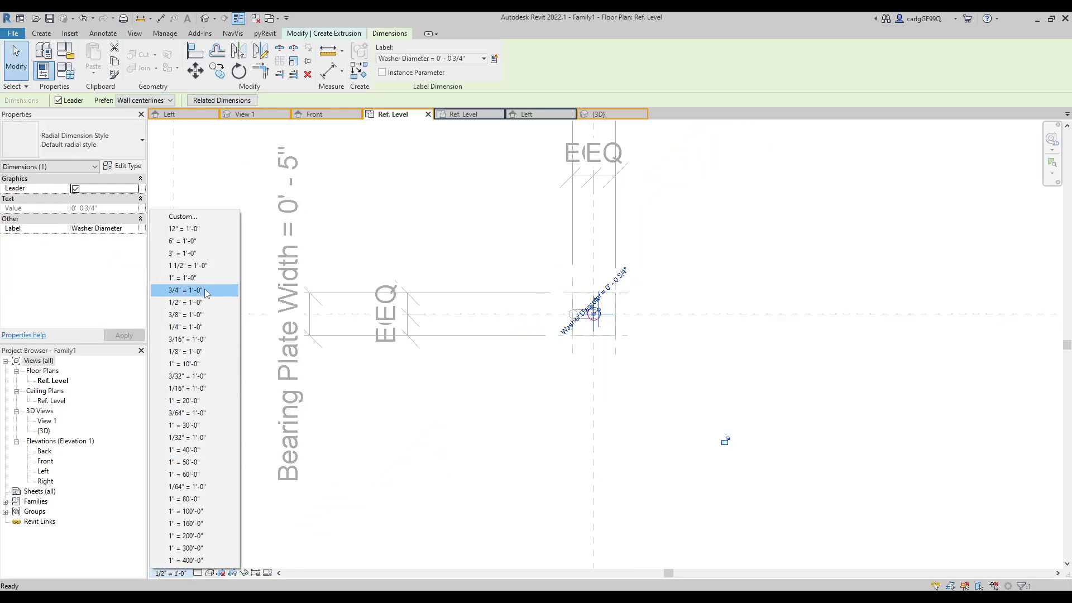
left_click(204, 270)
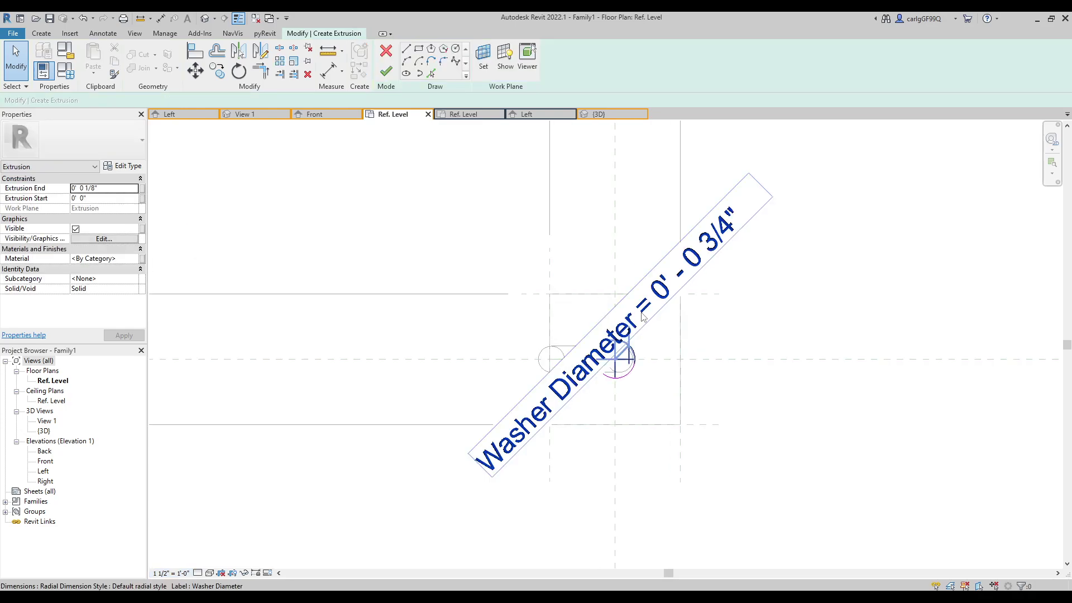
Change the Washer Diameter dimension value to 1 inch
left_click(649, 315)
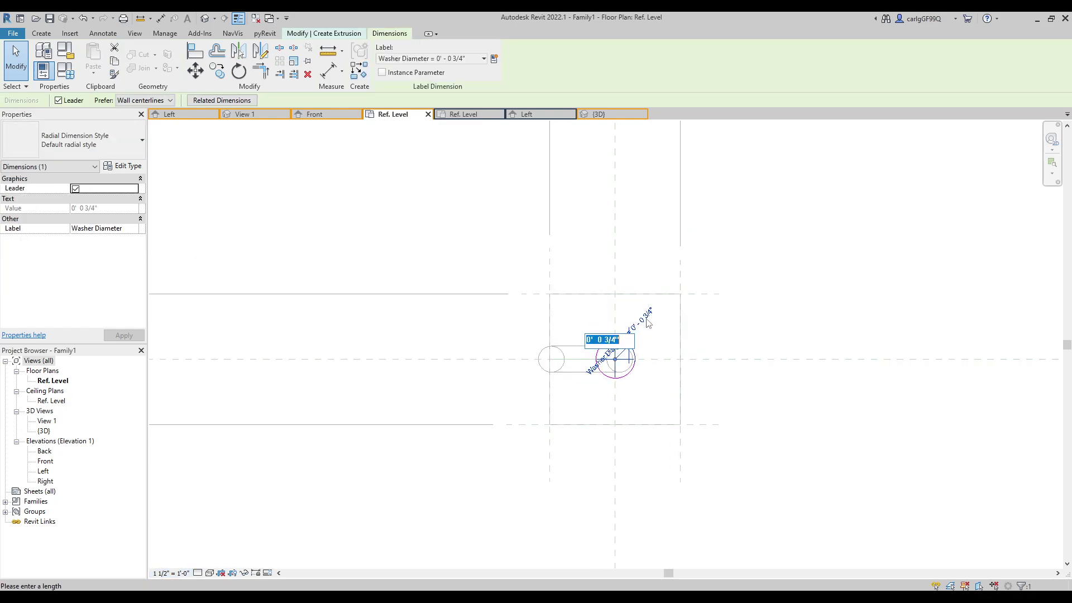
key("Return")
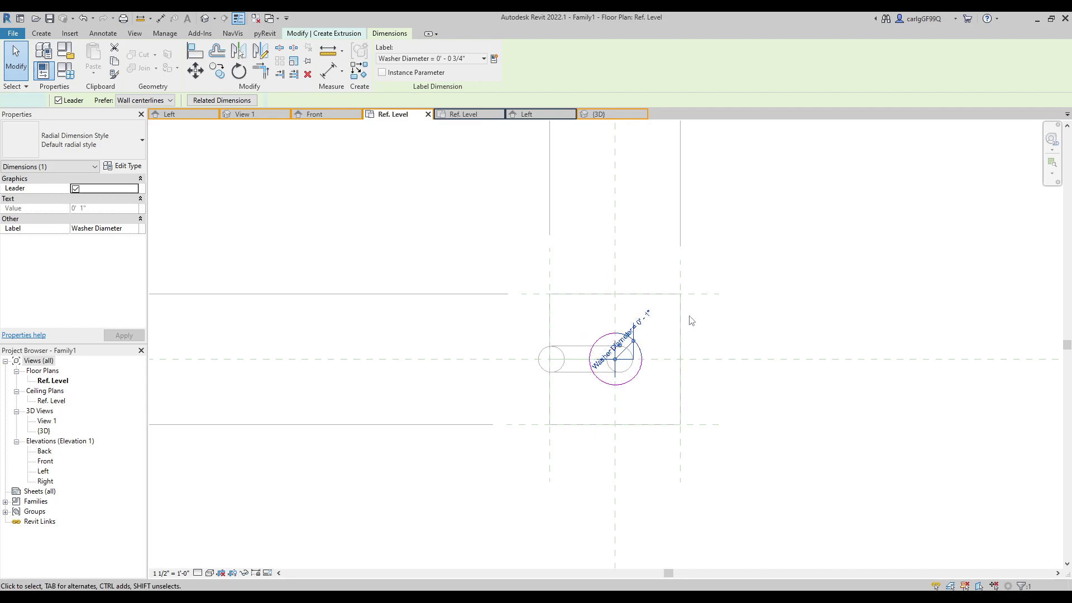
left_click(718, 314)
Finish the washer extrusion and view it in 3D, orbiting around the nail
key("f")
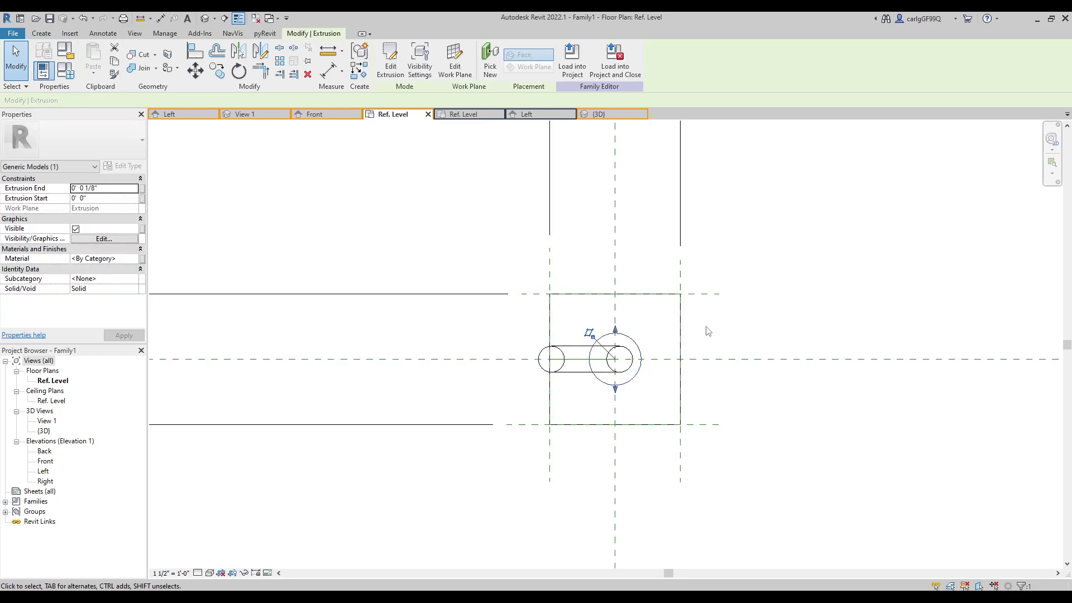
key("Escape")
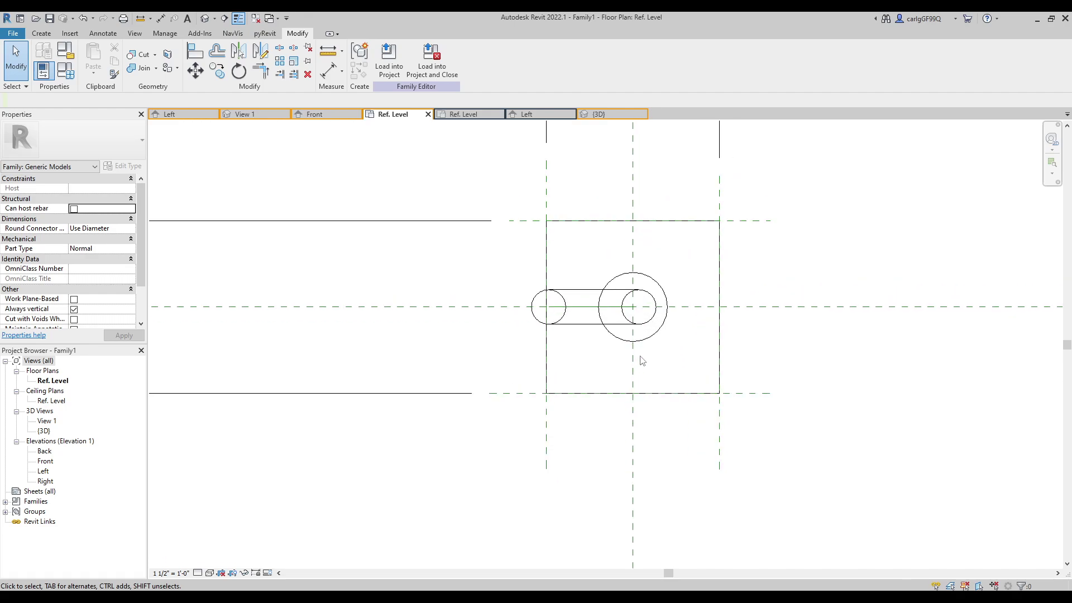
key("3")
key("d")
scroll(642, 357, "up", 3)
scroll(642, 357, "up", 3)
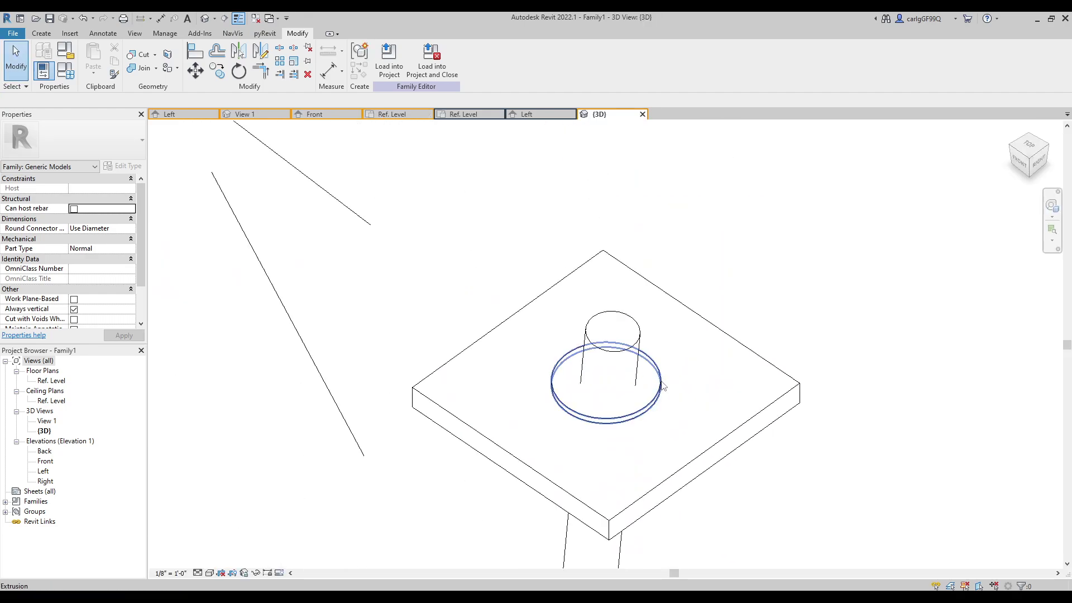
middle_click_drag(642, 357, 526, 366, "shift")
scroll(526, 366, "down", 5)
middle_click_drag(651, 412, 560, 296, "shift")
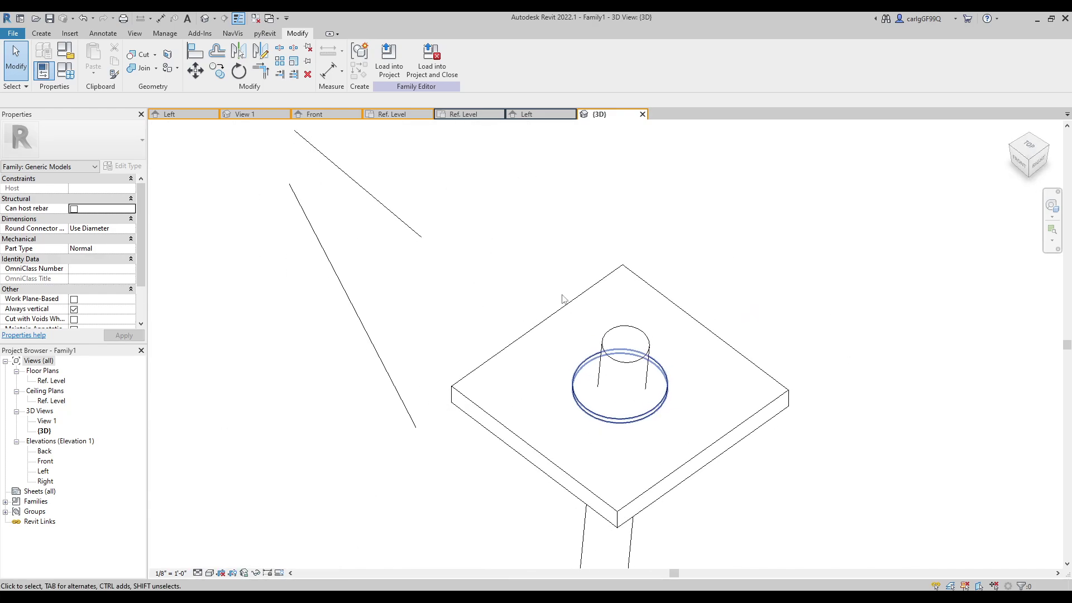
scroll(561, 296, "down", 5)
Set the 3D view scale to 3" = 1'-0" and select the washer extrusion
left_click(165, 576)
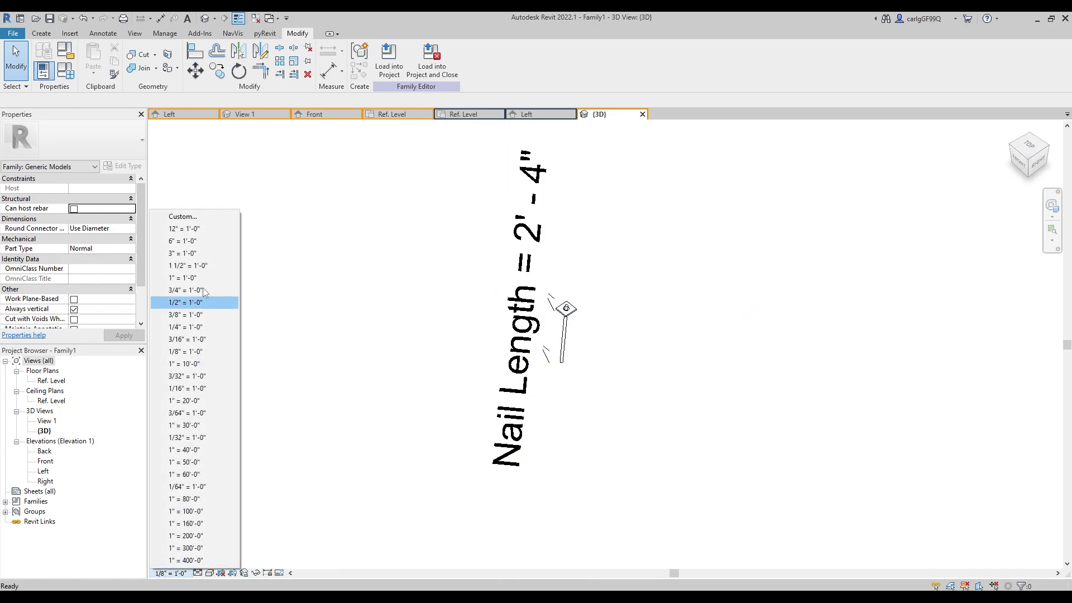
left_click(205, 253)
scroll(570, 317, "up", 3)
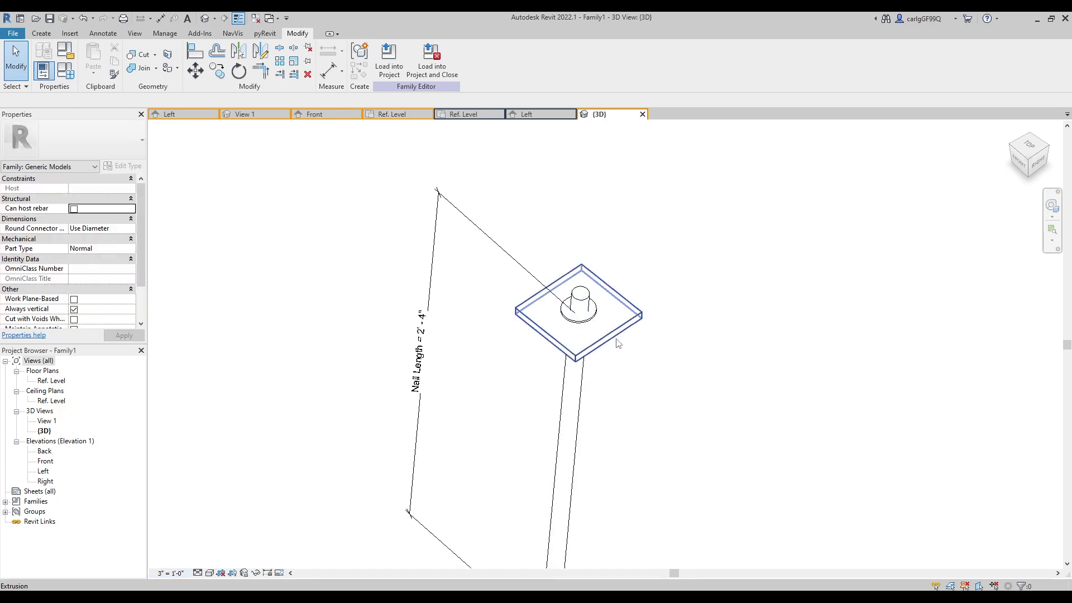
mouse_move(618, 340)
middle_mouse_down("shift")
mouse_move(555, 438)
mouse_move(567, 330)
mouse_move(699, 312)
mouse_move(621, 359)
middle_mouse_up("shift")
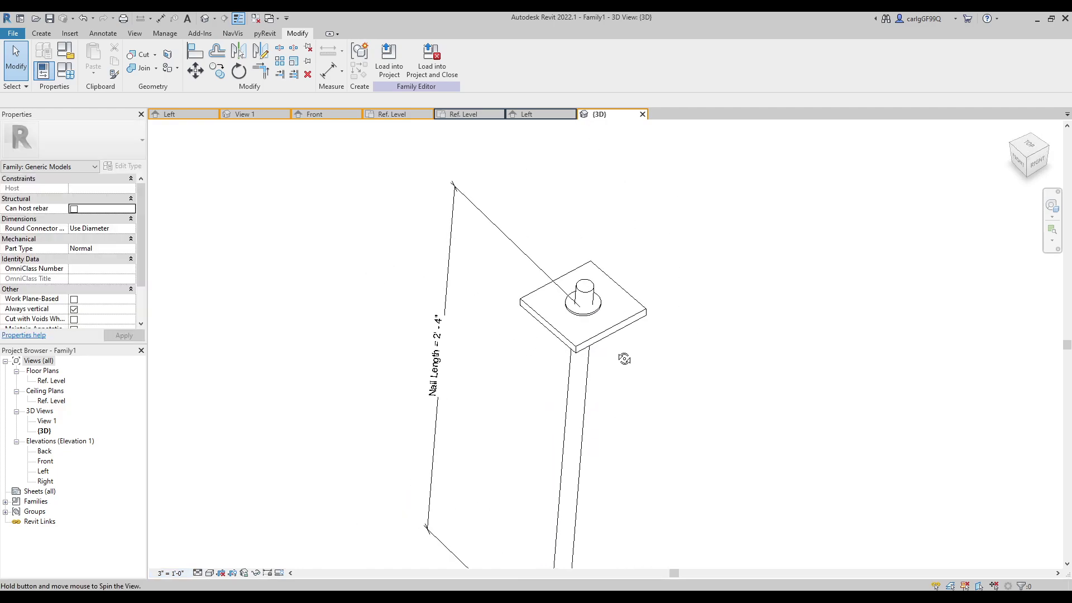
scroll(609, 335, "up", 3)
left_click(486, 319)
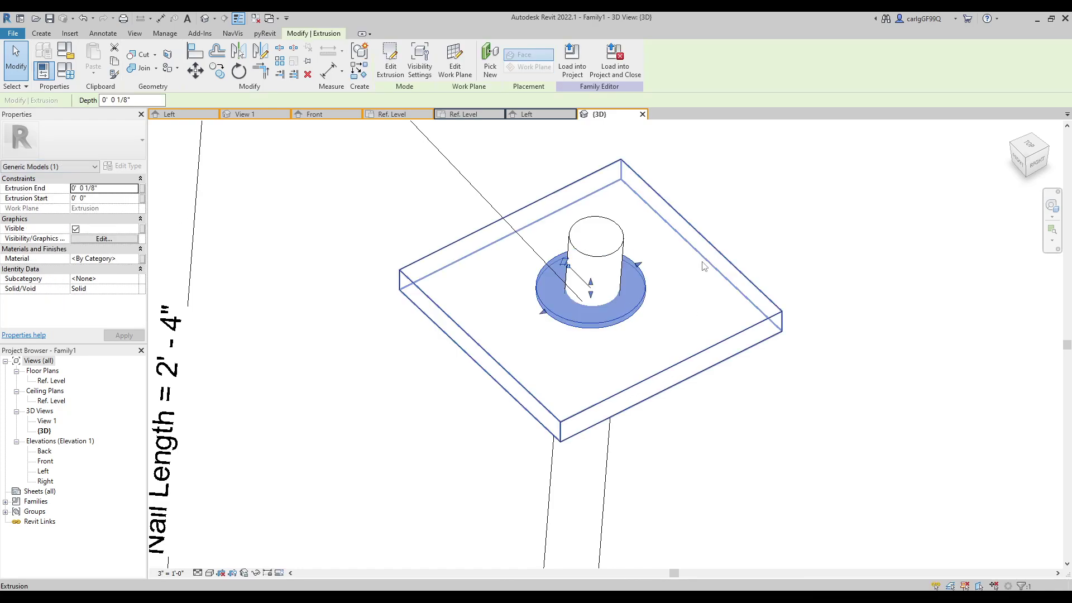
Drive the washer's Extrusion End with a new Washer Thickness parameter of 3/4 inch
left_click(143, 190)
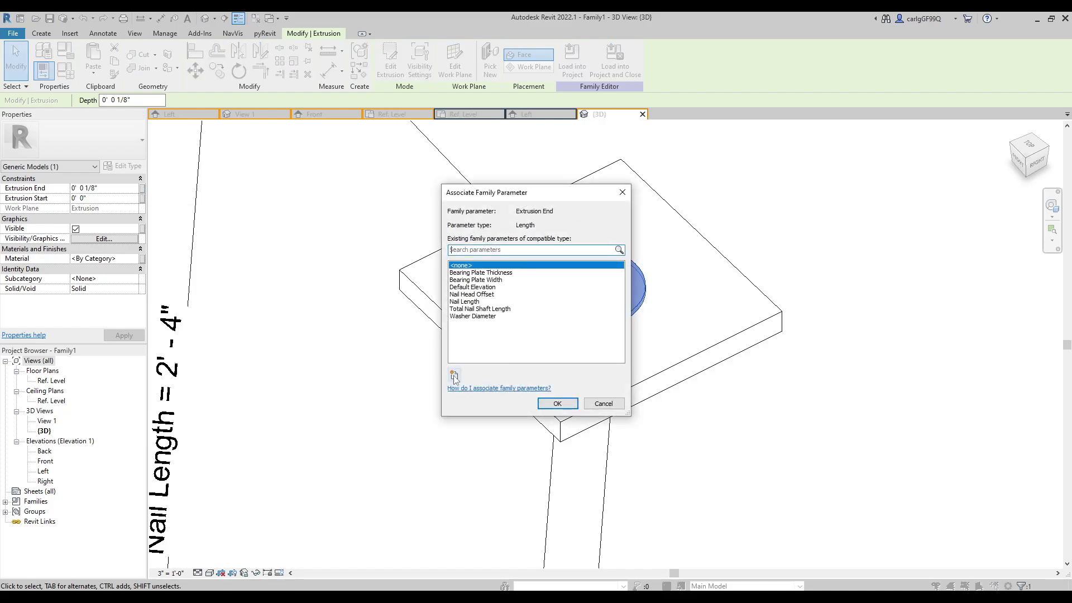
left_click(455, 374)
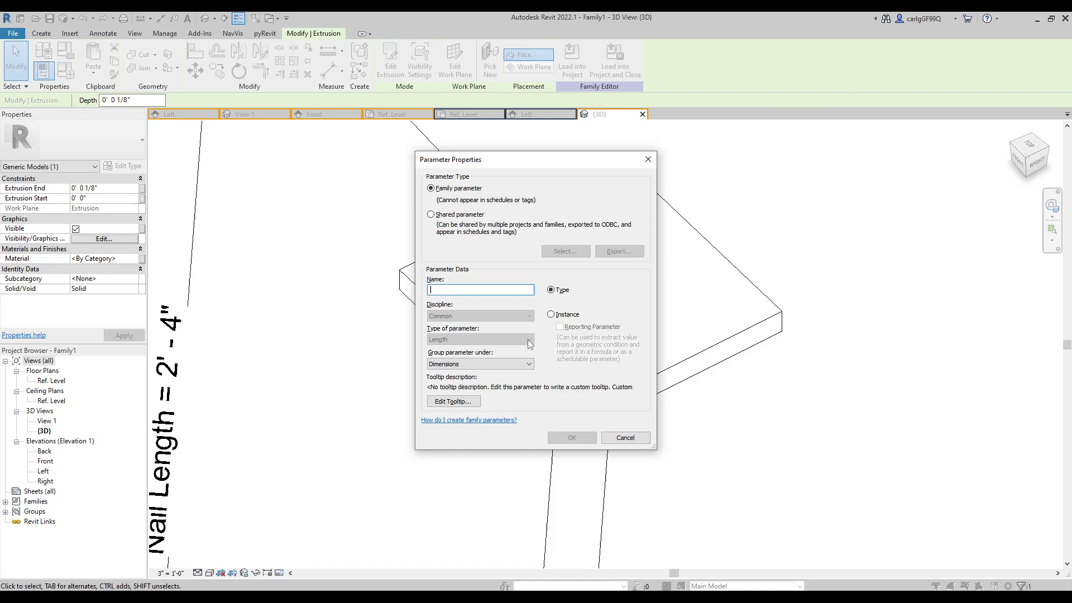
type("Washer Thickness")
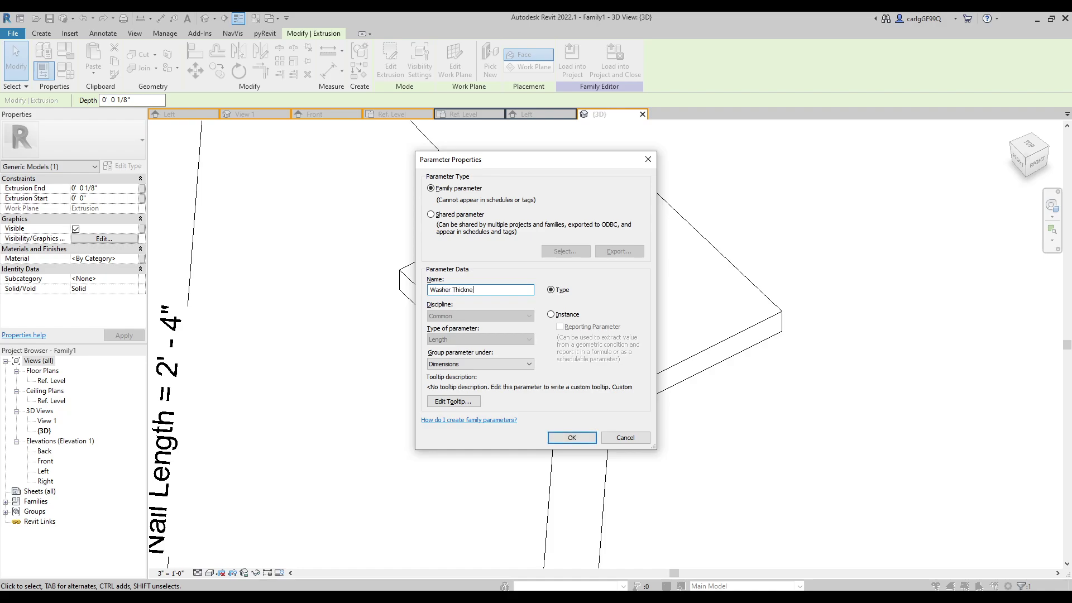
left_click(557, 441)
left_click(557, 404)
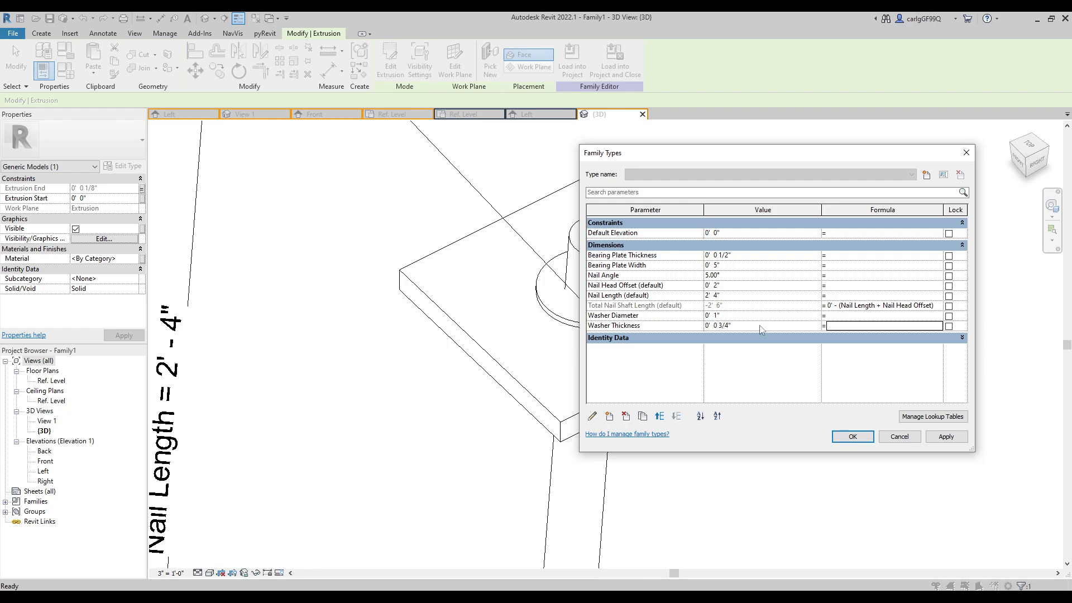
left_click(841, 437)
mouse_move(810, 439)
middle_mouse_down("shift")
mouse_move(782, 433)
mouse_move(702, 306)
middle_mouse_up("shift")
Open the Front elevation and zoom to bring the dimension labels into view
left_click(336, 114)
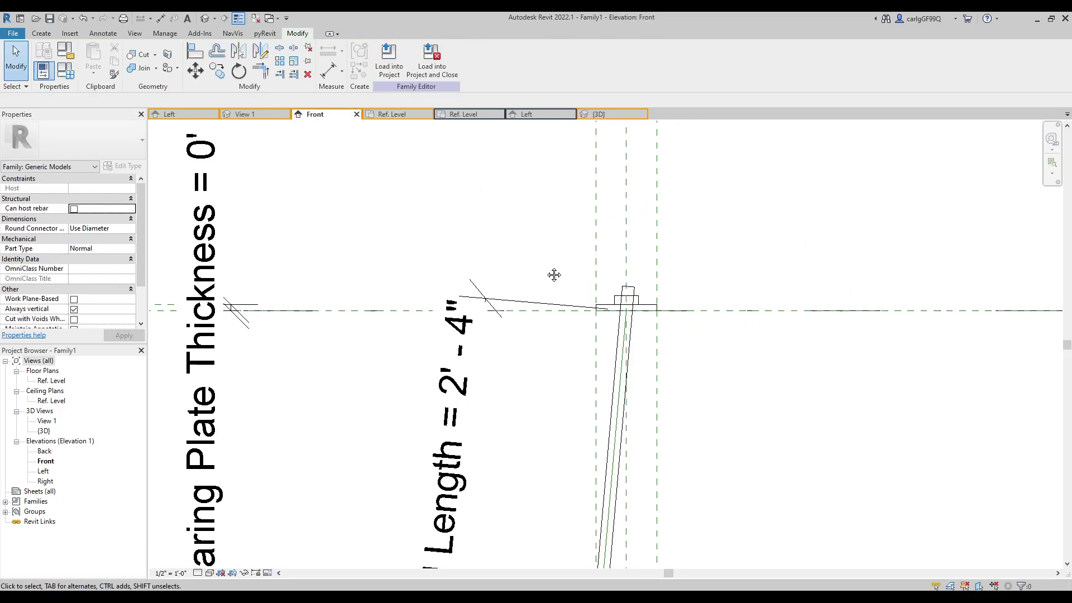
scroll(555, 276, "down", 2)
scroll(592, 312, "up", 2)
scroll(592, 326, "up", 2)
scroll(592, 327, "up", 1)
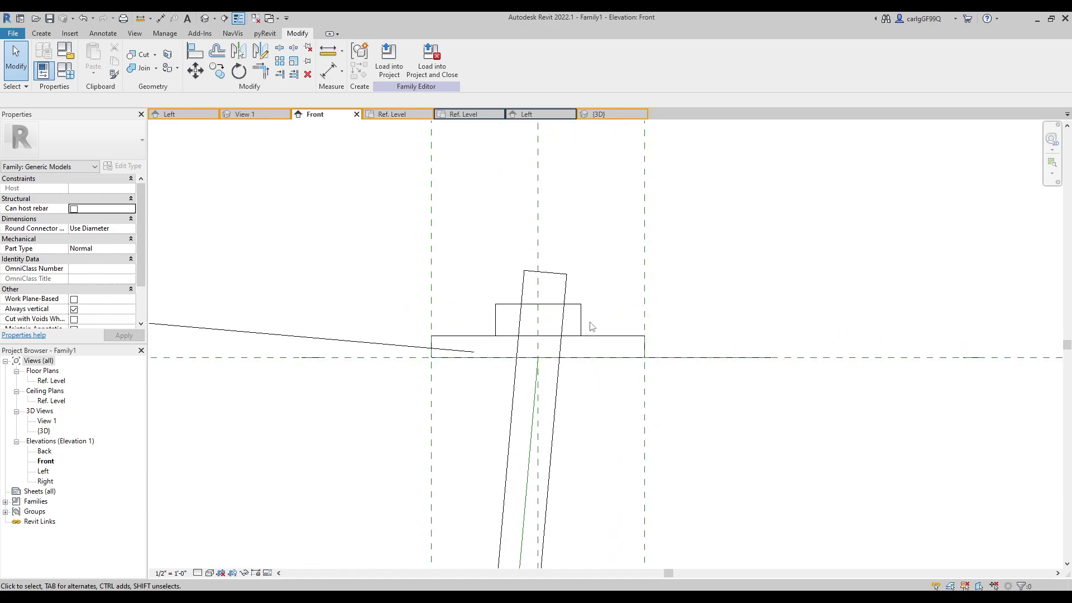
scroll(603, 330, "down", 2)
scroll(626, 334, "up", 3)
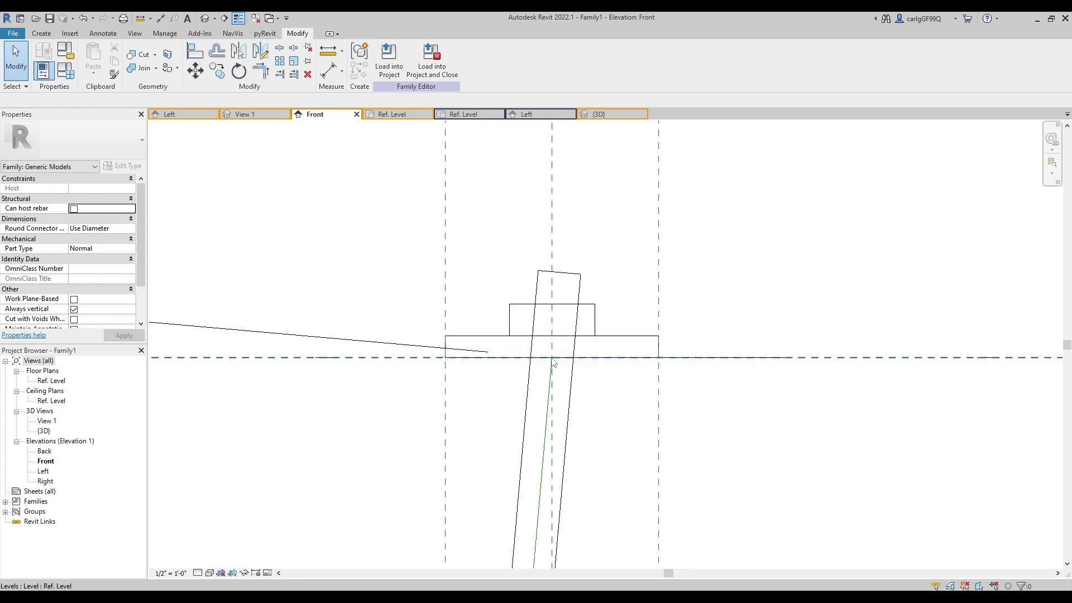
scroll(550, 379, "down", 3)
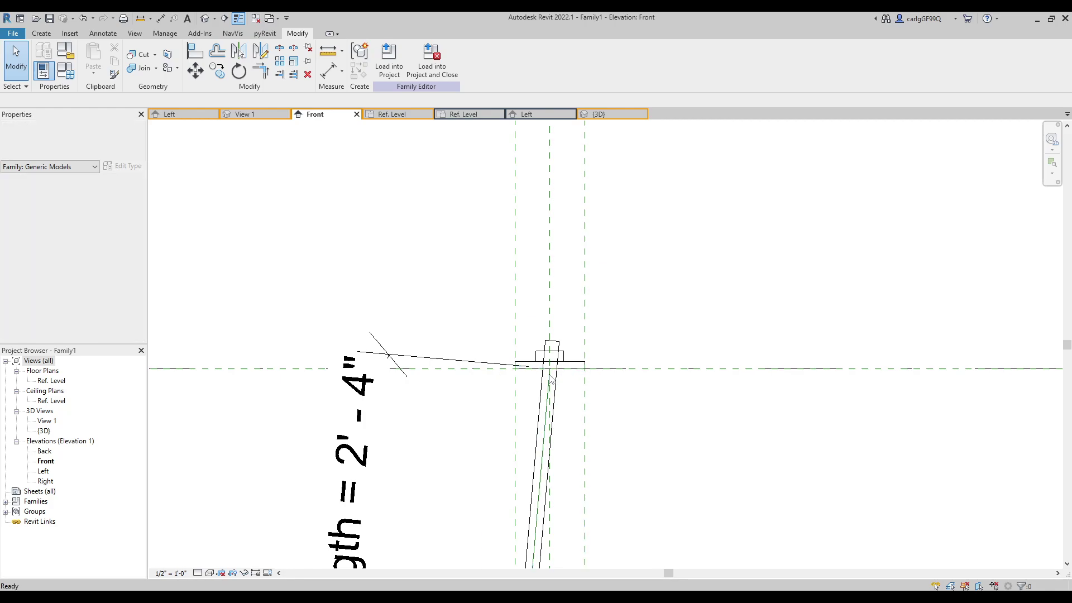
scroll(550, 378, "down", 3)
middle_click_drag(342, 336, 593, 322)
scroll(581, 335, "down", 2)
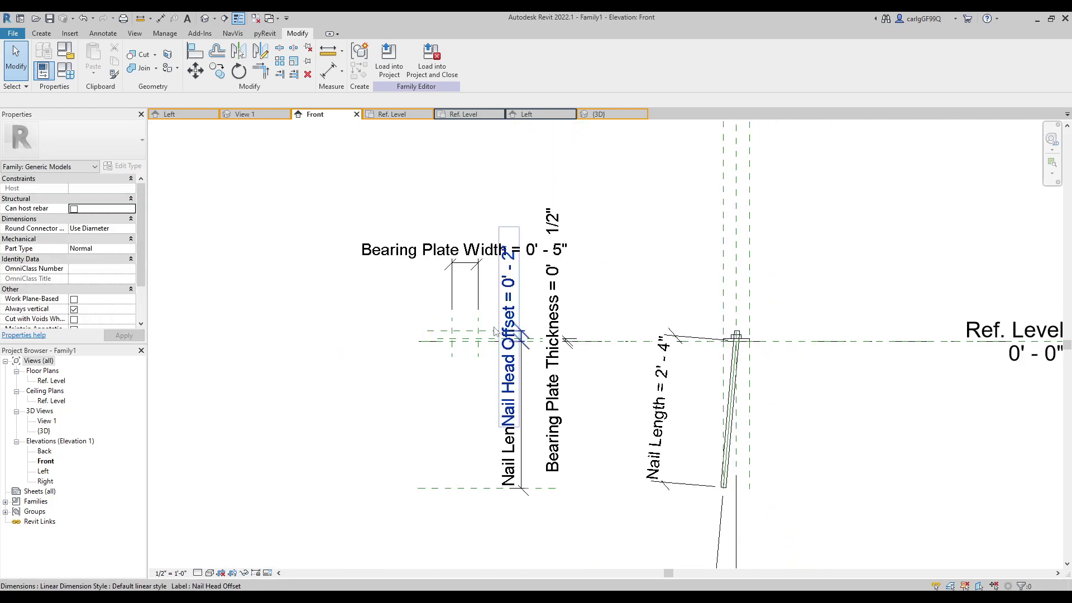
scroll(553, 344, "up", 3)
scroll(559, 358, "down", 2)
Drag the horizontal reference plane slightly upward in the Front elevation
middle_click_drag(561, 369, 466, 355)
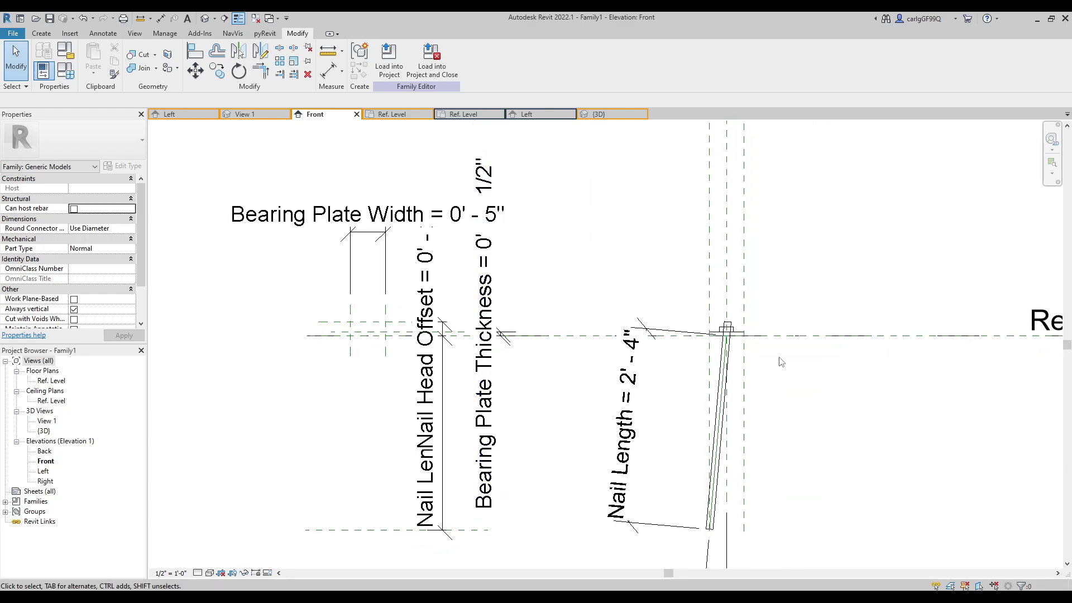
middle_click_drag(687, 469, 655, 382)
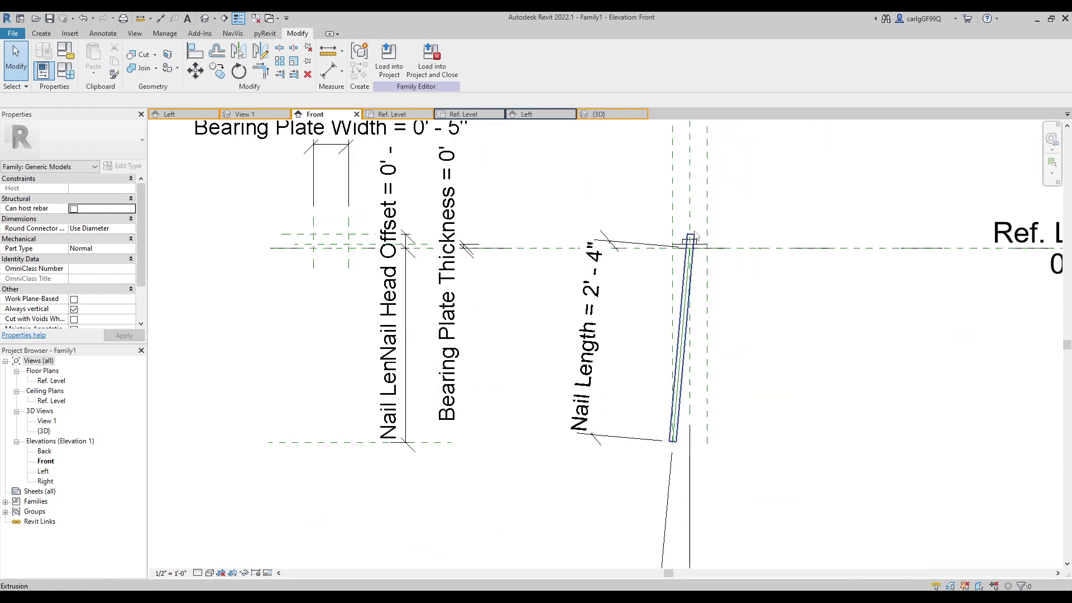
scroll(553, 307, "up", 1)
middle_click_drag(298, 231, 382, 343)
left_click(368, 337)
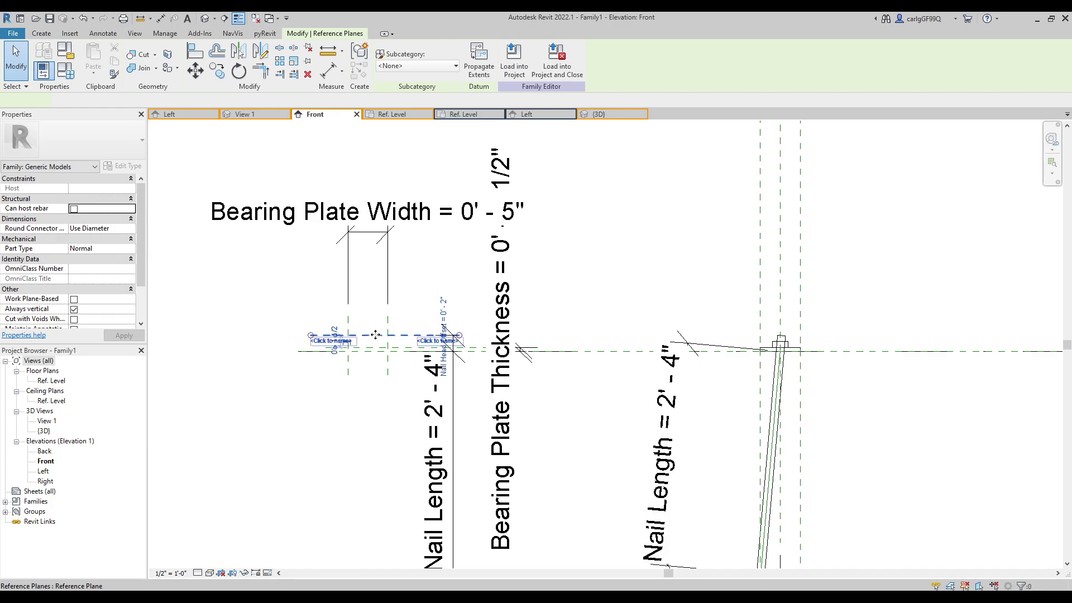
left_click_drag(374, 324, 373, 333)
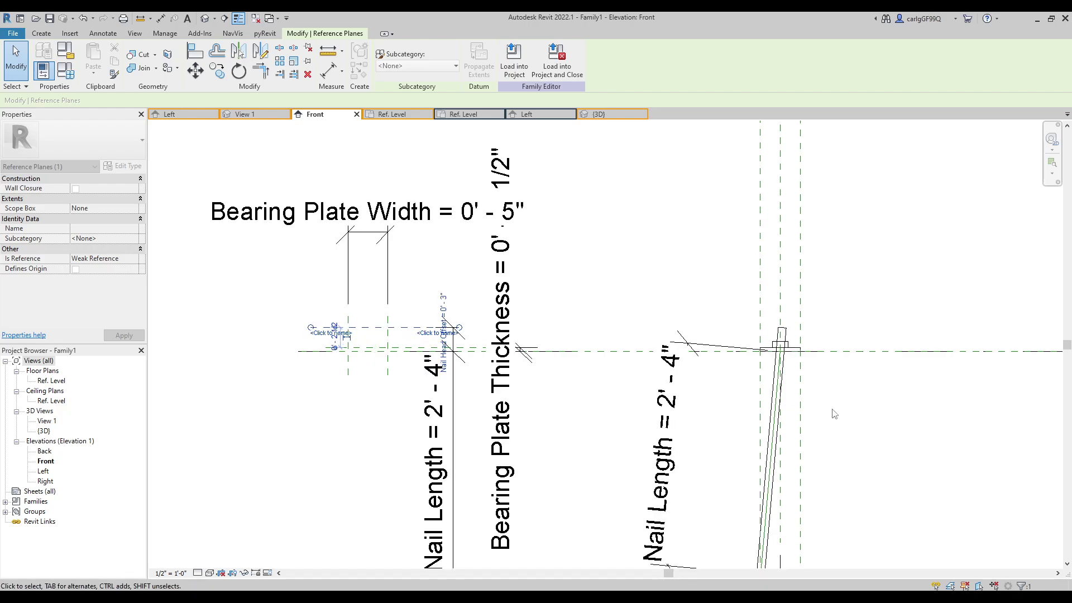
key("Escape")
Return to the 3D view and orbit and zoom around the nail
scroll(764, 377, "up", 5)
scroll(764, 377, "down", 3)
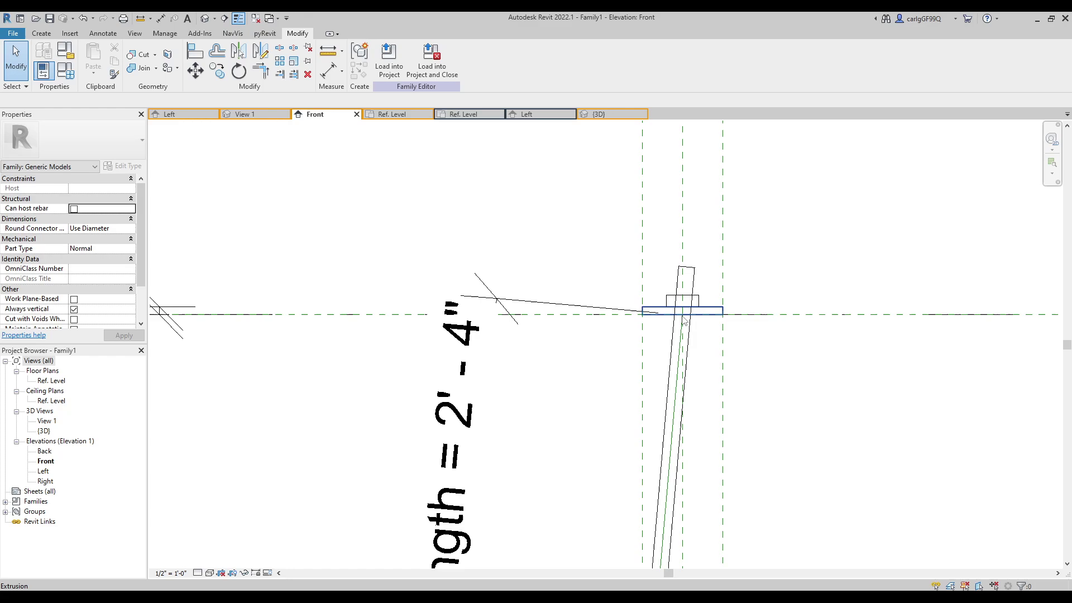
key("ctrl+Tab")
scroll(689, 359, "down", 2)
mouse_move(830, 388)
middle_mouse_down("shift")
mouse_move(730, 481)
mouse_move(720, 362)
mouse_move(860, 395)
mouse_move(855, 407)
middle_mouse_up("shift")
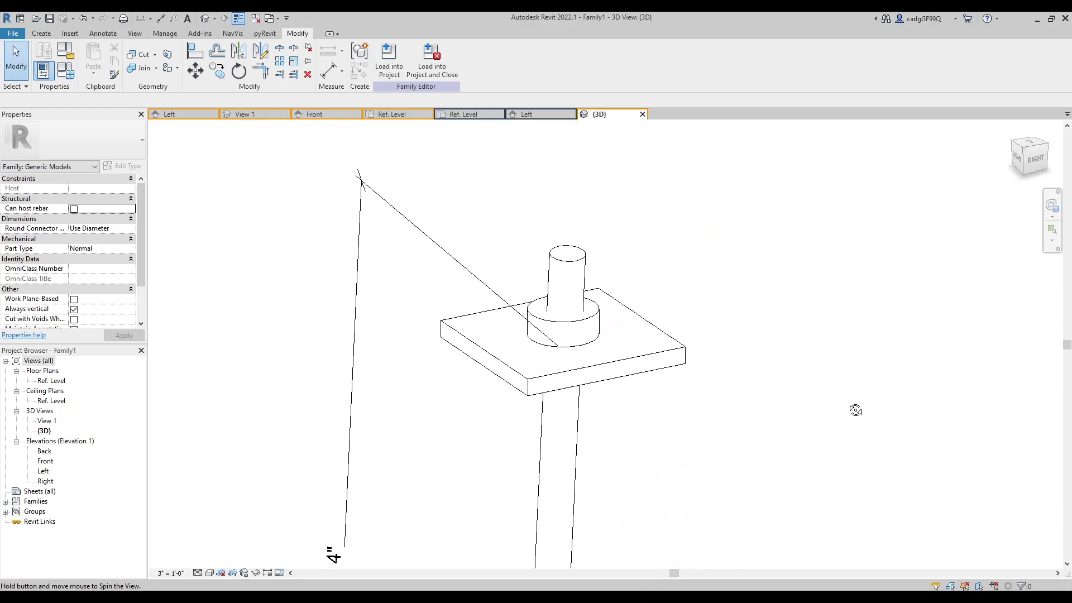
scroll(659, 307, "down", 2)
scroll(706, 407, "down", 1)
scroll(673, 376, "up", 1)
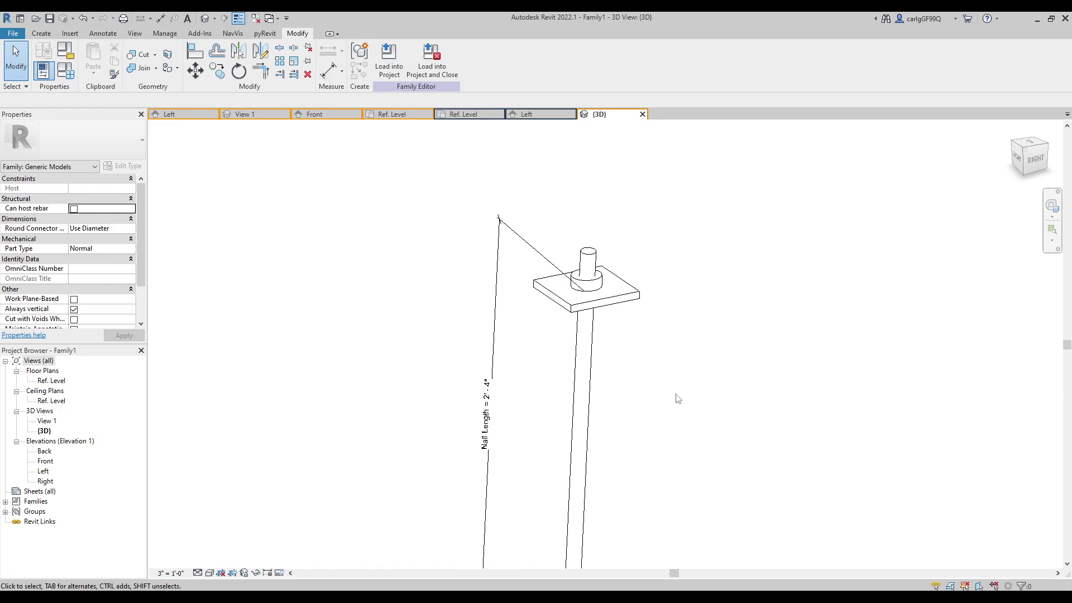
scroll(629, 320, "up", 3)
scroll(587, 313, "down", 2)
scroll(491, 299, "down", 2)
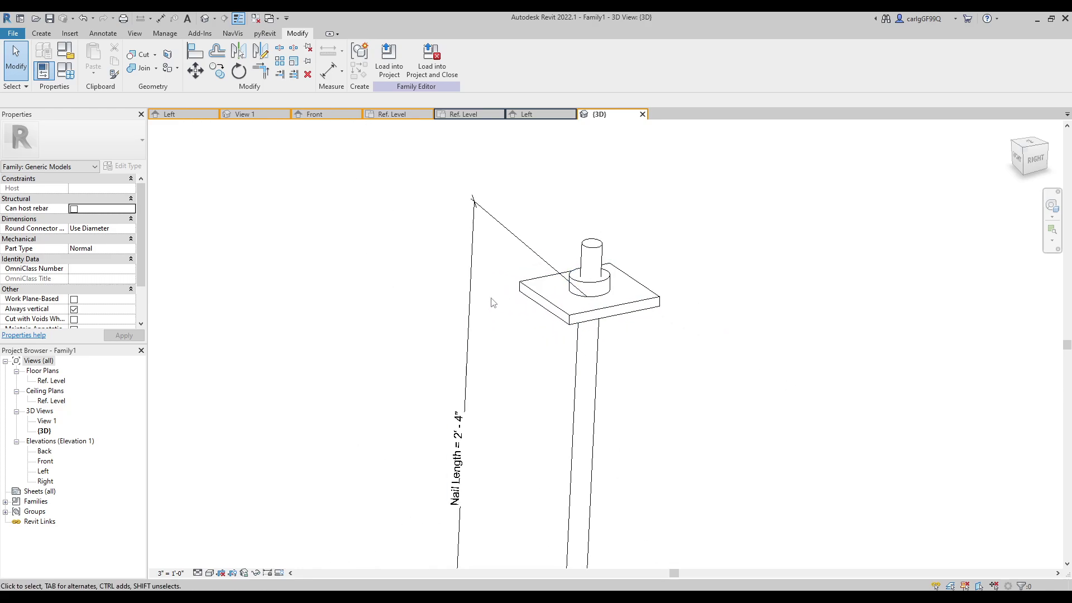
scroll(577, 337, "down", 1)
left_click(42, 33)
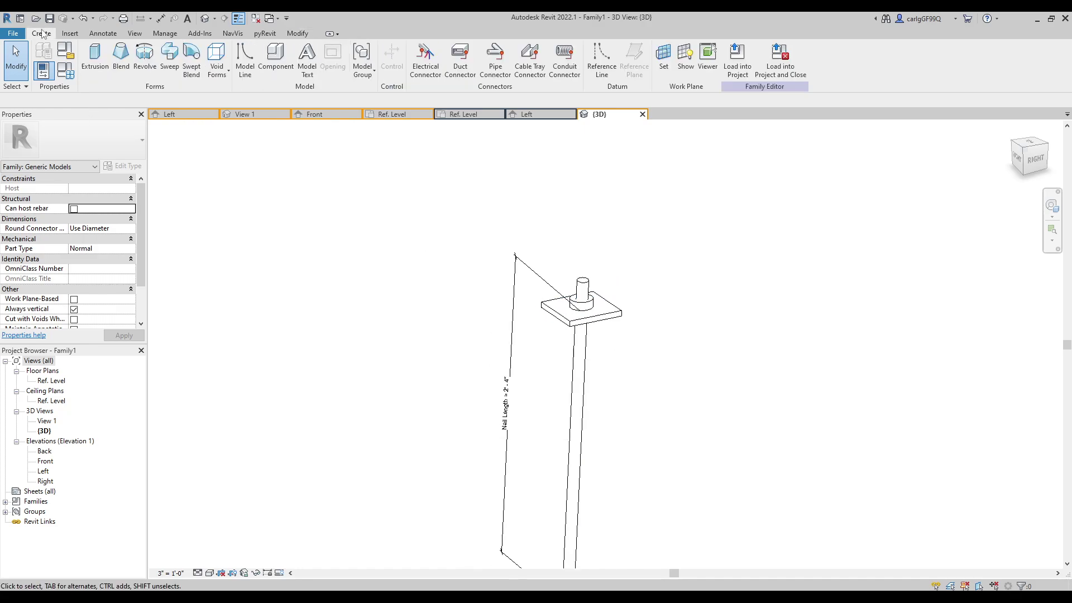
left_click(89, 60)
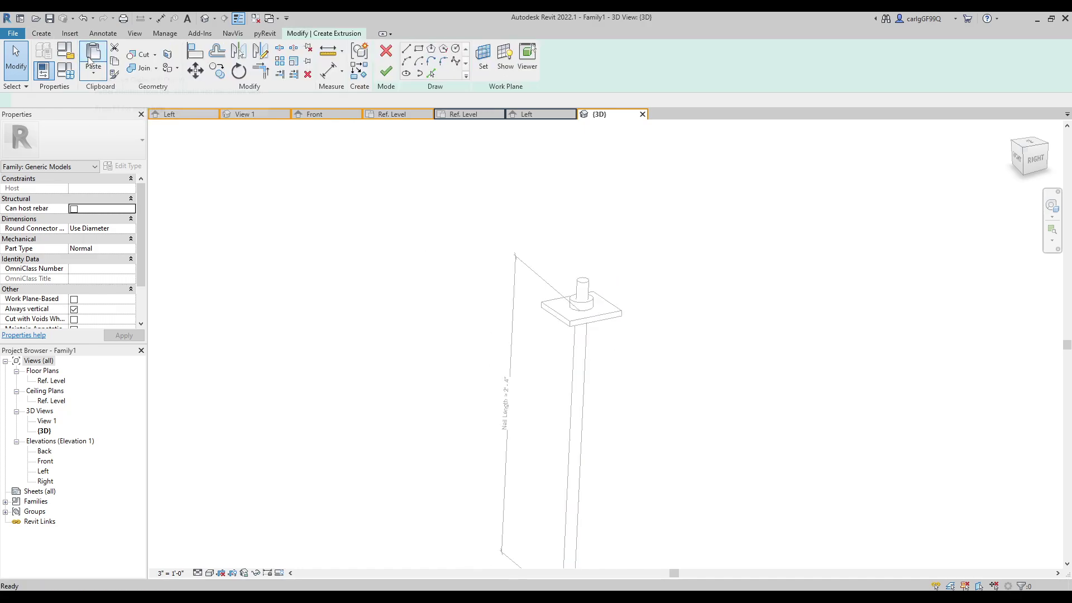
left_click(386, 51)
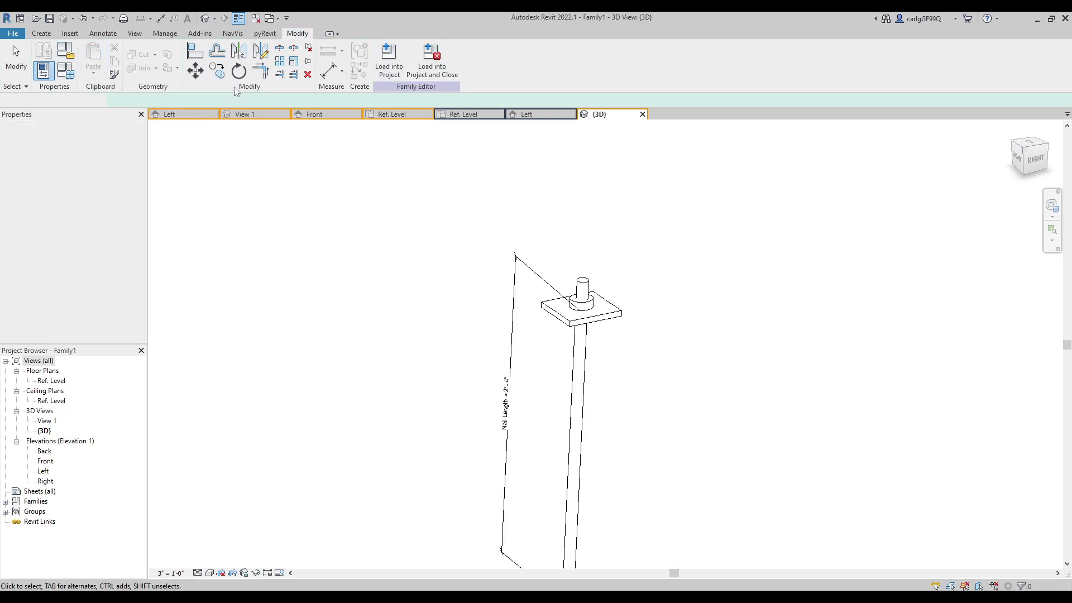
left_click(42, 33)
left_click(94, 59)
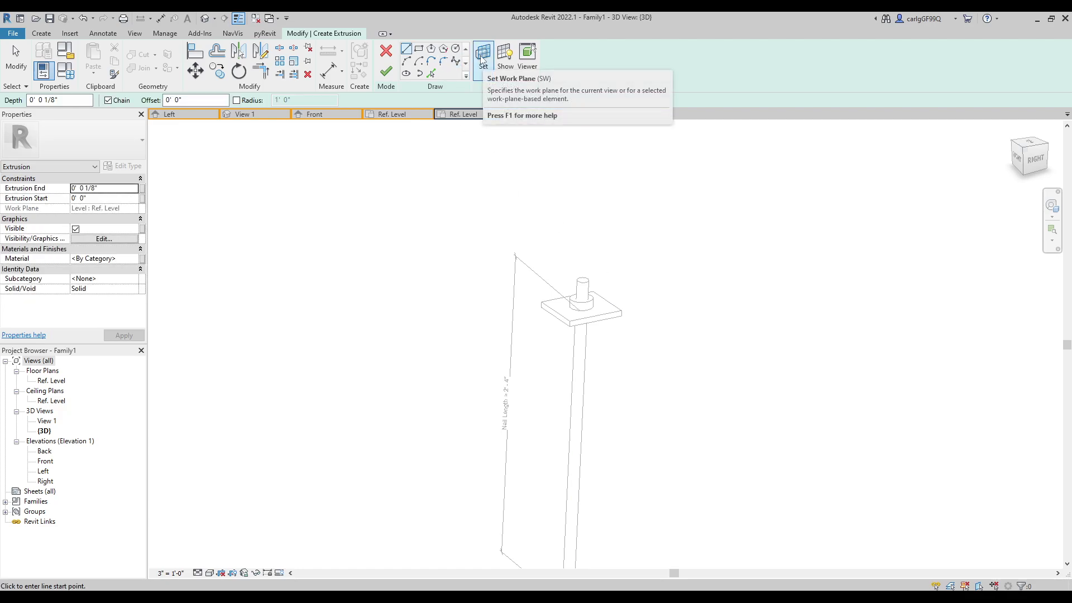
key("Escape")
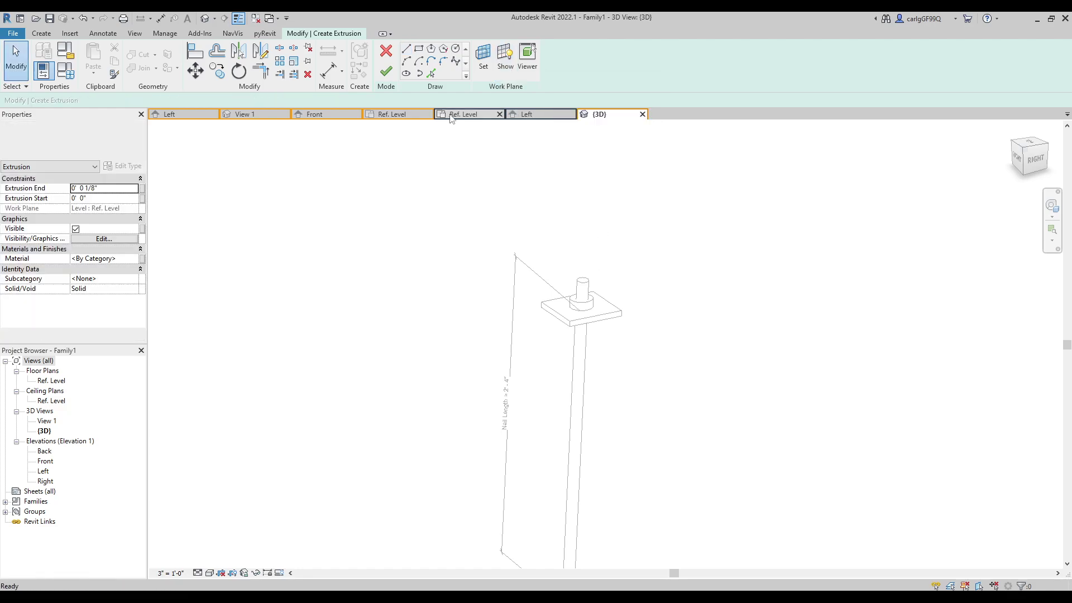
left_click(386, 71)
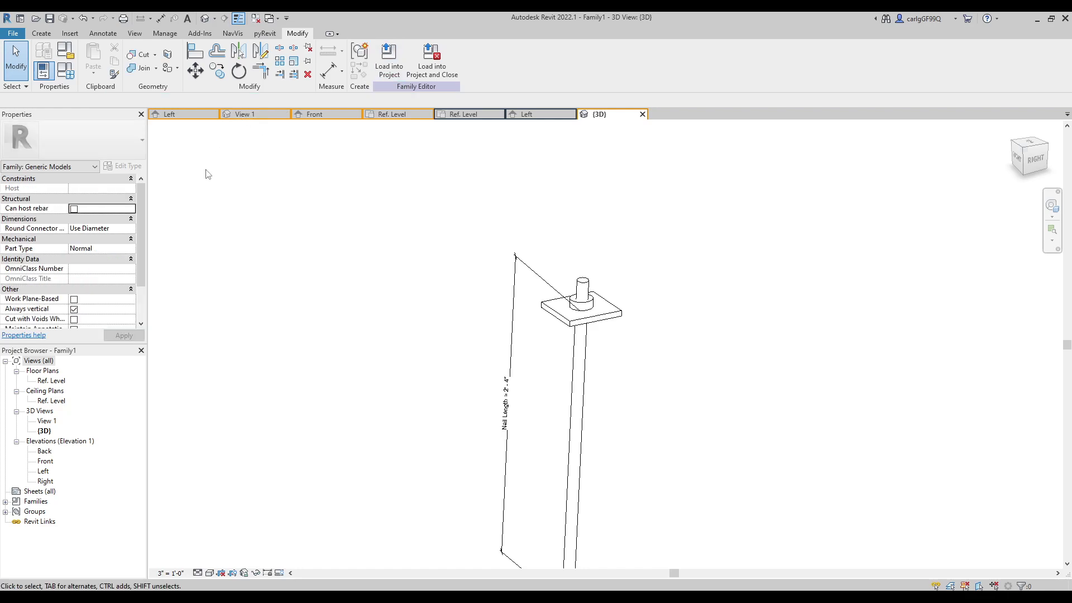
left_click(327, 115)
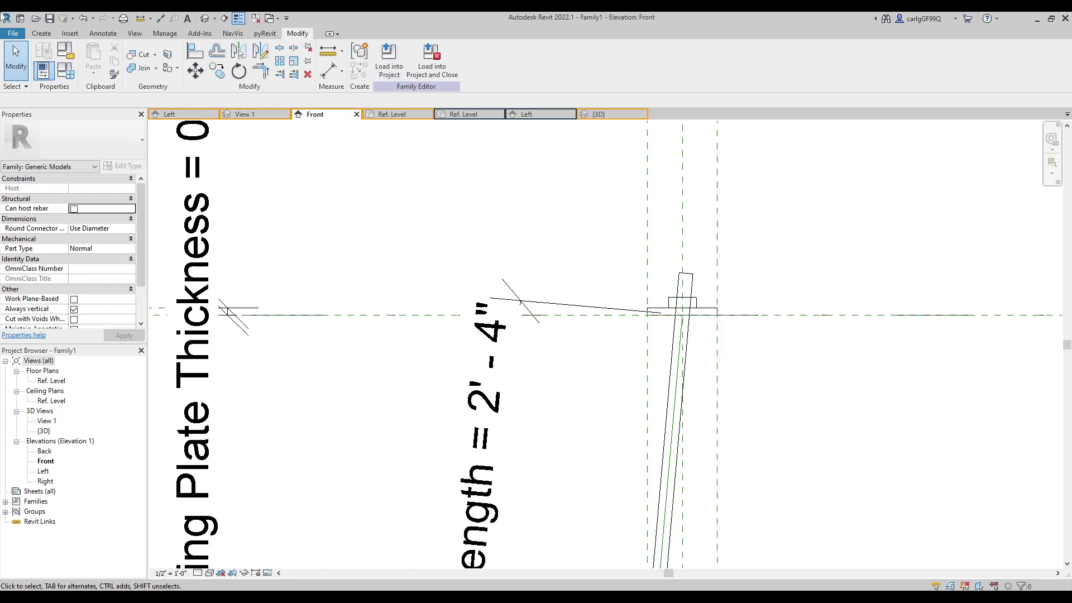
left_click(40, 35)
left_click(94, 59)
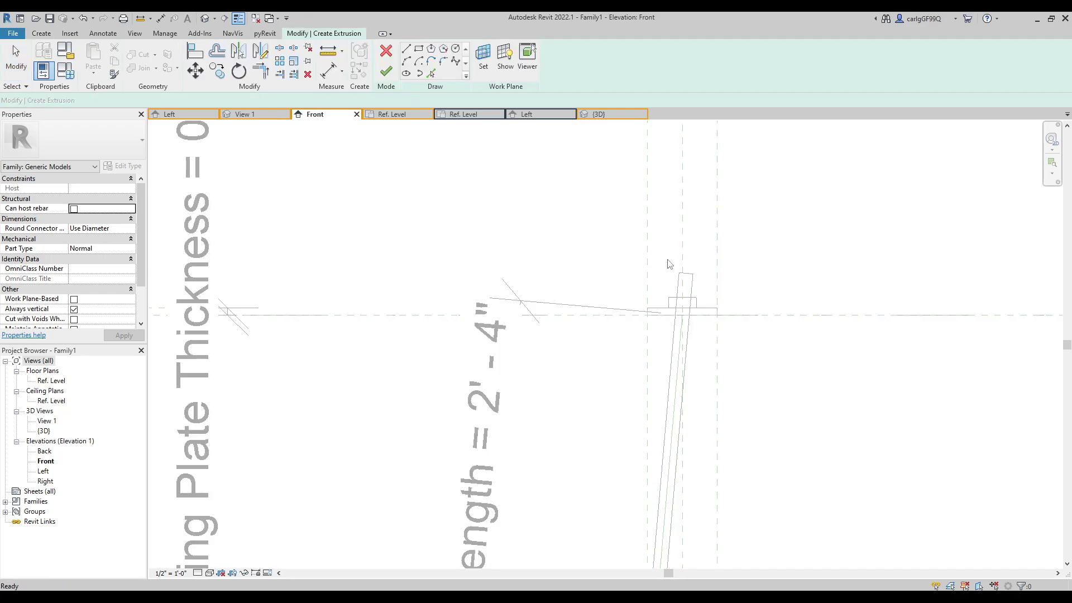
left_click(411, 50)
left_click(432, 75)
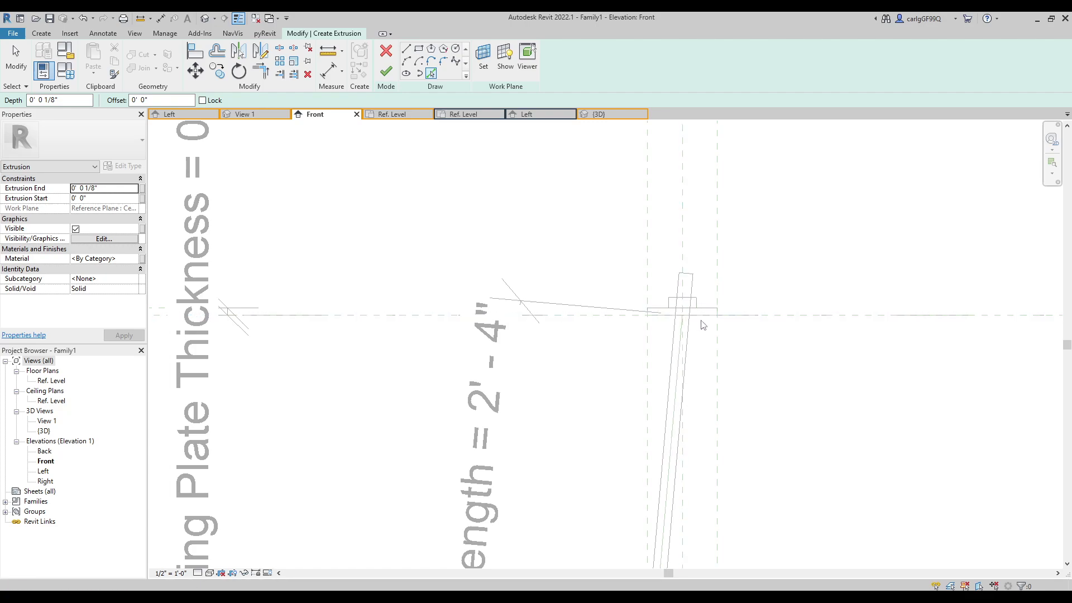
key("Escape")
left_click(537, 235)
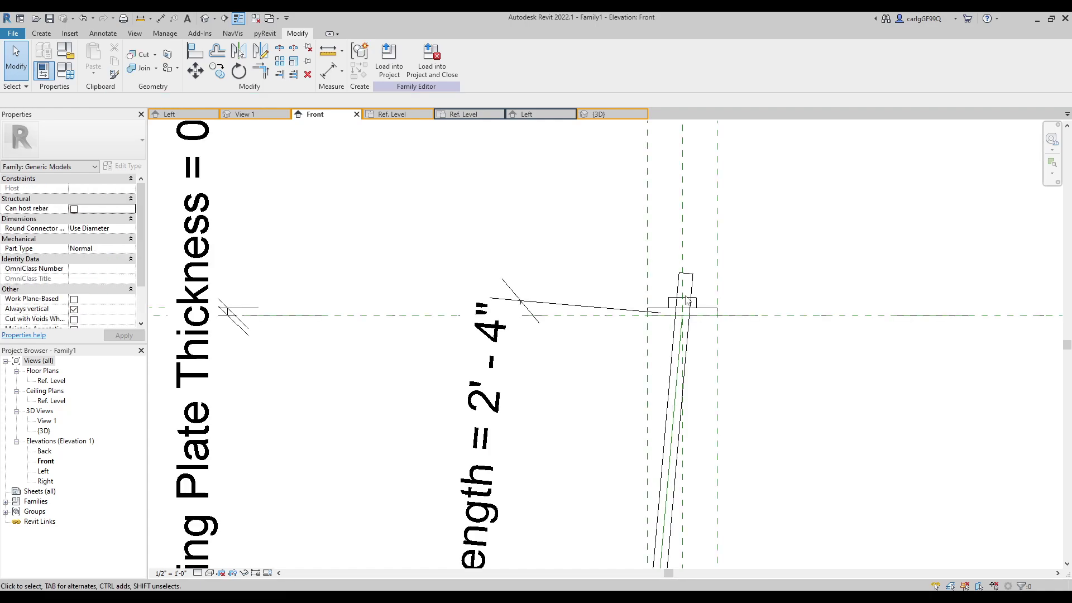
left_click(41, 33)
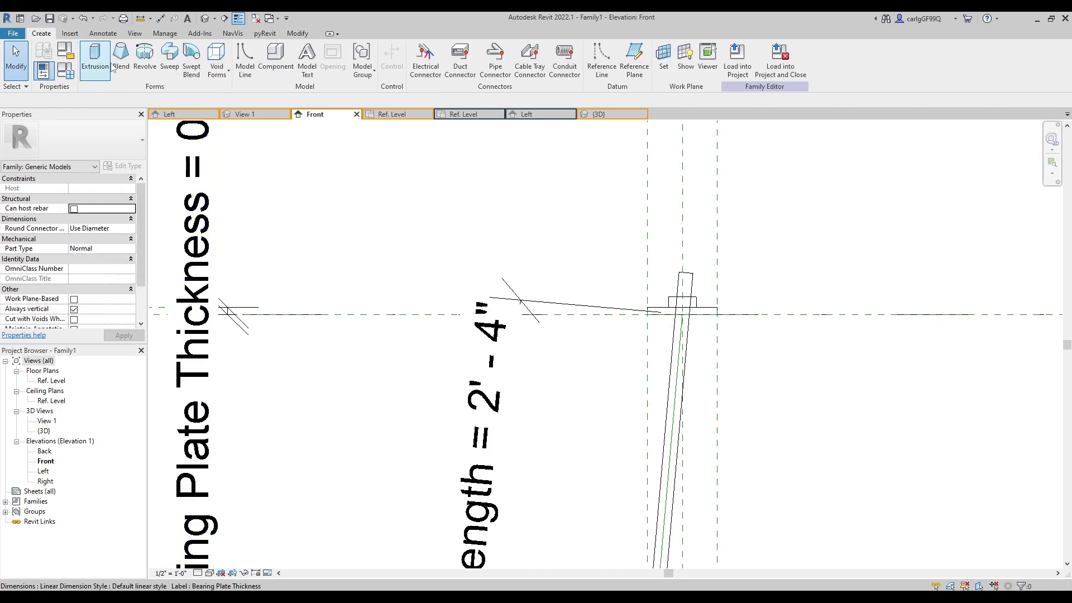
left_click(615, 115)
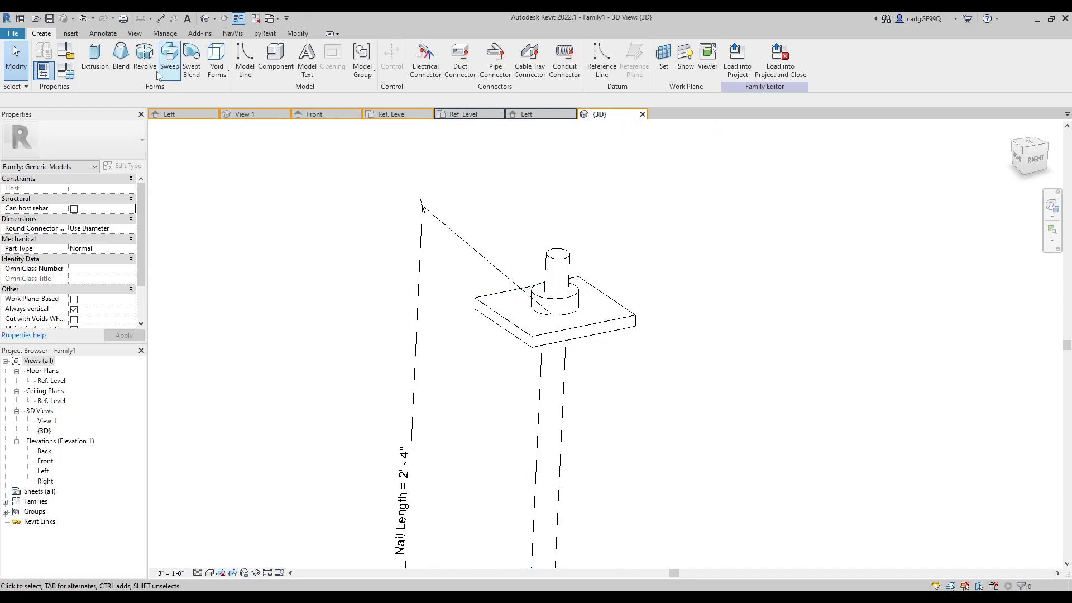
Start a void extrusion and pick the reference-line work plane for its sketch
left_click(223, 58)
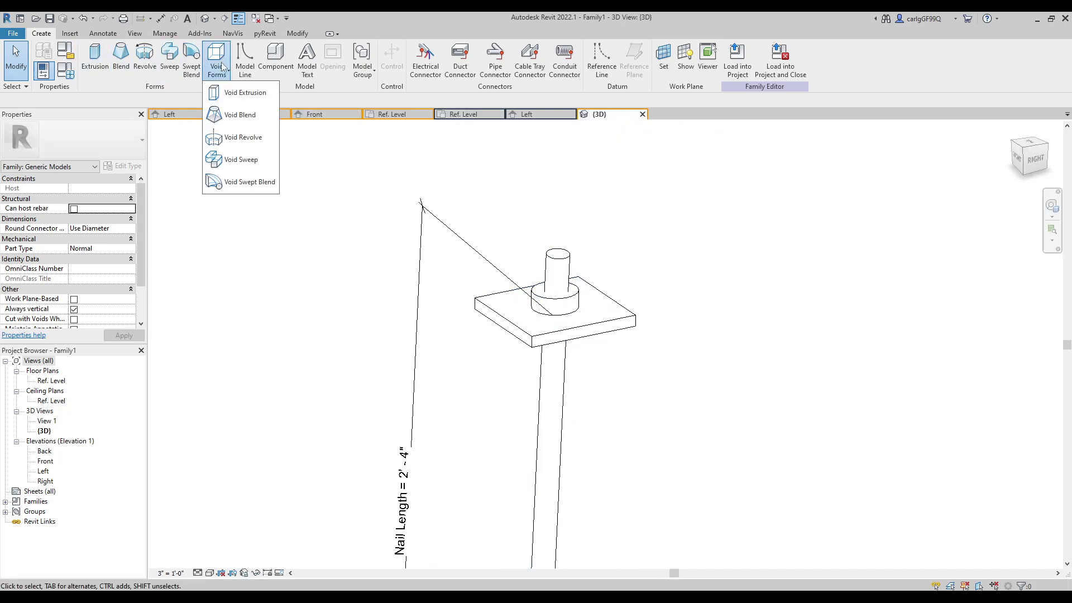
left_click(240, 94)
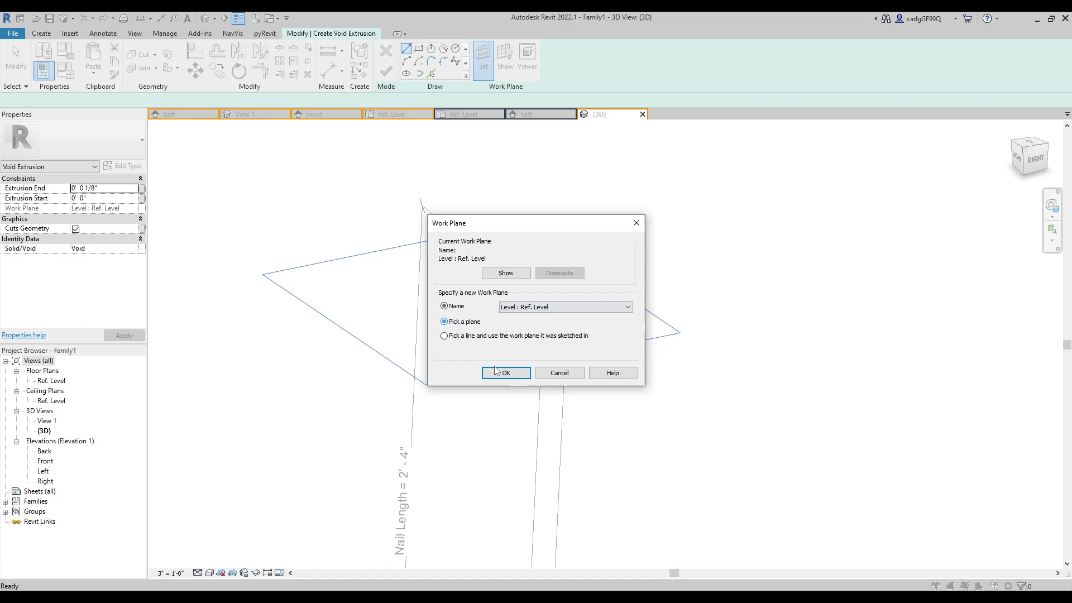
left_click(495, 371)
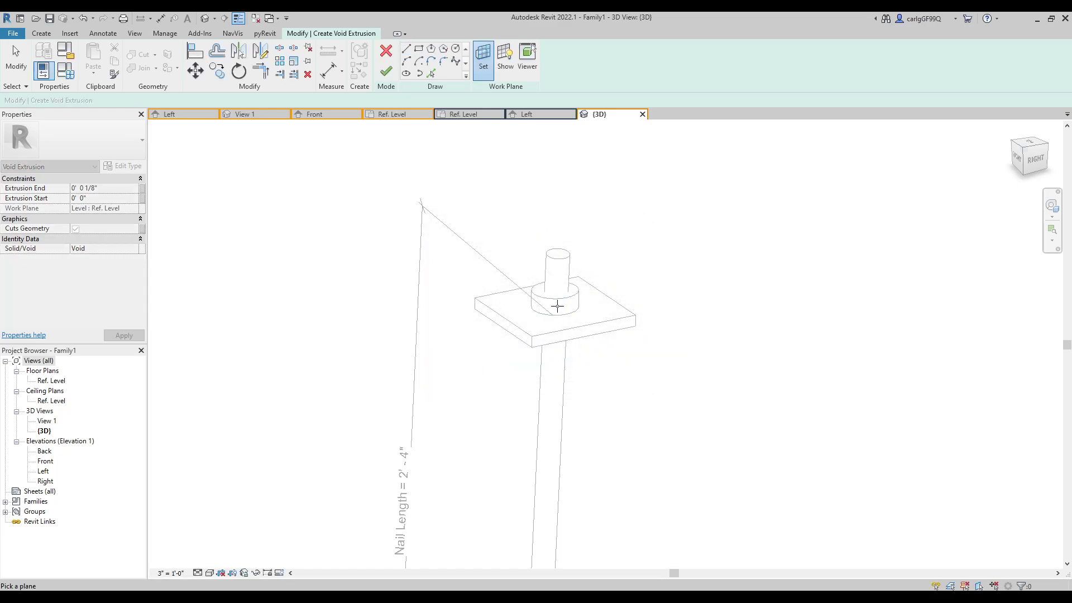
mouse_move(610, 375)
middle_mouse_down("shift")
mouse_move(582, 314)
mouse_move(737, 278)
middle_mouse_up("shift")
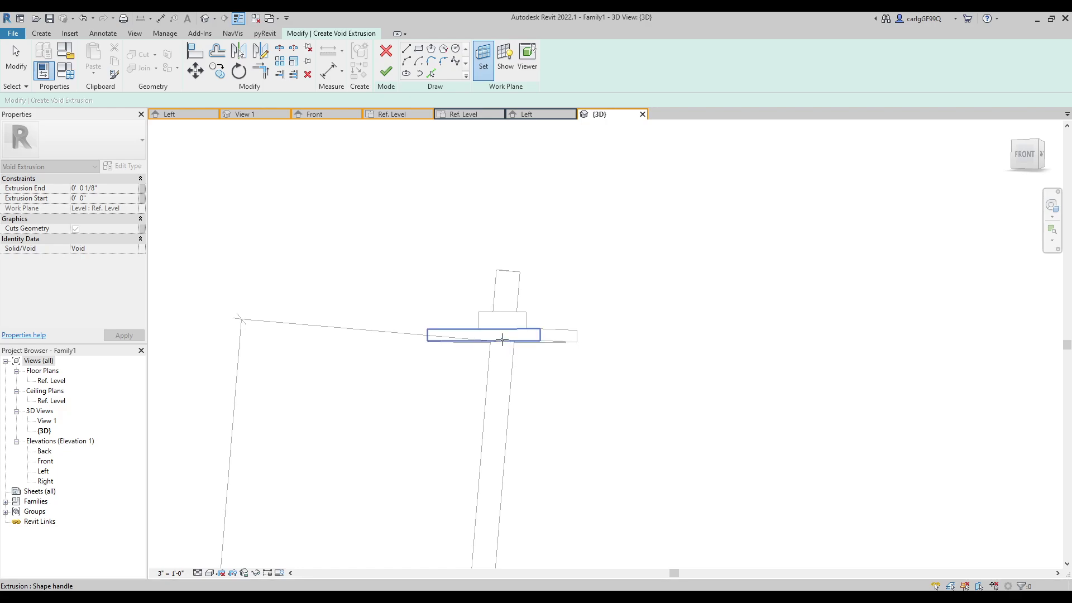
left_click(501, 340)
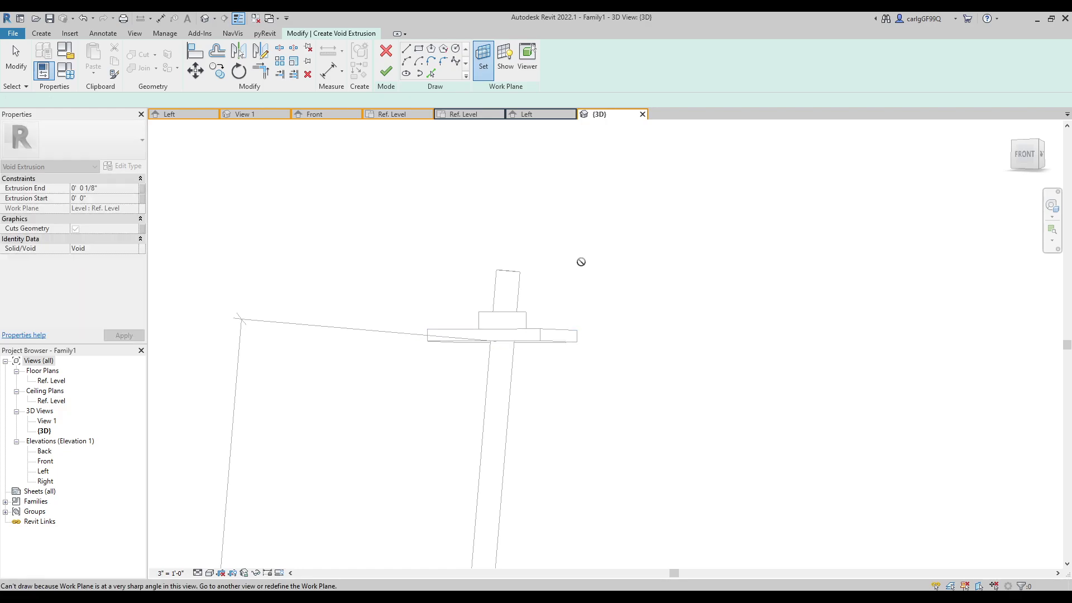
middle_click_drag(602, 296, 464, 541, "shift")
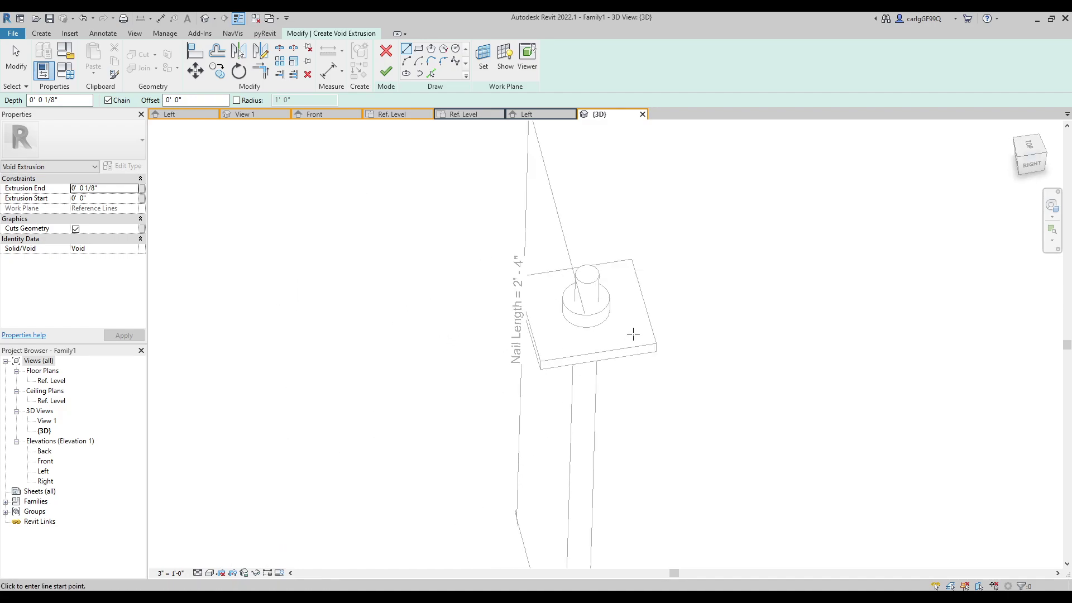
Switch the sketch draw tool from Pick Lines to Circle
left_click(431, 73)
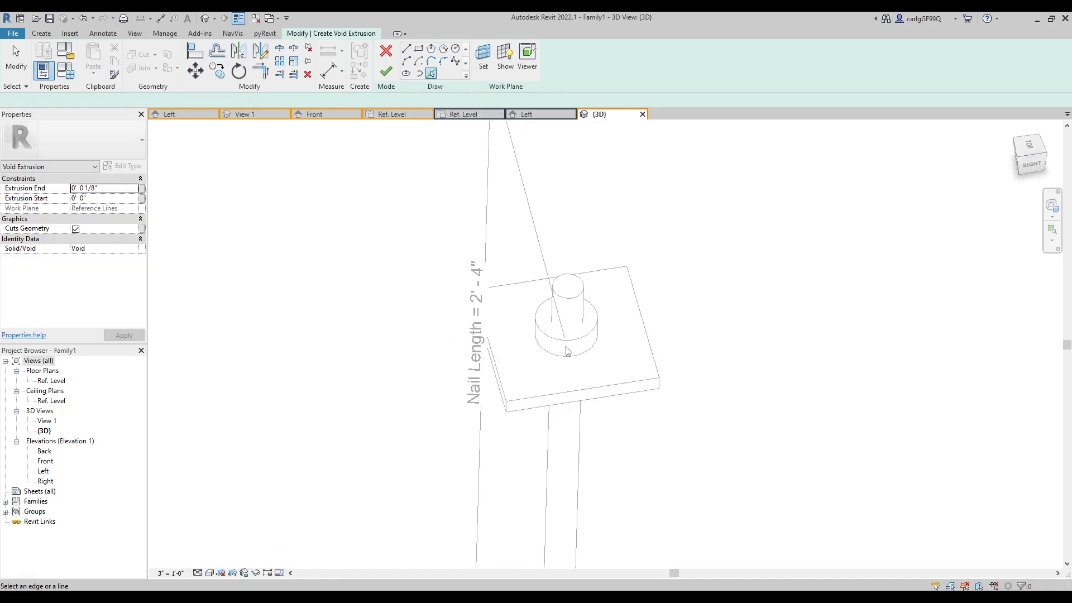
left_click(455, 50)
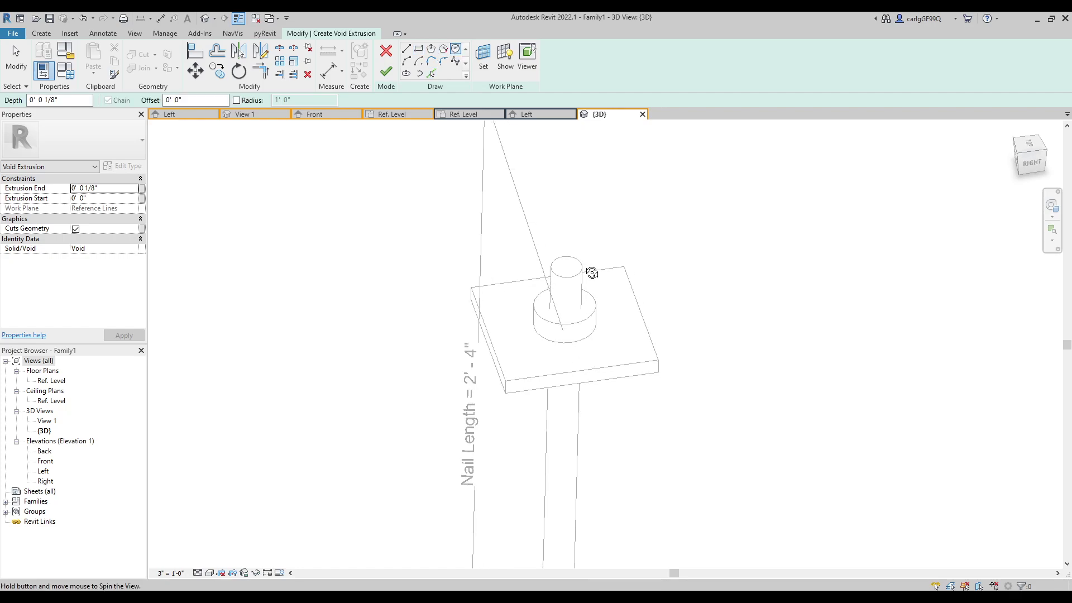
mouse_move(564, 356)
middle_mouse_down("shift")
mouse_move(472, 384)
mouse_move(503, 252)
middle_mouse_up("shift")
Sketch a 2-inch-radius circle centred on the nail axis and finish the void
left_click(528, 56)
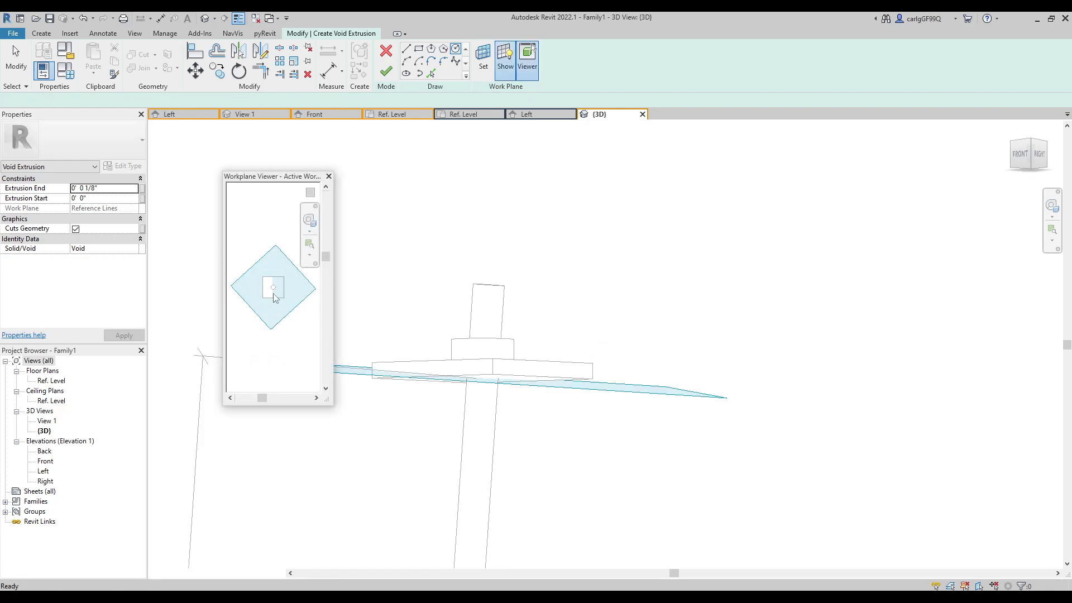
scroll(273, 293, "up", 2)
scroll(279, 284, "up", 2)
scroll(272, 272, "up", 1)
scroll(273, 268, "up", 1)
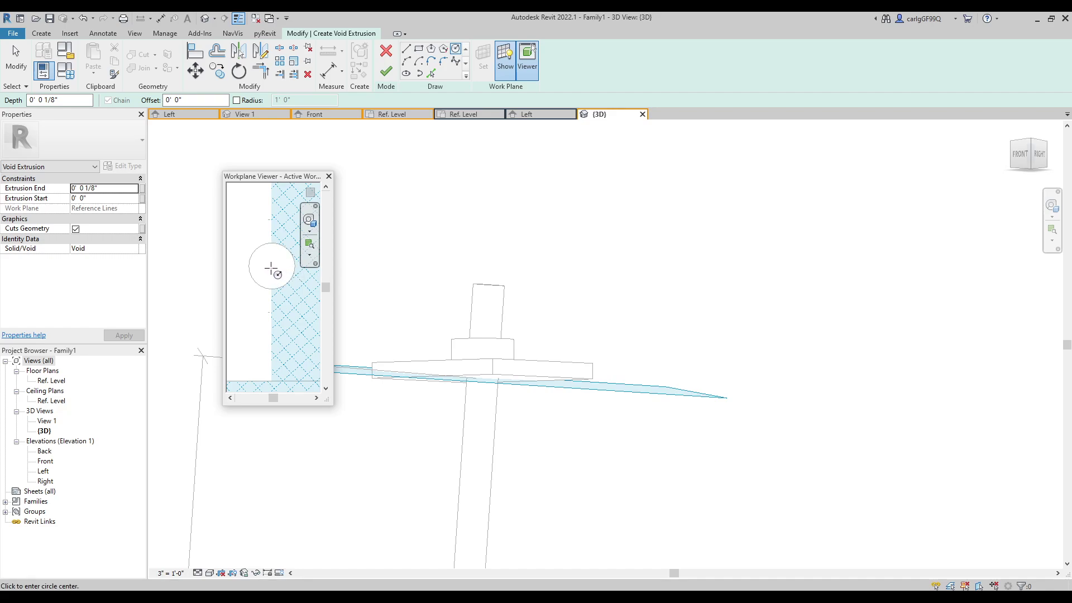
key("Escape")
mouse_move(496, 392)
middle_mouse_down("shift")
mouse_move(551, 335)
mouse_move(450, 395)
middle_mouse_up("shift")
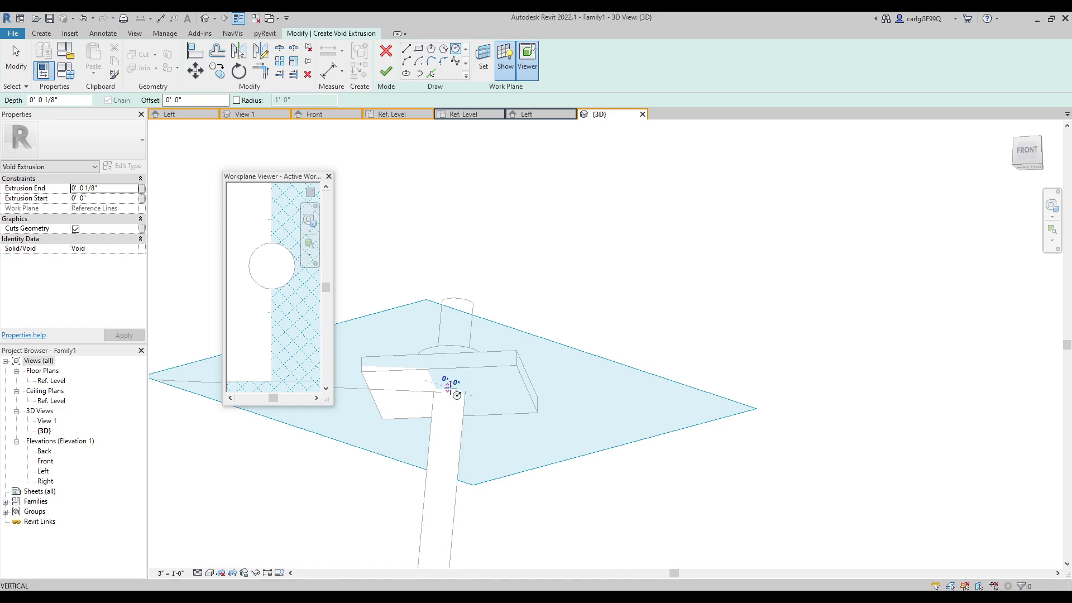
left_click(447, 386)
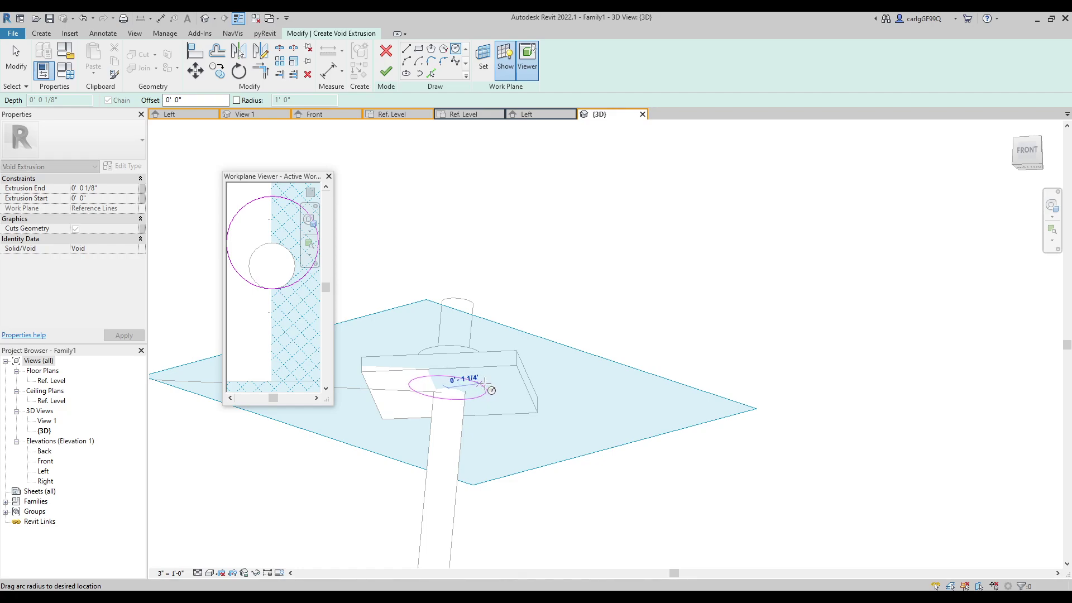
left_click(501, 384)
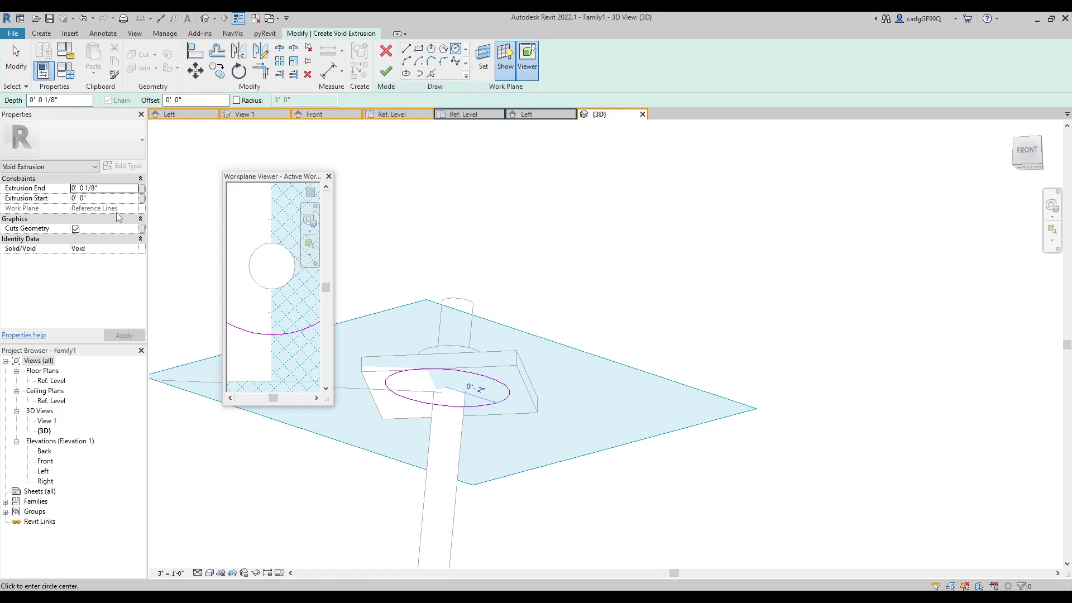
left_click(386, 71)
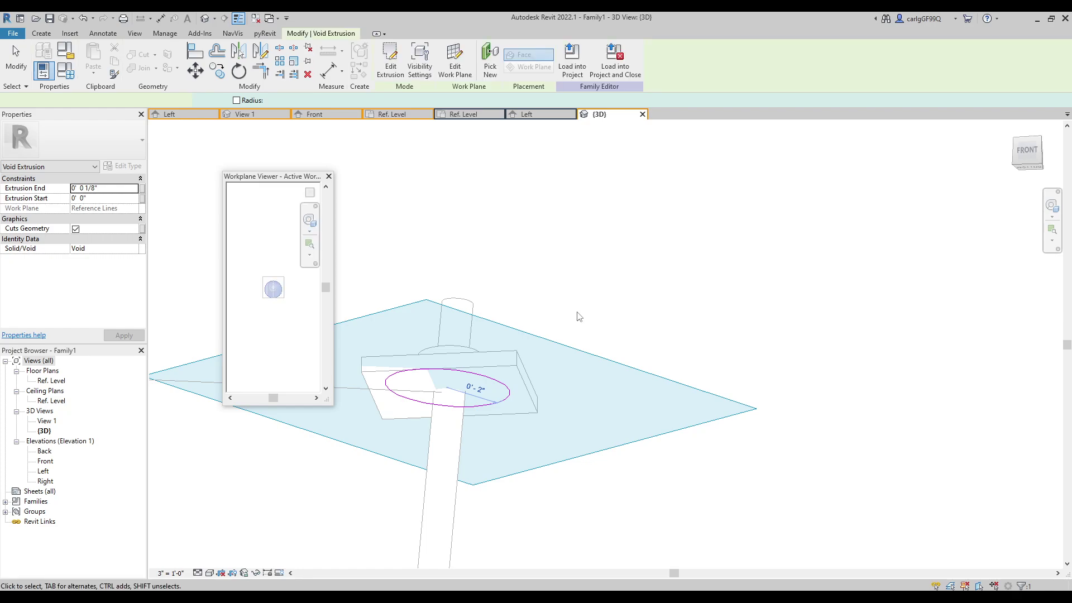
Extend the void's Extrusion End to -0' 6" and link Extrusion Start to a parameter
mouse_move(570, 304)
middle_mouse_down("shift")
mouse_move(606, 378)
mouse_move(603, 414)
middle_mouse_up("shift")
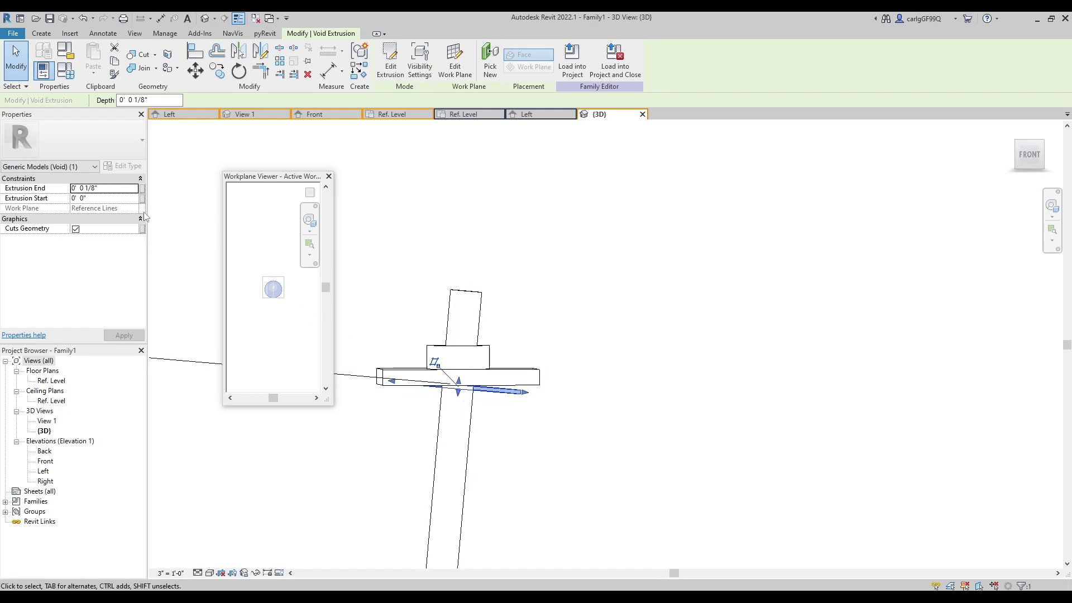
mouse_move(492, 391)
left_mouse_down()
mouse_move(451, 355)
mouse_move(462, 373)
mouse_move(461, 355)
left_mouse_up()
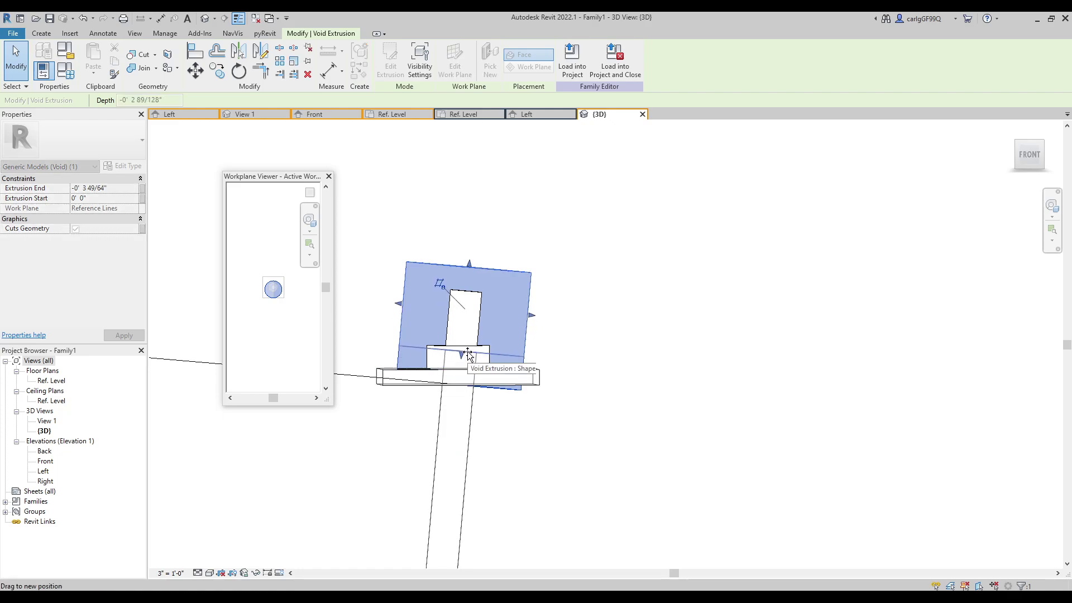
left_click(122, 188)
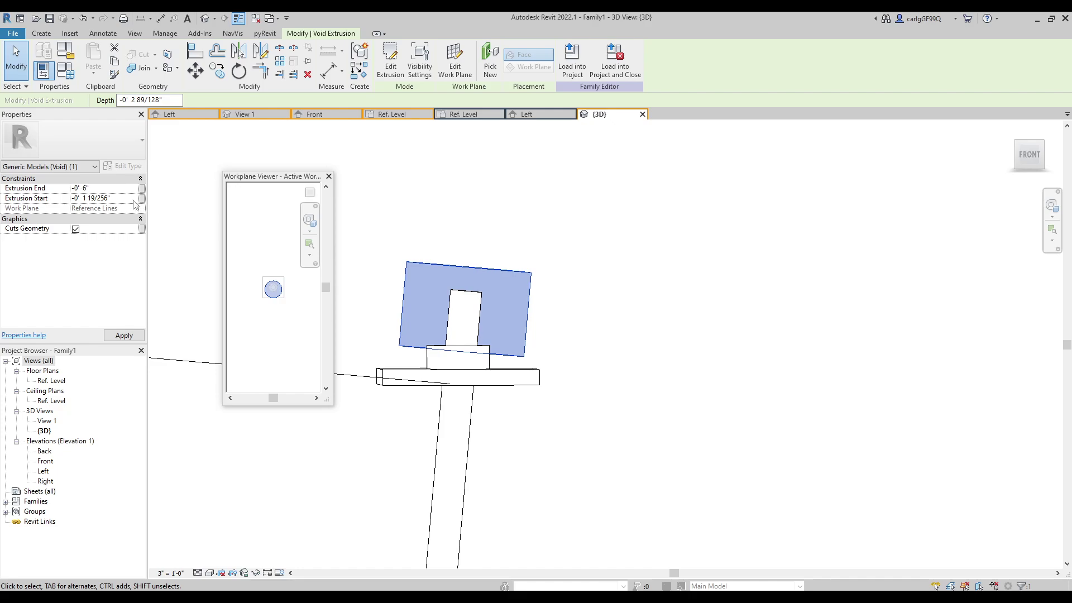
left_click(143, 198)
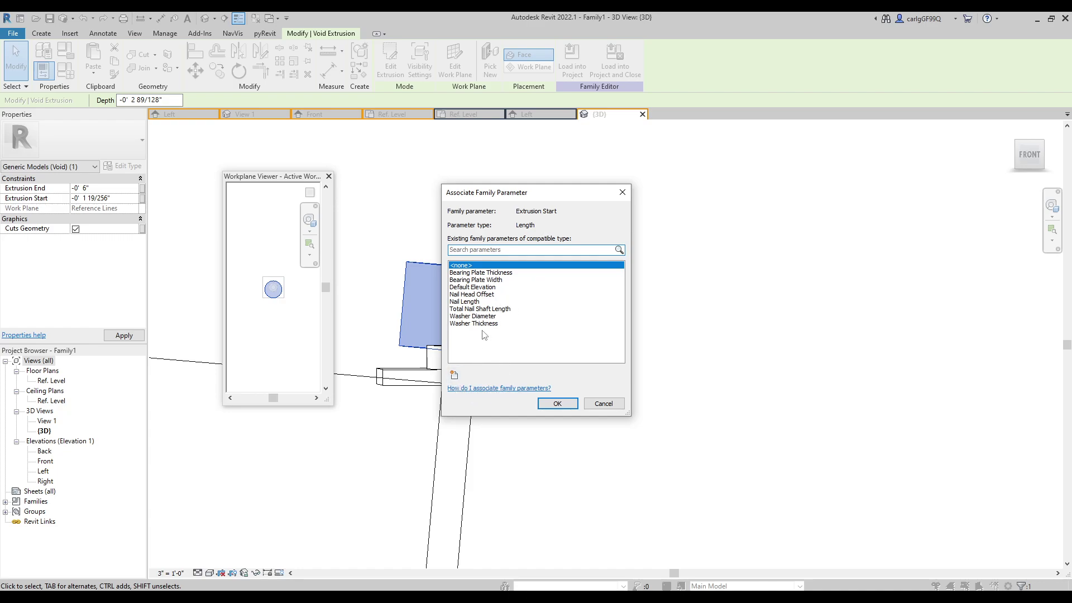
left_click(486, 324)
left_click(557, 403)
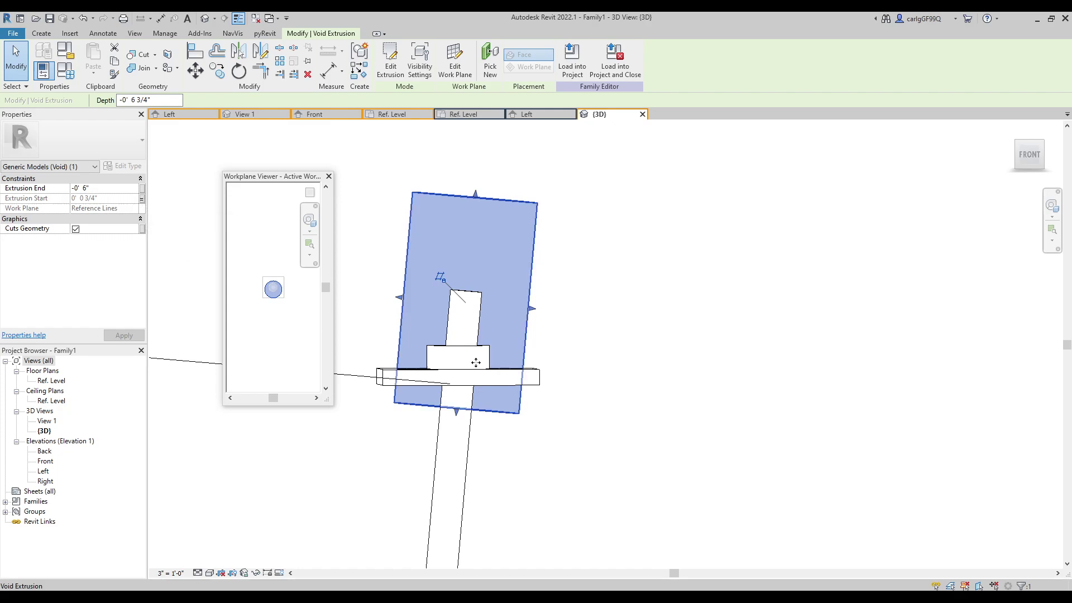
left_click(625, 367)
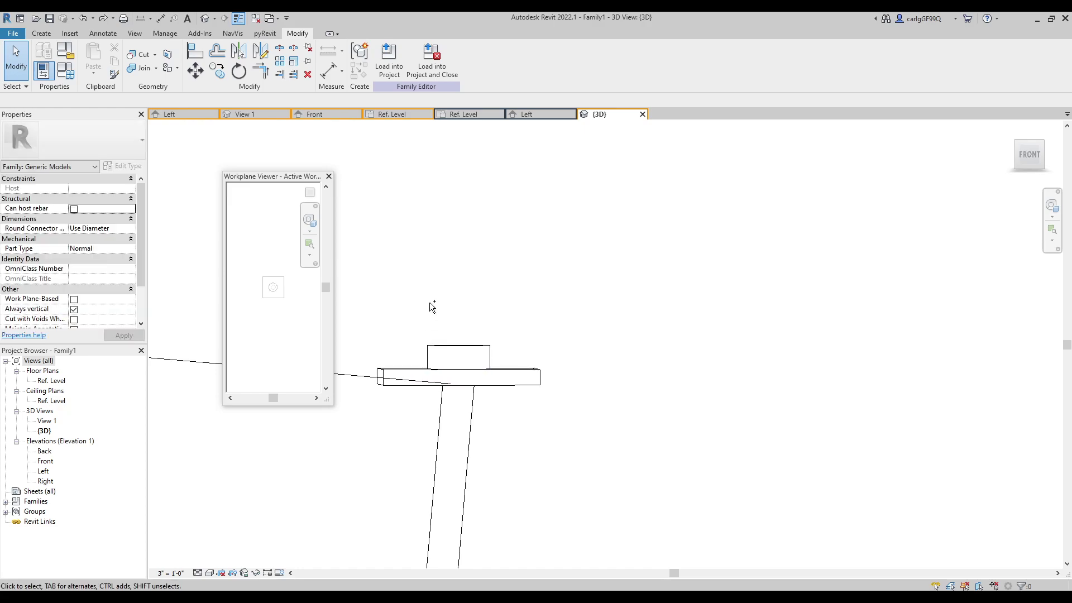
left_click(466, 413)
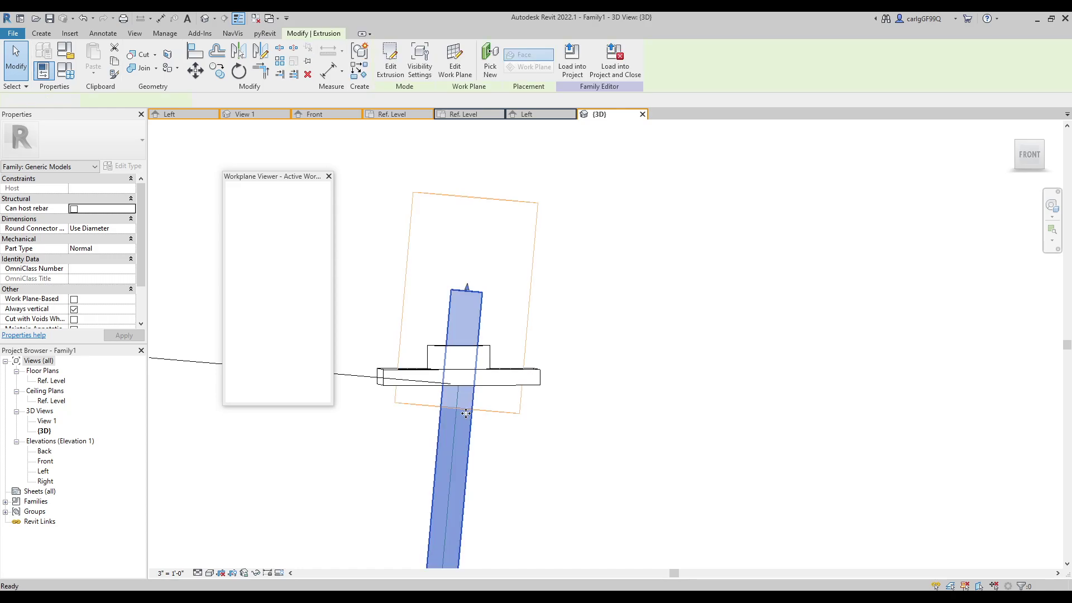
left_click(466, 385)
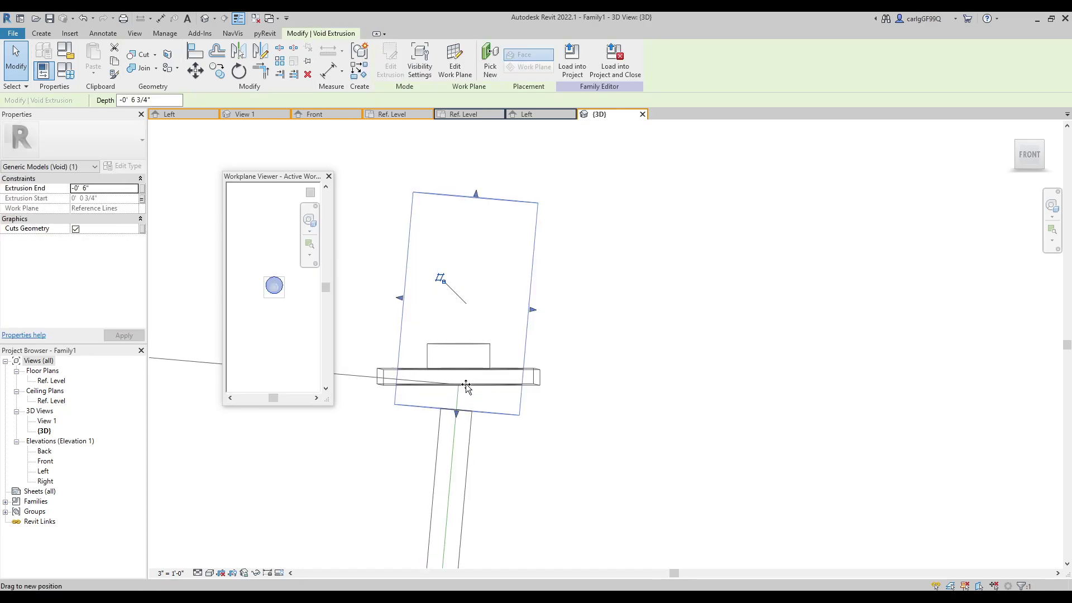
left_click_drag(466, 386, 477, 313)
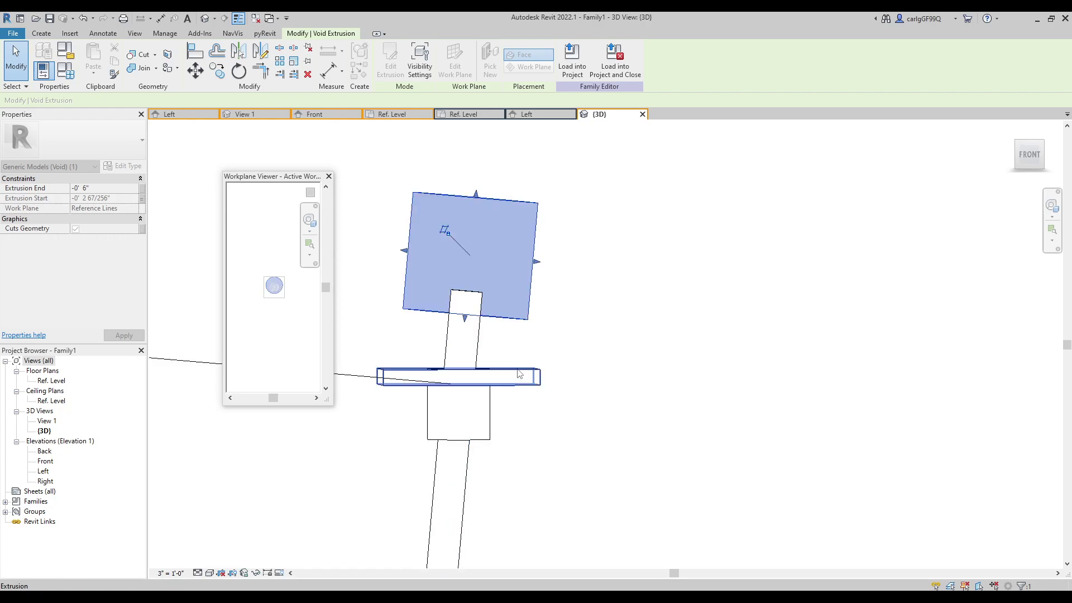
key("Escape")
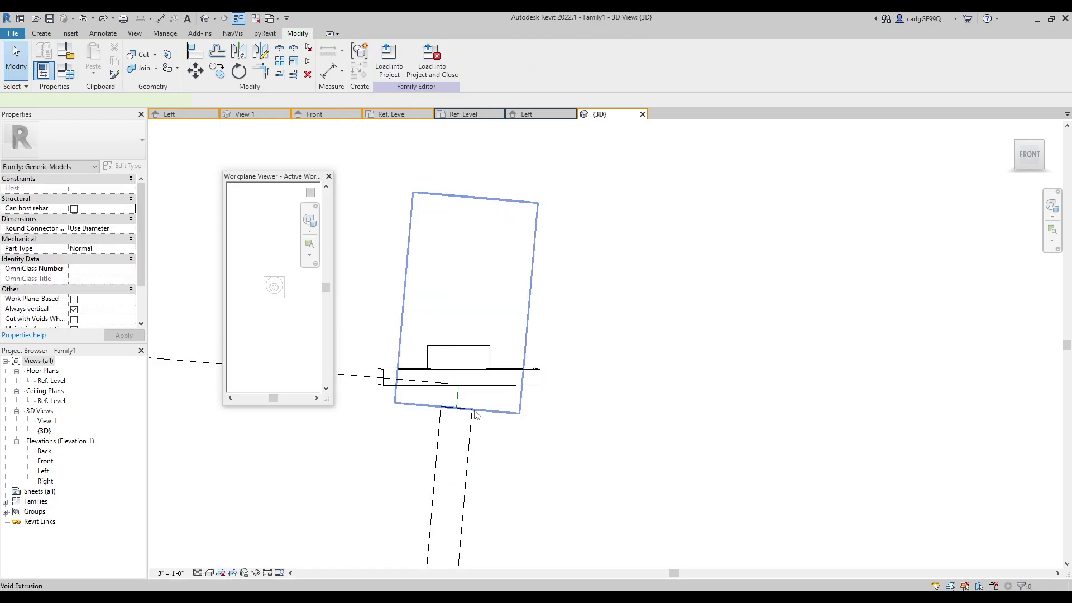
Reopen the void's circle sketch, check it from above, and finish it
double_click(474, 412)
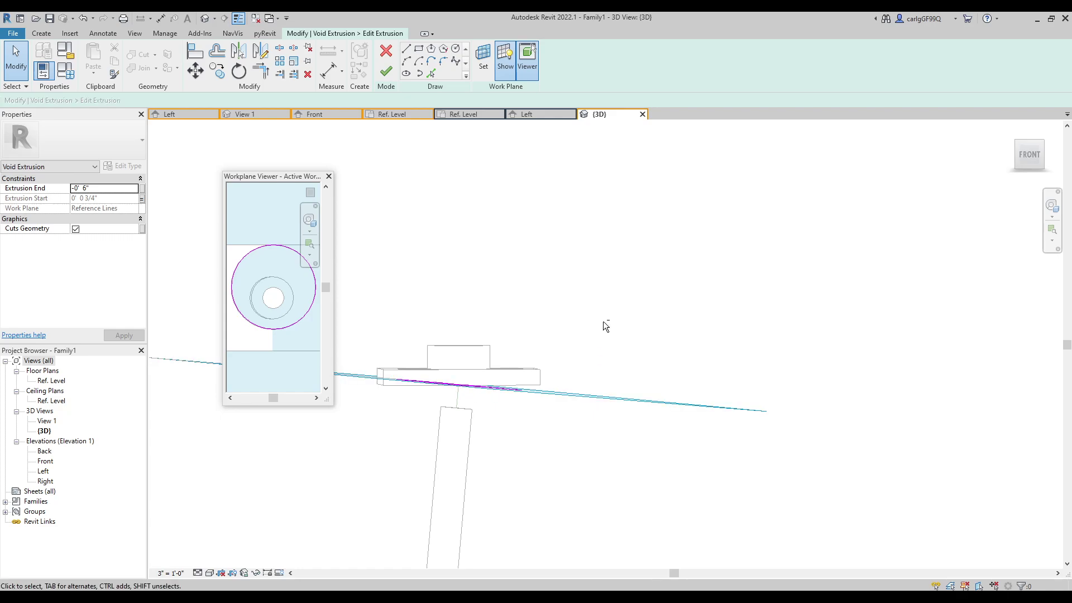
mouse_move(603, 322)
middle_mouse_down("shift")
mouse_move(575, 378)
mouse_move(594, 397)
middle_mouse_up("shift")
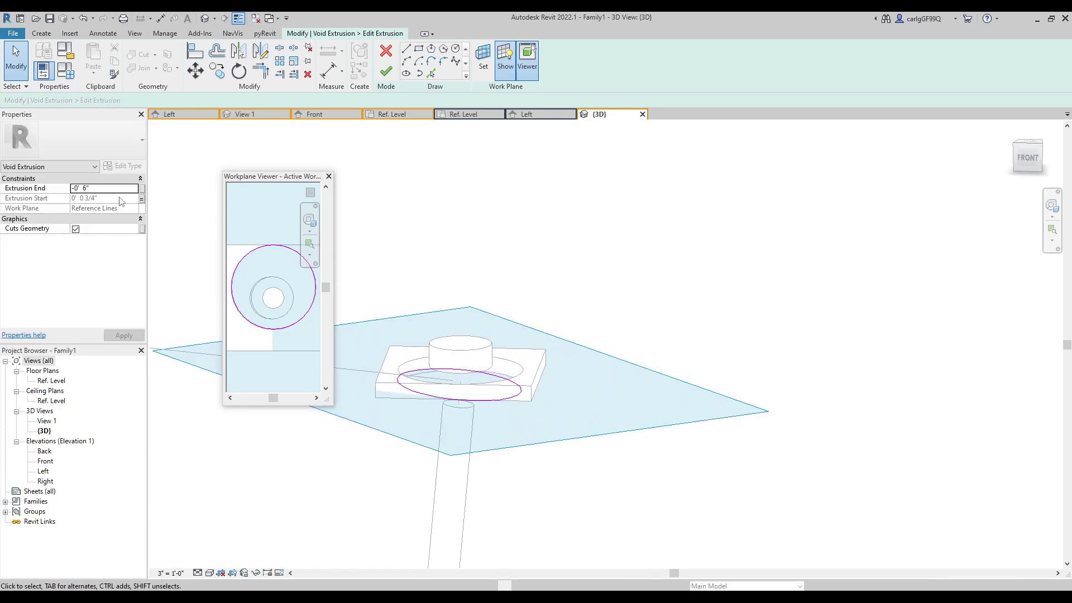
middle_click_drag(385, 369, 458, 313, "shift")
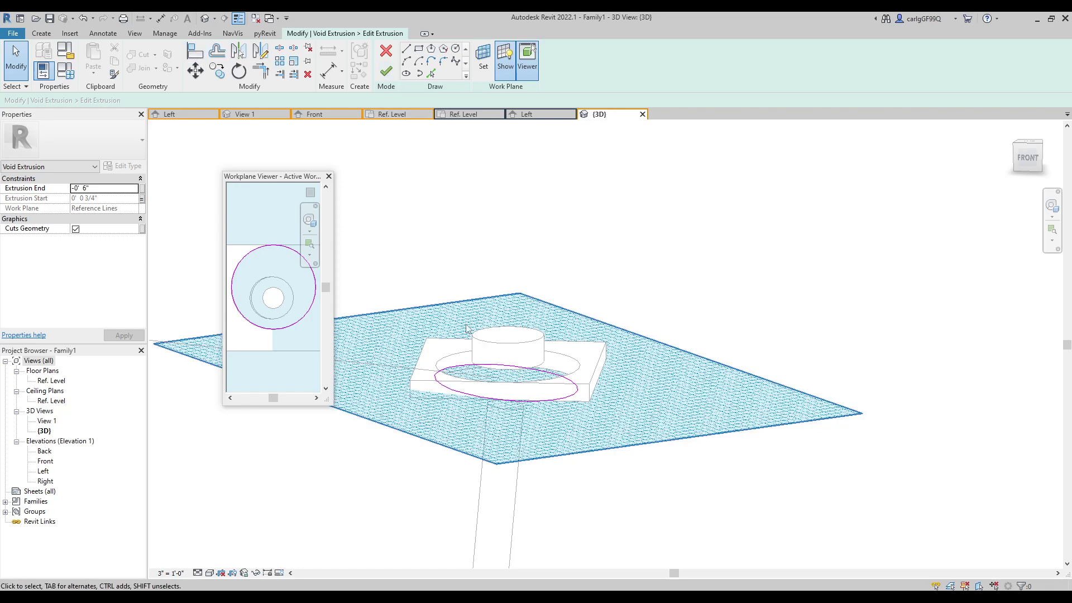
left_click(386, 70)
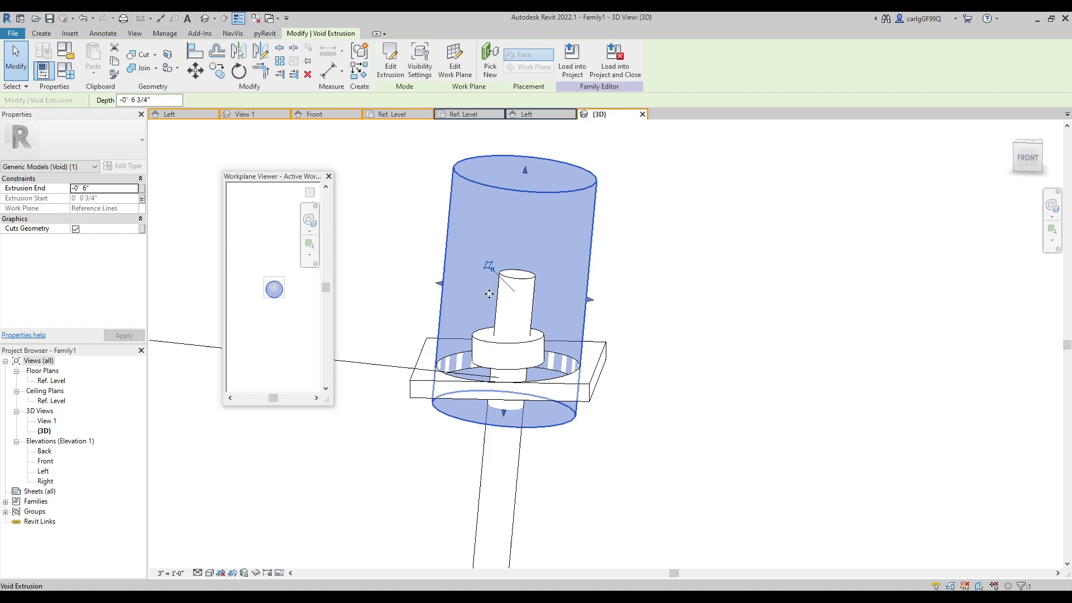
key("Escape")
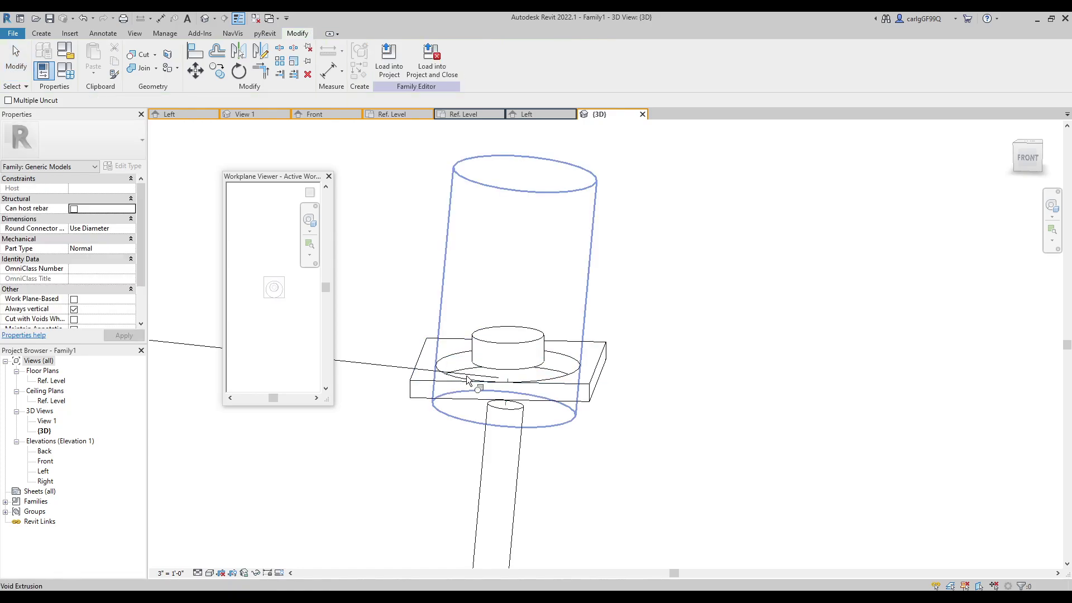
Uncut the nail from the void cylinder, then select the void and orbit sideways
left_click(509, 420)
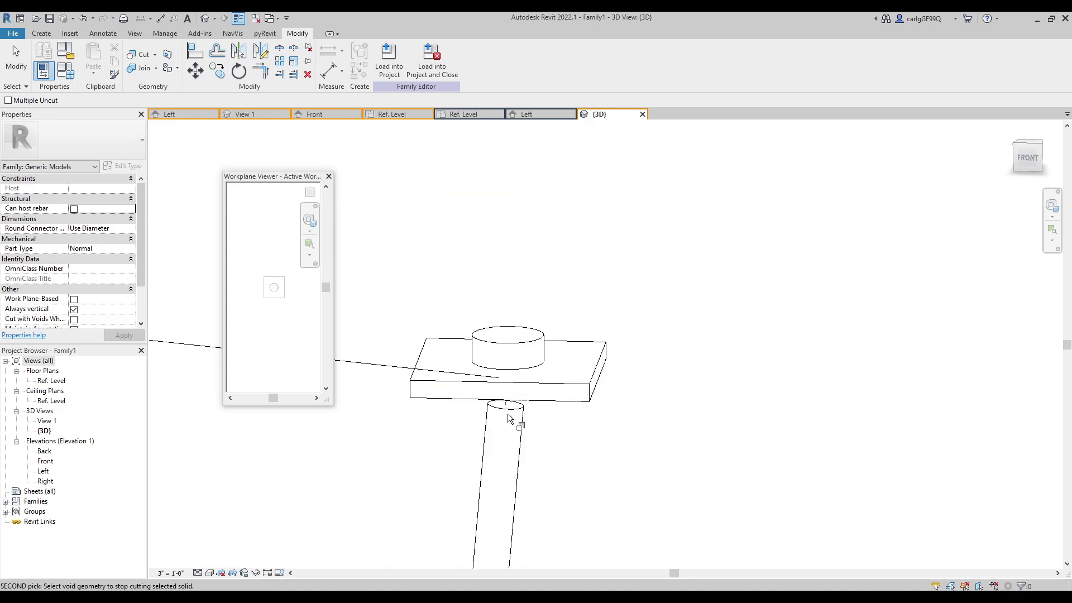
left_click(506, 412)
left_click(522, 366)
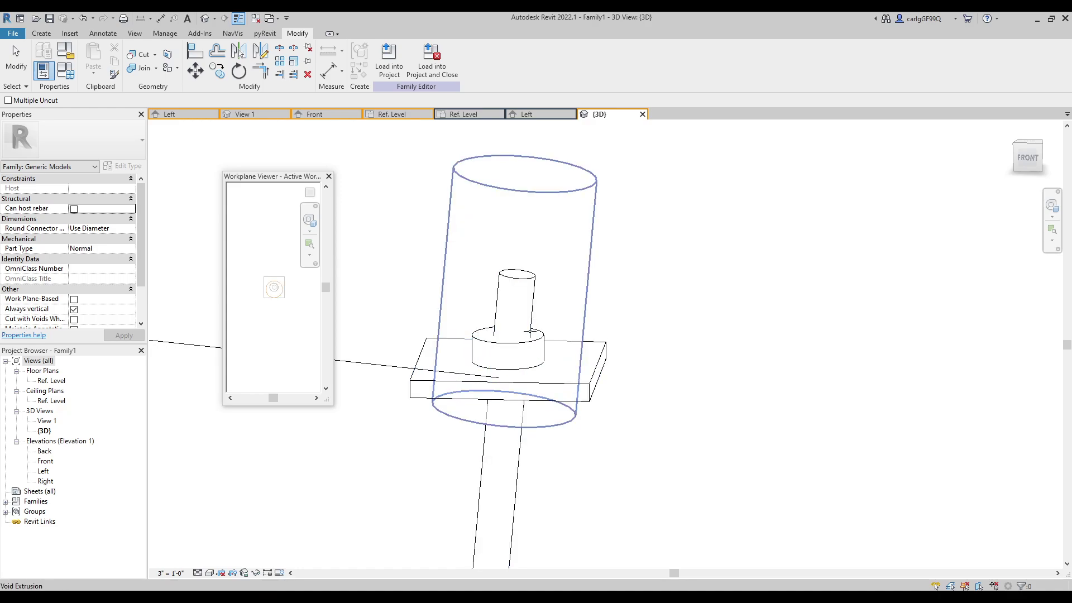
key("Escape")
left_click(510, 345)
key("Escape")
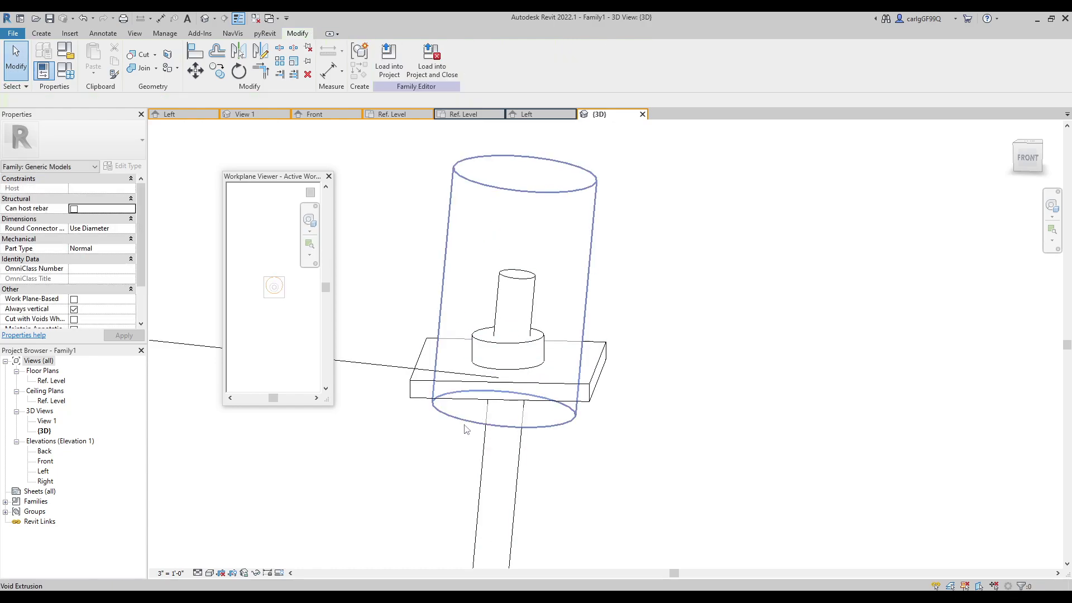
left_click(451, 422)
middle_click_drag(451, 422, 545, 418, "shift")
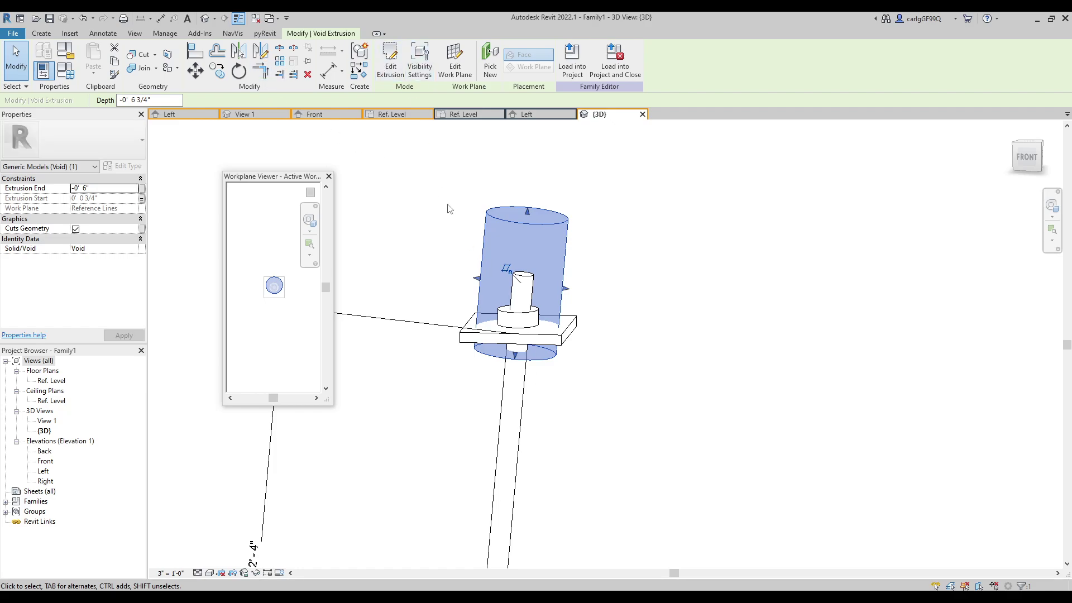
Lower the void's top and unlink Extrusion Start from Washer Thickness by choosing <none>
left_click_drag(529, 218, 527, 238)
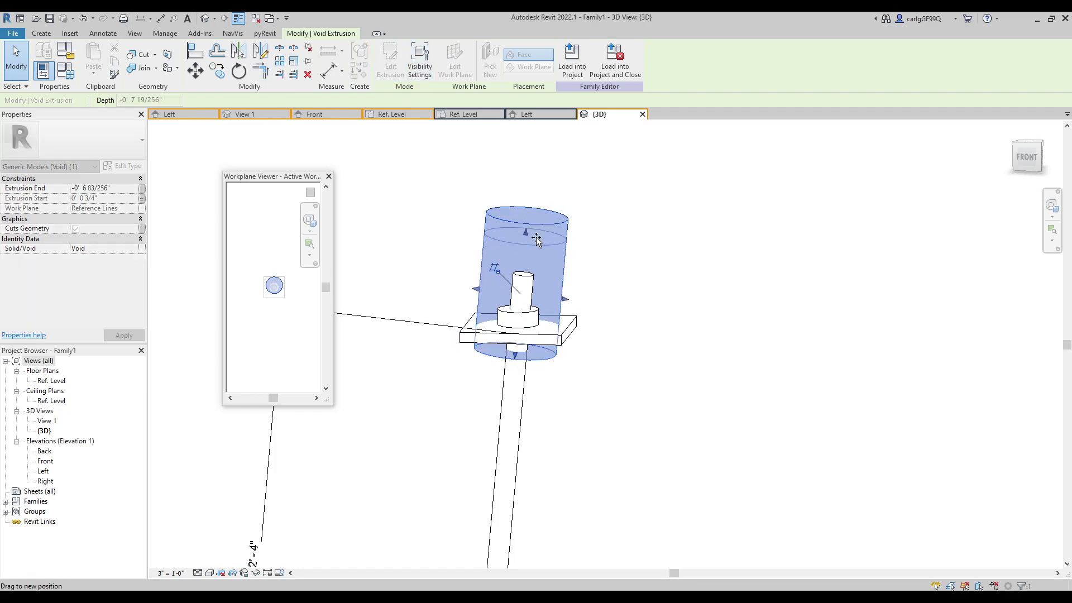
left_click(142, 199)
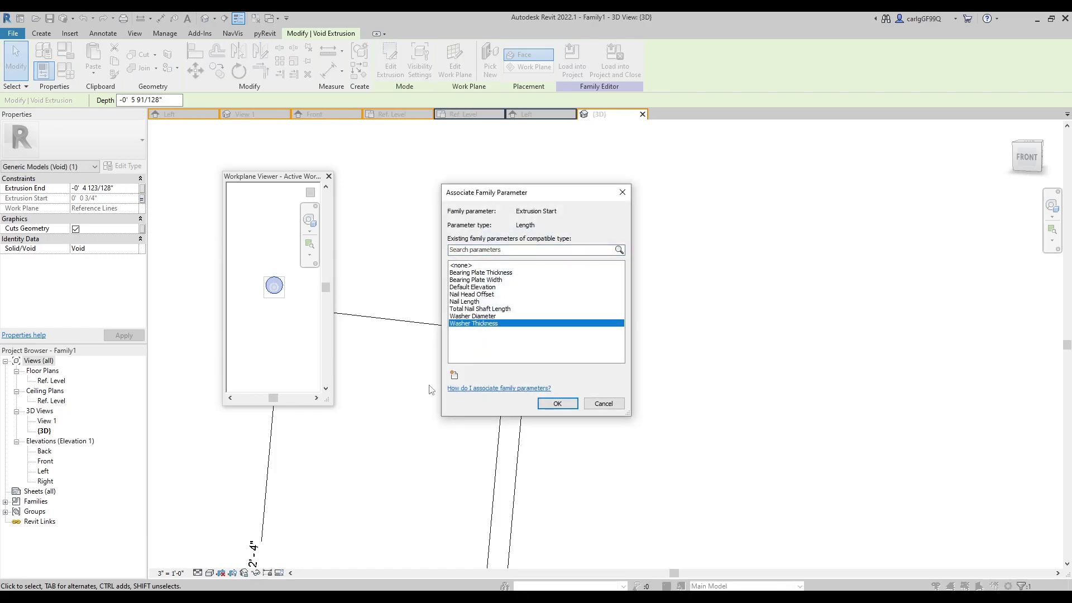
left_click(468, 266)
left_click(550, 405)
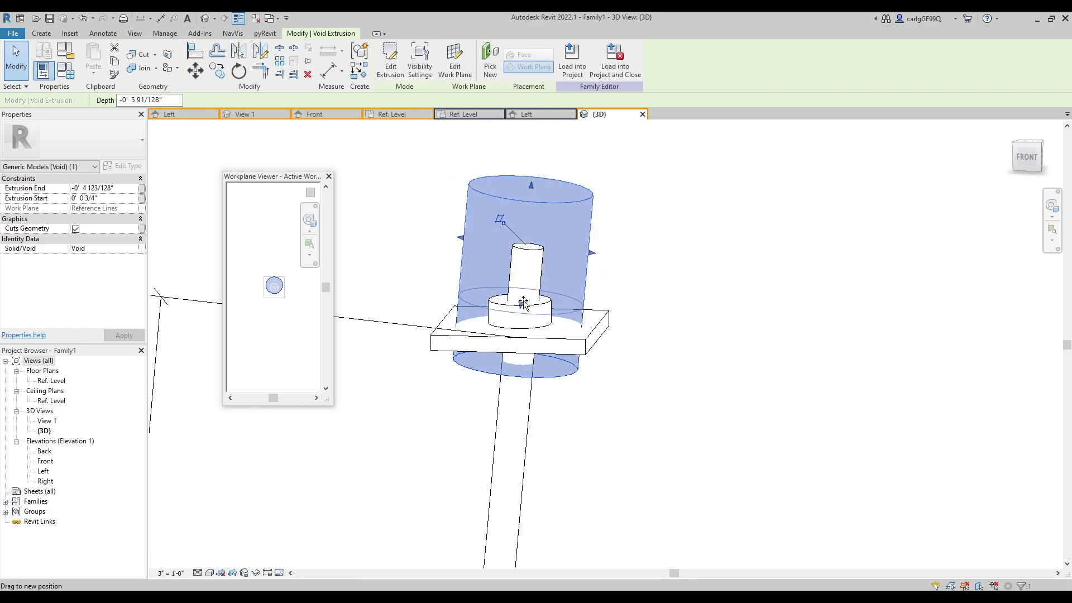
Raise the void's bottom up to the washer and check it from a front-right corner view
left_click_drag(523, 307, 524, 300)
middle_click_drag(641, 294, 661, 302, "shift")
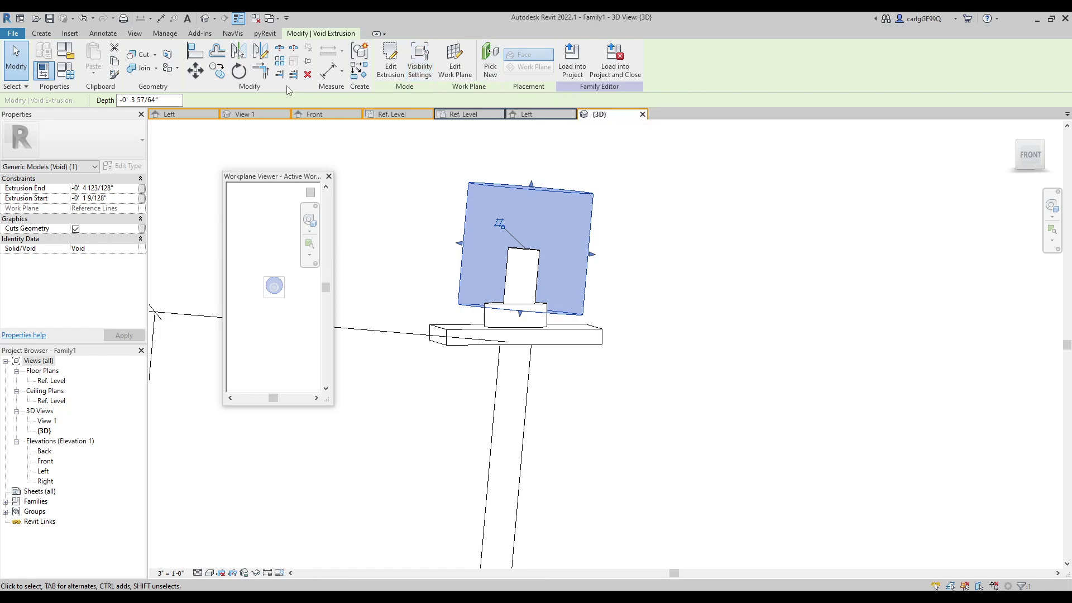
middle_click_drag(426, 252, 430, 253)
left_click(430, 253)
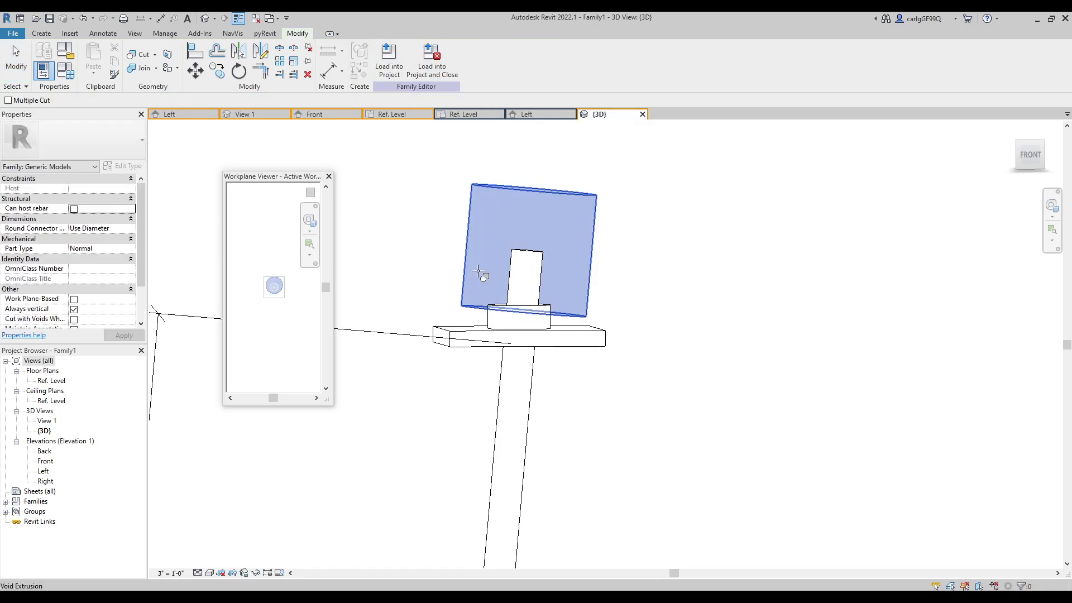
mouse_move(614, 313)
middle_mouse_down("shift")
mouse_move(448, 356)
mouse_move(595, 307)
mouse_move(587, 378)
mouse_move(775, 369)
mouse_move(809, 336)
mouse_move(914, 336)
mouse_move(663, 366)
mouse_move(719, 359)
middle_mouse_up("shift")
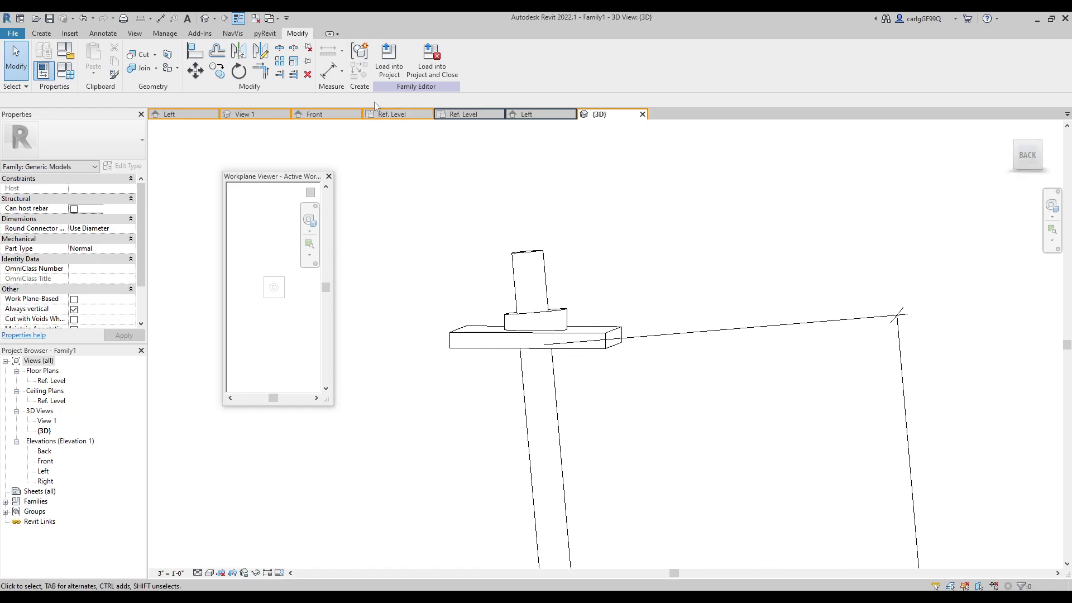
Switch to the Front elevation, center the nail head and plate, and inspect the nail
left_click(316, 114)
mouse_move(664, 302)
middle_mouse_down()
mouse_move(643, 324)
mouse_move(653, 290)
middle_mouse_up()
scroll(642, 324, "down", 2)
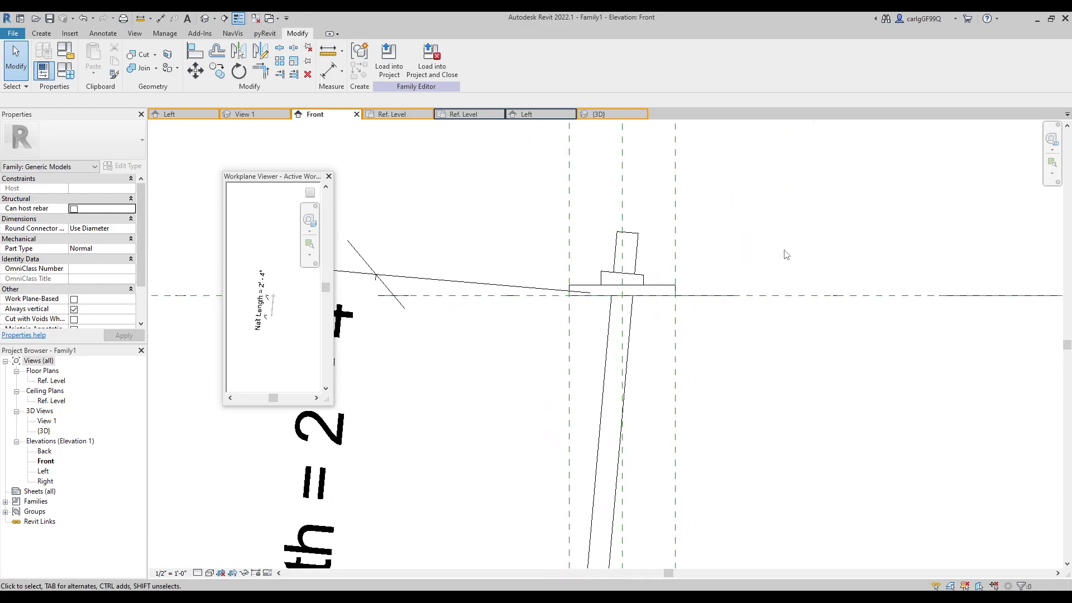
scroll(643, 263, "up", 1)
scroll(642, 262, "up", 1)
middle_click_drag(643, 300, 704, 261)
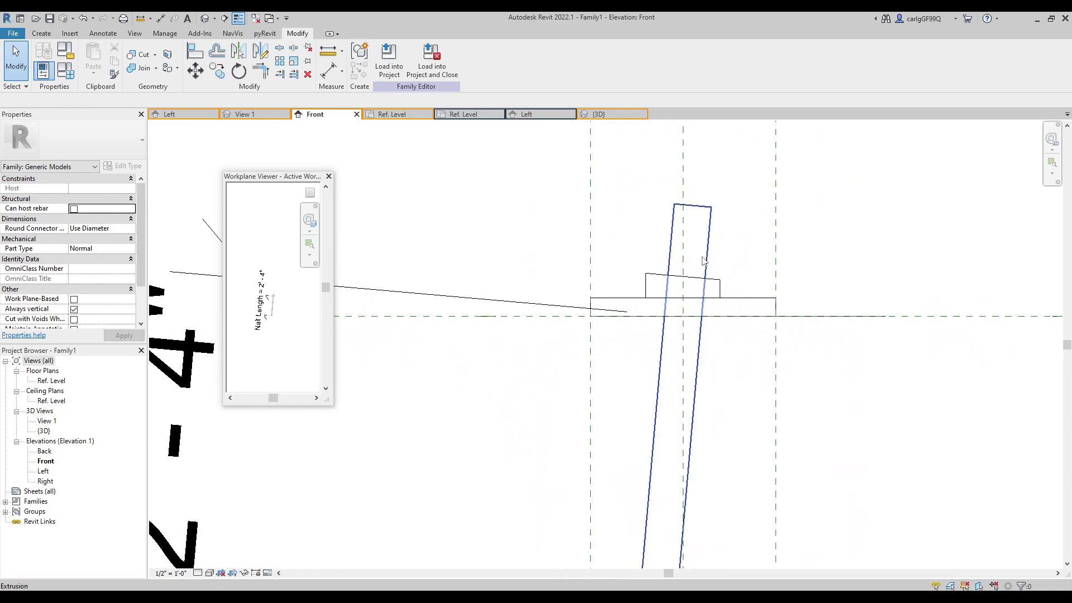
left_click(706, 258)
scroll(738, 246, "down", 2)
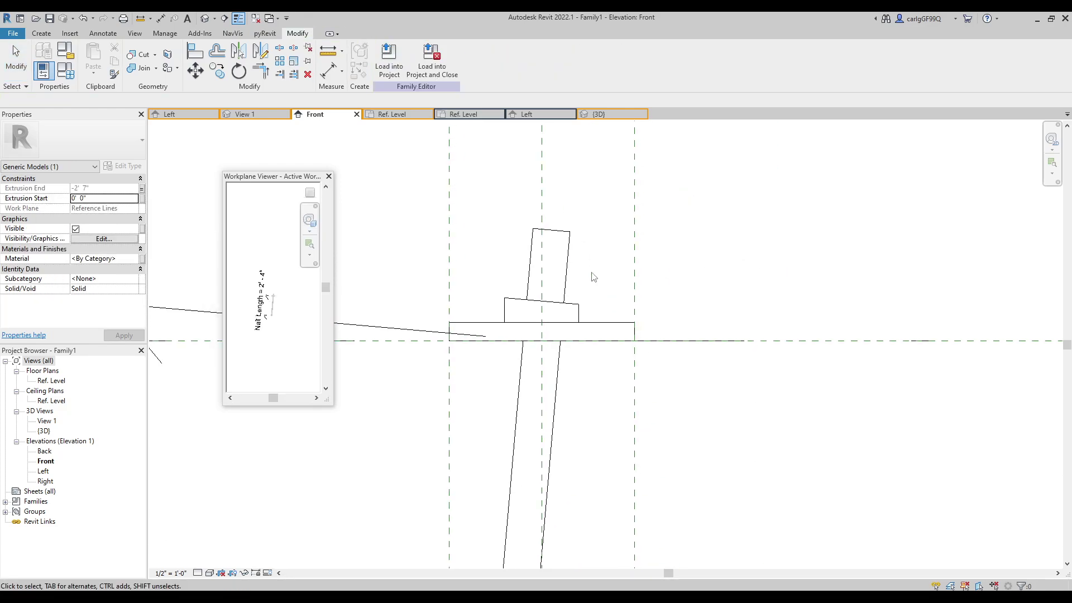
key("Escape")
Select the bearing plate in the Front elevation to inspect it
left_click(570, 312)
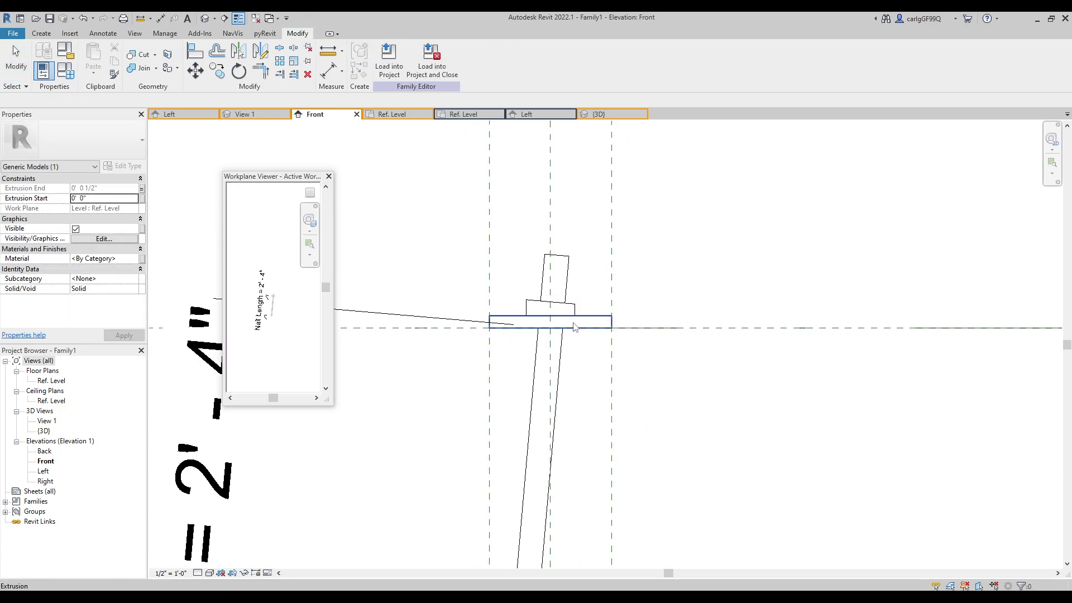
key("Escape")
scroll(570, 315, "up", 3)
scroll(620, 269, "down", 2)
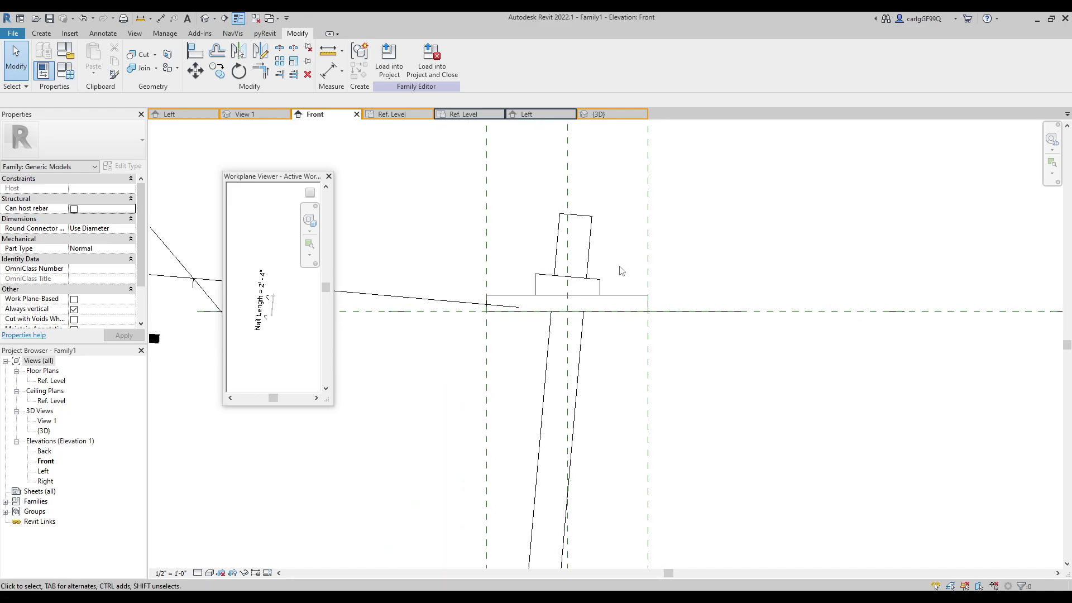
scroll(618, 271, "up", 1)
scroll(617, 271, "up", 1)
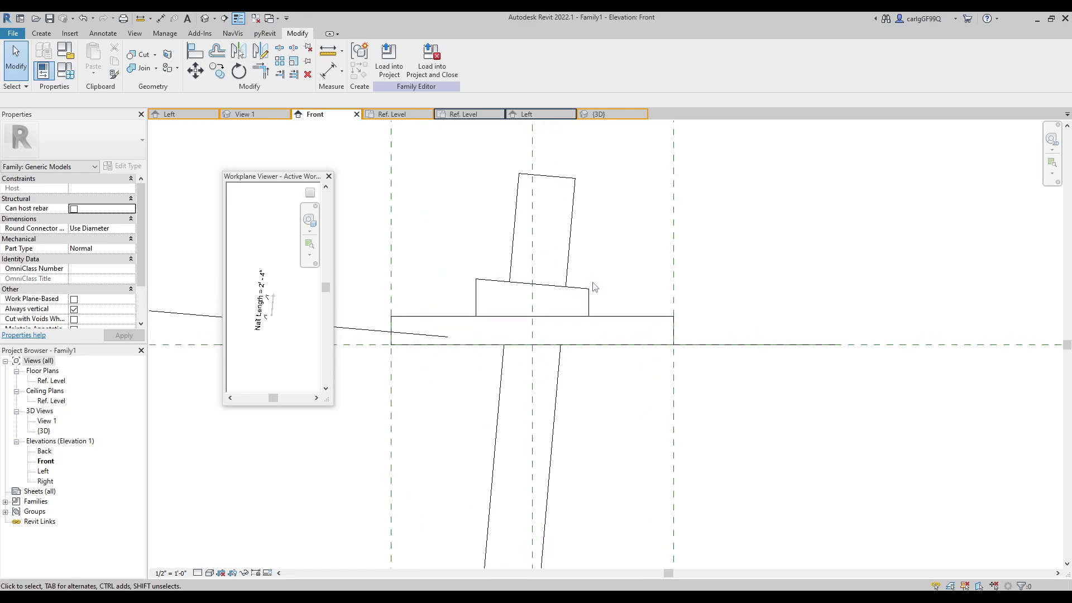
Select the void extrusion, close the Workplane Viewer, and open Family Types
left_click(591, 296)
scroll(586, 342, "down", 3)
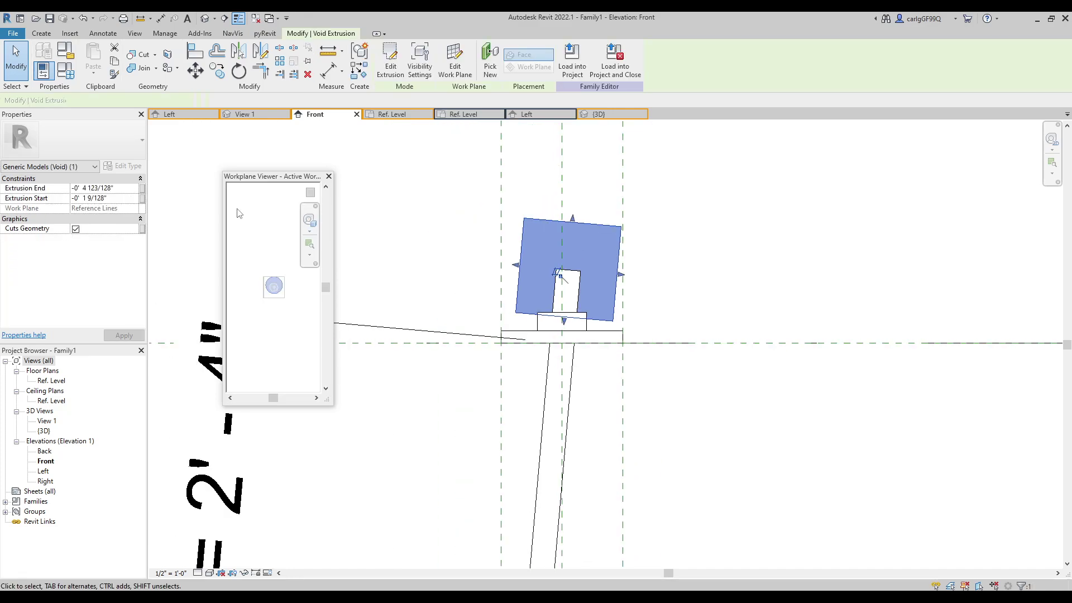
left_click(329, 176)
scroll(610, 358, "down", 2)
scroll(611, 340, "up", 4)
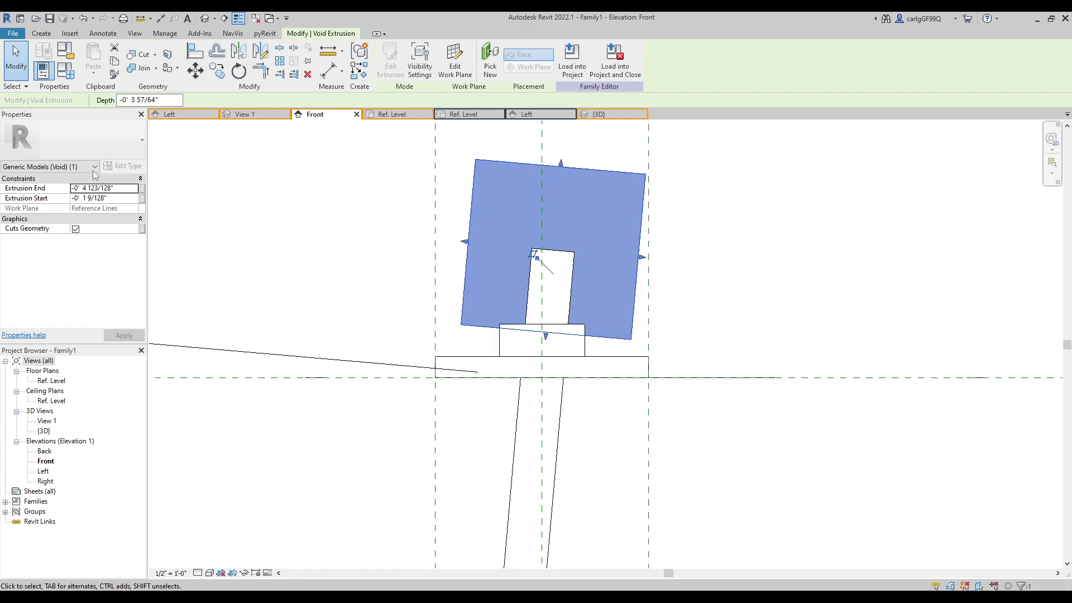
left_click(62, 76)
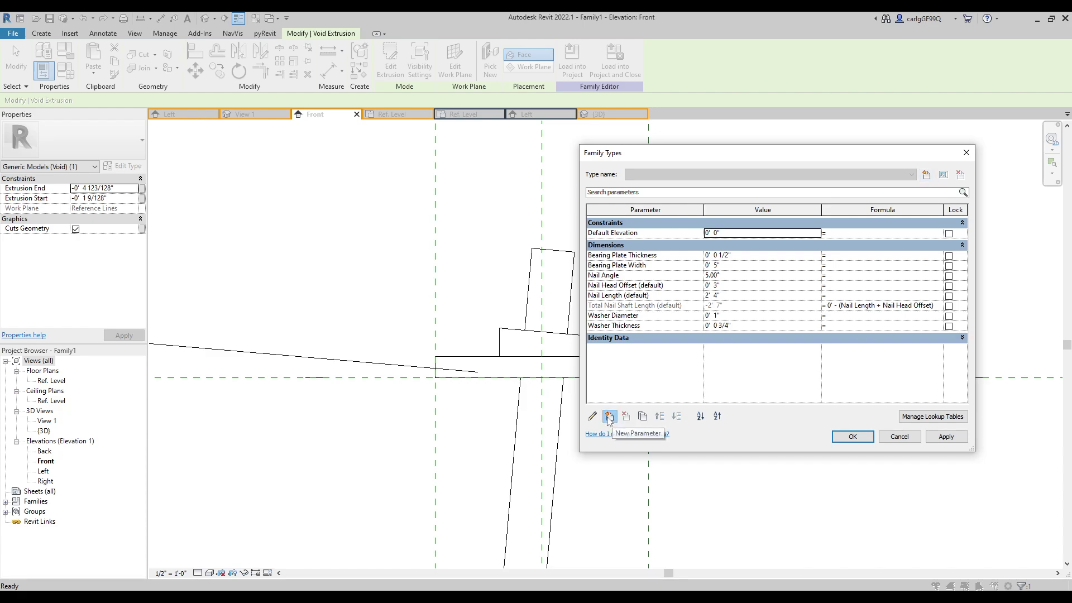
Create the Washer Cut Offset instance Length parameter under Dimensions and select its Formula cell
left_click(609, 416)
type("Washer Cut Offset")
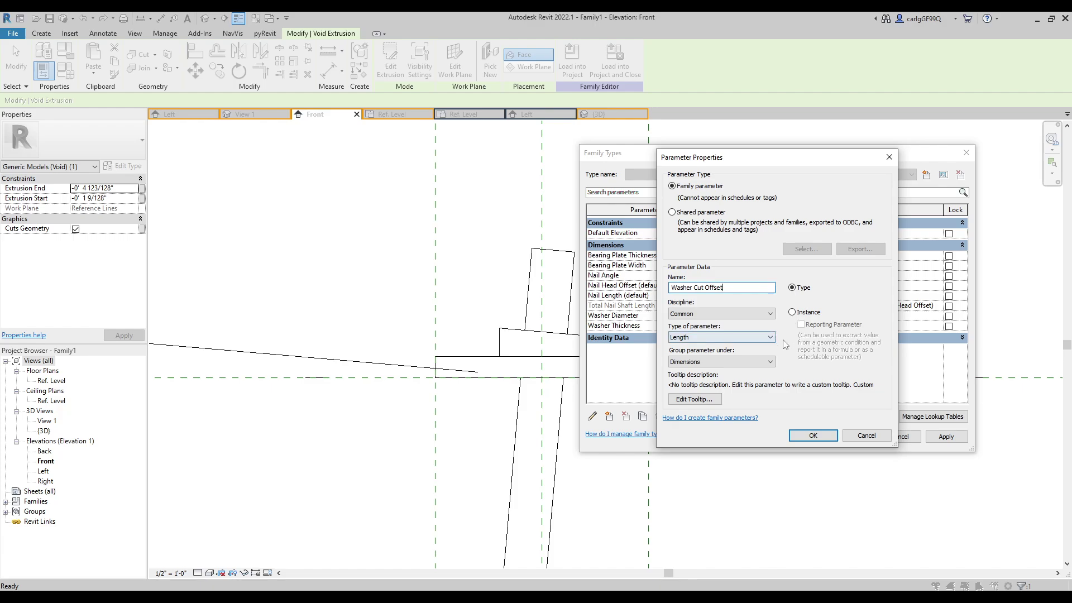
left_click(811, 435)
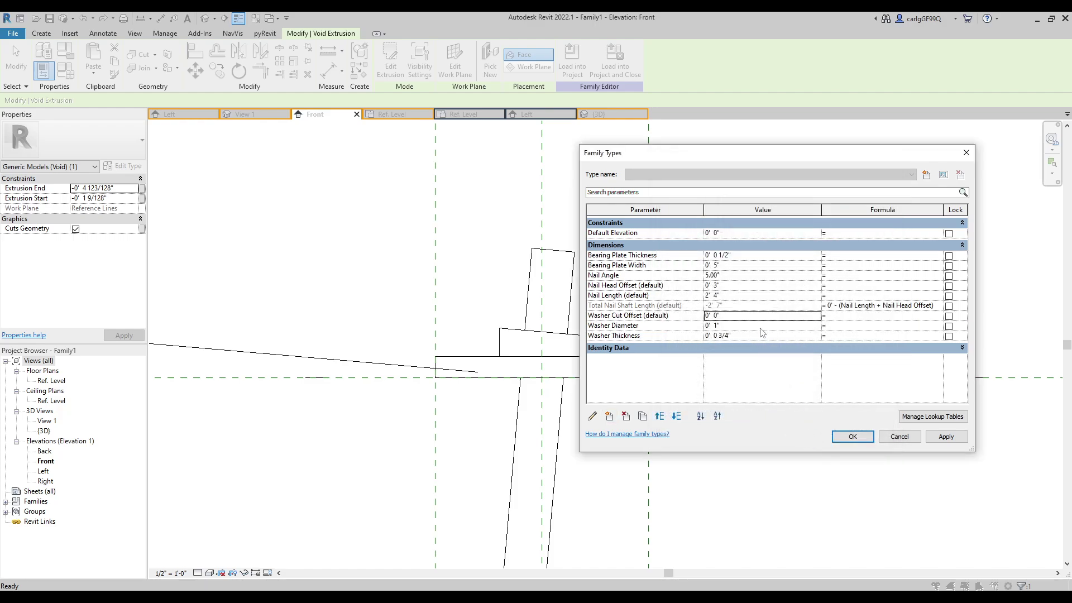
left_click(843, 318)
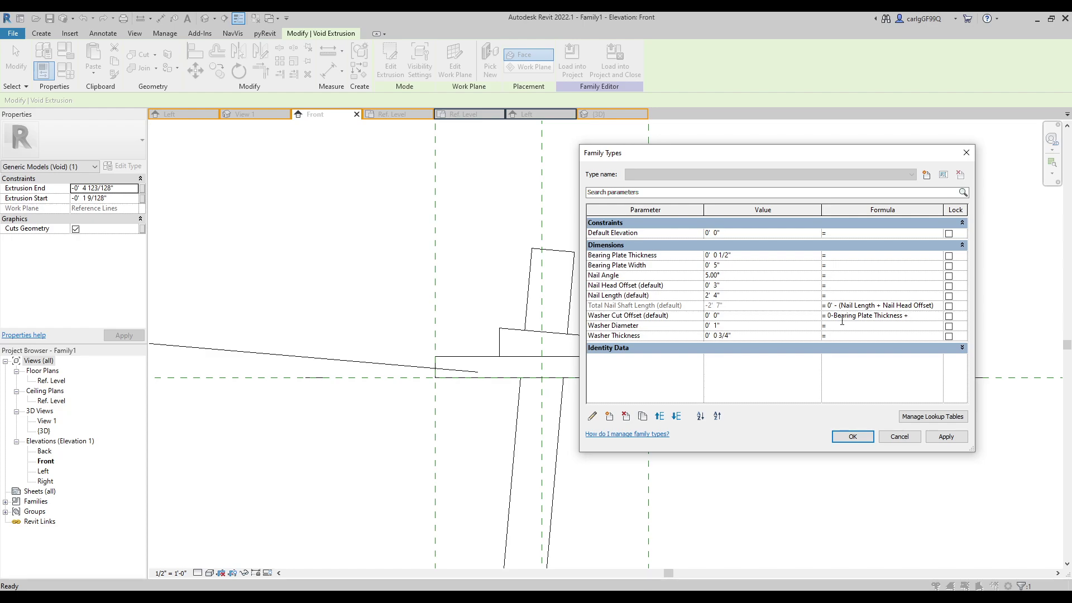
Wrap the Washer Cut Offset formula in parentheses and accept the Family Types changes
type("(")
key("Tab")
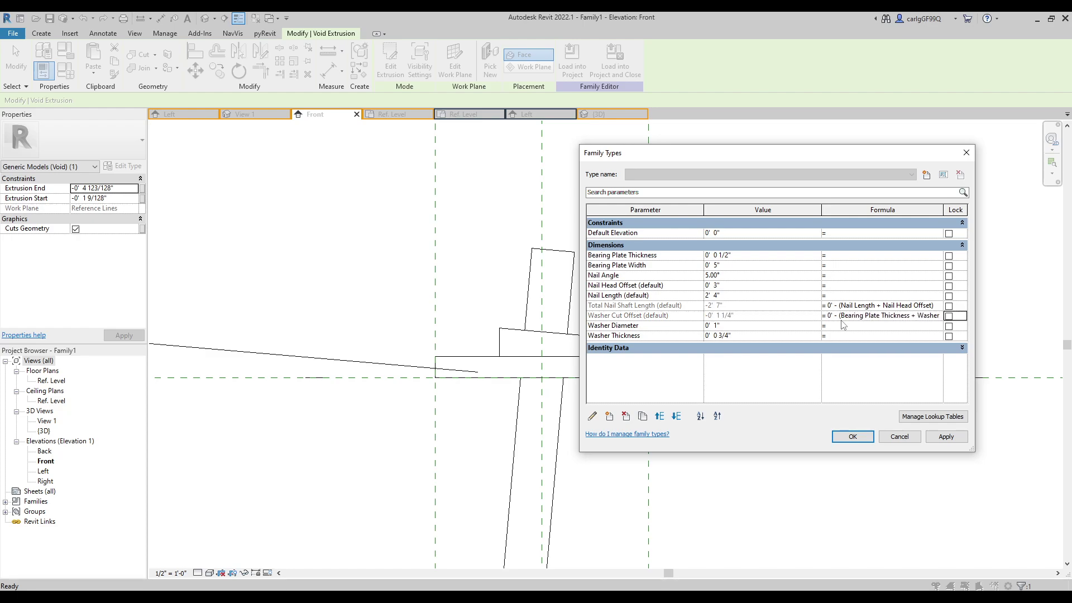
left_click(863, 438)
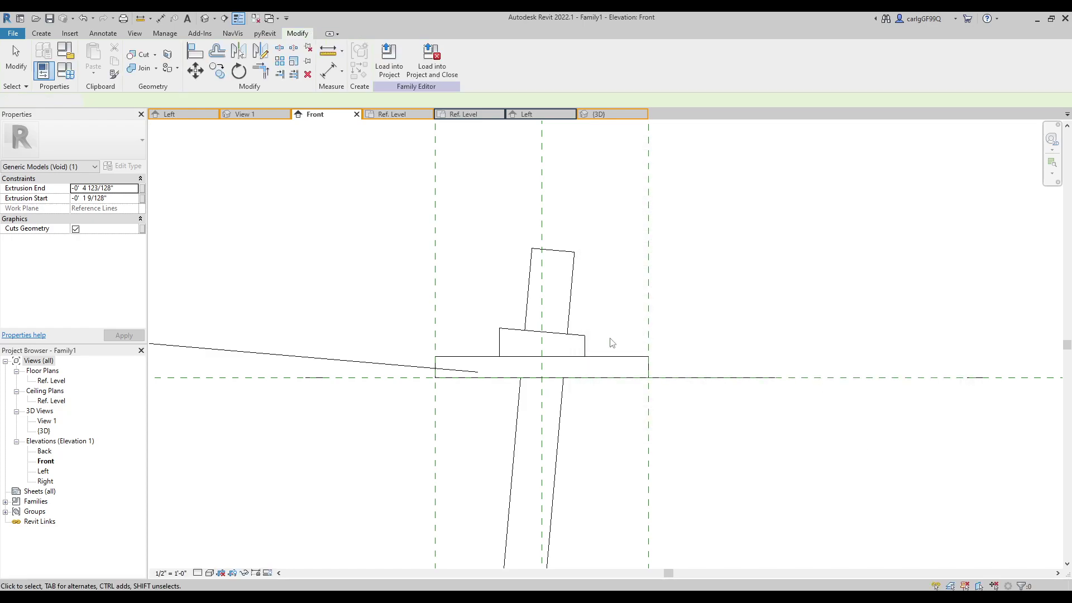
Drive the void's Extrusion Start by Washer Cut Offset and set Extrusion End to -0' 5"
left_click(585, 338)
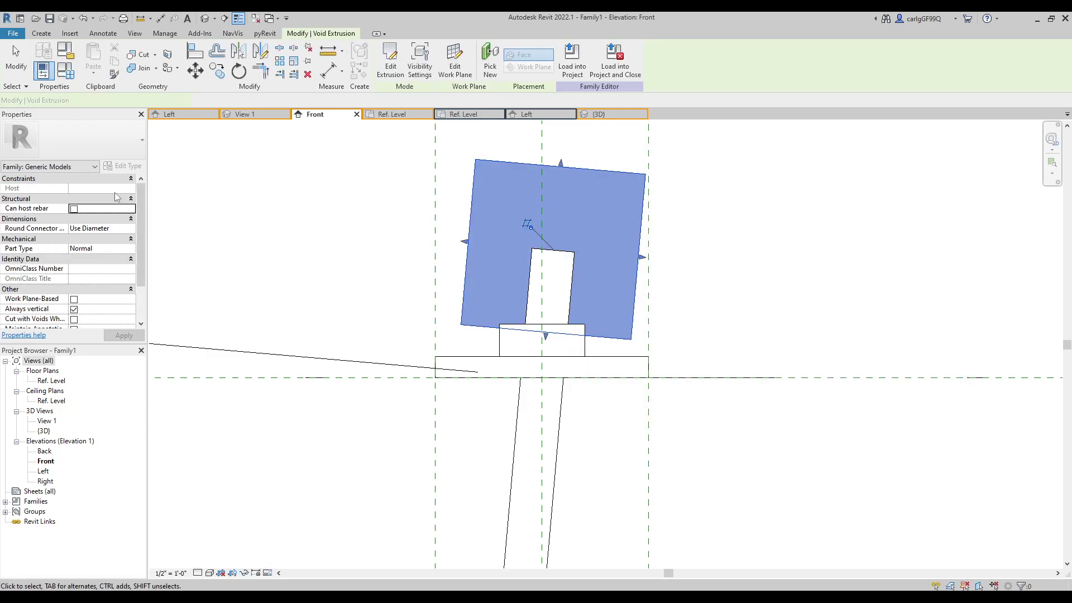
left_click(135, 200)
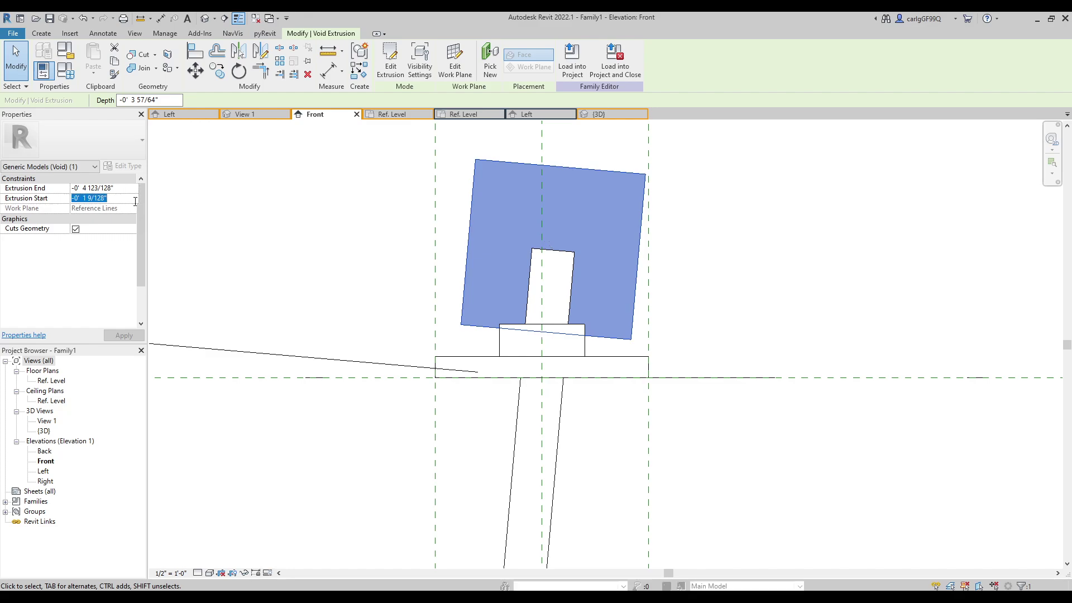
left_click(142, 198)
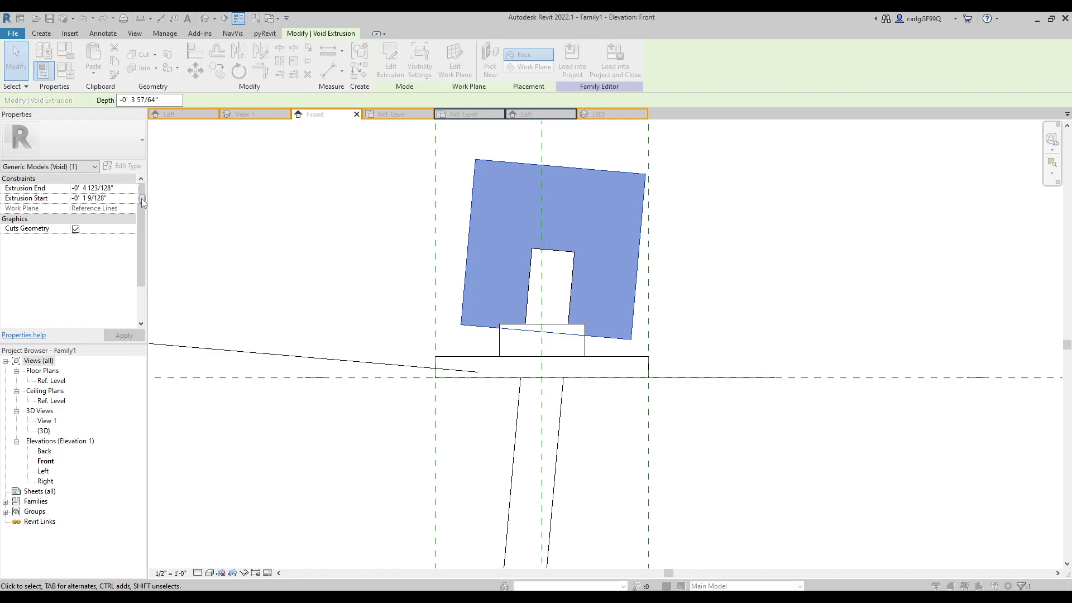
left_click(475, 316)
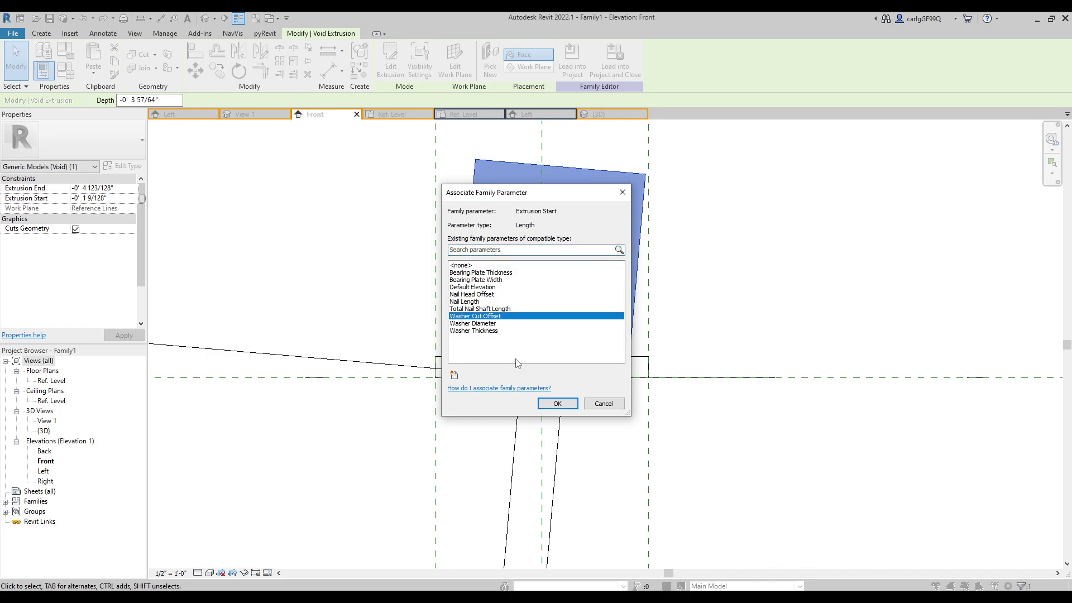
left_click(558, 404)
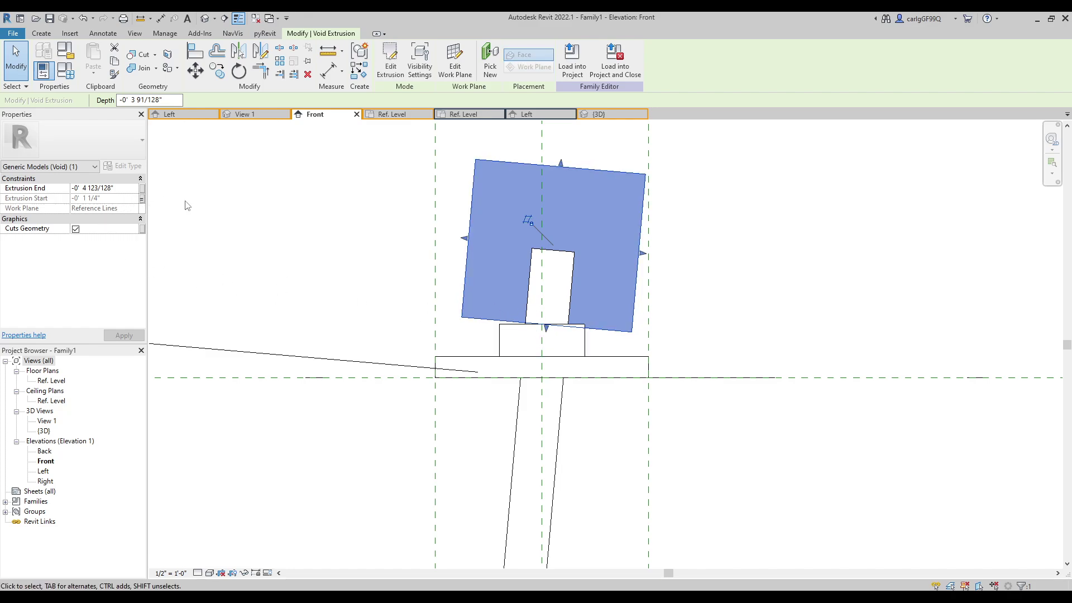
left_click(128, 188)
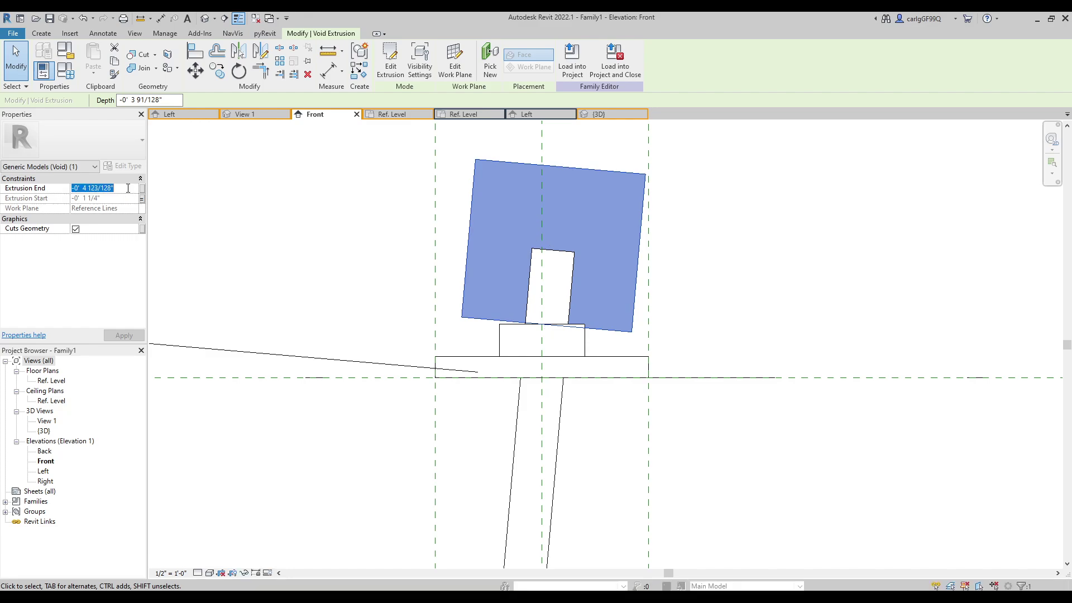
type("-5")
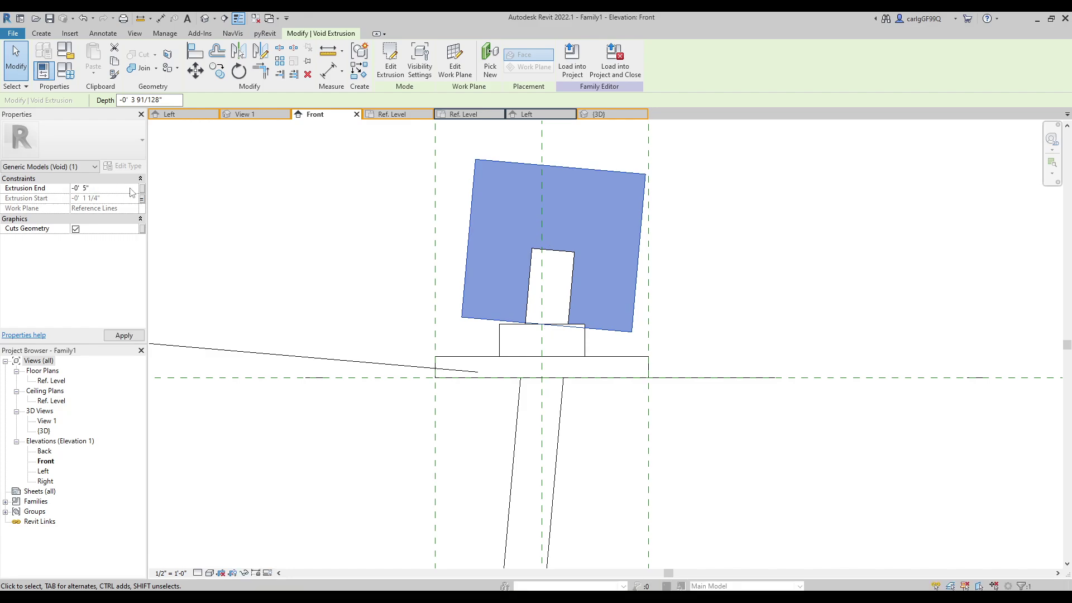
left_click(746, 232)
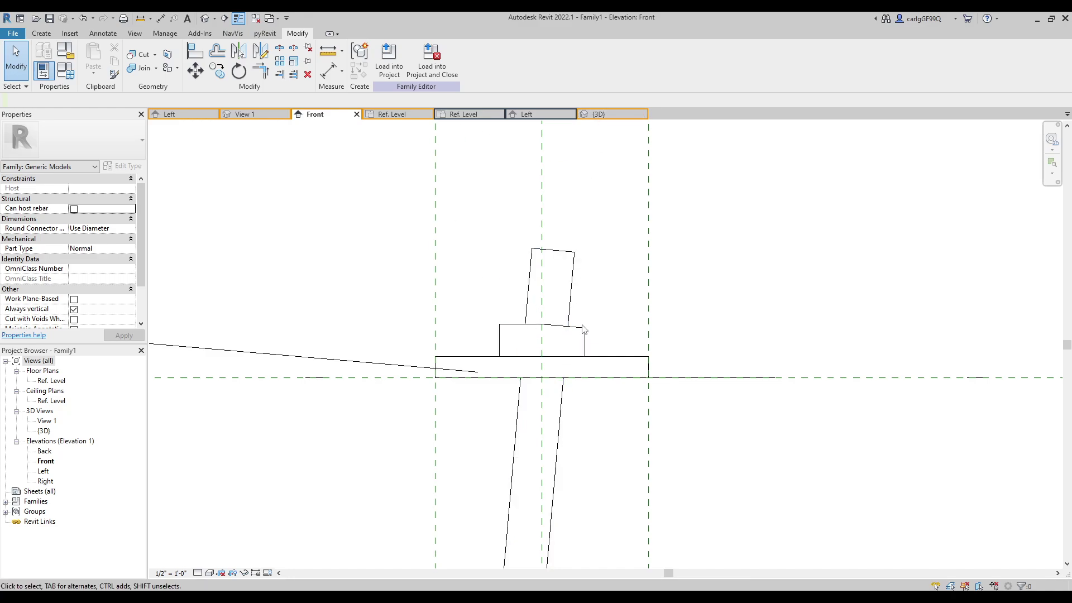
Revise the Washer Cut Offset formula to add 1/8" and apply it
left_click(65, 72)
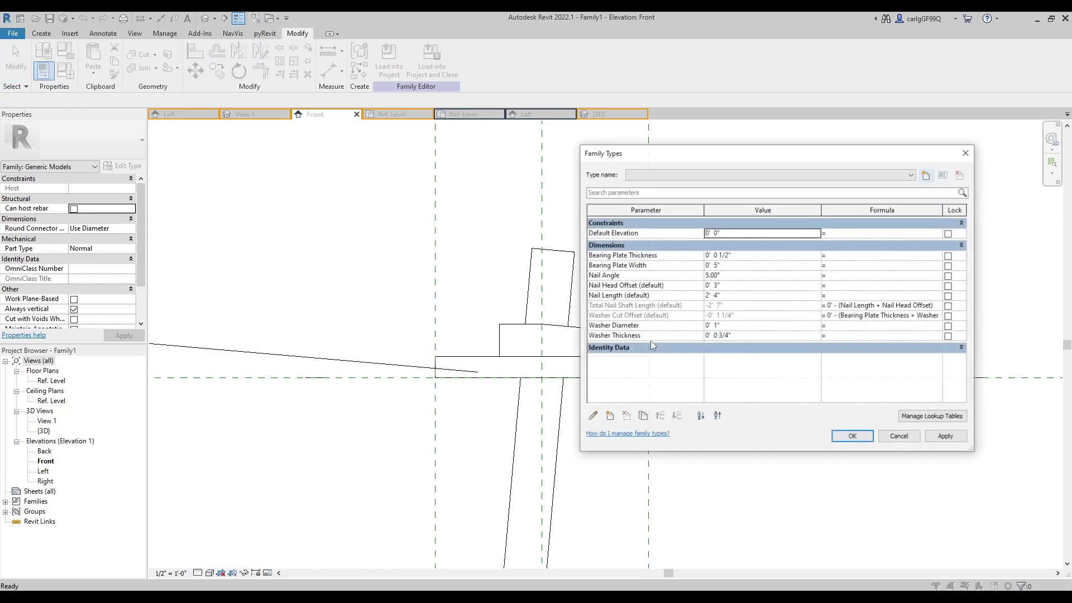
left_click(883, 317)
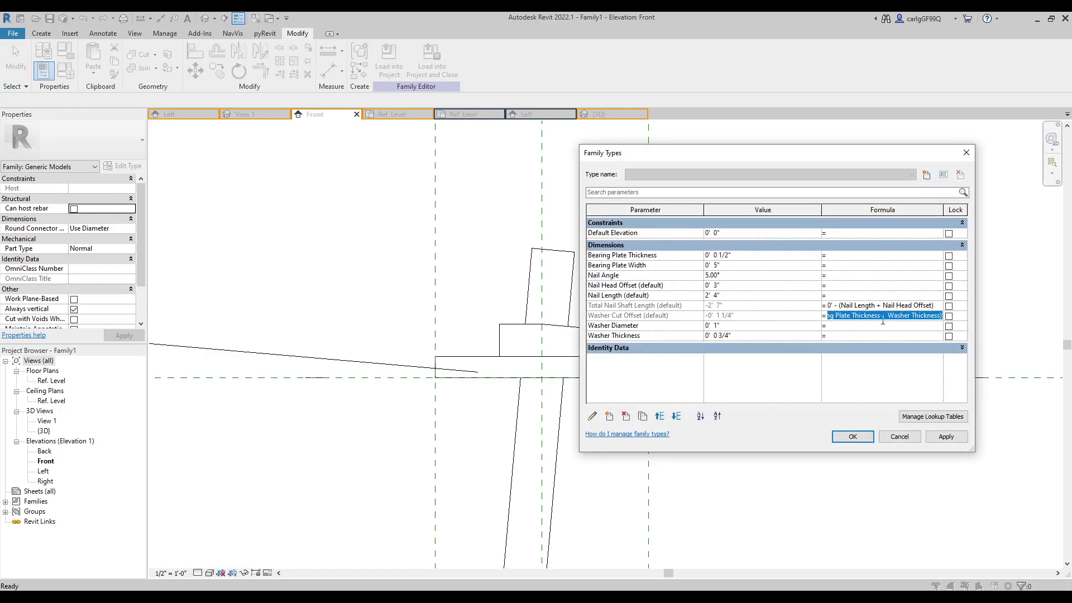
left_click(883, 321)
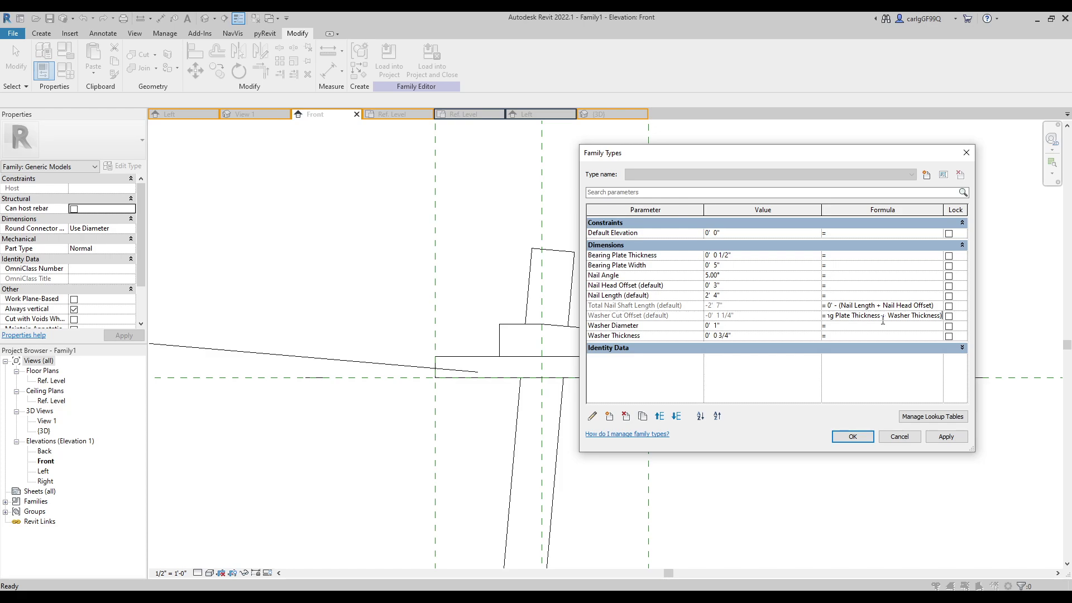
type("- 1/8\"")
key("Tab")
left_click(945, 437)
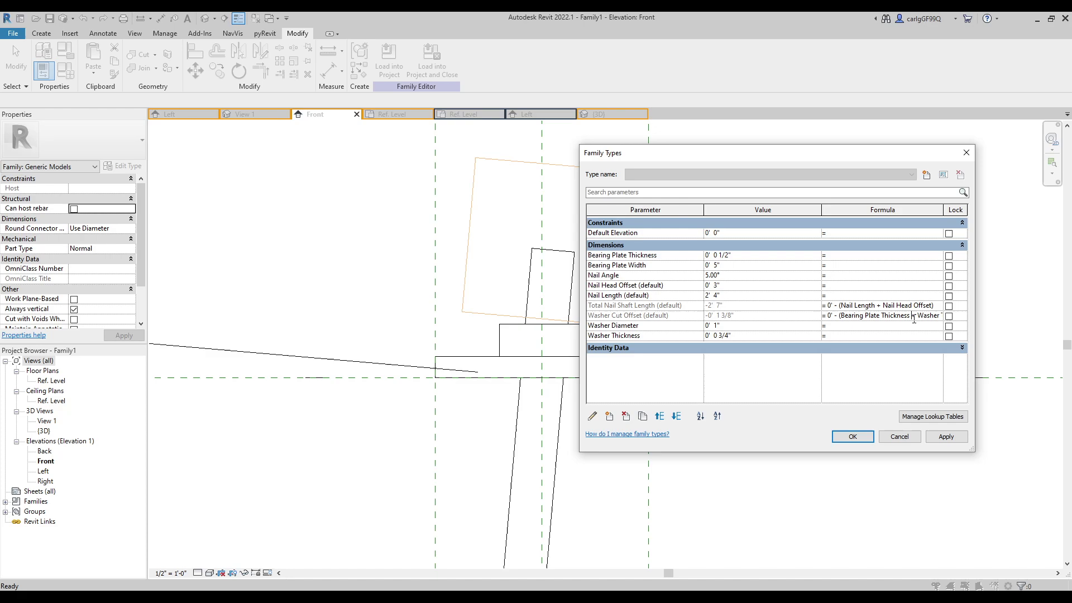
left_click(914, 318)
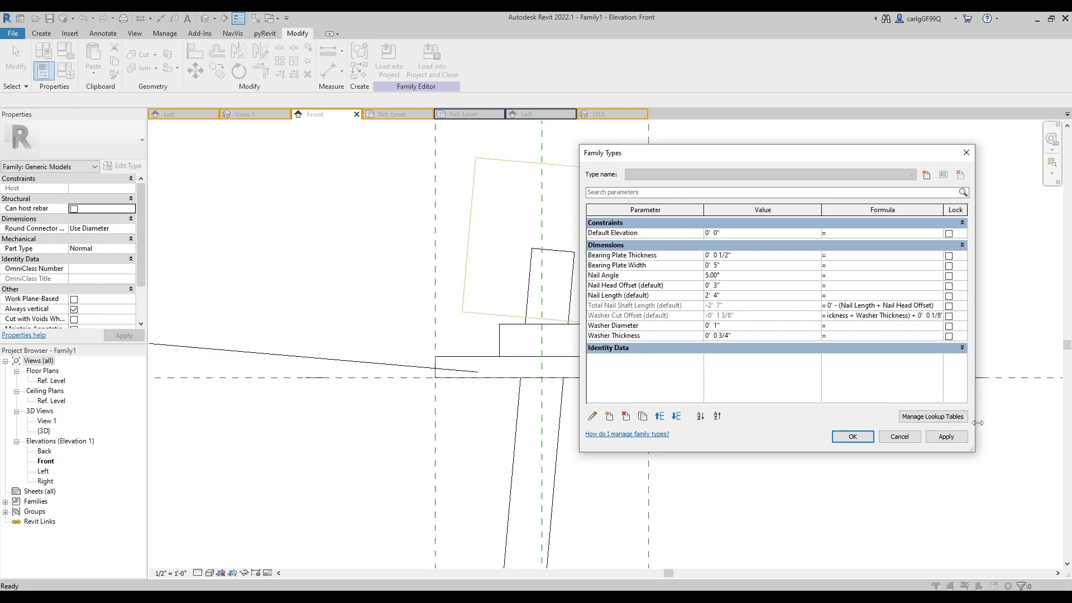
left_click(955, 441)
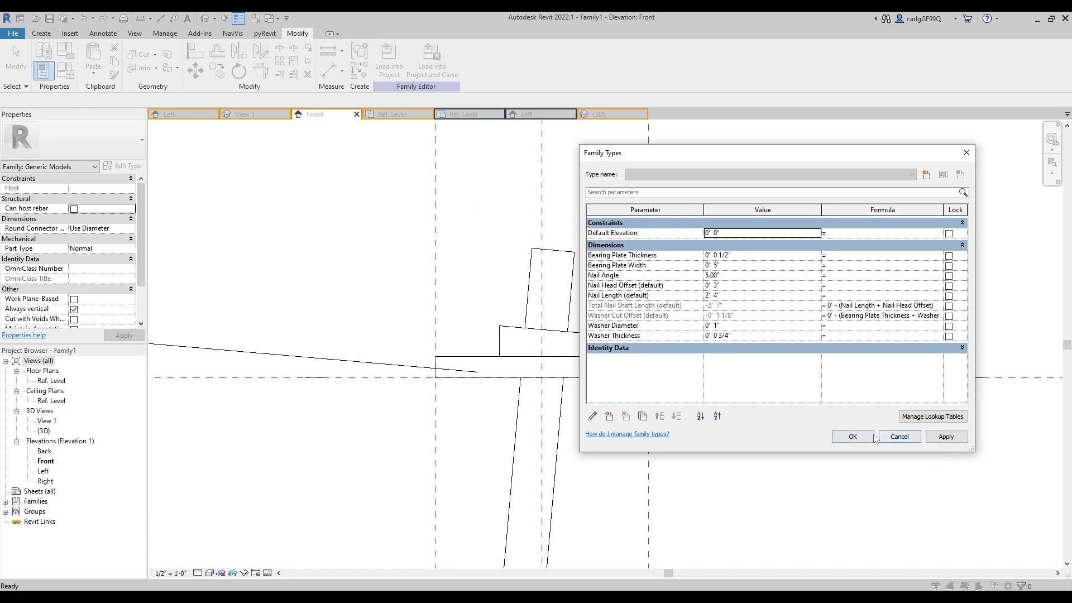
left_click(853, 436)
Begin saving the family with Ctrl+S
scroll(658, 400, "up", 4)
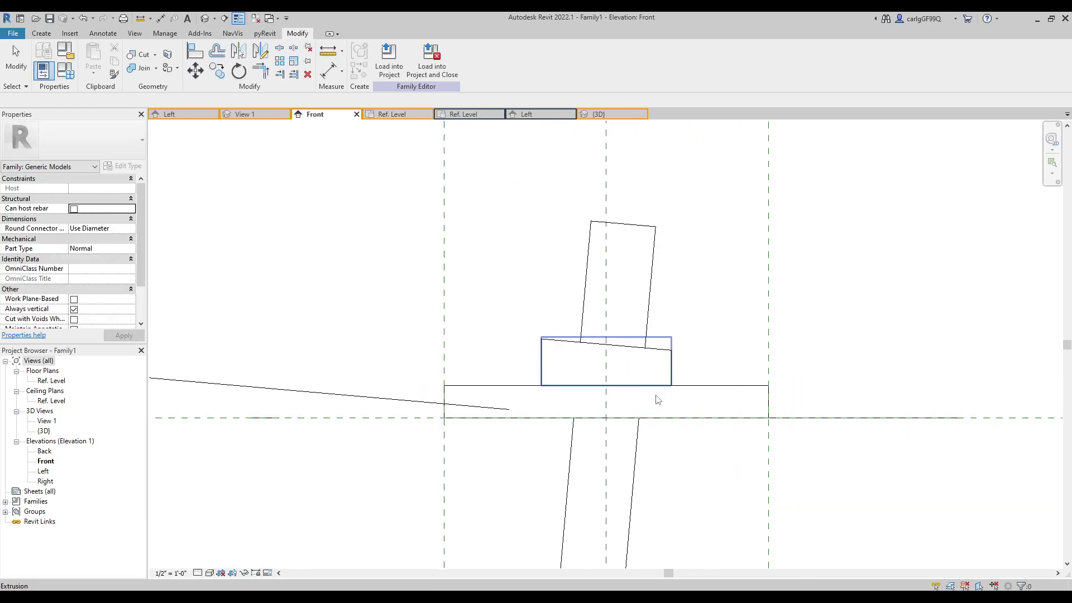
scroll(658, 400, "down", 1)
scroll(648, 402, "down", 2)
scroll(633, 404, "down", 6)
scroll(633, 402, "up", 1)
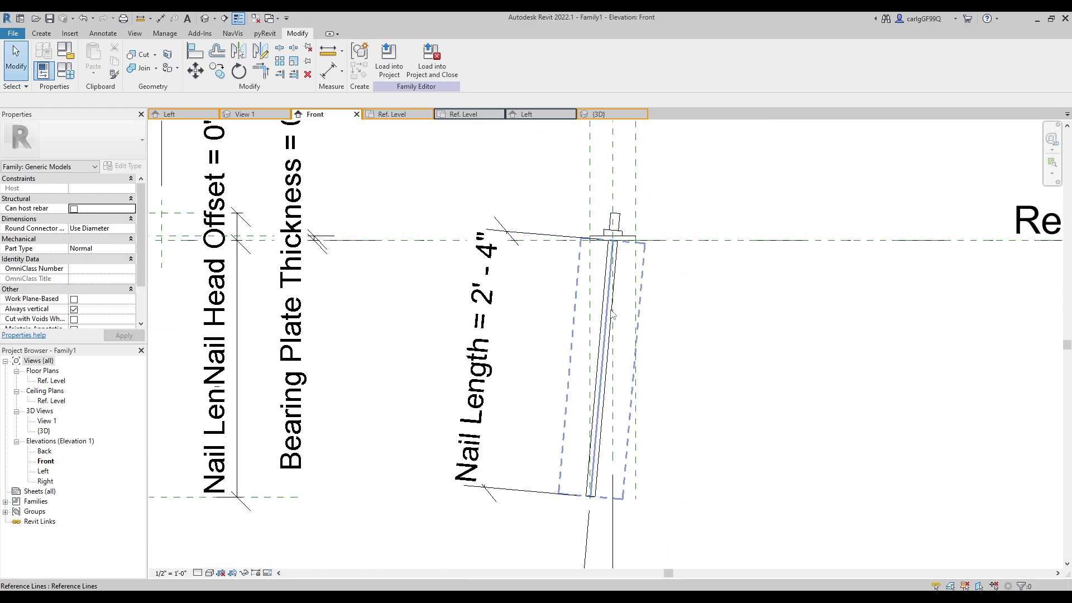
scroll(632, 380, "down", 2)
scroll(629, 347, "up", 2)
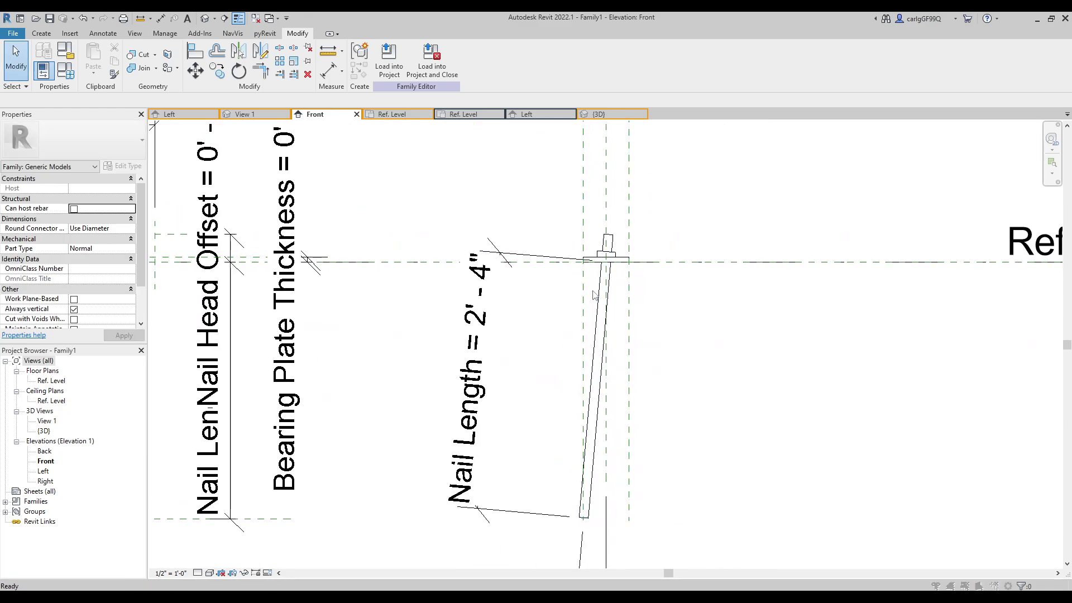
key("ctrl+s")
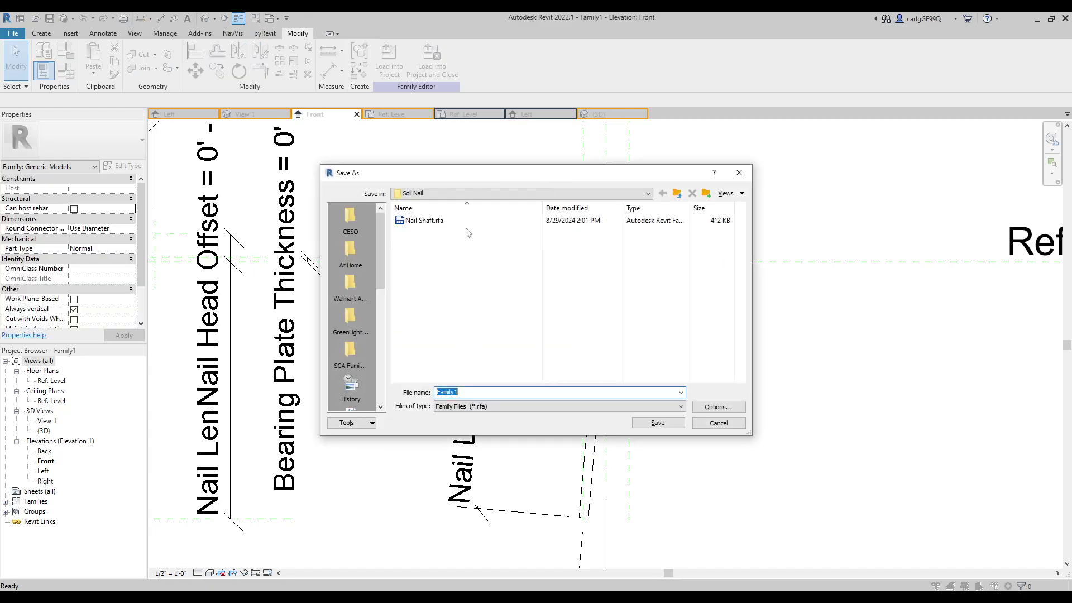
Save the family as Soil Nail
type("Soil Nail")
key("Return")
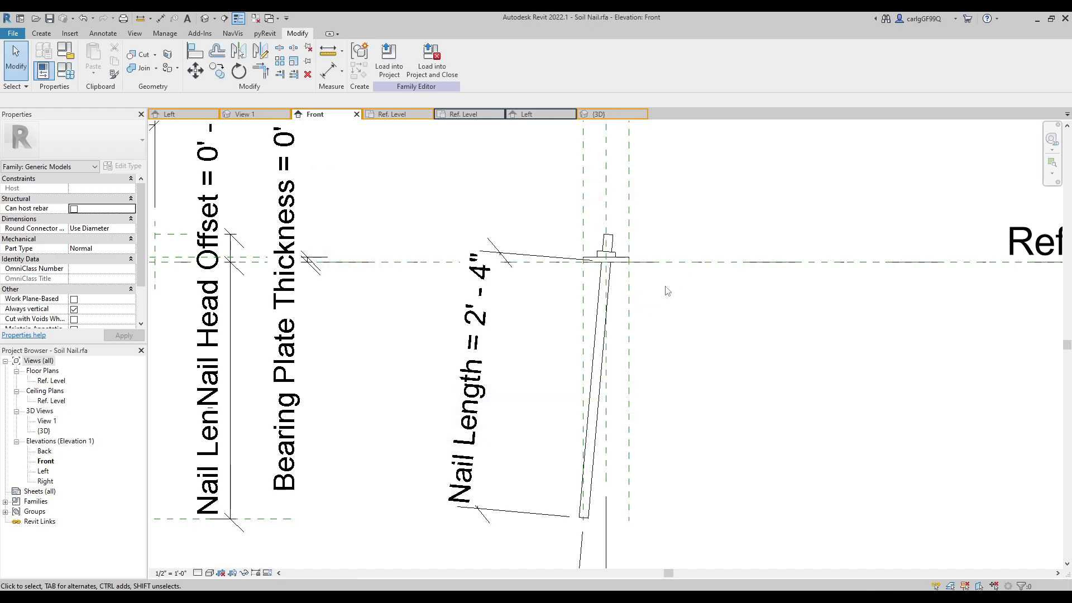
scroll(690, 360, "down", 2)
scroll(642, 308, "down", 2)
scroll(613, 250, "up", 4)
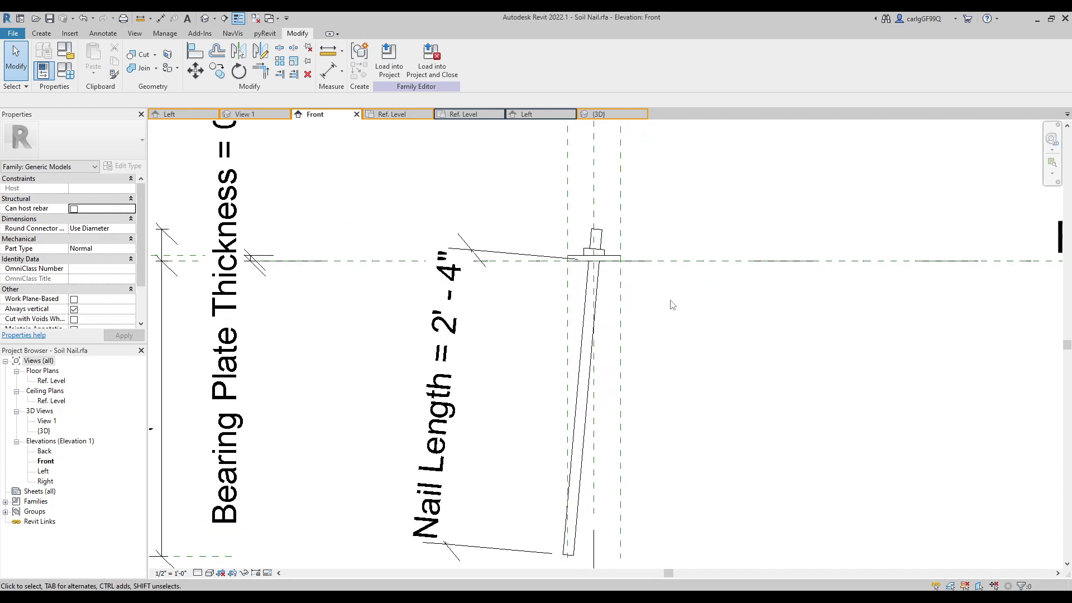
scroll(613, 251, "up", 3)
scroll(579, 328, "up", 1)
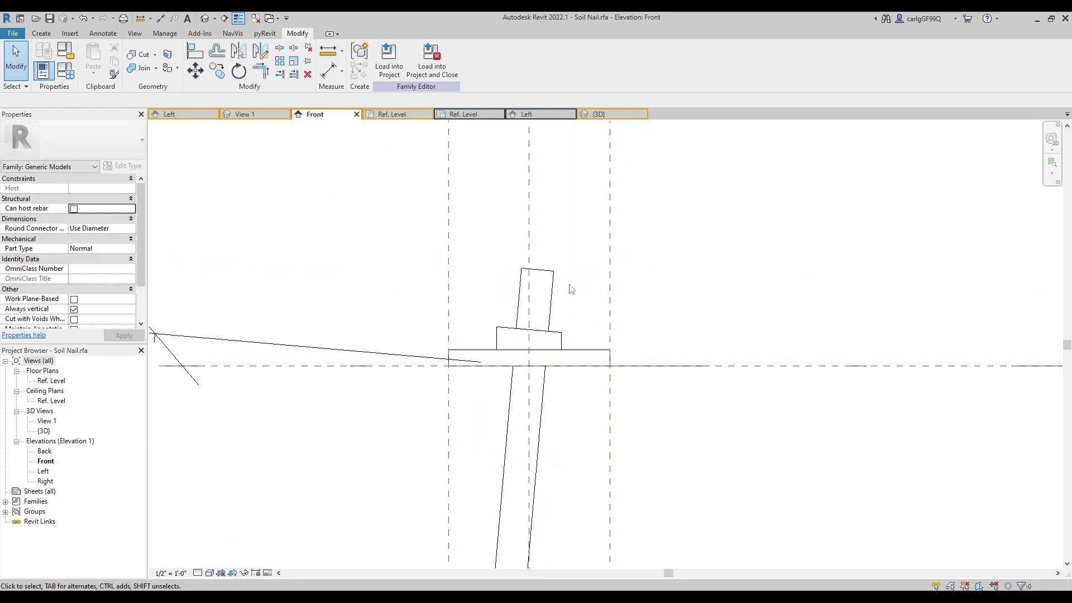
scroll(566, 290, "down", 2)
scroll(566, 290, "down", 2)
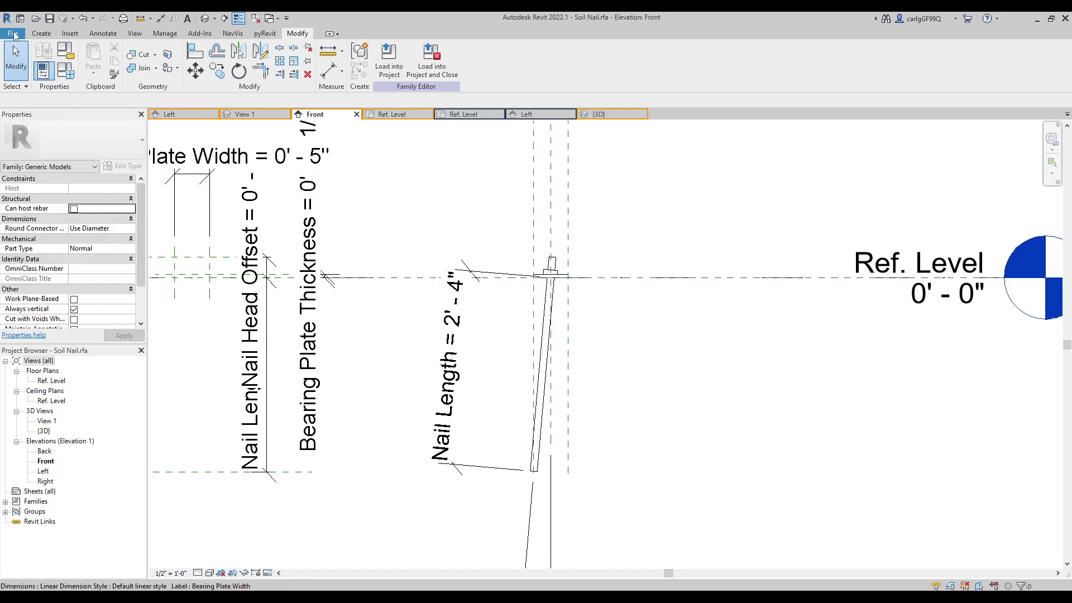
Start a new family from a template, after cancelling an accidental new project
left_click(13, 35)
mouse_move(37, 76)
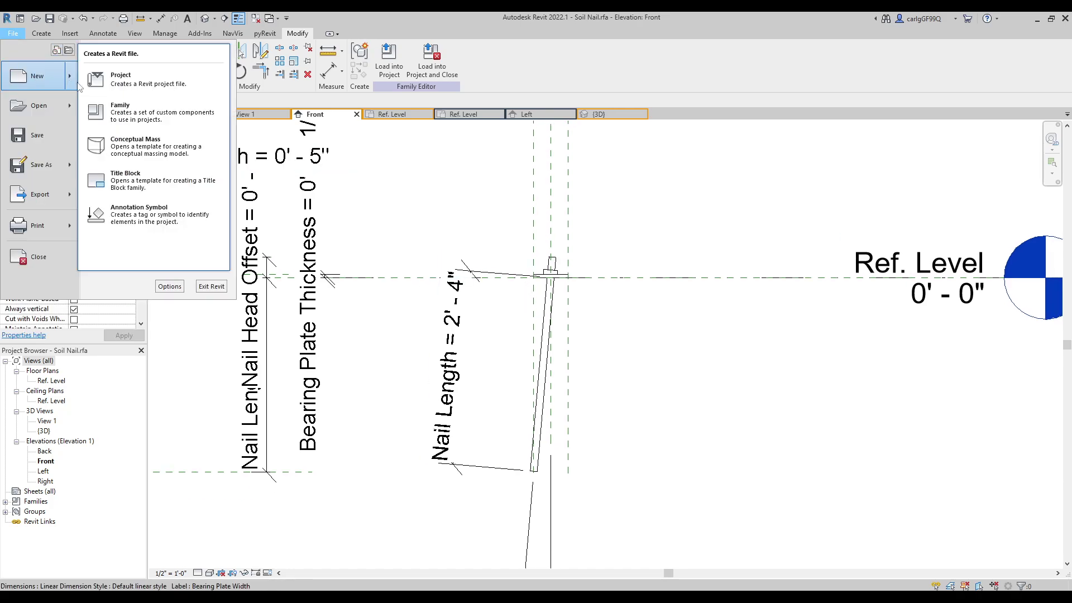
left_click(121, 78)
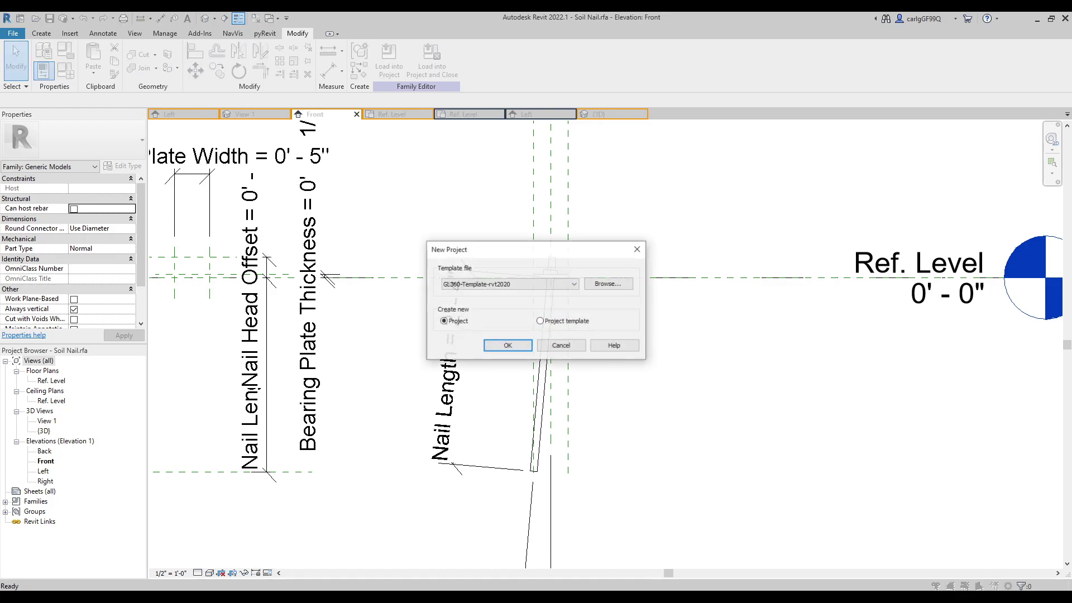
key("Escape")
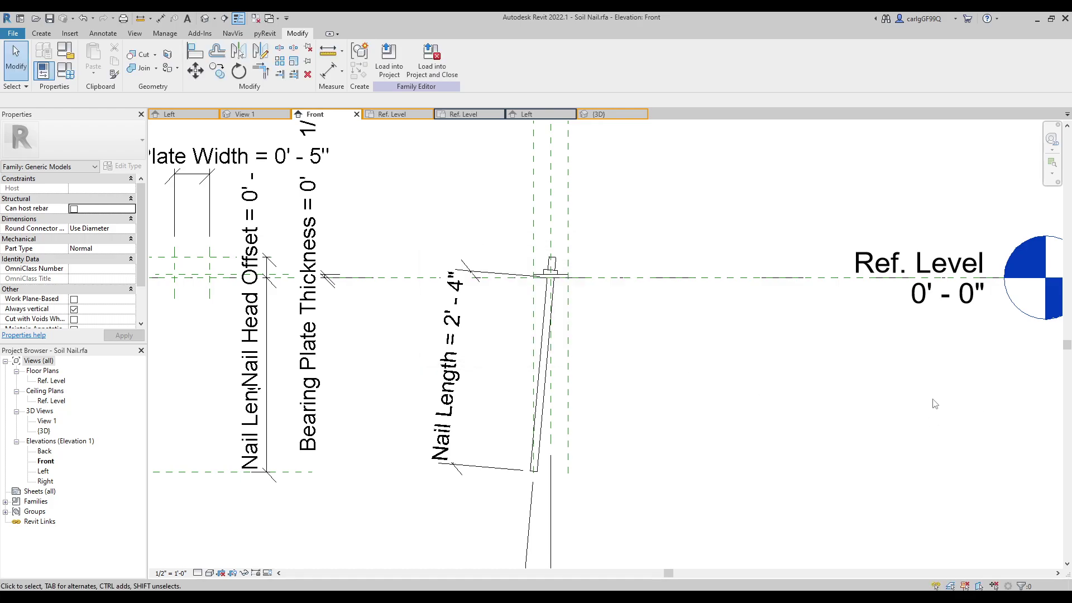
left_click(12, 33)
mouse_move(37, 76)
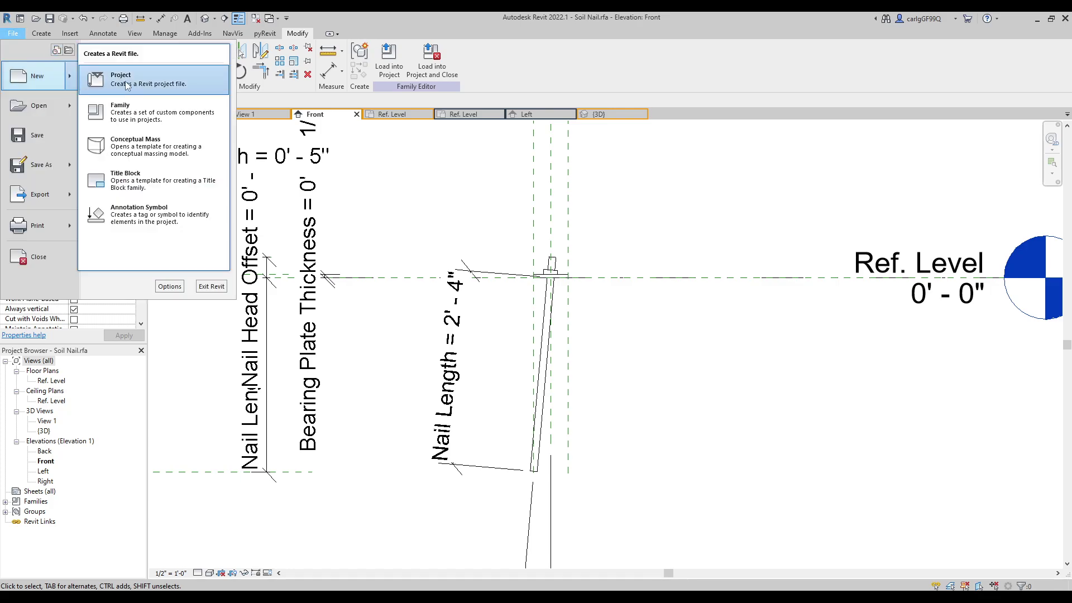
left_click(126, 108)
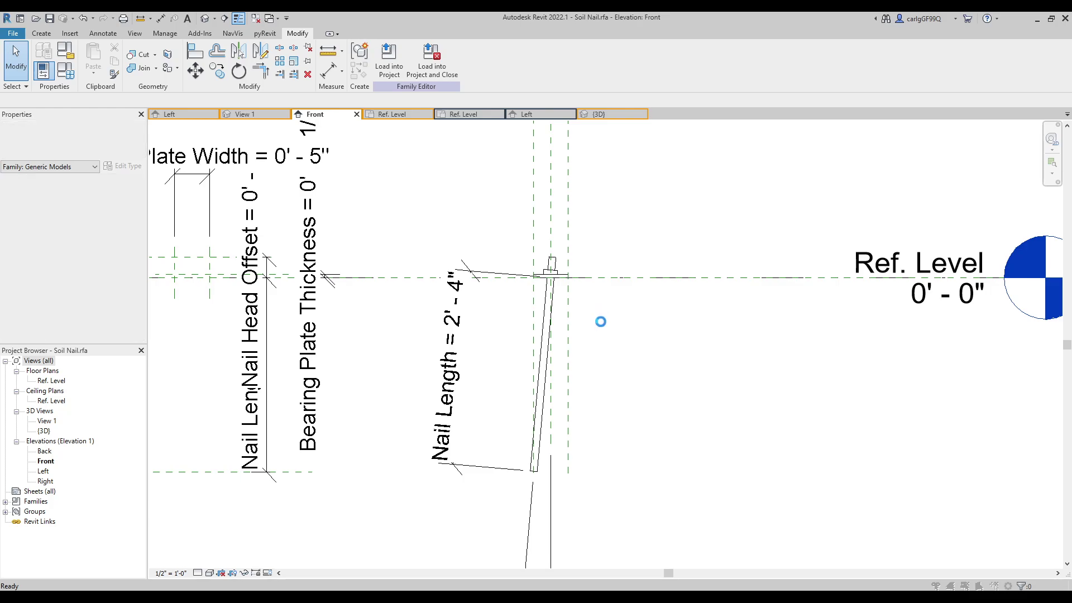
Open the Generic Model face based template as a new family
scroll(482, 325, "down", 3)
scroll(481, 326, "down", 3)
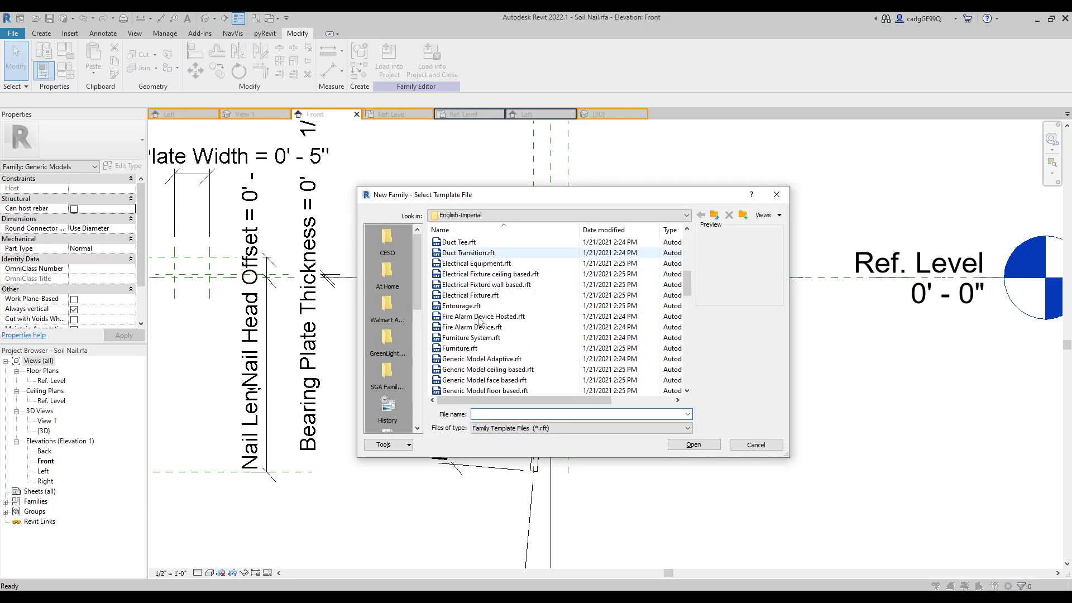
scroll(481, 325, "down", 3)
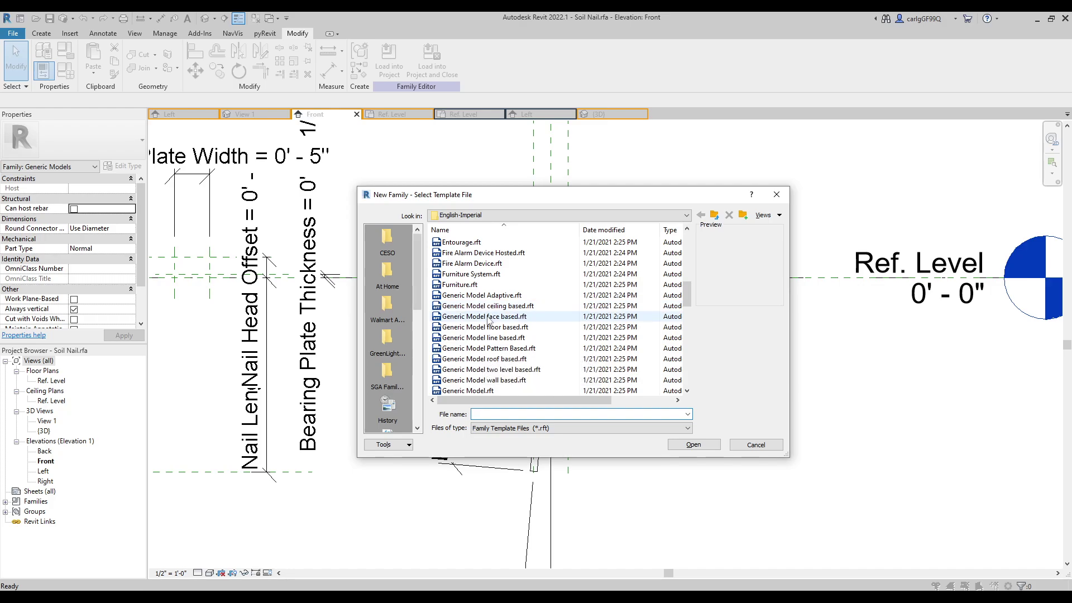
left_click(489, 317)
scroll(490, 324, "down", 1)
scroll(493, 333, "down", 1)
scroll(495, 341, "up", 2)
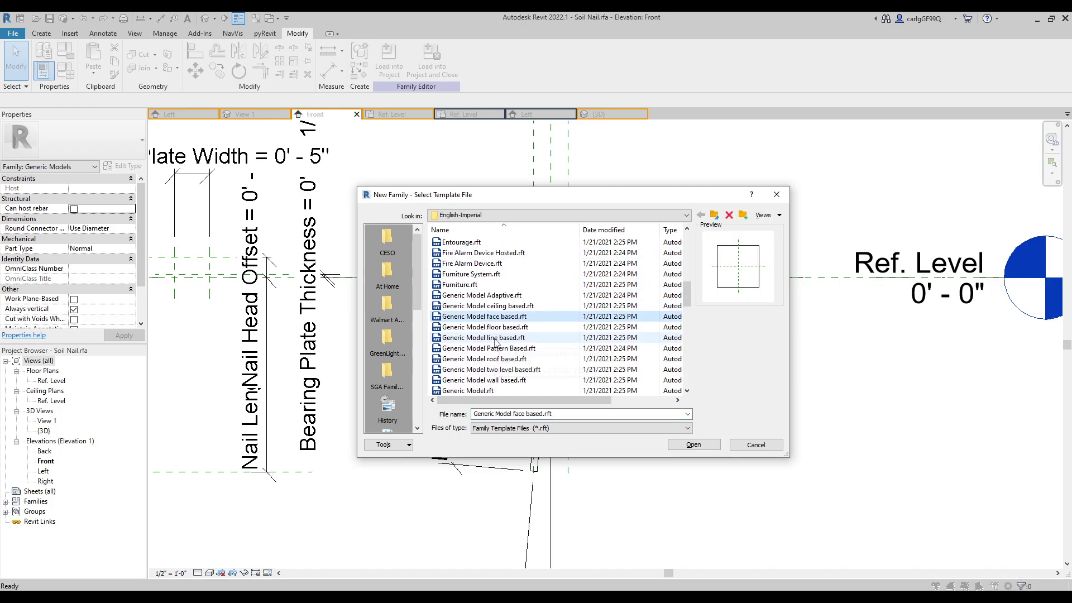
left_click(694, 445)
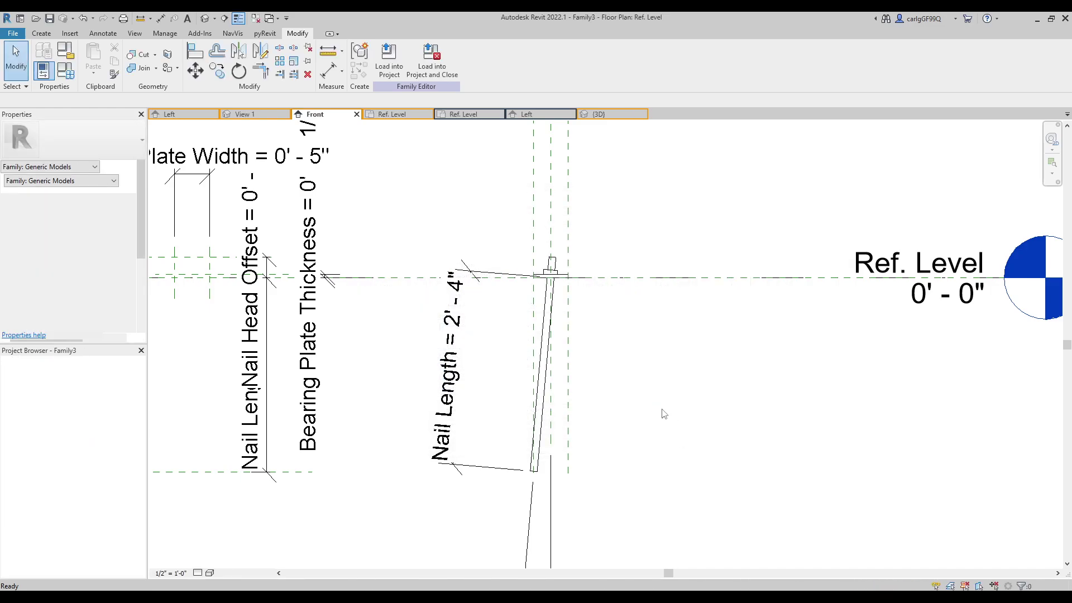
Set the host slab extrusion's depth to 2 inches and check it in 3D
scroll(559, 329, "down", 1)
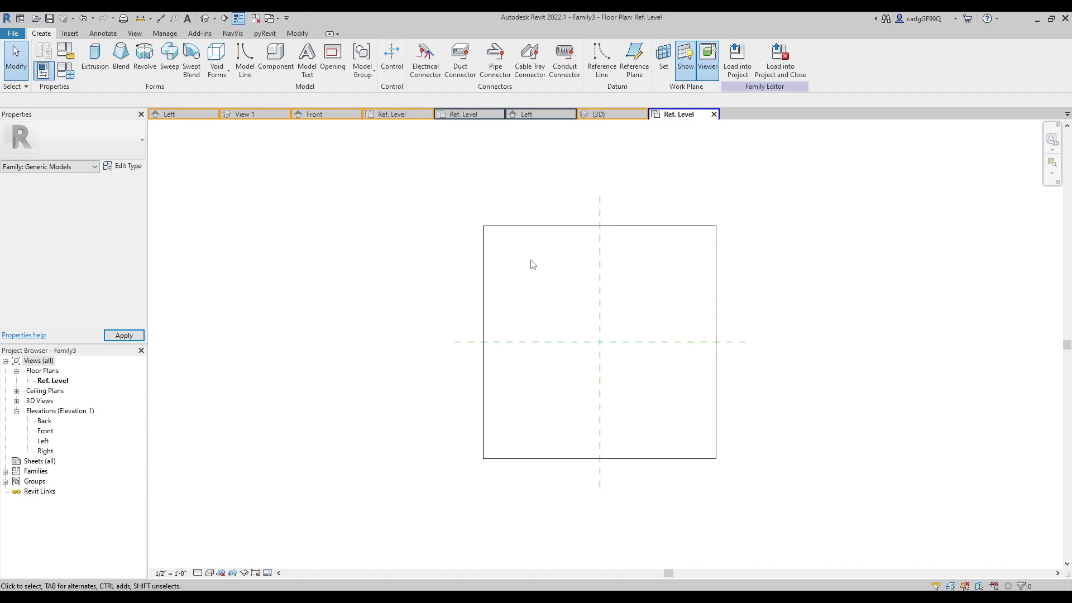
left_click(531, 226)
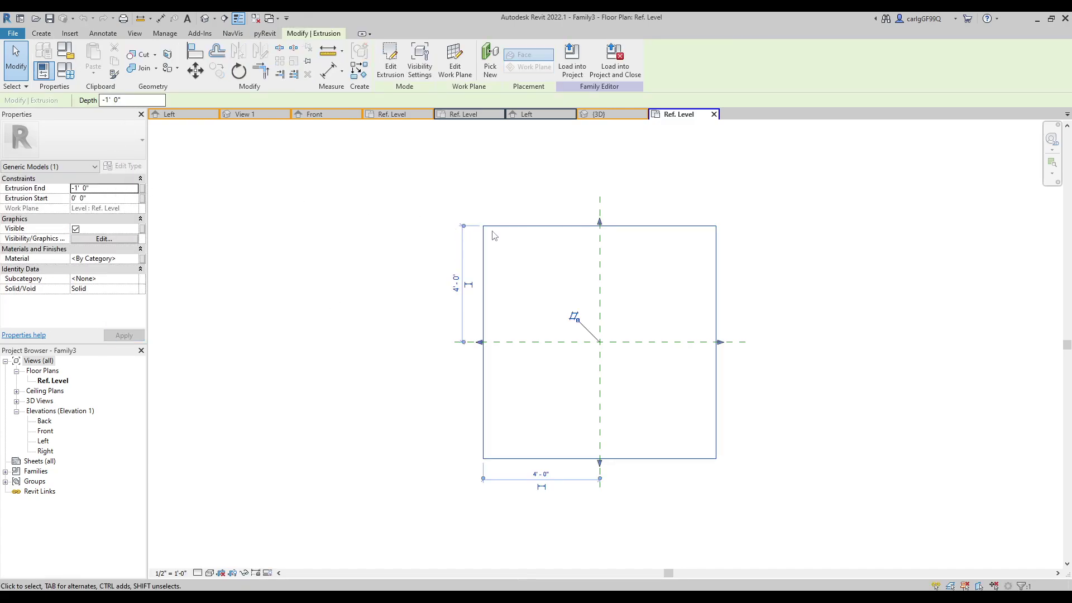
left_click(102, 101)
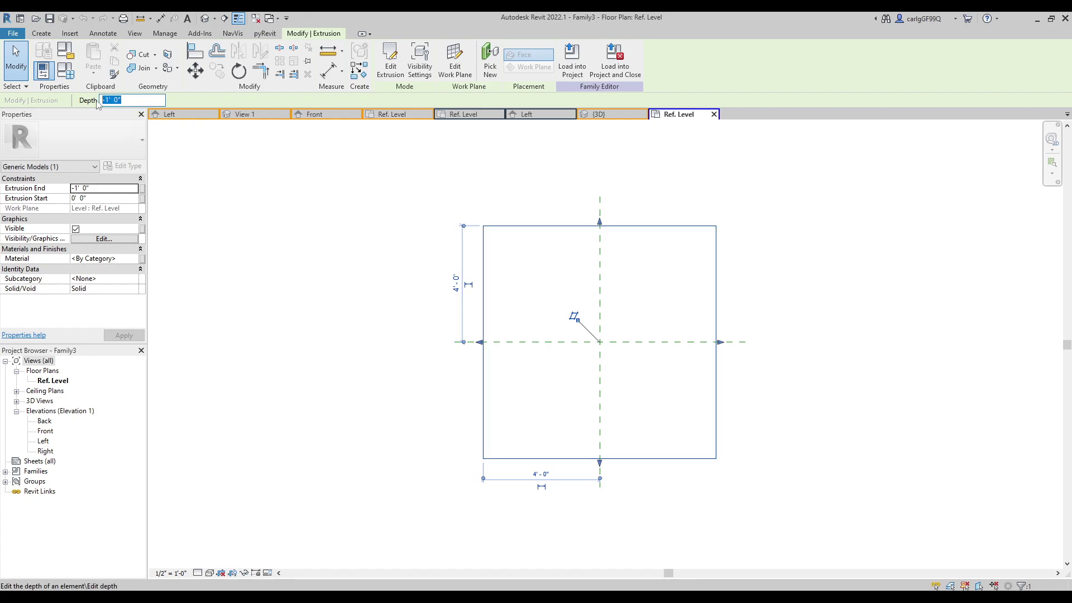
type("-0")
left_click(411, 235)
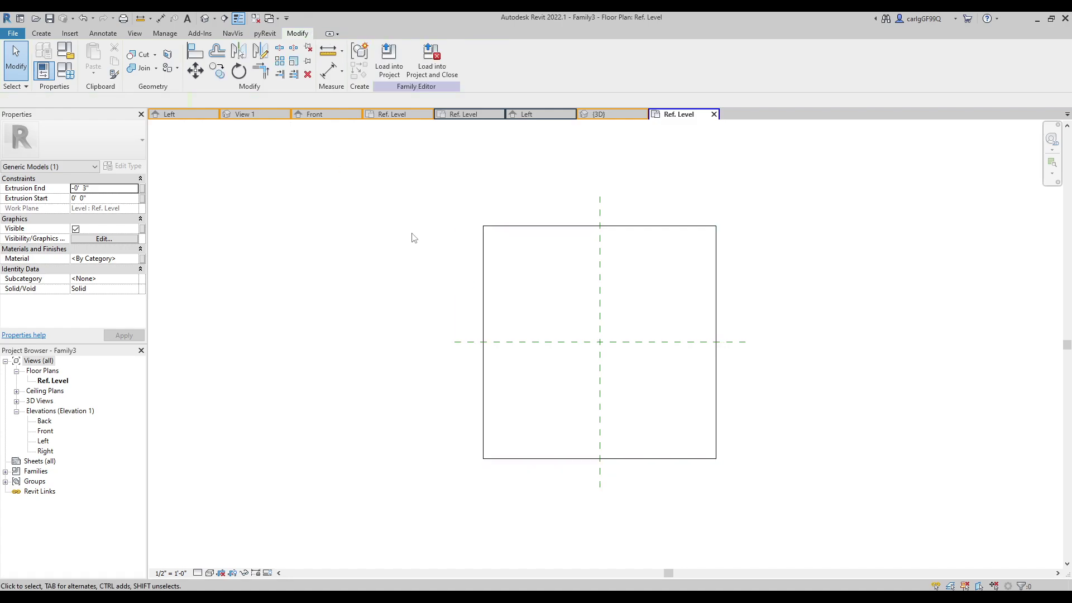
key("3")
key("d")
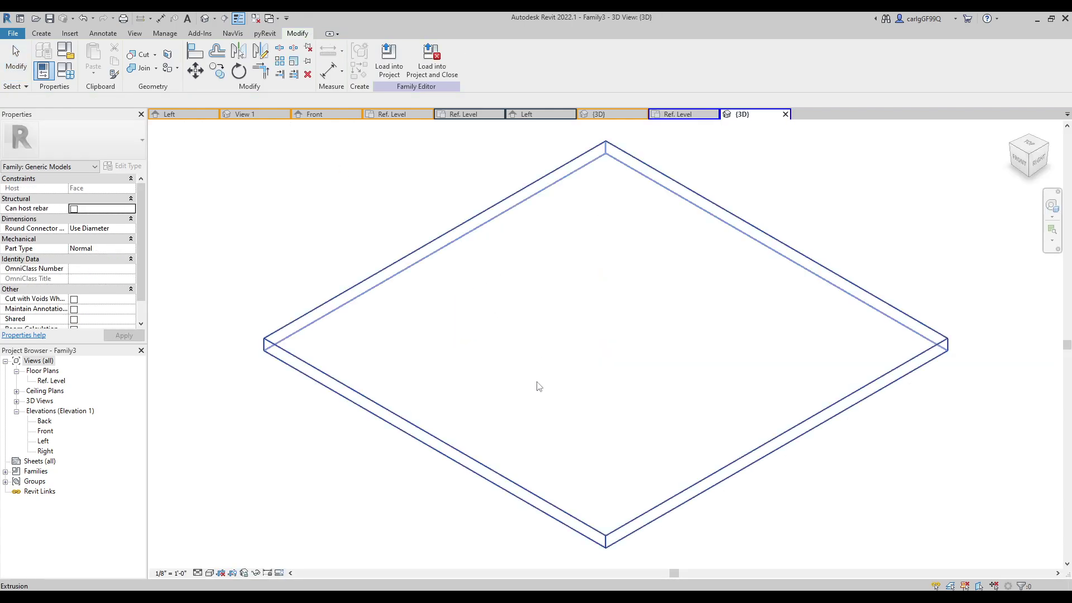
left_click(568, 431)
mouse_move(567, 431)
middle_mouse_down("shift")
mouse_move(623, 333)
mouse_move(602, 314)
middle_mouse_up("shift")
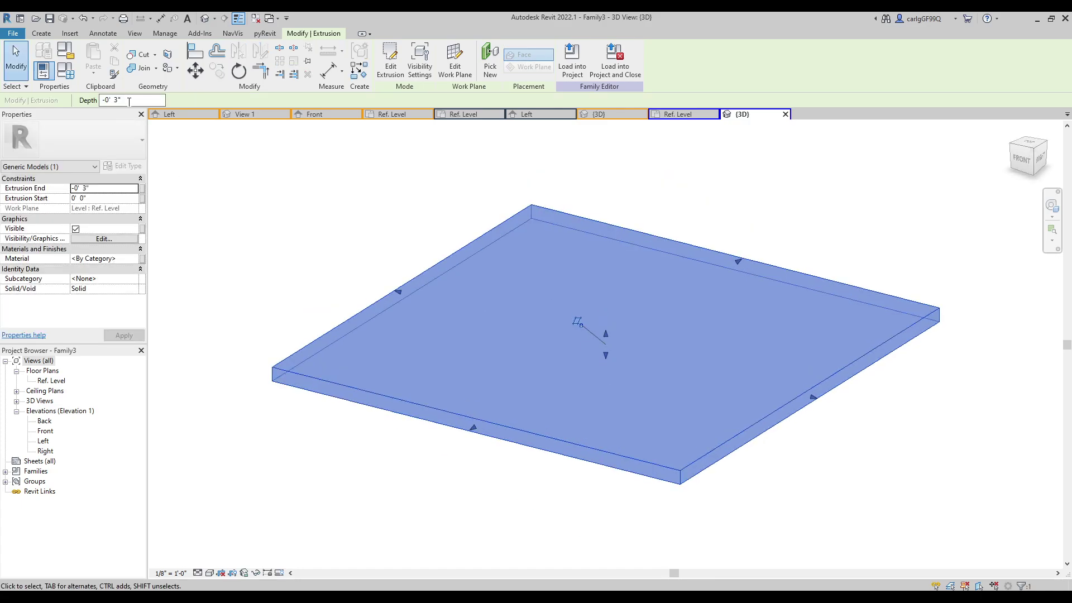
type("-0 2")
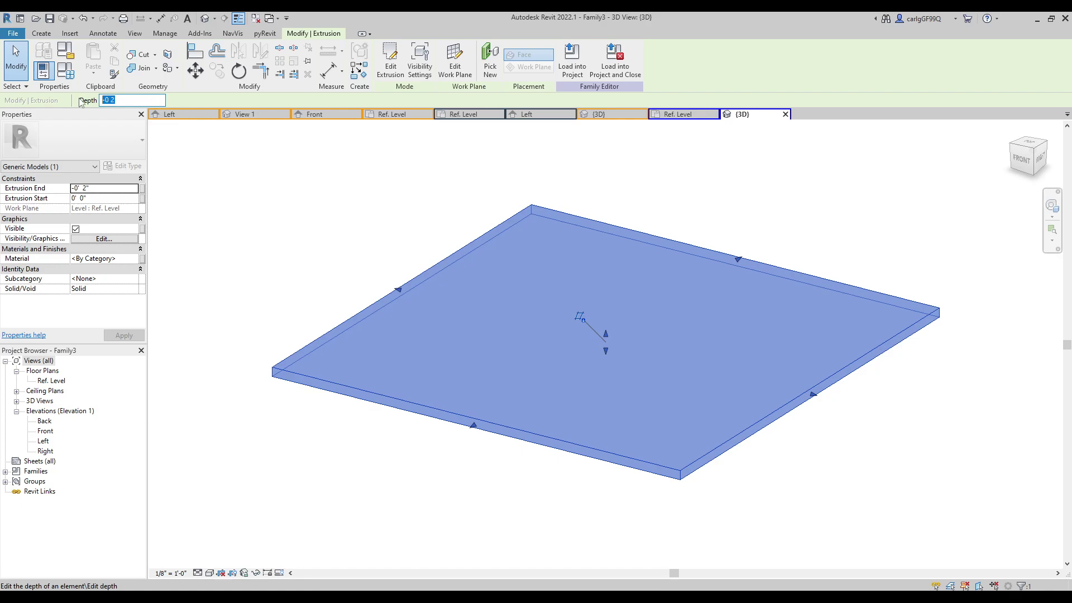
type("-0 4")
left_click(694, 232)
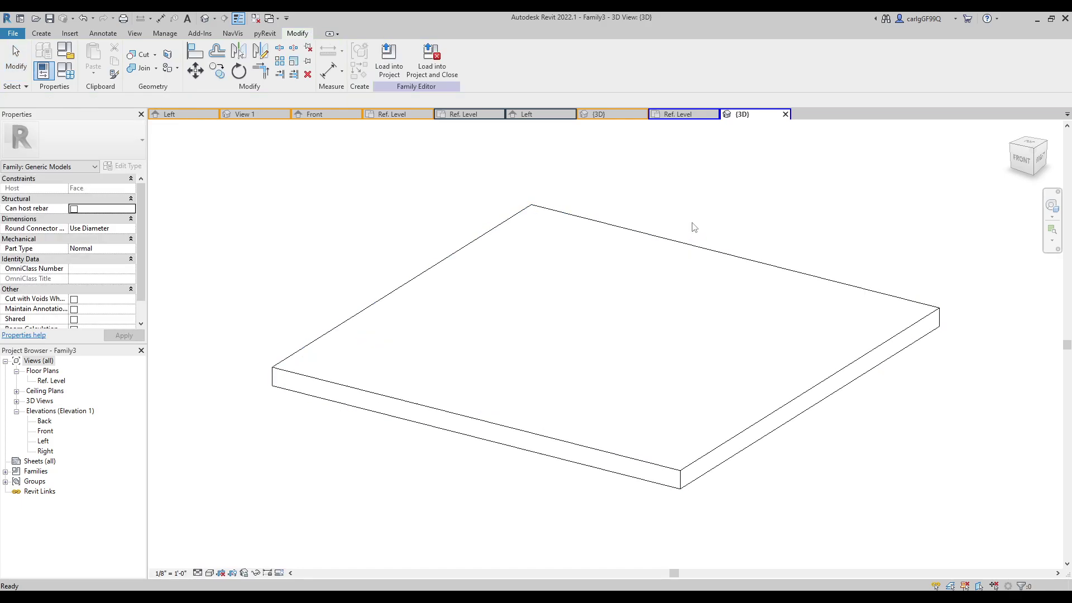
scroll(692, 220, "down", 1)
Switch back to the Soil Nail family and load it into the new family
left_click(606, 114)
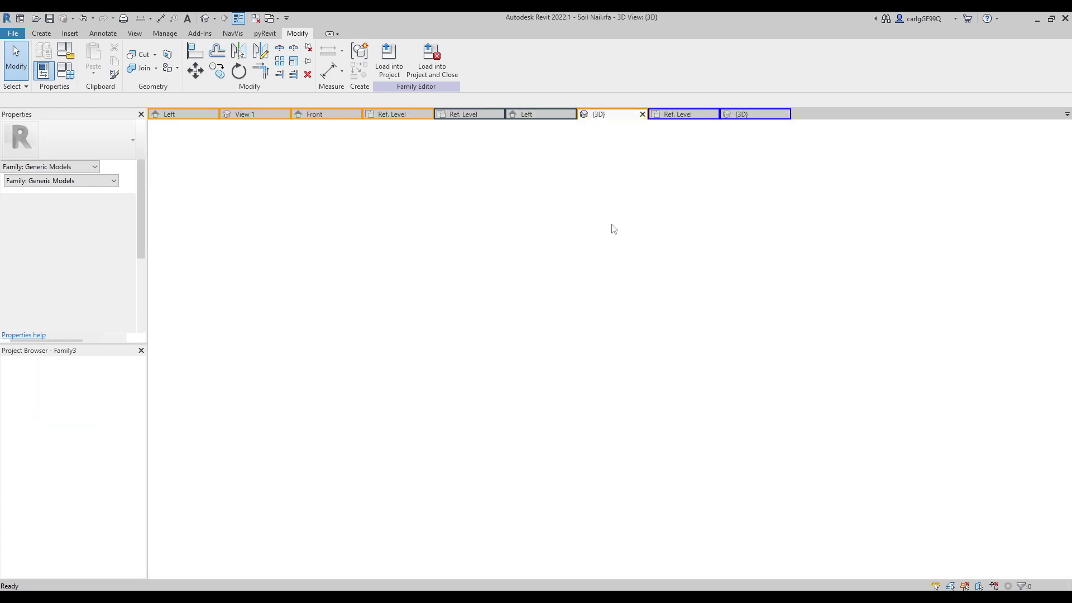
left_click(550, 115)
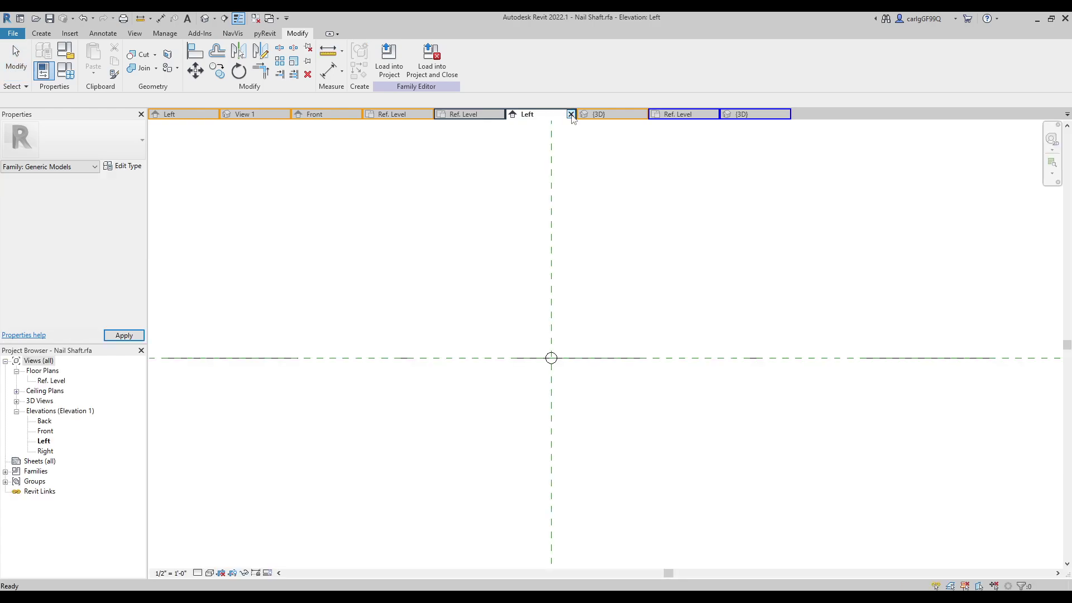
key("ctrl+Tab")
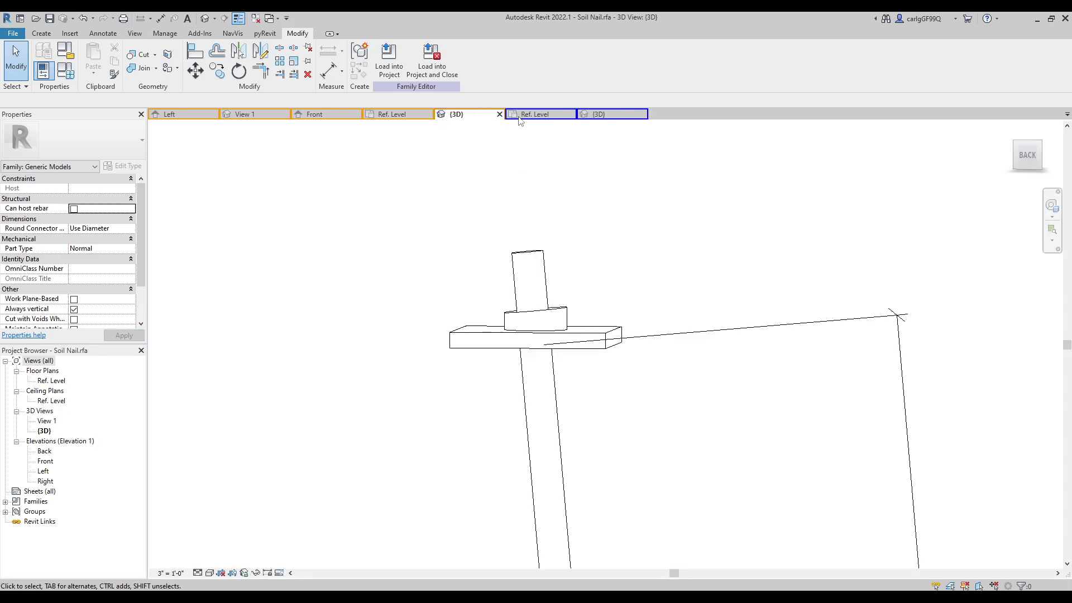
left_click(389, 58)
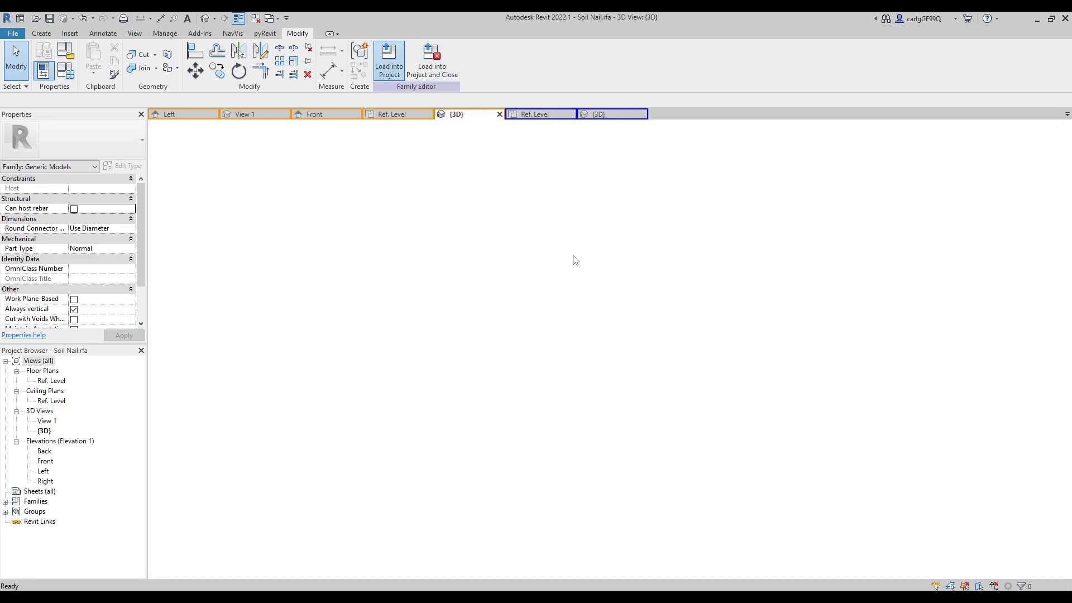
Place the Soil Nail at the slab's plan centre and orbit the 3D view to check it
left_click(601, 342)
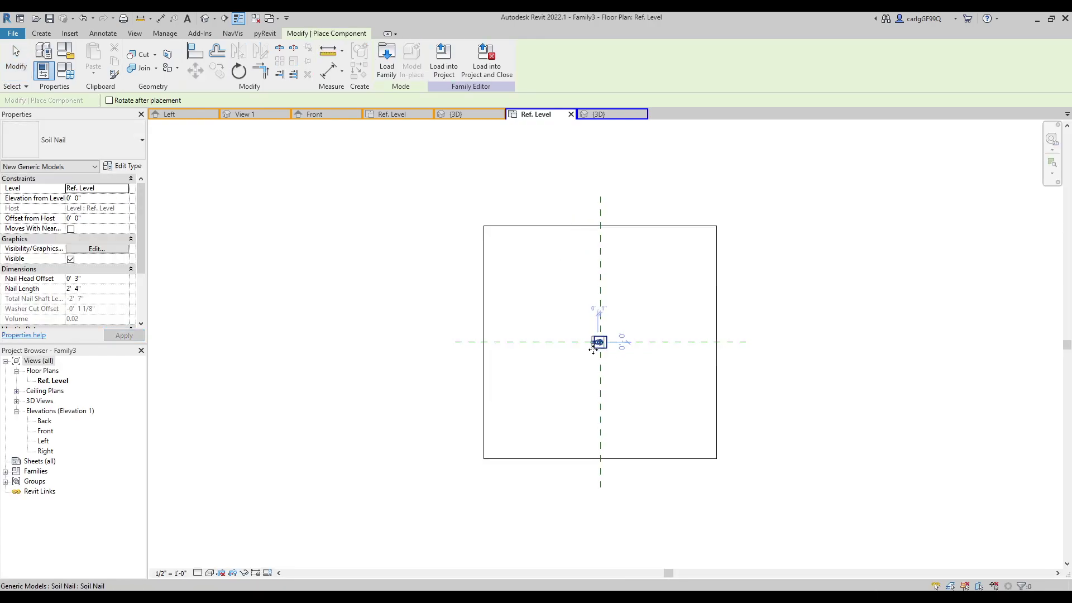
key("ctrl+Tab")
key("Escape")
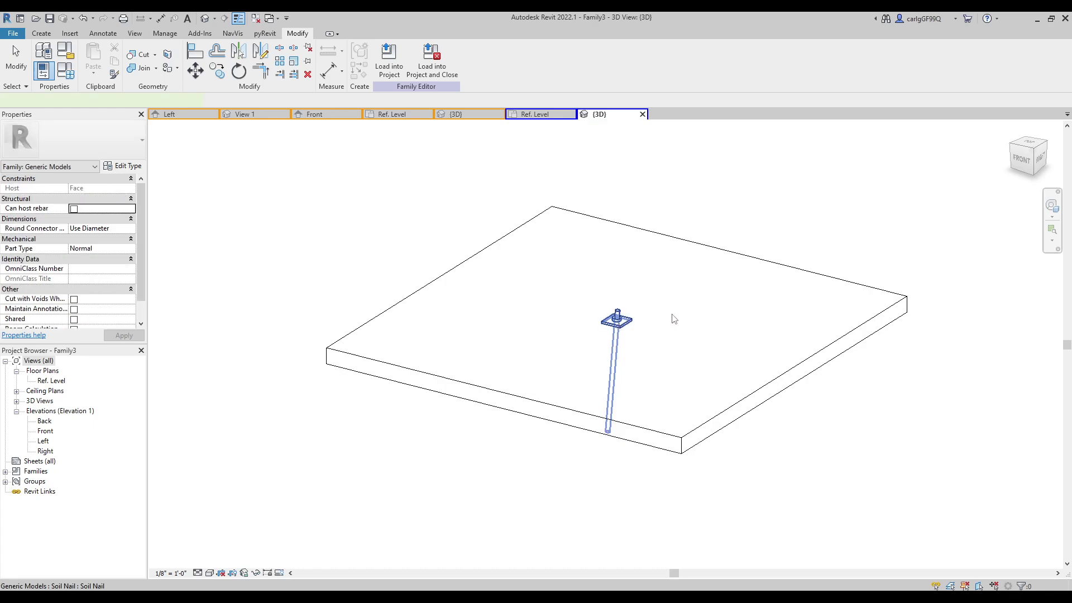
mouse_move(594, 352)
middle_mouse_down("shift")
mouse_move(564, 407)
mouse_move(658, 393)
mouse_move(684, 301)
mouse_move(679, 237)
mouse_move(491, 304)
mouse_move(340, 304)
mouse_move(428, 319)
mouse_move(531, 289)
middle_mouse_up("shift")
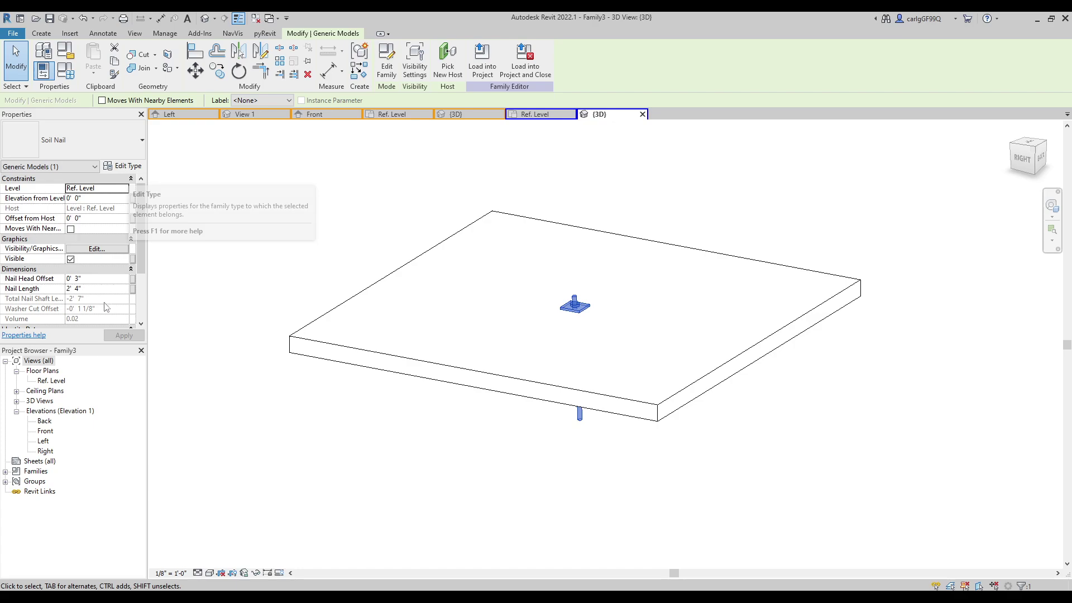
Link the nested nail's Nail Head Offset to a new family parameter
left_click(133, 279)
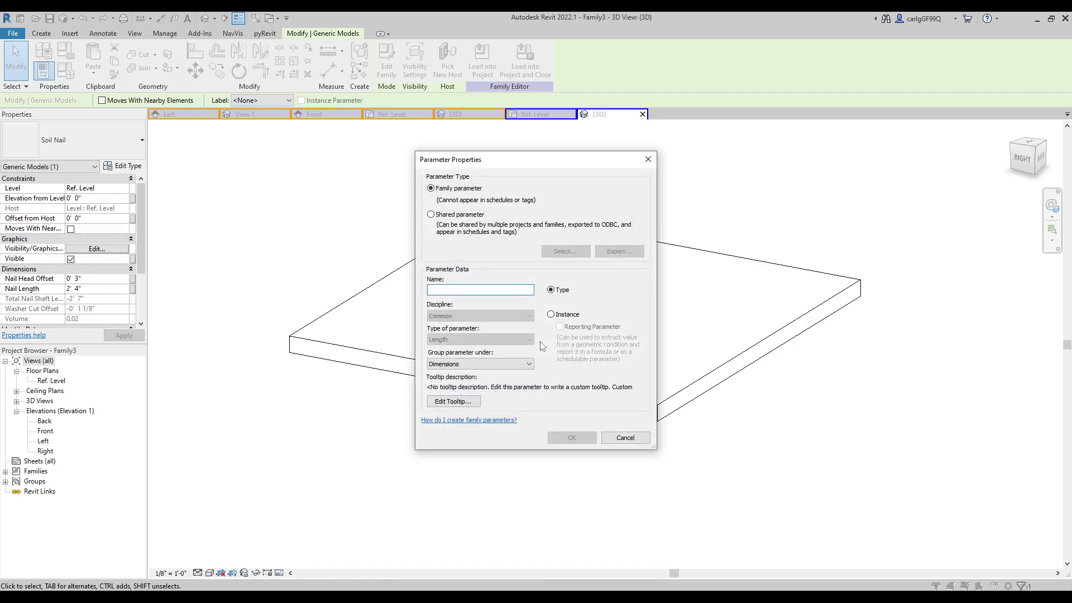
type("Nail Head Offset")
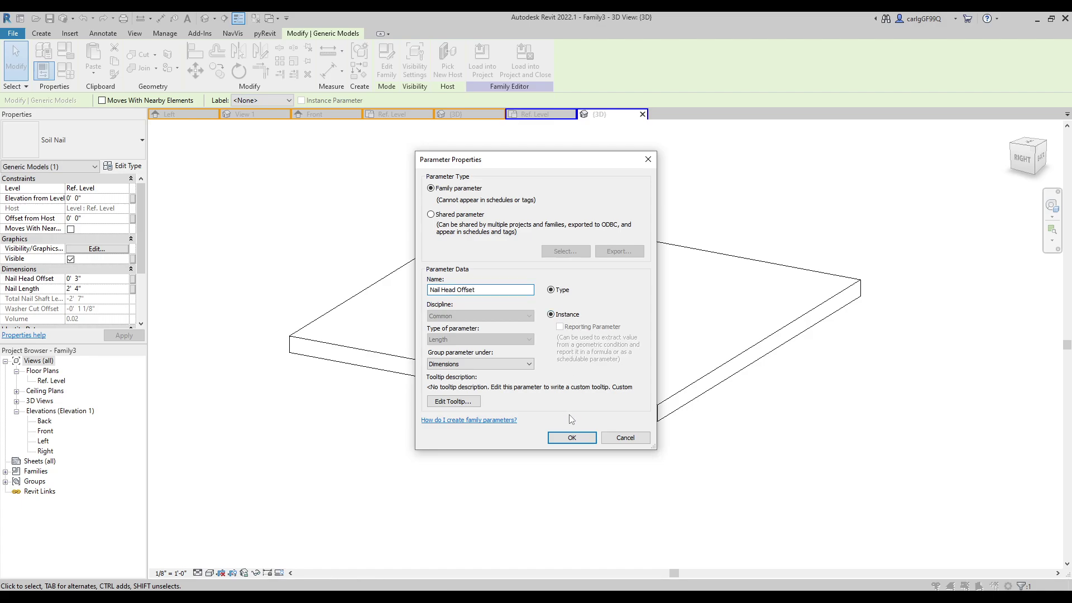
left_click(572, 437)
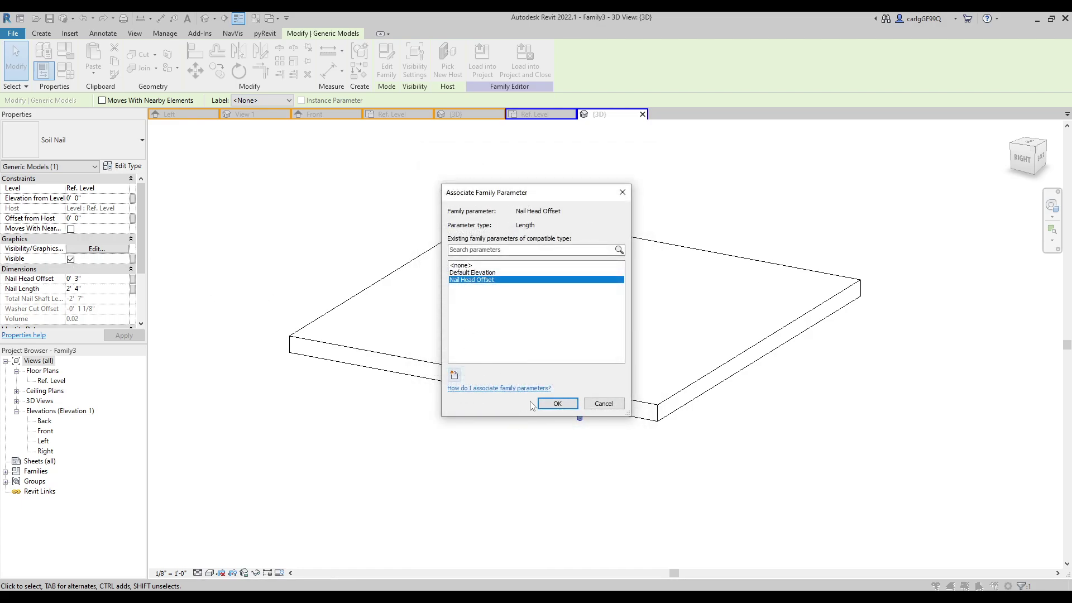
left_click(553, 404)
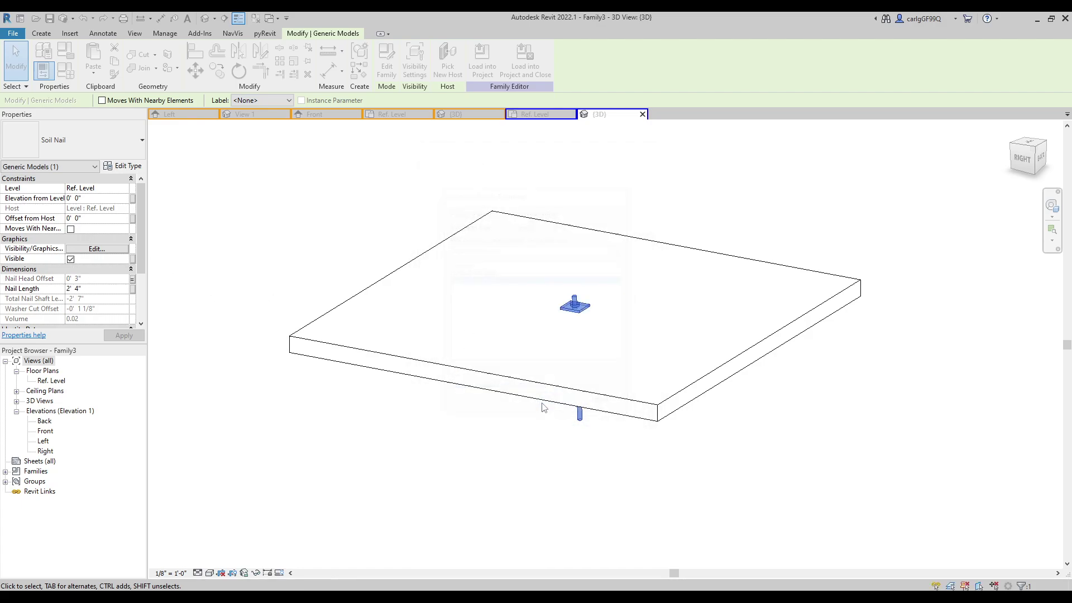
Link Nail Length to a new Nail Length instance parameter
left_click(133, 289)
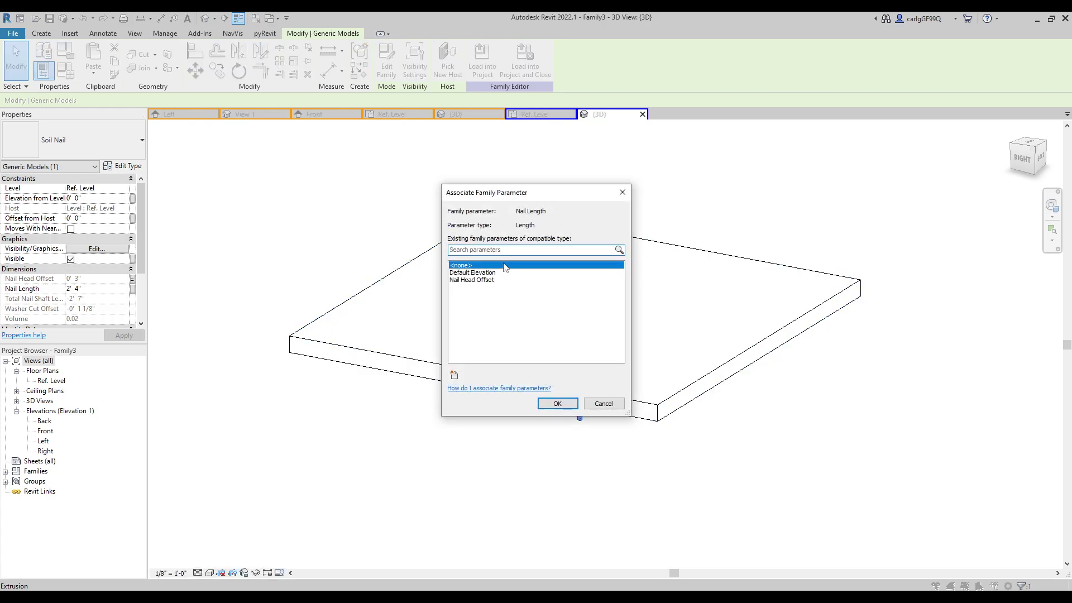
type("Nail Length")
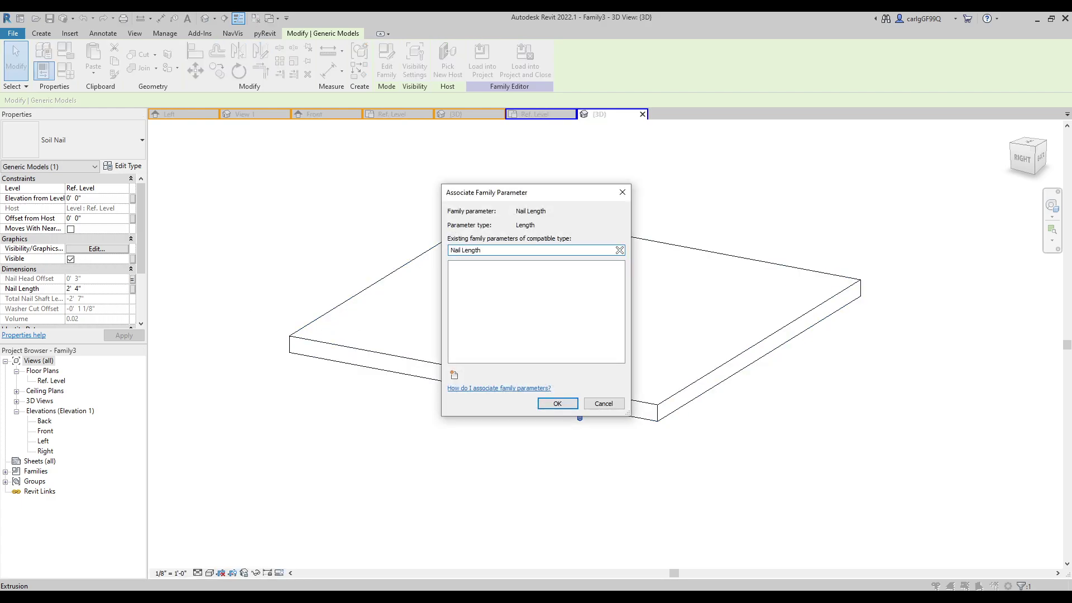
left_click(600, 403)
left_click(134, 289)
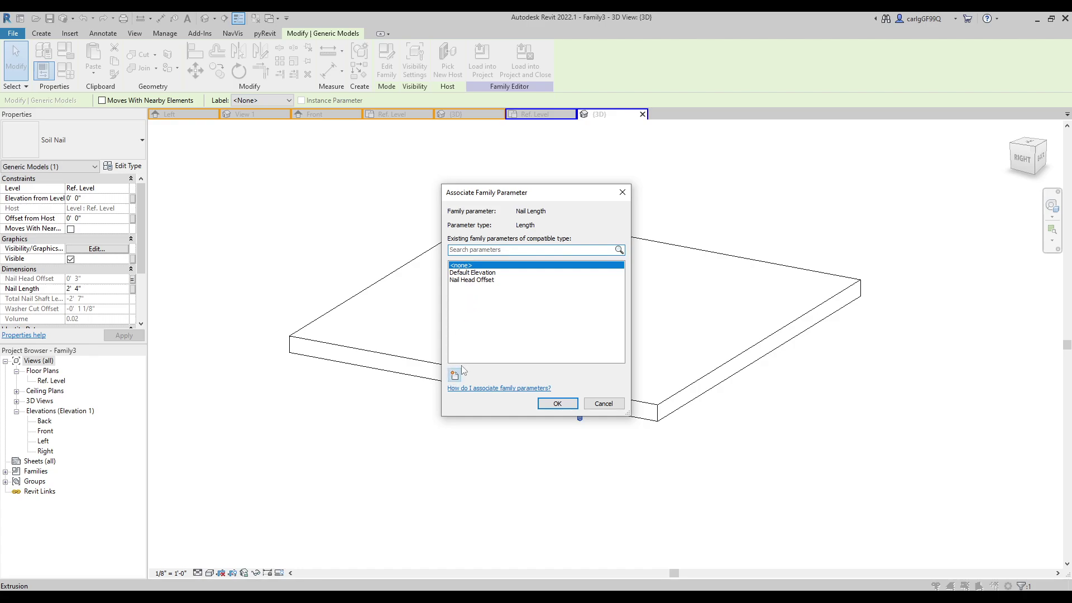
left_click(455, 373)
type("Nail Length")
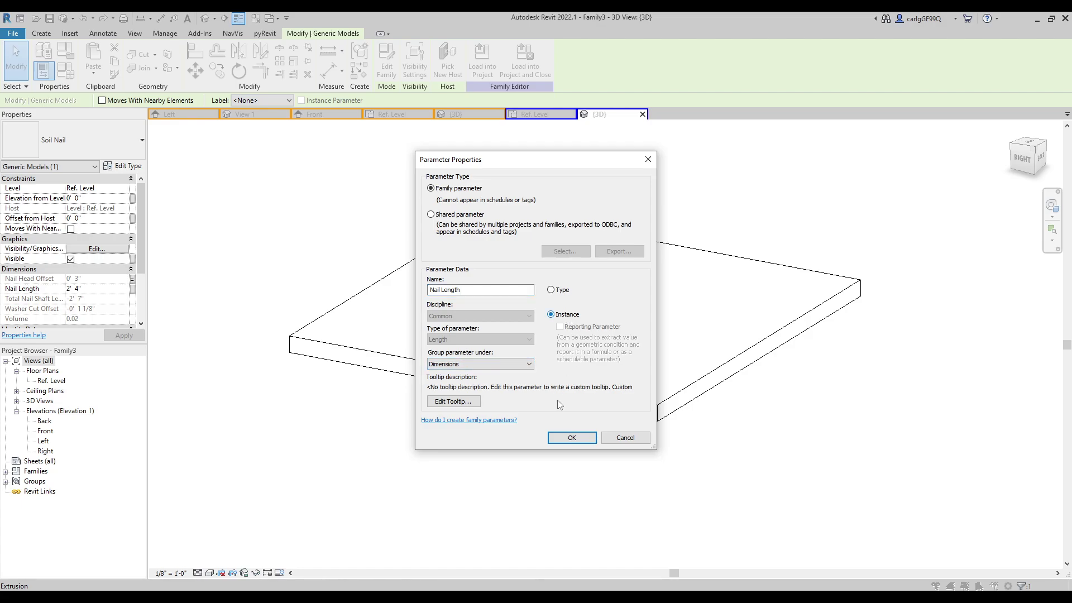
left_click(572, 438)
left_click(561, 403)
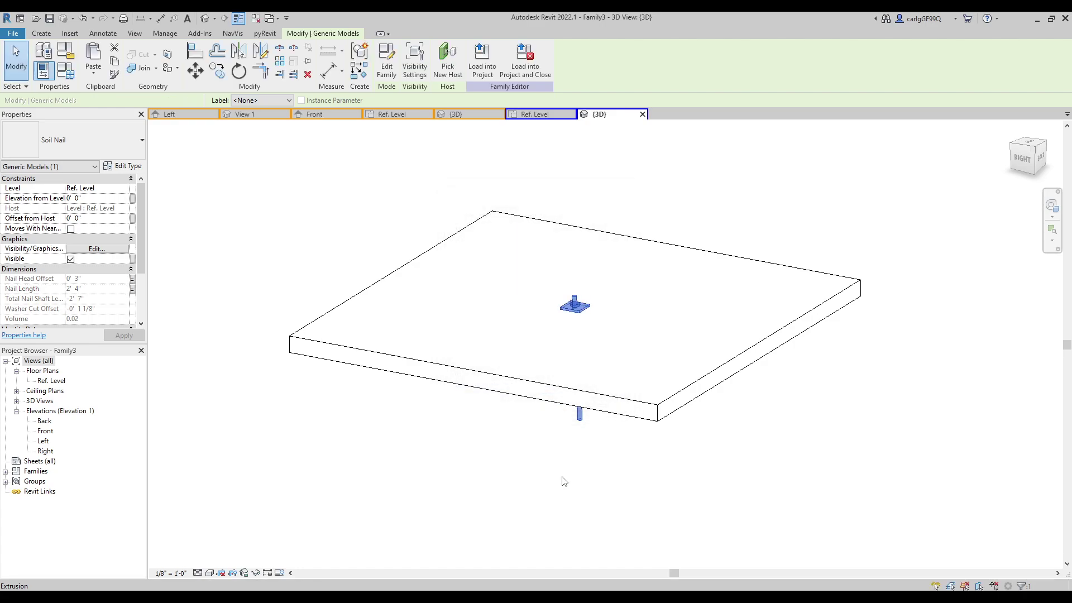
scroll(124, 310, "down", 2)
Select the nested soil nail in Family3's 3D view
scroll(124, 310, "down", 2)
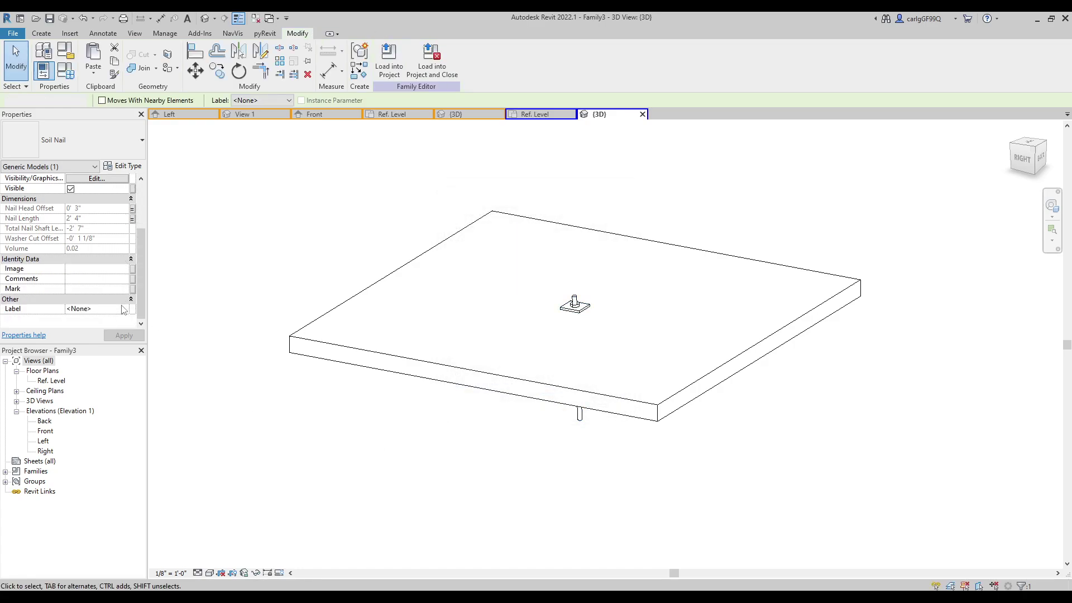
key("Escape")
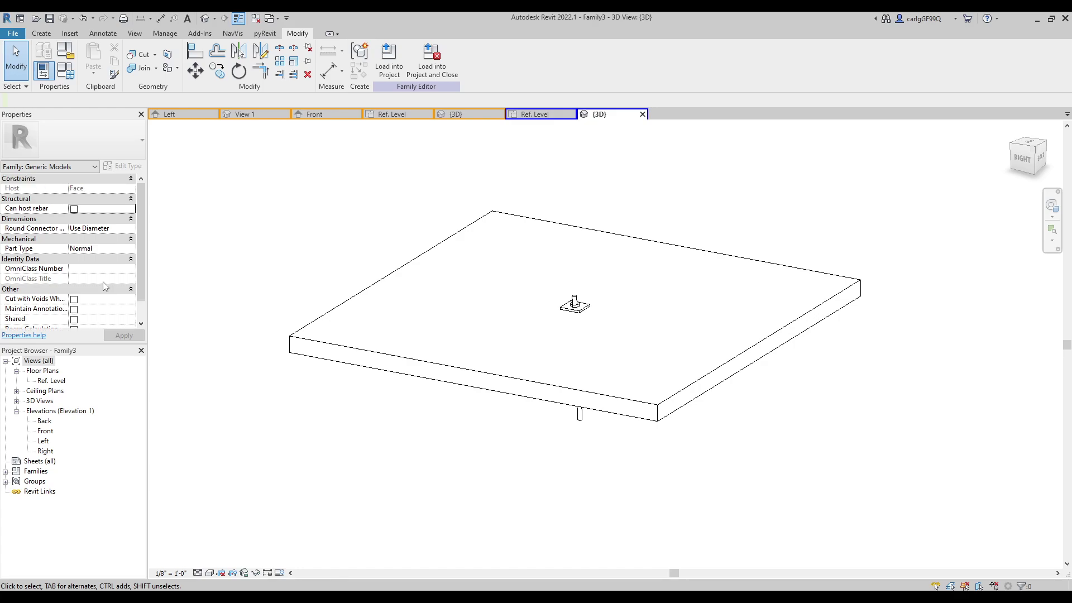
left_click(576, 304)
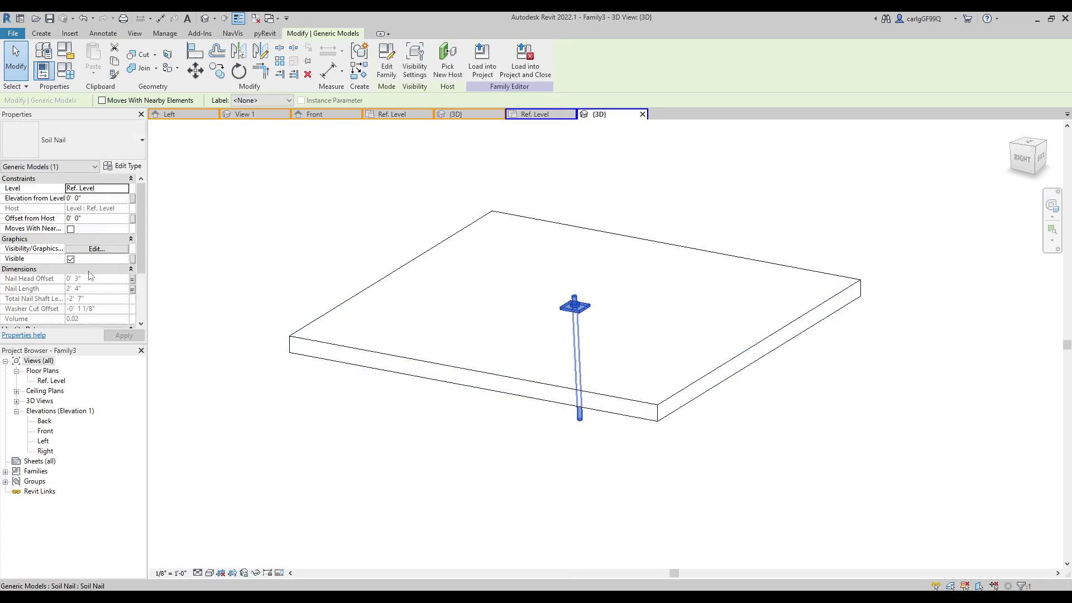
scroll(99, 295, "down", 1)
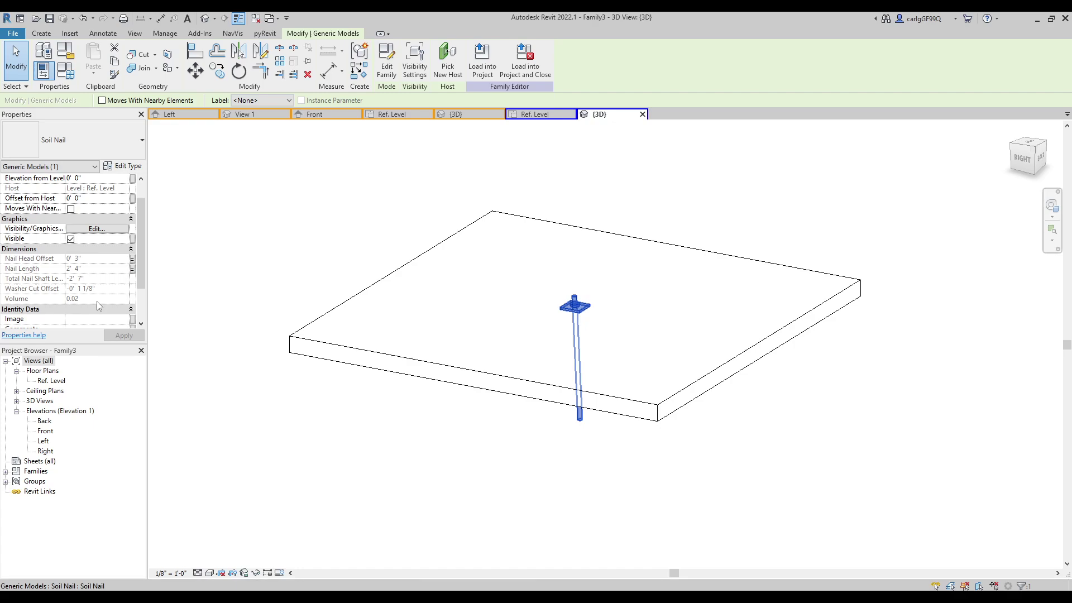
scroll(97, 305, "down", 2)
scroll(97, 305, "up", 2)
scroll(97, 305, "up", 1)
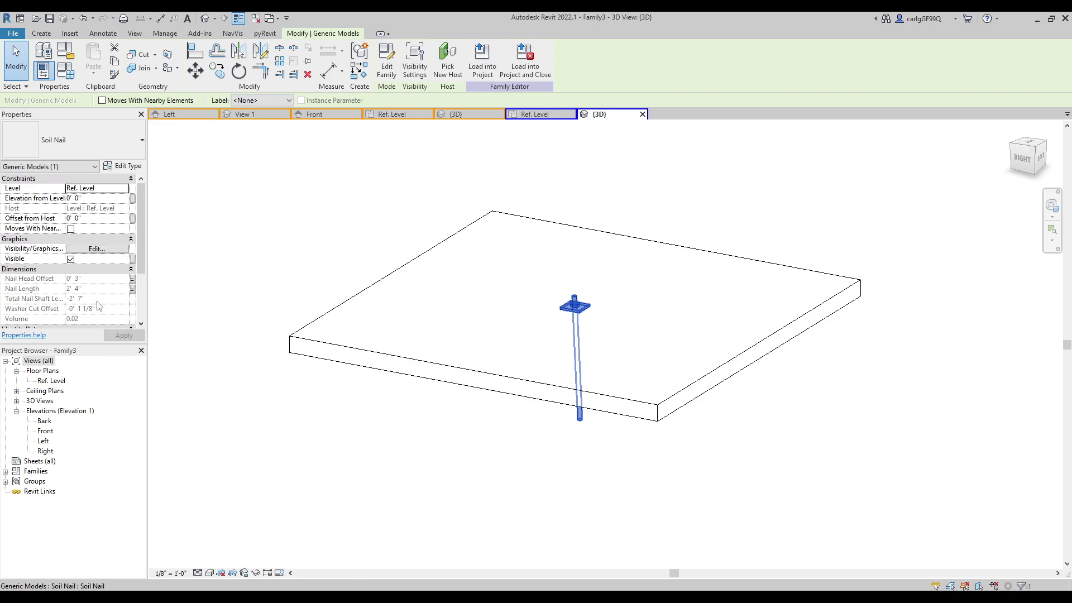
Review the nail's type values (Nail Angle 5.00°) without changes, then return to Soil Nail's 3D view
left_click(112, 172)
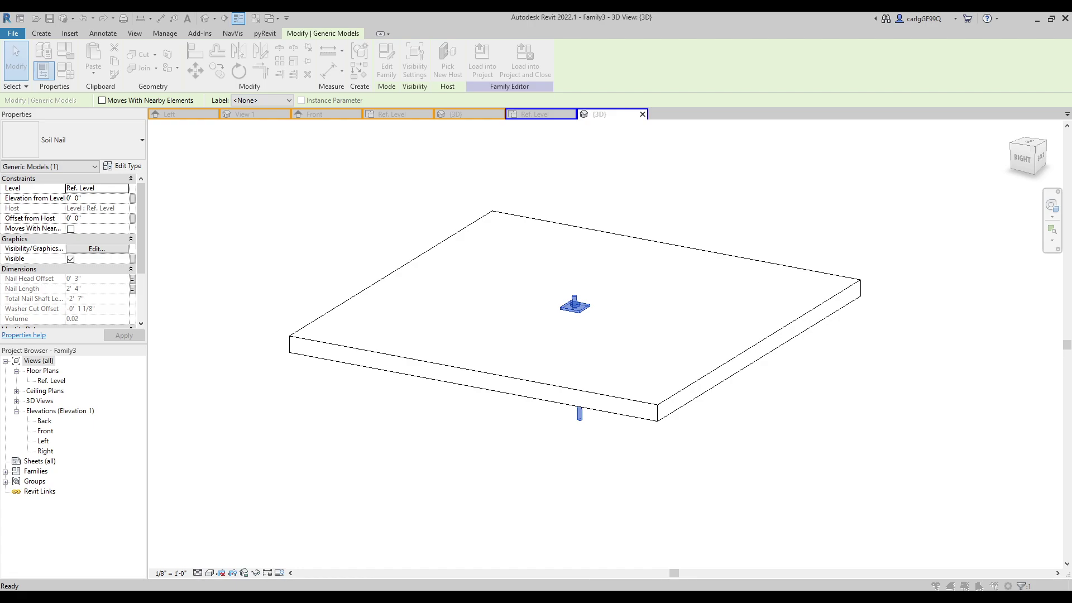
left_click_drag(628, 191, 729, 184)
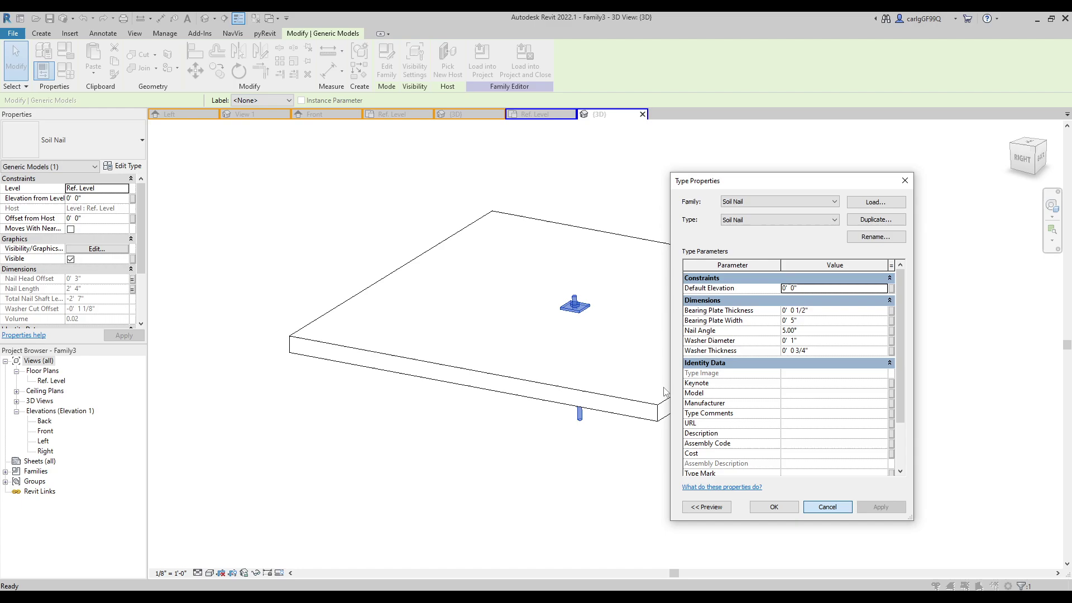
left_click(828, 507)
left_click(466, 115)
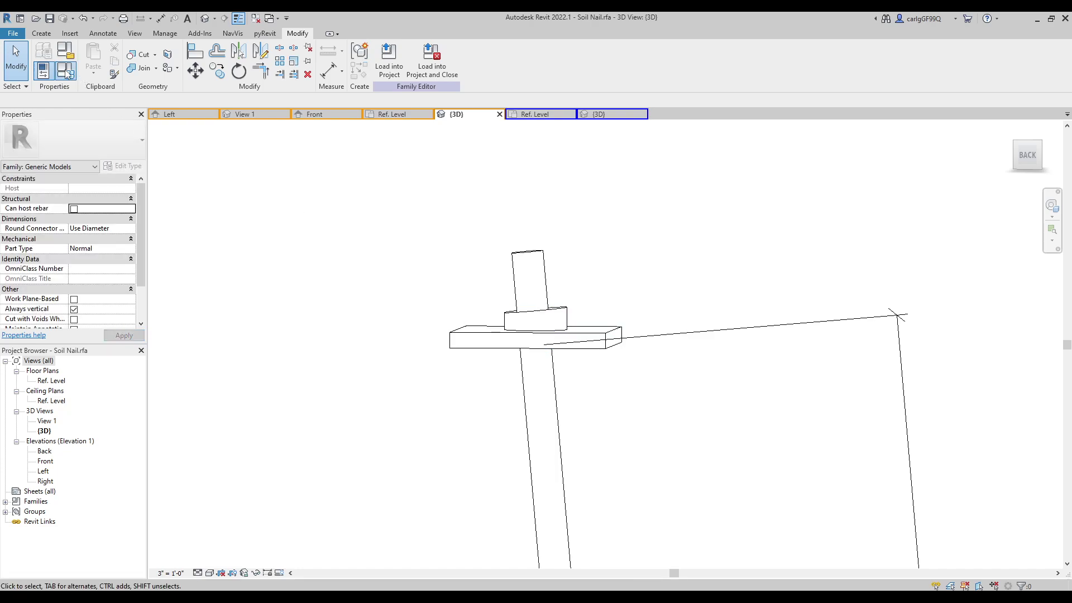
Change Nail Angle to an instance parameter in Family Types and apply the change
left_click(67, 73)
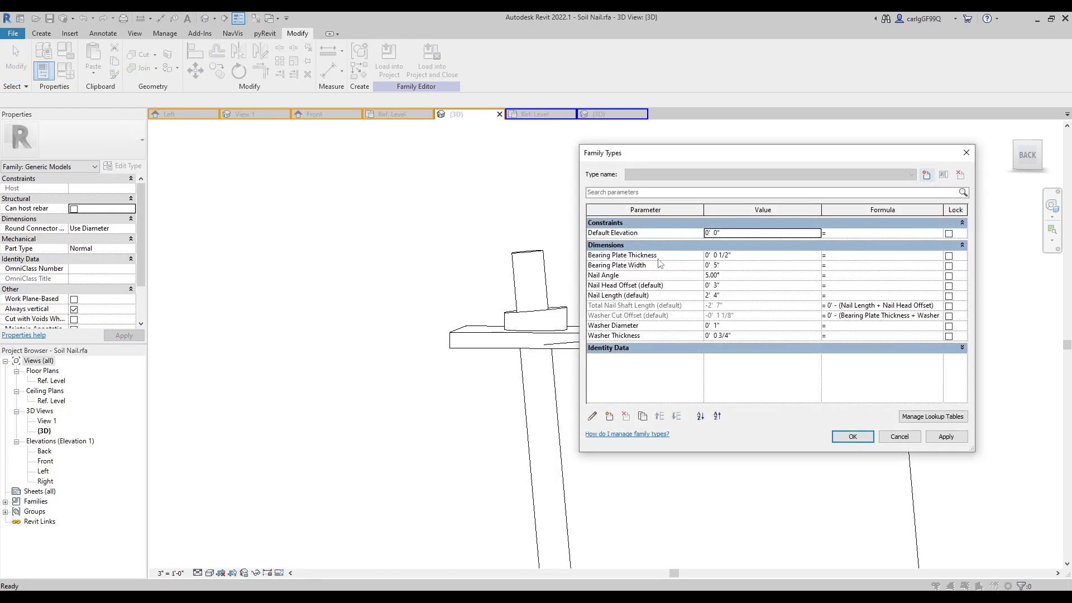
left_click(680, 276)
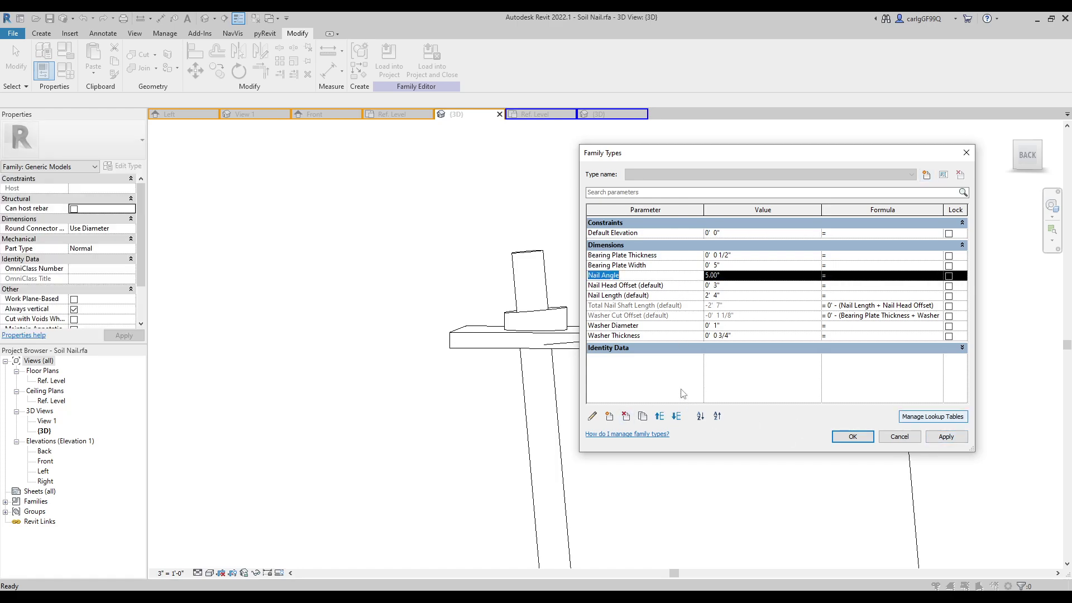
left_click(594, 419)
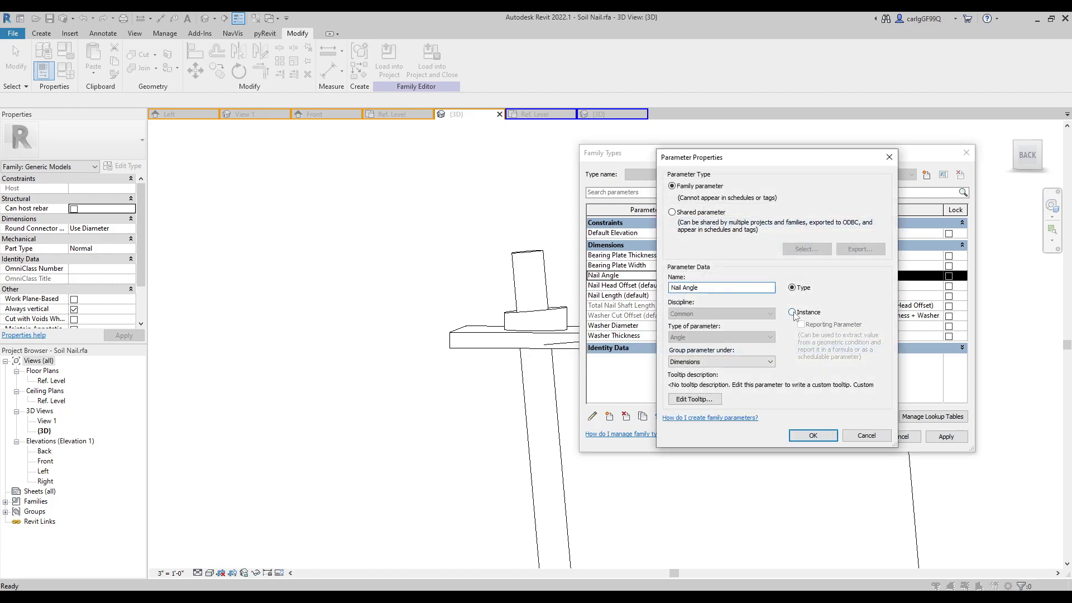
left_click(814, 435)
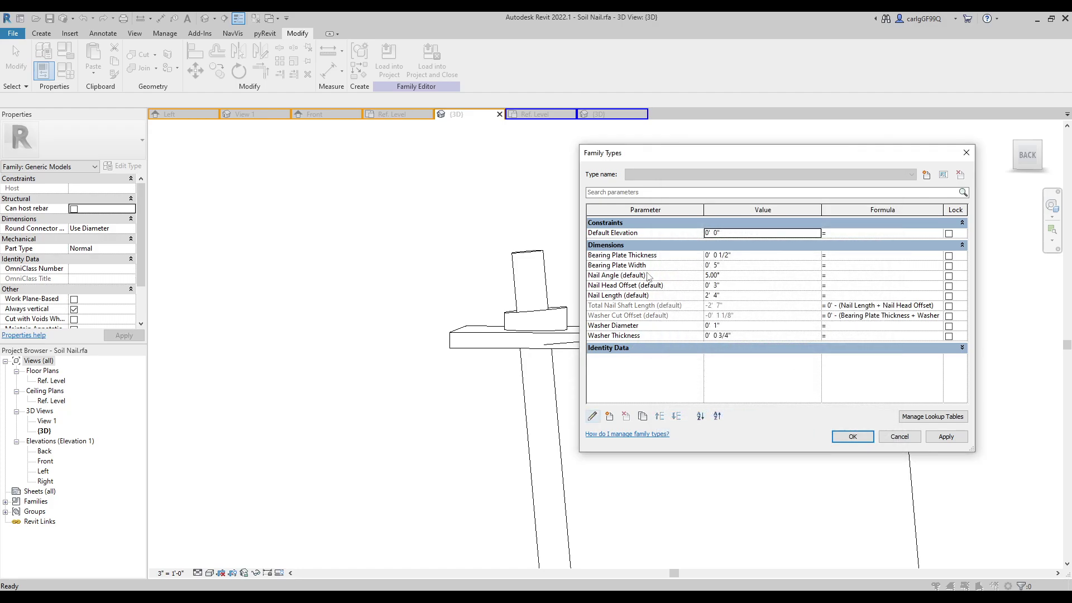
left_click(946, 436)
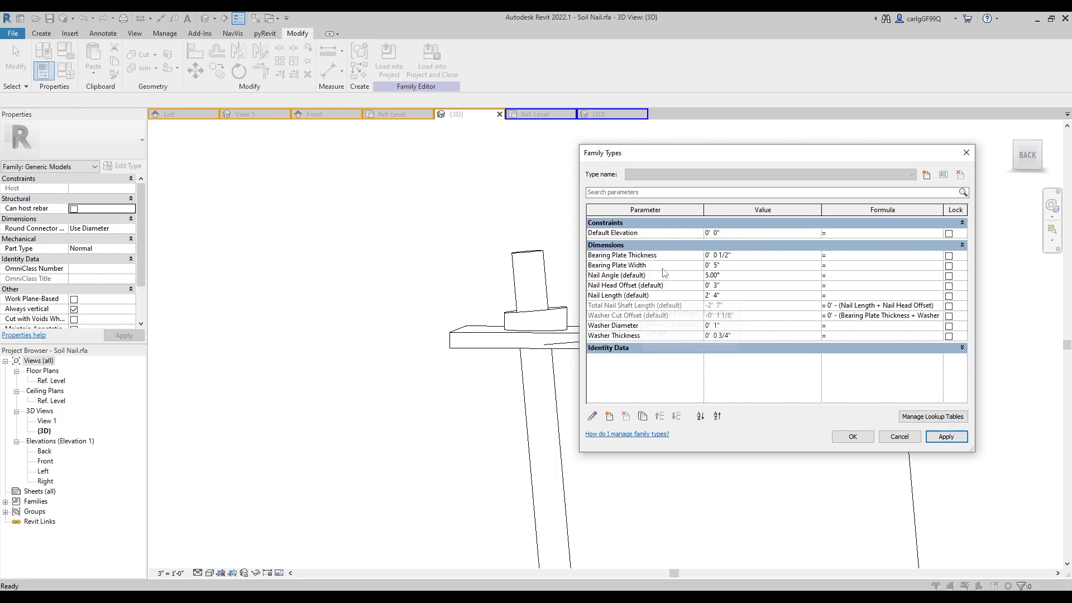
left_click(662, 265)
left_click(663, 256)
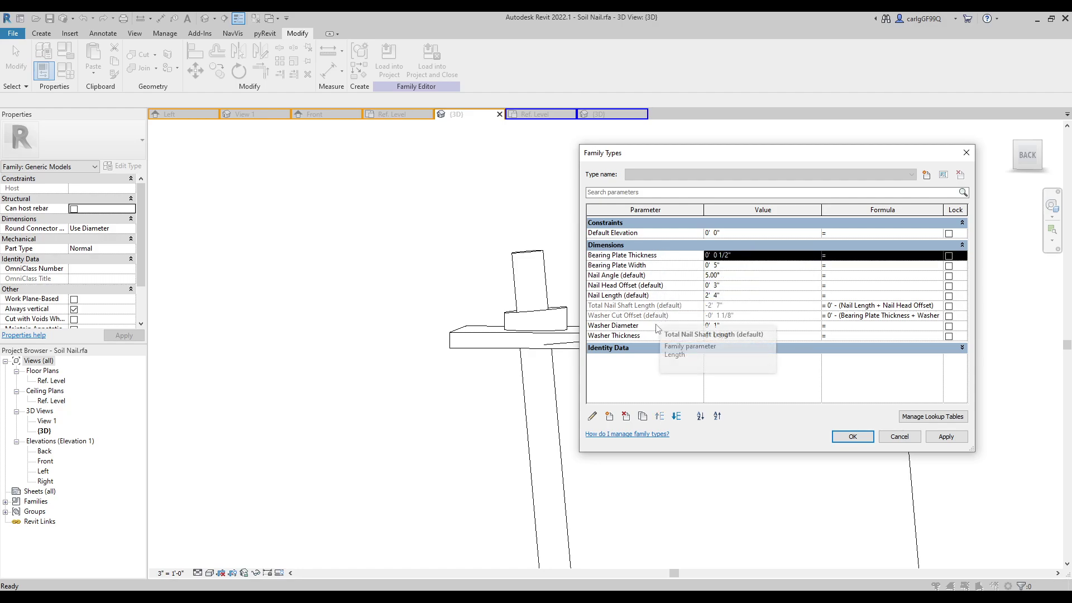
left_click(841, 438)
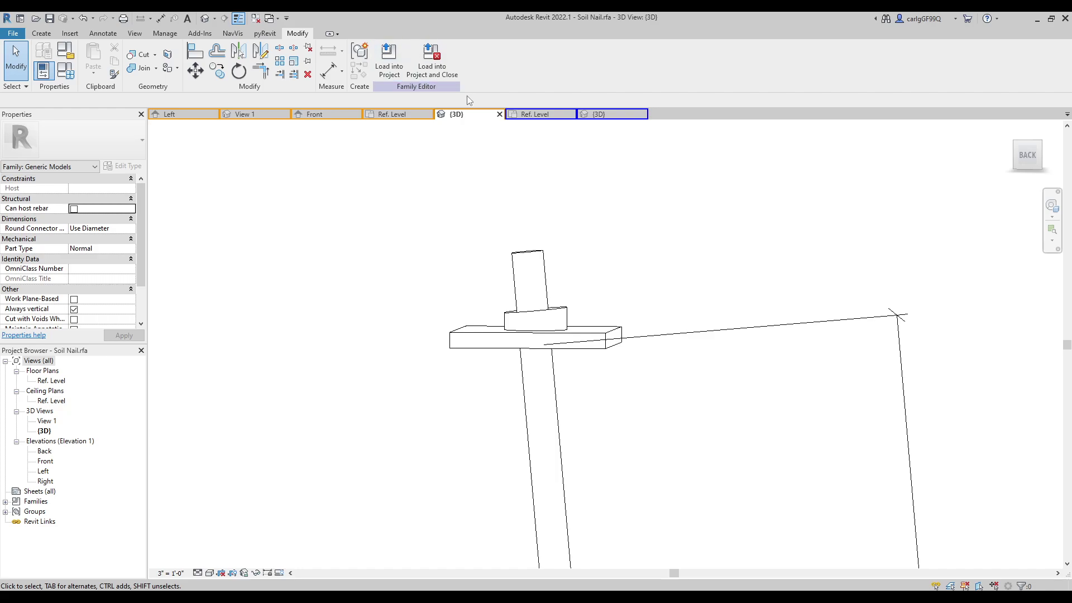
Reload the updated Soil Nail into Family3, overwriting the existing version
left_click(390, 62)
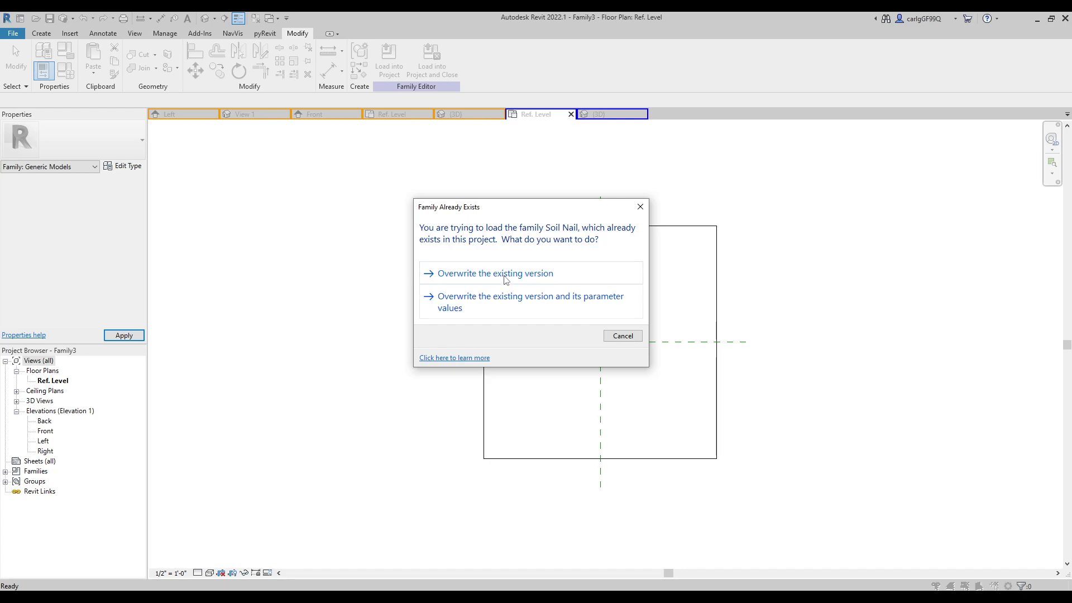
left_click(506, 279)
scroll(615, 355, "up", 3)
Align the soil nail's centre to the slab's reference planes in plan
key("a")
key("l")
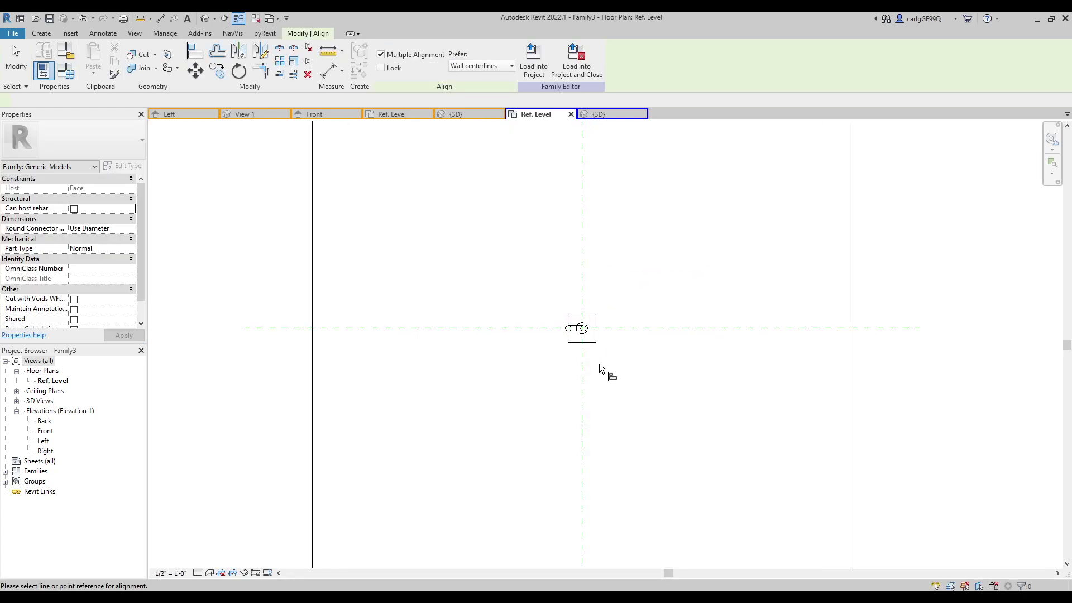
left_click(584, 373)
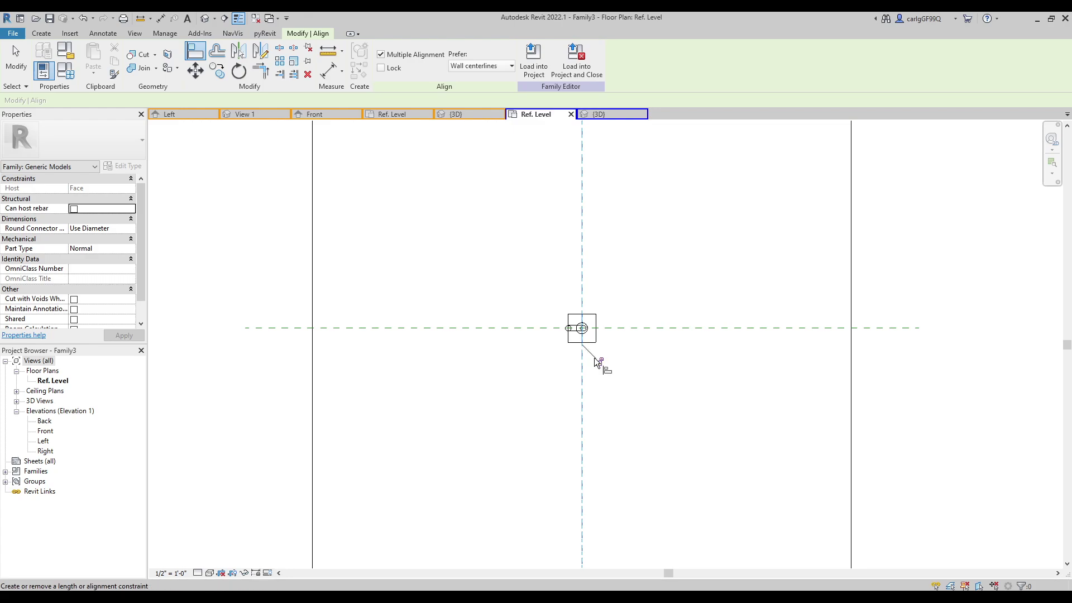
key("Escape")
left_click(582, 328)
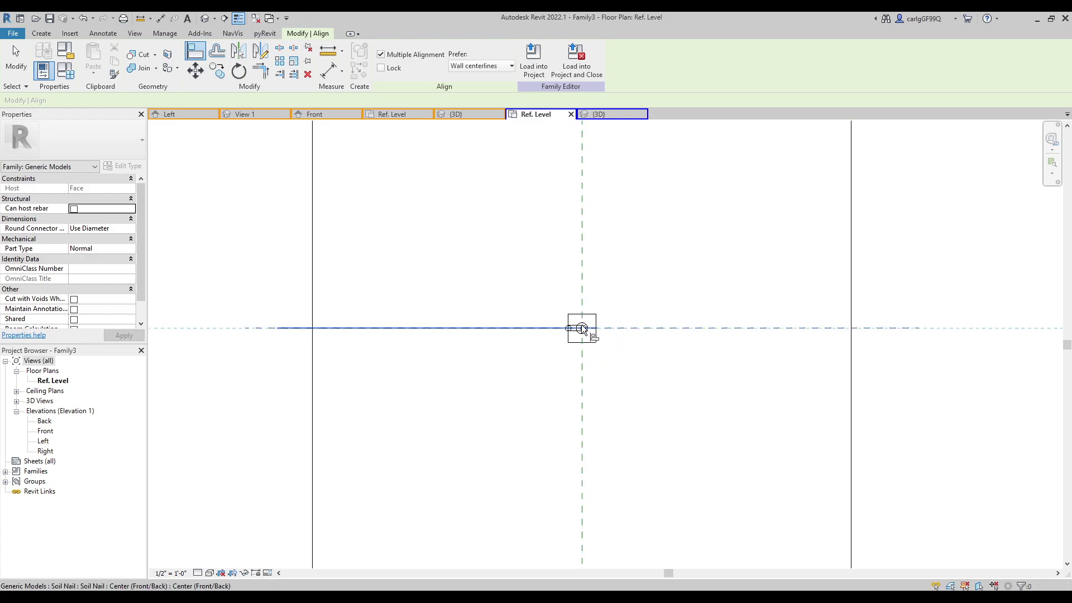
scroll(581, 327, "up", 3)
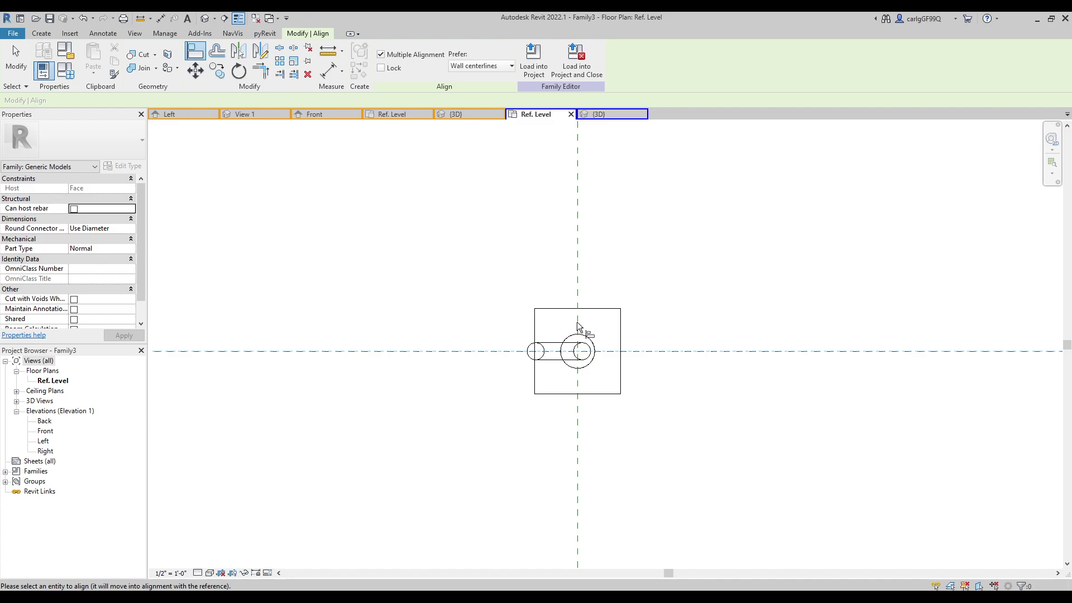
key("Escape")
left_click(581, 301)
key("Escape")
left_click(618, 352)
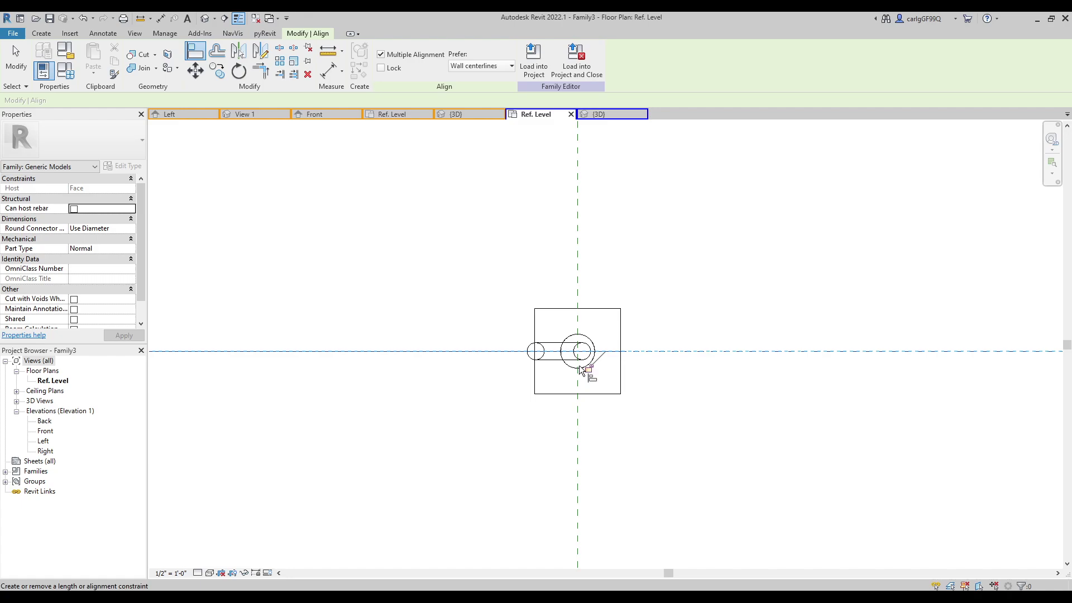
left_click(573, 356)
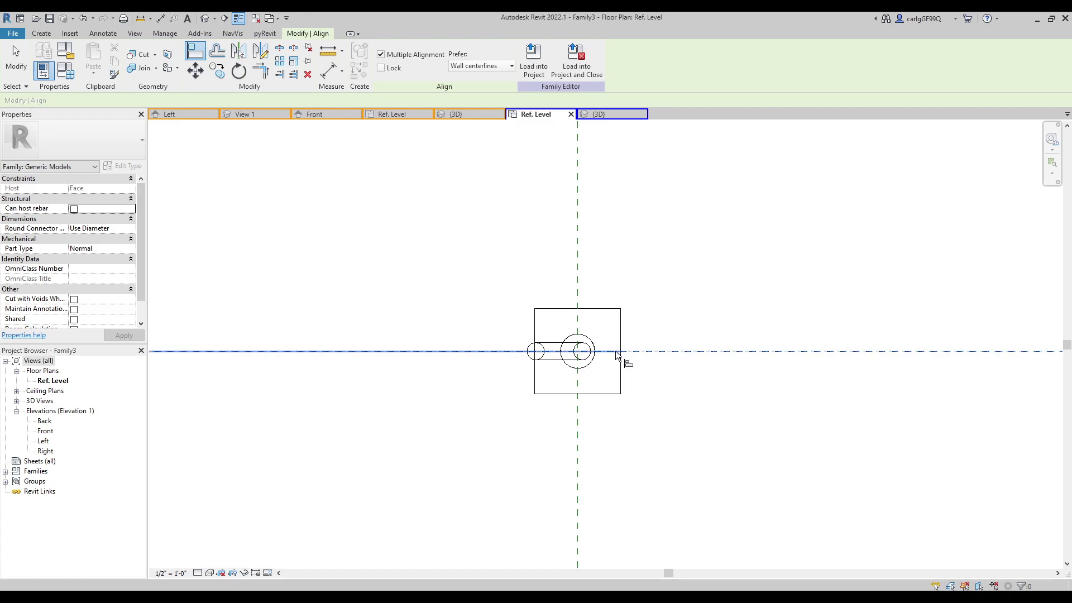
key("Escape")
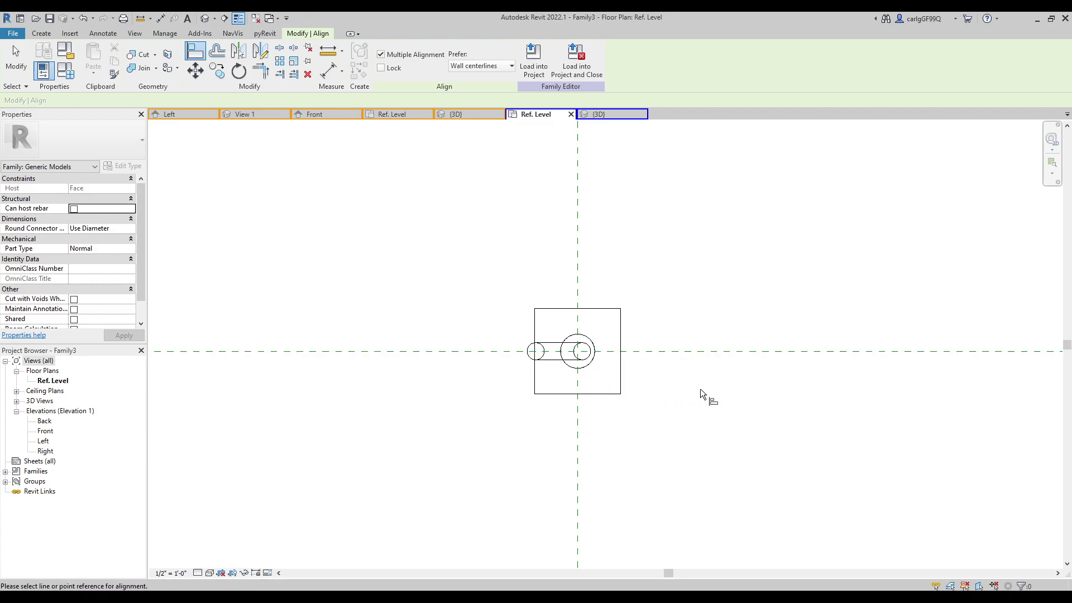
key("Escape")
Select the soil nail and dismiss the constraints error, cancelling the change
scroll(648, 295, "down", 1)
middle_click_drag(627, 359, 624, 326)
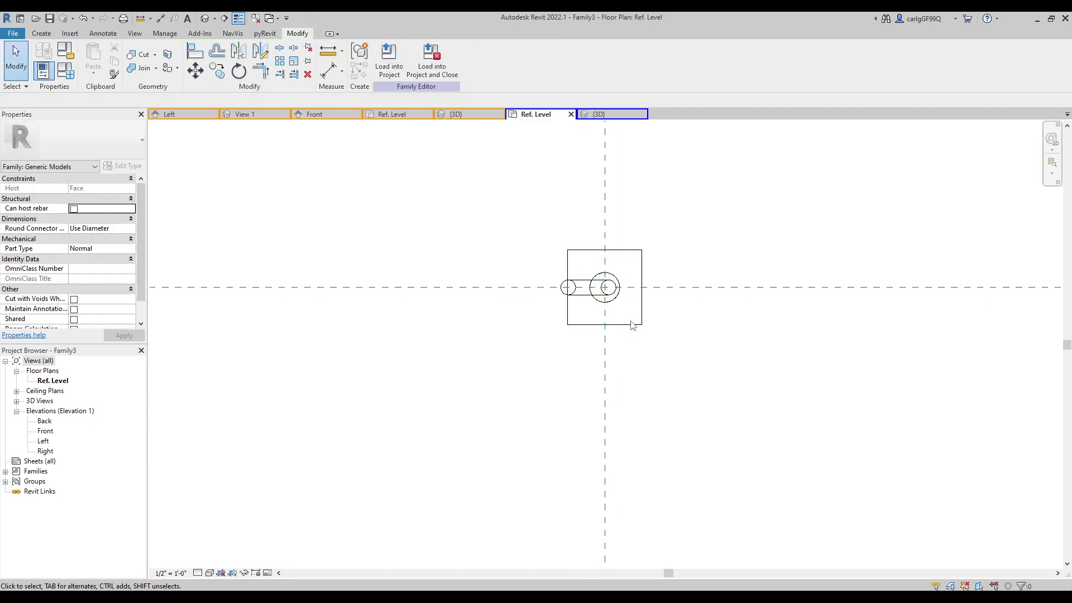
left_click(627, 331)
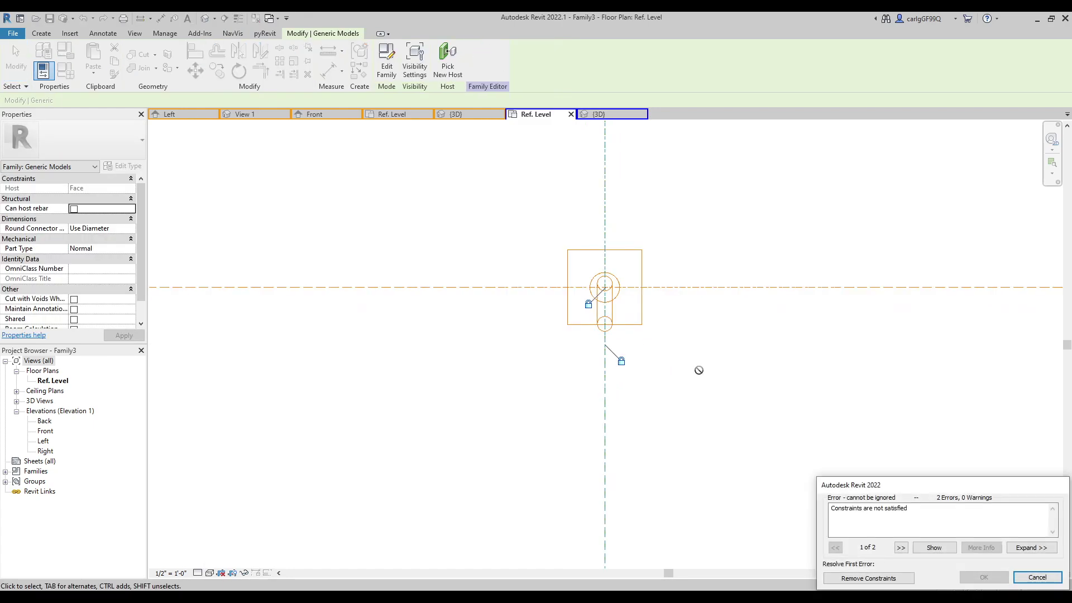
left_click(1027, 579)
key("Escape")
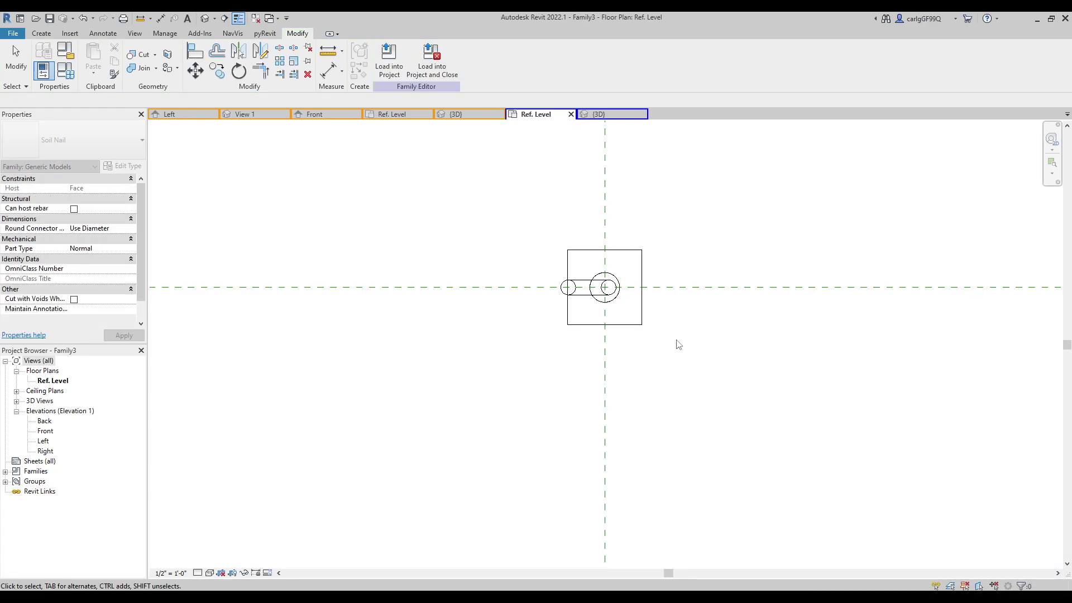
Return to the 3D view and orbit to a low side angle showing the nail below the slab
scroll(670, 346, "down", 2)
scroll(659, 330, "up", 3)
scroll(660, 328, "down", 3)
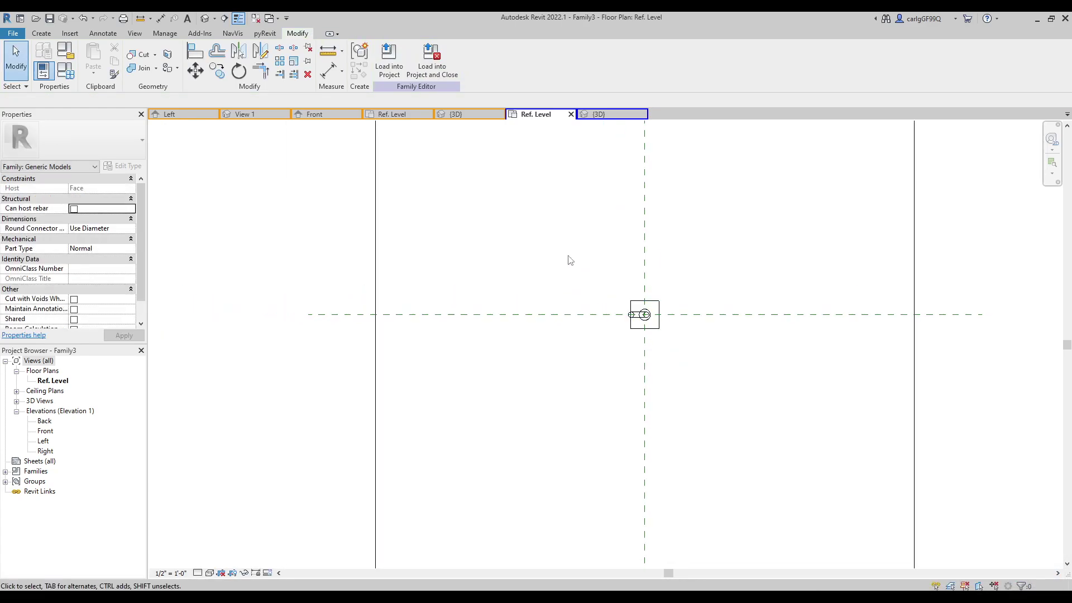
scroll(653, 357, "up", 2)
scroll(655, 329, "up", 2)
scroll(656, 313, "down", 3)
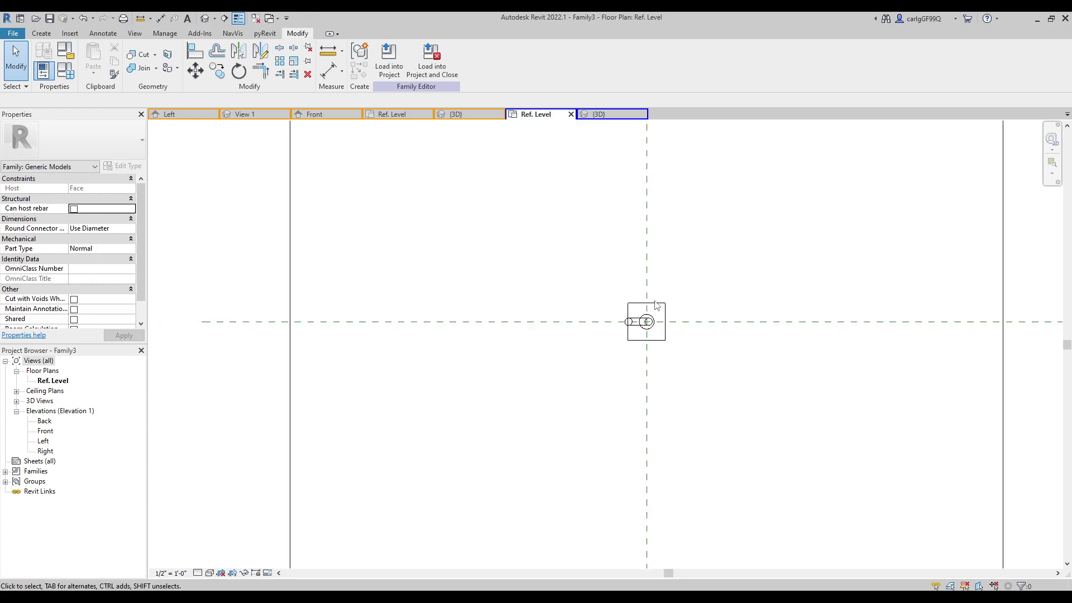
scroll(657, 305, "up", 2)
scroll(657, 305, "down", 2)
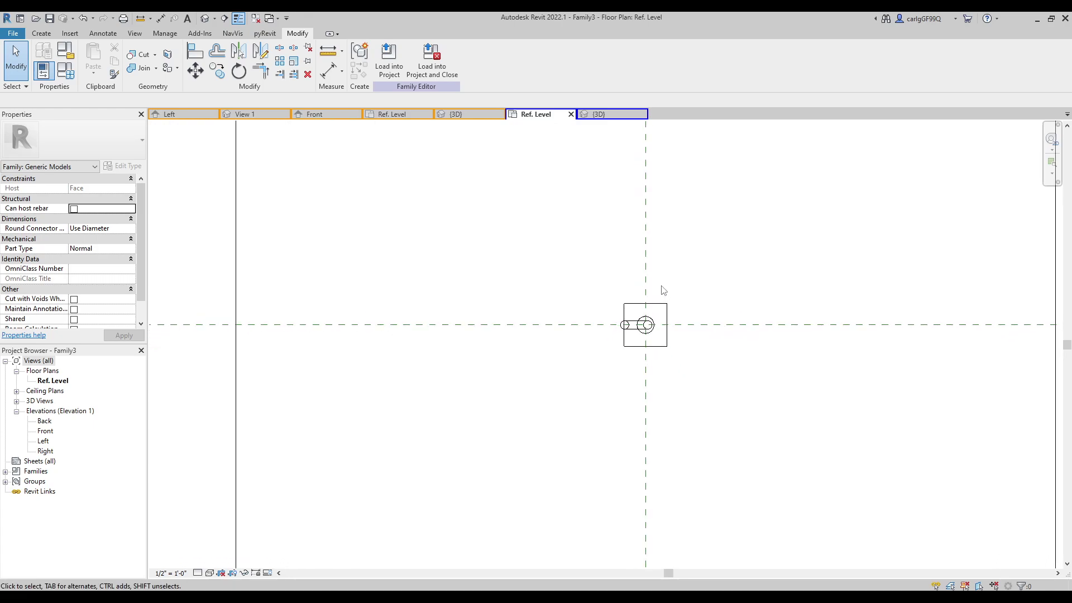
key("ctrl+Tab")
middle_click_drag(756, 419, 653, 324, "shift")
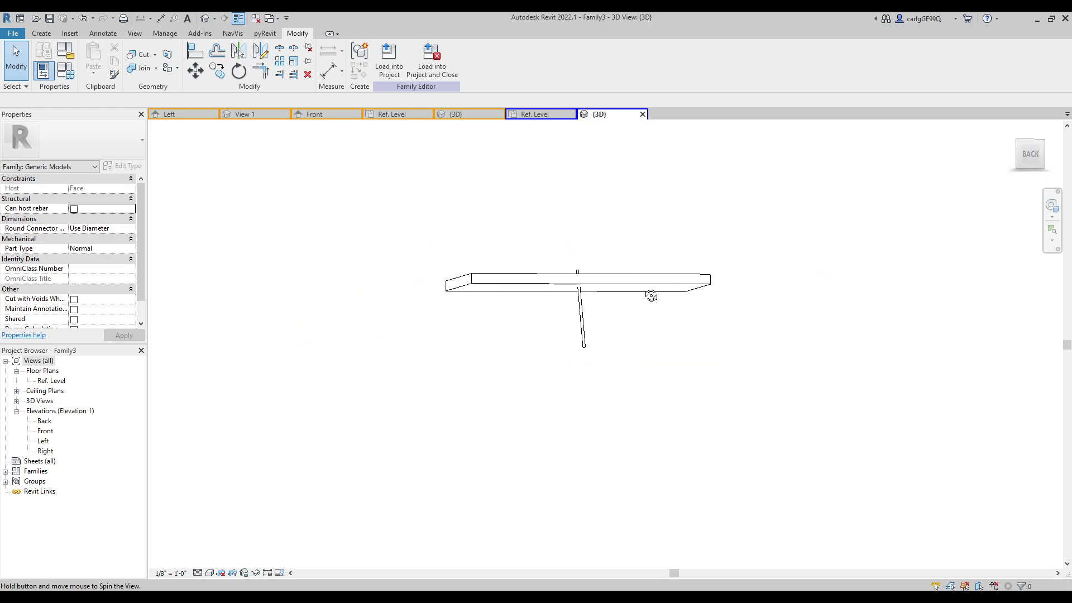
Select the soil nail and look at Family Types, closing it without changes
scroll(556, 298, "up", 4)
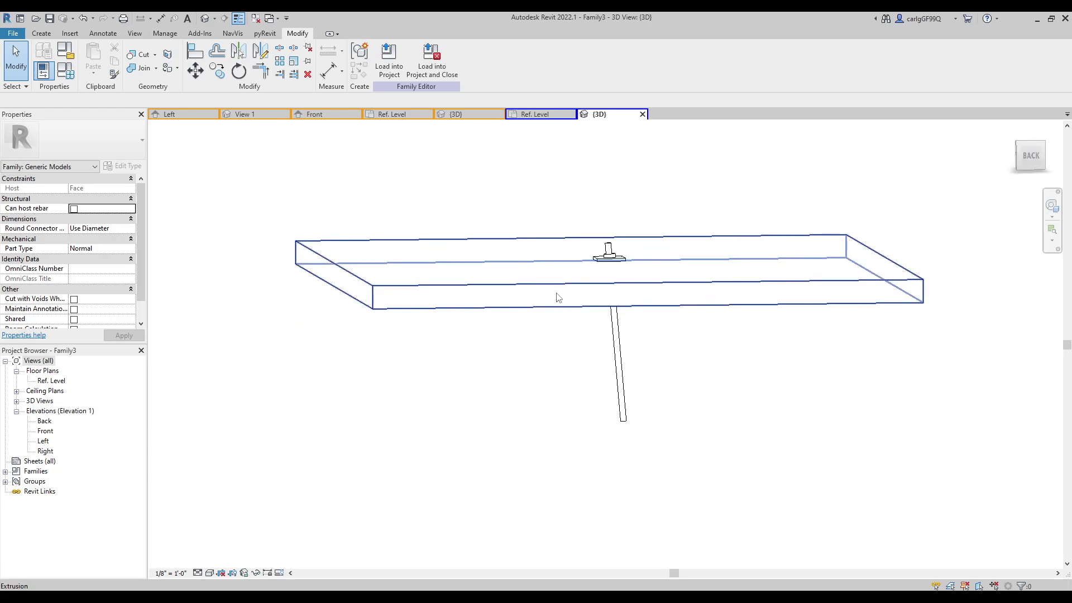
left_click(621, 369)
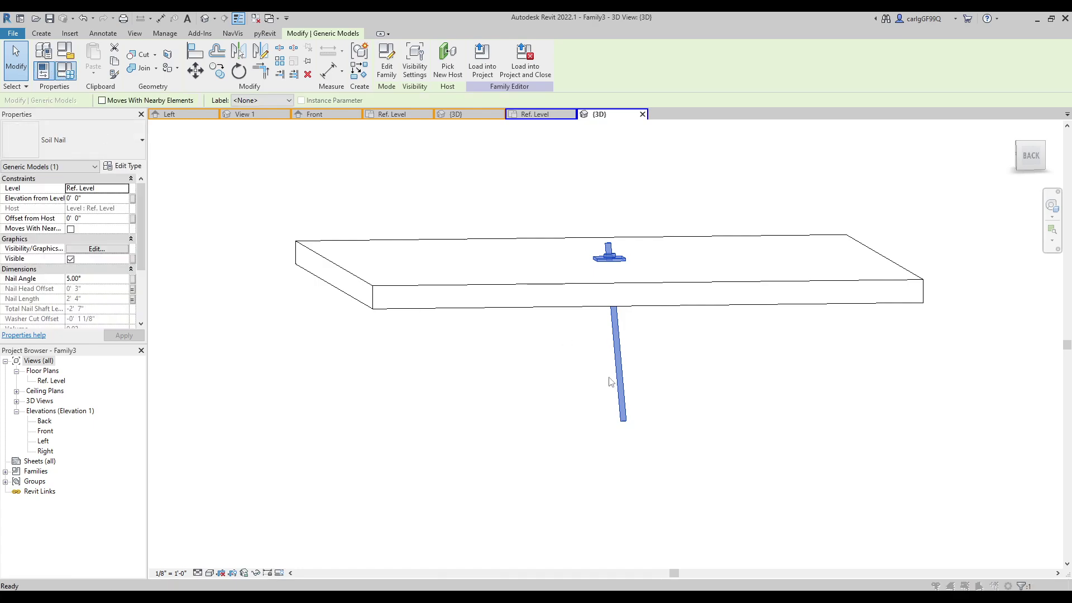
key("f")
key("t")
left_click_drag(711, 155, 192, 169)
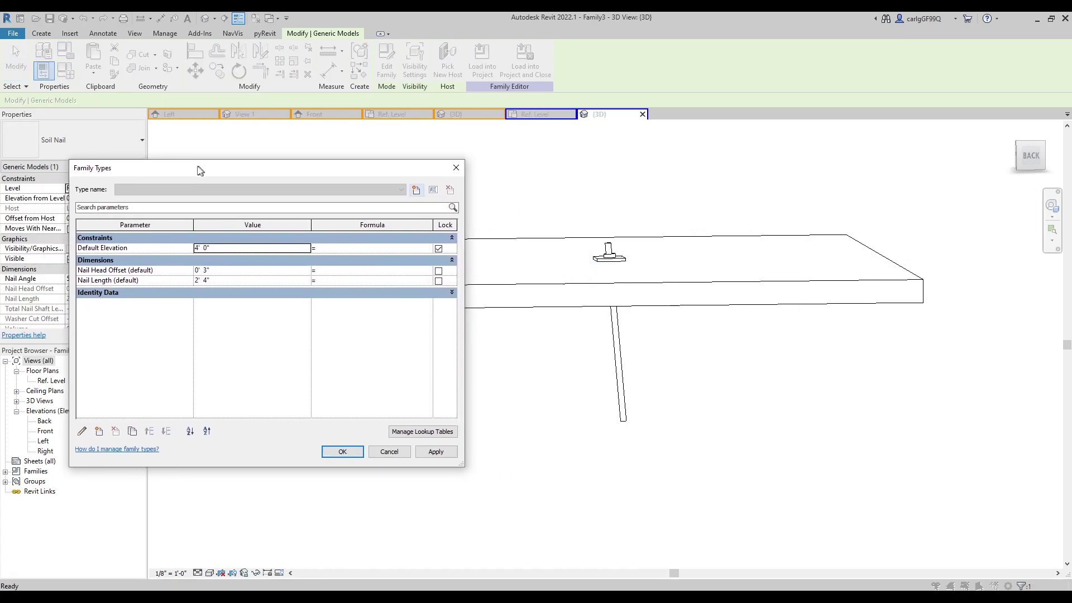
left_click(380, 450)
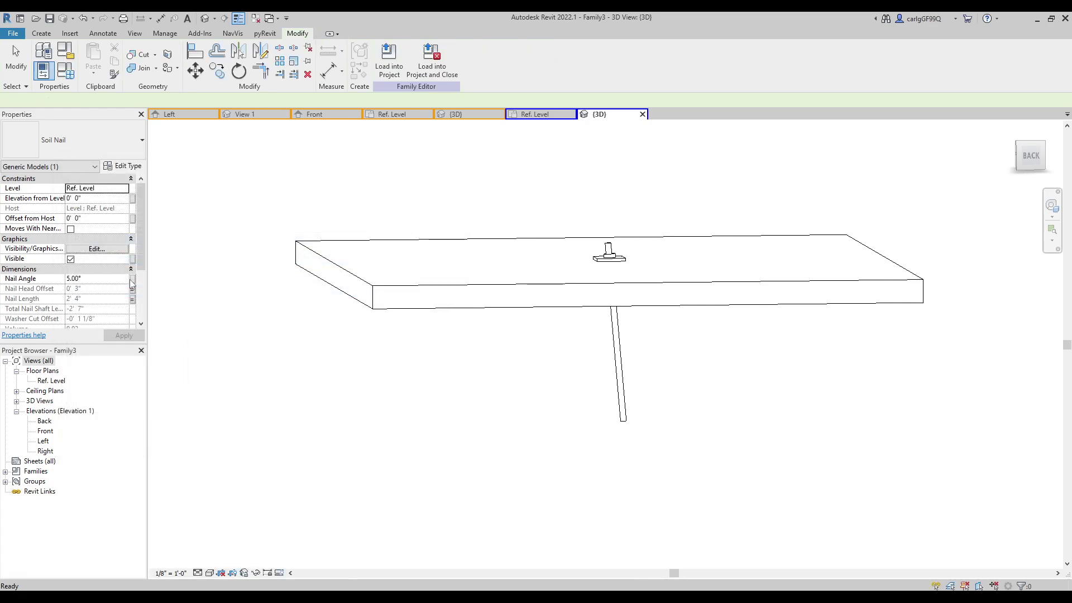
Associate the soil nail's Nail Angle with a new type parameter named Nail Angle
key("Escape")
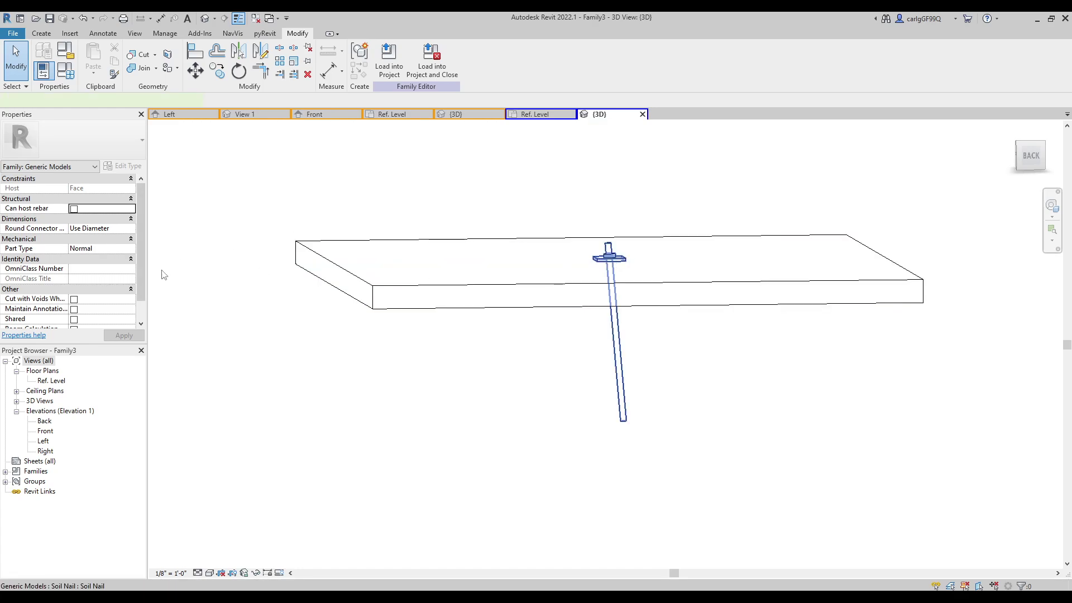
key("ctrl+Left")
left_click(133, 278)
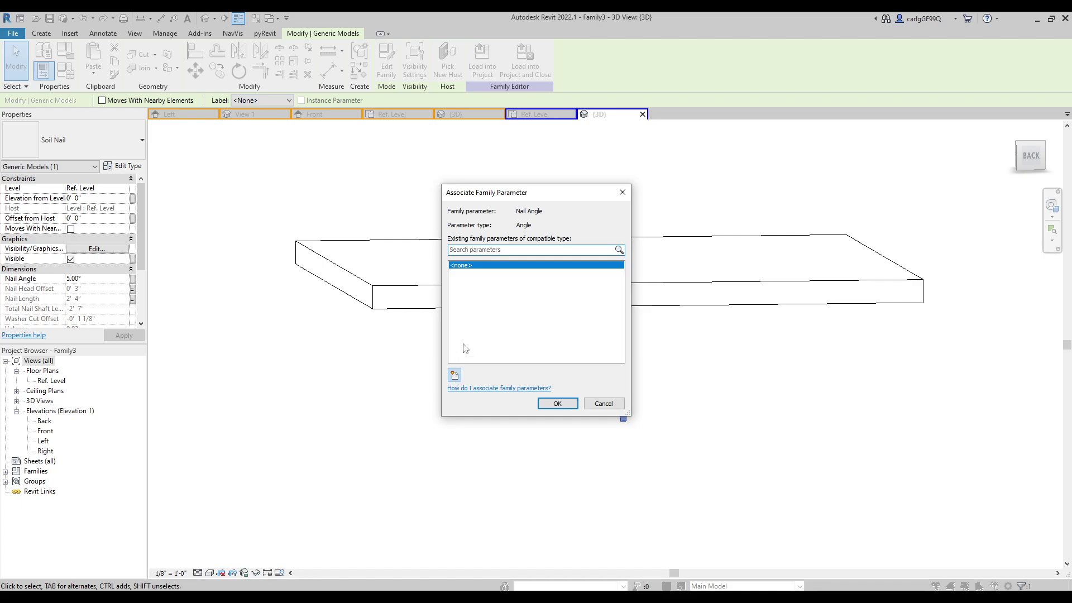
left_click(455, 374)
type("Na")
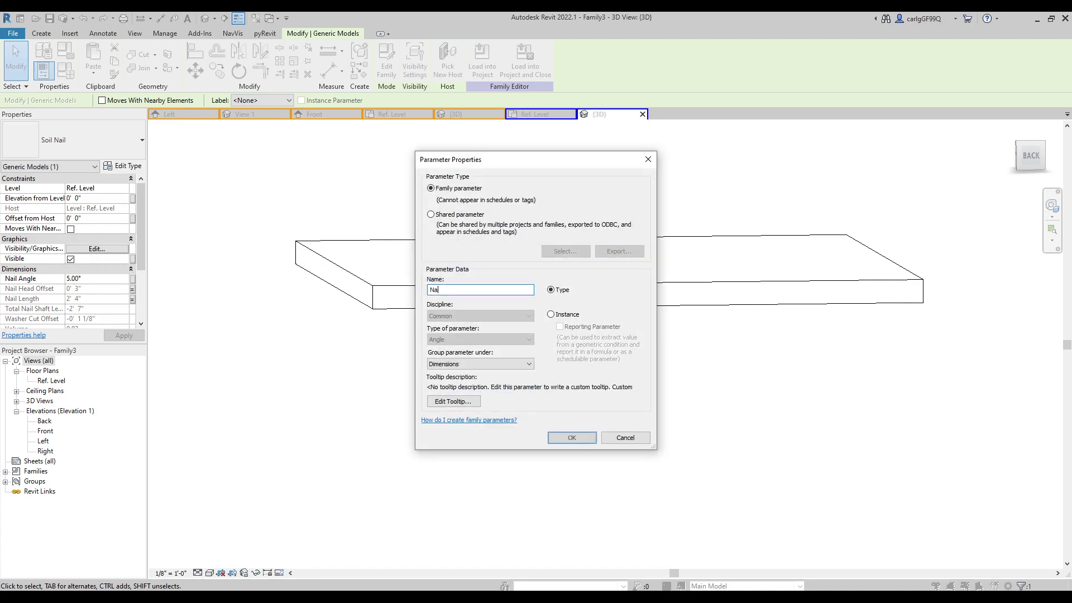
type("il Angle")
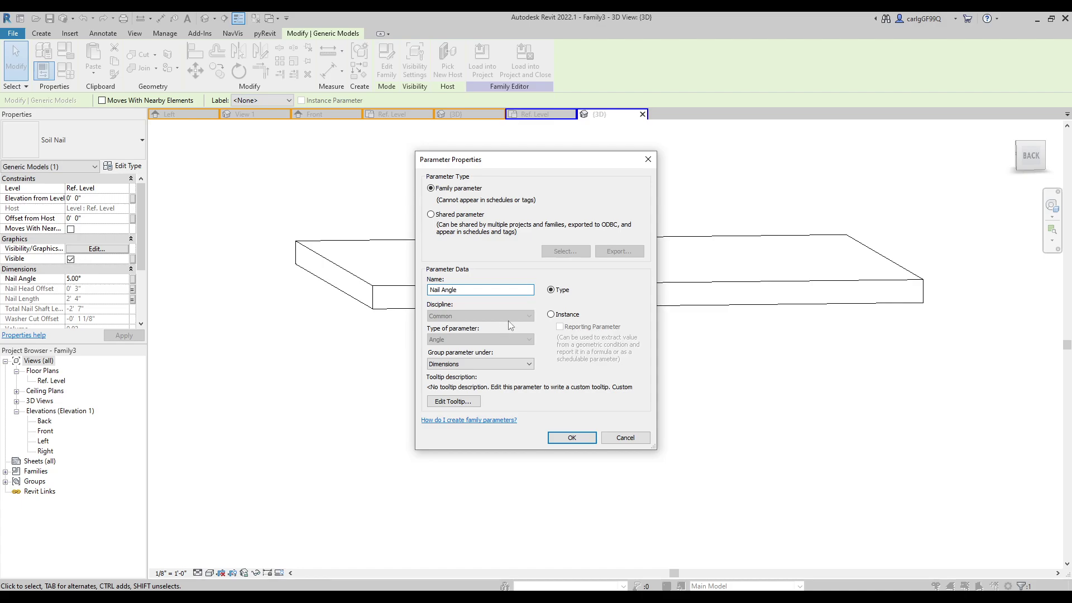
left_click(570, 438)
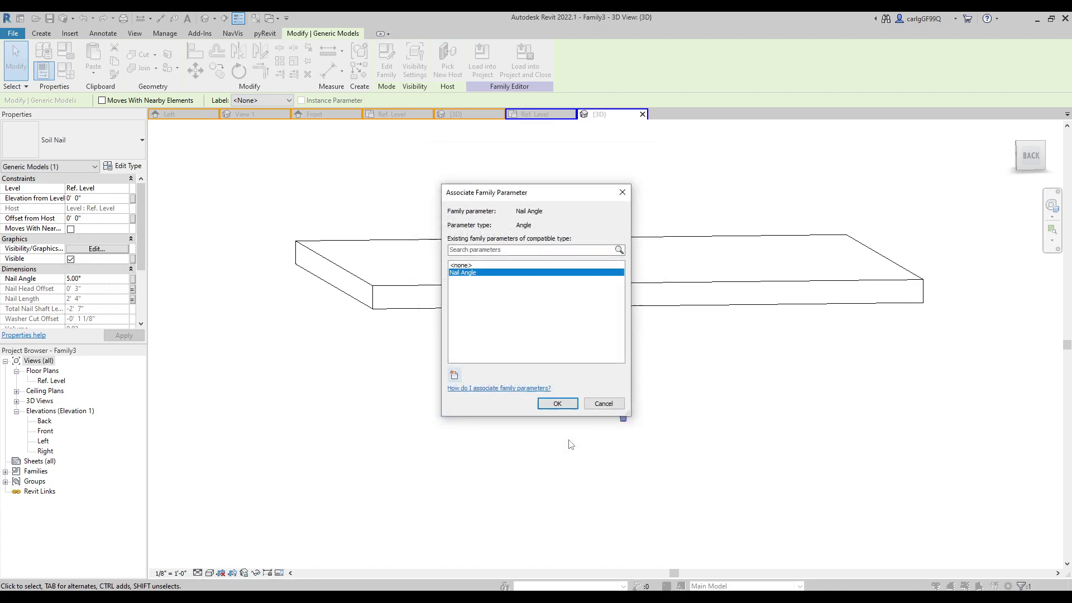
left_click(553, 404)
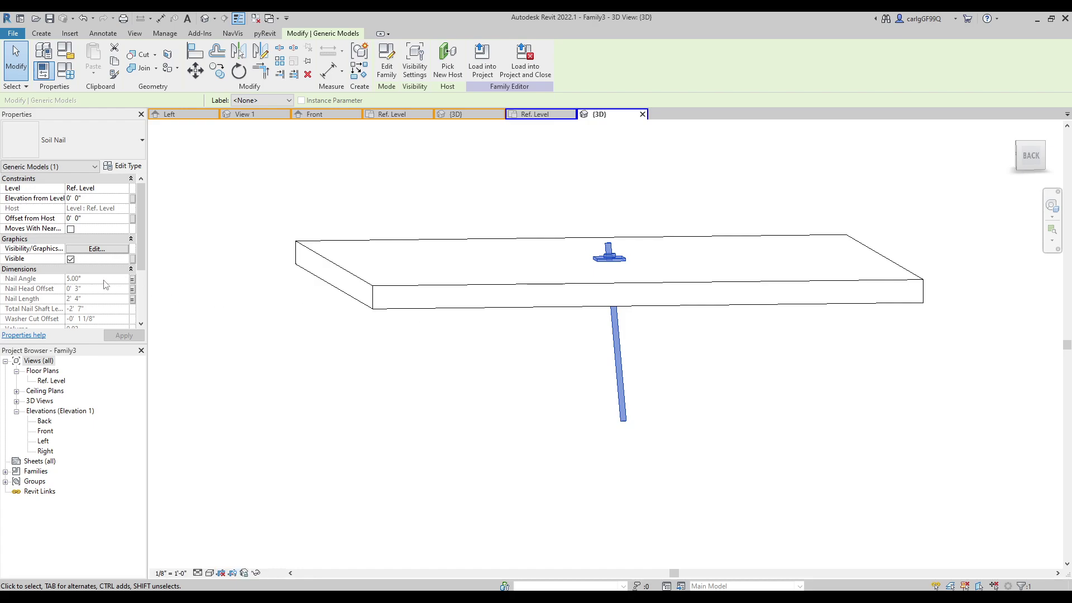
Set the family's Nail Angle to 15.00° and apply it
left_click(380, 389)
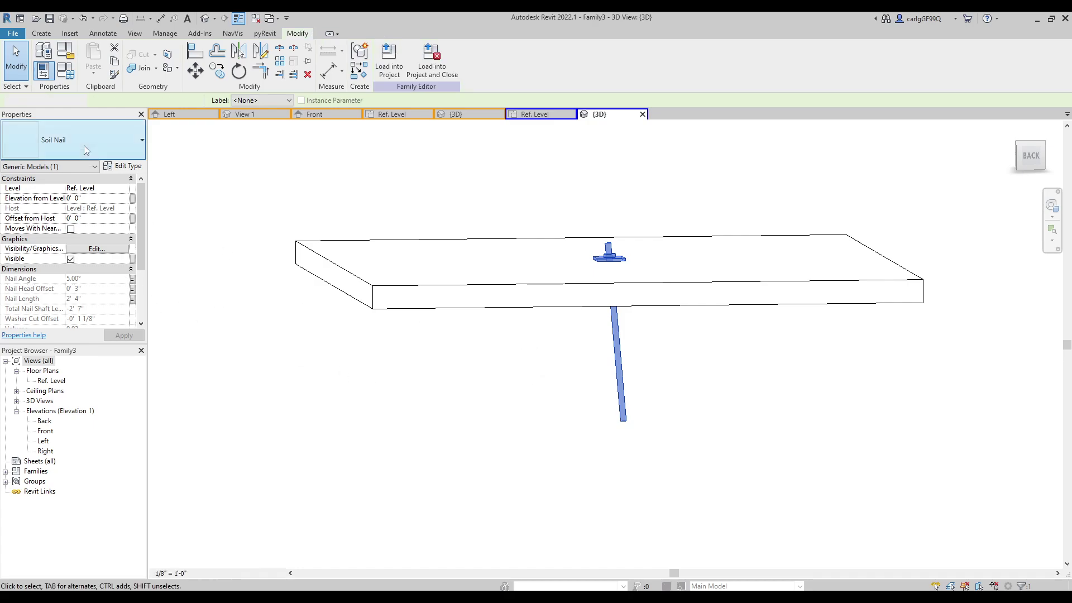
key("f")
key("t")
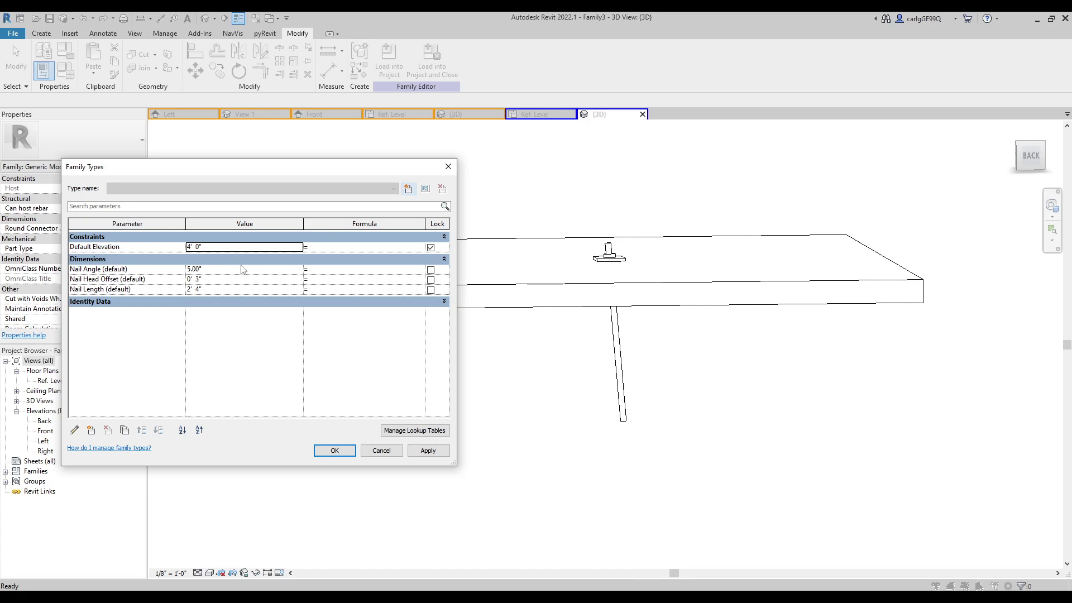
left_click(235, 271)
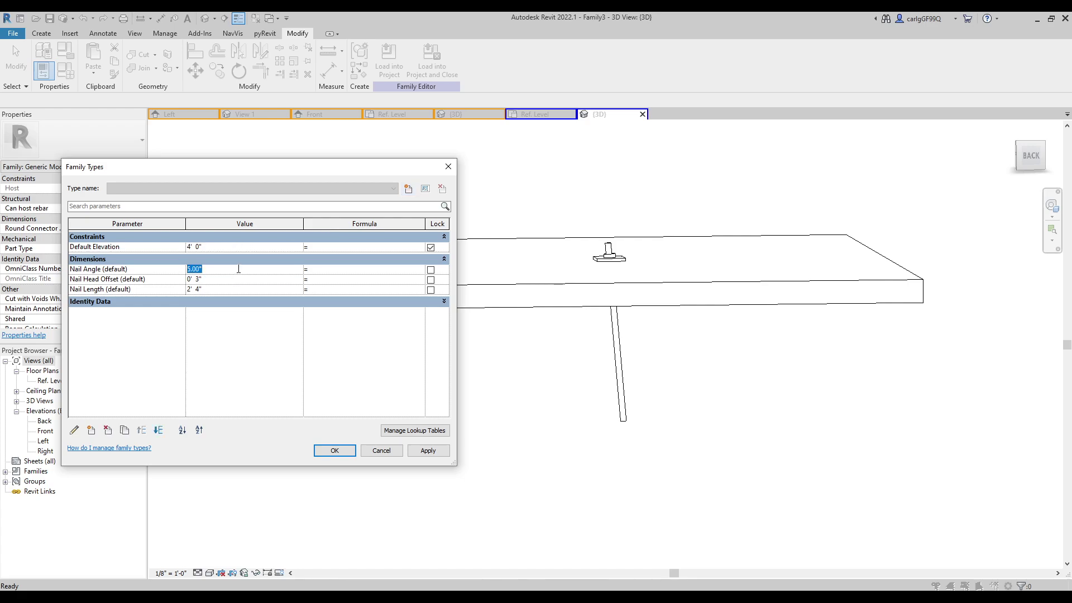
type("15")
key("Tab")
left_click(428, 451)
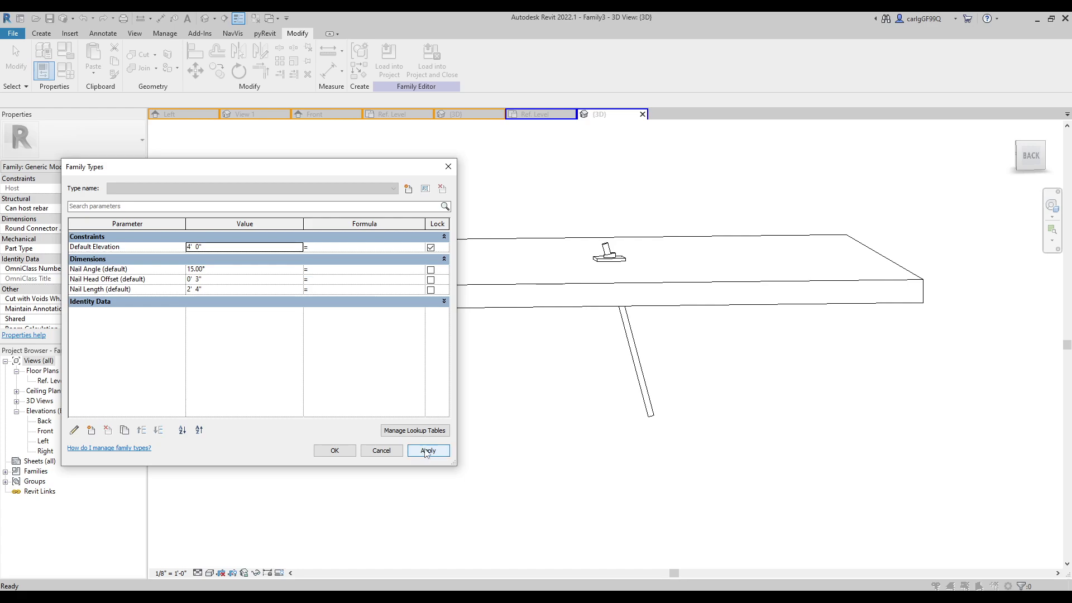
Change the Nail Head Offset value and close Family Types, keeping the changes
left_click(224, 279)
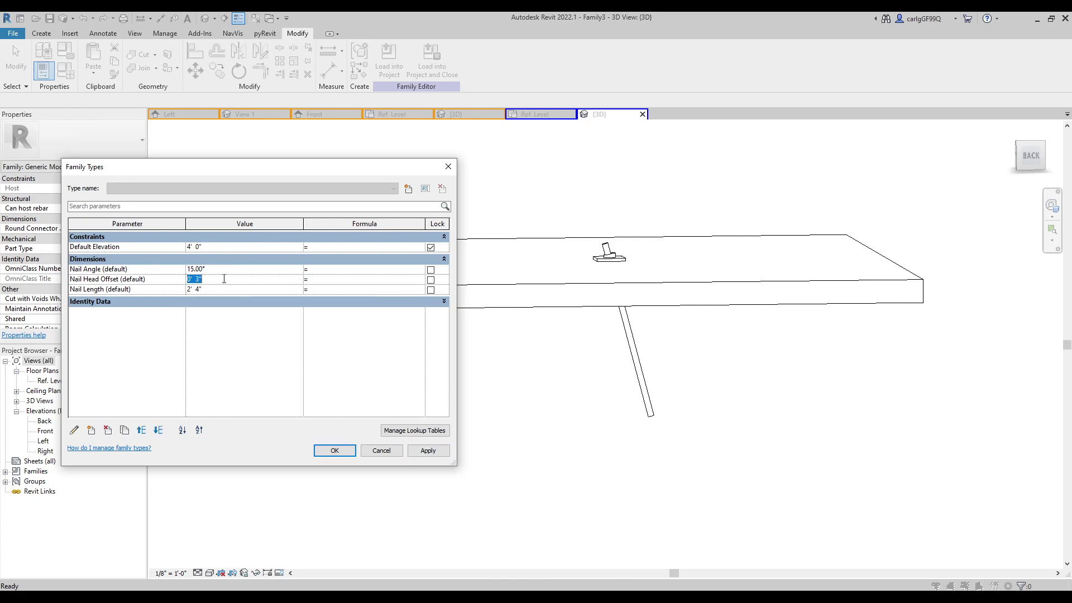
type("1")
key("Tab")
key("Return")
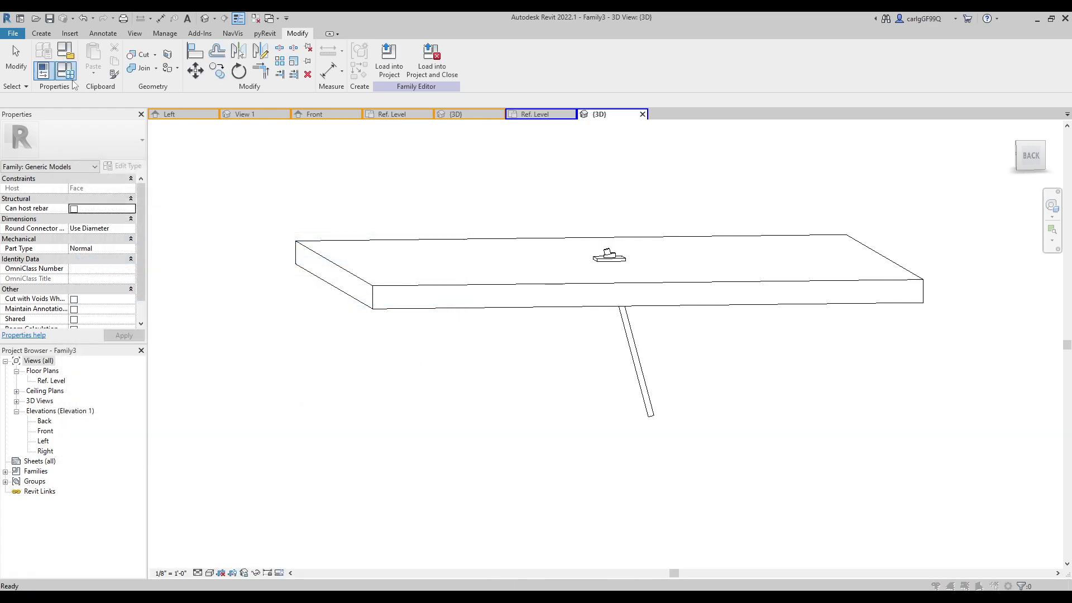
Set the Nail Length to 5' 0" and accept the new values
left_click(65, 70)
left_click(229, 290)
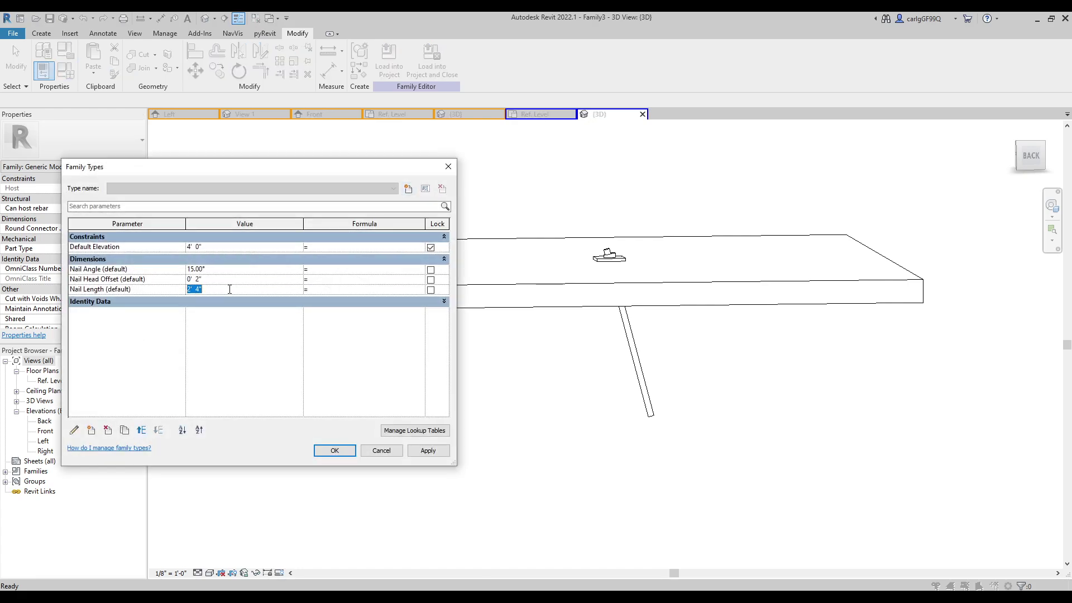
type("5")
key("Tab")
left_click(420, 454)
left_click(604, 343)
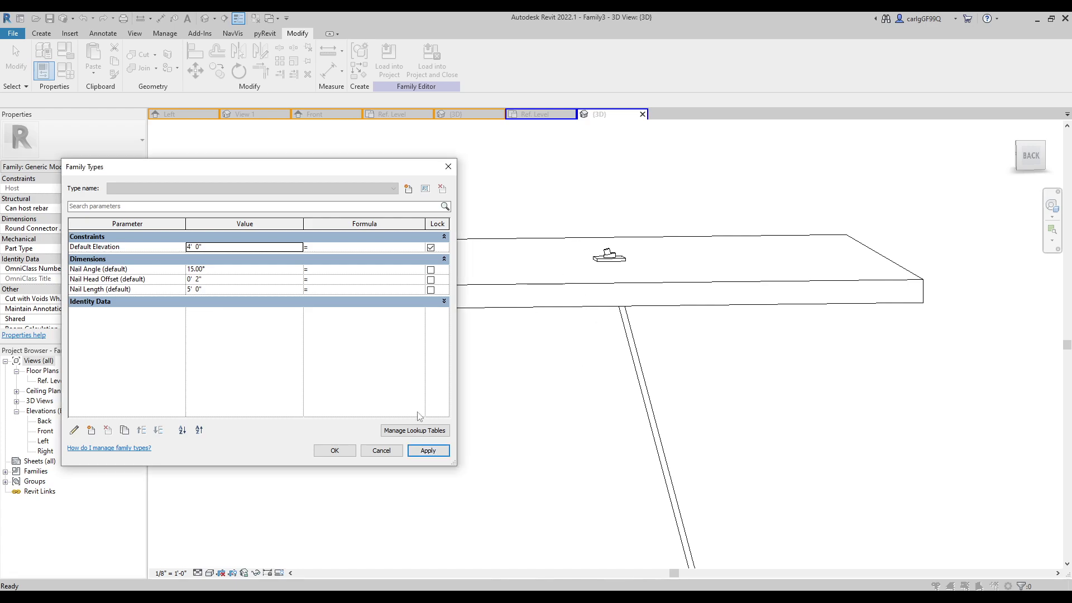
left_click(337, 454)
scroll(546, 268, "down", 3)
scroll(581, 251, "up", 3)
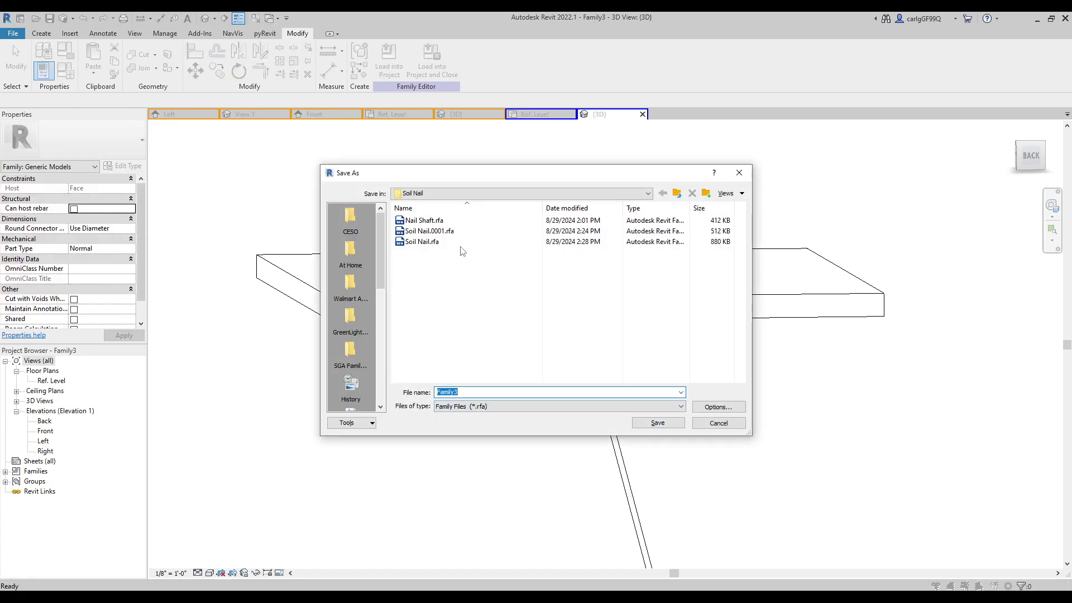
mouse_move(424, 241)
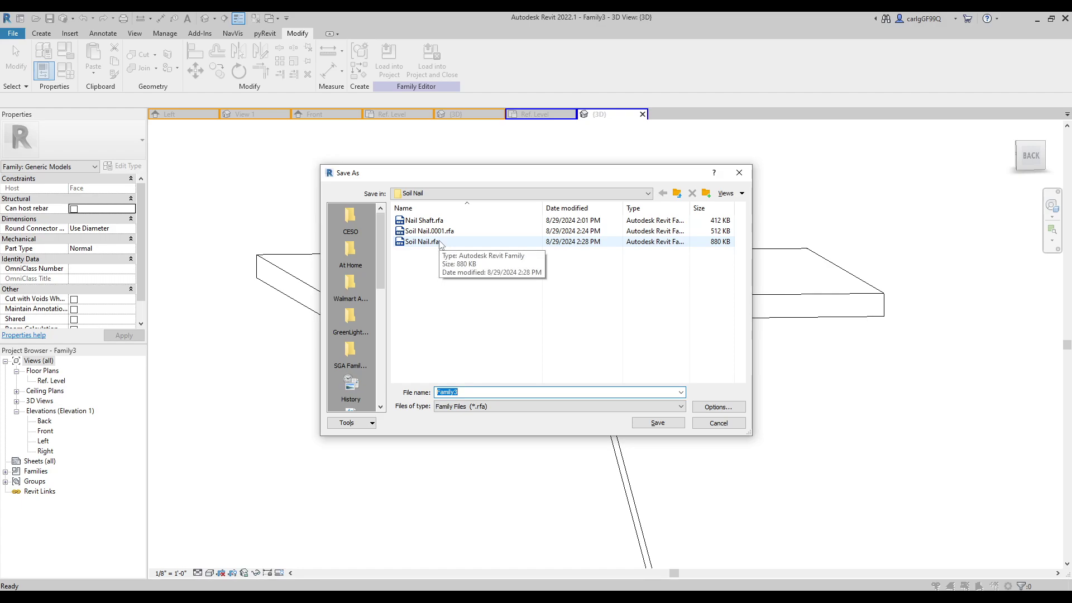
Save the family as Soil Nail_Facel.rfa in the Soil Nail folder
left_click(440, 243)
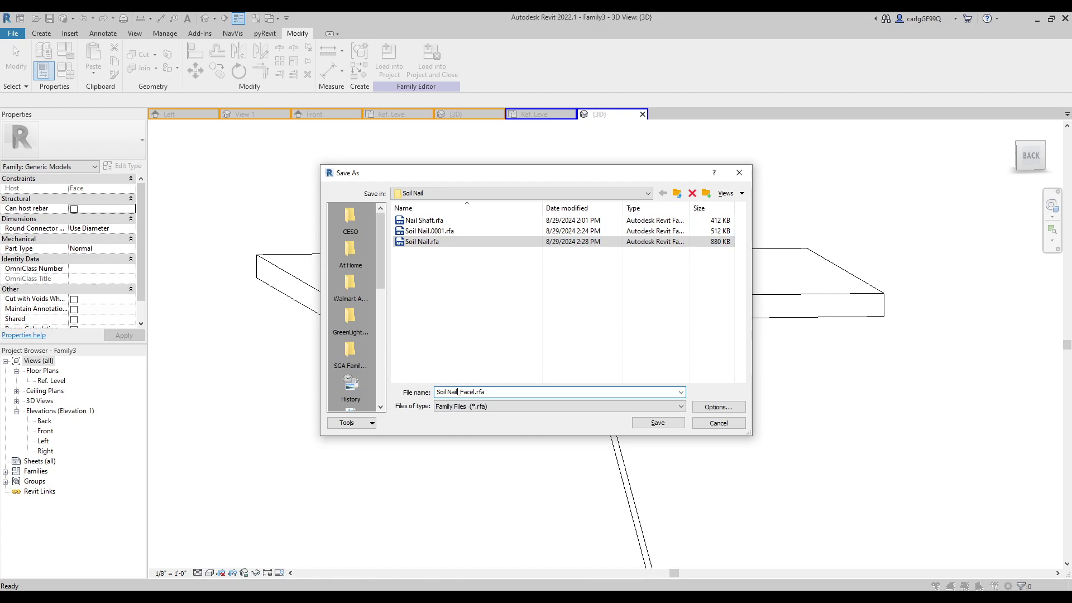
key("Return")
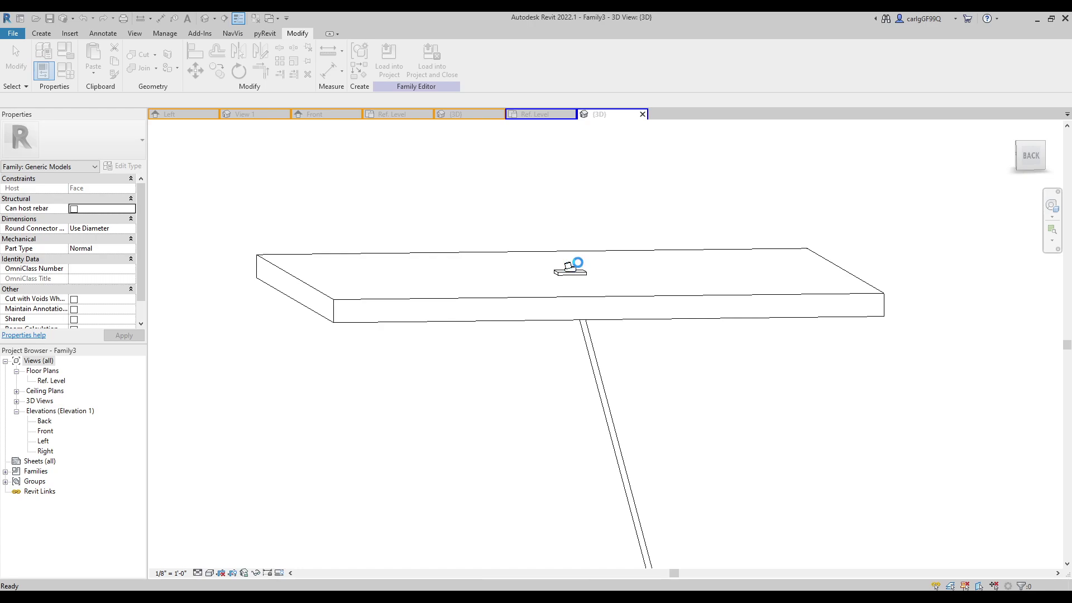
scroll(622, 311, "down", 2)
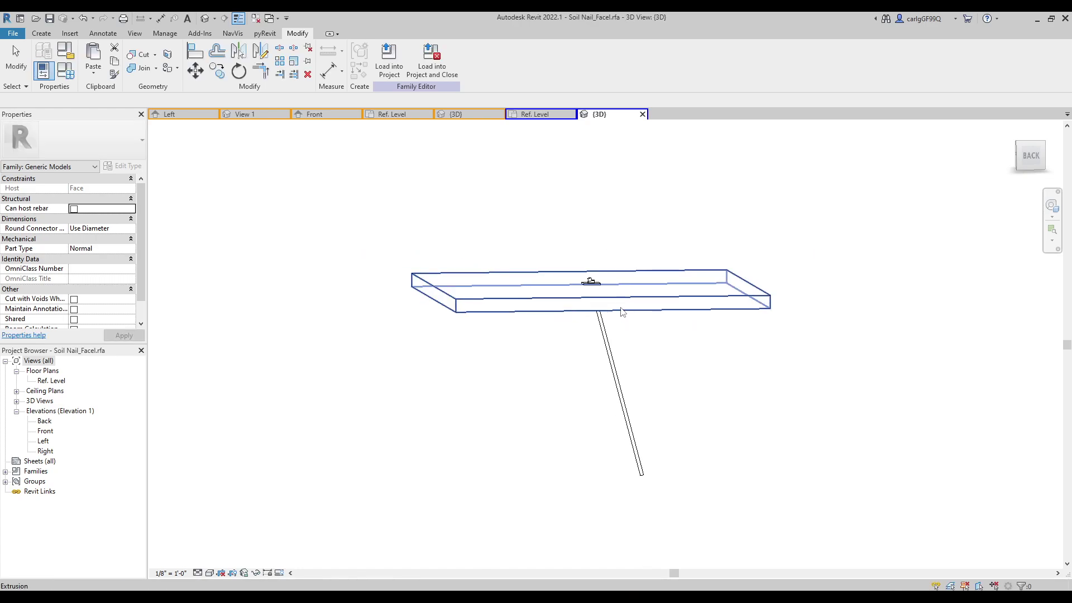
scroll(622, 312, "up", 2)
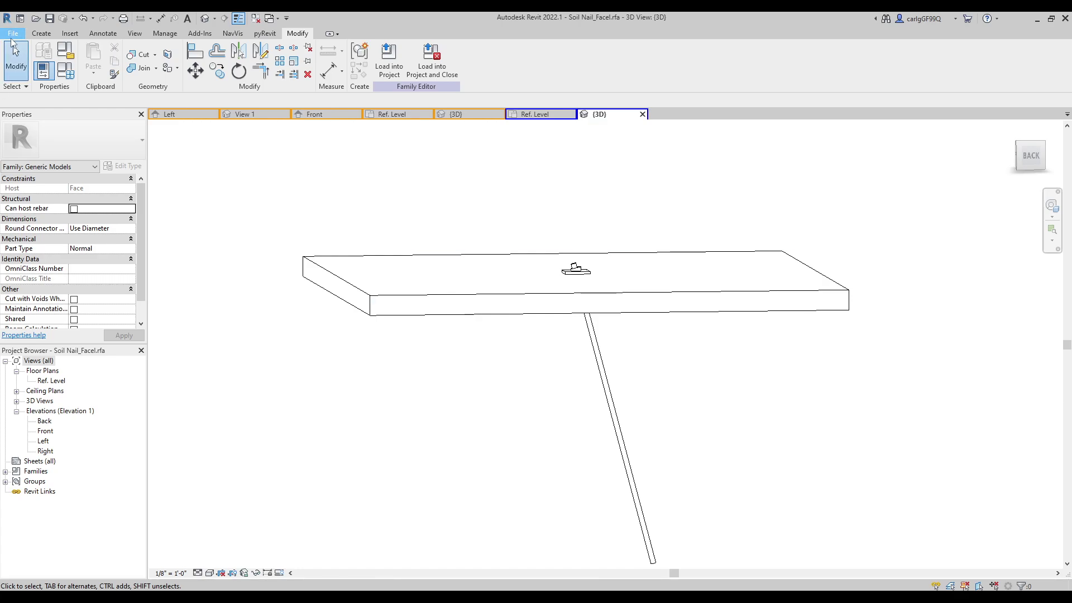
left_click(12, 33)
mouse_move(37, 75)
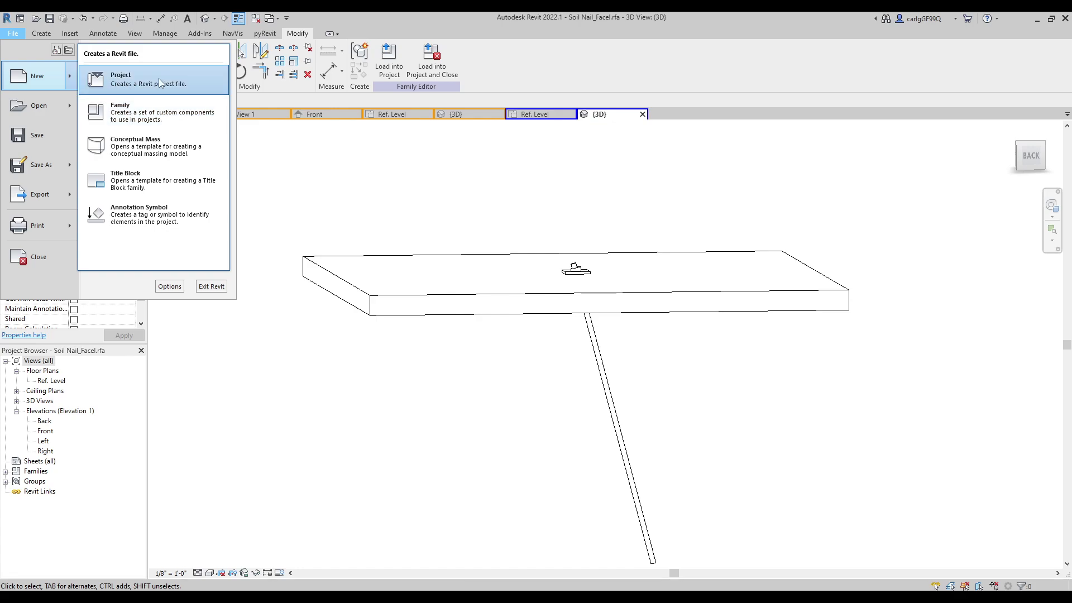
Start a new project and orbit its 3D view to see the levels at an angle
left_click(159, 78)
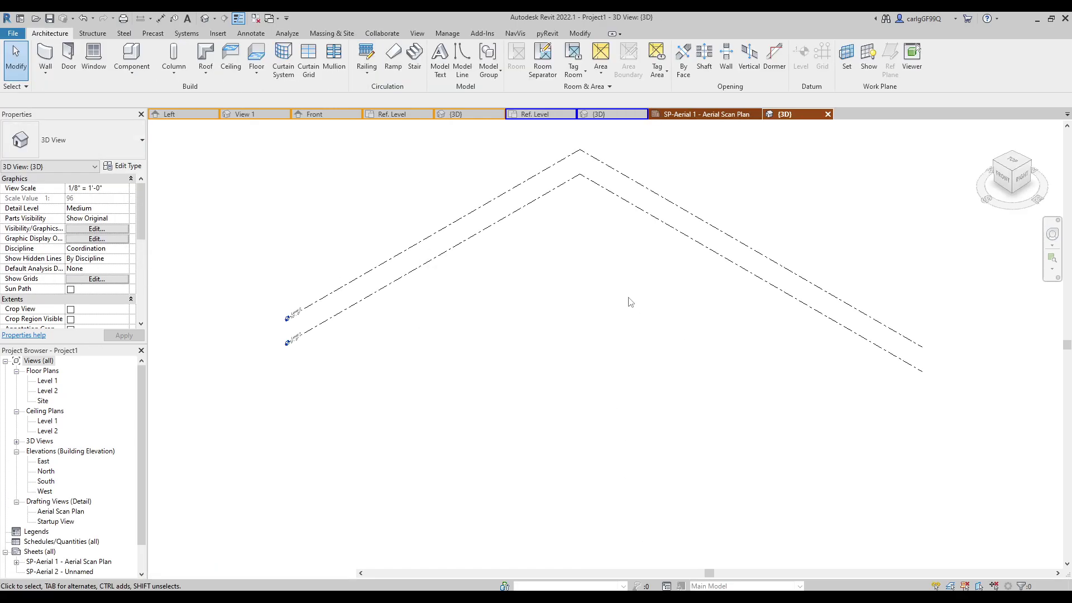
scroll(574, 330, "down", 2)
scroll(570, 330, "up", 3)
scroll(553, 313, "up", 1)
scroll(527, 364, "down", 1)
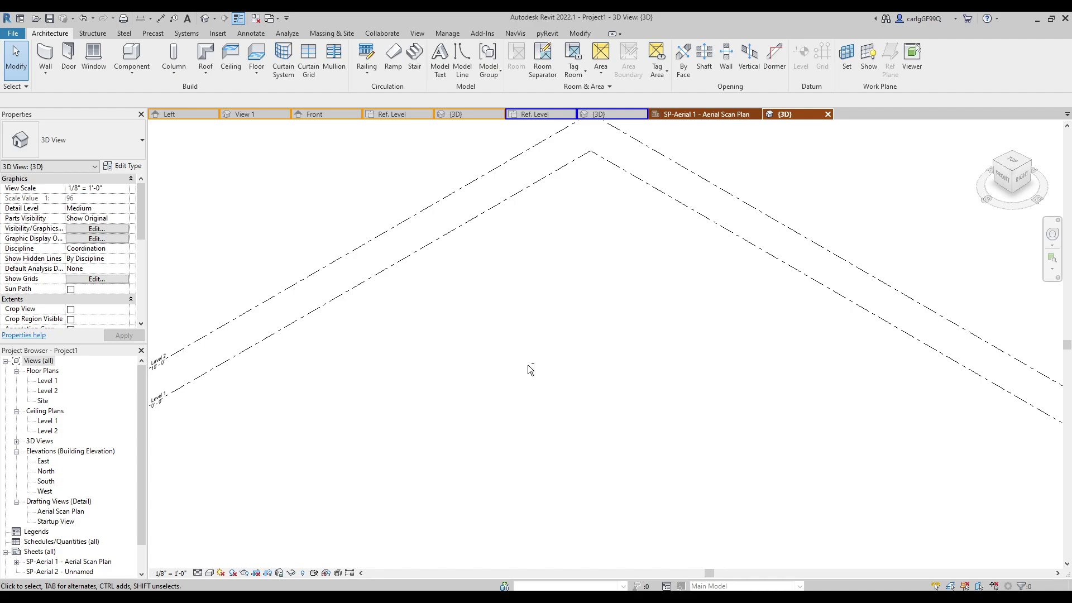
mouse_move(528, 365)
middle_mouse_down("shift")
mouse_move(579, 330)
mouse_move(567, 328)
middle_mouse_up("shift")
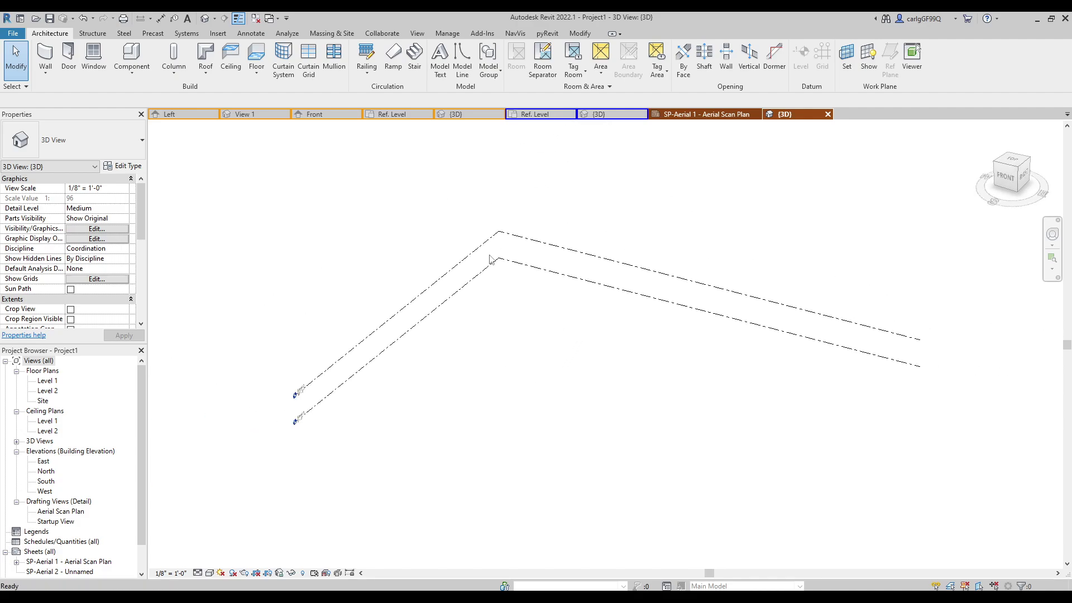
Draw a rectangular box of four 20' walls, 64' by 57'-6"
key("w")
key("a")
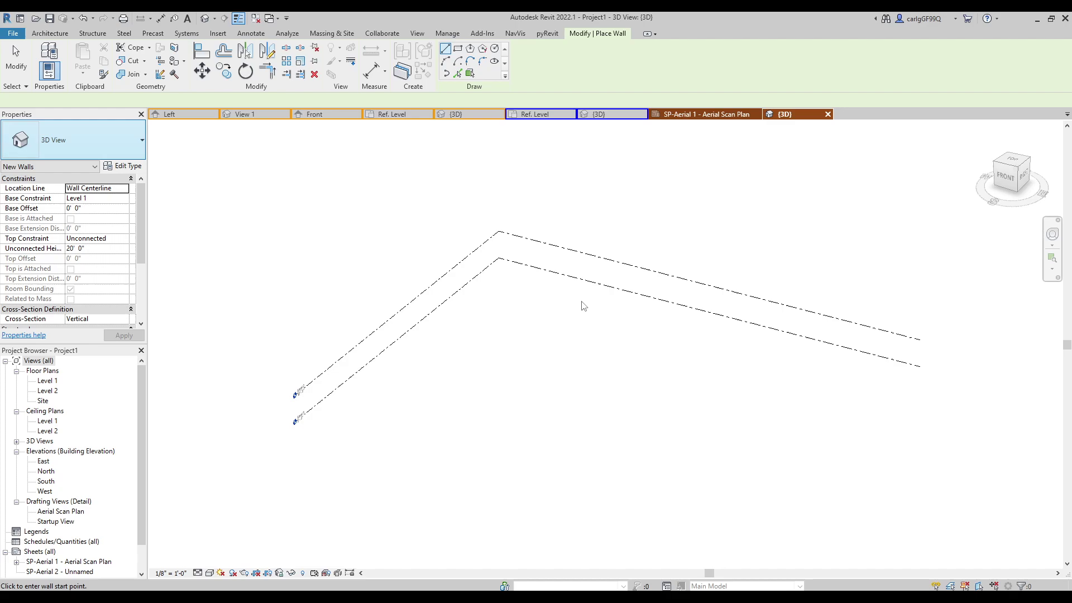
left_click(458, 49)
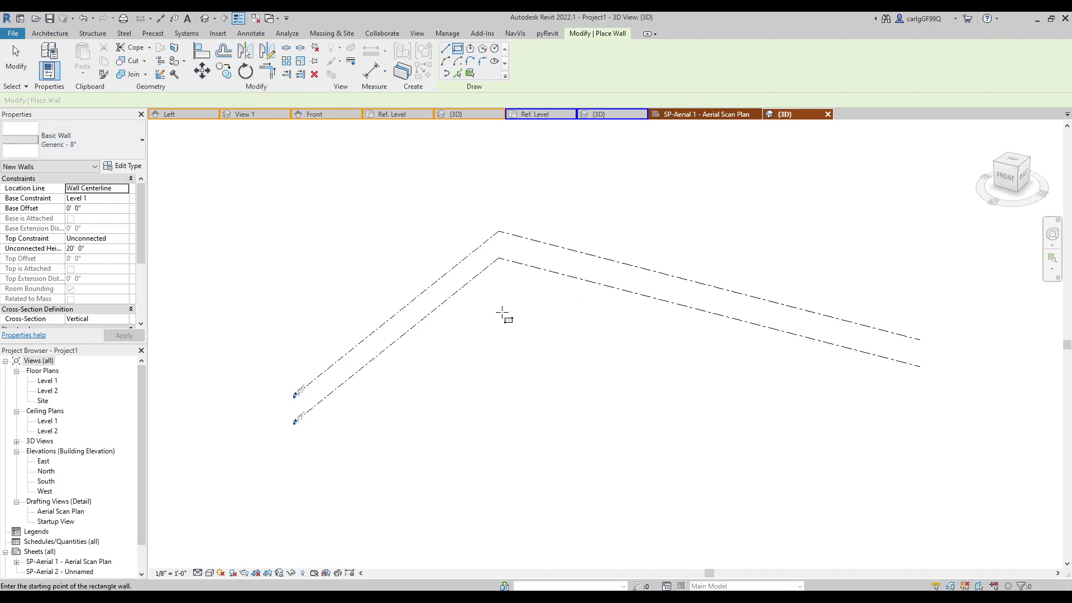
left_click(502, 312)
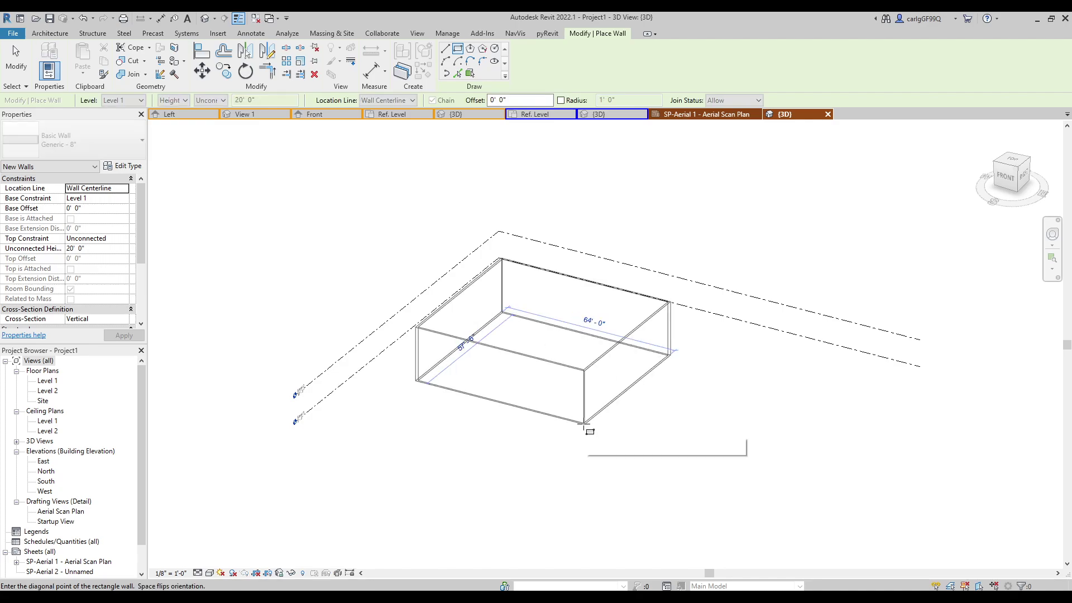
left_click(585, 423)
key("Escape")
key("Escape")
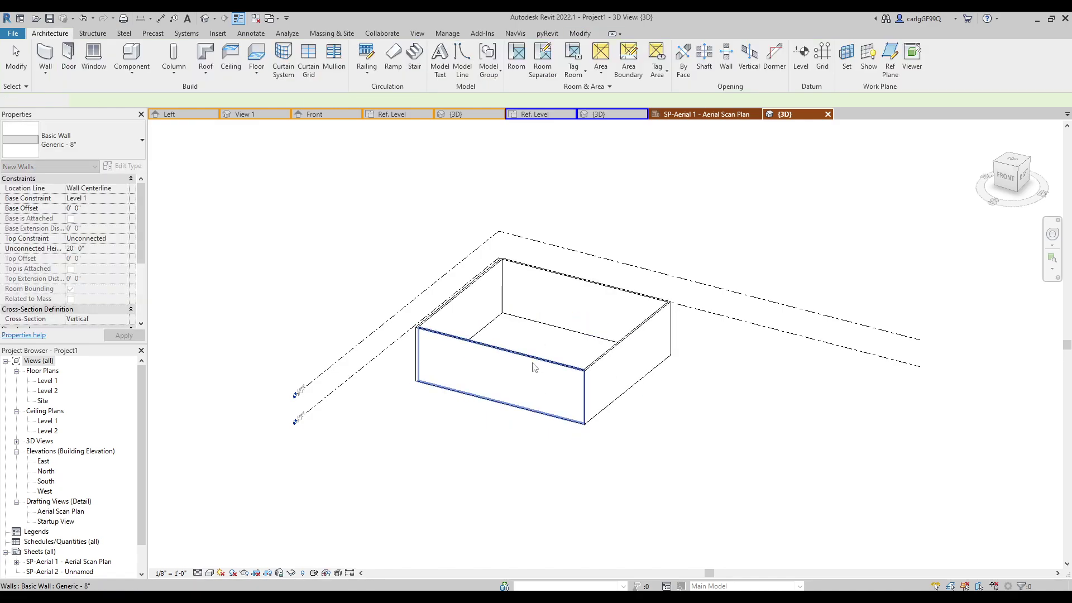
Set the front wall's cross-section to Slanted
left_click(500, 356)
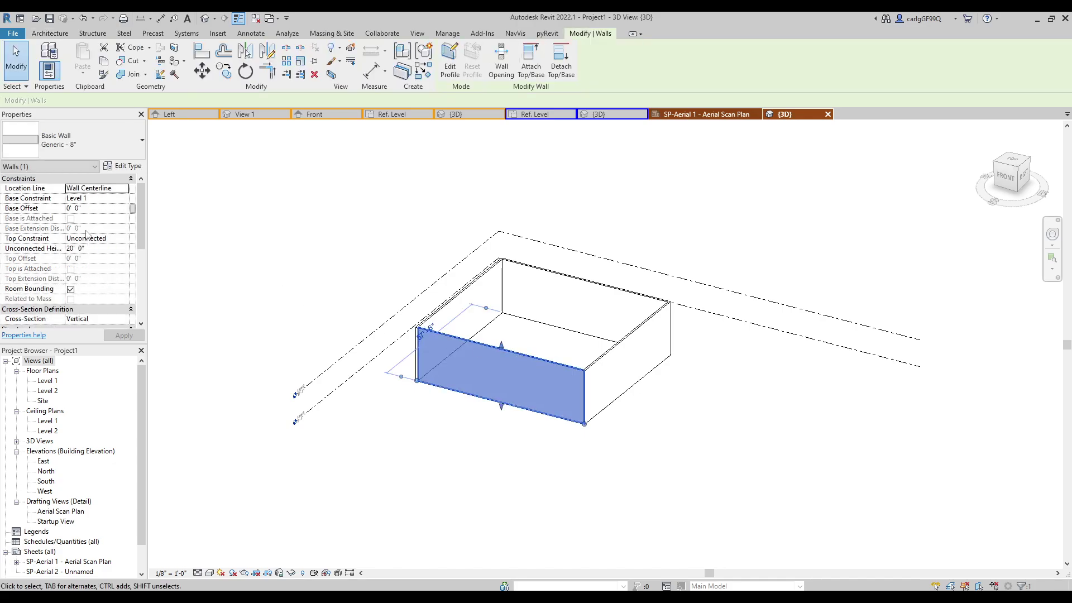
scroll(93, 268, "down", 2)
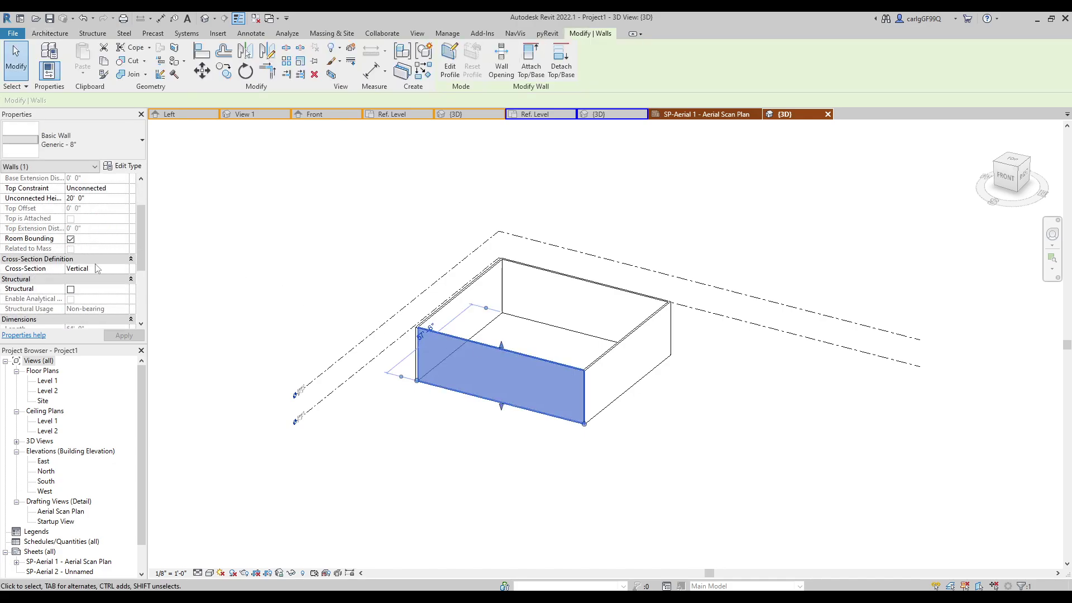
scroll(98, 269, "down", 3)
scroll(97, 269, "down", 2)
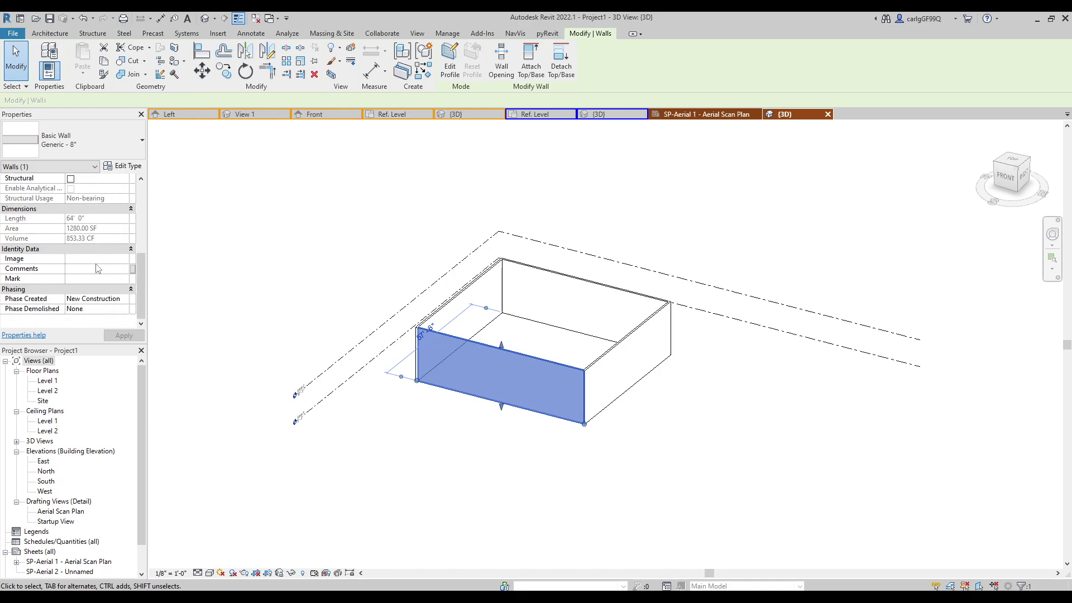
scroll(98, 269, "up", 3)
scroll(98, 269, "up", 2)
left_click(96, 261)
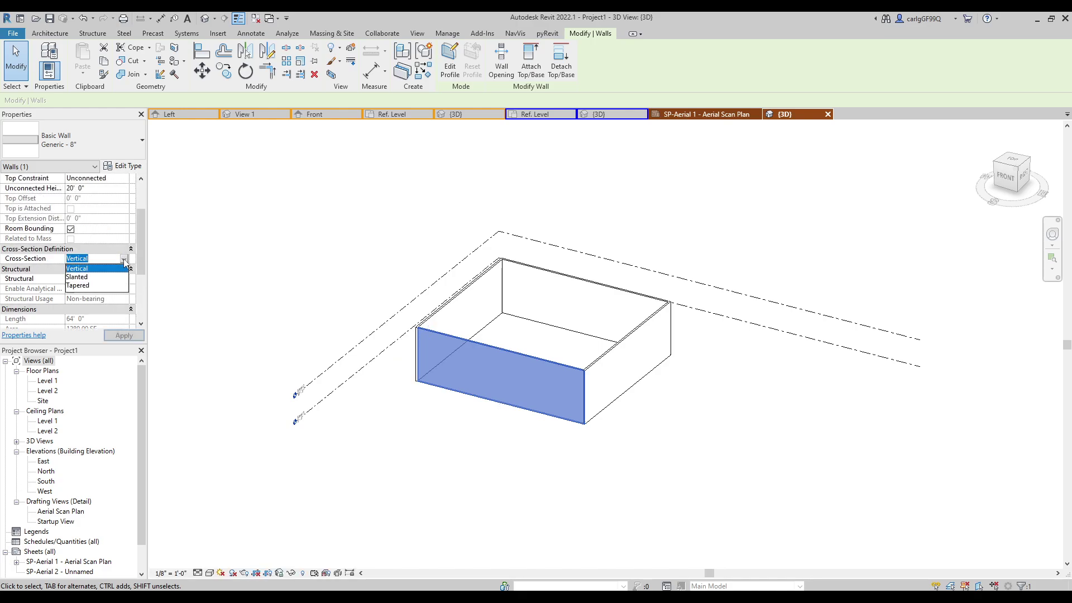
left_click(109, 280)
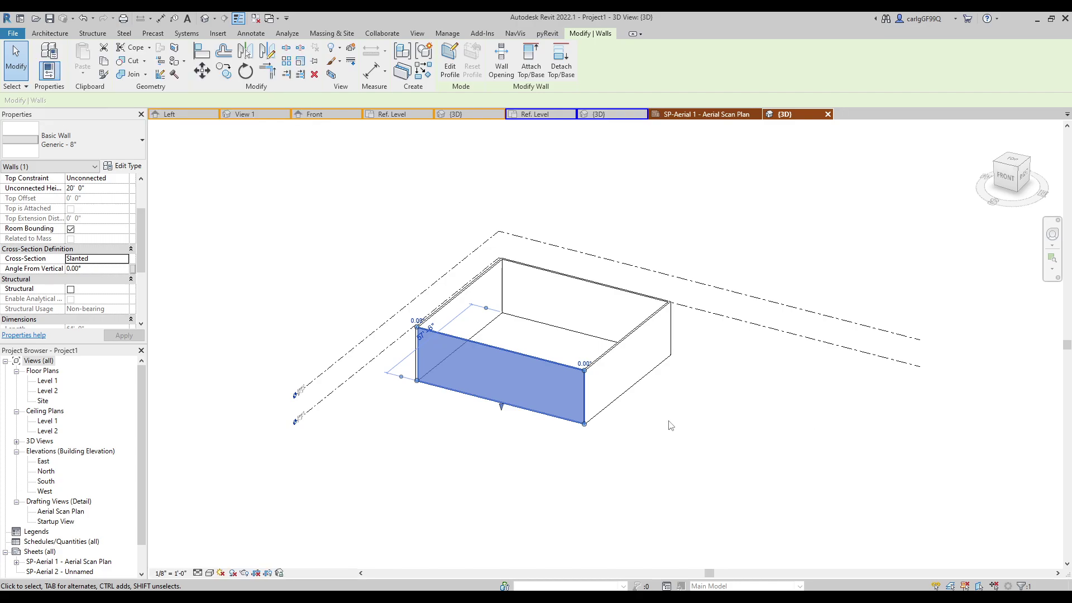
Give the front wall a 15° angle from vertical and orbit to check the slant
scroll(412, 238, "up", 1)
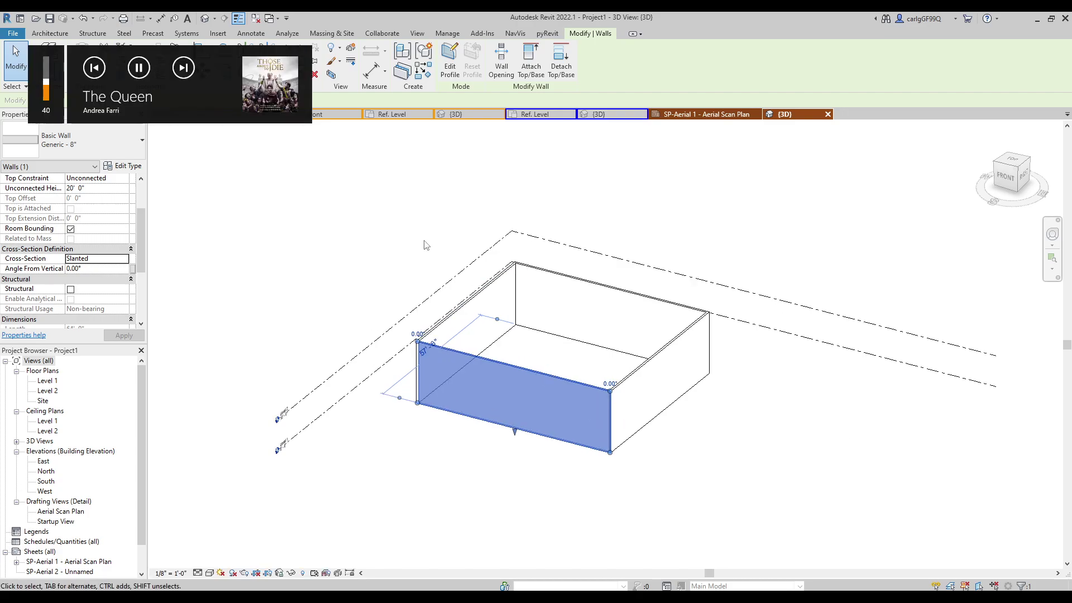
middle_click_drag(427, 246, 424, 234)
mouse_move(422, 342)
middle_mouse_down("shift")
mouse_move(515, 410)
mouse_move(512, 345)
middle_mouse_up("shift")
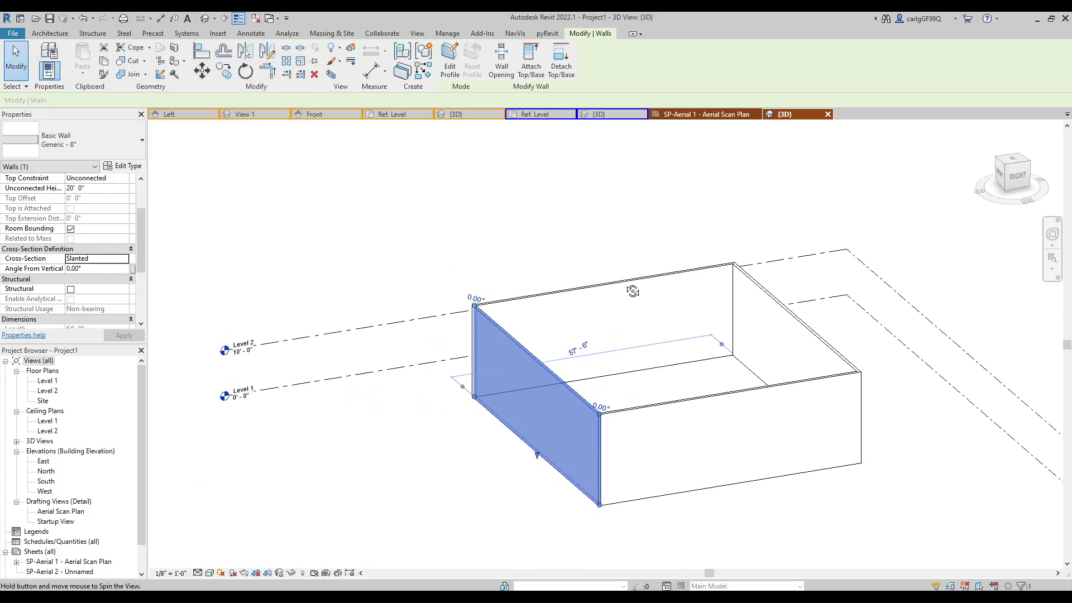
middle_click_drag(565, 268, 517, 259)
left_click(122, 271)
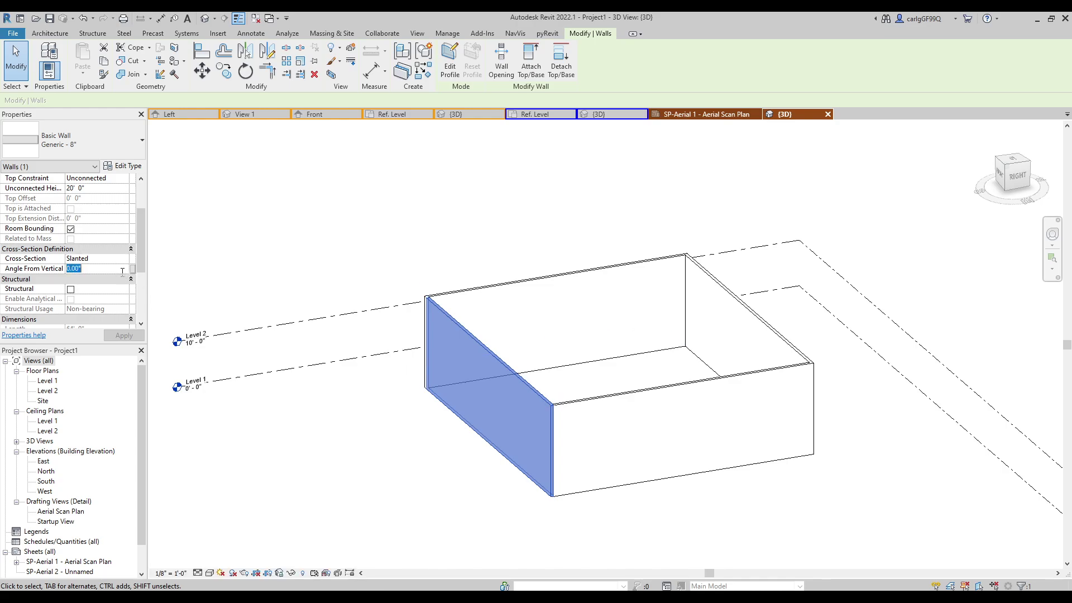
type("15")
key("Return")
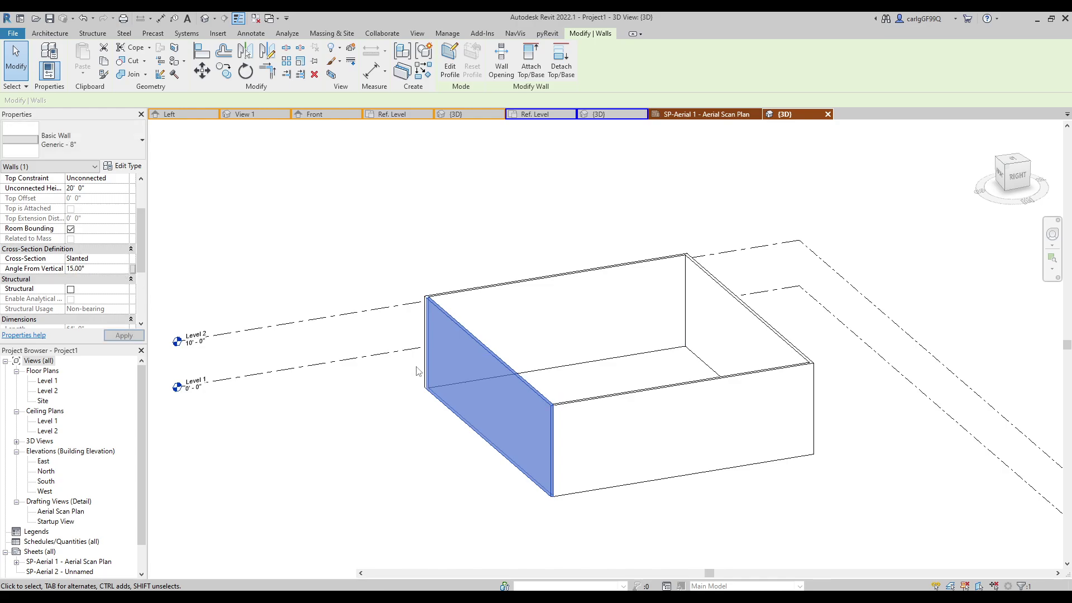
middle_click_drag(575, 376, 634, 347, "shift")
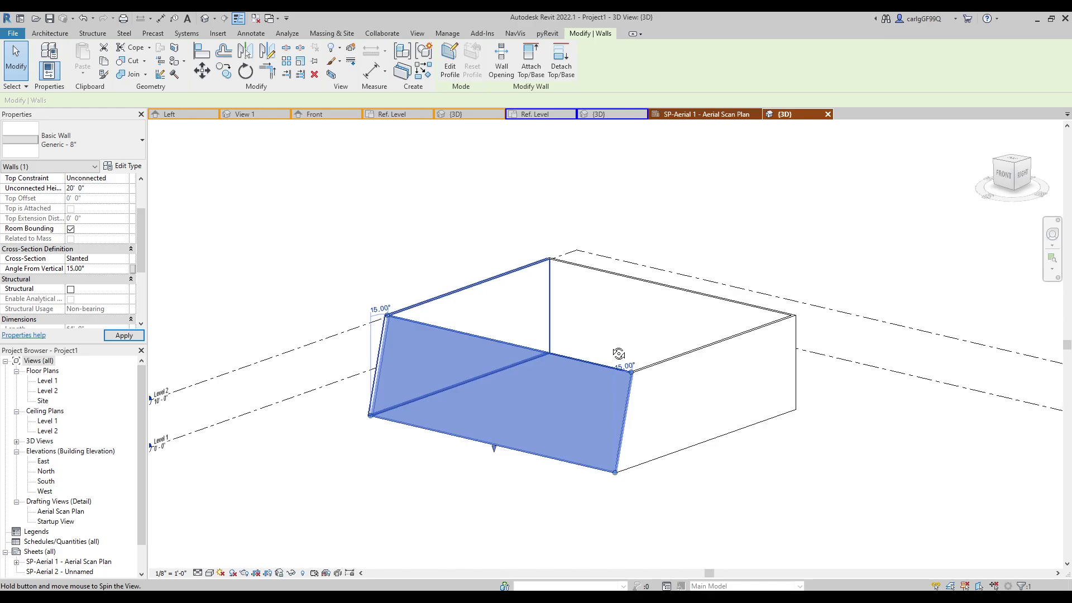
scroll(619, 354, "up", 2)
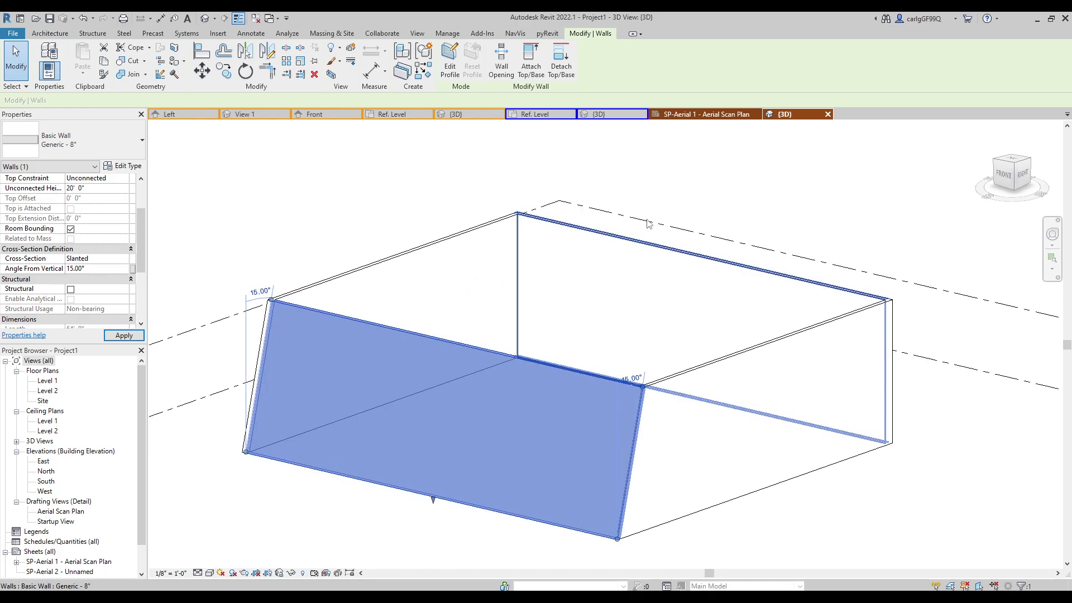
left_click(608, 120)
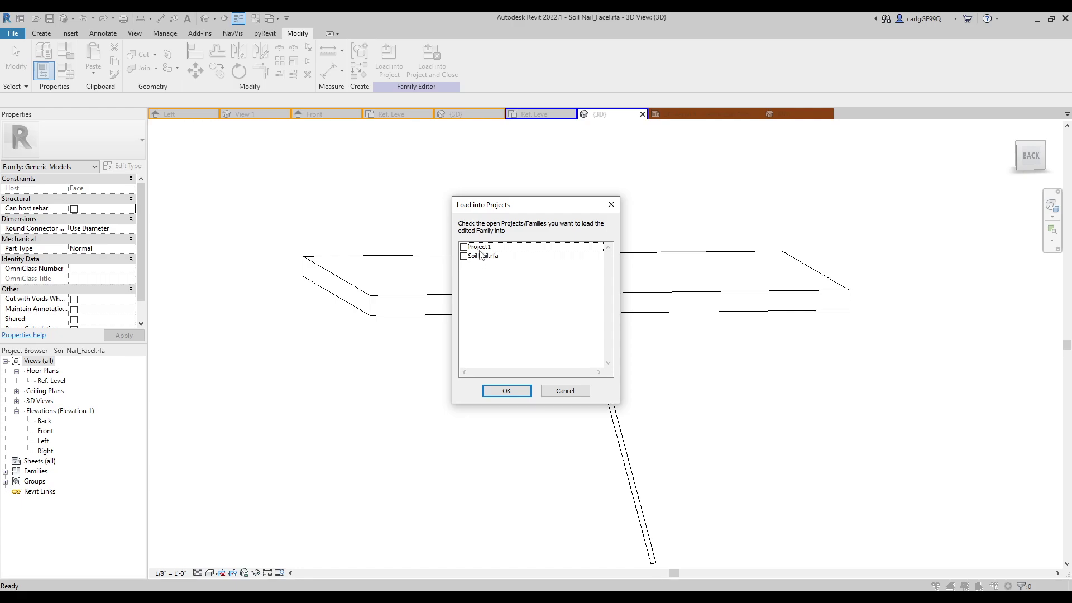
Load the Soil Nail_Facel family from its 3D view into Project1
left_click(507, 392)
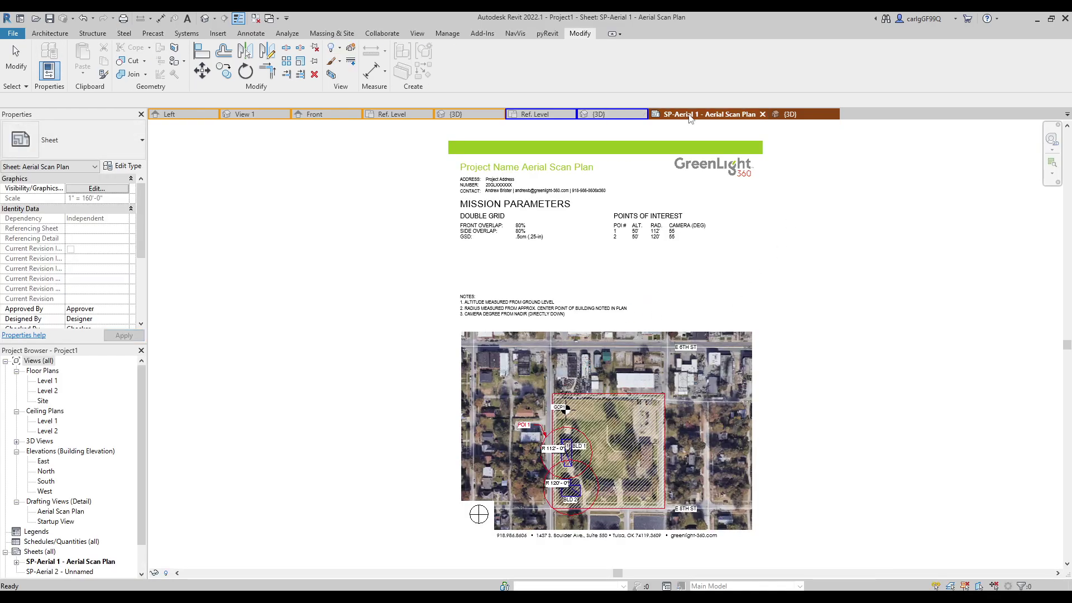
left_click(761, 115)
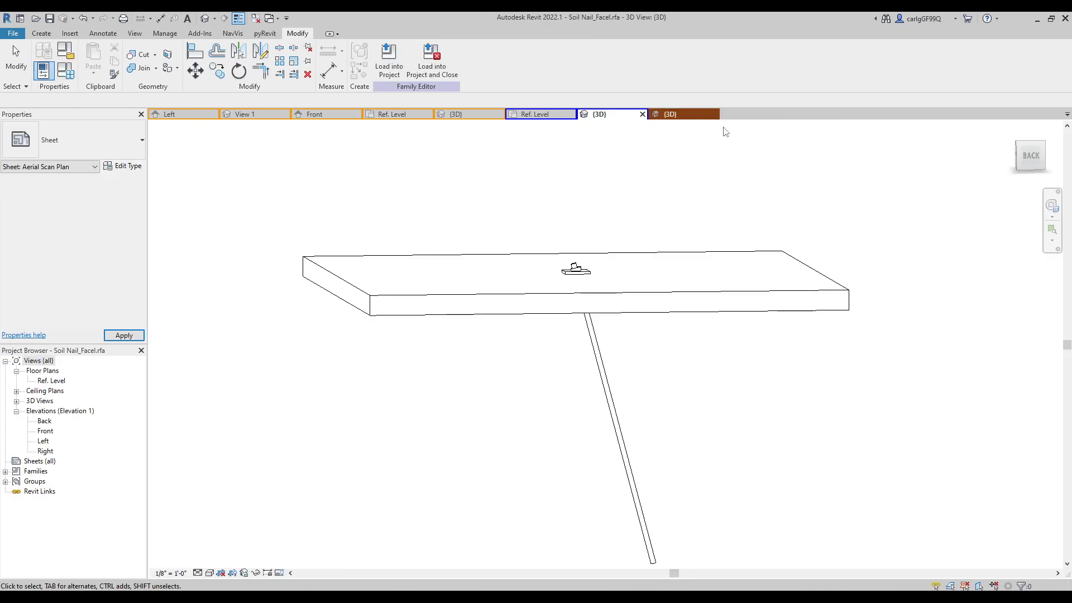
left_click(683, 115)
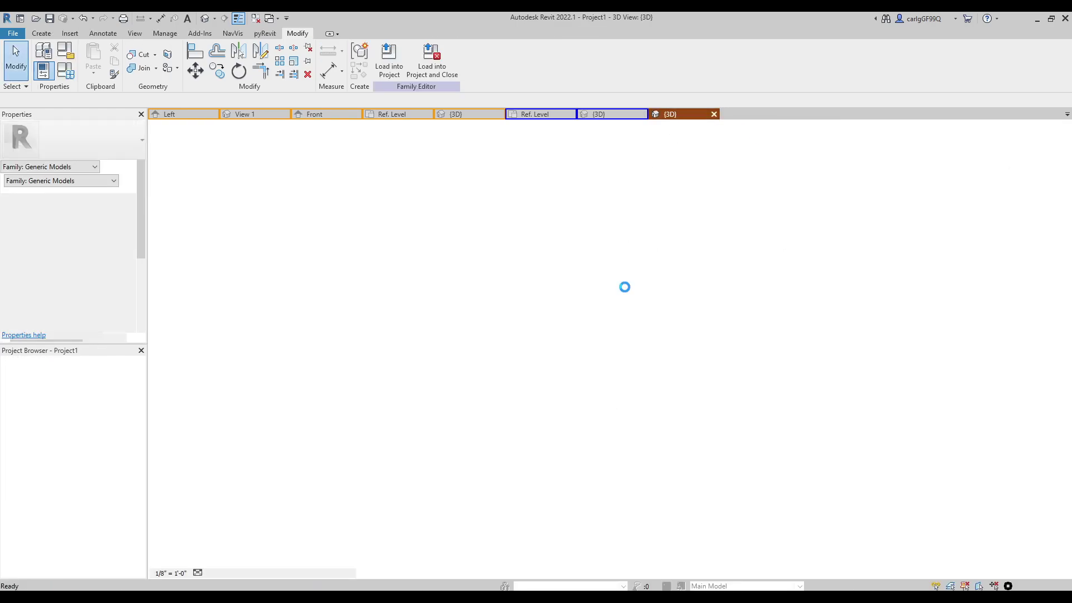
scroll(571, 396, "up", 5)
scroll(571, 396, "down", 3)
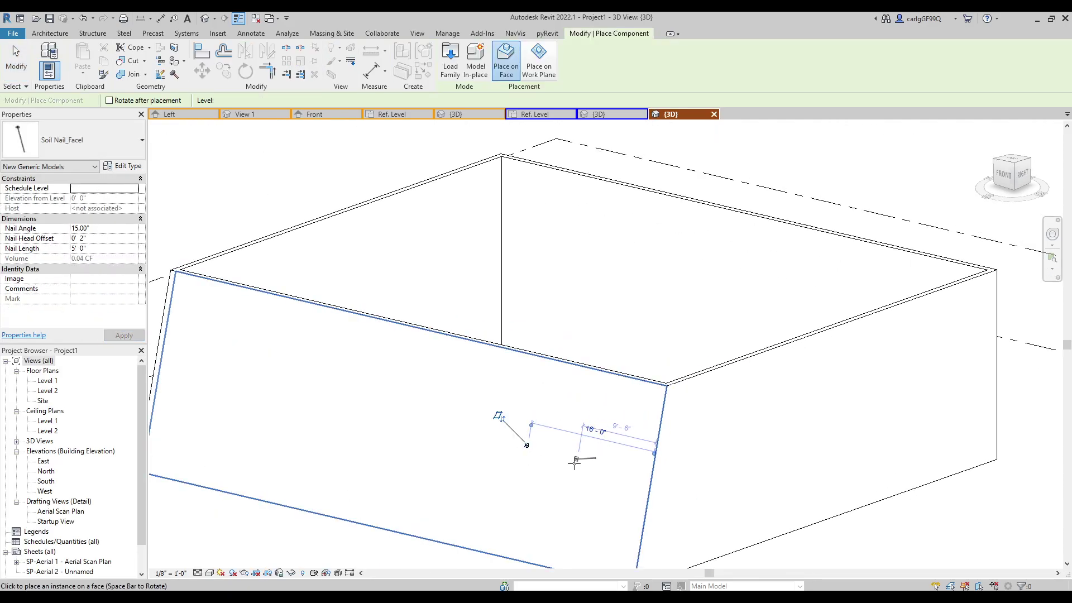
Place three soil nails: one on the slanted front wall, two on the right wall
left_click(427, 428)
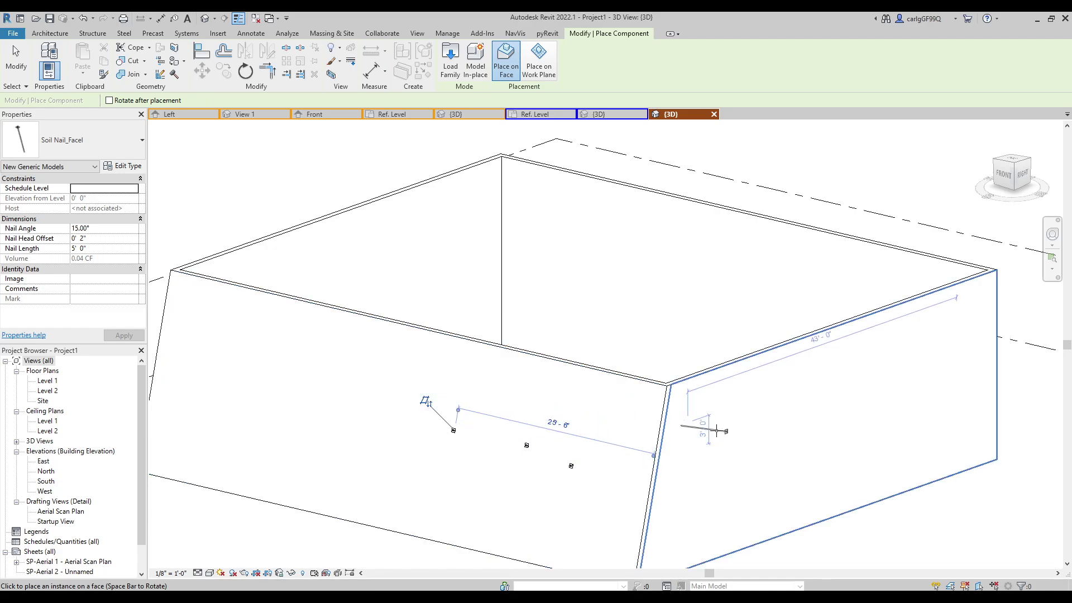
left_click(849, 395)
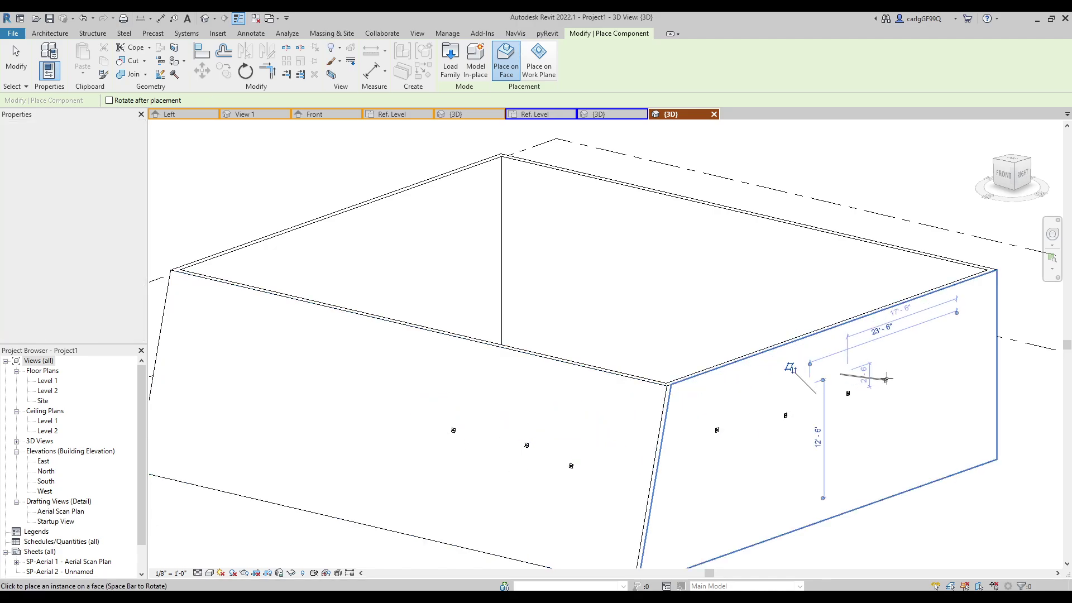
left_click(885, 380)
middle_click_drag(515, 413, 572, 472, "shift")
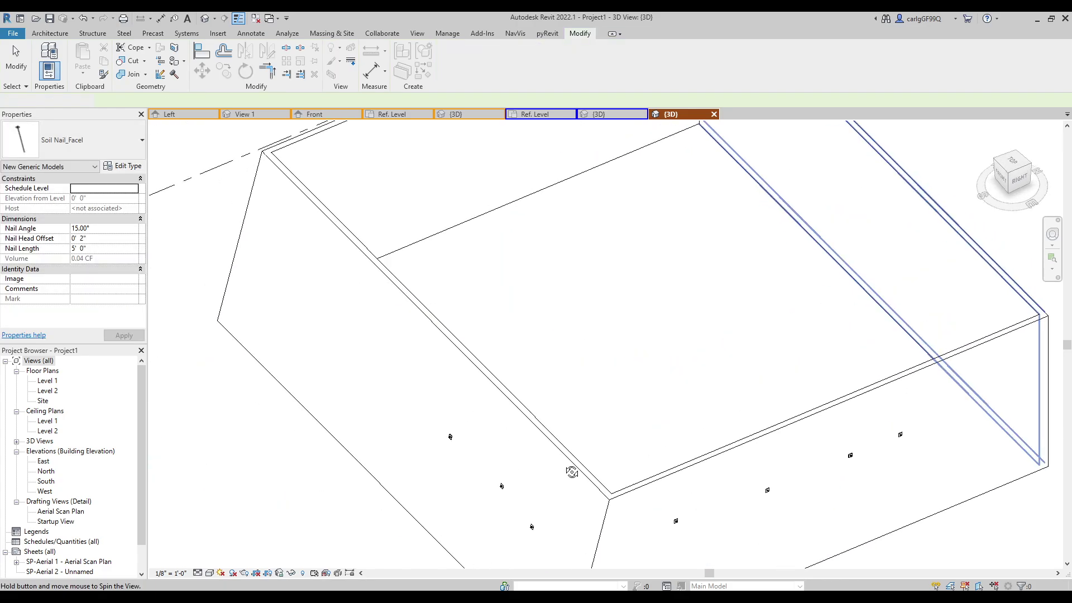
key("Escape")
Orbit around the placed nails, ending on an outside view of the whole enclosure
scroll(407, 430, "up", 5)
middle_click_drag(311, 478, 494, 383)
scroll(494, 383, "down", 5)
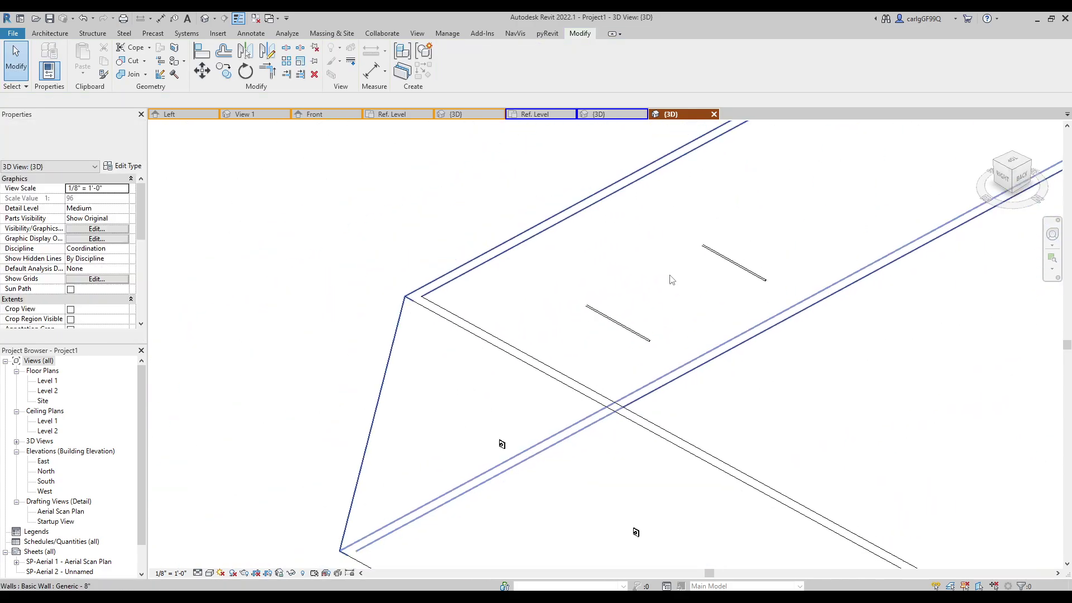
scroll(761, 342, "up", 5)
mouse_move(761, 343)
middle_mouse_down("shift")
mouse_move(739, 306)
mouse_move(615, 303)
middle_mouse_up("shift")
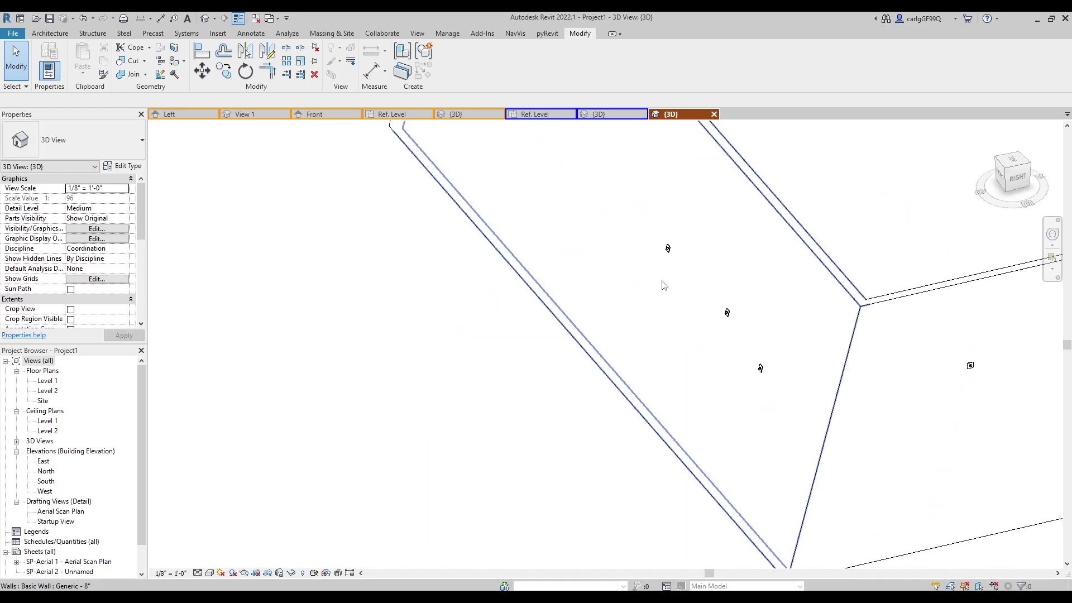
left_click(668, 248)
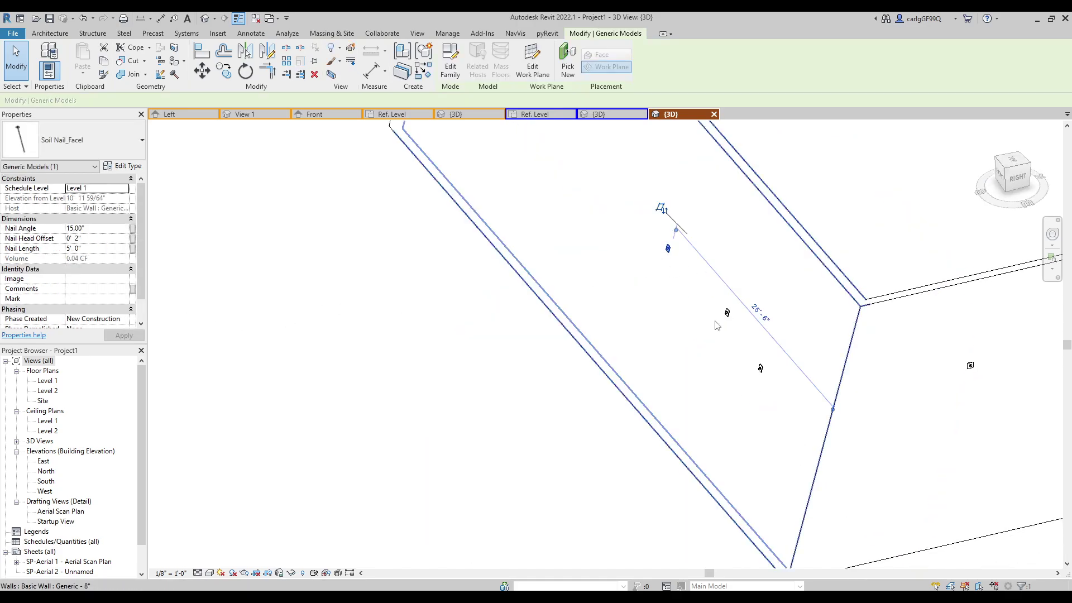
mouse_move(643, 251)
middle_mouse_down("shift")
mouse_move(625, 240)
mouse_move(685, 358)
middle_mouse_up("shift")
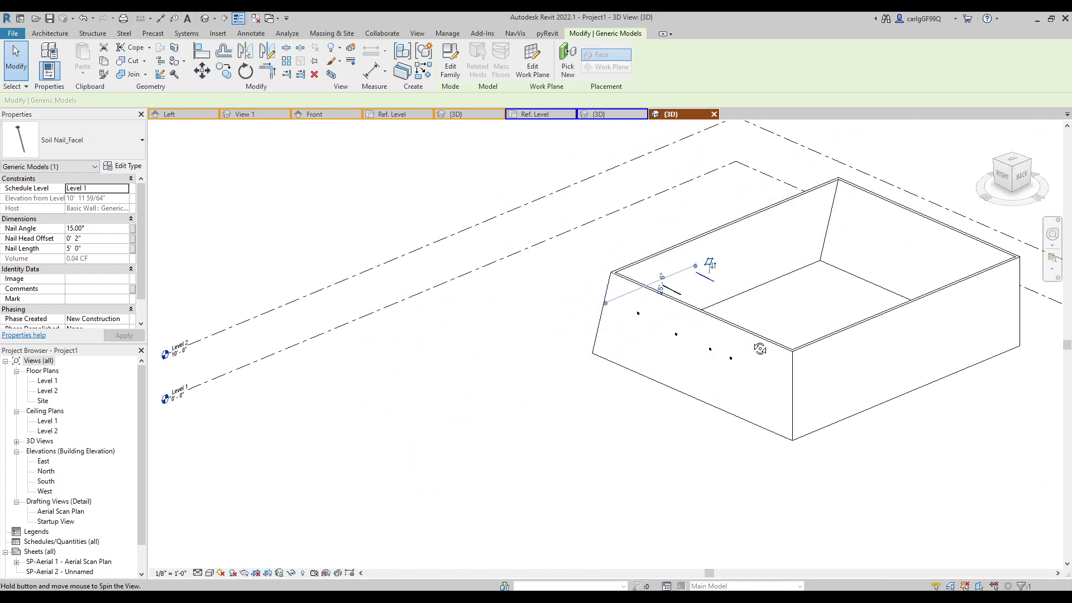
mouse_move(685, 358)
middle_mouse_down("shift")
mouse_move(666, 329)
mouse_move(761, 337)
middle_mouse_up("shift")
key("Escape")
key("Escape")
Crop the 3D view with a section box around the slanted wall, turned to Right
scroll(701, 324, "down", 1)
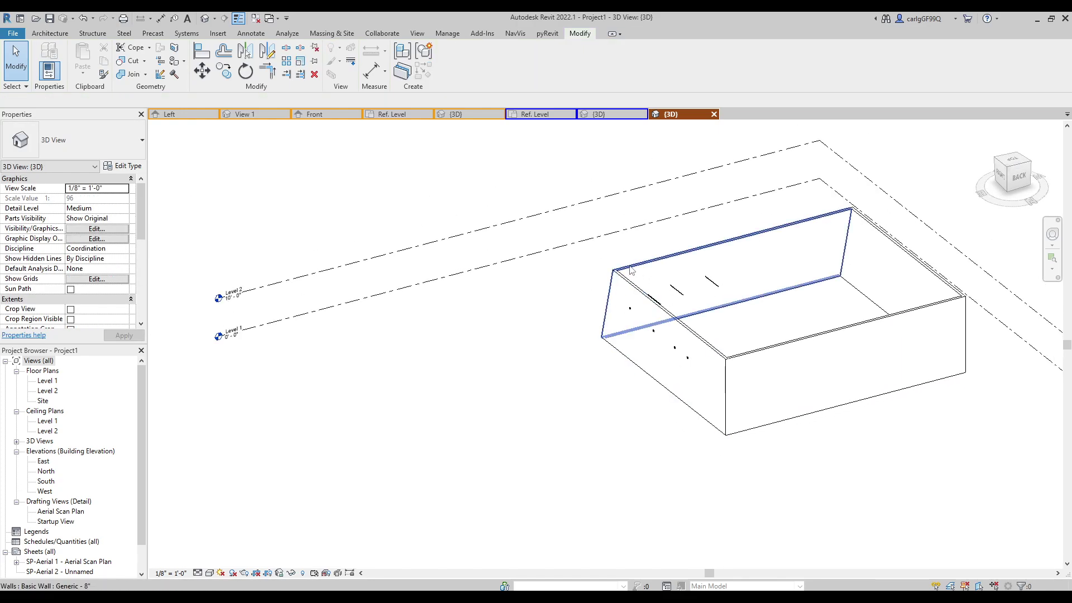
left_click(711, 267)
key("b")
key("x")
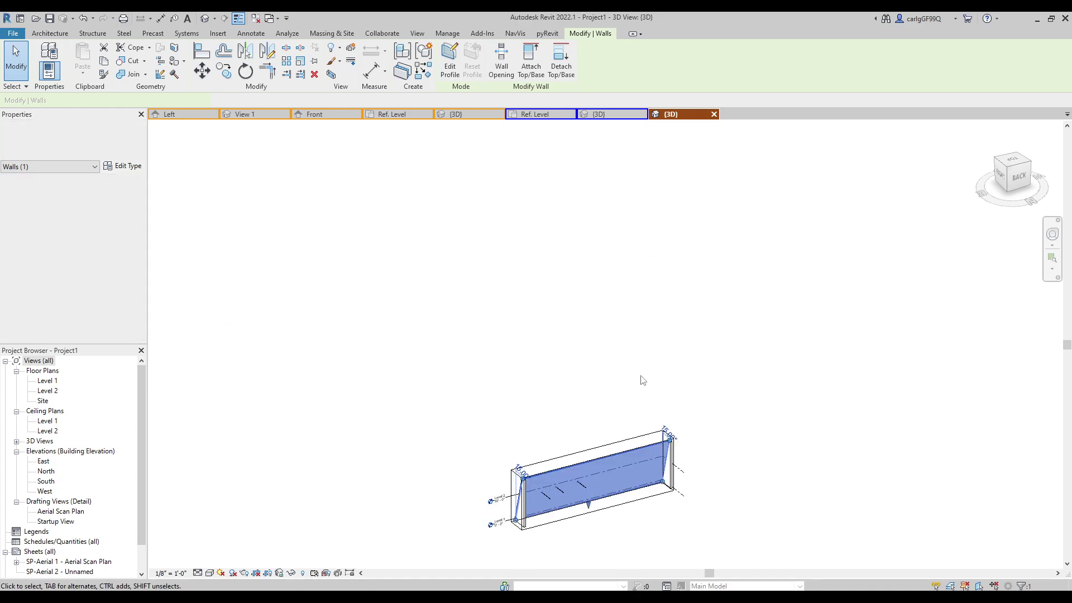
key("Escape")
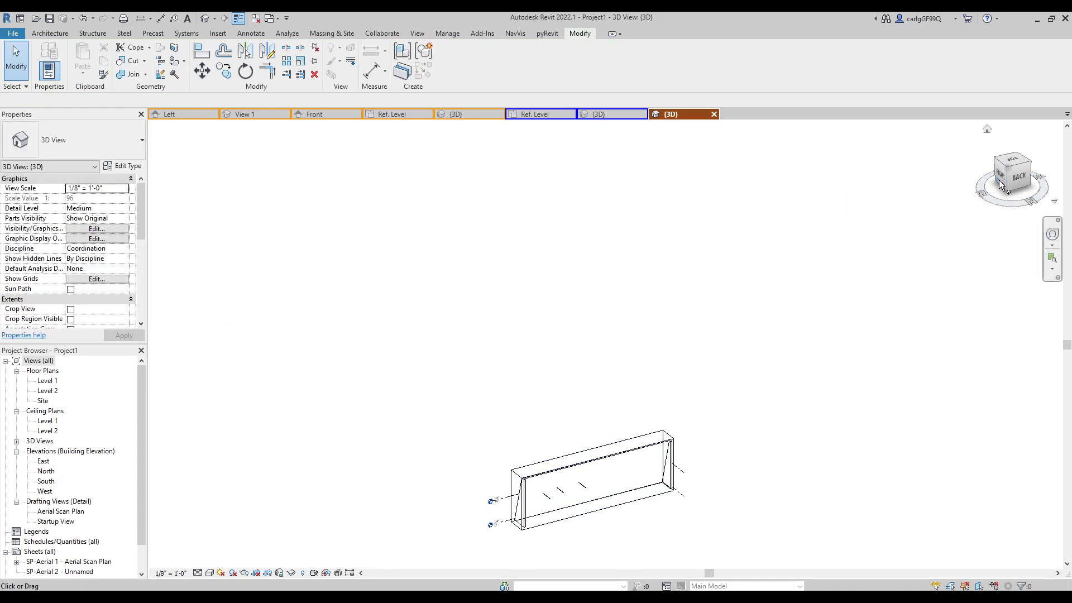
left_click(1002, 183)
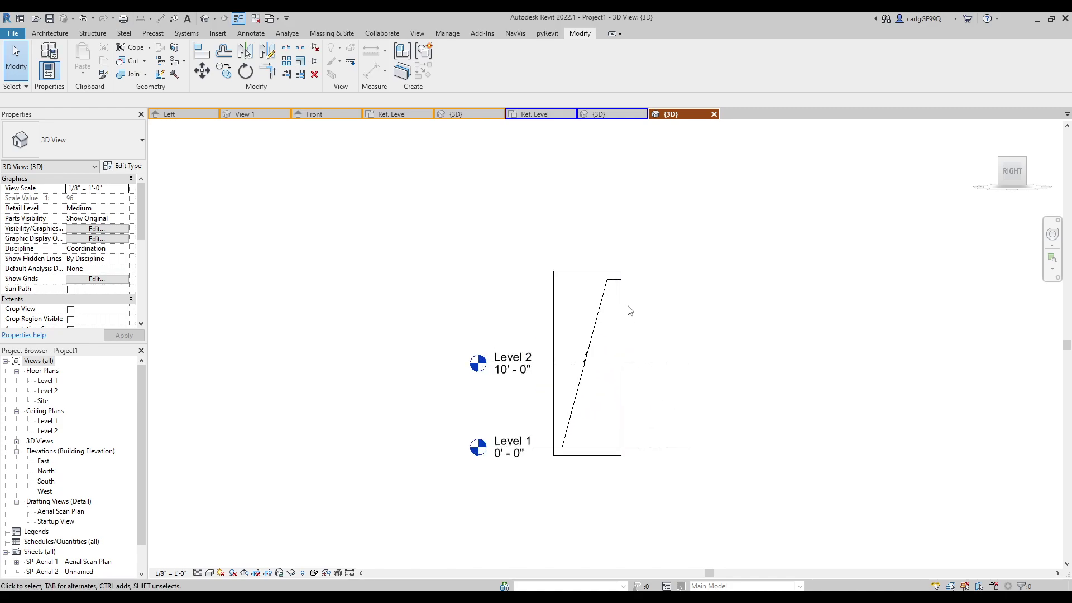
Trim both ends of the section box inward and view the wall side-on
left_click(618, 270)
middle_click_drag(709, 290, 368, 389, "shift")
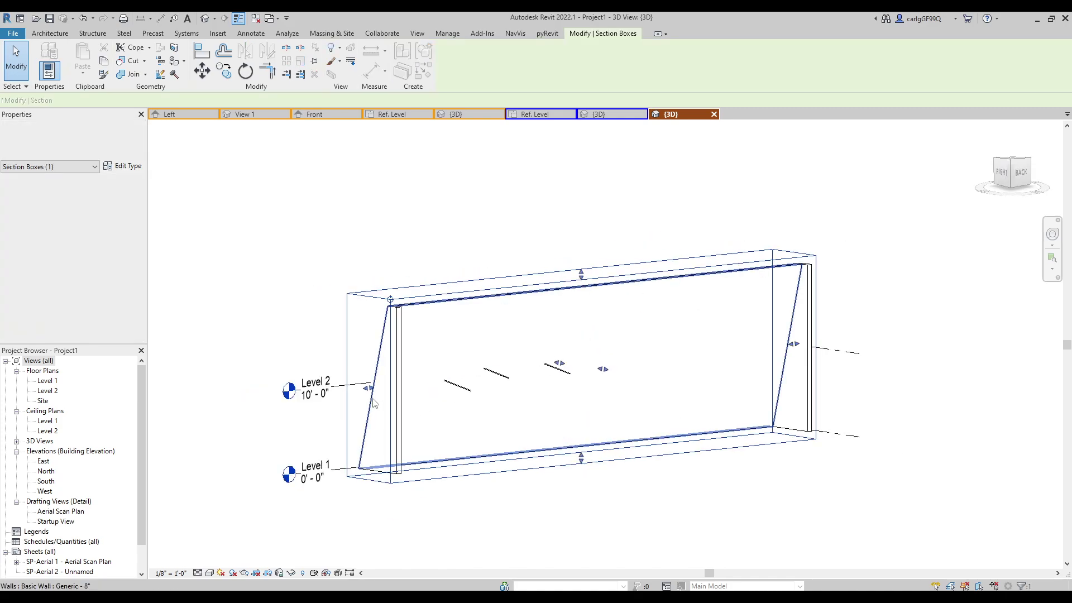
left_click_drag(369, 389, 417, 383)
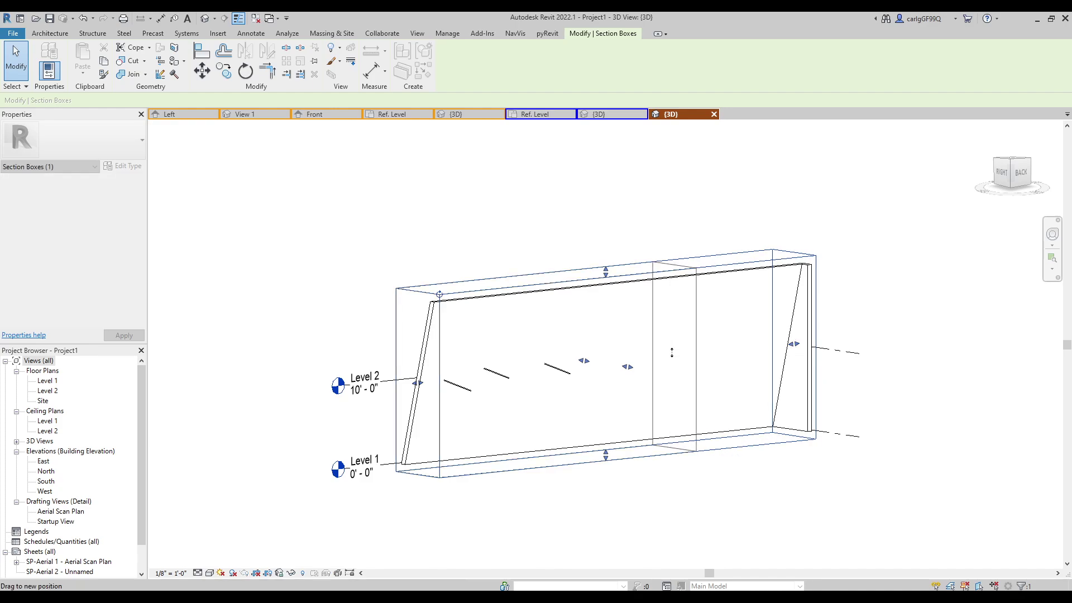
left_click_drag(793, 344, 675, 357)
left_click(1001, 172)
scroll(584, 383, "up", 3)
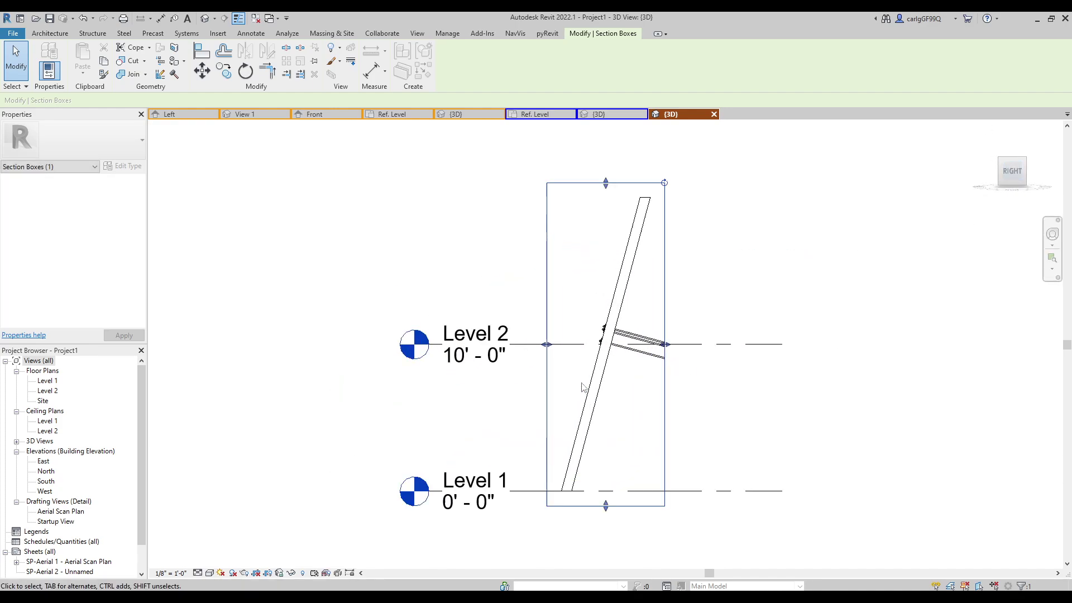
scroll(625, 312, "up", 3)
key("Escape")
Crossing-select the nails passing through the slanted wall
scroll(626, 310, "down", 3)
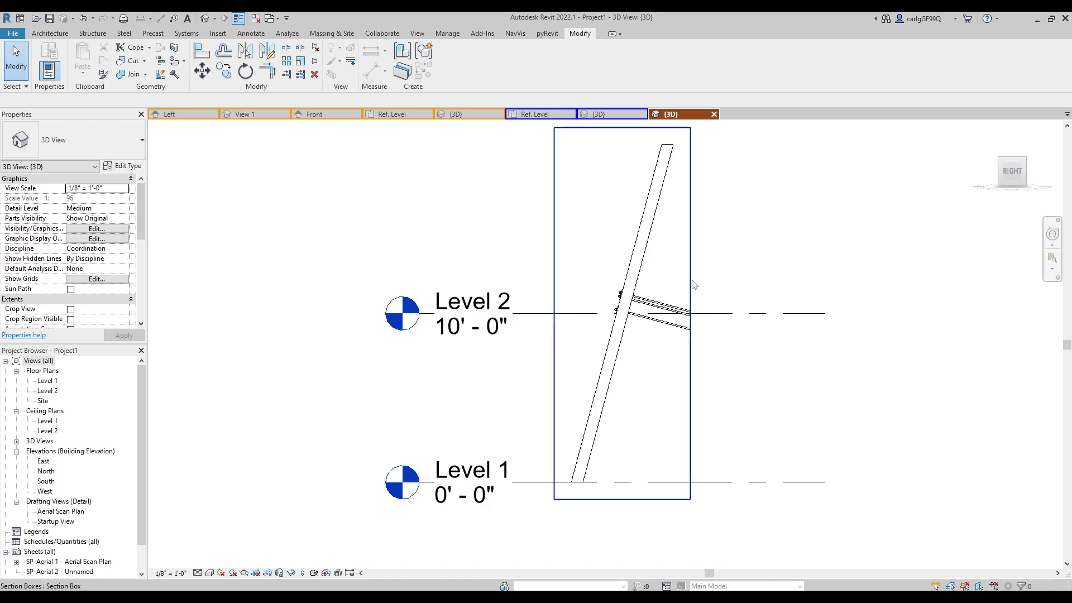
left_click(799, 330)
key("Escape")
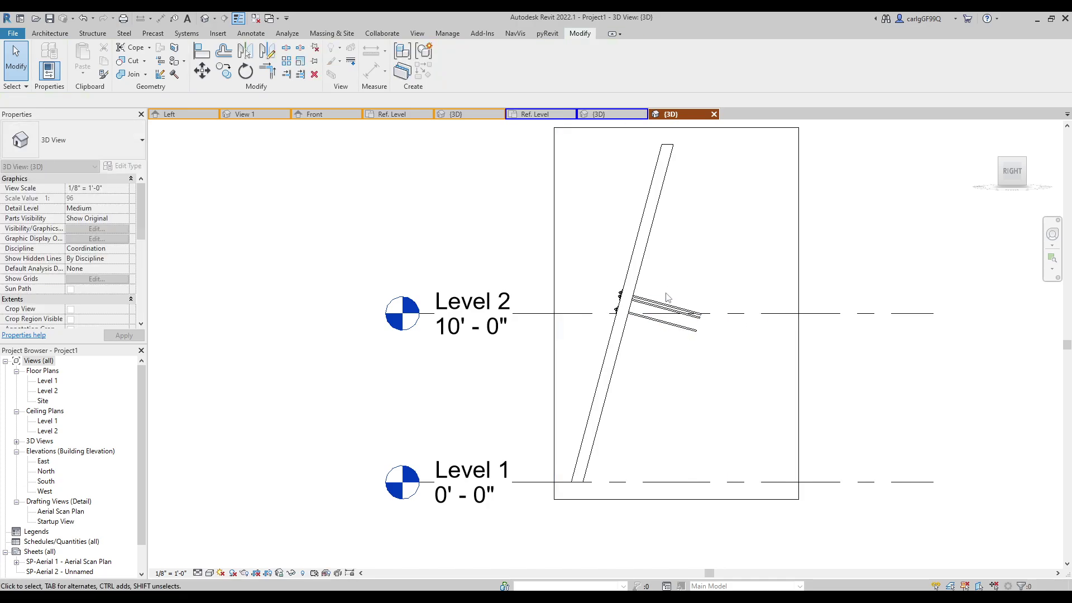
mouse_move(667, 292)
left_mouse_down()
mouse_move(651, 301)
mouse_move(653, 326)
left_mouse_up()
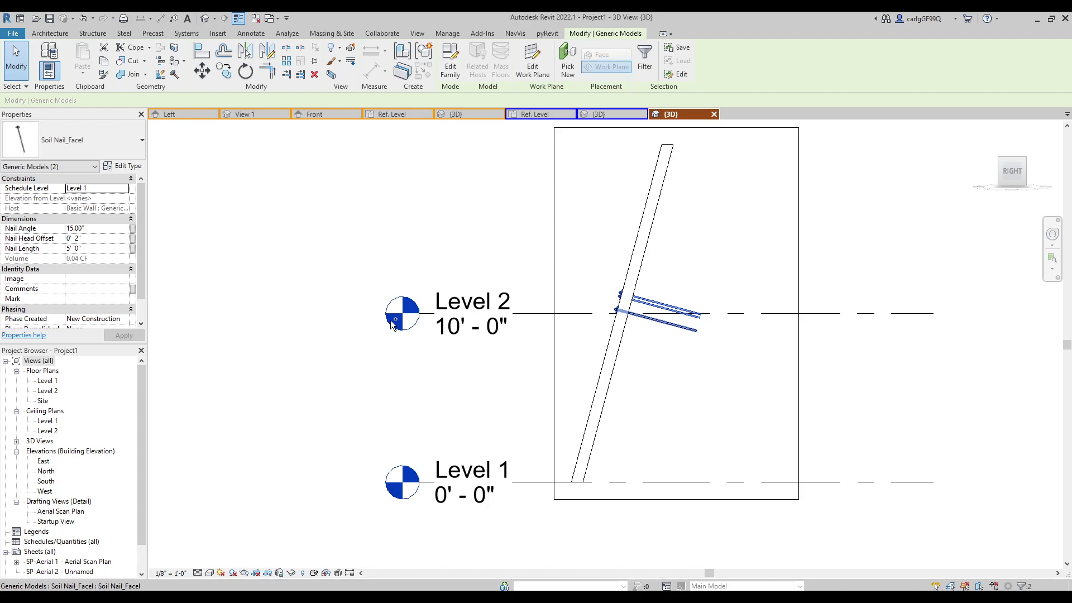
Check the nails' Nail Angle in Properties and orbit to an oblique view
left_click(101, 228)
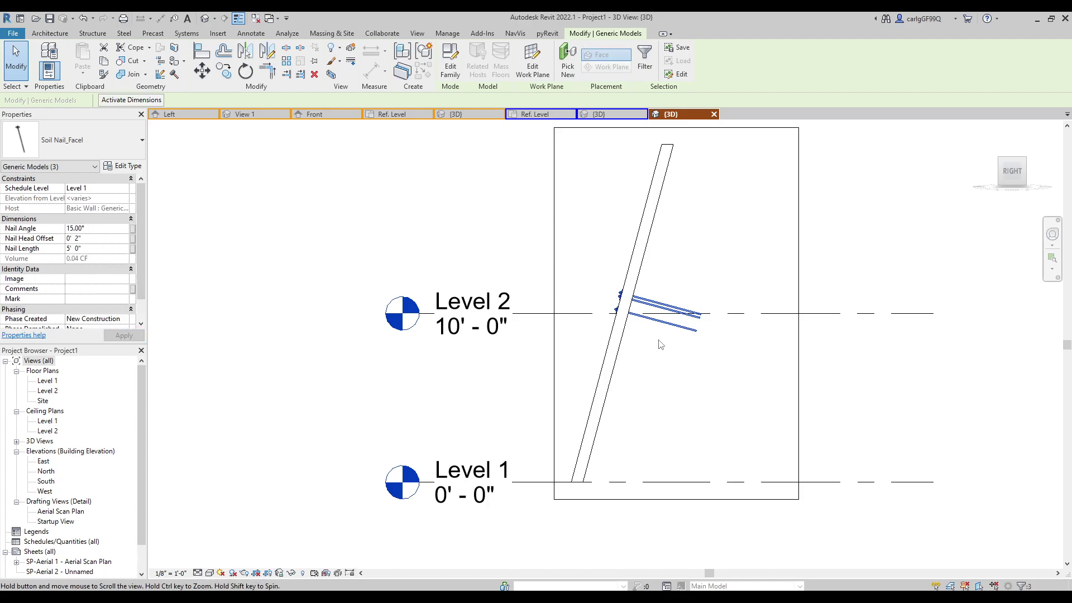
scroll(667, 305, "up", 2)
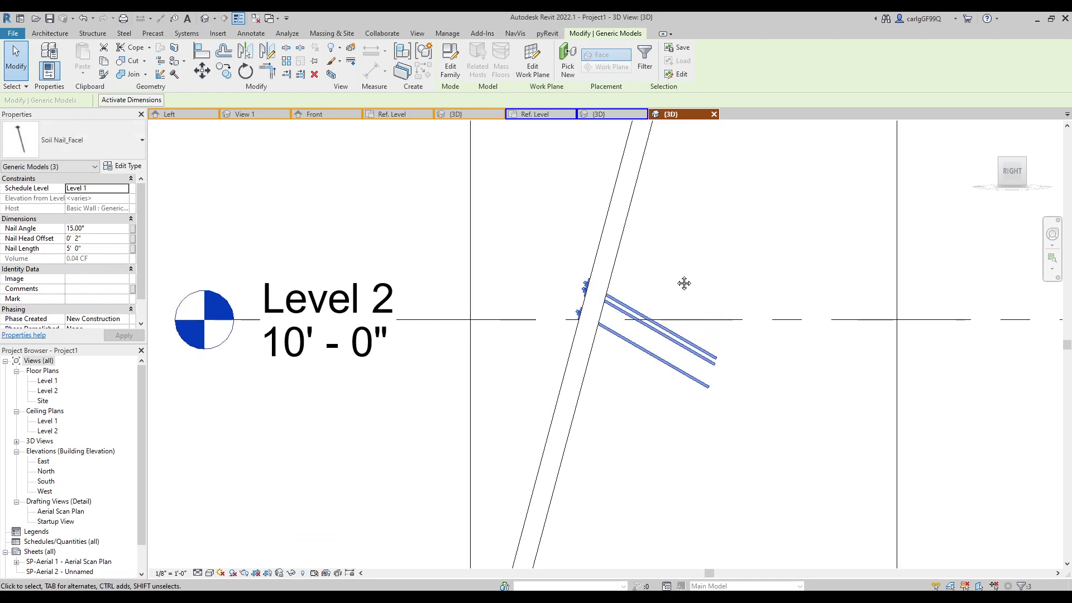
left_click(703, 298)
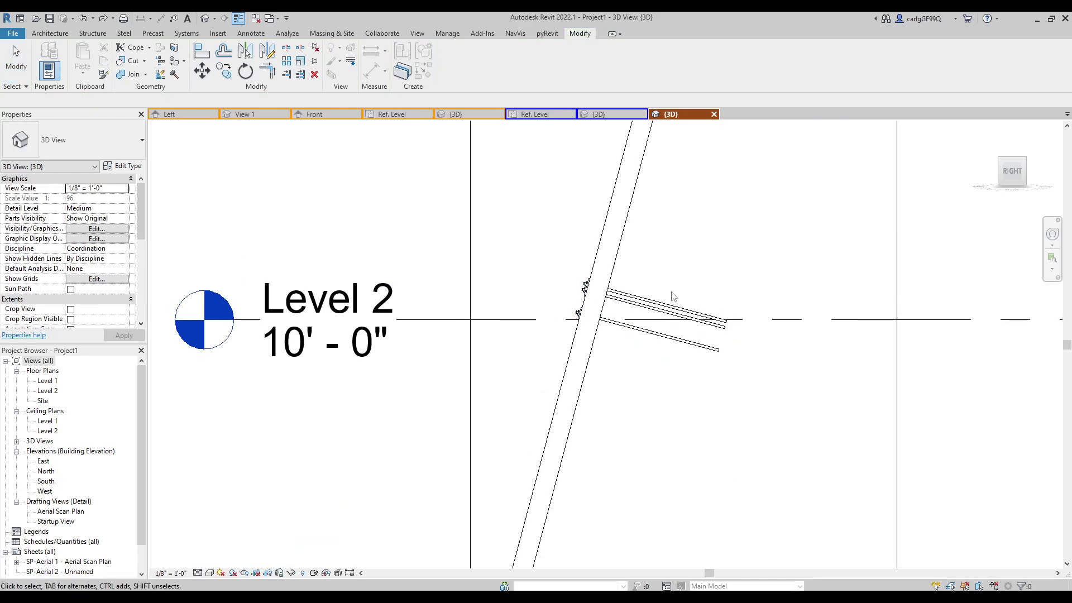
scroll(676, 288, "down", 2)
mouse_move(676, 289)
middle_mouse_down("shift")
mouse_move(506, 541)
mouse_move(571, 461)
middle_mouse_up("shift")
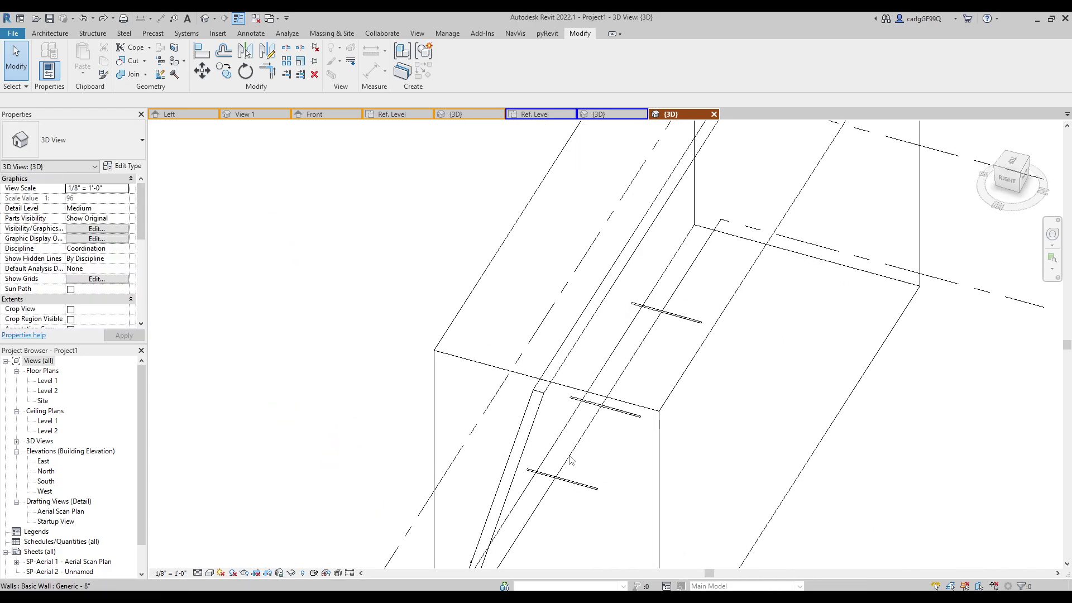
Select two soil nails and view them from above and from the side
left_click(587, 491)
left_click(634, 414, "ctrl")
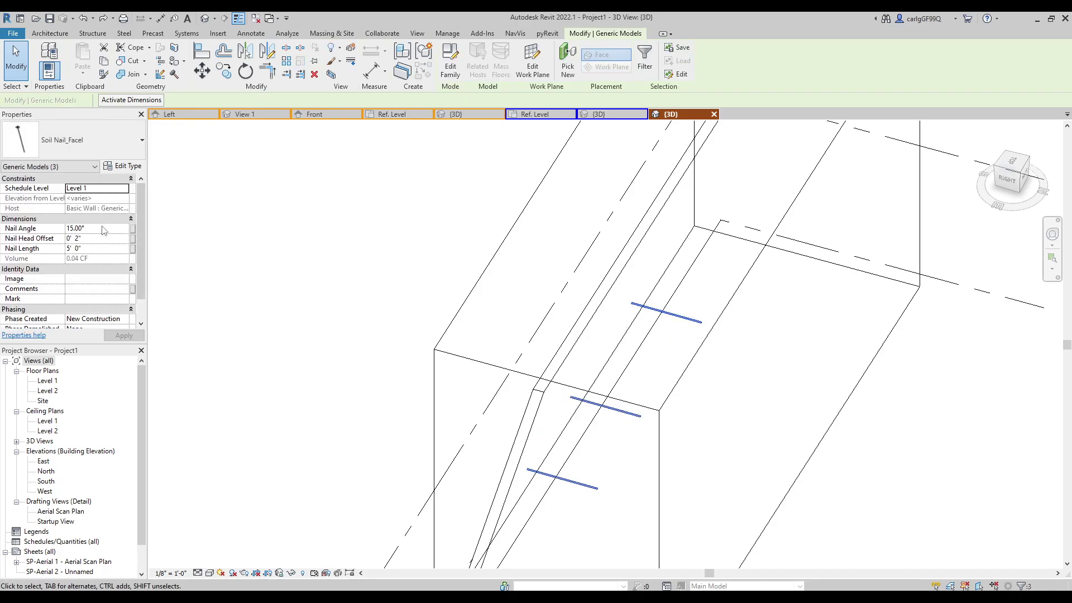
mouse_move(231, 362)
middle_mouse_down("shift")
mouse_move(593, 387)
mouse_move(584, 502)
mouse_move(607, 404)
mouse_move(638, 379)
mouse_move(597, 445)
middle_mouse_up("shift")
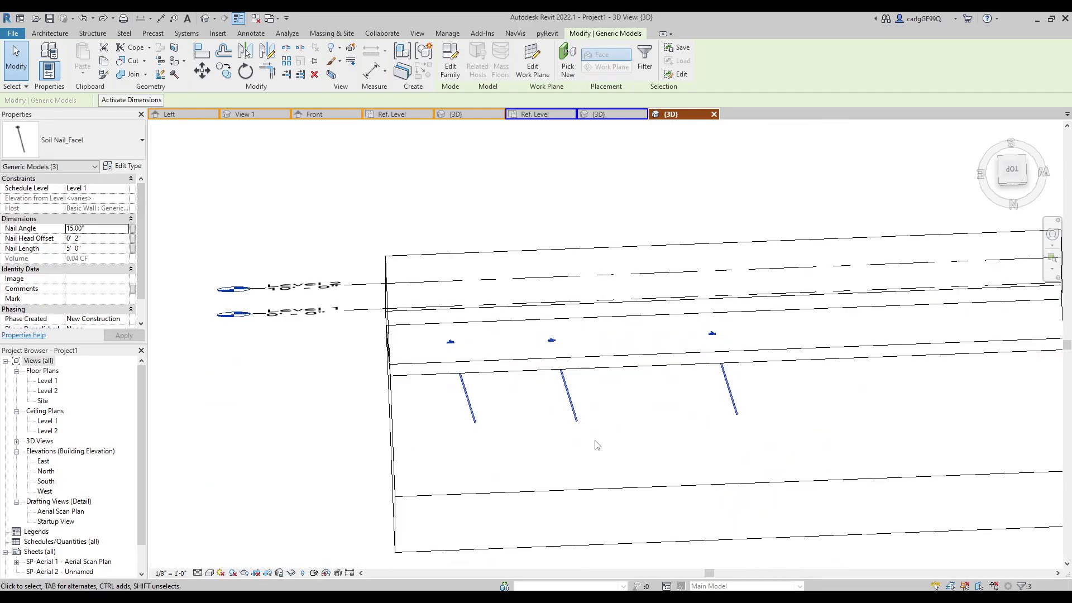
mouse_move(627, 405)
middle_mouse_down("shift")
mouse_move(759, 282)
mouse_move(754, 172)
mouse_move(651, 347)
mouse_move(672, 422)
mouse_move(701, 376)
mouse_move(685, 351)
mouse_move(668, 371)
mouse_move(611, 352)
middle_mouse_up("shift")
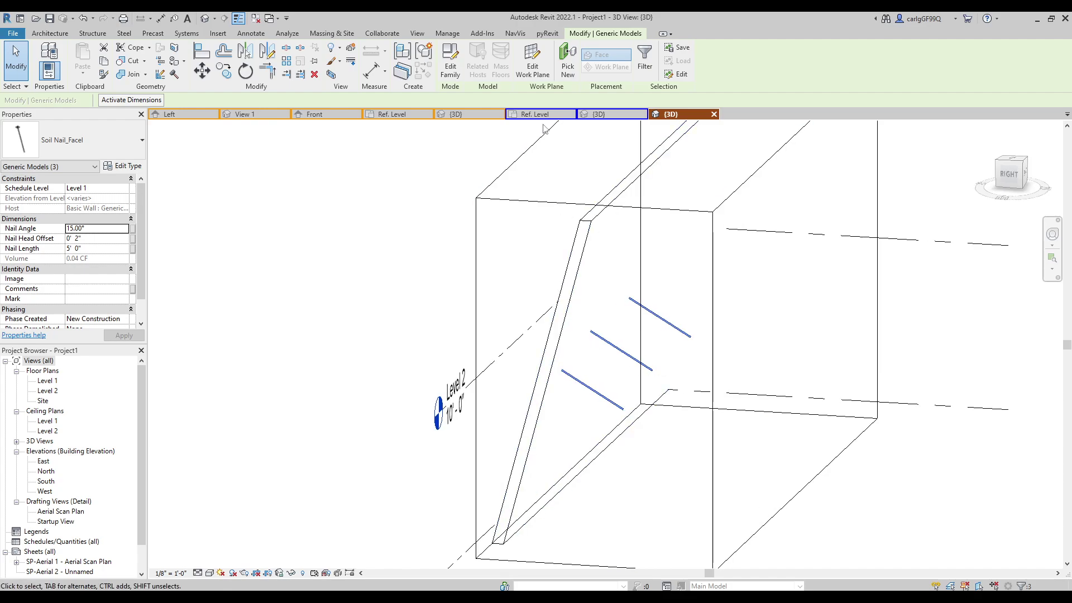
Open the Level 1 floor plan from the Project Browser
double_click(48, 381)
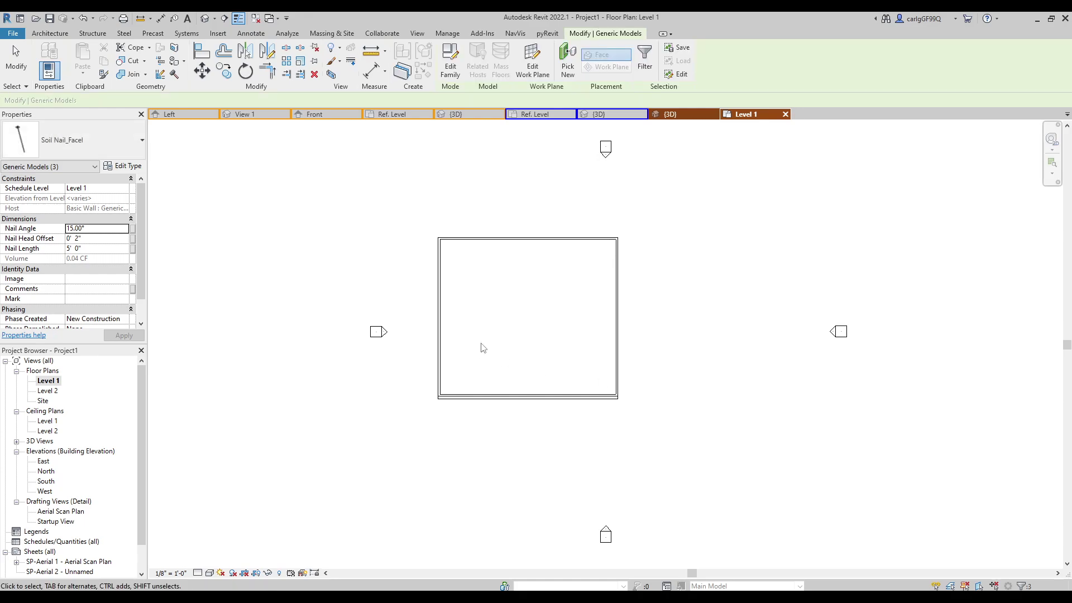
scroll(483, 348, "up", 4)
scroll(527, 349, "down", 1)
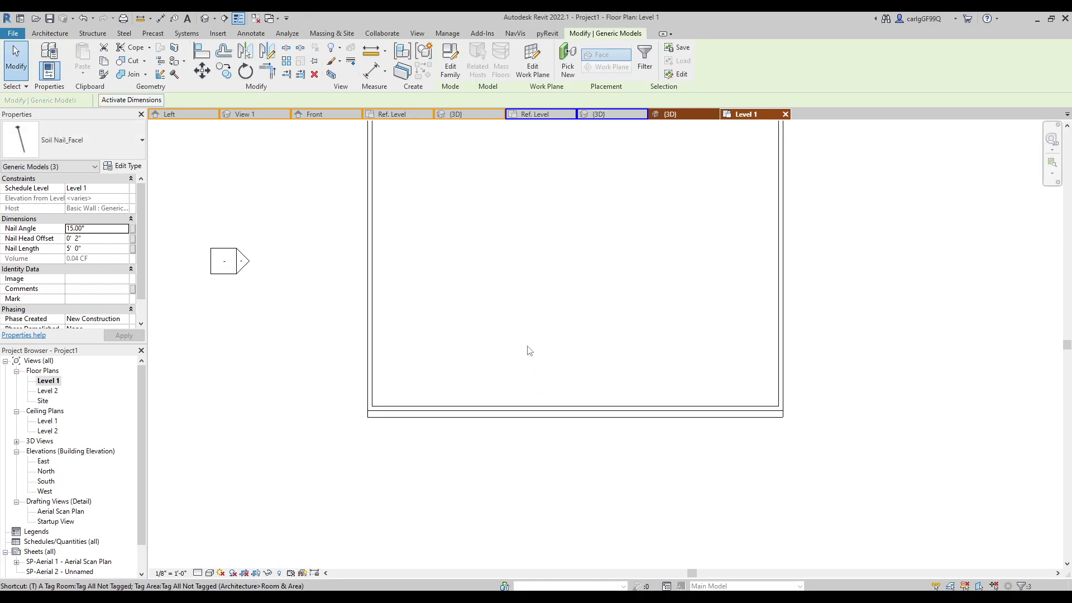
Add a Level 1 text note explaining the 90° rotation, then go back to {3D}
type("x")
type("I'm jus")
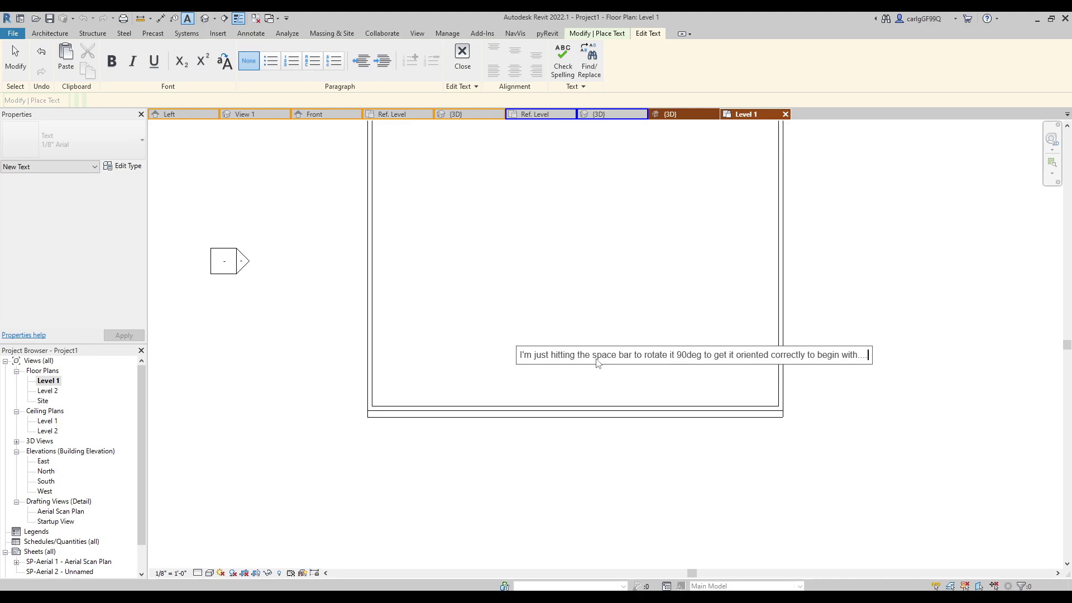
left_click(611, 327)
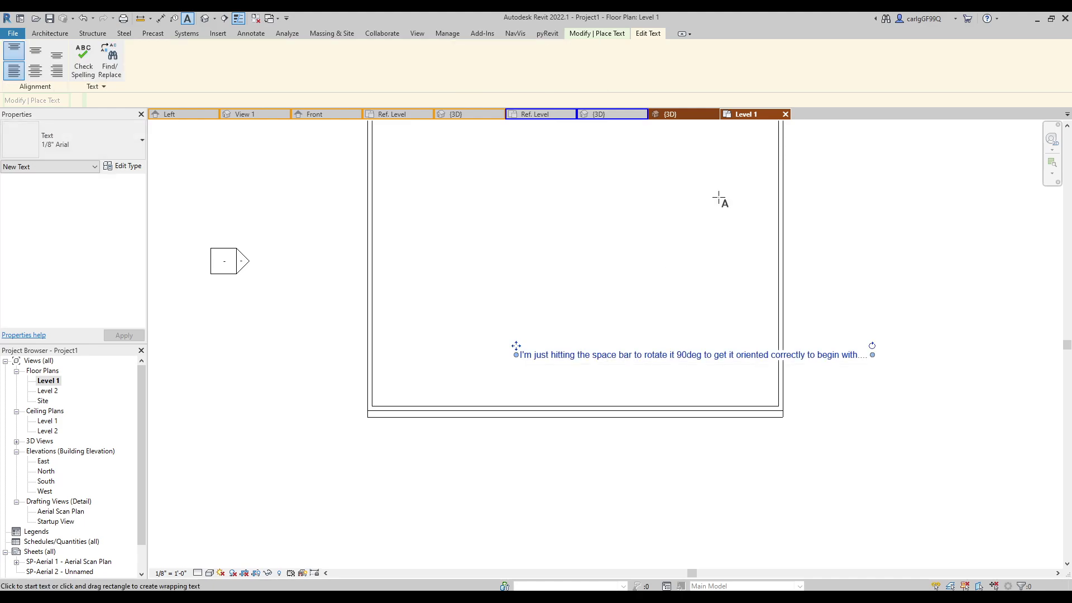
left_click(669, 114)
Select two soil nails, orbit and pan to check them against the slanted wall
key("Escape")
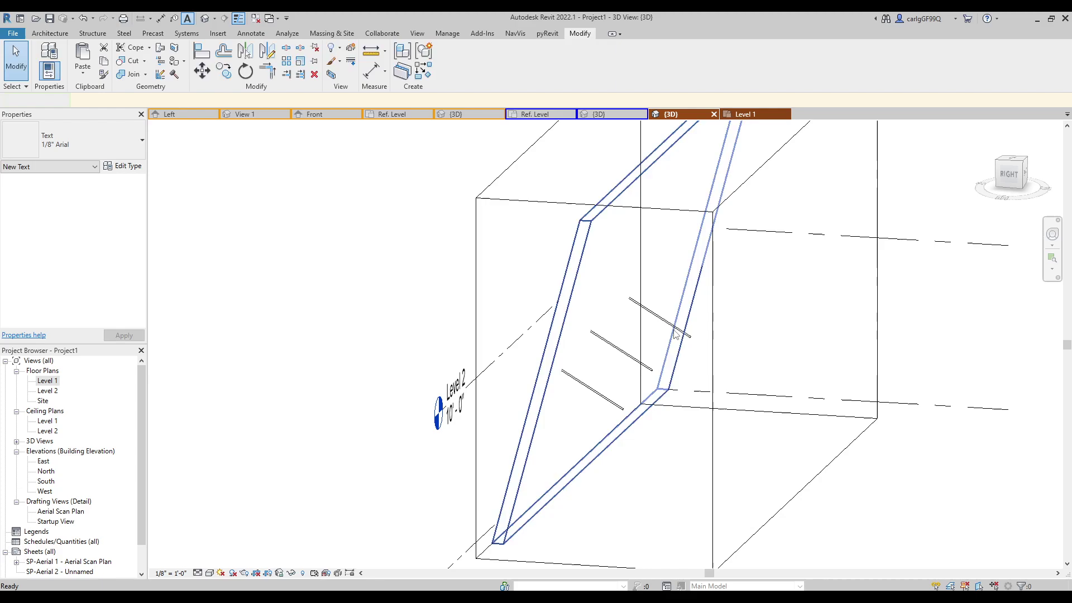
left_click(679, 328)
left_click(619, 387, "ctrl")
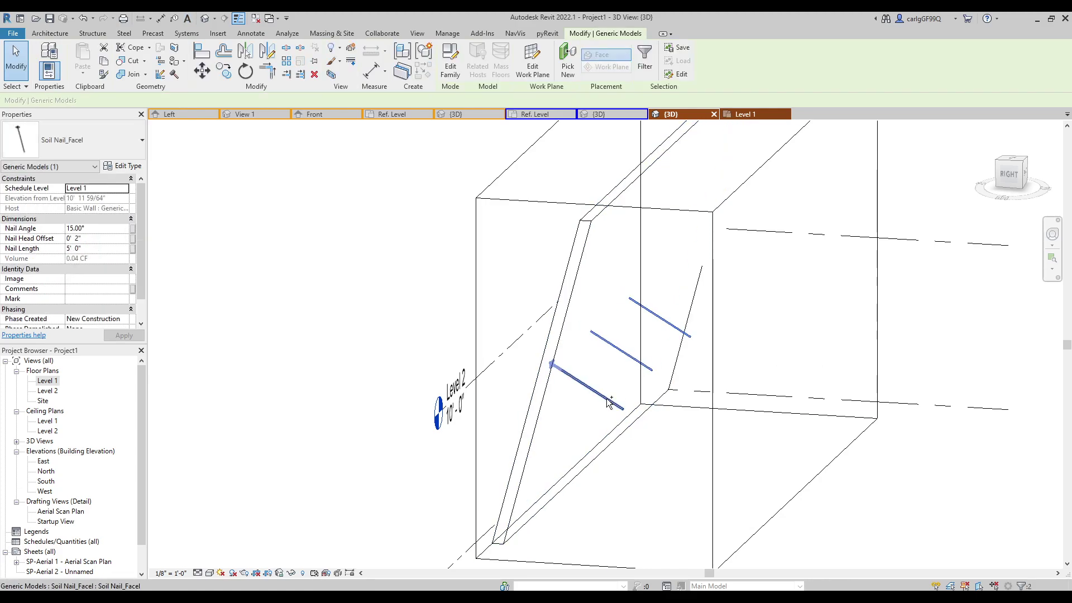
mouse_move(762, 443)
middle_mouse_down("shift")
mouse_move(622, 555)
mouse_move(694, 446)
mouse_move(682, 448)
mouse_move(968, 242)
middle_mouse_up("shift")
key("Escape")
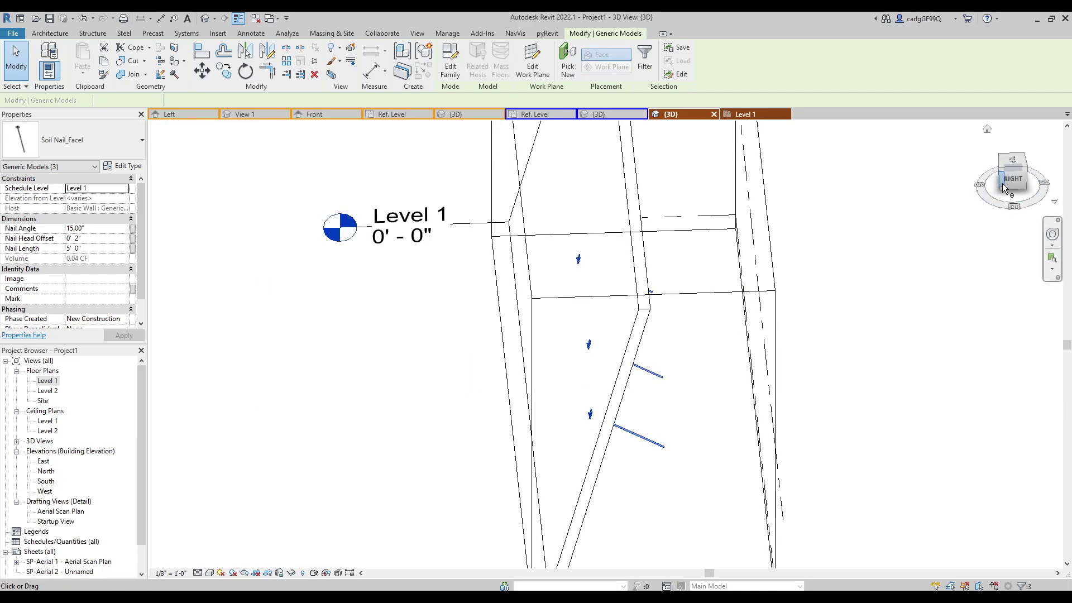
scroll(737, 492, "down", 3)
scroll(737, 492, "down", 3)
middle_click_drag(694, 302, 648, 340)
scroll(648, 340, "up", 5)
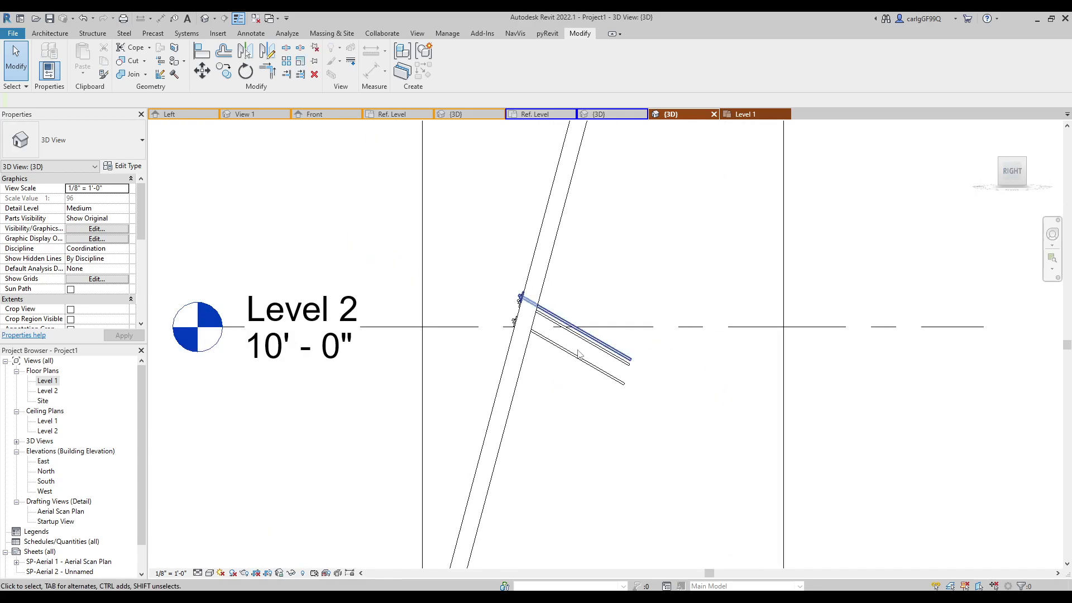
scroll(648, 340, "up", 5)
Give the nails crossing the wall a 5° Nail Angle and stretch them to 8' 0"
left_click_drag(716, 329, 659, 386)
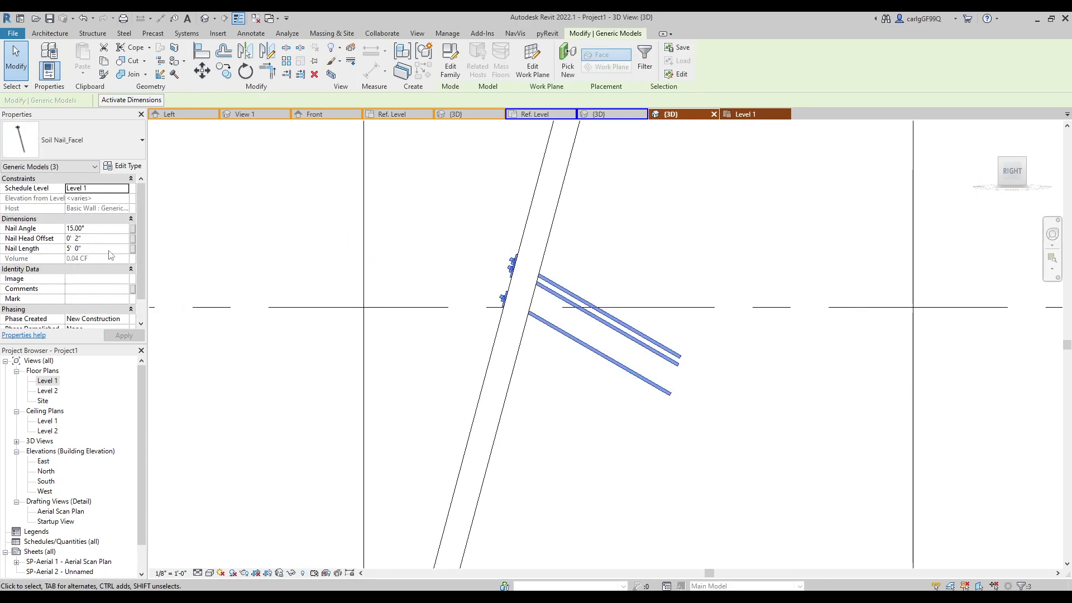
type("0")
type("5")
key("Return")
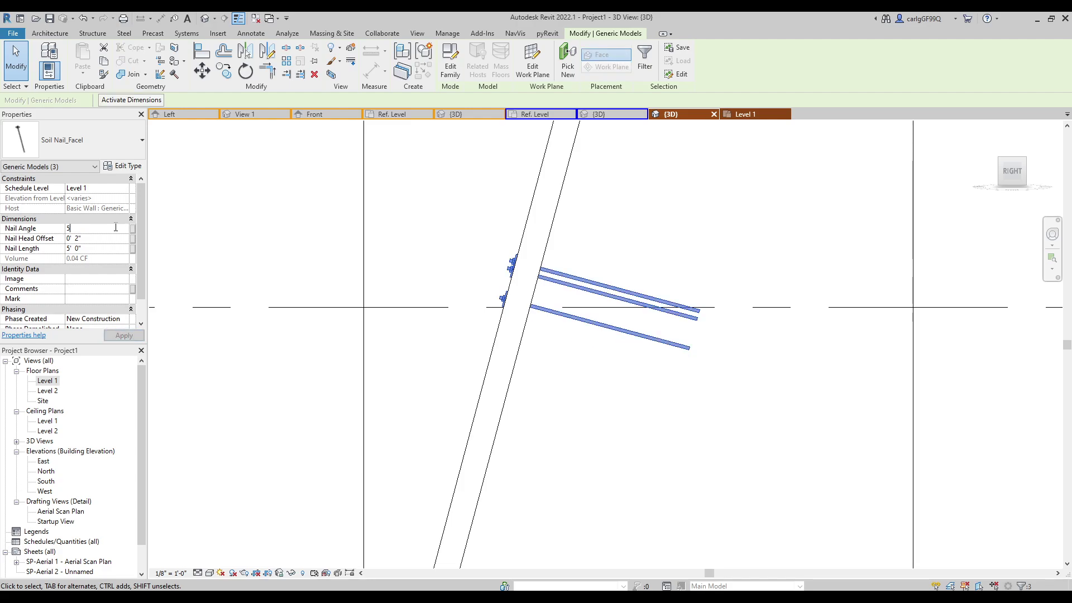
key("Return")
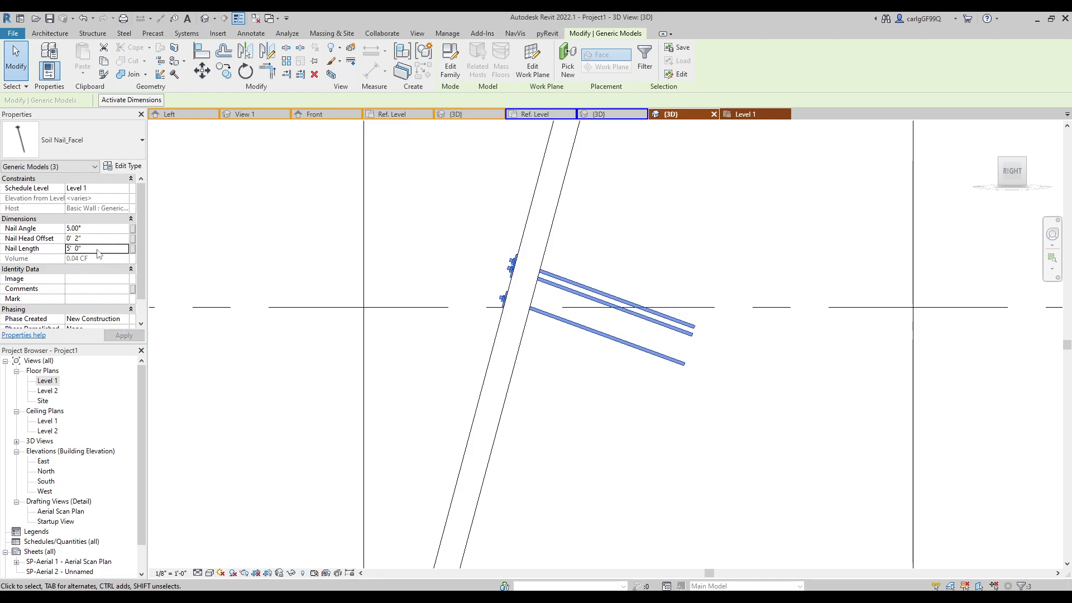
left_click_drag(671, 322, 697, 338)
Shorten the middle nail to 4' 0" and orbit to view the wall's section box
left_click(670, 327)
left_click(98, 248)
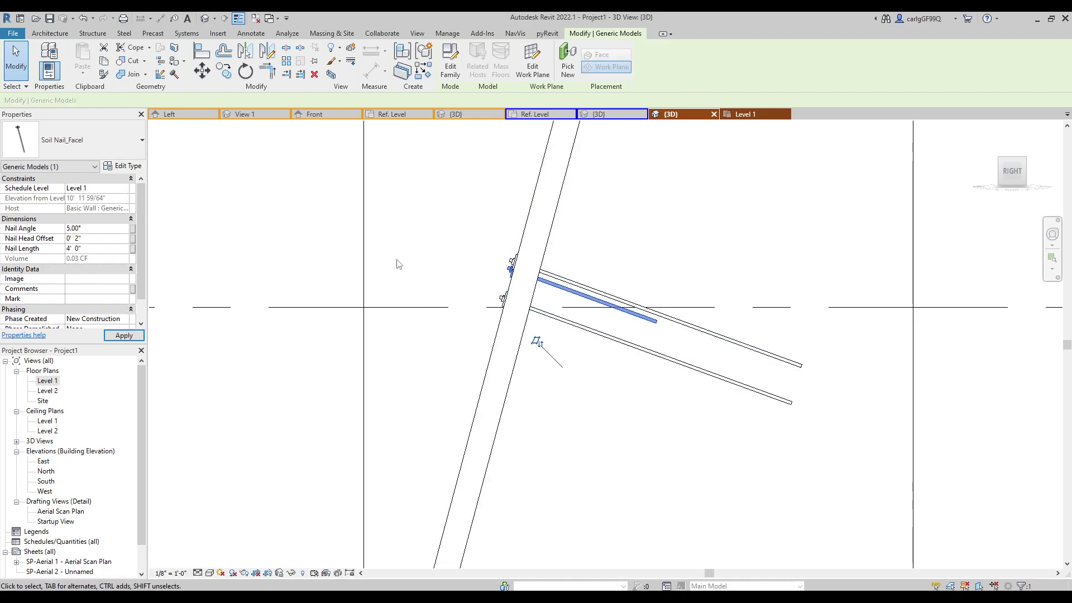
left_click(93, 239)
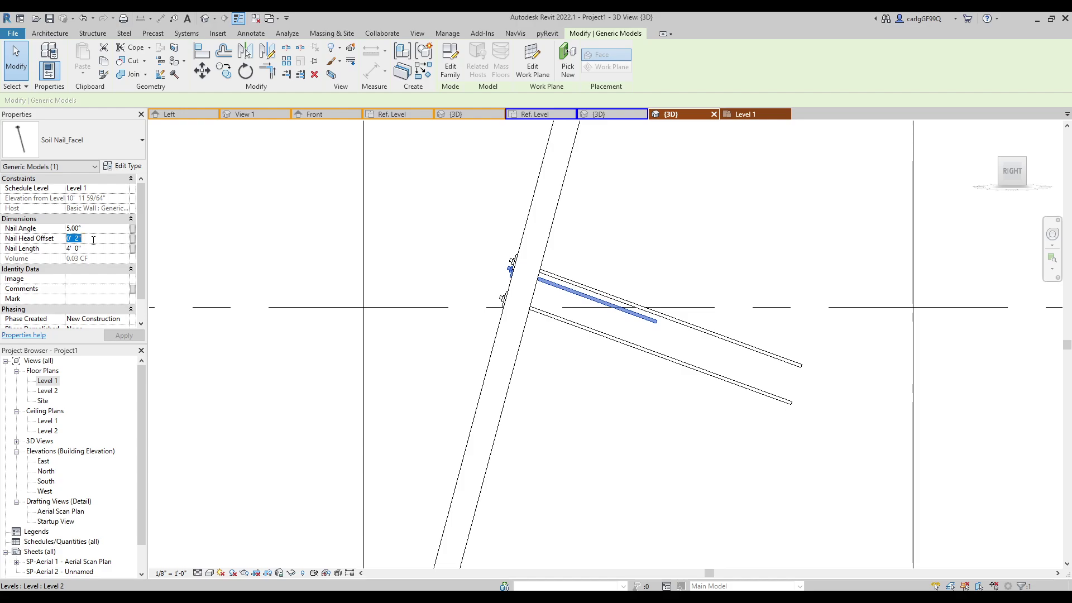
left_click(637, 258)
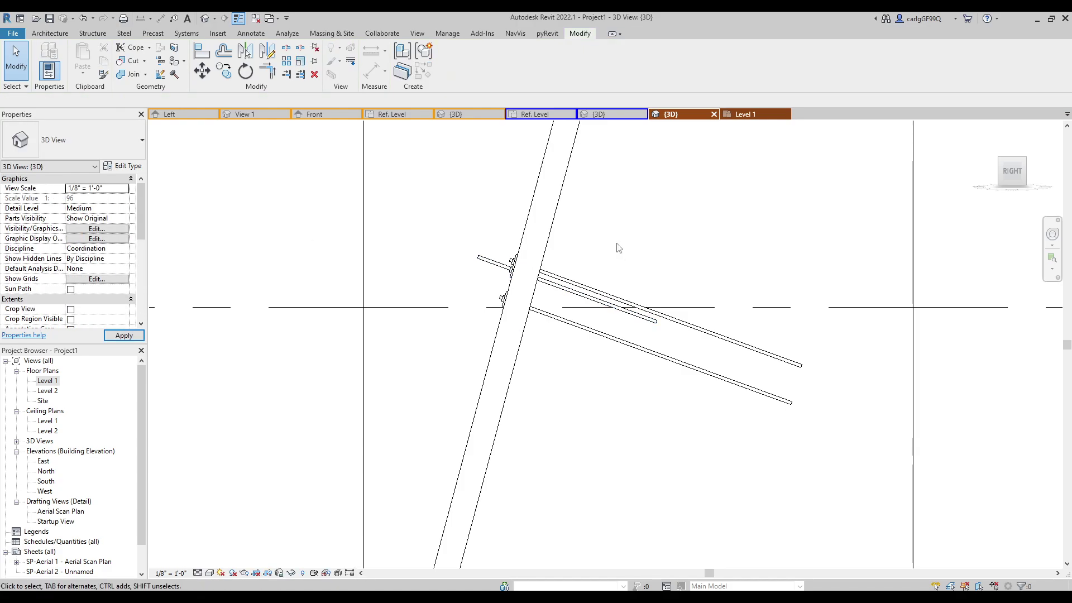
mouse_move(619, 248)
middle_mouse_down("shift")
mouse_move(555, 371)
mouse_move(627, 383)
mouse_move(566, 380)
mouse_move(524, 349)
middle_mouse_up("shift")
scroll(524, 349, "down", 2)
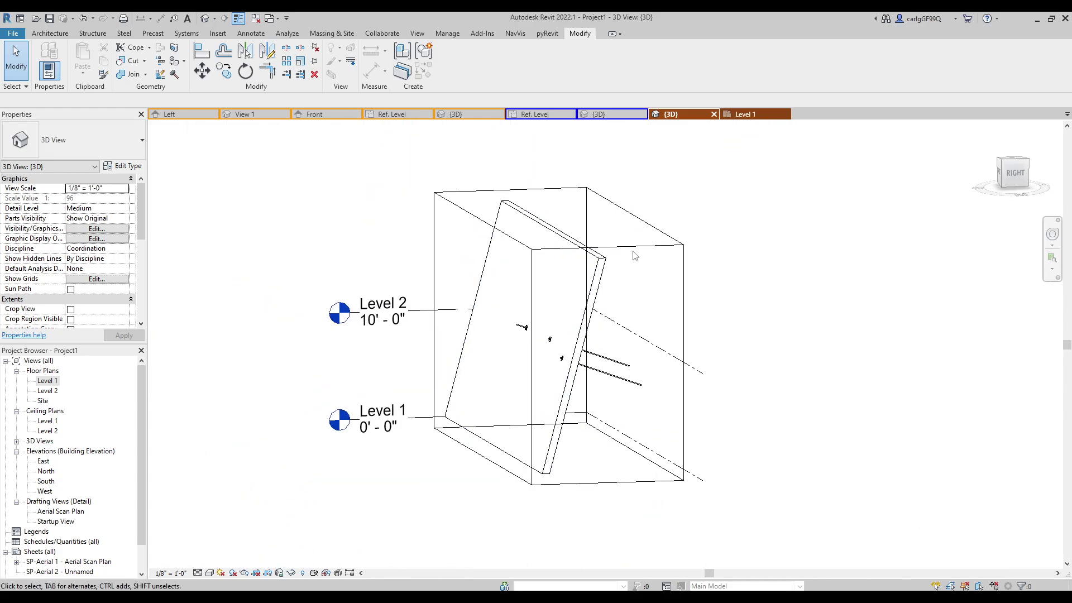
Resize the section box to a narrow slice around the slanted wall and its nails
left_click(627, 339)
left_click_drag(627, 339, 849, 466)
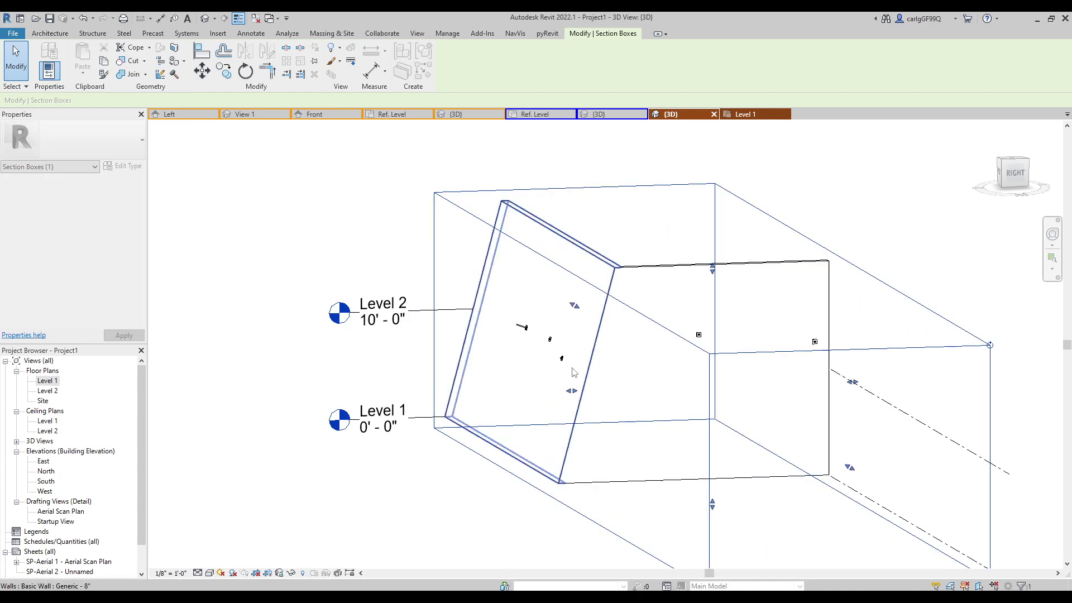
left_click_drag(572, 391, 819, 385)
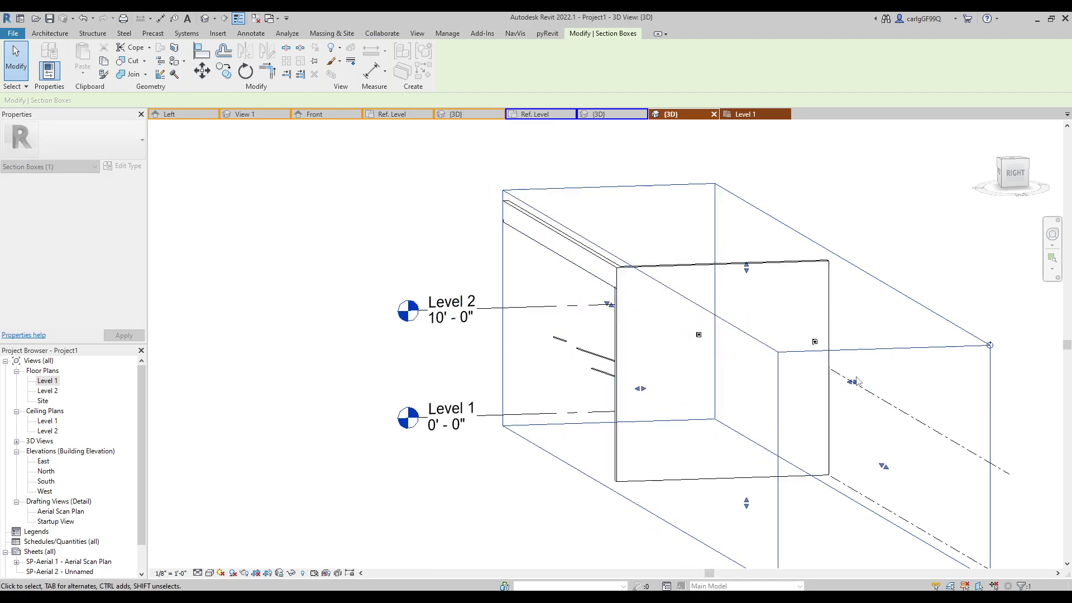
left_click_drag(853, 382, 930, 380)
middle_click_drag(613, 396, 557, 405, "shift")
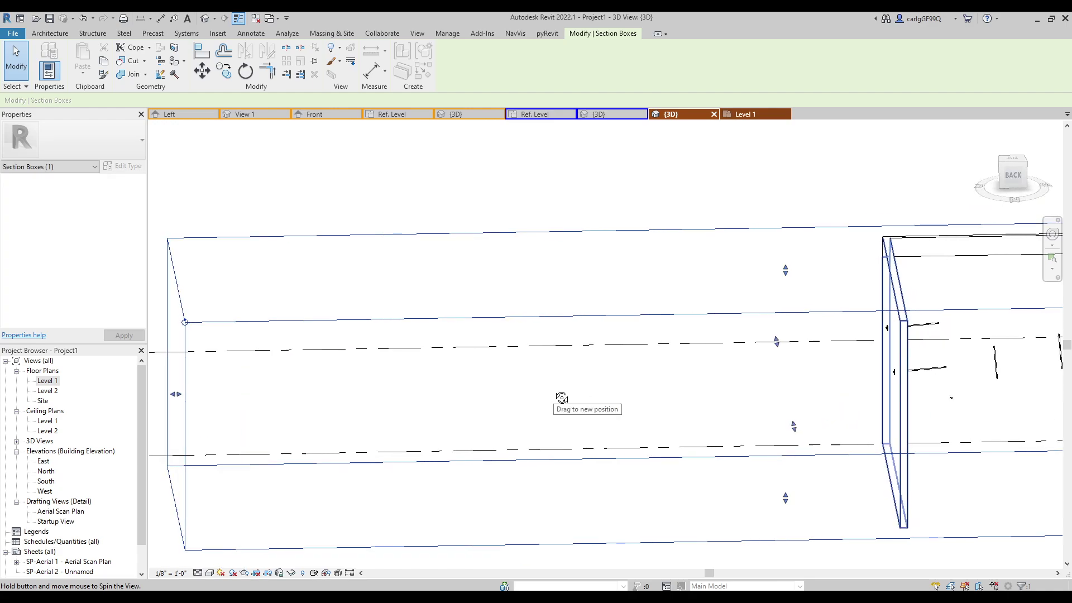
left_click_drag(990, 333, 726, 335)
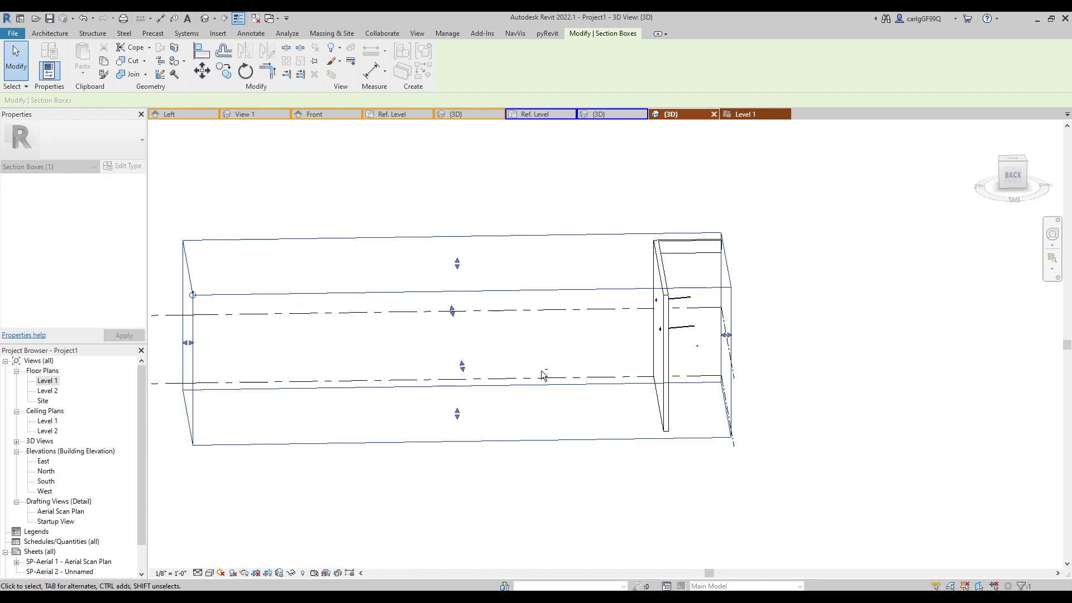
middle_click_drag(543, 376, 490, 359, "shift")
left_click_drag(246, 391, 621, 353)
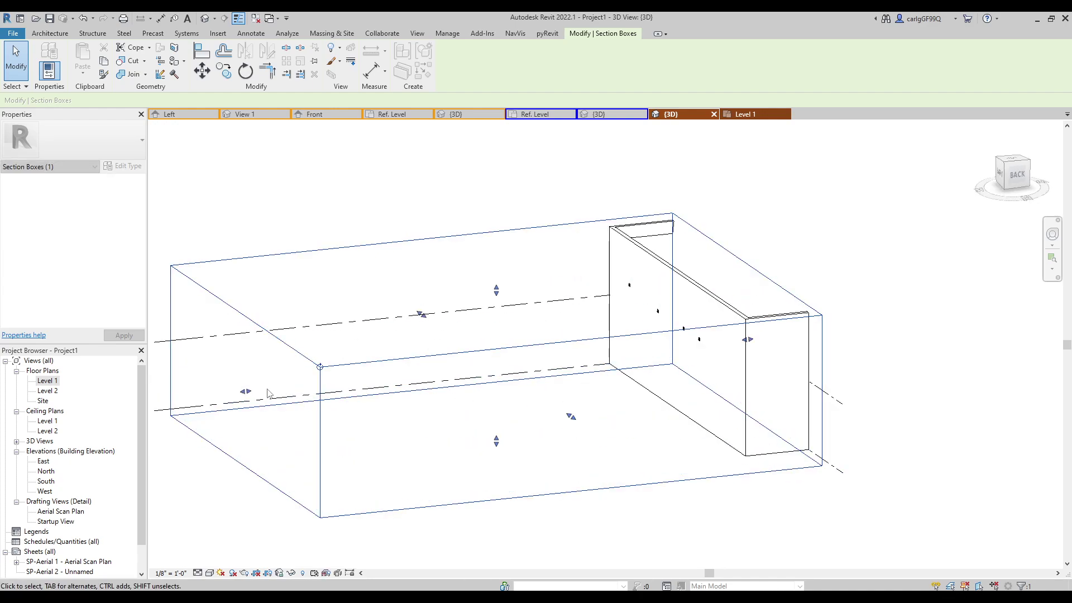
left_click_drag(759, 397, 732, 388)
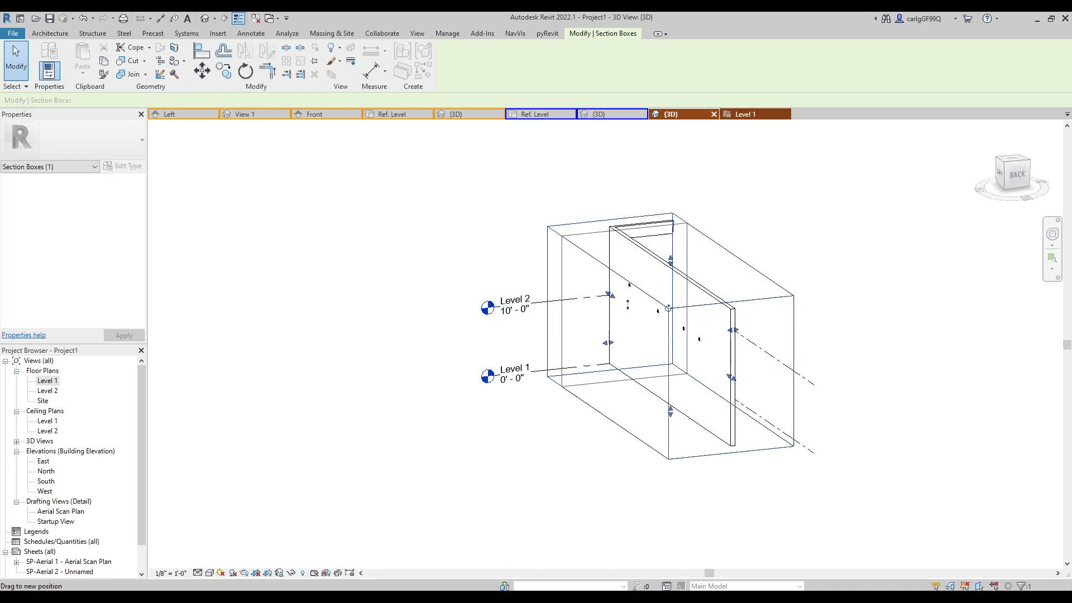
Orbit the view, then turn it to face the back and zoom in on the nails
middle_click_drag(628, 305, 885, 220, "shift")
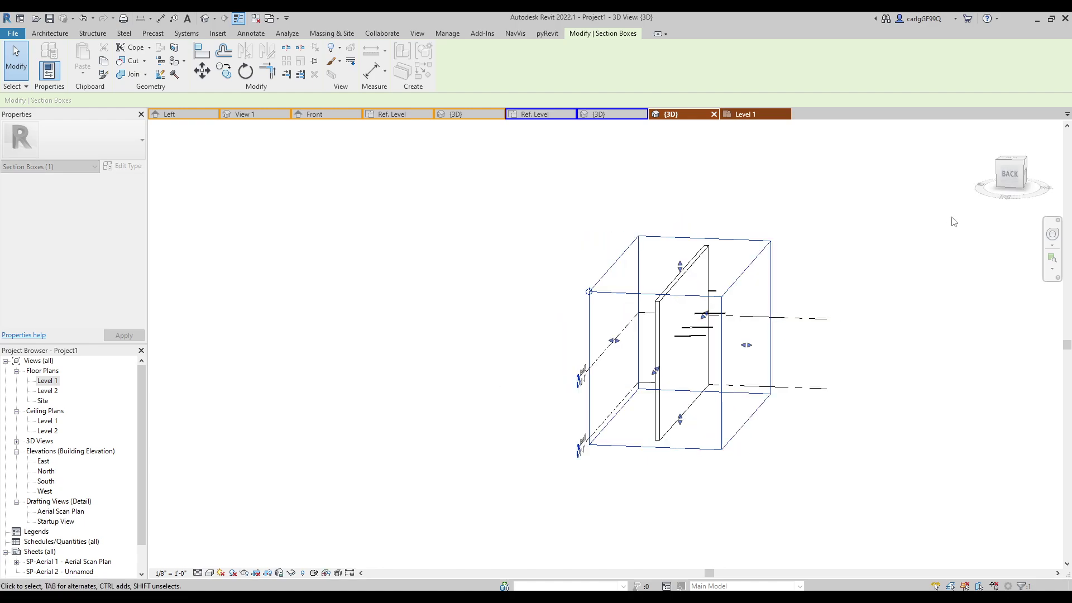
left_click(1010, 174)
scroll(547, 290, "up", 5)
Apply a 15° nail angle to the selected soil nails, then reselect all four from the back view
key("Escape")
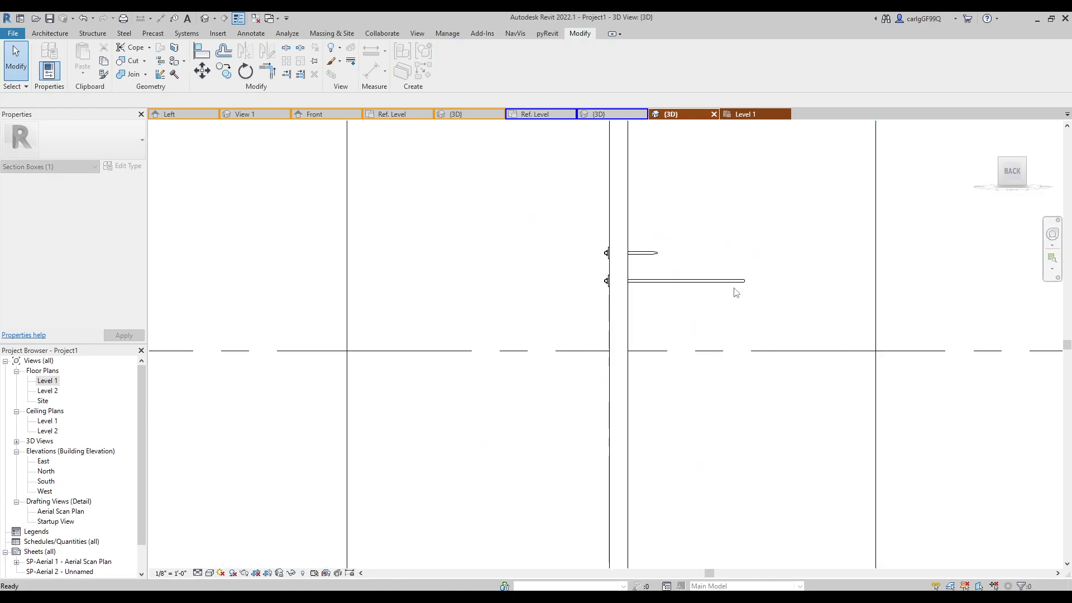
left_click_drag(734, 305, 640, 228)
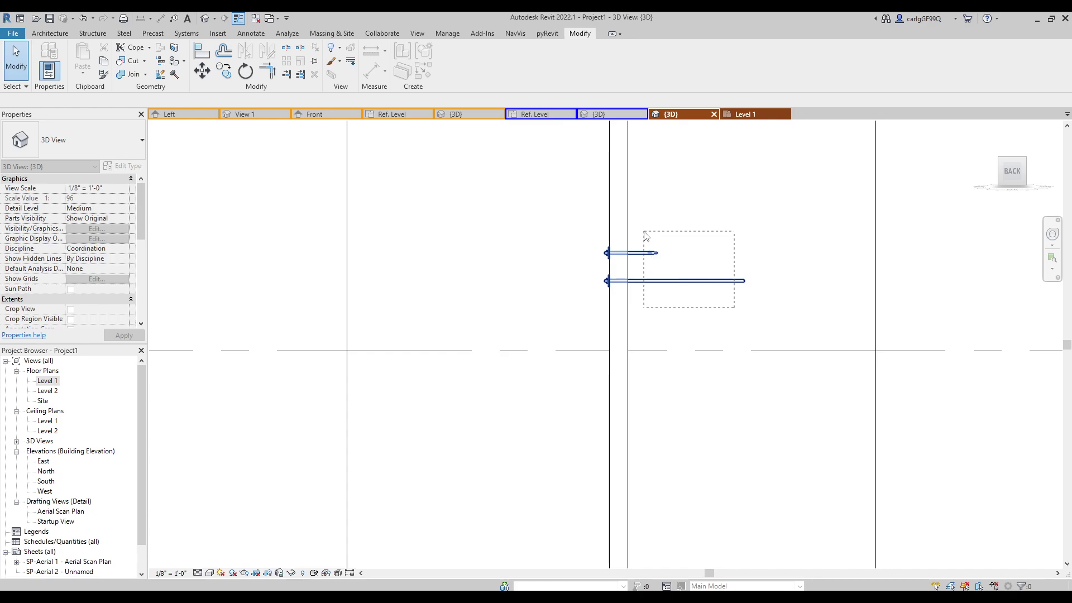
left_click(773, 254)
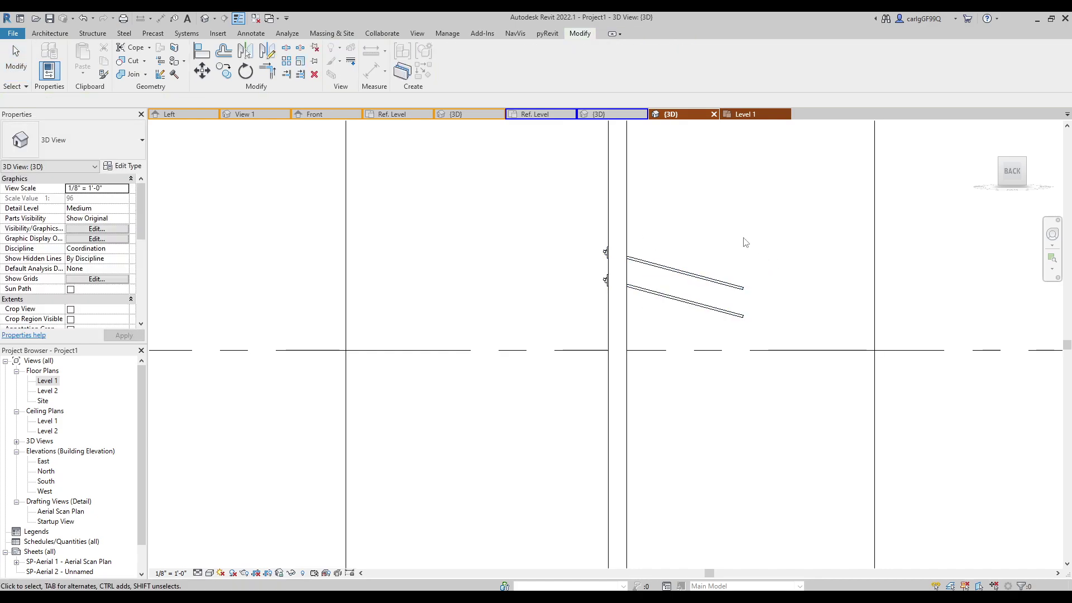
mouse_move(745, 242)
middle_mouse_down("shift")
mouse_move(665, 307)
mouse_move(731, 304)
middle_mouse_up("shift")
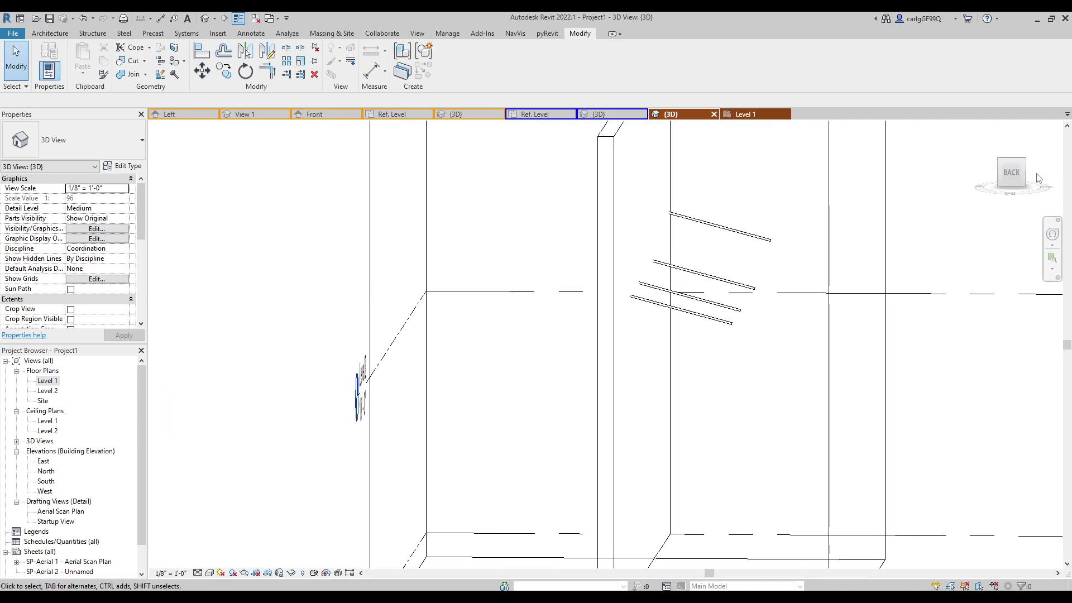
left_click(1016, 175)
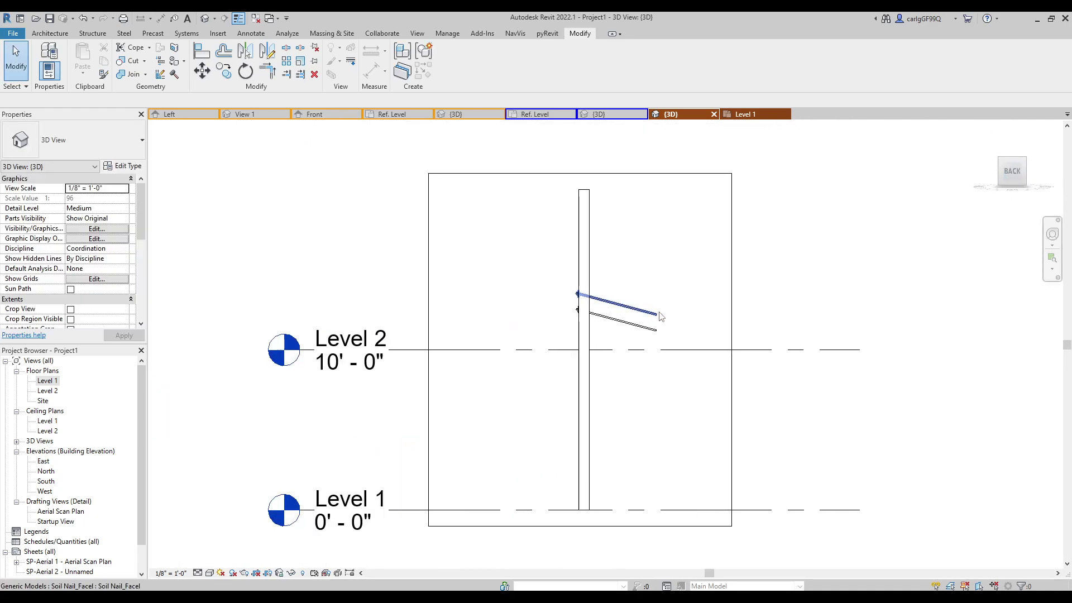
left_click_drag(677, 294, 635, 333)
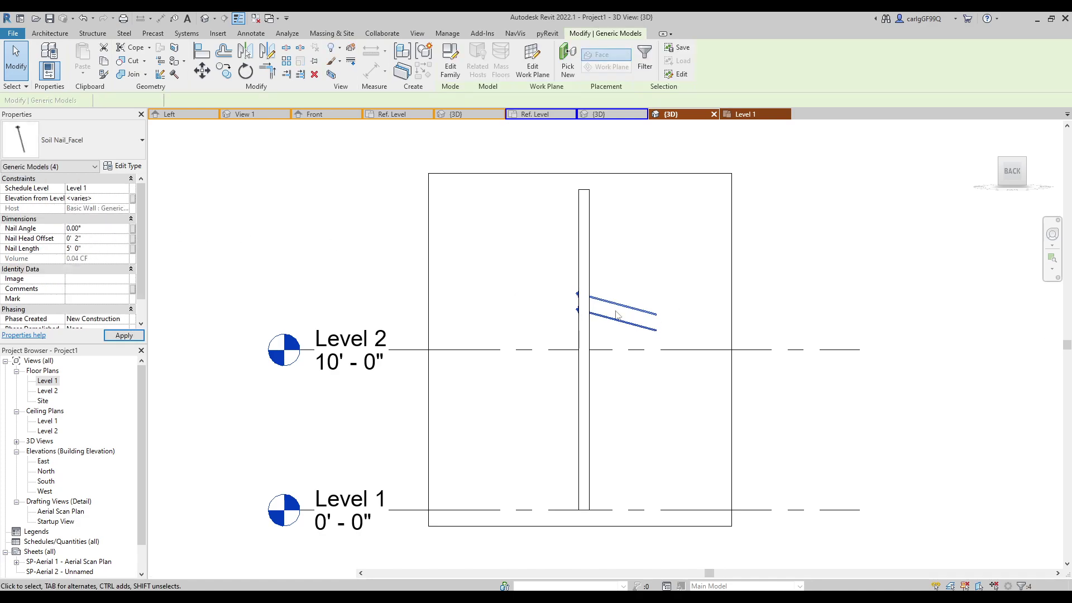
scroll(575, 296, "up", 5)
scroll(553, 290, "up", 2)
scroll(550, 288, "up", 1)
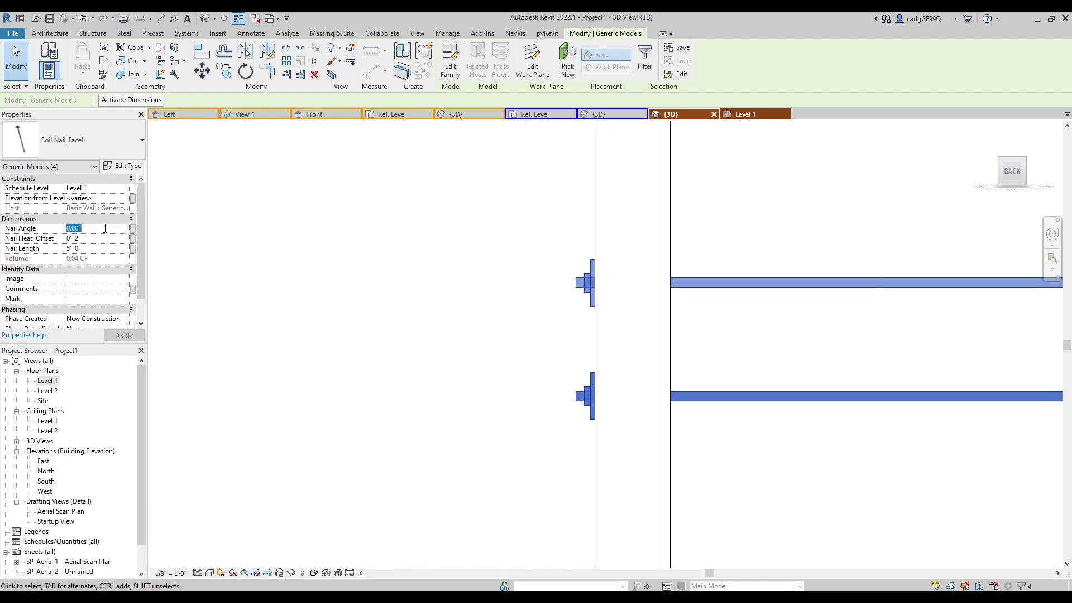
Set the upper nail to 10° and the lower to 8°, then all four nails to 10' long
middle_click_drag(809, 332, 676, 334, "shift")
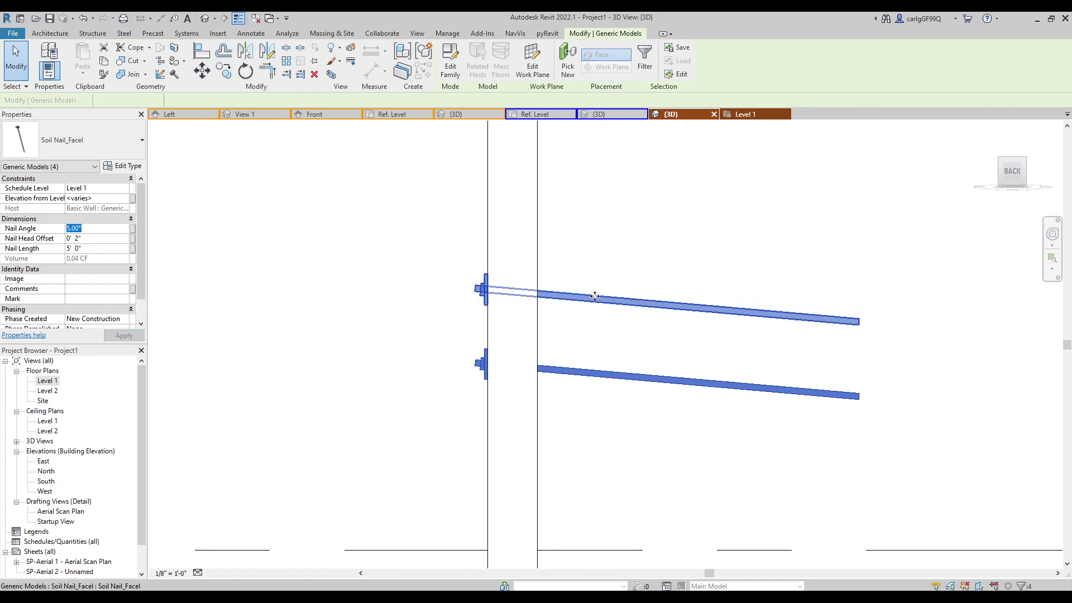
left_click(594, 297)
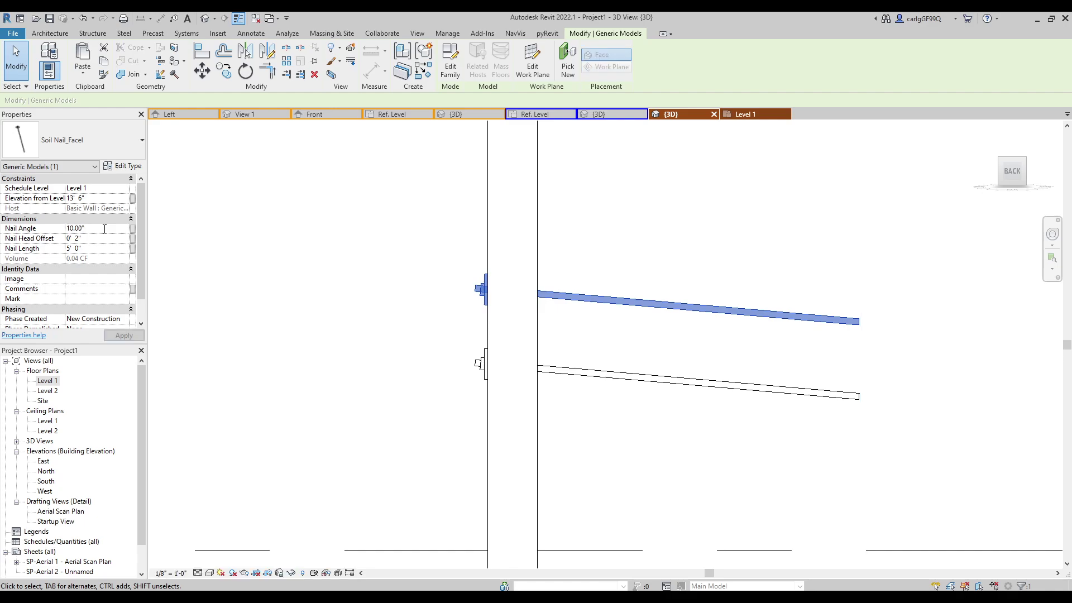
left_click(595, 373)
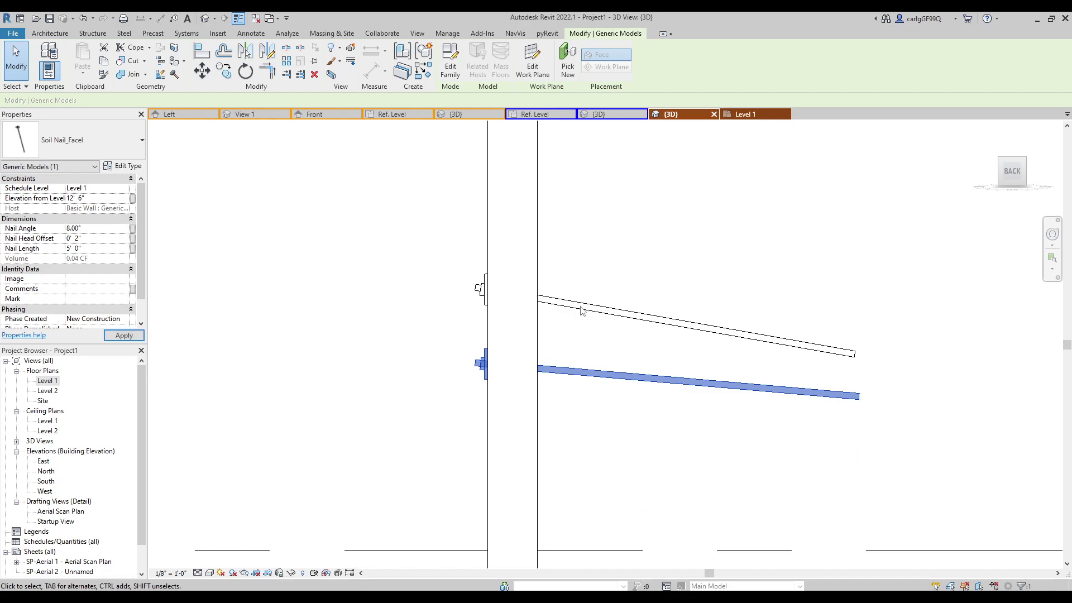
left_click(653, 354)
left_click_drag(746, 442, 699, 251)
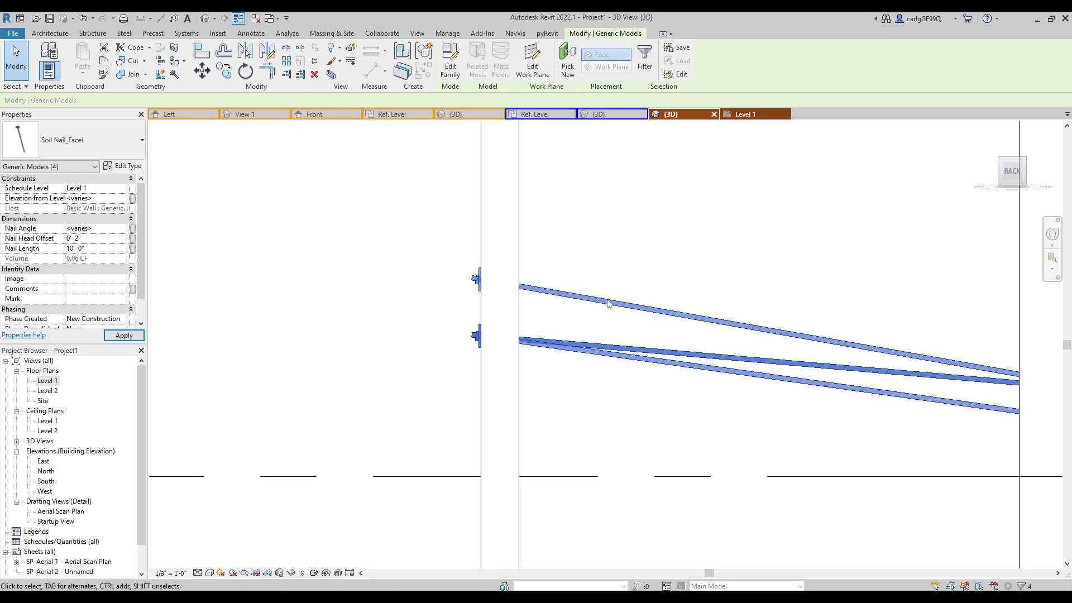
middle_click_drag(579, 295, 583, 297)
Set Nail Head Offset to 0' 3" on all four soil nails, then clear the selection
left_click(921, 296)
scroll(921, 296, "down", 3)
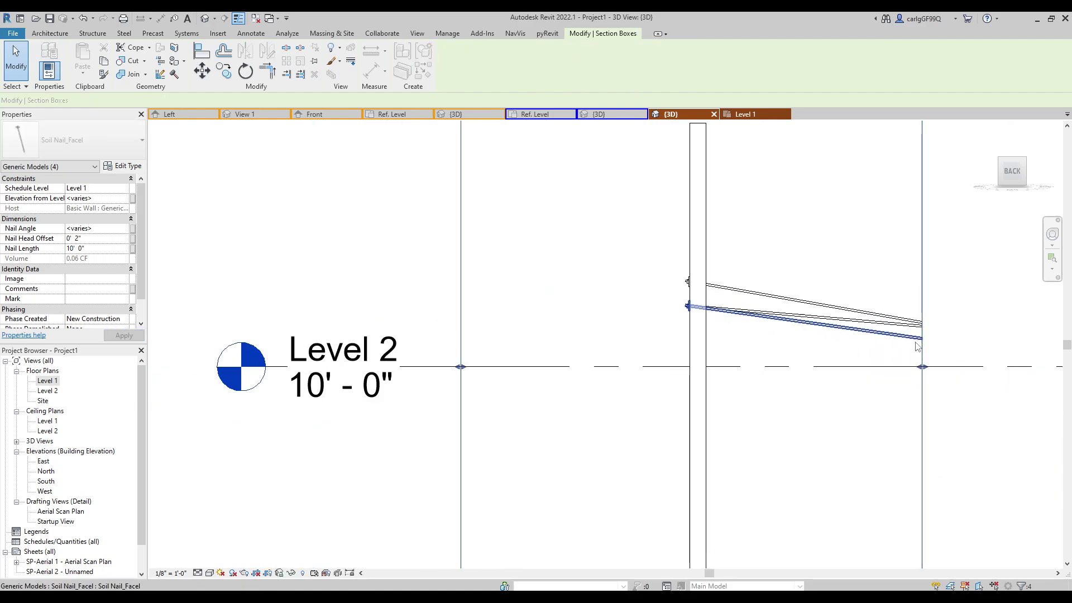
scroll(729, 282, "up", 3)
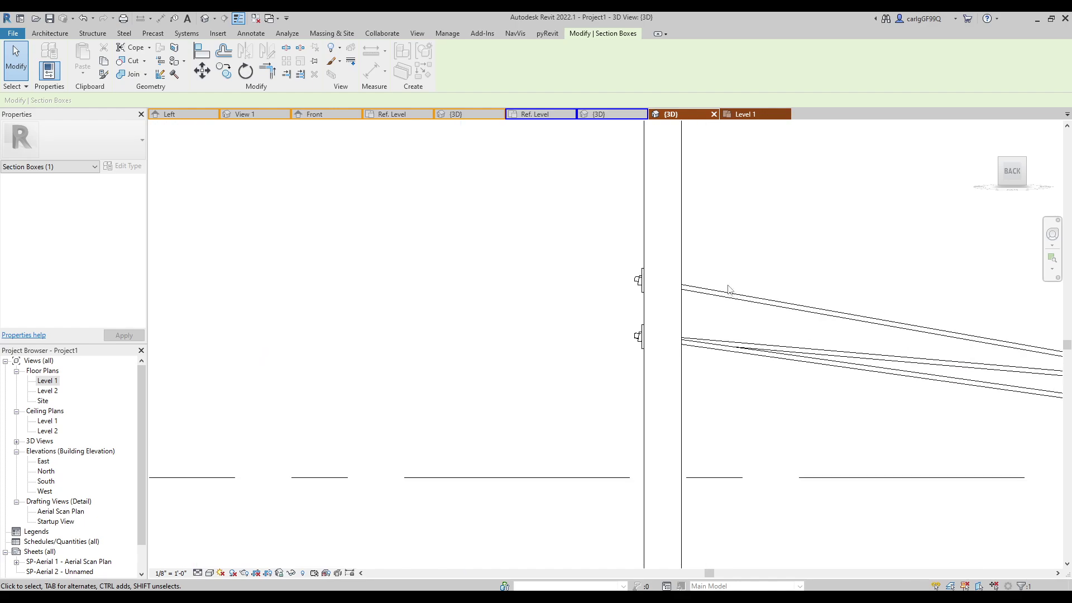
key("ctrl+Left")
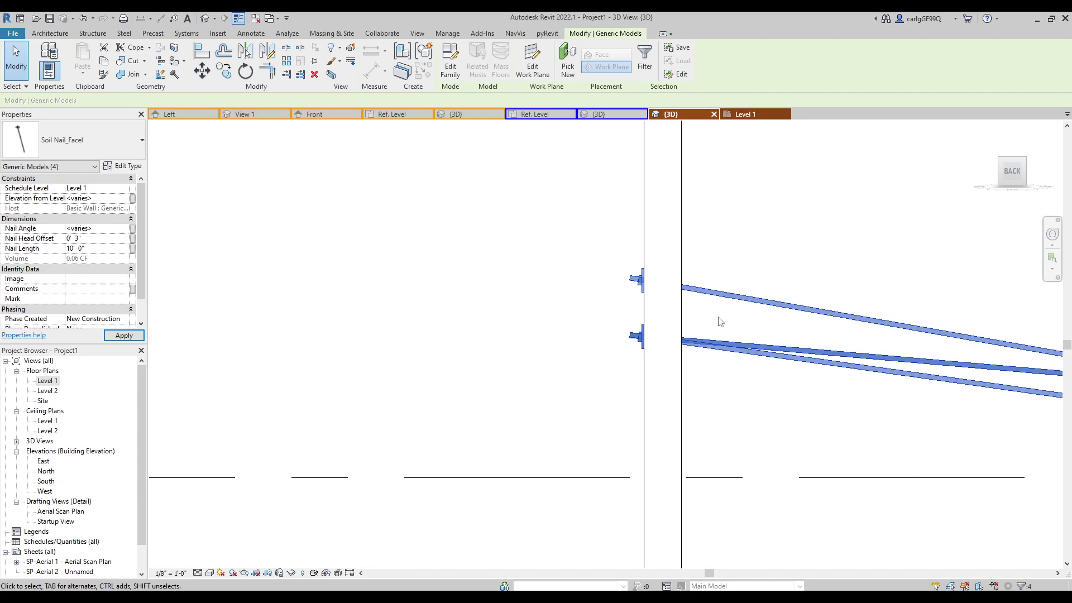
scroll(721, 322, "down", 3)
left_click(536, 341)
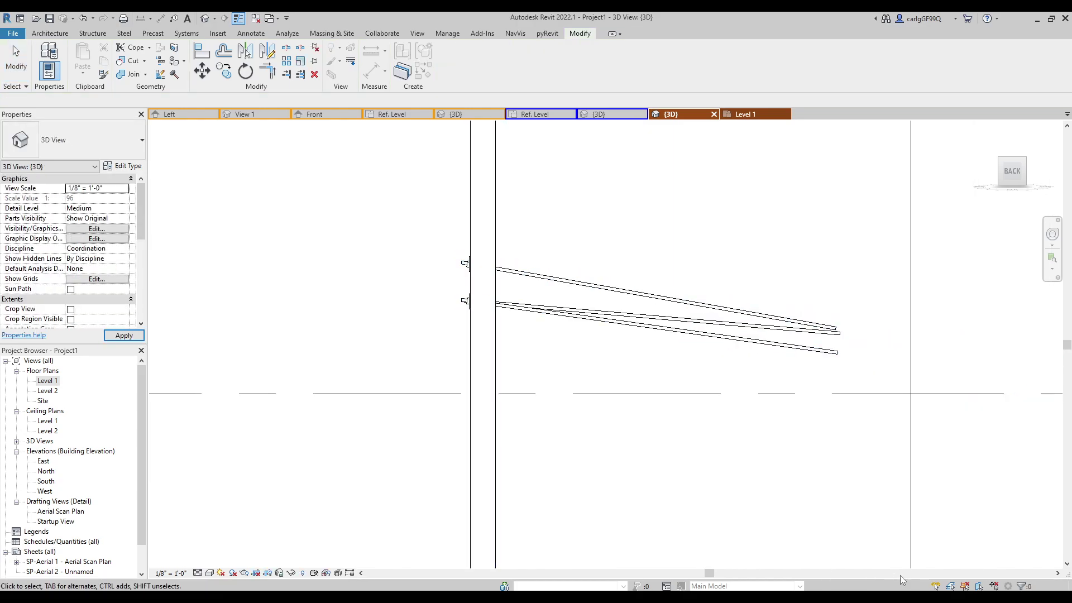